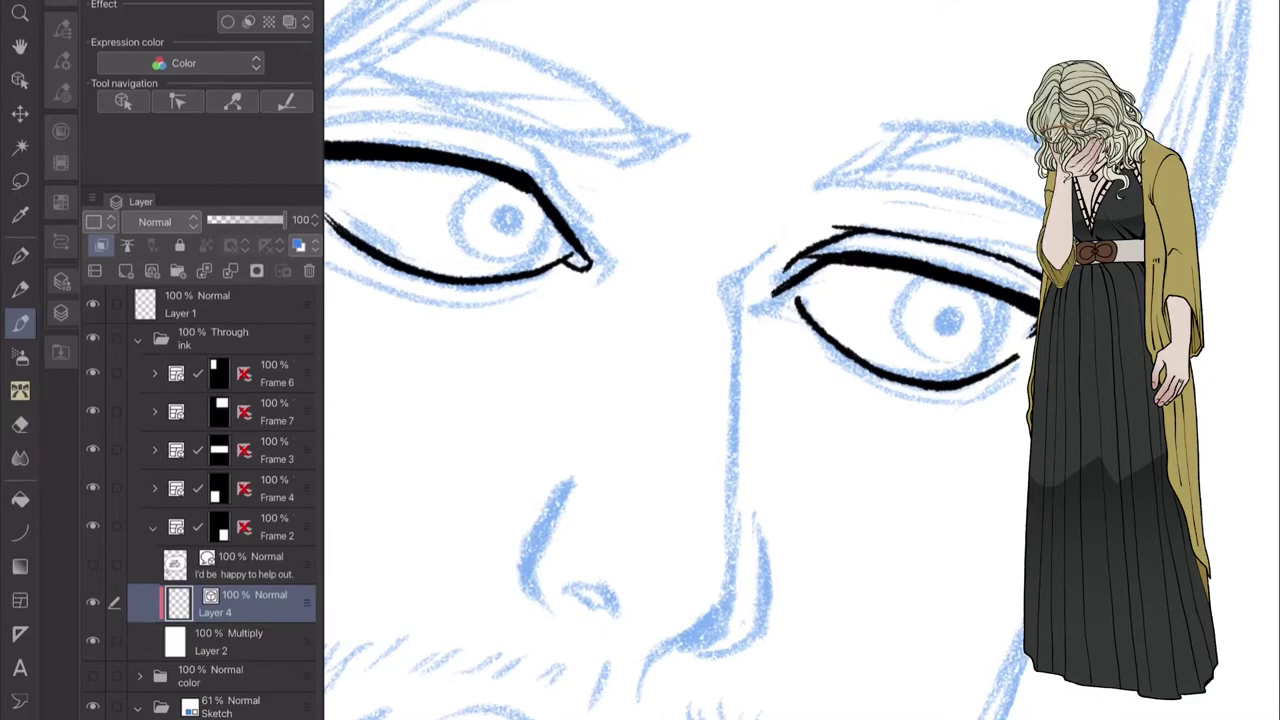
Ink the missing corners of the eye outlines and the iris and pupil of the left eye on Layer 4.
drag(600, 400, 658, 405)
drag(546, 176, 604, 236)
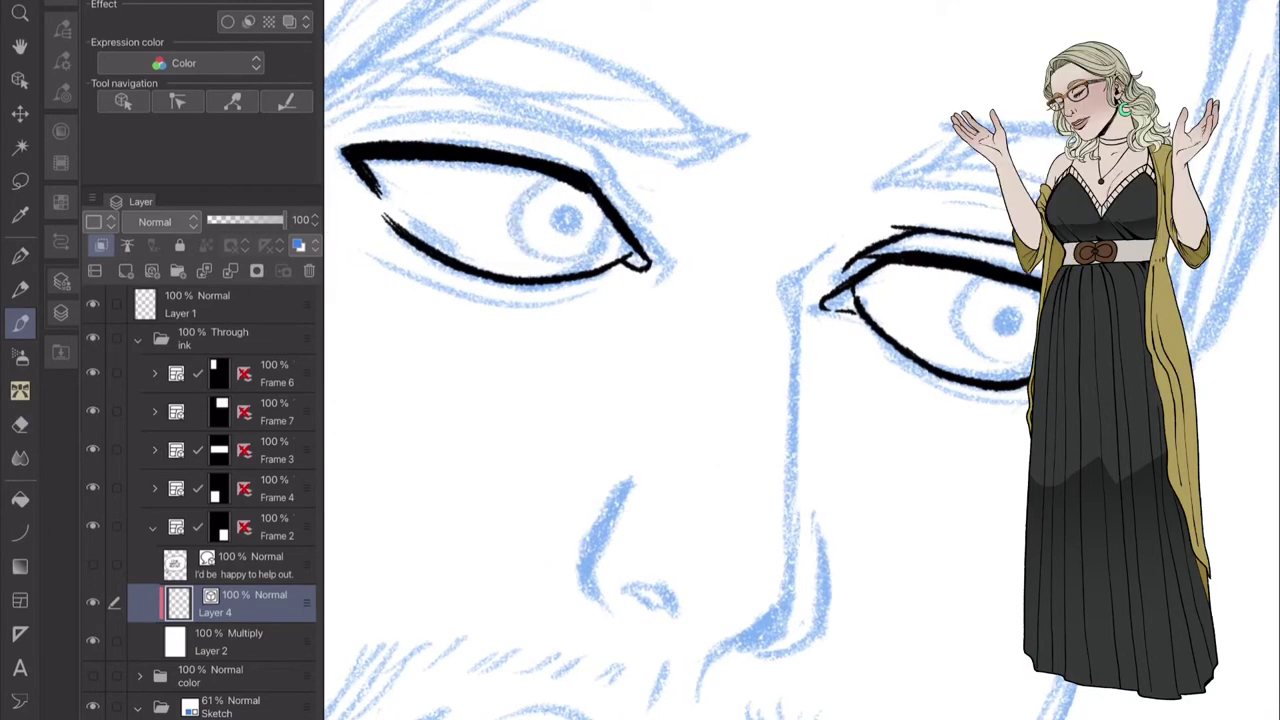
drag(520, 198, 540, 265)
mouse_move(552, 210)
mouse_down()
mouse_move(600, 262)
mouse_move(572, 226)
mouse_up()
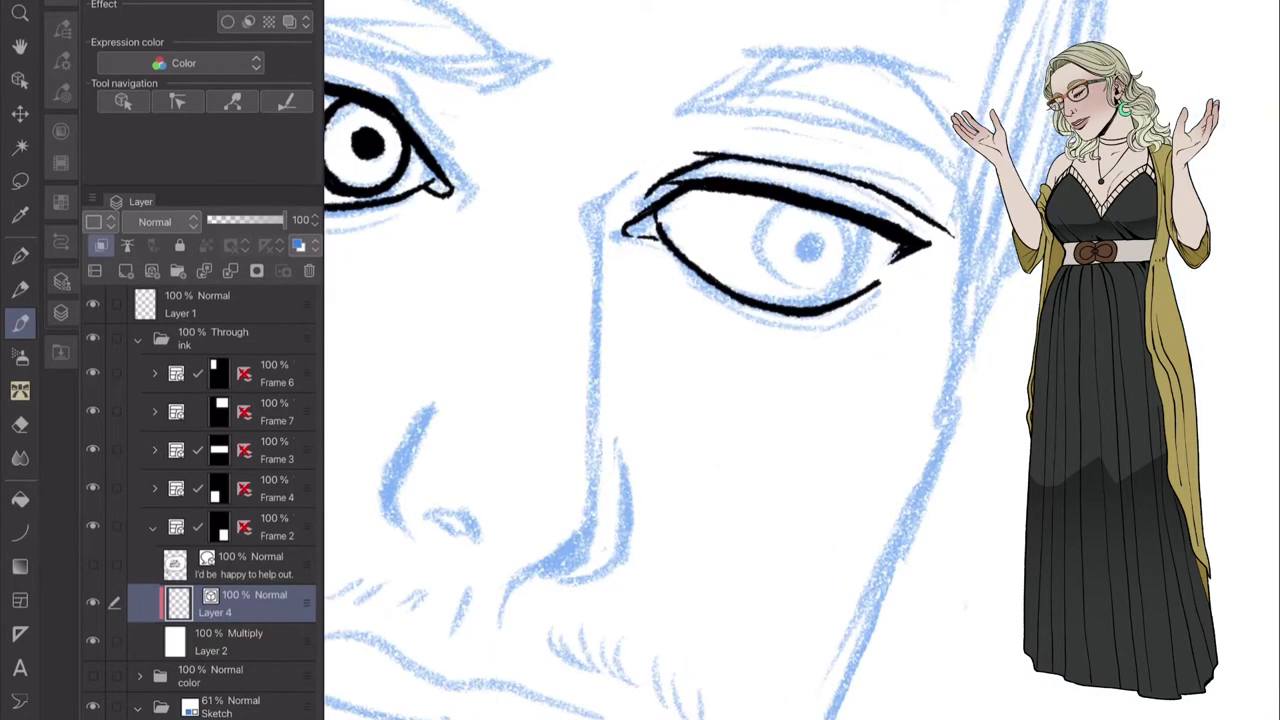
Ink the iris ring and a solid black pupil in the right eye.
drag(800, 400, 608, 323)
drag(790, 205, 790, 292)
drag(800, 228, 818, 252)
drag(800, 400, 700, 450)
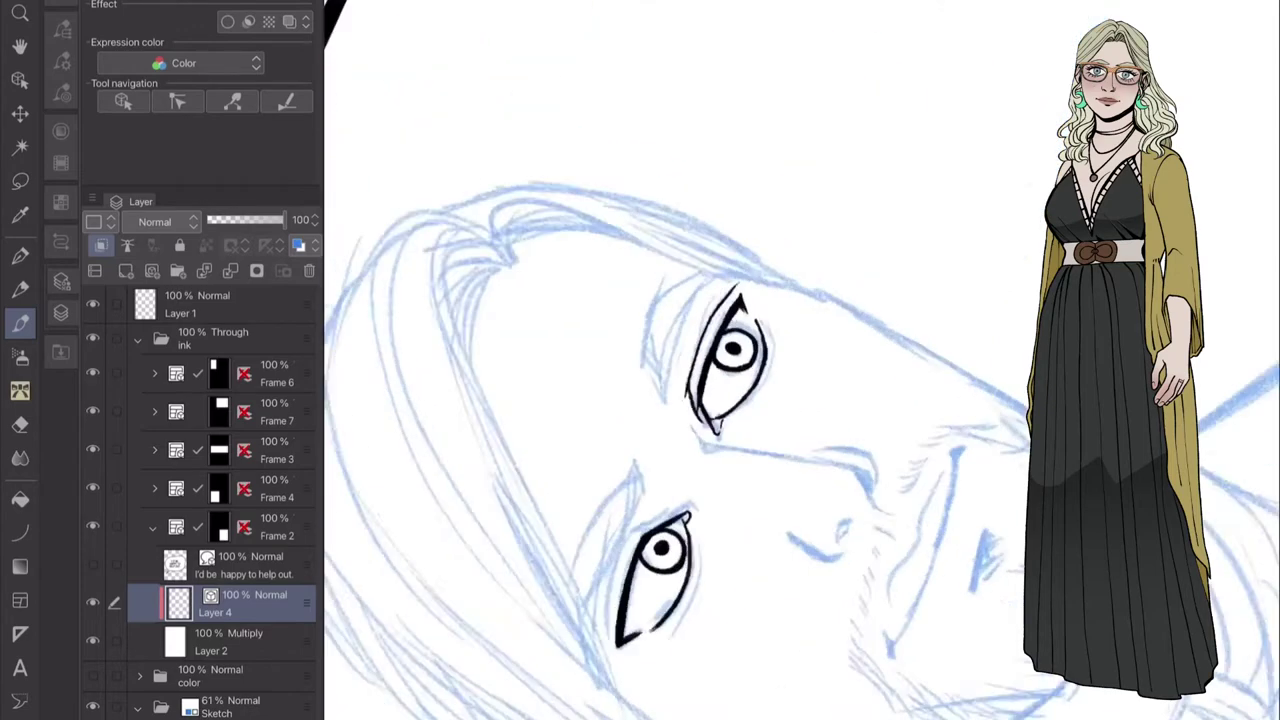
Ink the thin eyelid crease above the left eye.
scroll(650, 400, up, 3)
drag(800, 400, 740, 460)
scroll(650, 400, down, 3)
scroll(650, 400, up, 3)
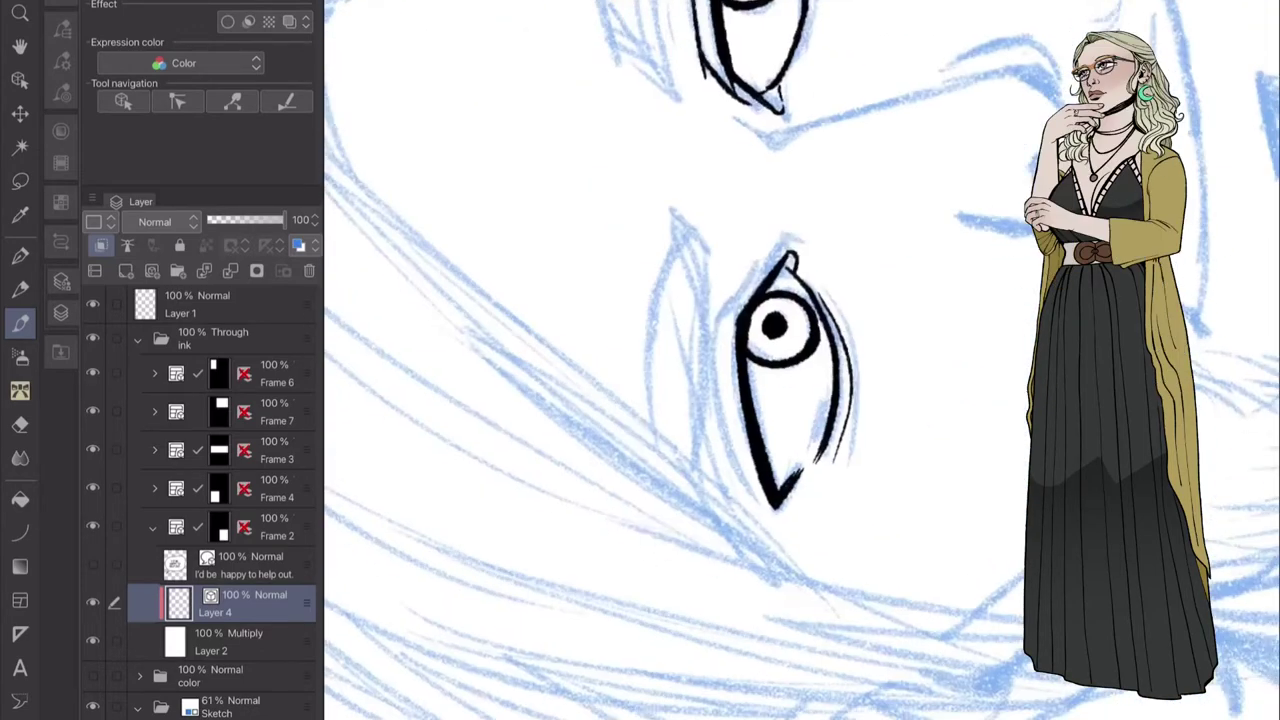
drag(760, 256, 740, 344)
Ink the nose bridge as one continuous line from the inner right brow down to below the nose tip.
drag(800, 400, 700, 450)
drag(660, 150, 718, 406)
key(ctrl+z)
drag(668, 105, 672, 565)
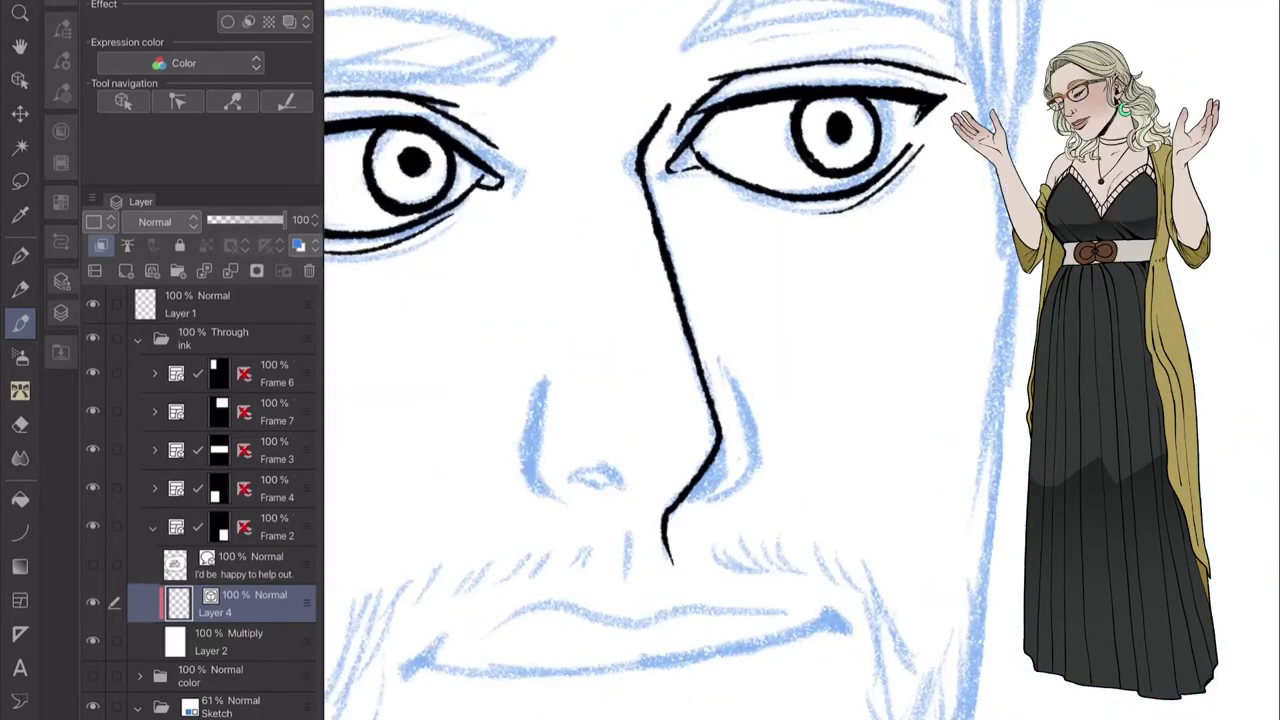
Ink both nostrils as solid black shapes and outline the wings on either side of the nose.
drag(575, 478, 622, 485)
drag(722, 362, 712, 512)
drag(540, 372, 560, 500)
drag(800, 400, 700, 450)
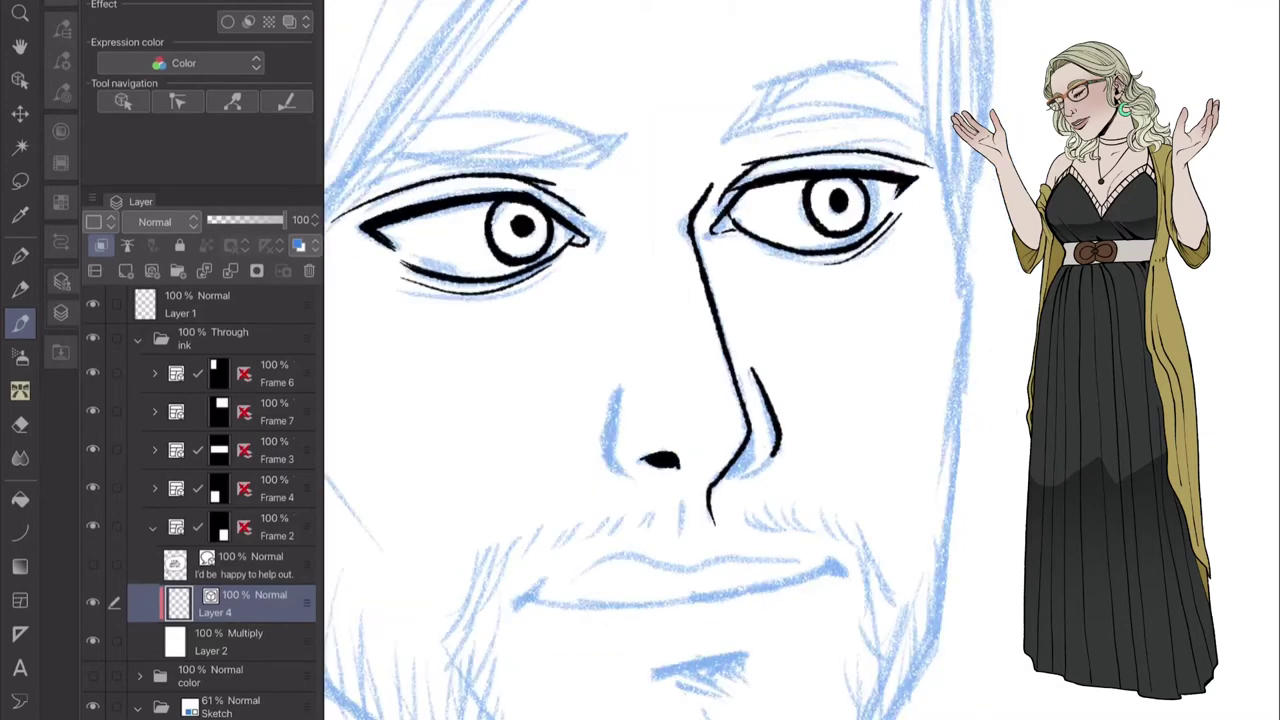
drag(620, 386, 640, 480)
drag(776, 446, 754, 474)
Ink the mouth line, the upper lip contour and the dark shadow shape below the lower lip.
scroll(650, 400, down, 3)
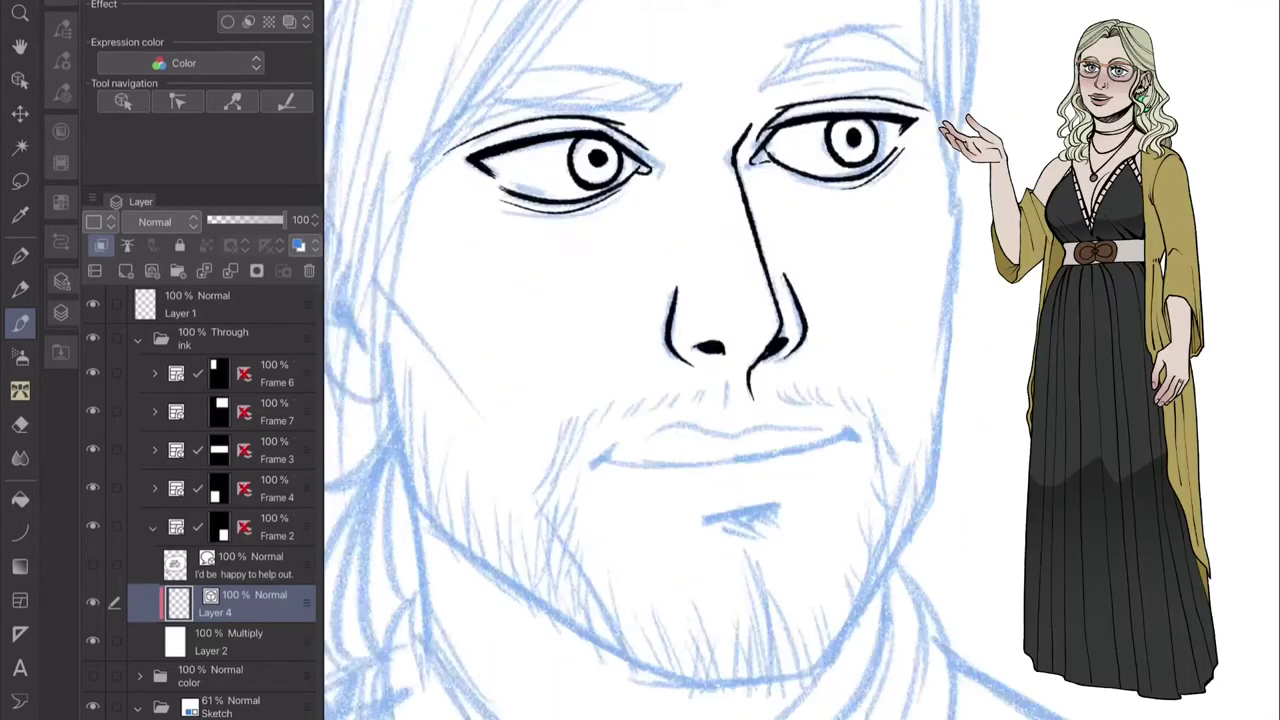
drag(800, 400, 700, 450)
mouse_move(600, 540)
mouse_down()
mouse_move(840, 235)
mouse_move(628, 480)
mouse_up()
drag(842, 382, 780, 482)
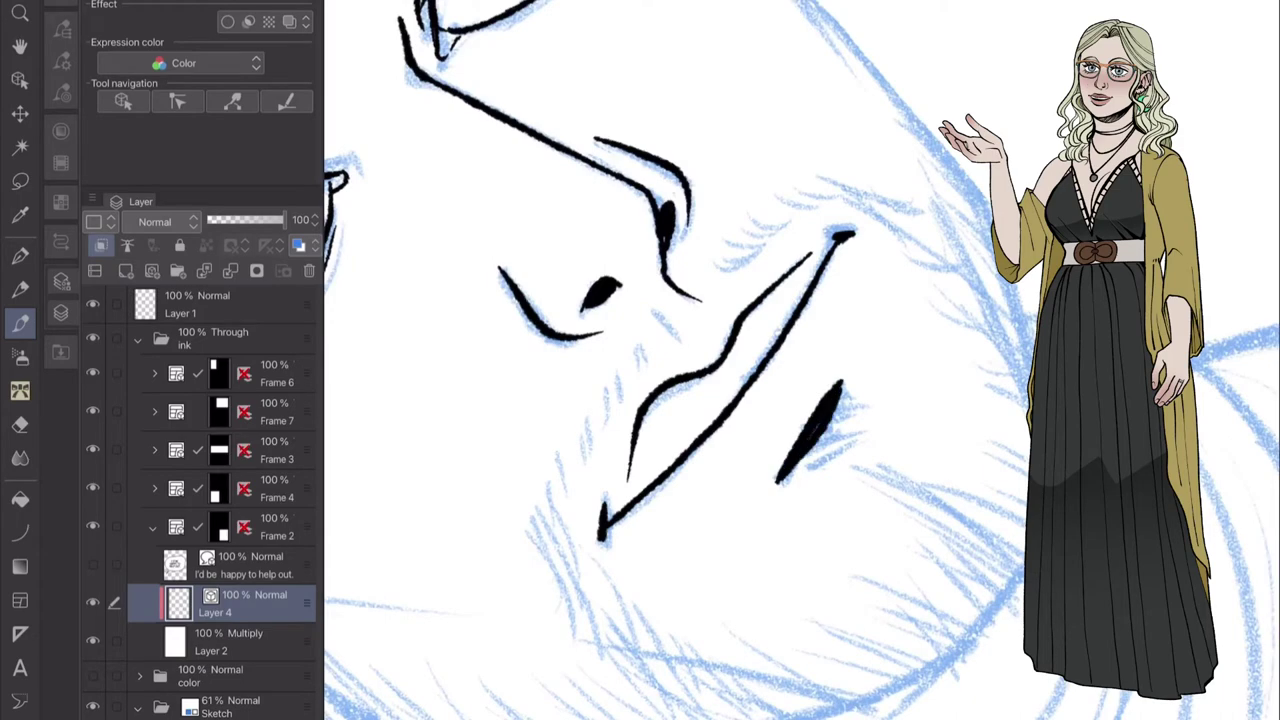
Ink short moustache hairs along both sides of the upper lip and down around the corners of the mouth.
drag(800, 400, 700, 450)
mouse_move(532, 372)
mouse_down()
mouse_move(562, 362)
mouse_move(594, 318)
mouse_up()
drag(572, 334, 576, 320)
drag(545, 338, 550, 324)
drag(503, 344, 510, 330)
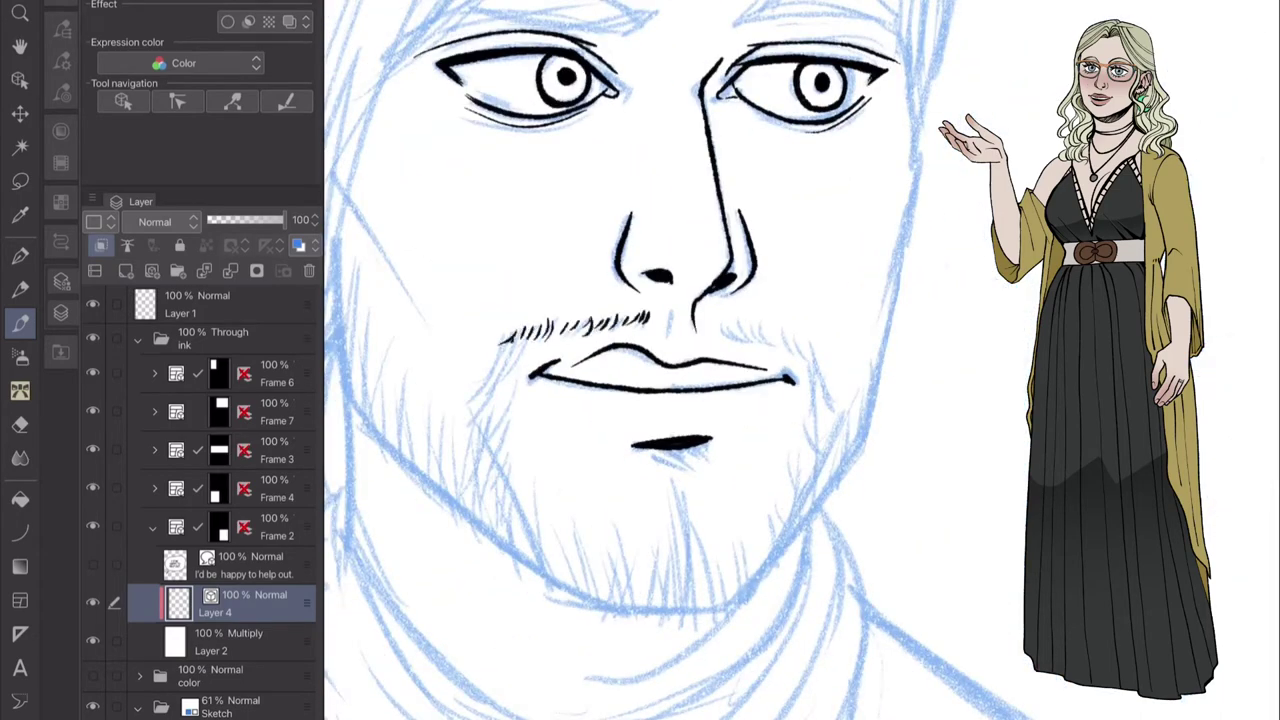
drag(712, 342, 760, 314)
drag(800, 354, 838, 510)
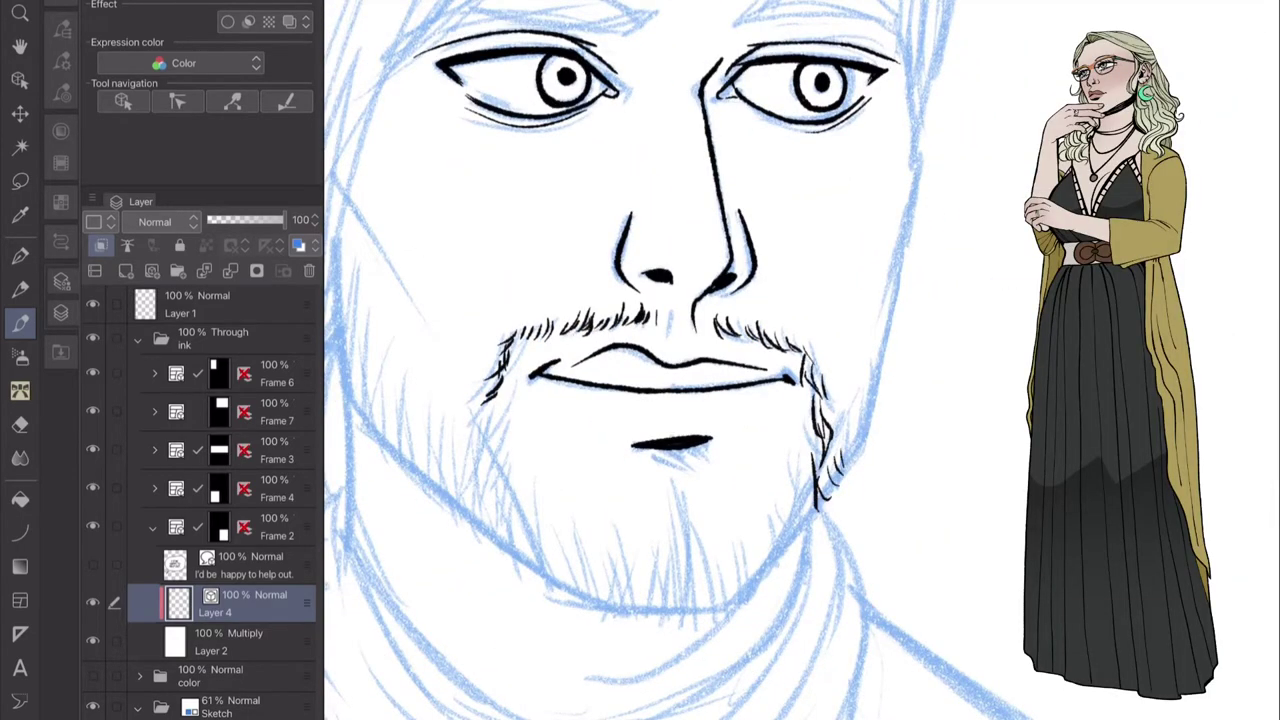
Ink the jawline from below the ear around the chin and up along the right cheek.
scroll(700, 400, up, 2)
drag(480, 226, 496, 394)
drag(530, 220, 600, 480)
drag(590, 430, 740, 610)
drag(710, 88, 752, 528)
drag(748, 458, 660, 684)
drag(744, 484, 700, 614)
drag(660, 468, 798, 544)
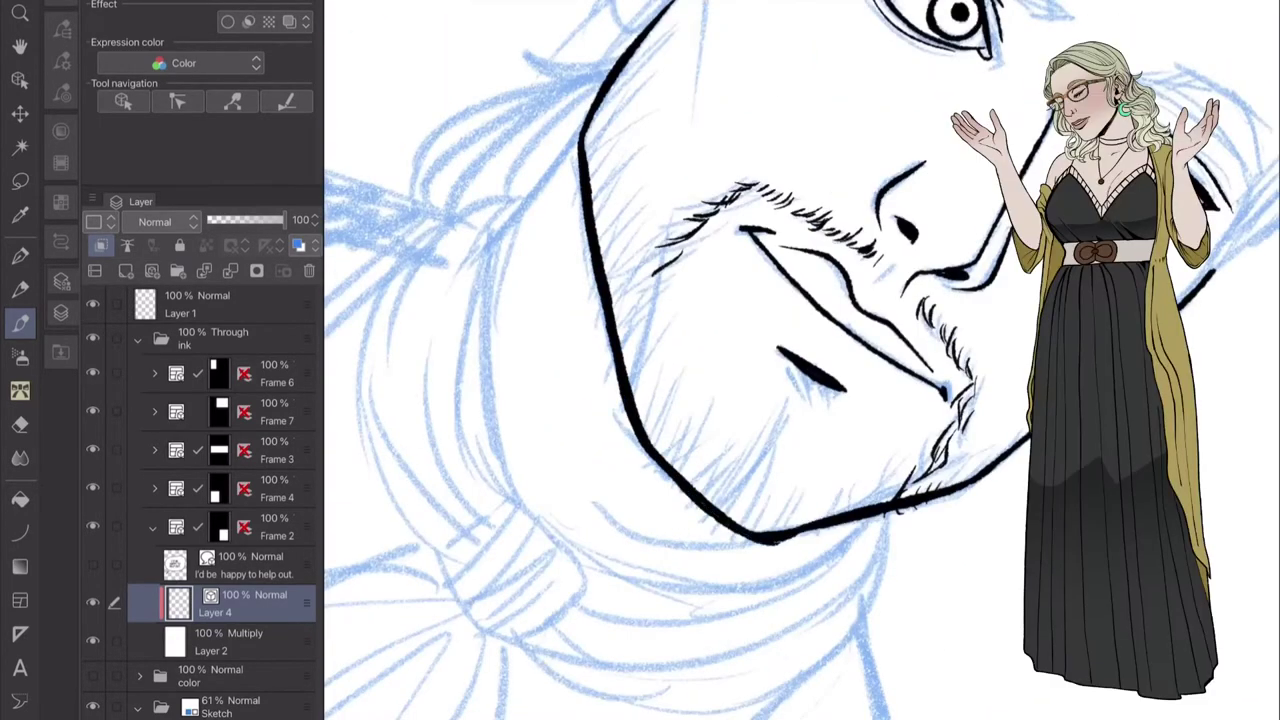
Ink the neck lines and thicken the underside of the jaw into a heavy black shadow.
drag(806, 462, 756, 522)
drag(790, 420, 680, 478)
drag(478, 210, 478, 328)
drag(482, 240, 584, 346)
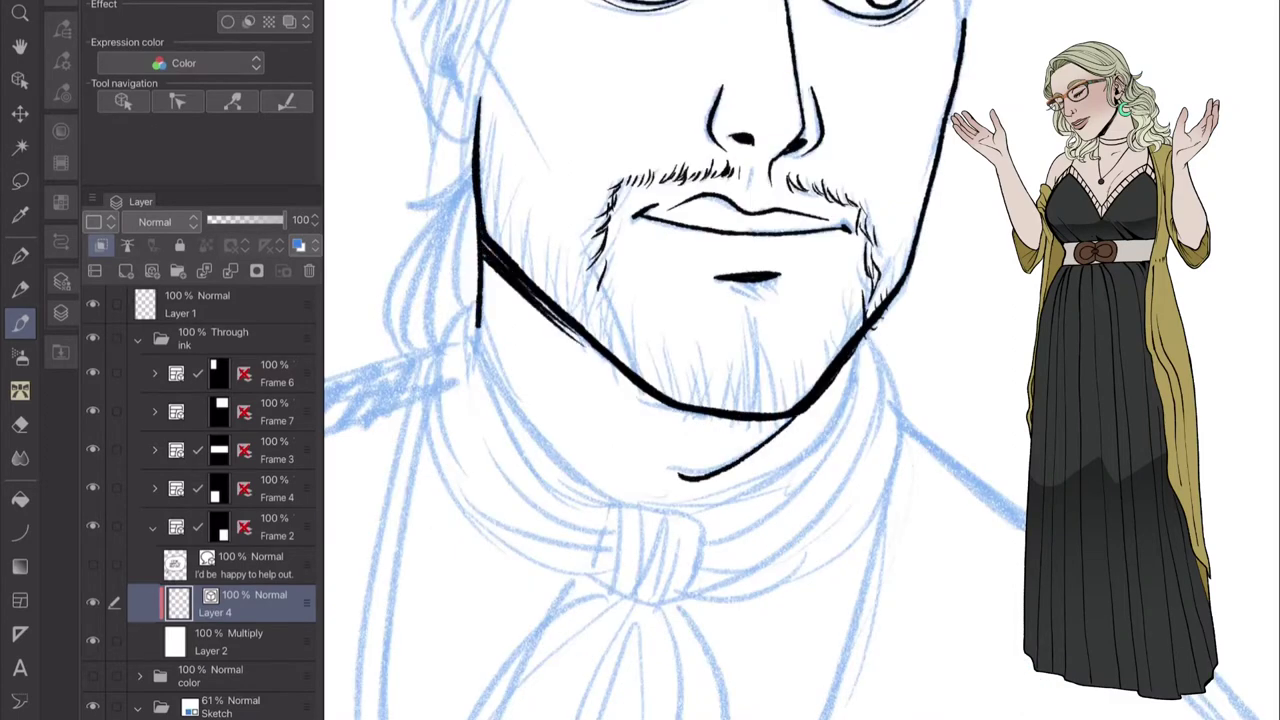
mouse_move(484, 262)
mouse_down()
mouse_move(628, 380)
mouse_move(690, 412)
mouse_up()
mouse_move(560, 338)
mouse_down()
mouse_move(668, 406)
mouse_move(656, 398)
mouse_up()
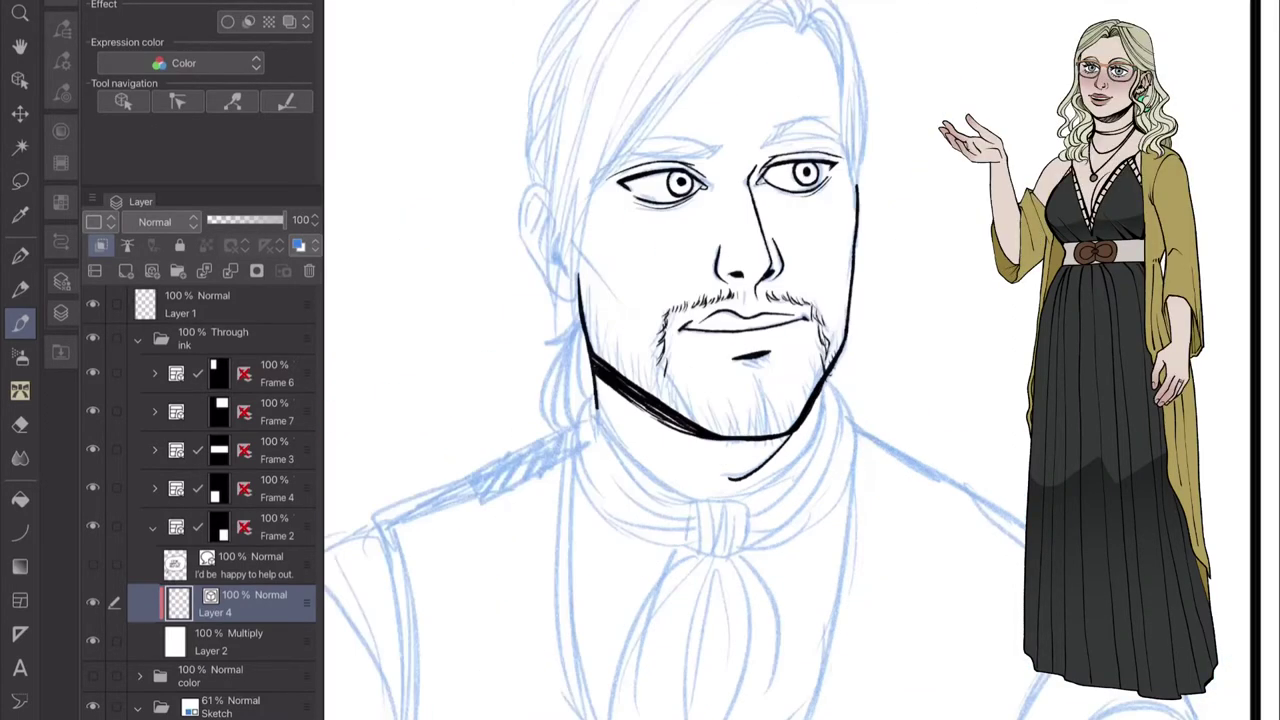
Save the file and ink both eyebrow outlines with short hair strokes at their ends.
key(ctrl+s)
scroll(700, 300, up, 3)
mouse_move(770, 152)
mouse_down()
mouse_move(788, 125)
mouse_move(834, 126)
mouse_up()
mouse_move(590, 488)
mouse_down()
mouse_move(726, 262)
mouse_move(734, 300)
mouse_move(602, 462)
mouse_move(610, 382)
mouse_move(676, 362)
mouse_up()
mouse_move(850, 256)
mouse_down()
mouse_move(924, 206)
mouse_move(990, 260)
mouse_up()
key(ctrl+z)
drag(966, 212, 1006, 274)
Ink the fringe edge sweeping down past the left brow and the long tapered strands beside the cheek and ear.
mouse_move(640, 500)
mouse_down()
mouse_move(760, 380)
mouse_move(640, 500)
mouse_up()
scroll(800, 400, down, 5)
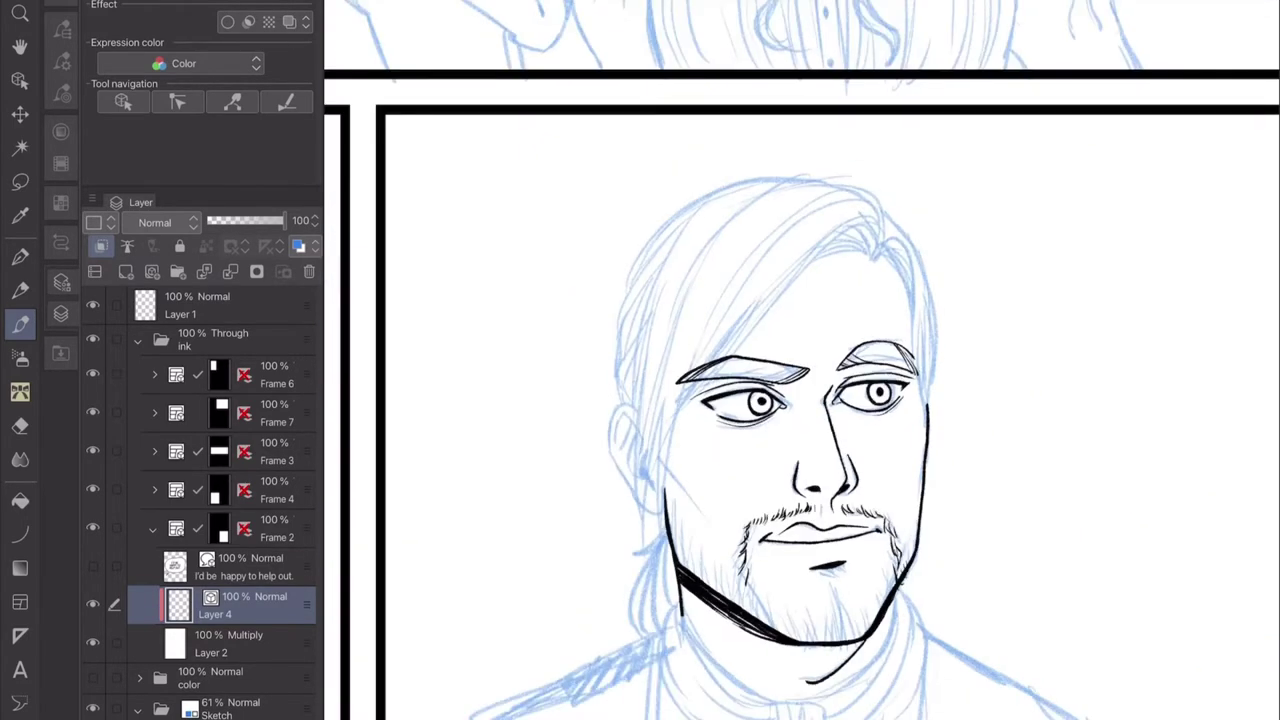
scroll(800, 400, up, 5)
drag(856, 168, 458, 556)
drag(602, 338, 406, 719)
drag(640, 400, 803, 146)
drag(766, 86, 612, 240)
drag(598, 256, 538, 574)
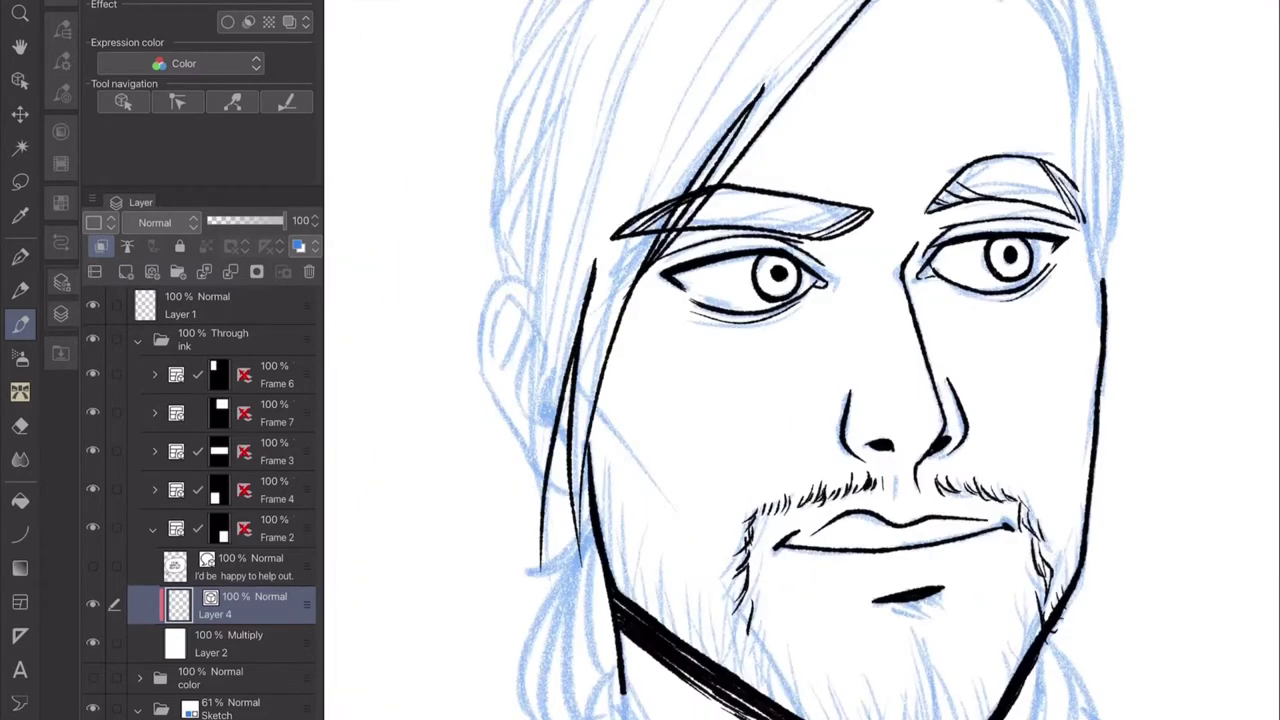
drag(561, 82, 527, 340)
mouse_move(556, 168)
mouse_down()
mouse_move(545, 584)
mouse_move(544, 510)
mouse_up()
Ink the outer contour and inner fold of the left ear, with the dark gap between the hair strands.
key(e)
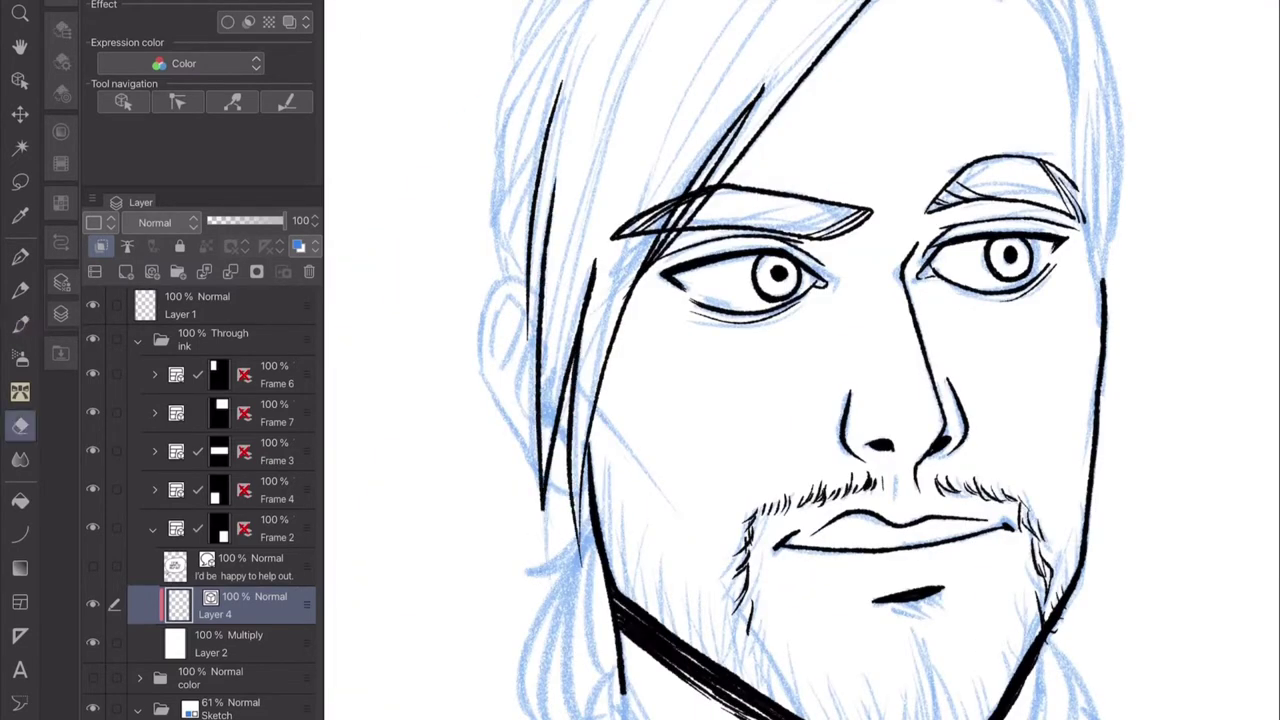
key(p)
drag(543, 272, 528, 356)
drag(527, 286, 523, 452)
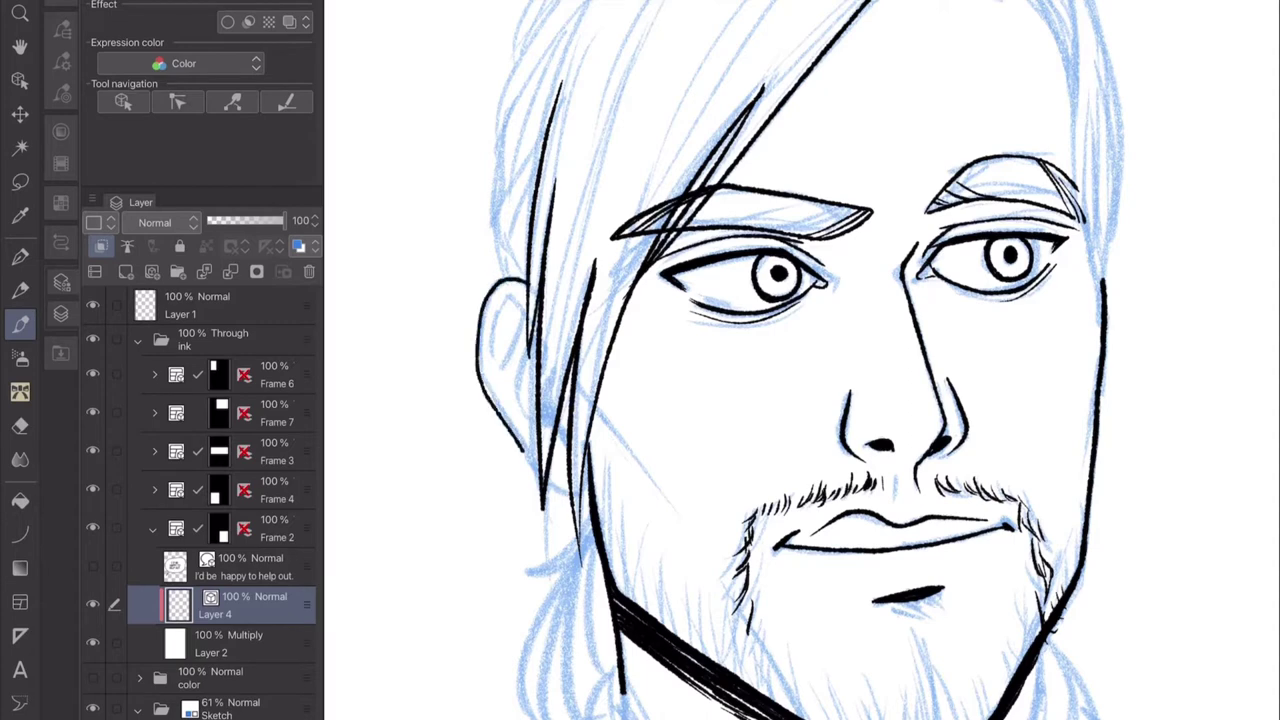
drag(640, 280, 578, 516)
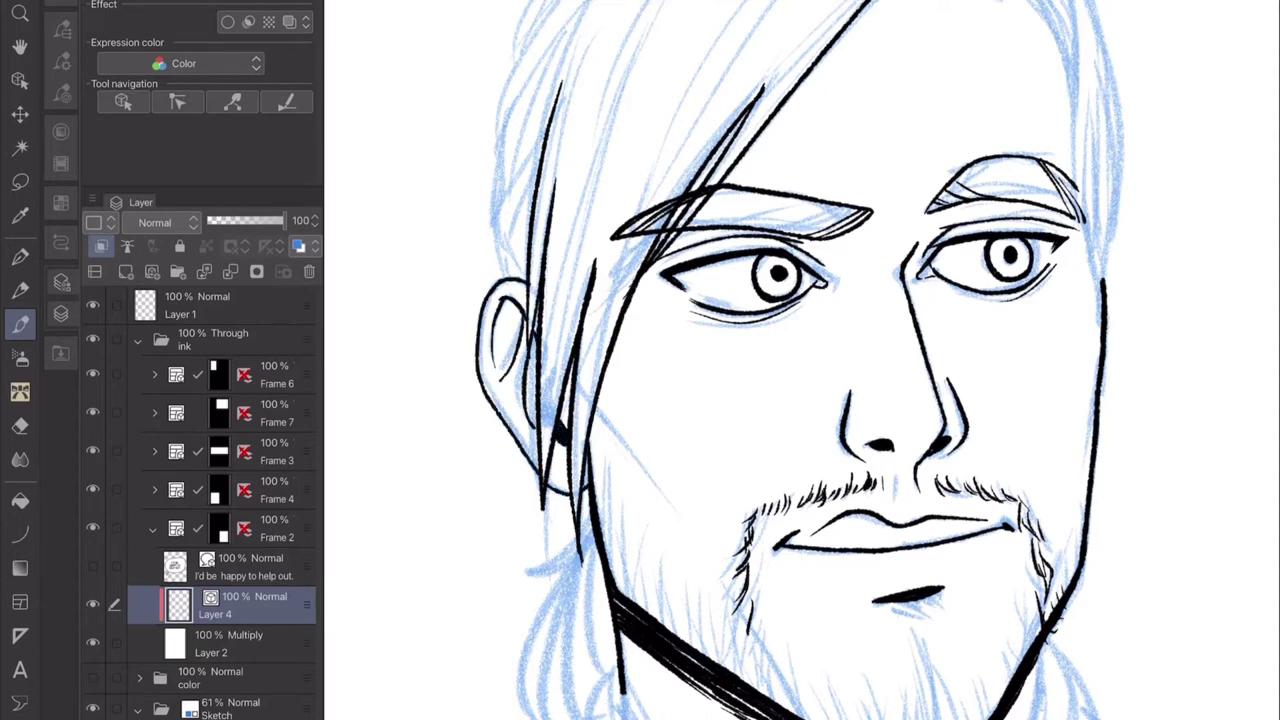
drag(800, 300, 690, 535)
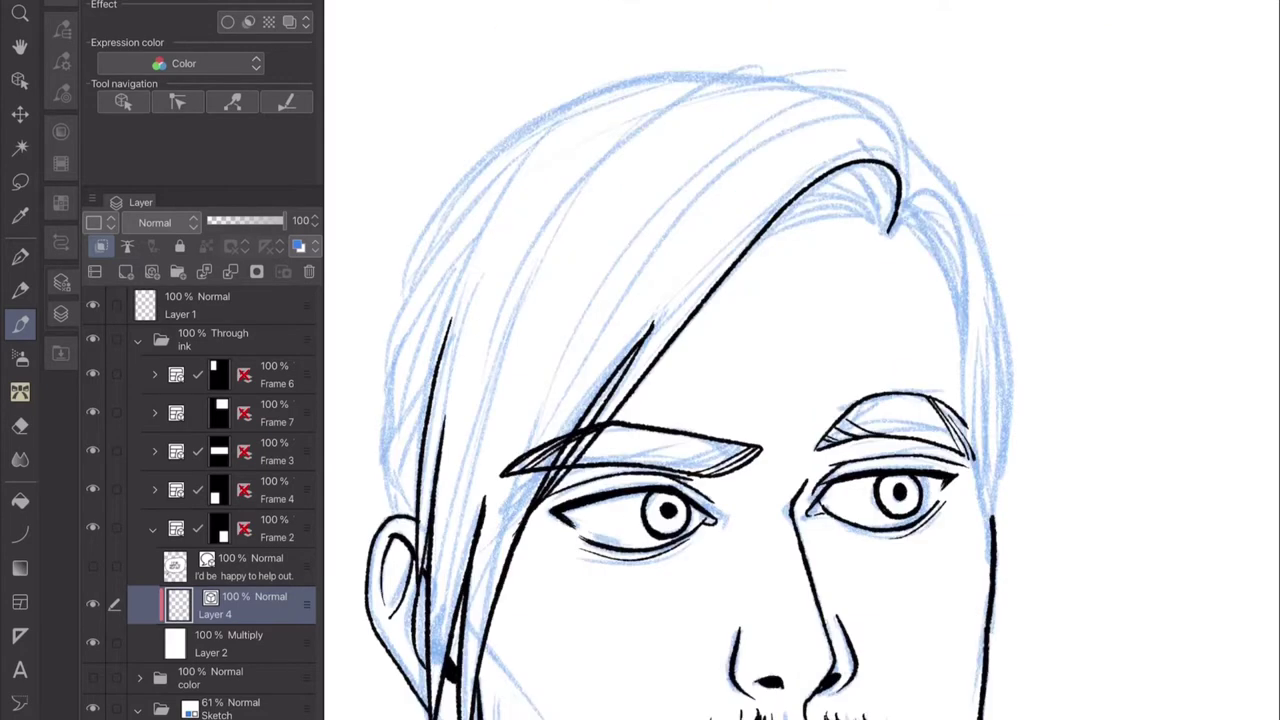
mouse_move(890, 230)
mouse_down()
mouse_move(740, 100)
mouse_move(510, 140)
mouse_move(565, 135)
mouse_up()
key(ctrl+z)
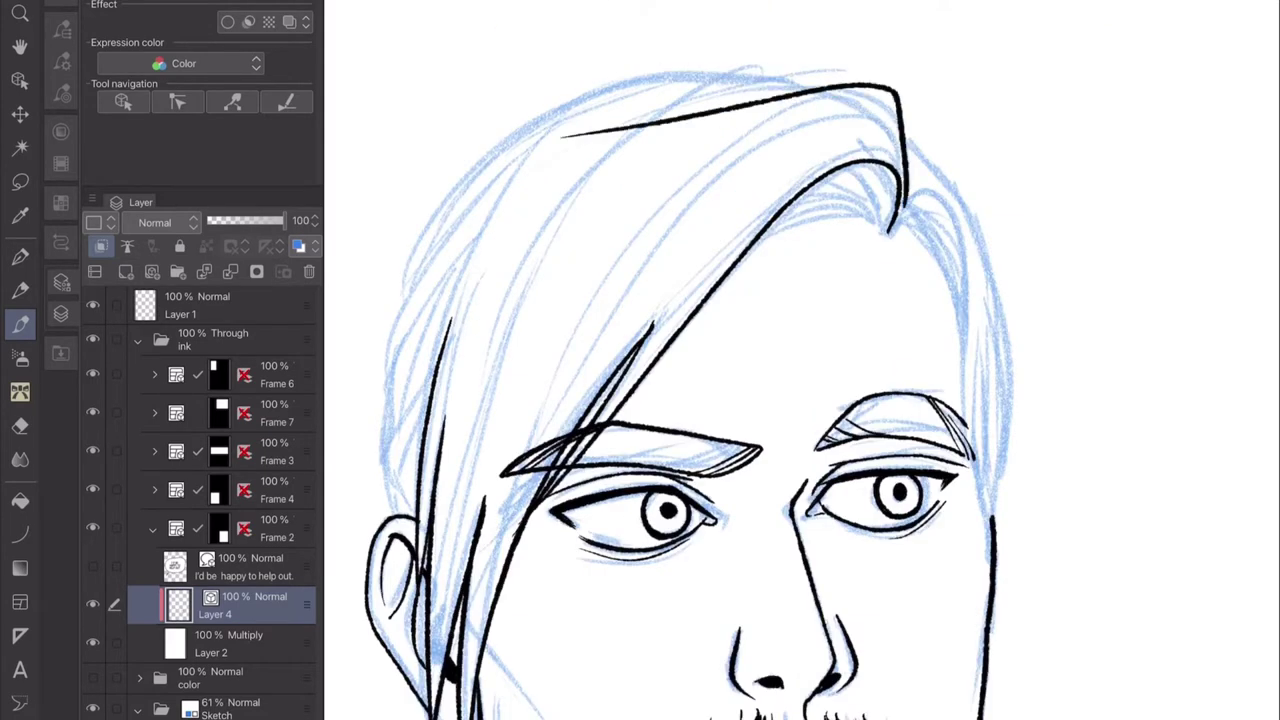
key(ctrl+z)
Ink the hair strand sweeping back from the parting and the crown contour, erasing lines that overlap the strands.
mouse_move(890, 215)
mouse_down()
mouse_move(700, 90)
mouse_move(470, 240)
mouse_move(428, 405)
mouse_up()
drag(816, 212, 698, 211)
key(e)
mouse_move(440, 445)
mouse_down()
mouse_move(420, 460)
mouse_move(390, 440)
mouse_move(410, 505)
mouse_move(426, 492)
mouse_up()
key(p)
key(e)
drag(520, 345, 465, 420)
key(p)
Ink the hair falling from the parting along the right temple and erase the overlapping lines beneath it.
drag(800, 400, 517, 411)
mouse_move(495, 215)
mouse_down()
mouse_move(550, 238)
mouse_move(574, 494)
mouse_up()
mouse_move(578, 335)
mouse_down()
mouse_move(600, 548)
mouse_move(594, 534)
mouse_up()
key(e)
key(p)
key(e)
drag(568, 448, 570, 462)
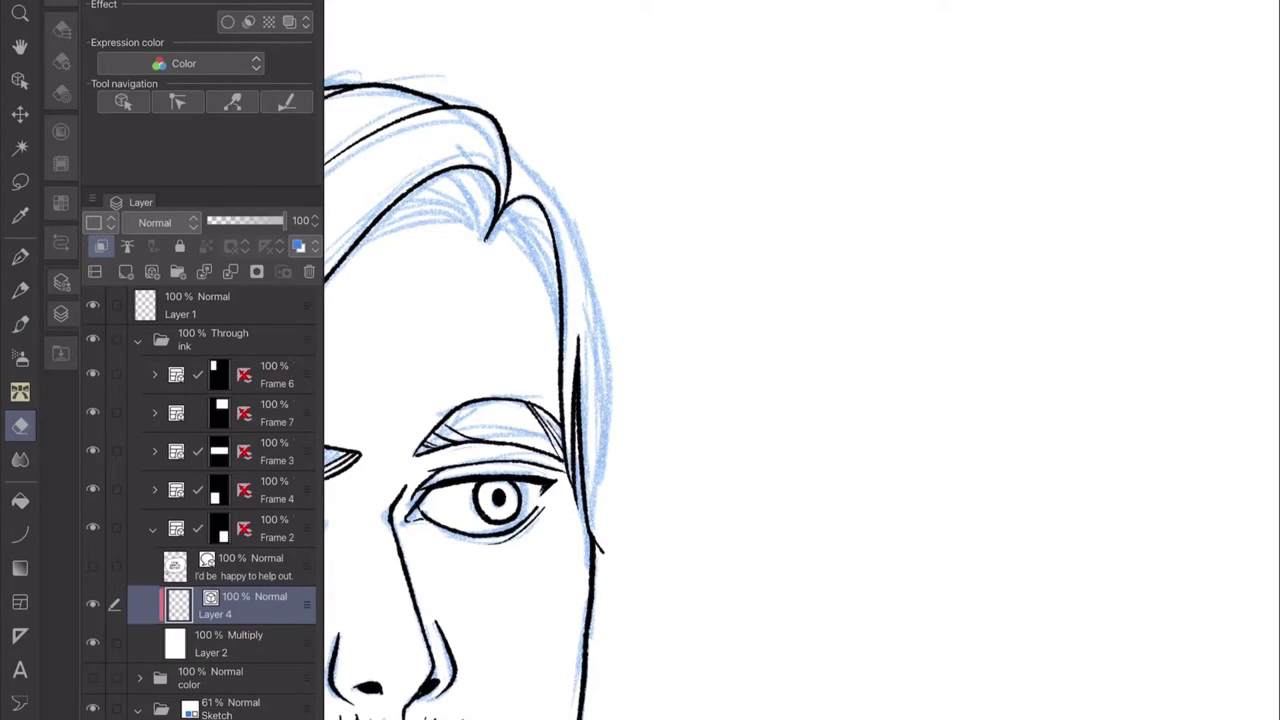
Ink the outer contour of the right-hand hair from the parting down to a pointed tip beside the eye.
key(p)
mouse_move(506, 148)
mouse_down()
mouse_move(594, 358)
mouse_move(606, 558)
mouse_up()
key(ctrl+z)
key(ctrl+z)
drag(604, 362, 620, 572)
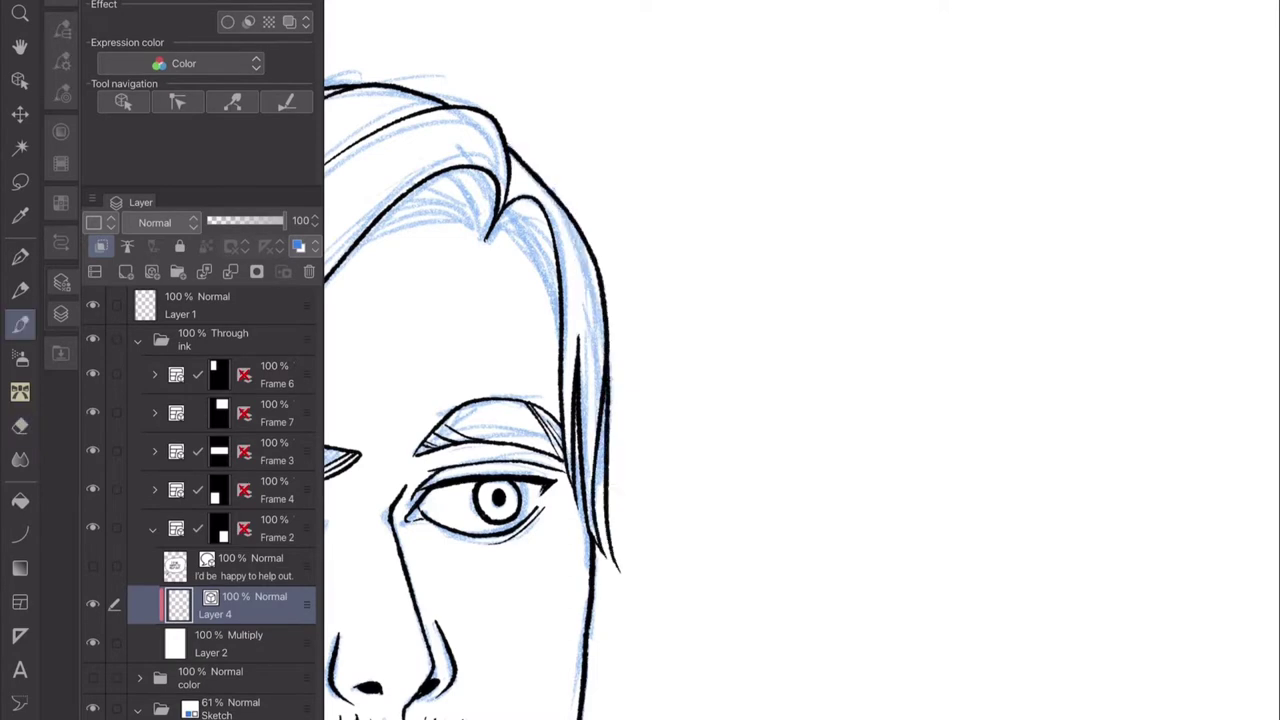
Ink fine root strands under the hair on the right side of the parting.
scroll(423, 237, up, 5)
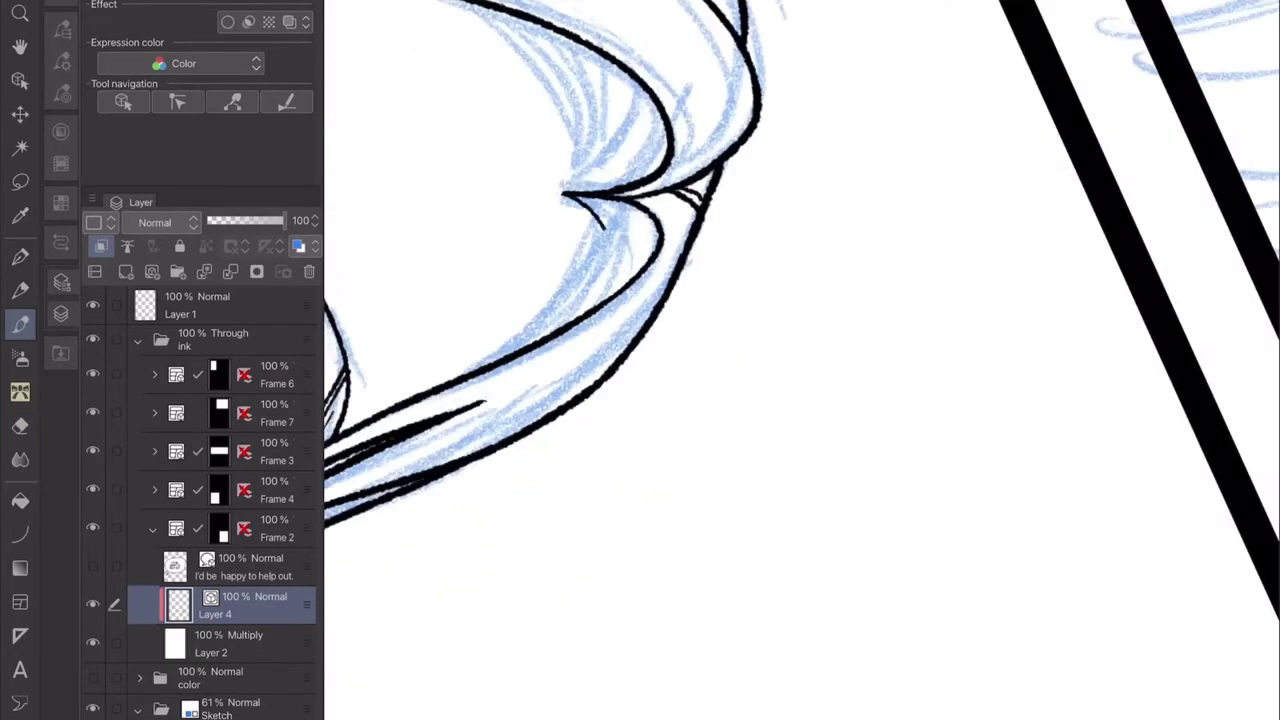
drag(614, 230, 606, 286)
drag(636, 198, 580, 276)
drag(590, 202, 574, 284)
drag(586, 198, 572, 320)
drag(580, 226, 554, 332)
drag(574, 270, 506, 356)
drag(600, 218, 586, 306)
scroll(640, 360, down, 5)
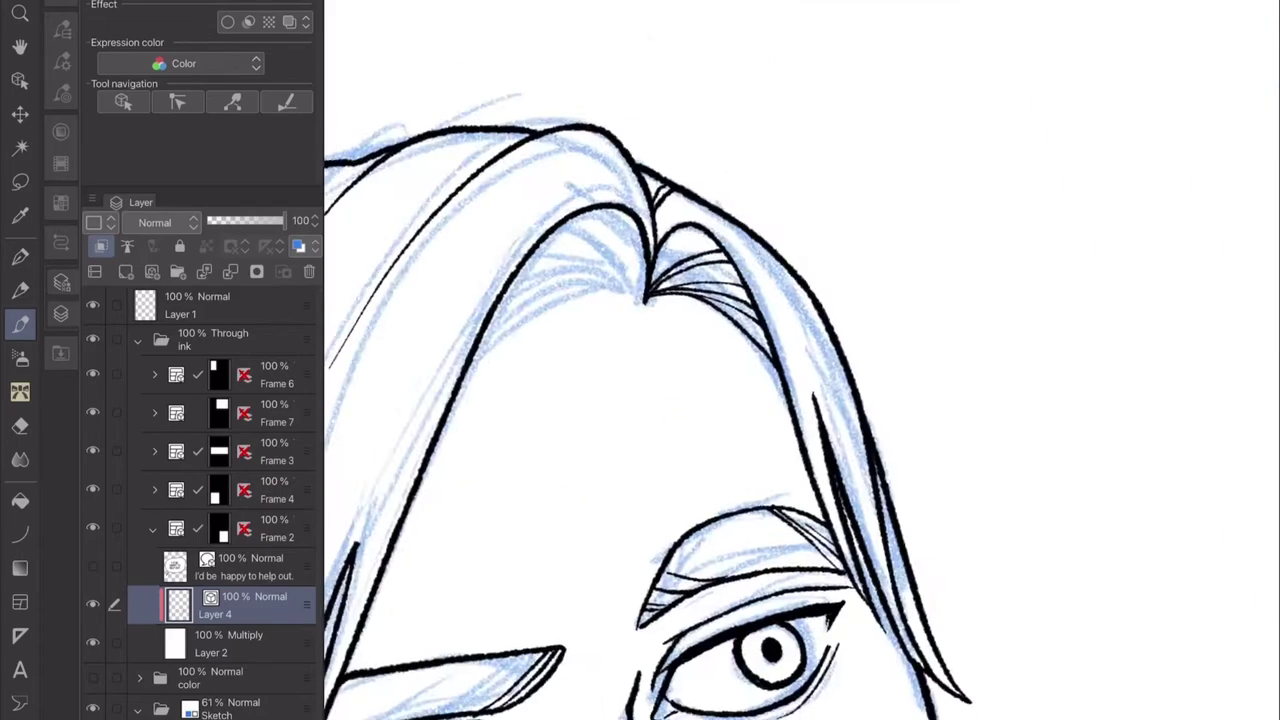
Ink fine root strands fanning out from the parting under the left fringe.
key(-)
key(-)
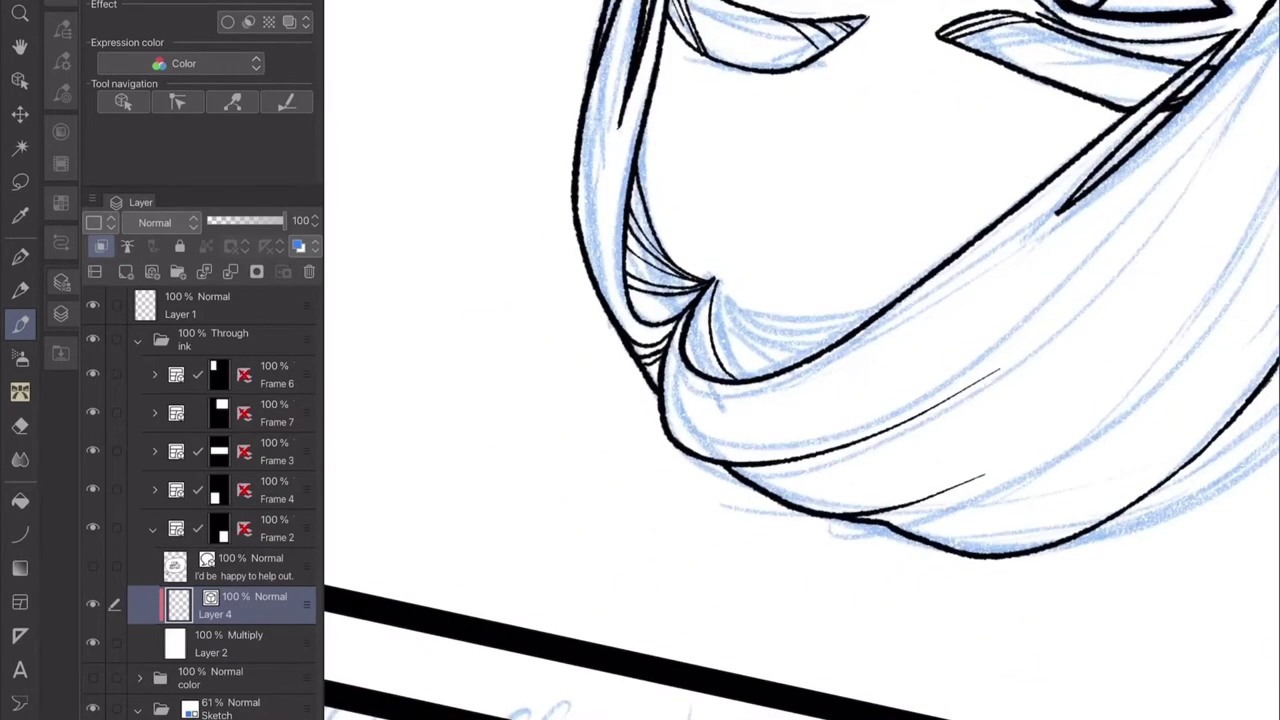
drag(704, 280, 726, 378)
key(-)
drag(636, 176, 608, 246)
drag(644, 258, 614, 326)
drag(656, 178, 626, 312)
drag(684, 194, 632, 338)
key(-)
key(-)
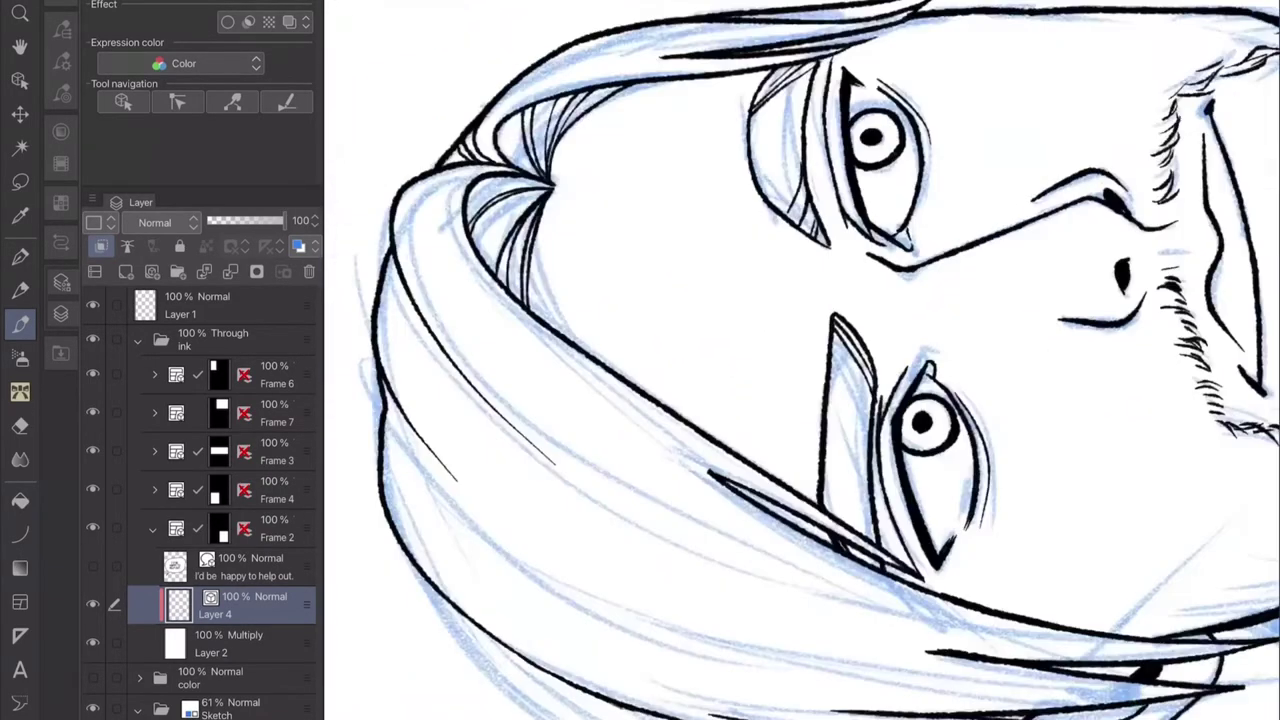
drag(560, 182, 542, 332)
key(-)
key(-)
key(-)
key(-)
key(ctrl+plus)
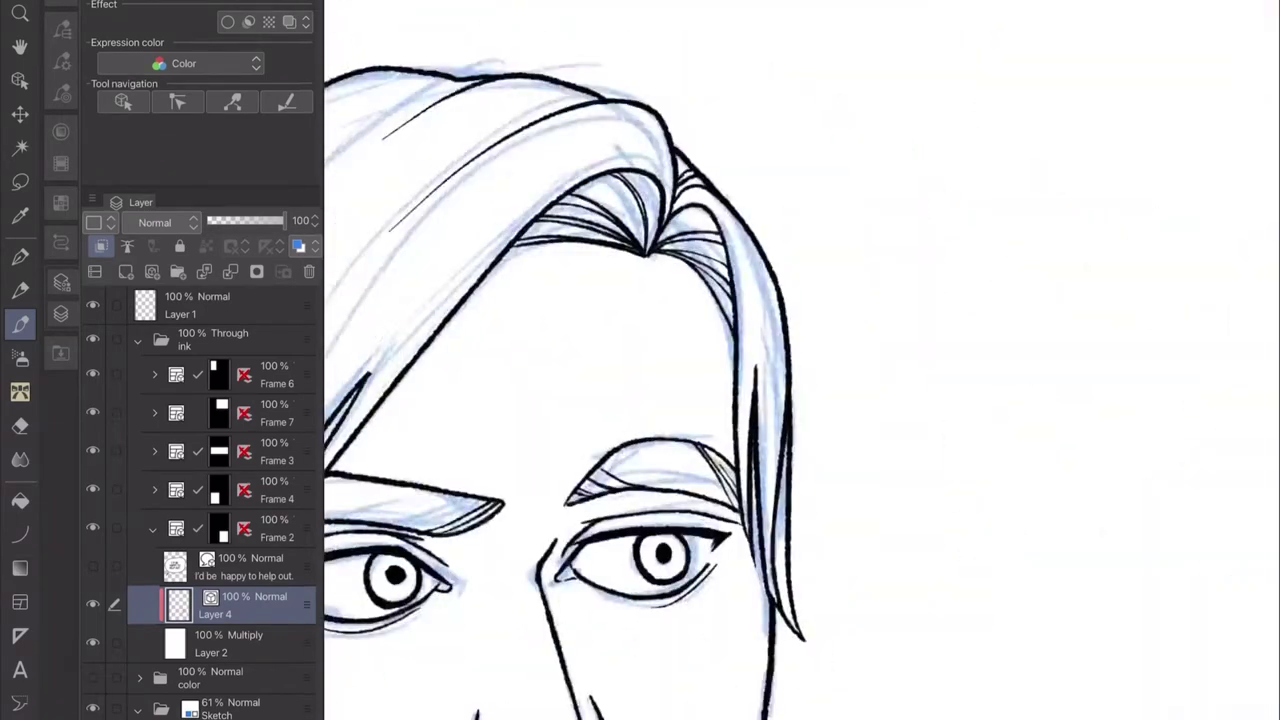
Ink long, thin flowing strands through the left side of the hair from the crown down to the ear.
key(ctrl+minus)
drag(745, 145, 665, 240)
drag(655, 250, 600, 460)
drag(790, 115, 605, 400)
key(-)
key(ctrl+plus)
drag(730, 170, 630, 440)
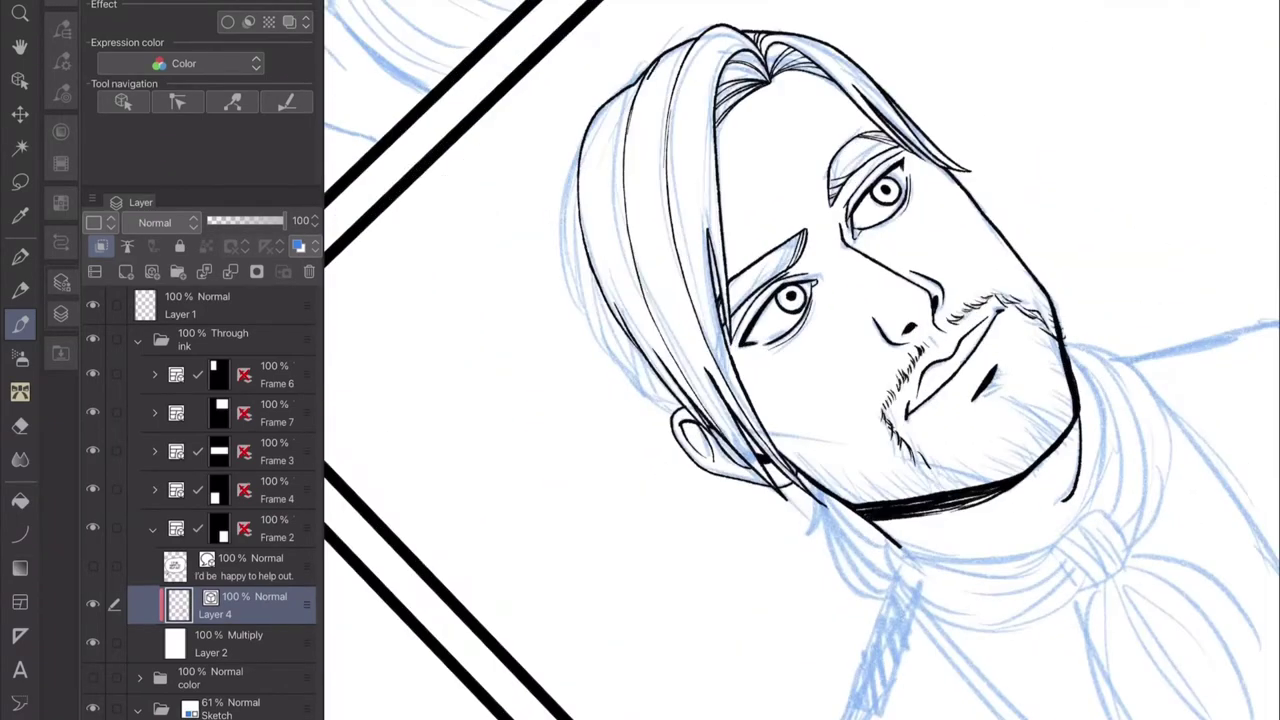
drag(680, 80, 635, 370)
drag(650, 95, 605, 350)
drag(700, 46, 650, 360)
drag(670, 315, 765, 480)
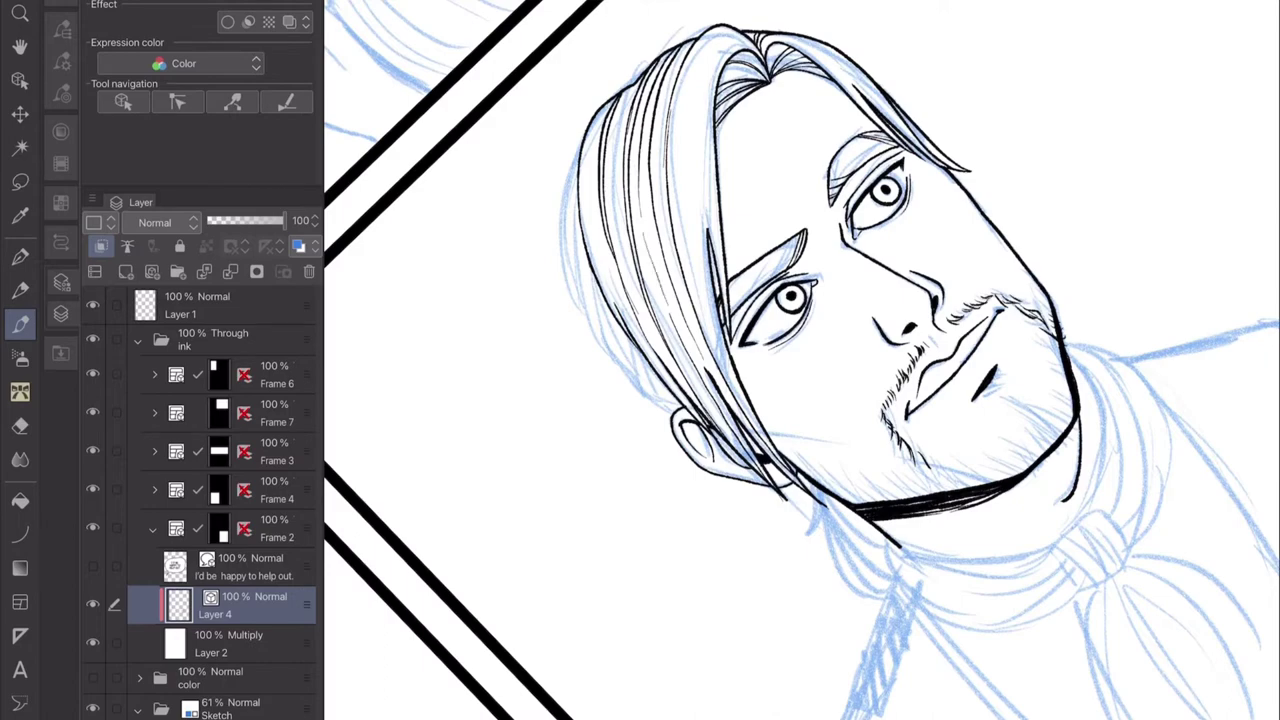
drag(750, 40, 695, 220)
Ink the contour of the back of the head from the crown down to the ear.
key(-)
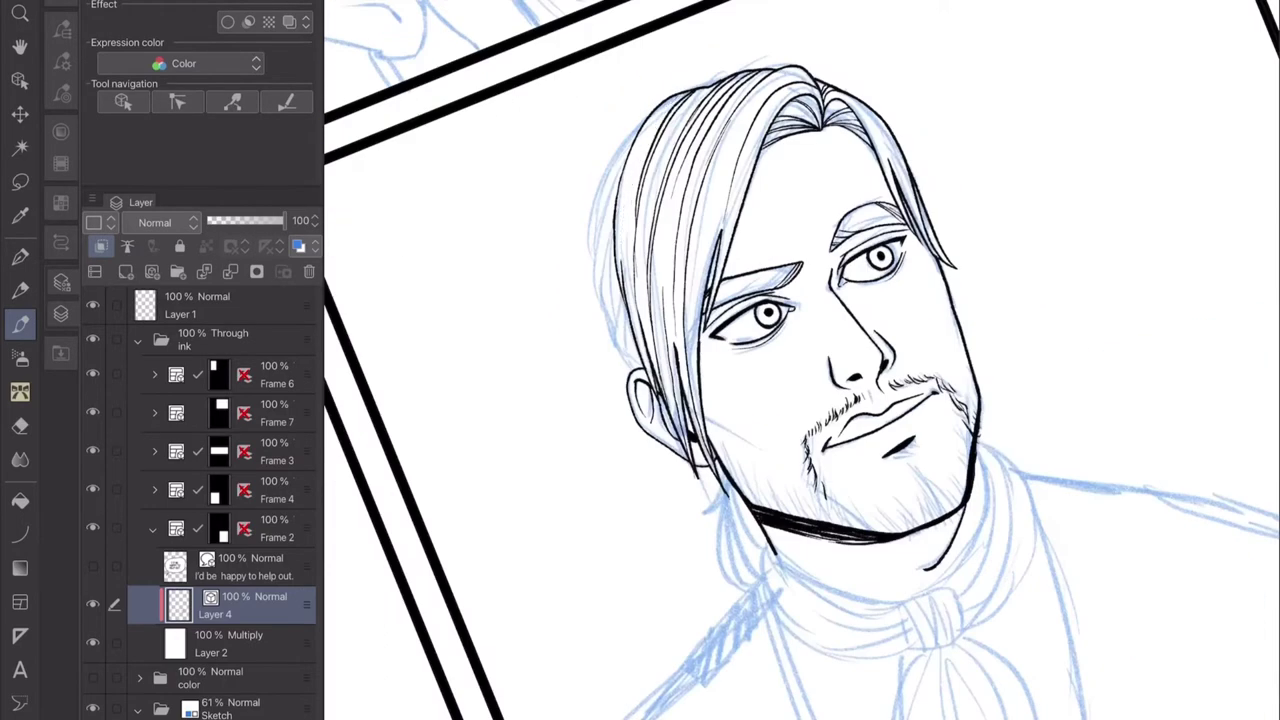
key(-)
key(^)
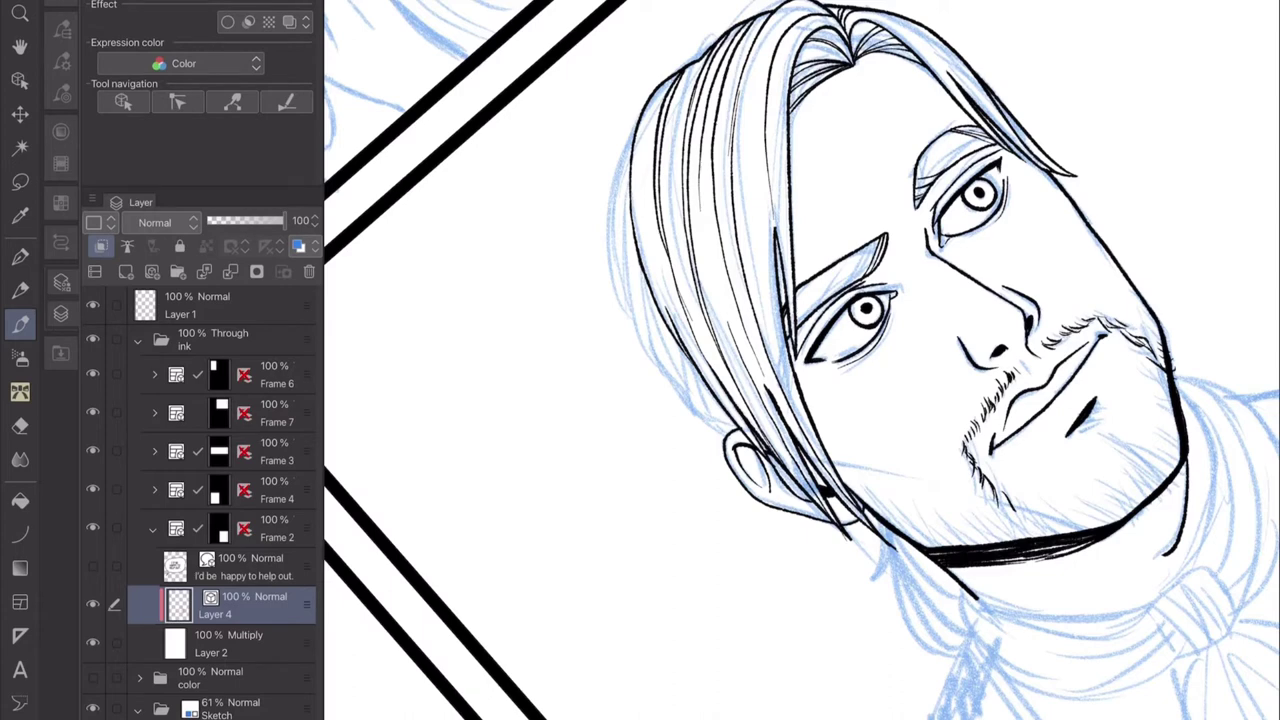
scroll(900, 360, up, 2)
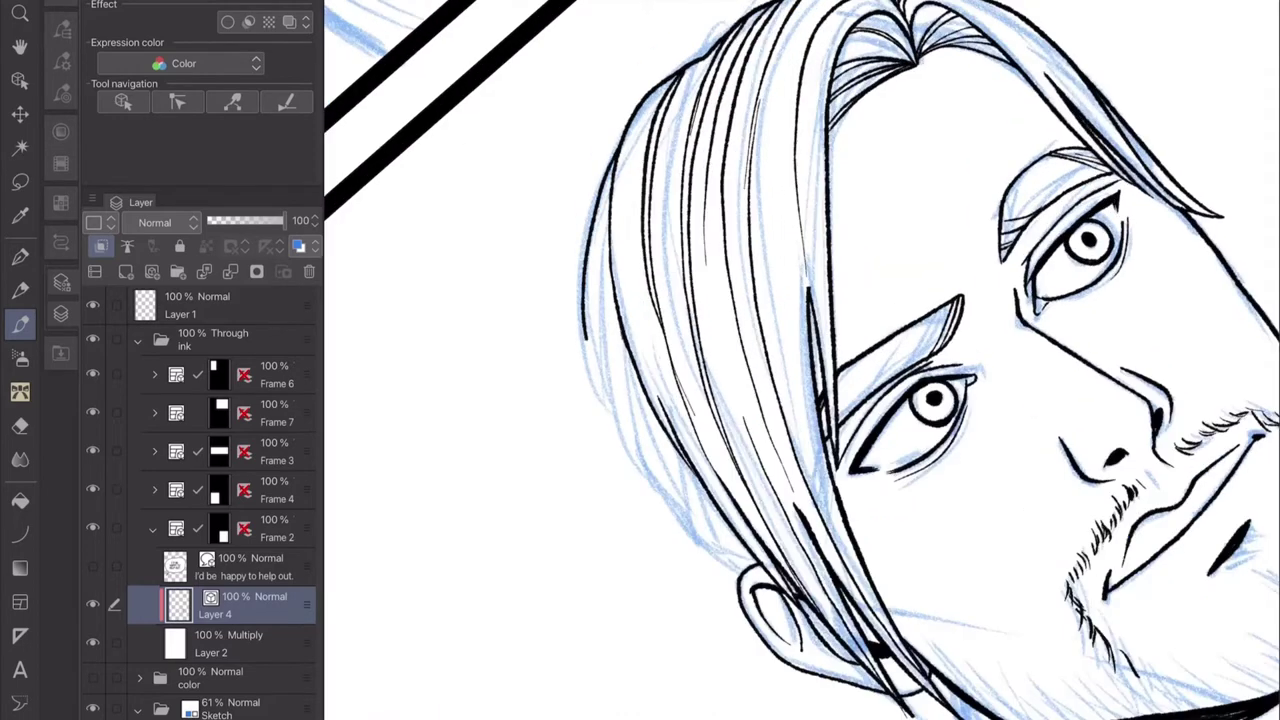
drag(735, 227, 687, 109)
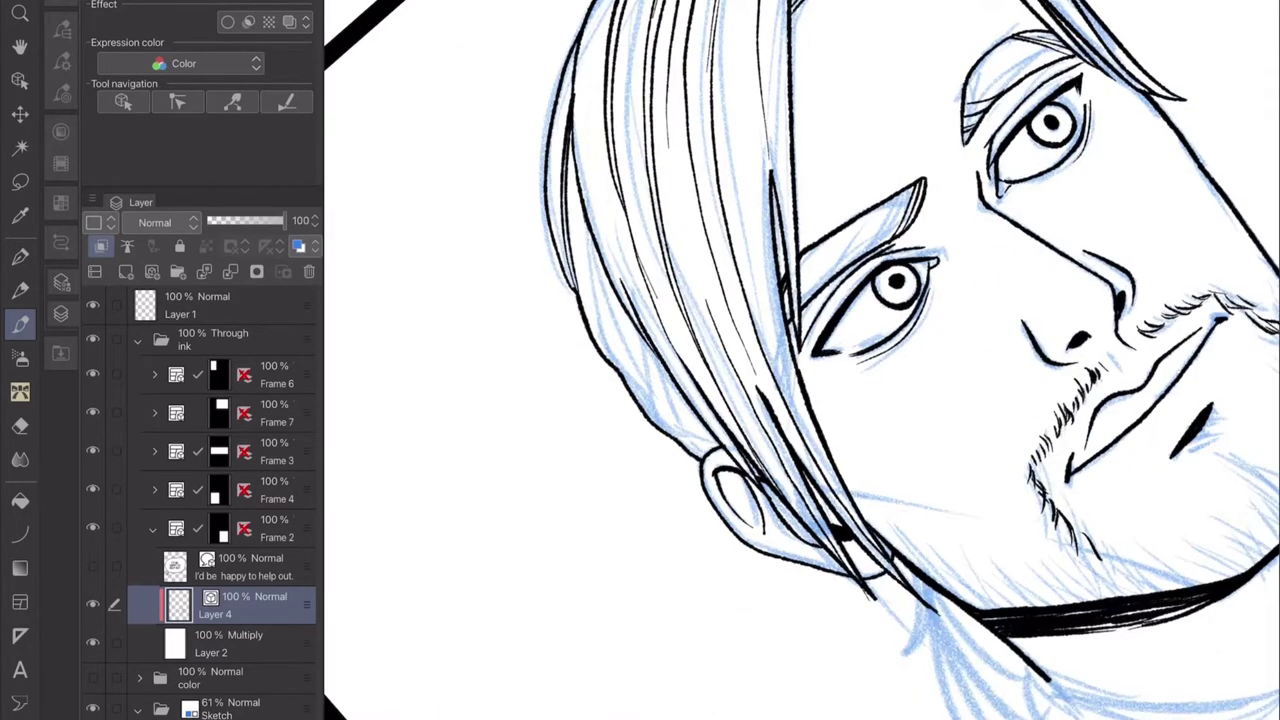
Ink tapered inner strands along the back of the hair above the ear.
drag(590, 224, 612, 354)
drag(580, 200, 616, 366)
drag(616, 298, 660, 426)
scroll(820, 380, up, 3)
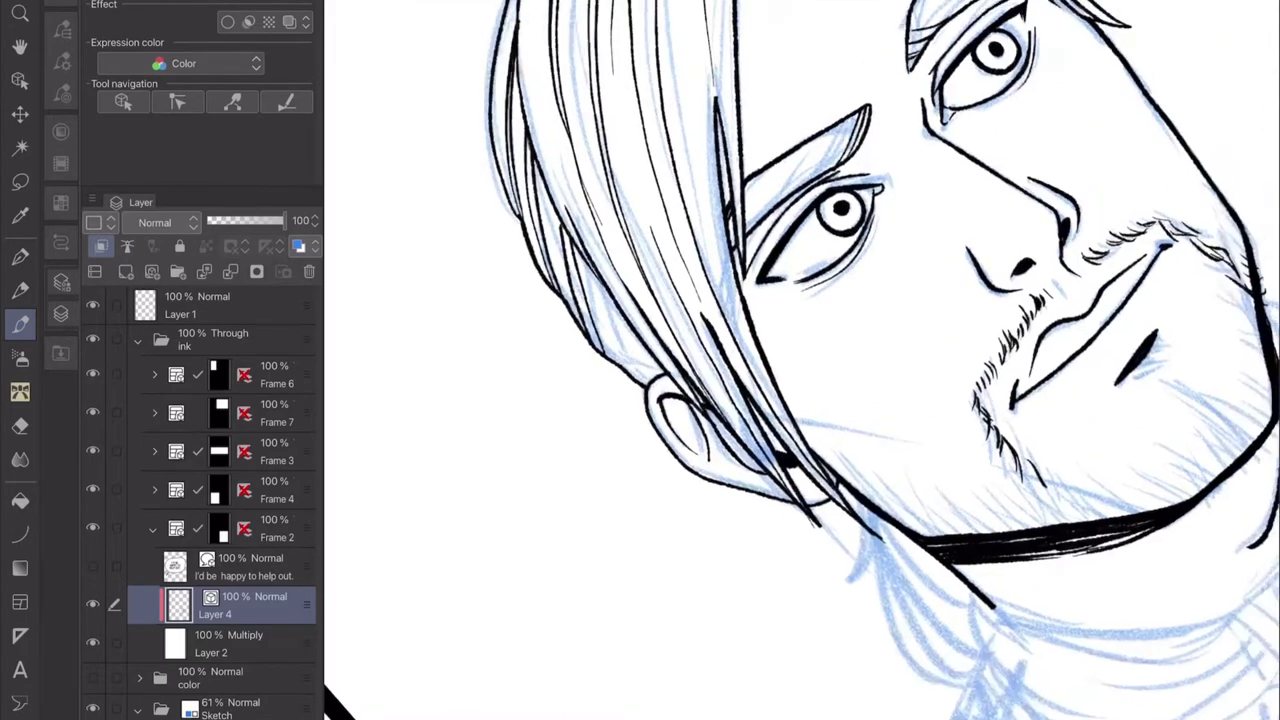
scroll(800, 360, down, 3)
drag(556, 256, 584, 446)
drag(590, 374, 610, 466)
scroll(800, 360, up, 4)
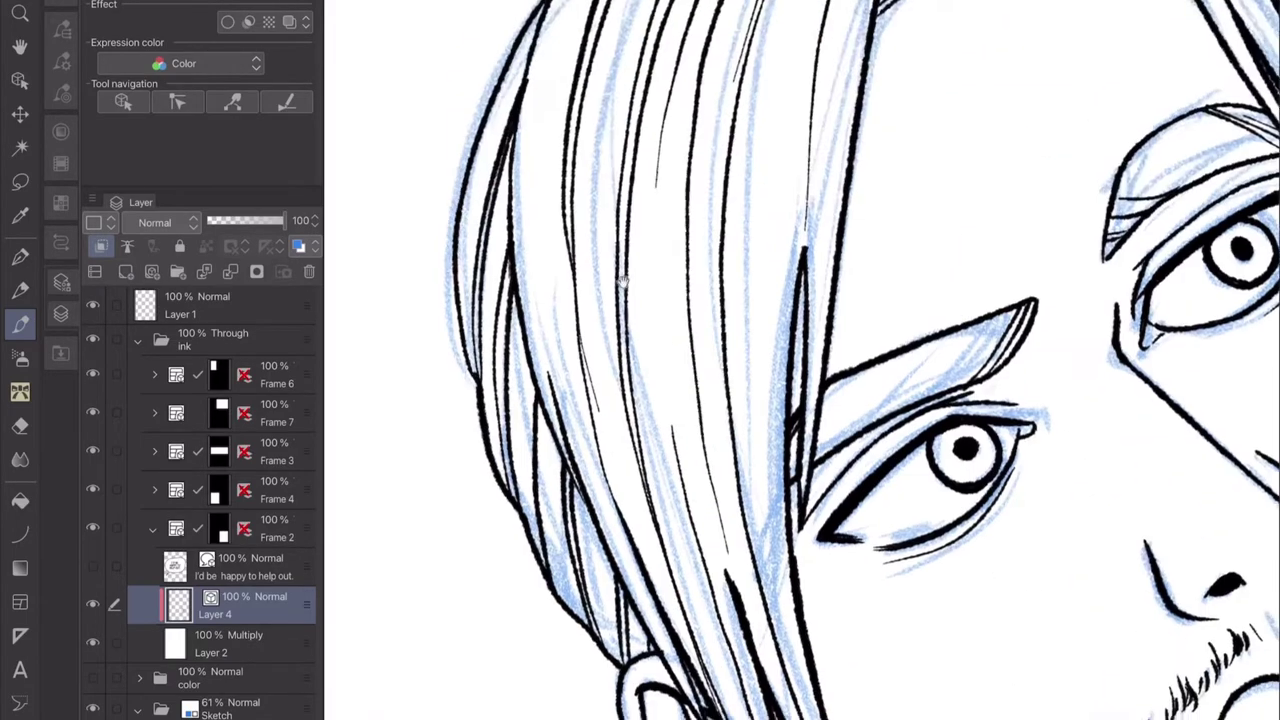
Ink the wavy tied-back hair strands hanging below the ear and the first outer curves on the neckcloth's left side.
drag(552, 238, 496, 354)
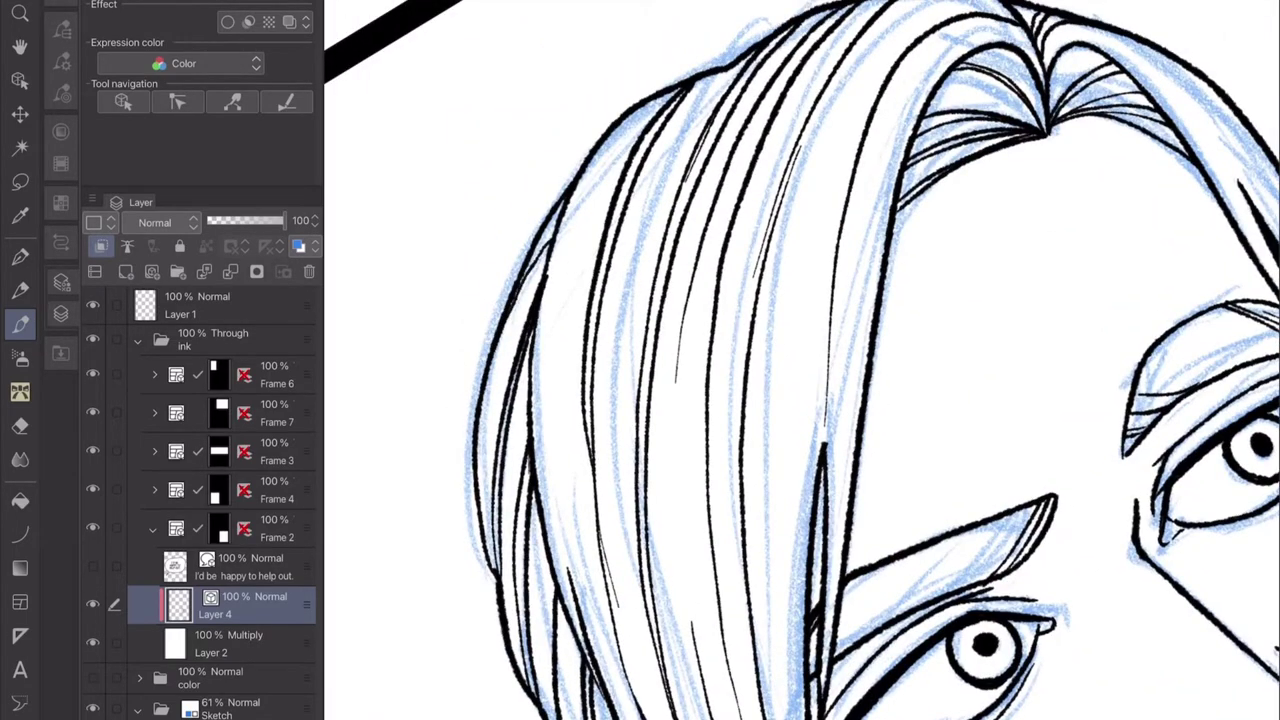
scroll(800, 360, down, 3)
scroll(800, 360, up, 3)
scroll(800, 360, down, 3)
scroll(800, 360, down, 5)
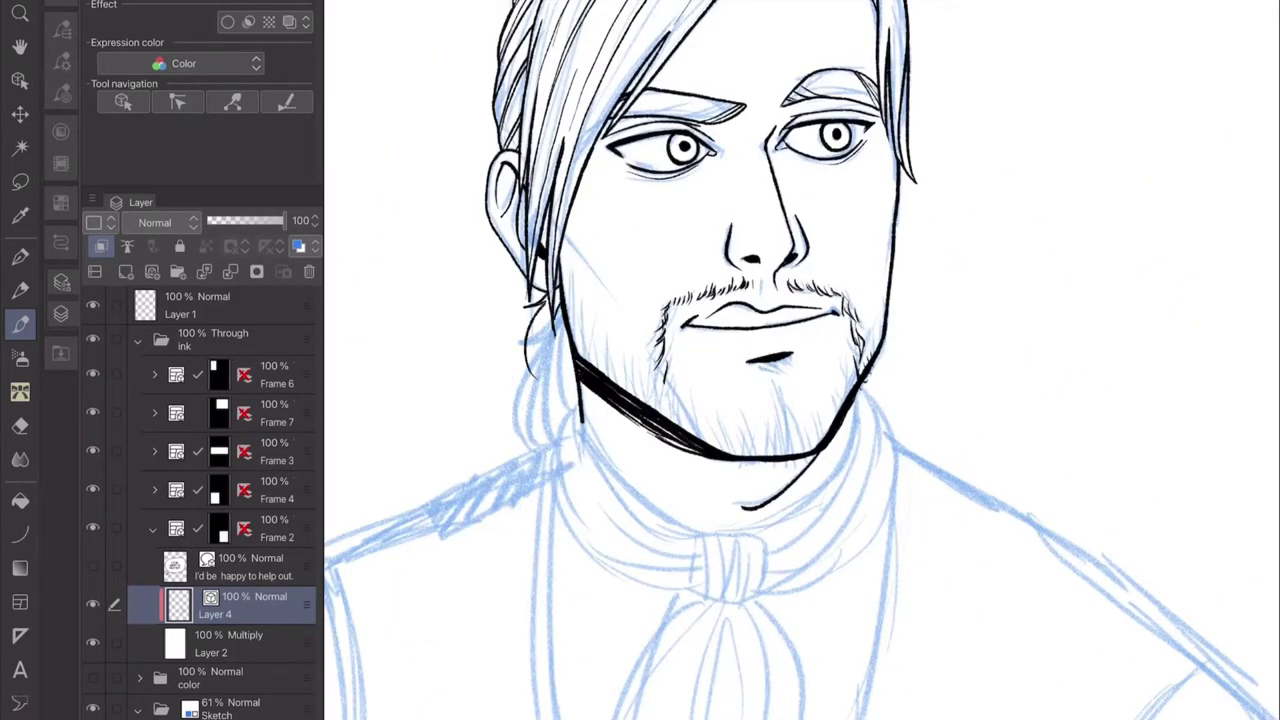
scroll(800, 360, up, 2)
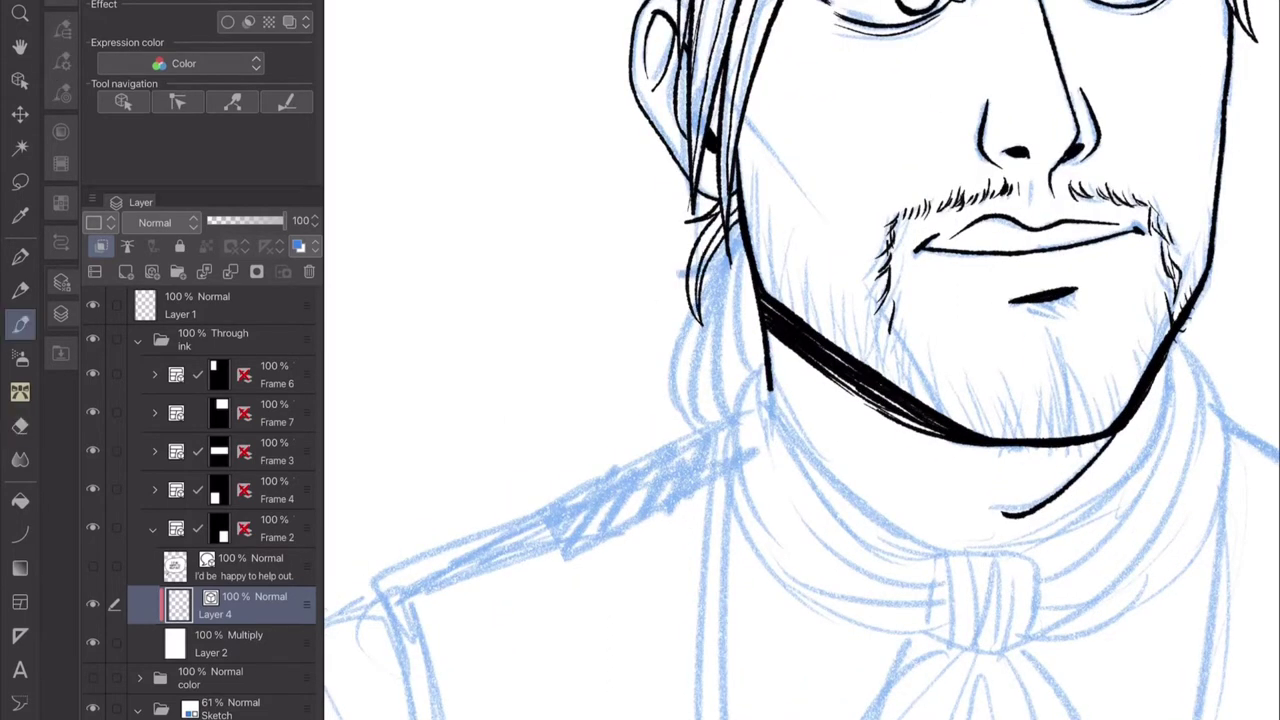
drag(712, 215, 690, 430)
drag(706, 276, 690, 435)
drag(748, 232, 700, 432)
drag(752, 254, 716, 438)
mouse_move(740, 262)
mouse_down()
mouse_move(767, 395)
mouse_move(765, 350)
mouse_move(740, 550)
mouse_up()
key(ctrl+z)
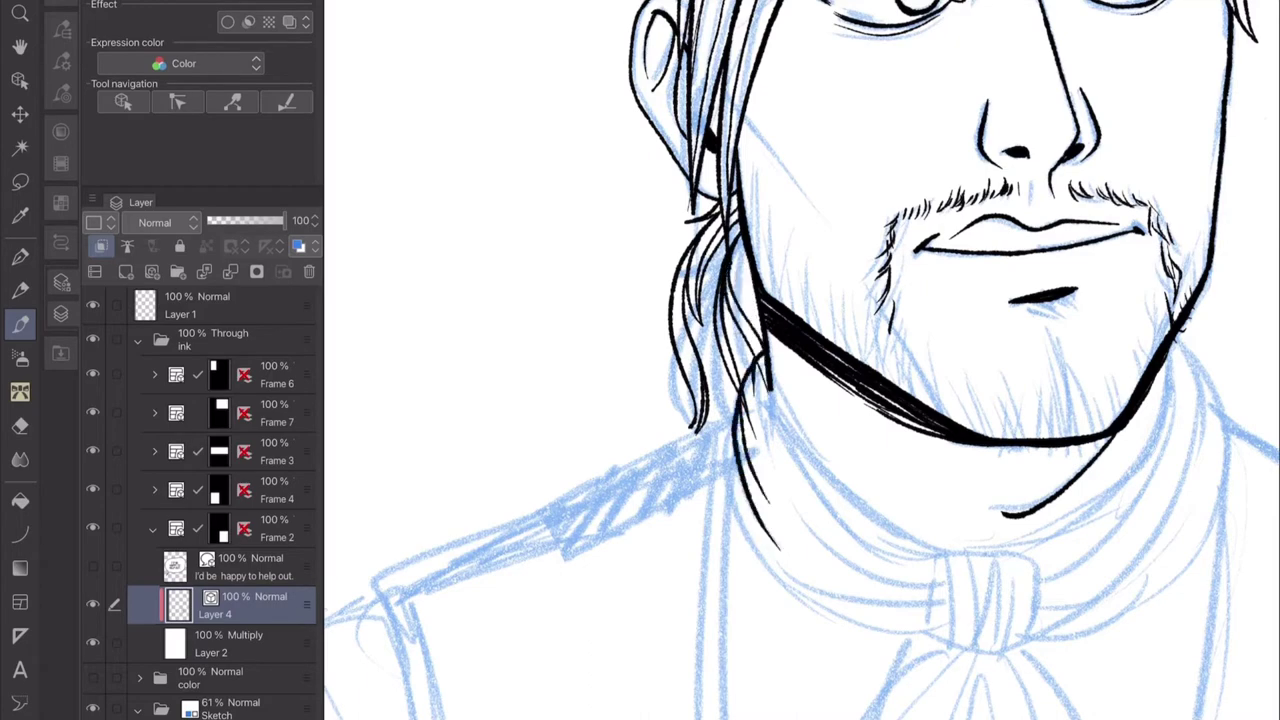
drag(765, 404, 725, 548)
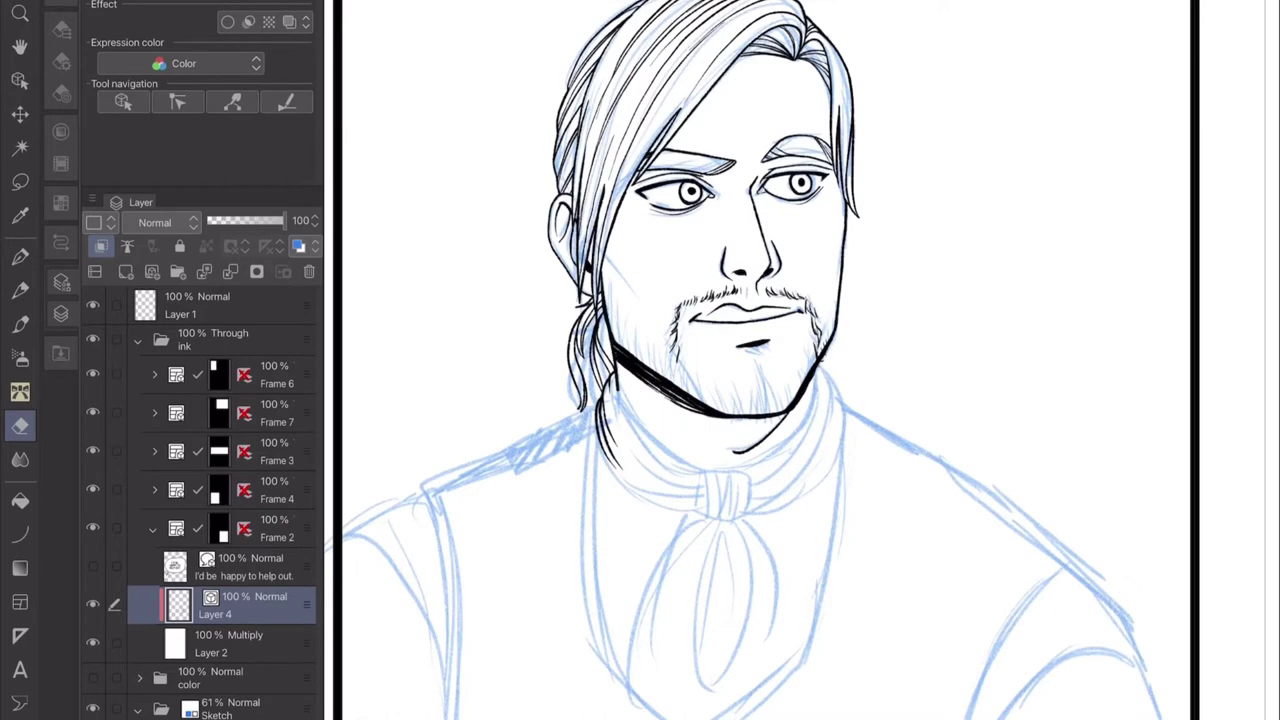
Ink the slanted cheekbone line on the left cheek below the fringe and save the file.
scroll(760, 360, up, 4)
key(p)
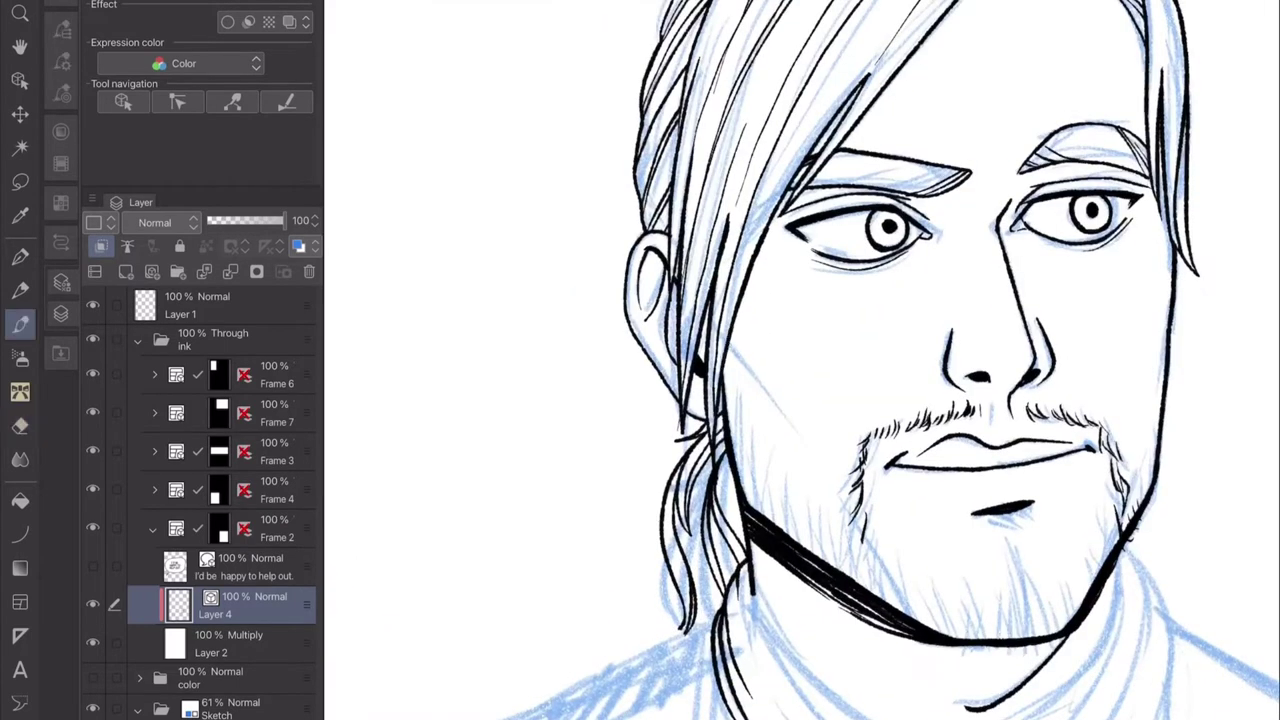
drag(730, 345, 818, 466)
drag(900, 400, 680, 348)
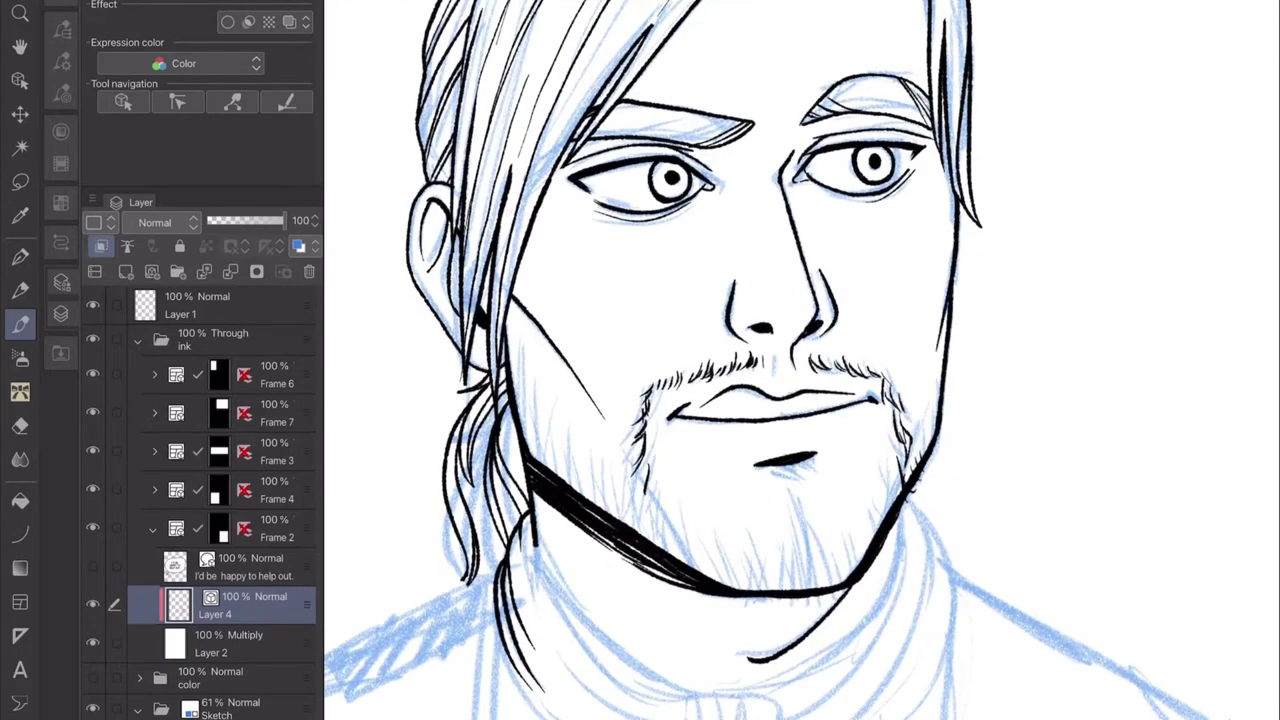
key(ctrl+s)
Ink the neckcloth's upper edge around both sides of the neck, converging toward the knot.
scroll(800, 360, down, 3)
drag(700, 430, 940, 420)
scroll(800, 360, up, 3)
drag(1026, 236, 868, 398)
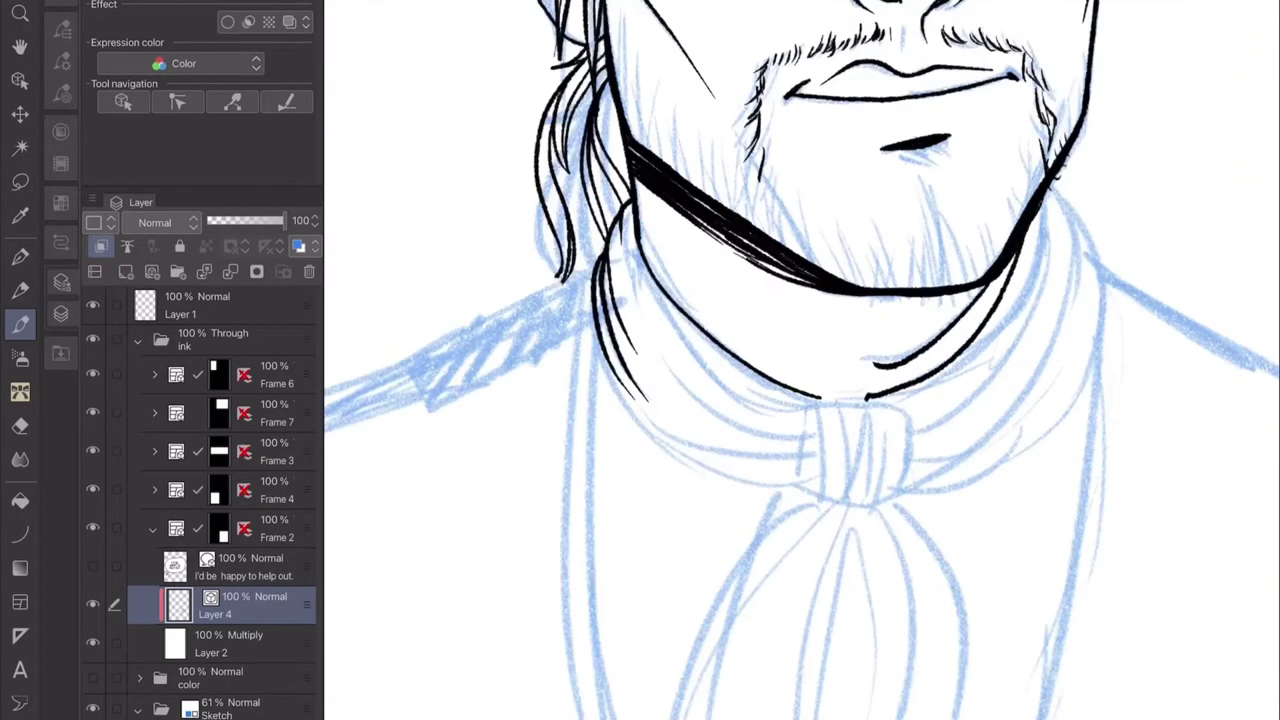
Ink the neckcloth's knot with its outline and the curved wrap folds across it.
scroll(800, 360, down, 2)
drag(900, 300, 800, 450)
key(ctrl+0)
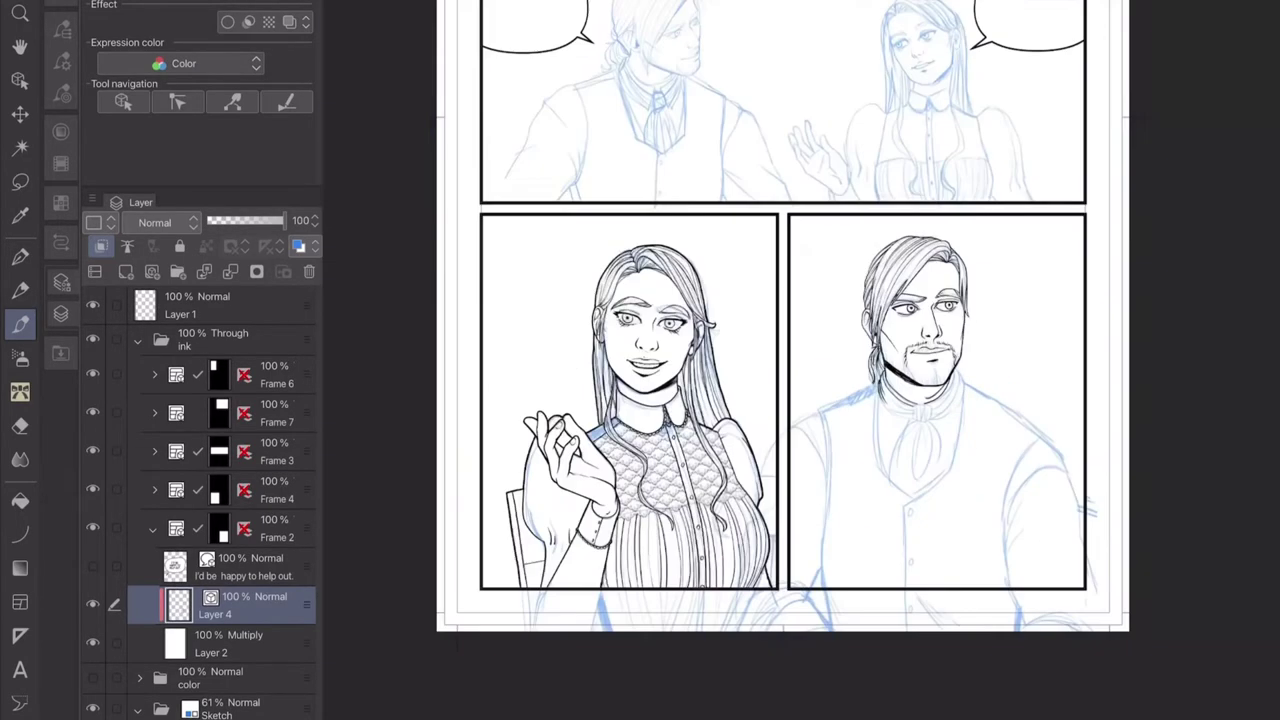
scroll(915, 330, up, 5)
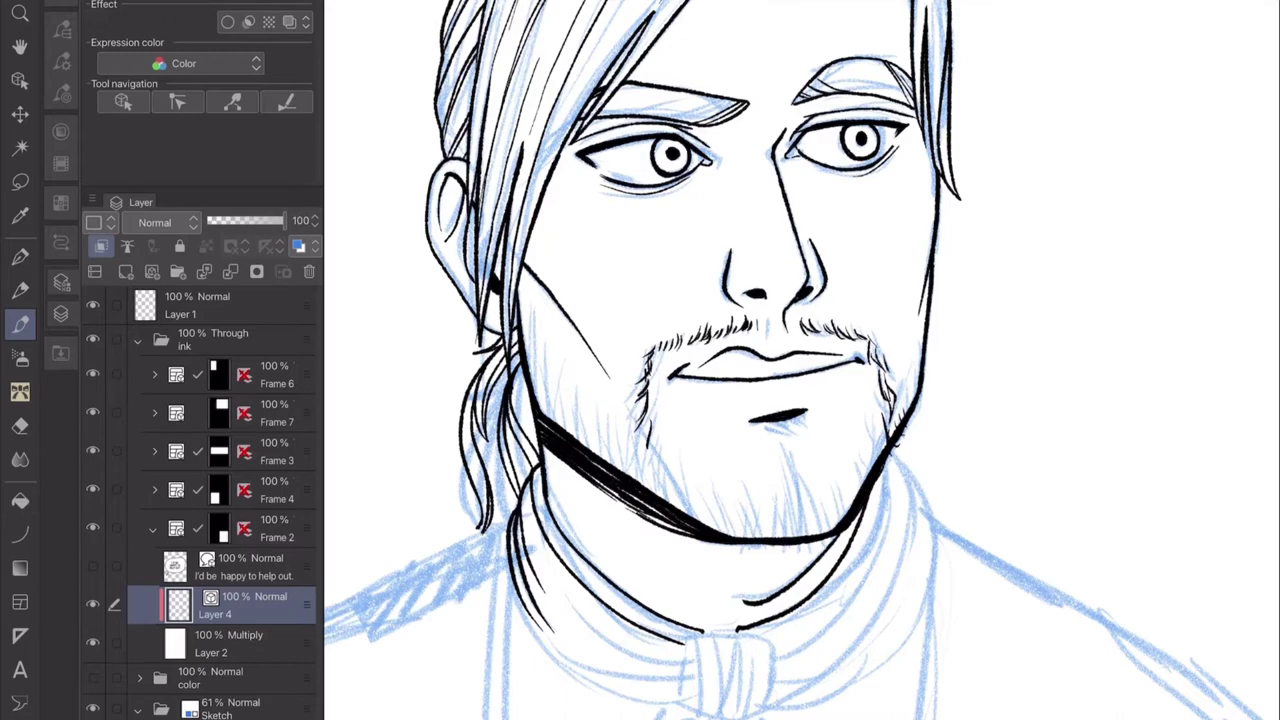
scroll(800, 360, down, 5)
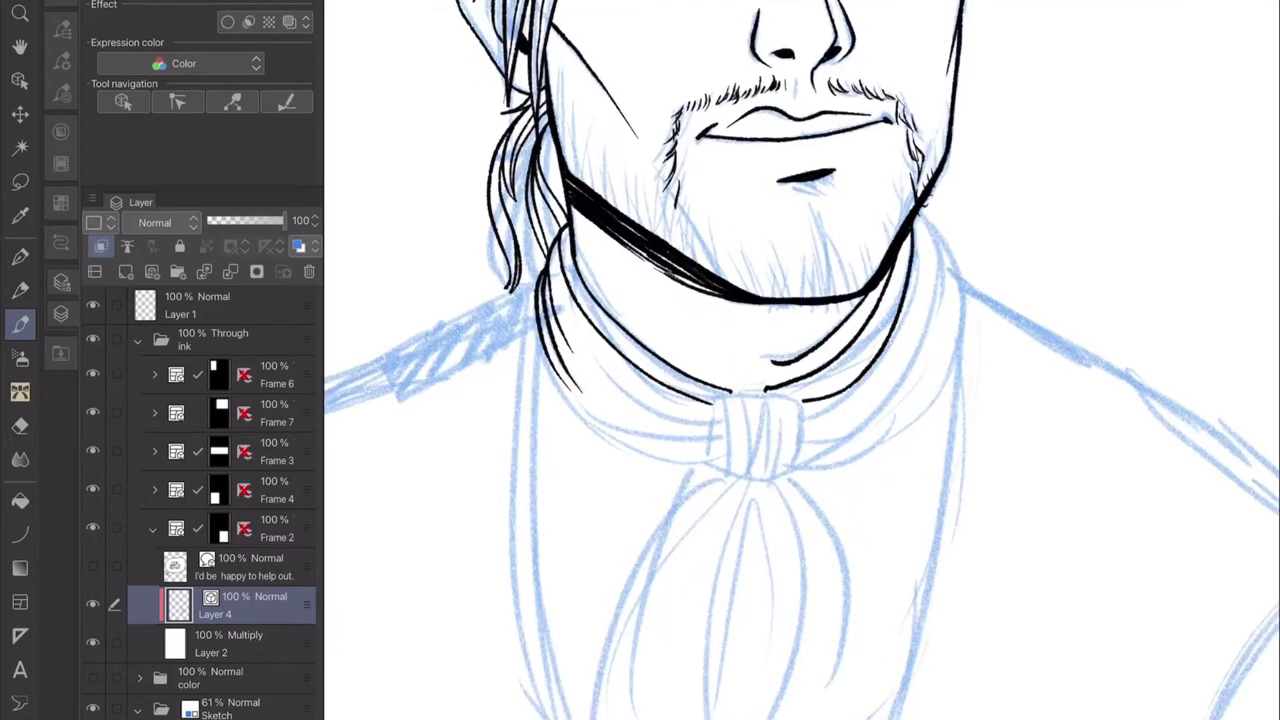
scroll(800, 360, down, 1)
scroll(735, 370, up, 2)
drag(700, 335, 693, 396)
drag(767, 335, 761, 402)
mouse_move(745, 335)
mouse_down()
mouse_move(738, 406)
mouse_move(719, 406)
mouse_up()
drag(850, 290, 830, 404)
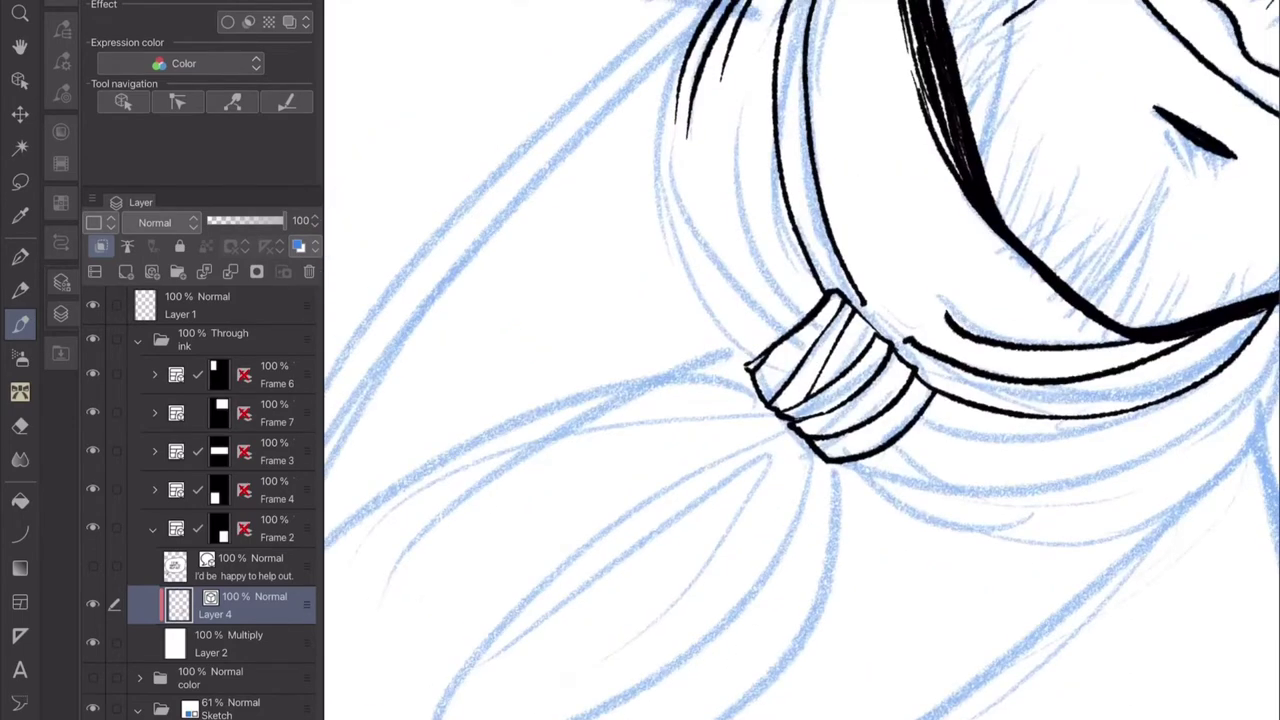
Ink the neckcloth's curved folds and lower edge from the left side of the neck to the knot.
drag(700, 60, 756, 358)
mouse_move(715, 122)
mouse_down()
mouse_move(686, 280)
mouse_move(768, 348)
mouse_up()
drag(712, 148, 788, 334)
drag(742, 226, 804, 322)
scroll(800, 360, down, 2)
scroll(800, 360, up, 2)
drag(658, 194, 738, 376)
Ink the neckcloth's curved folds and outer edge on the right side of the neck, tapering toward the knot.
scroll(800, 360, down, 1)
scroll(800, 360, right, 5)
drag(900, 150, 665, 395)
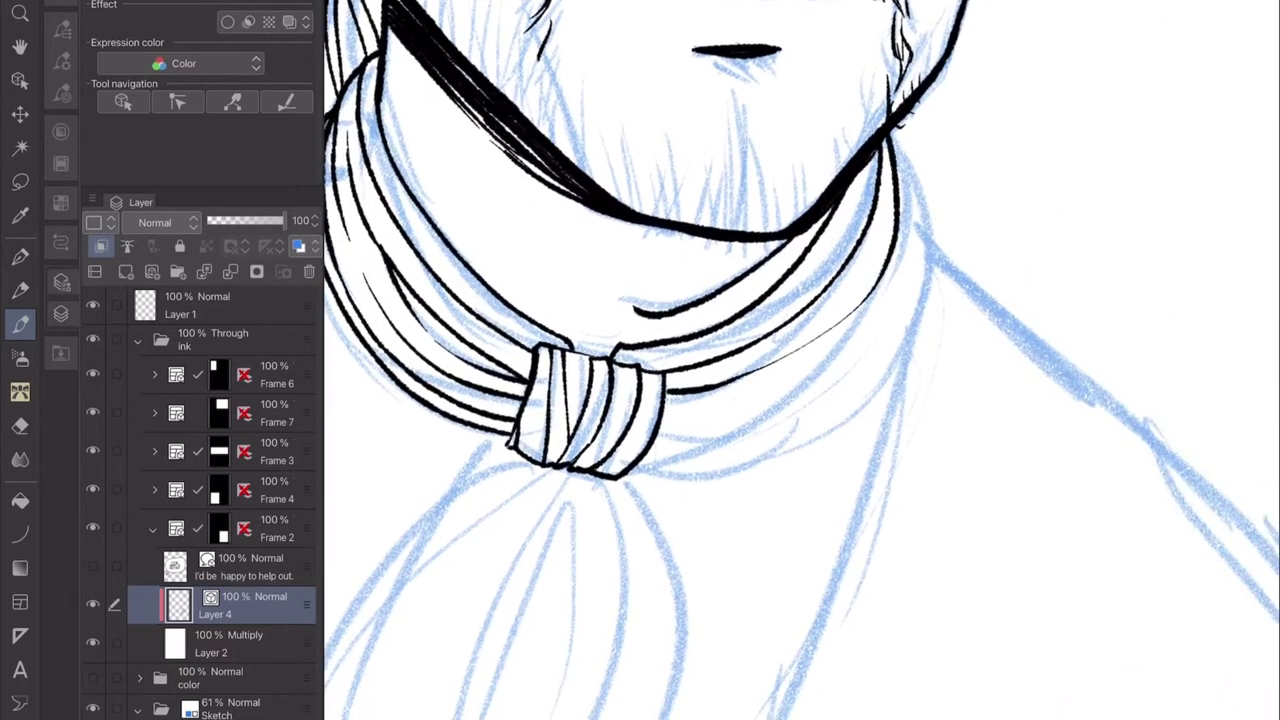
drag(902, 220, 718, 438)
scroll(800, 360, down, 1)
drag(880, 292, 768, 400)
drag(892, 248, 846, 354)
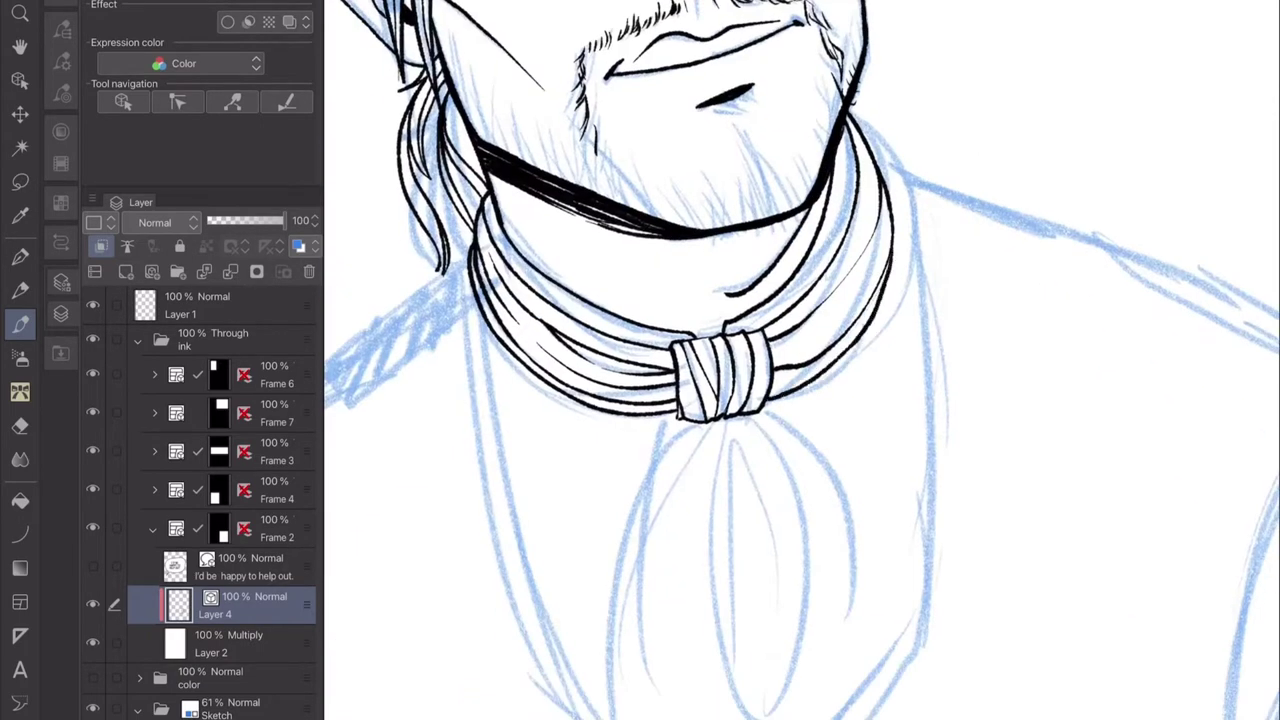
drag(856, 286, 778, 374)
key(ctrl+z)
drag(878, 200, 806, 324)
Ink the two outer contours of the cravat cloth flaring down from the knot.
scroll(800, 360, down, 2)
drag(712, 228, 640, 440)
drag(800, 222, 912, 480)
key(ctrl+z)
mouse_move(714, 224)
mouse_down()
mouse_move(654, 486)
mouse_move(656, 552)
mouse_up()
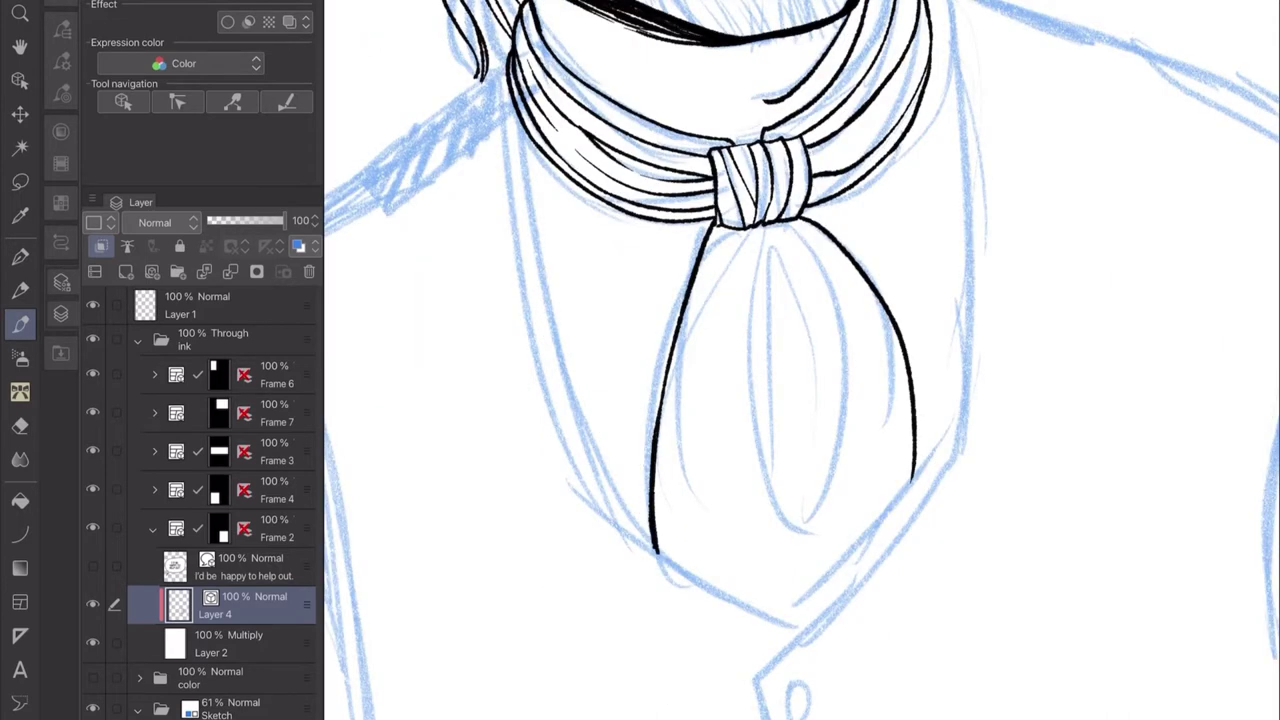
Ink long tapered folds inside the hanging cravat cloth from the knot down to its lower edge.
drag(768, 224, 866, 552)
mouse_move(780, 228)
mouse_down()
mouse_move(842, 592)
mouse_move(768, 604)
mouse_up()
drag(776, 298, 785, 606)
key(ctrl+z)
drag(778, 256, 788, 612)
drag(718, 230, 706, 588)
drag(740, 230, 737, 604)
key(e)
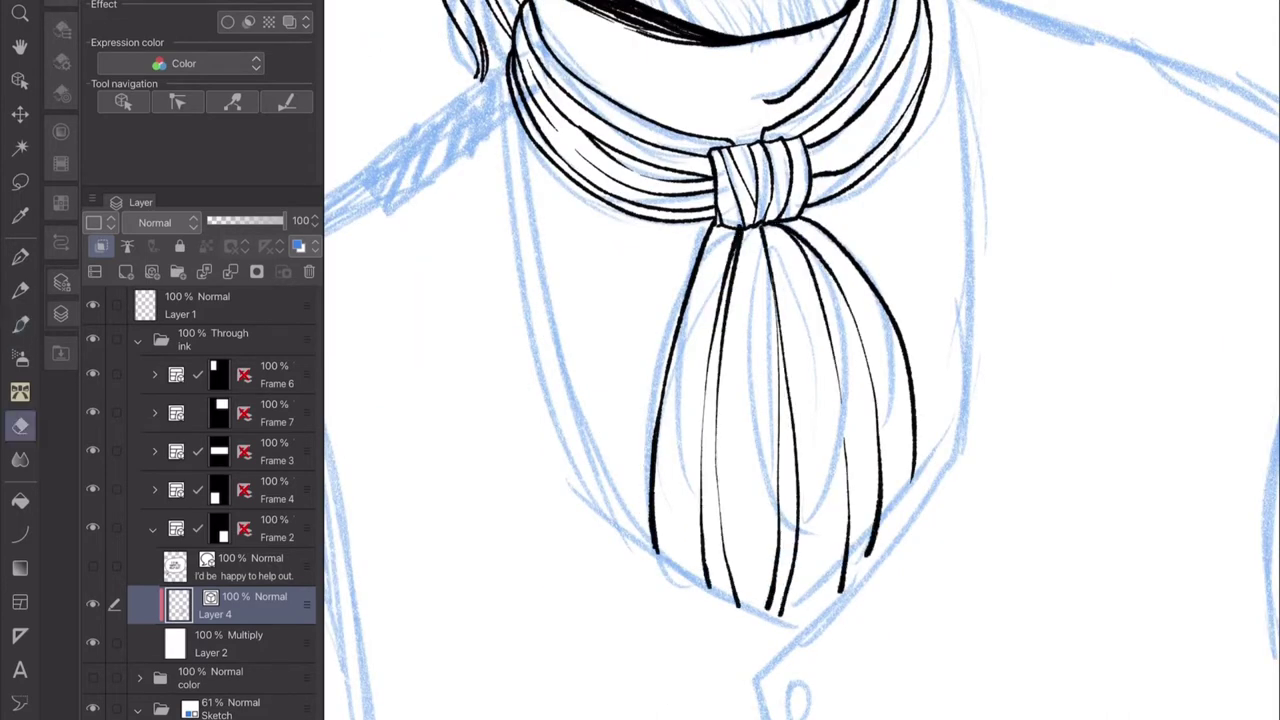
Ink the waistcoat's neckline down both sides to its V point and add a fold at the cravat's right edge.
key(p)
scroll(800, 360, up, 2)
mouse_move(582, 132)
mouse_down()
mouse_move(680, 572)
mouse_move(876, 682)
mouse_up()
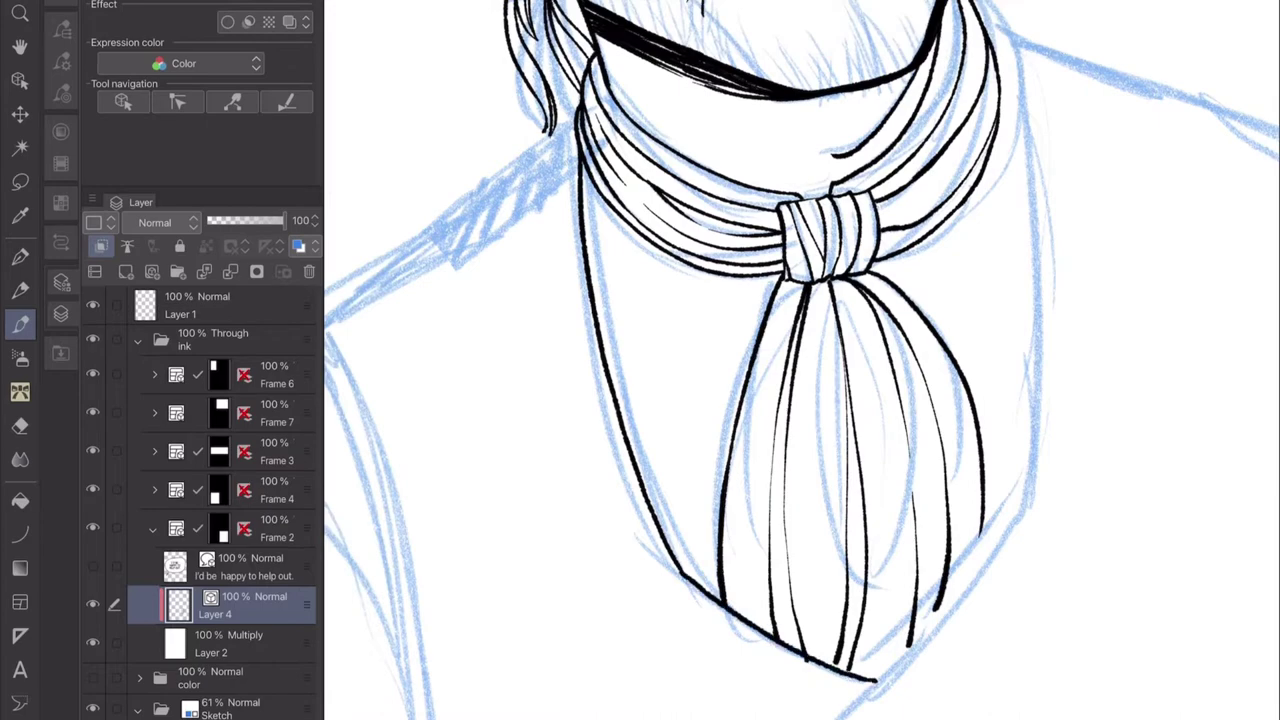
key(e)
key(p)
drag(990, 30, 838, 716)
drag(978, 416, 992, 550)
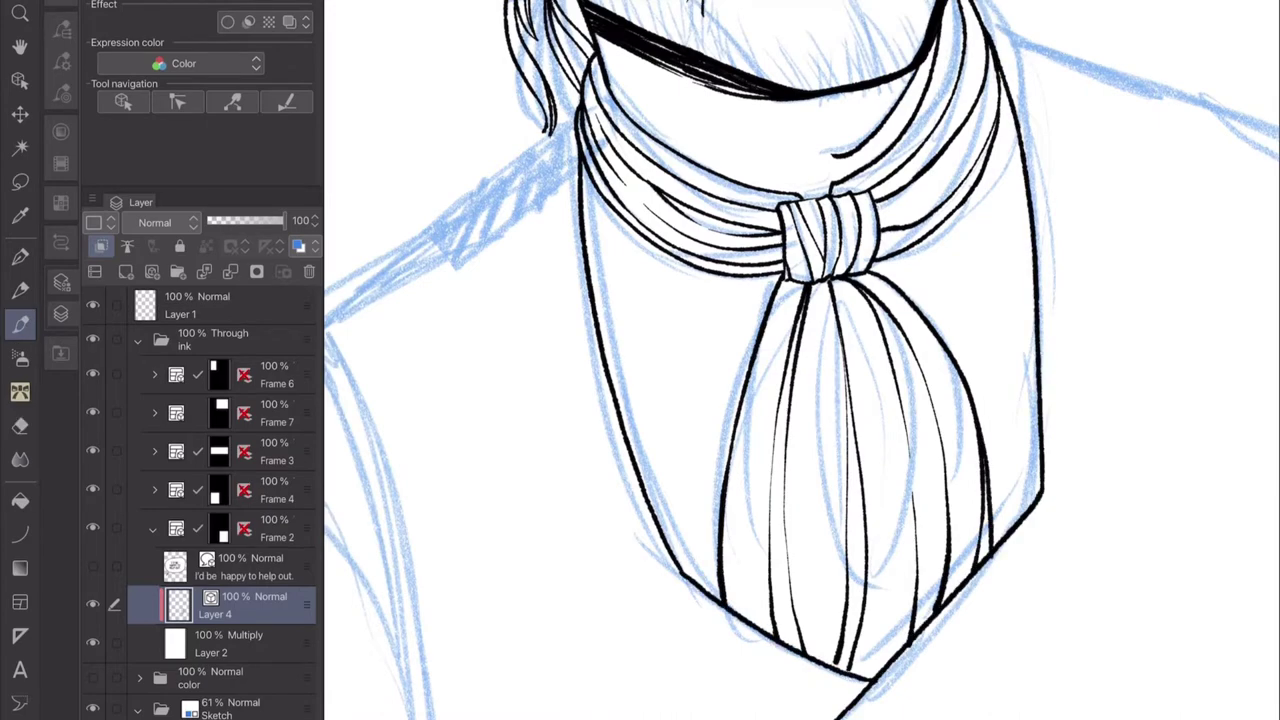
Ink the waistcoat's front closing edge down from the V point and two oval buttons beside it.
scroll(800, 360, down, 2)
key(e)
key(p)
scroll(800, 360, down, 1)
scroll(800, 360, down, 3)
drag(777, 270, 848, 605)
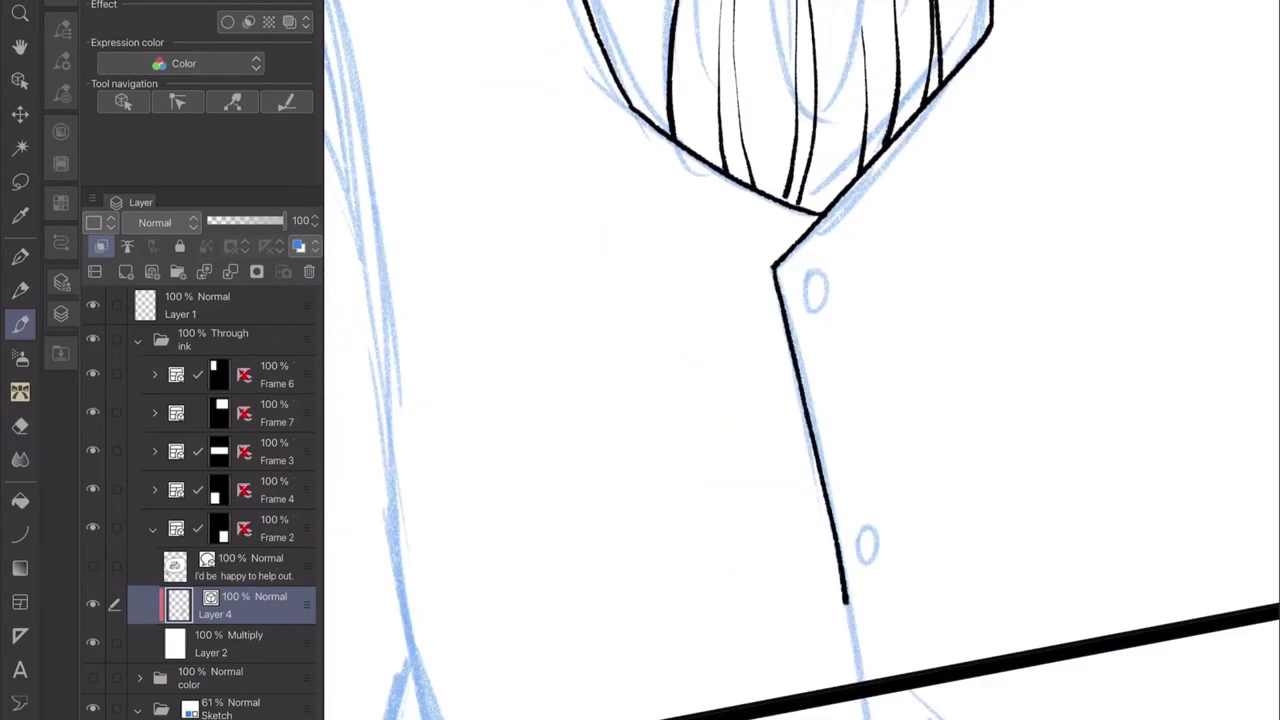
drag(816, 278, 814, 284)
drag(871, 538, 869, 546)
scroll(800, 360, down, 2)
scroll(800, 360, down, 2)
scroll(800, 360, up, 3)
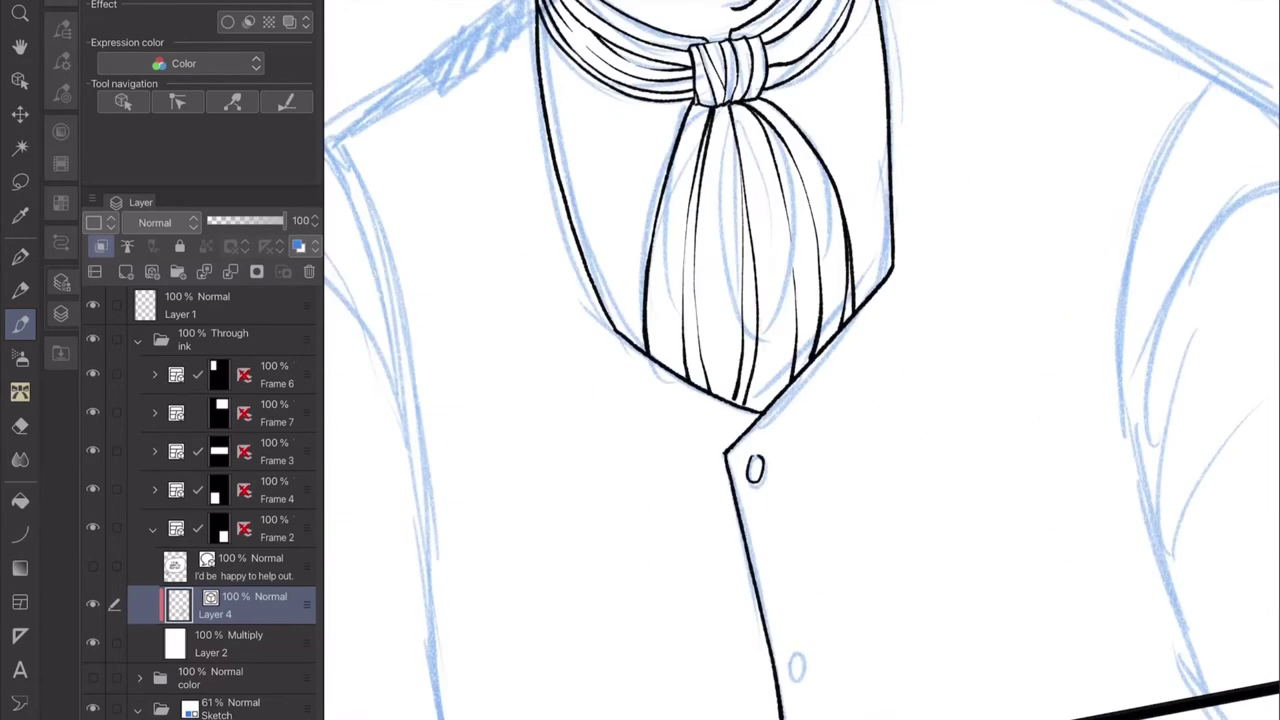
Ink the left shoulder line from the neckcloth and the waistcoat's left side edge down to the panel border.
scroll(800, 360, down, 3)
drag(776, 172, 544, 336)
drag(778, 212, 560, 352)
drag(560, 332, 570, 502)
key(ctrl+z)
scroll(800, 360, up, 2)
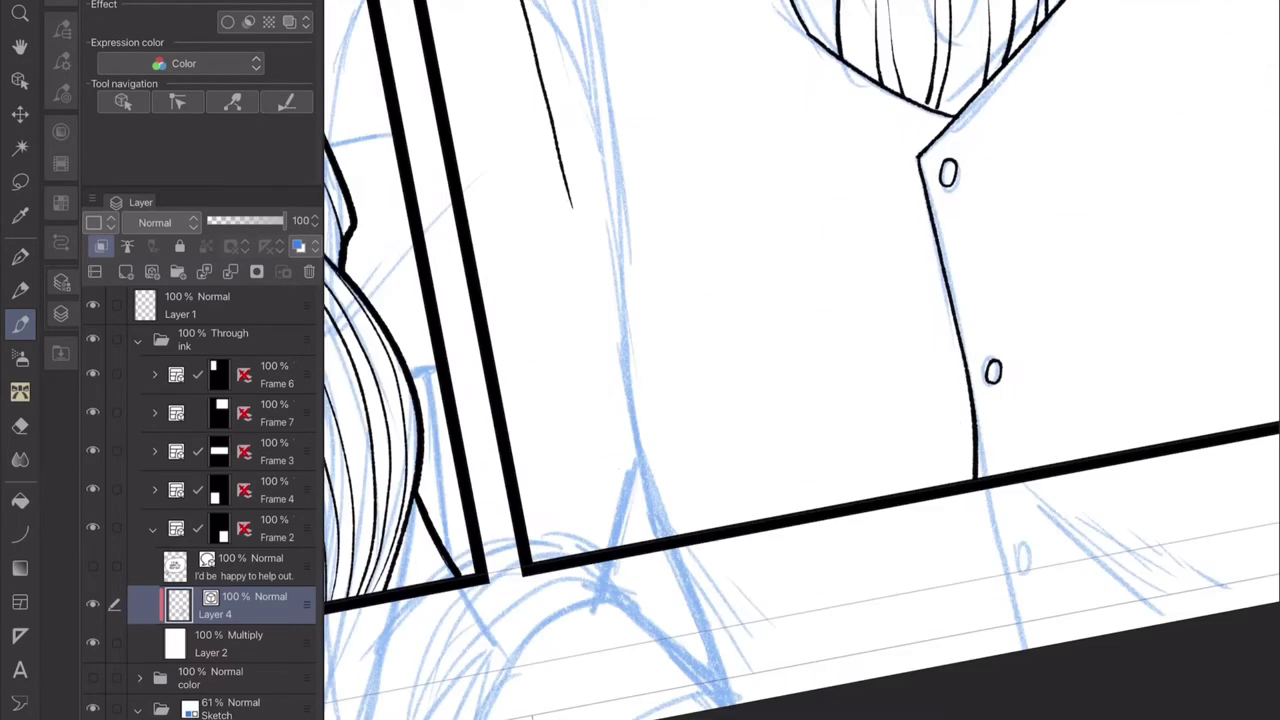
scroll(800, 360, down, 3)
key(ctrl+z)
key(ctrl+z)
mouse_move(603, 715)
mouse_down()
mouse_move(555, 340)
mouse_move(655, 255)
mouse_up()
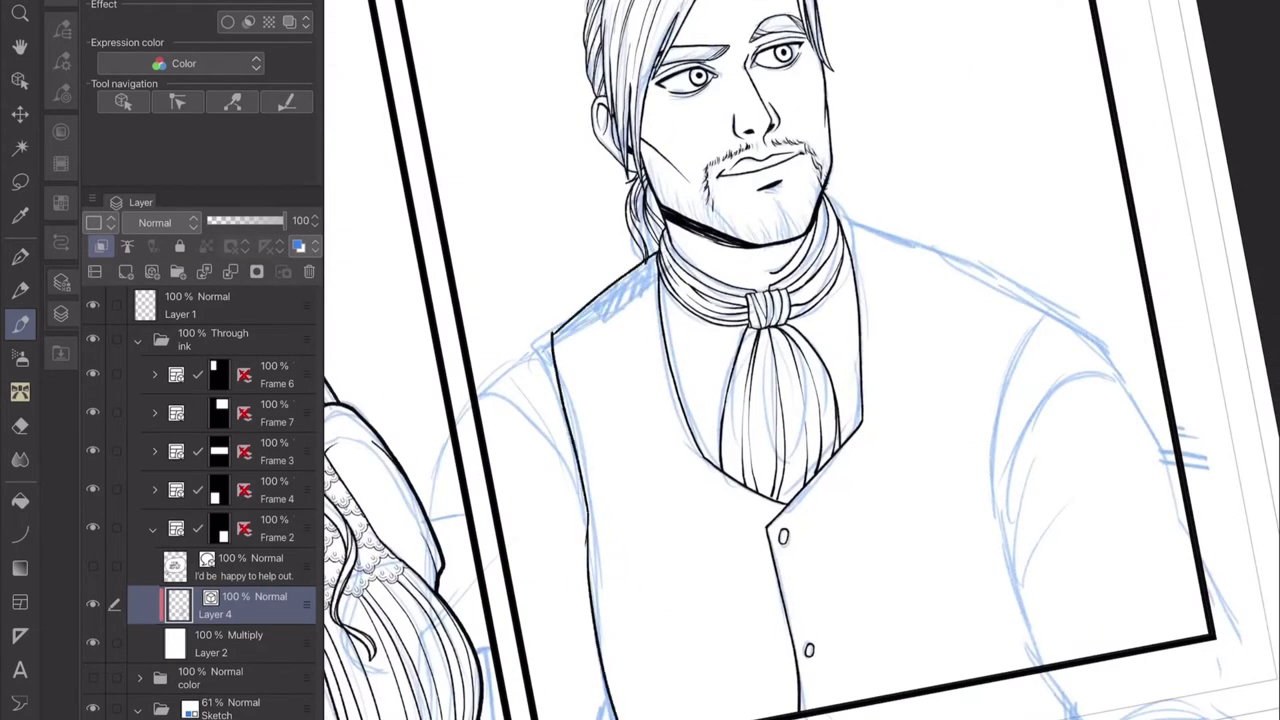
Redraw the waistcoat's left armhole edge and erase the surplus doubled line.
scroll(565, 615, up, 2)
key(e)
mouse_move(540, 125)
mouse_down()
mouse_move(600, 430)
mouse_move(603, 575)
mouse_up()
key(p)
key(e)
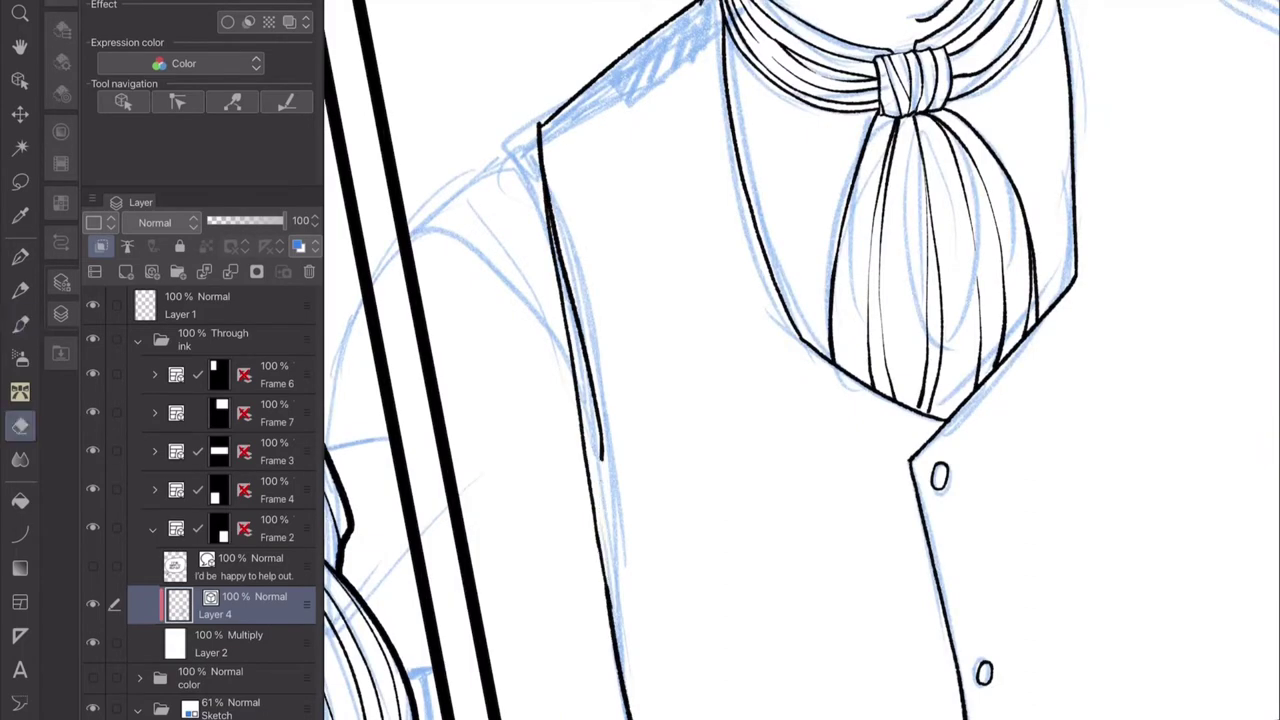
mouse_move(545, 175)
mouse_down()
mouse_move(602, 460)
mouse_move(590, 476)
mouse_move(608, 600)
mouse_up()
key(p)
Ink the left sleeve's shoulder contour, its folds toward the armpit, and the lower arm lines near the panel's bottom corner.
scroll(800, 360, down, 3)
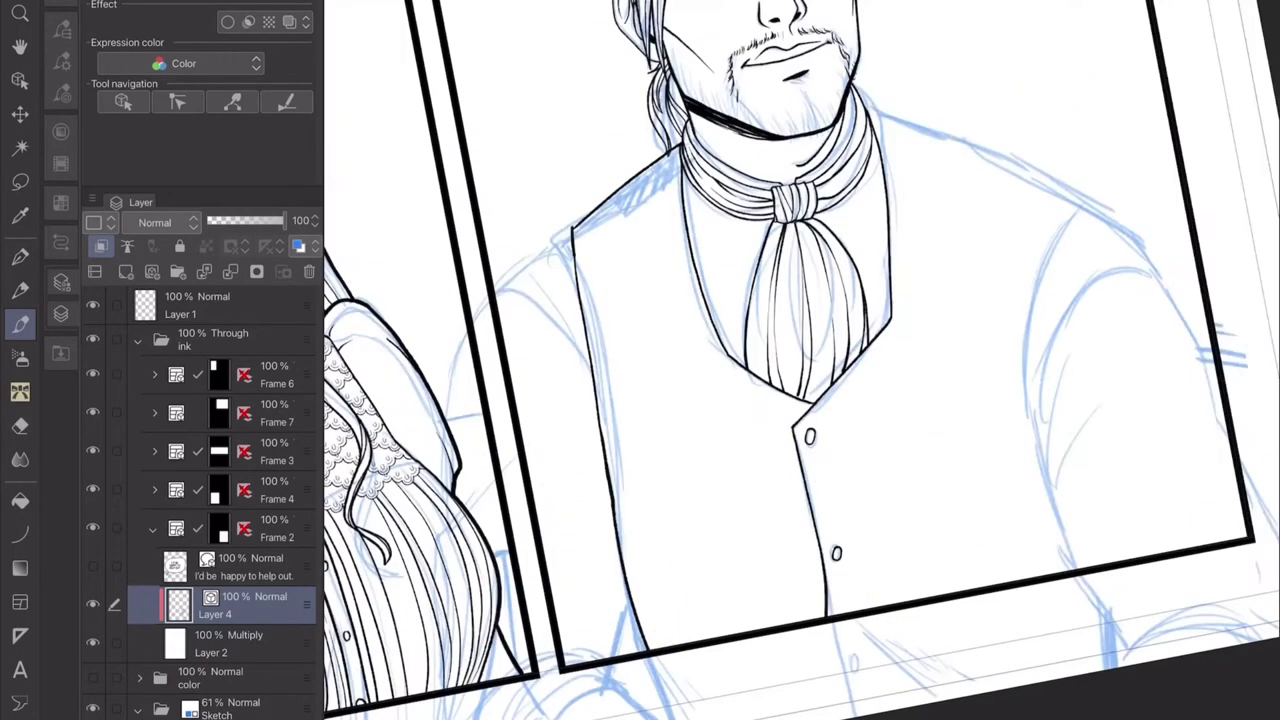
drag(560, 368, 603, 432)
drag(613, 600, 630, 658)
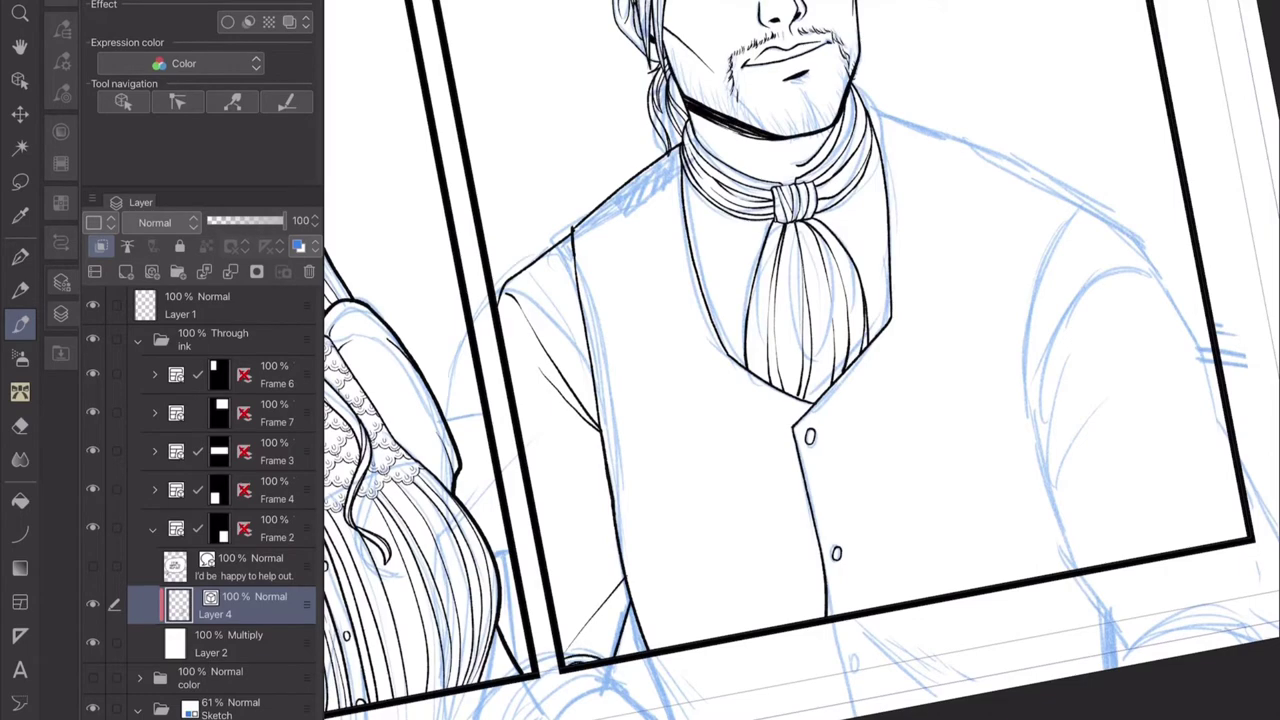
key(e)
key(p)
drag(595, 585, 622, 645)
Clean up the left sleeve's shoulder contour with the eraser and touch up the shoulder line beside the neckcloth.
scroll(800, 360, up, 5)
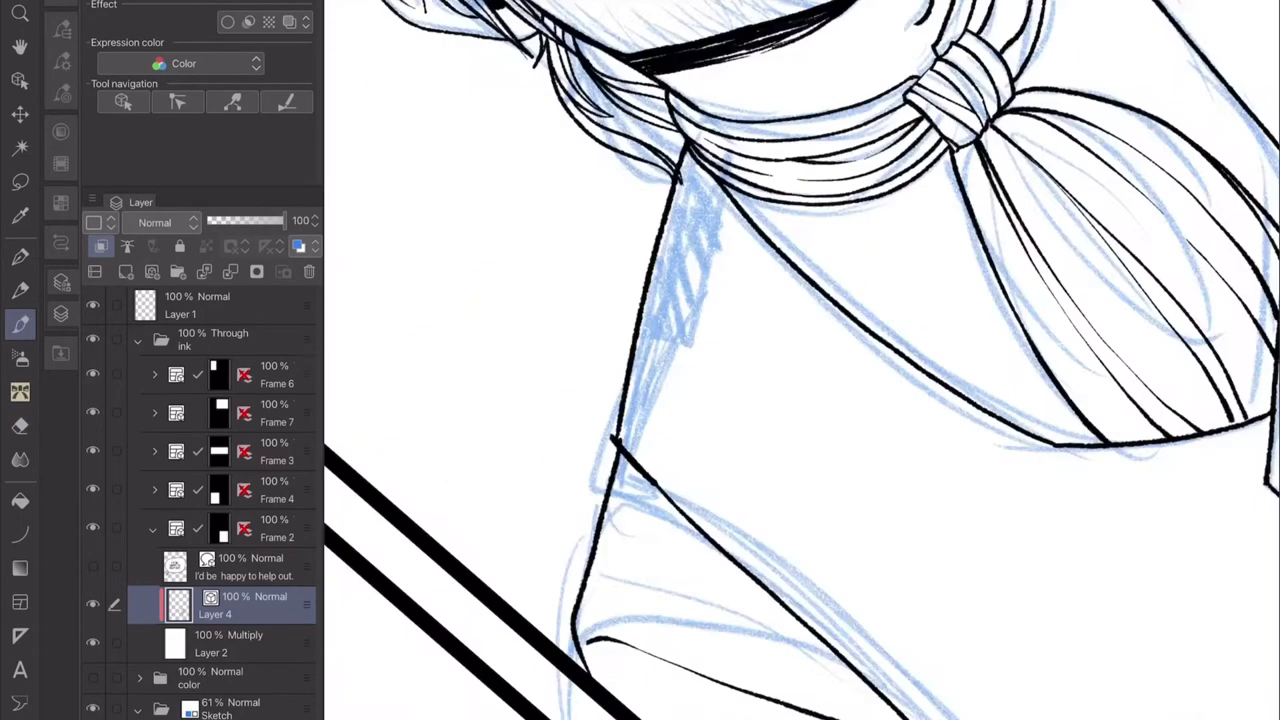
key(e)
drag(588, 550, 582, 598)
key(p)
drag(714, 184, 710, 204)
scroll(800, 360, down, 3)
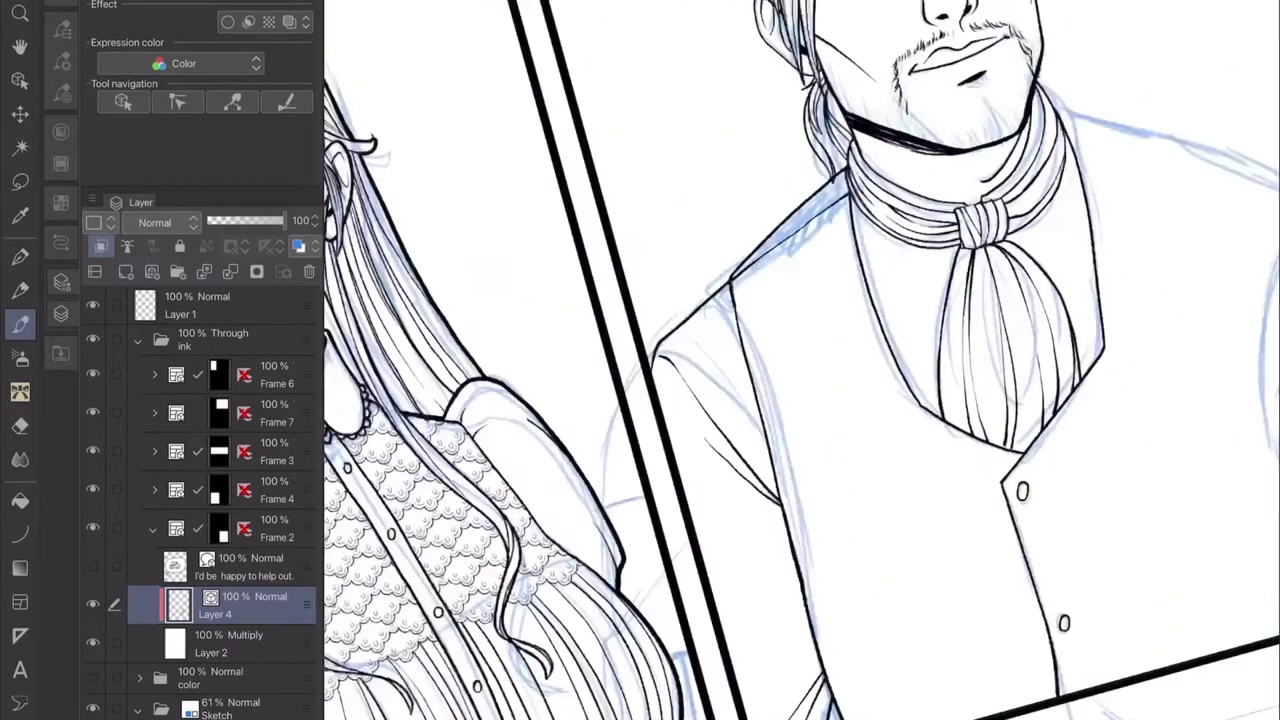
scroll(800, 360, up, 3)
key(e)
scroll(885, 295, down, 3)
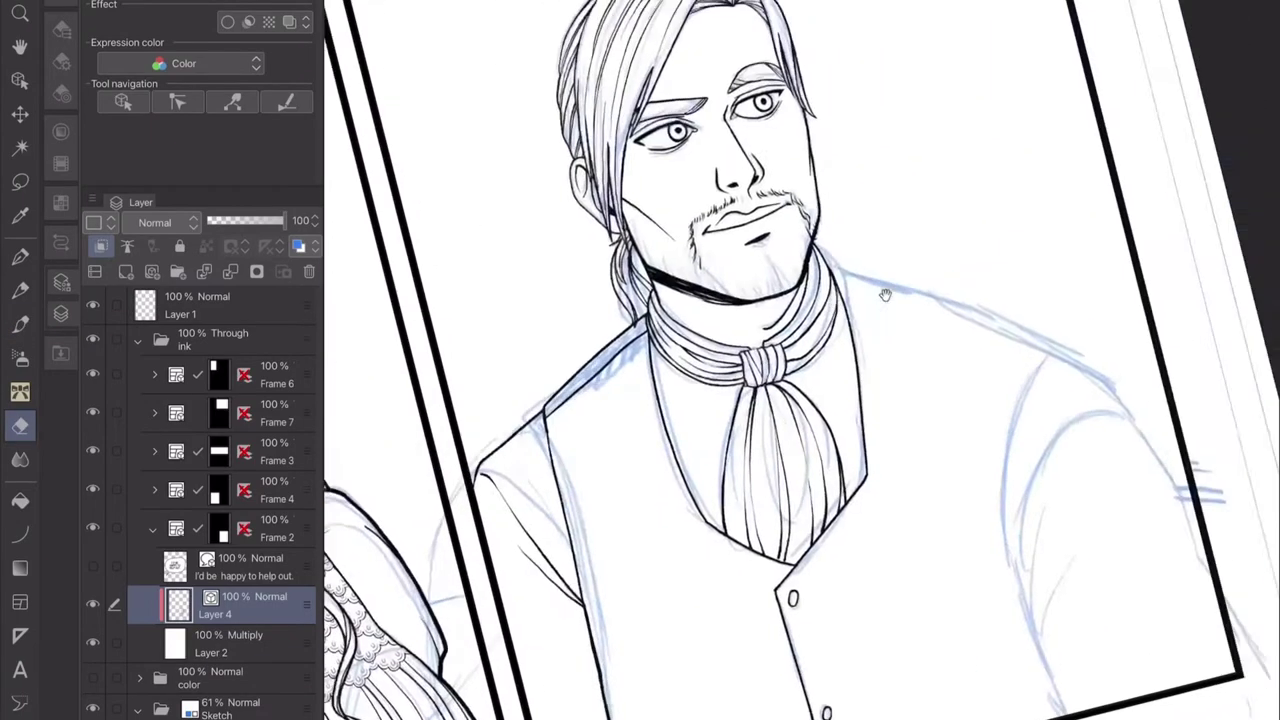
Ink the right shoulder slope and the right sleeve's contours and upper folds down to the panel border.
scroll(885, 295, up, 3)
key(p)
drag(818, 122, 780, 370)
scroll(800, 360, down, 3)
mouse_move(852, 344)
mouse_down()
mouse_move(822, 428)
mouse_move(815, 575)
mouse_move(922, 410)
mouse_move(958, 540)
mouse_up()
key(ctrl+z)
drag(822, 522, 818, 660)
drag(914, 440, 810, 598)
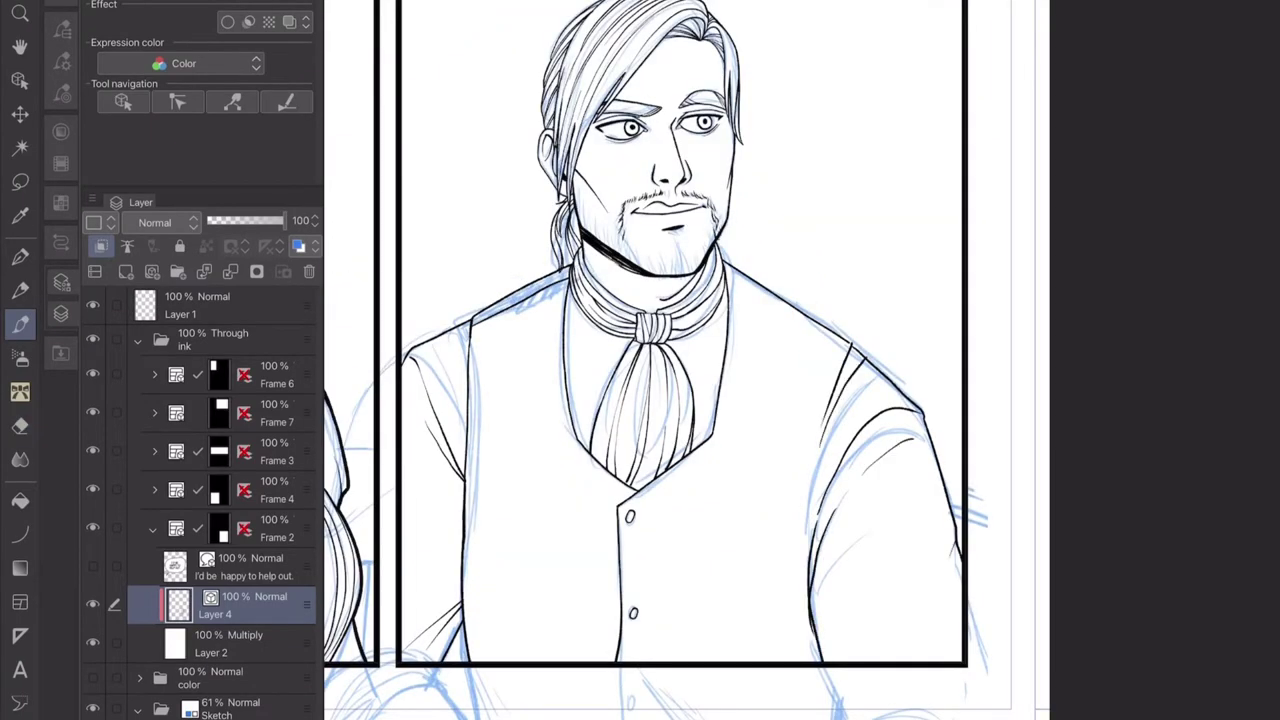
Redraw the waistcoat's right armhole as one long curve, add a parallel seam along the shoulder, and save the file.
key(e)
key(p)
key(e)
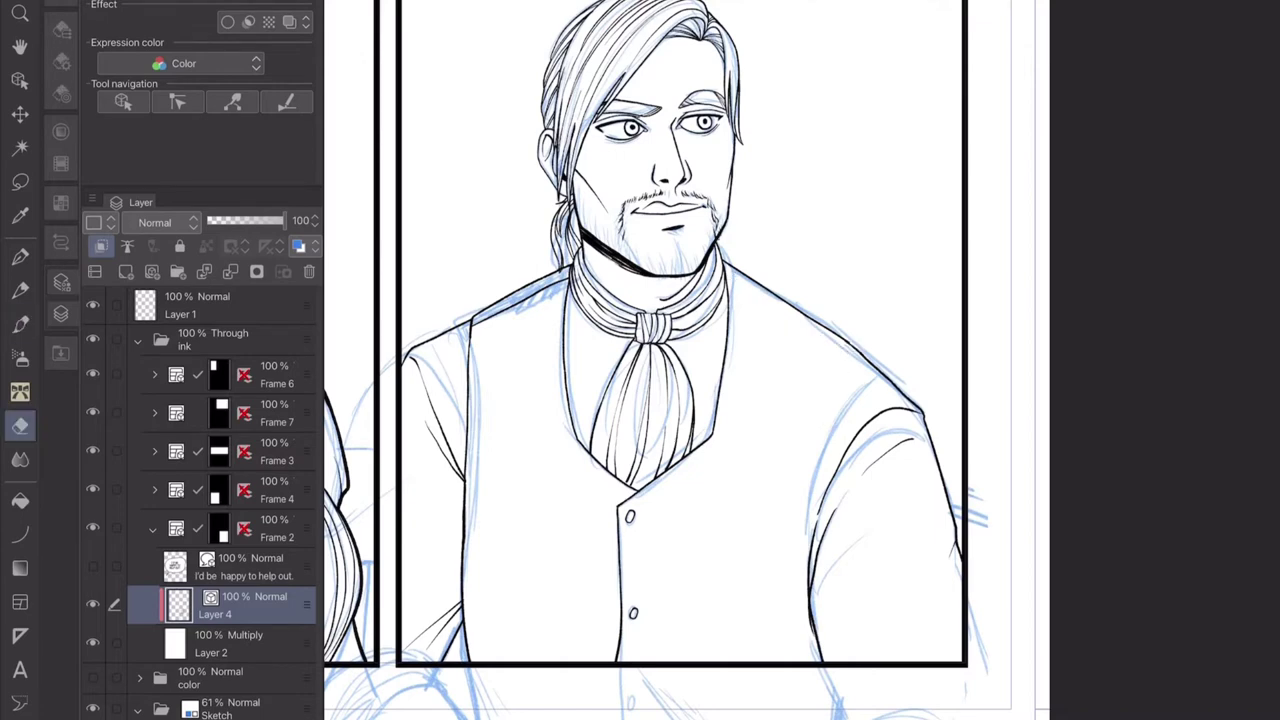
scroll(900, 450, up, 5)
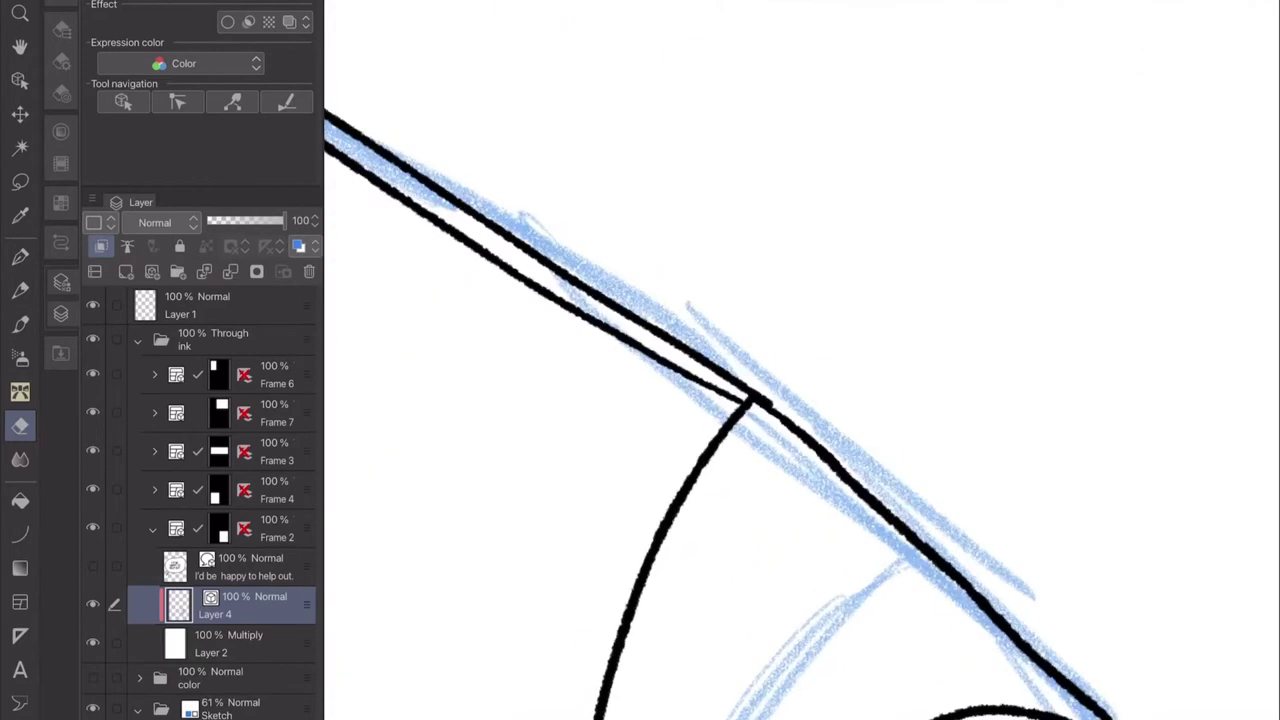
scroll(900, 450, down, 2)
key(ctrl+0)
scroll(670, 360, up, 5)
key(ctrl+s)
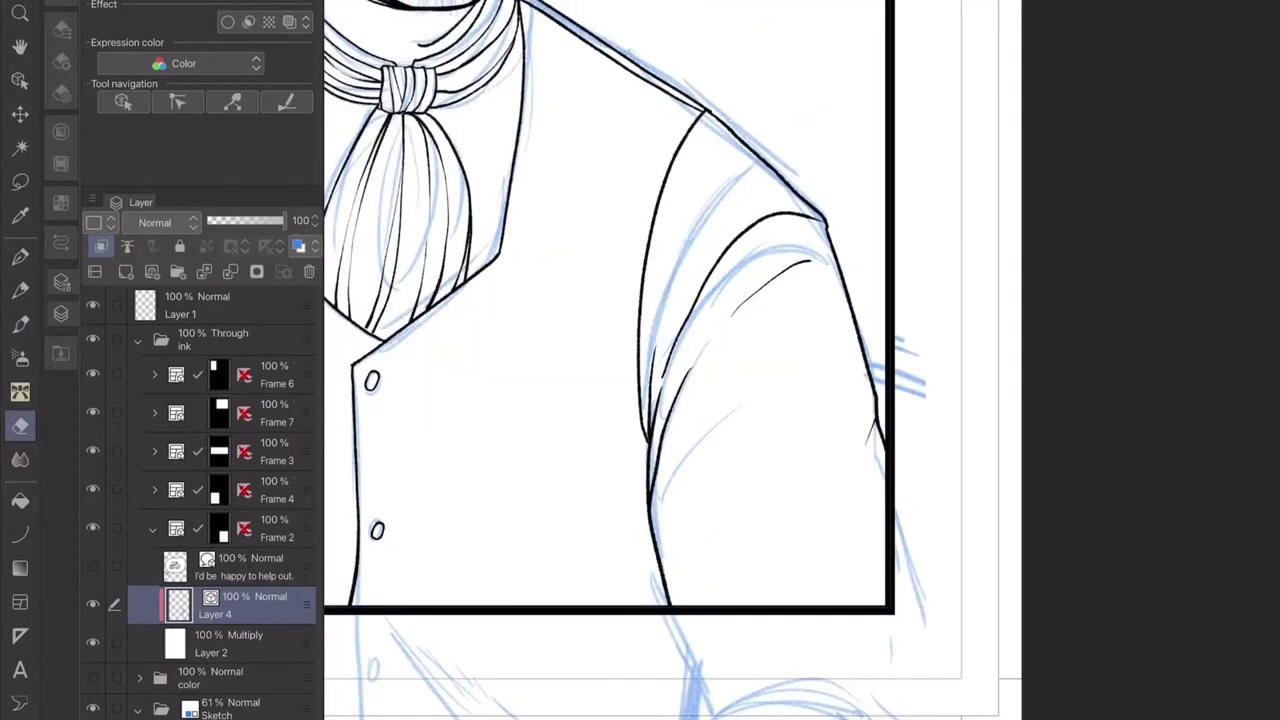
Examine the man's inked portrait up close and alongside the neighbouring panels of the page.
scroll(670, 360, down, 3)
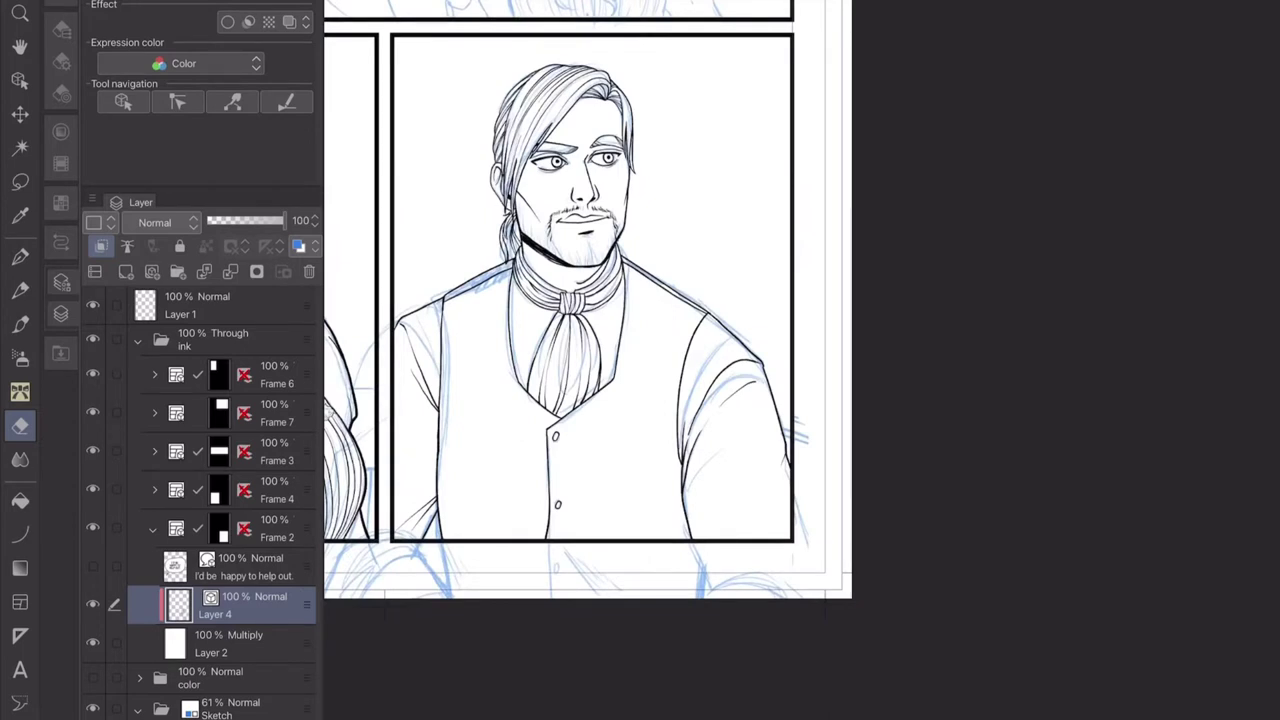
scroll(588, 300, down, 5)
scroll(650, 330, up, 5)
scroll(600, 360, down, 3)
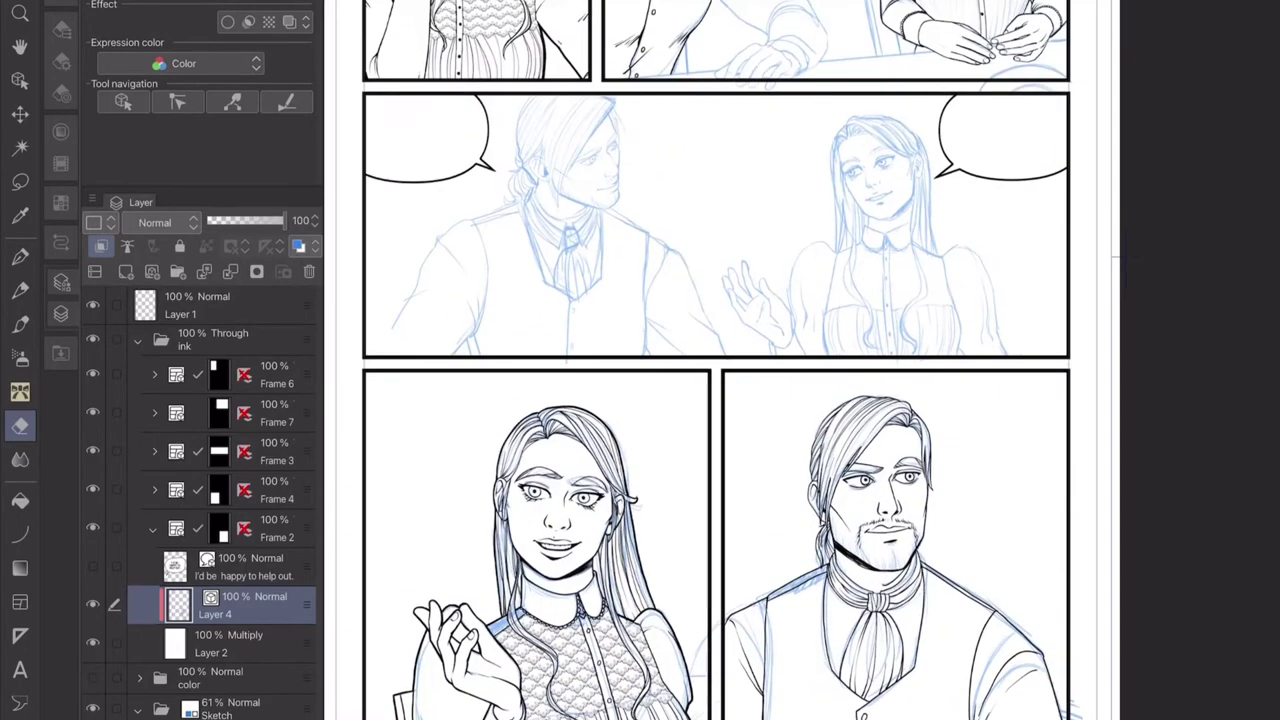
scroll(600, 360, up, 2)
scroll(600, 360, up, 8)
key(p)
drag(696, 358, 674, 394)
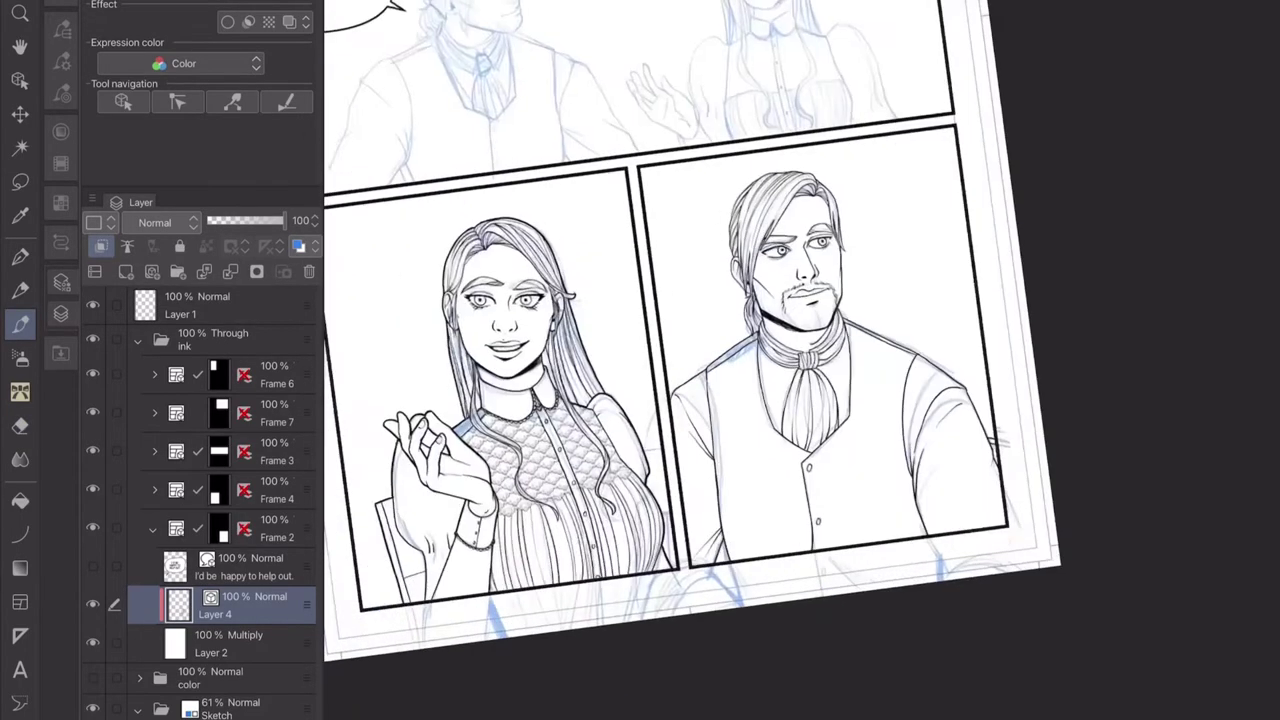
Save the file, hide the sketch, and set Auto Select to refer to multiple layers within the same folder.
key(ctrl+s)
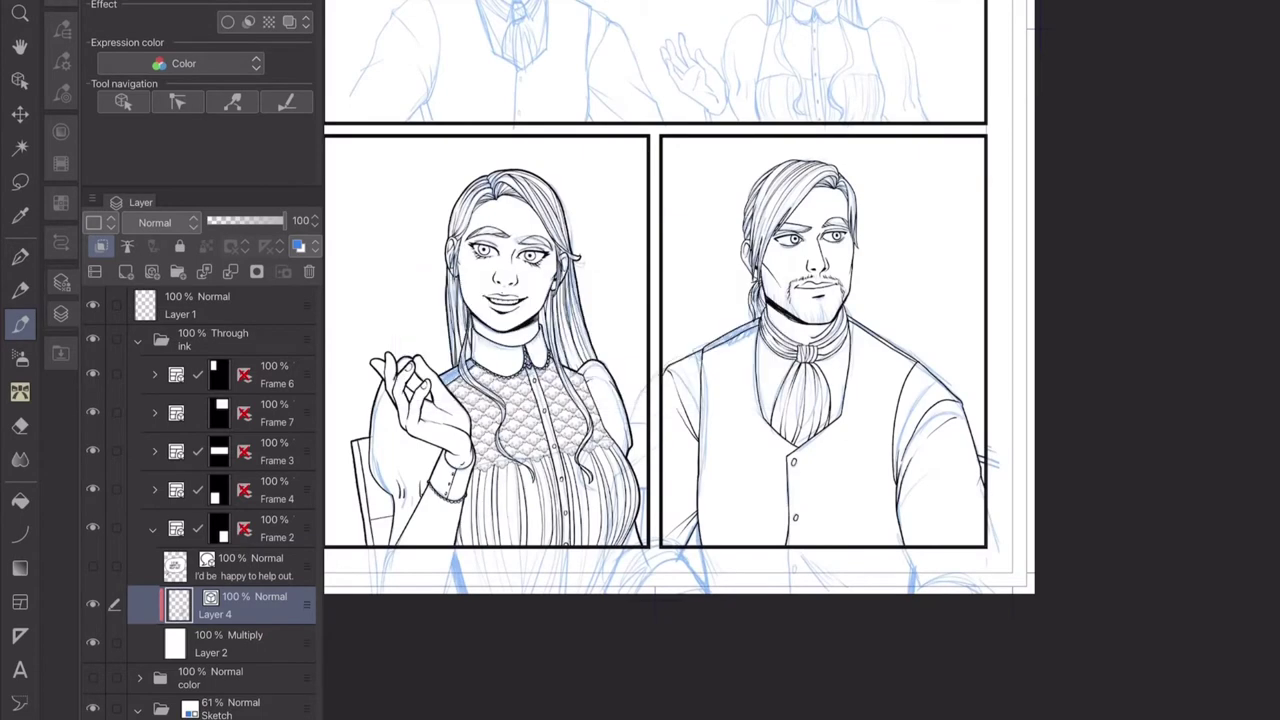
scroll(728, 348, up, 2)
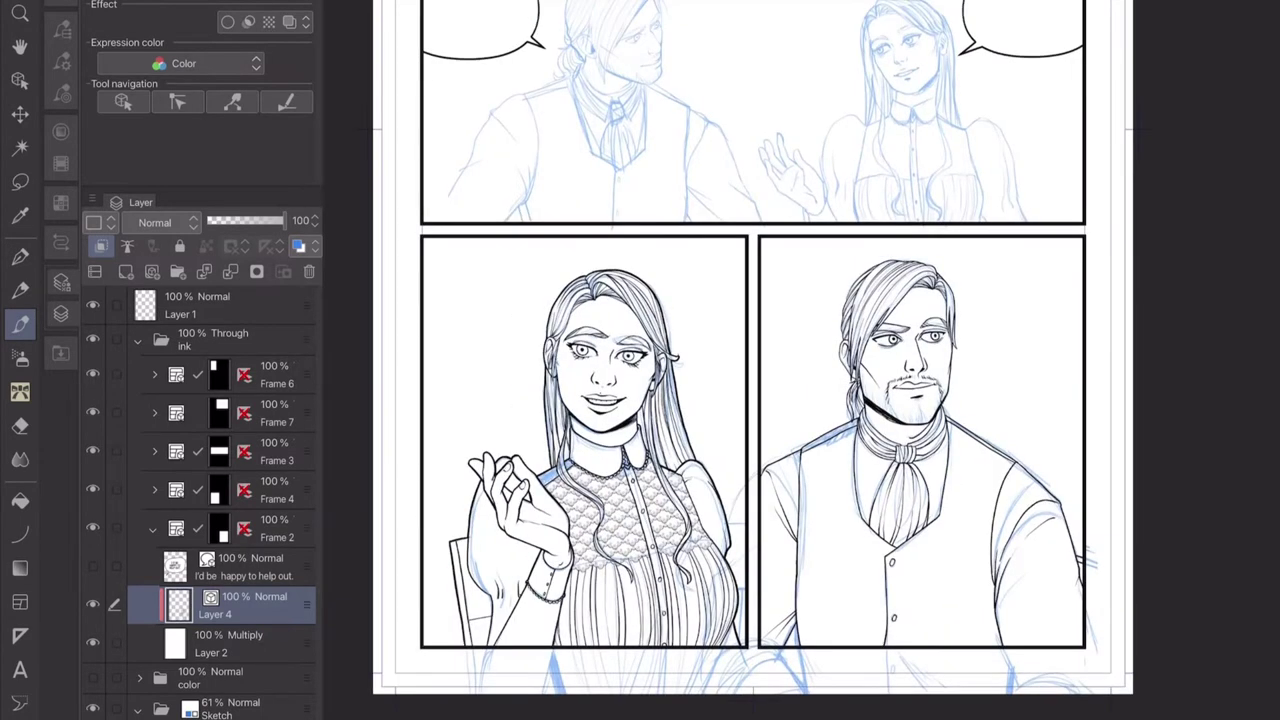
key(w)
click(104, 662)
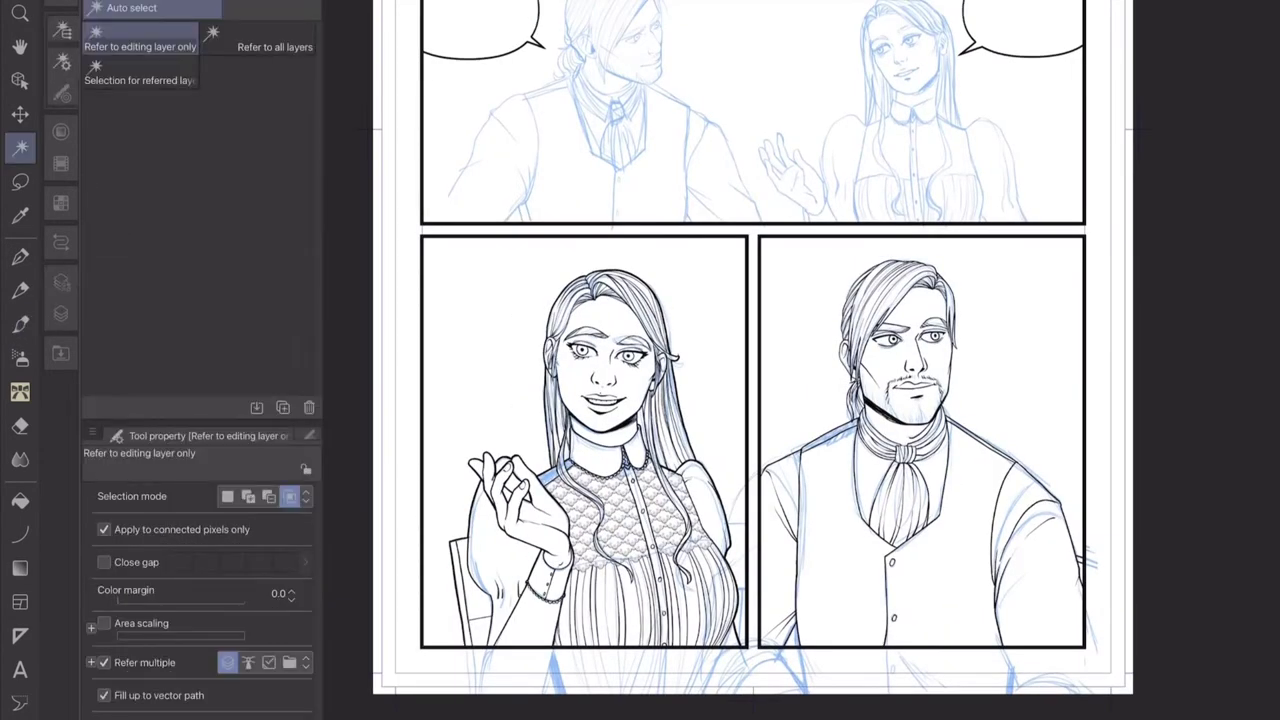
scroll(614, 386, up, 3)
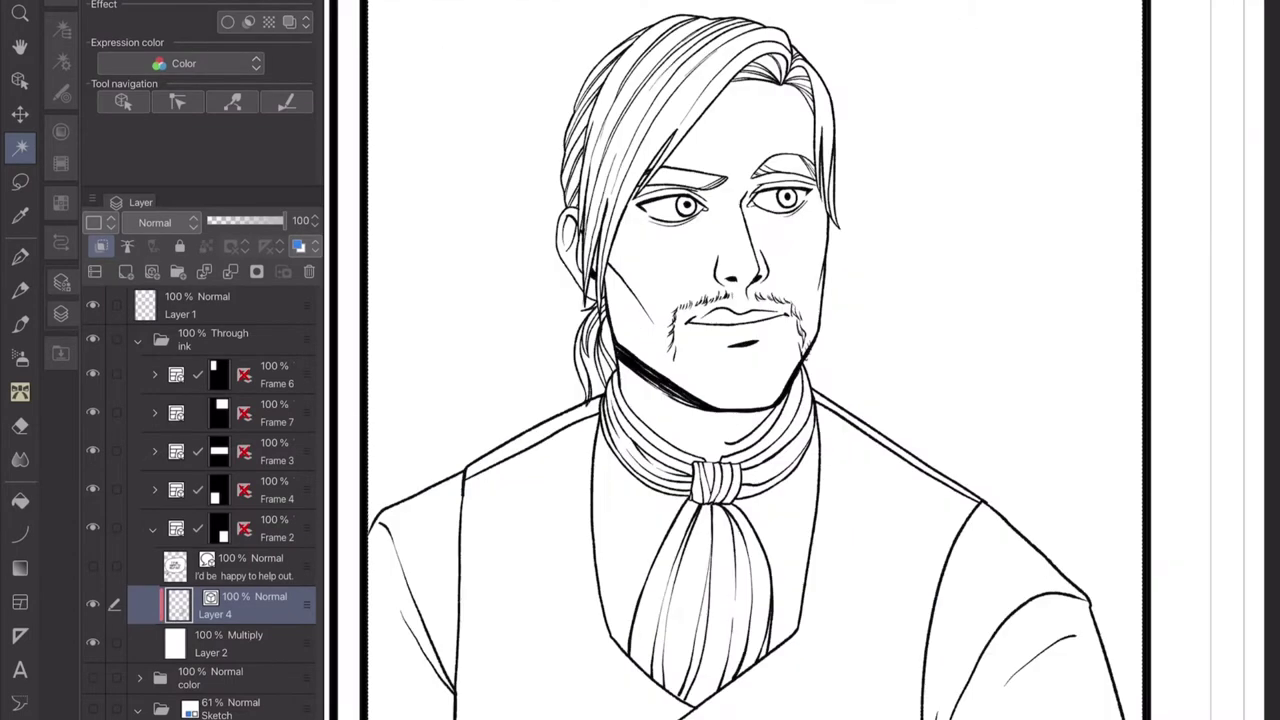
key(w)
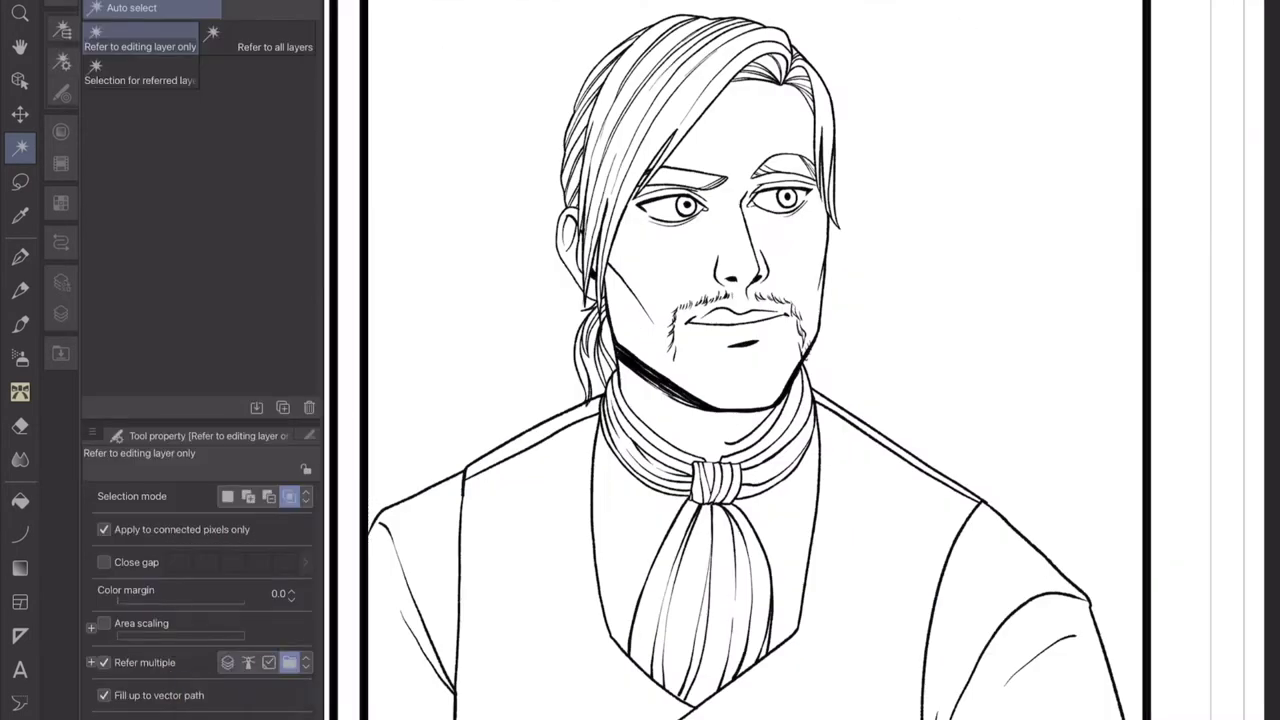
scroll(755, 400, down, 2)
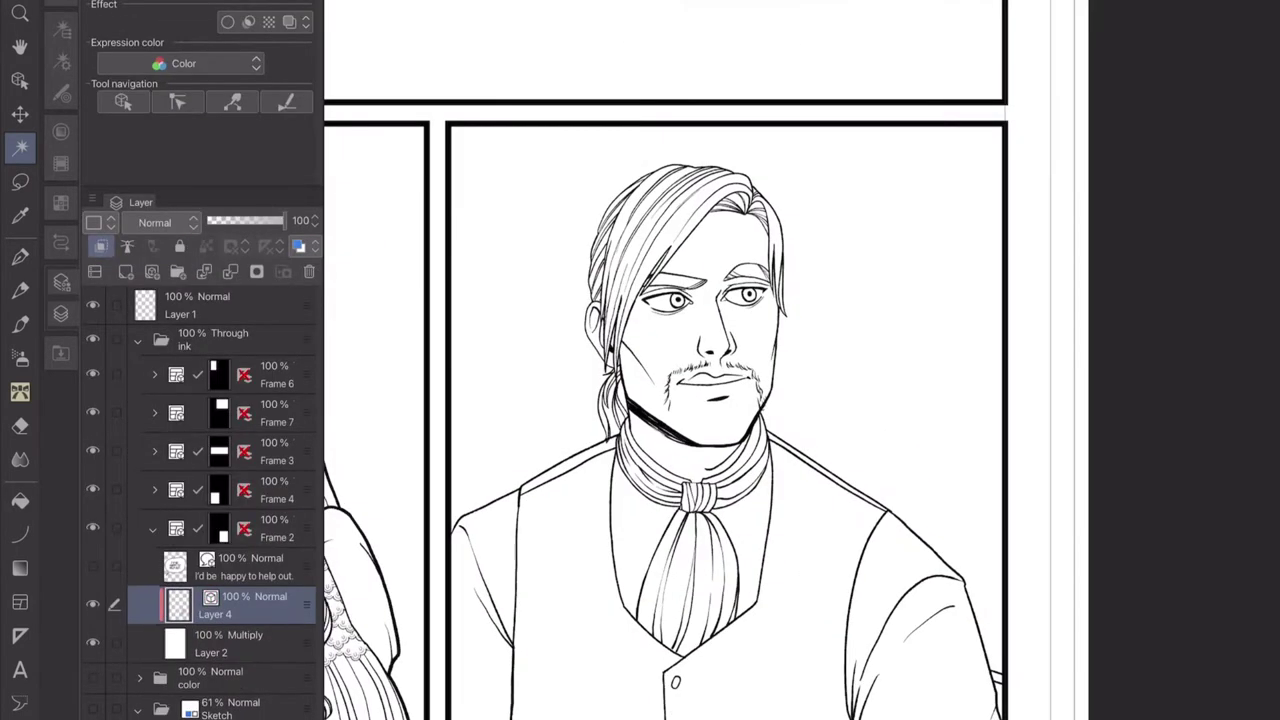
Try selecting the background around the man with vector-path filling off, add-to-selection mode on, and multiple-layer reference off.
key(w)
click(890, 230)
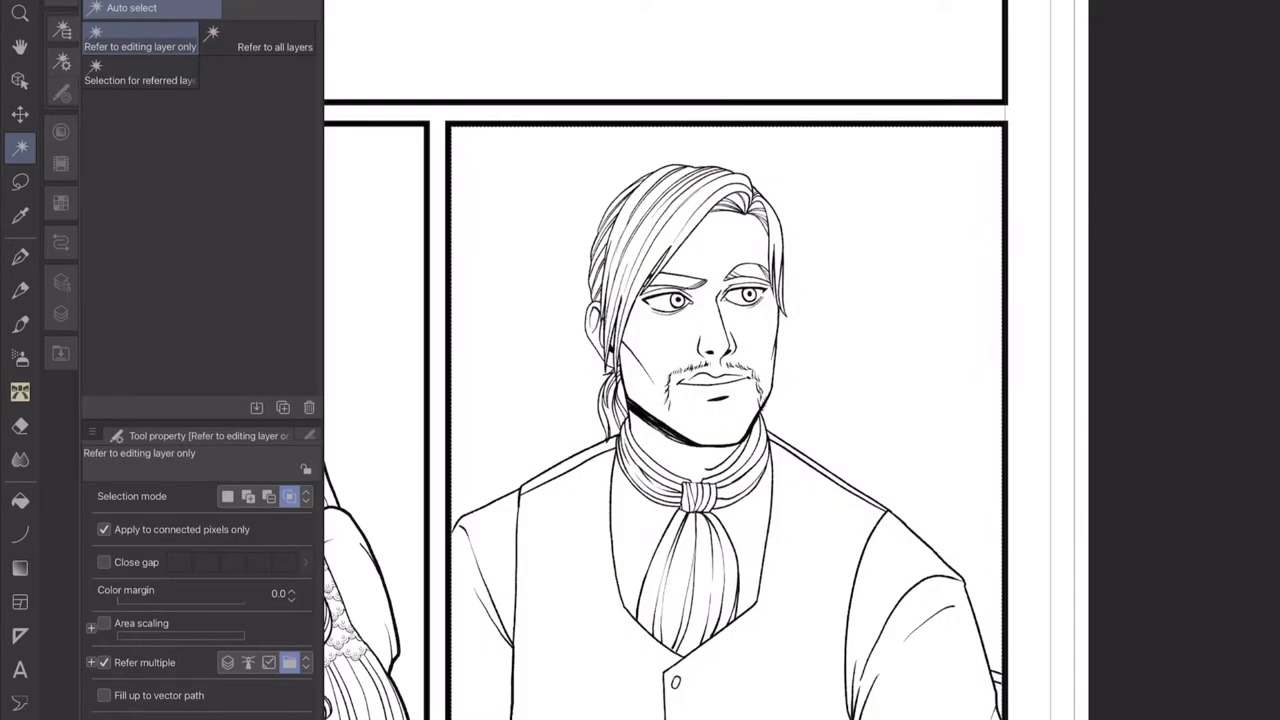
click(104, 662)
click(248, 496)
click(480, 570)
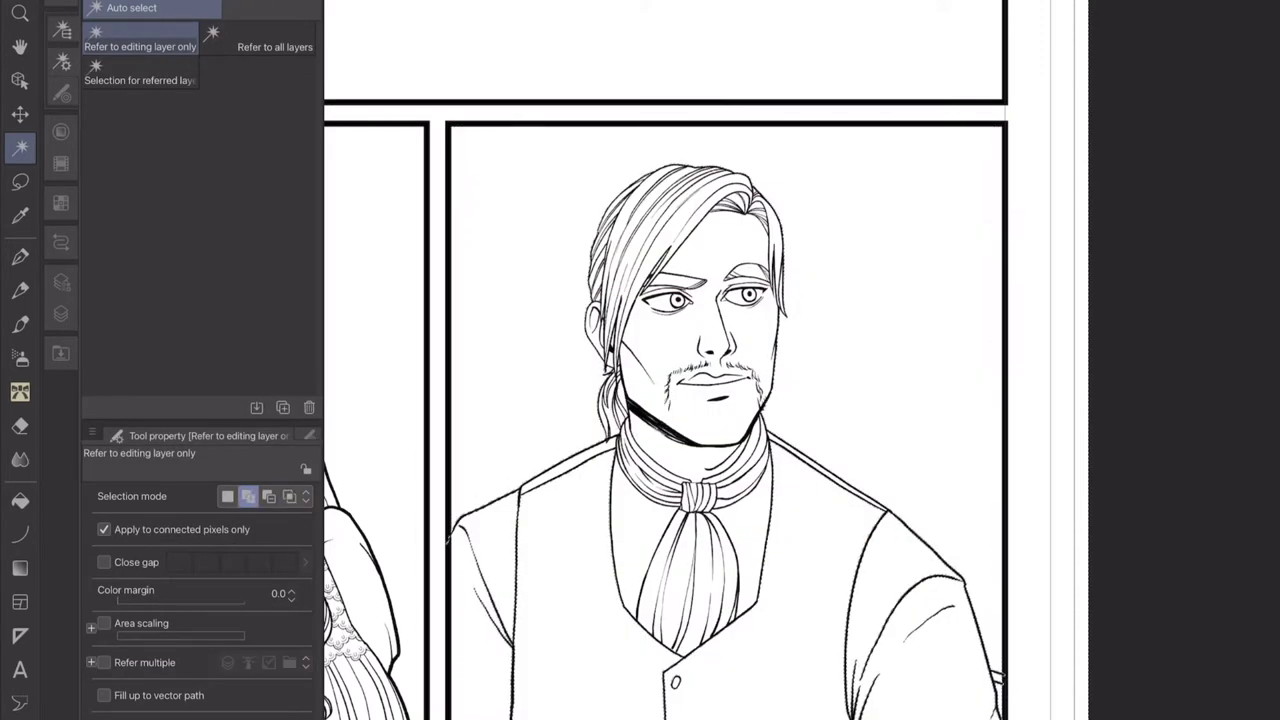
Set Auto Select to refer to all layers, reselect the background around the man, and open its detailed reference settings.
click(104, 662)
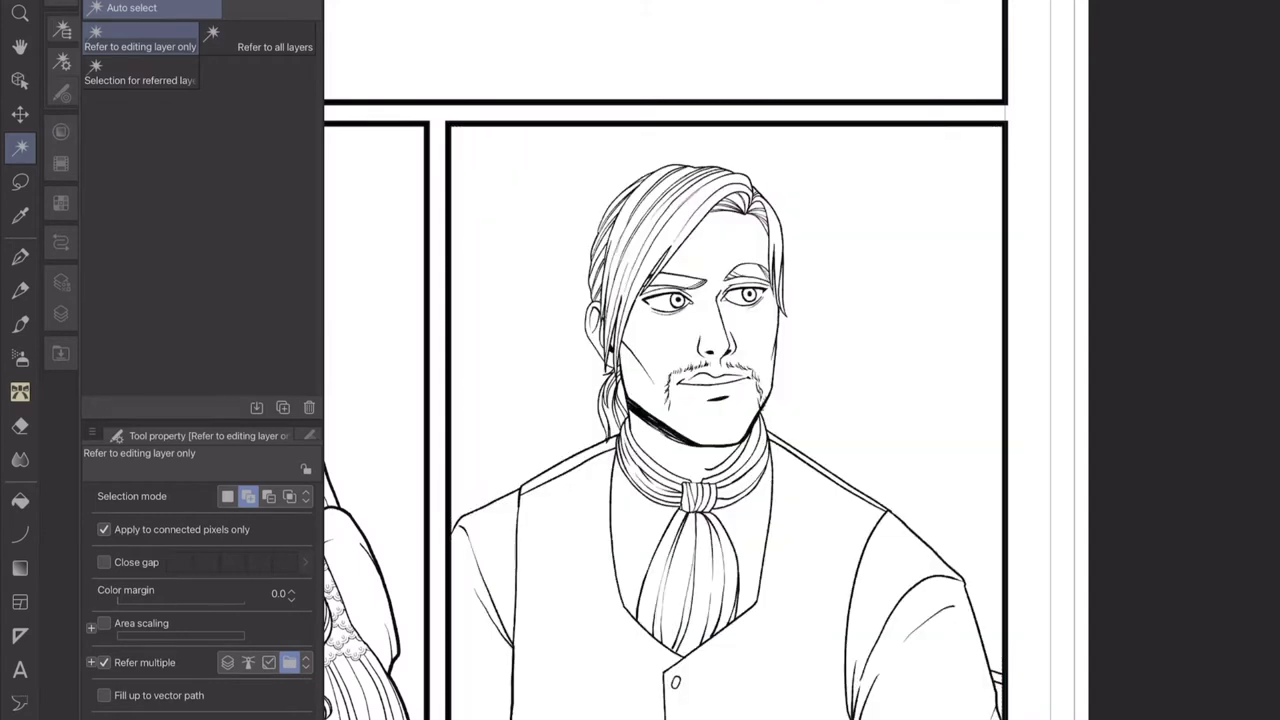
click(227, 662)
click(640, 410)
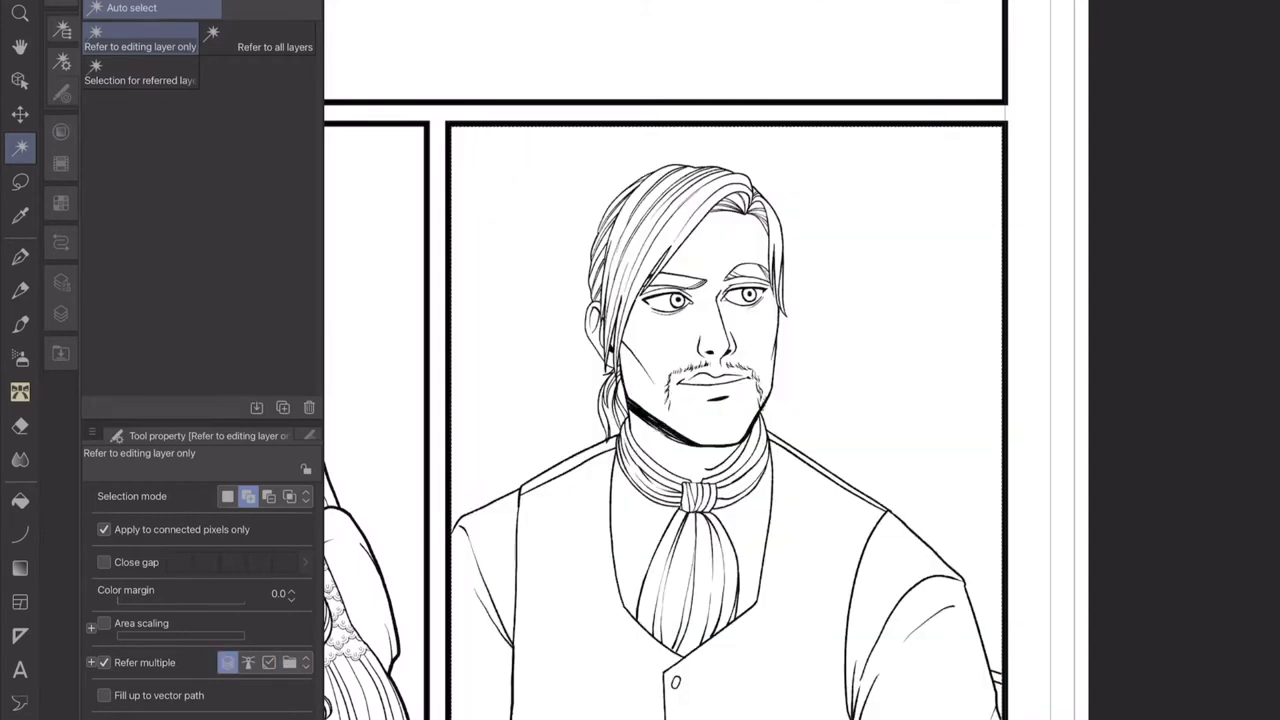
click(309, 435)
click(344, 386)
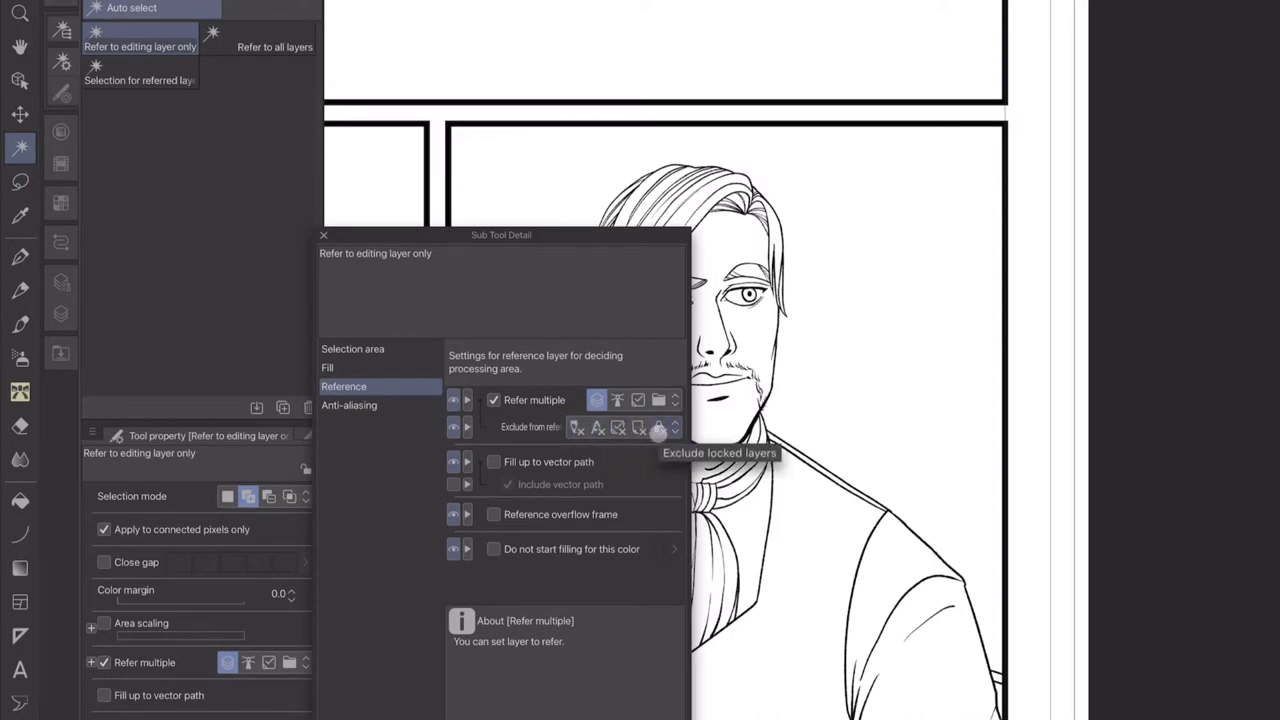
click(494, 462)
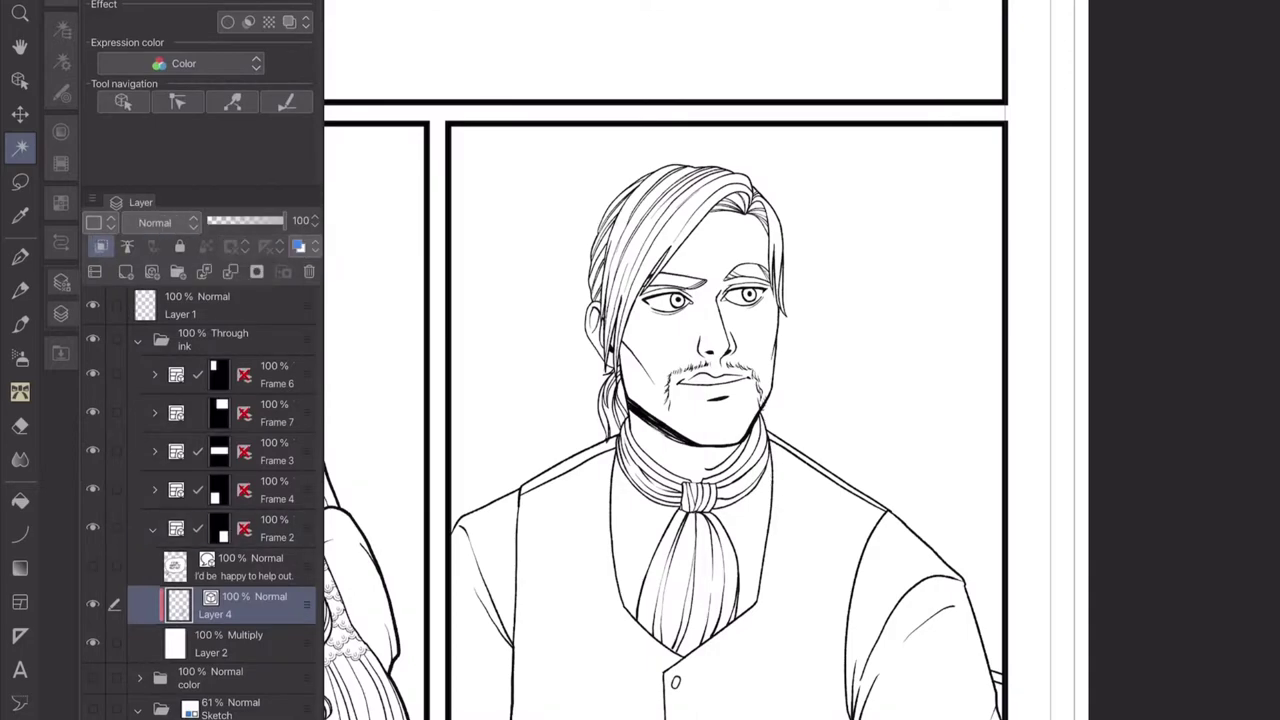
Check the background selection as a quick mask, invert it to cover the man's silhouette, and return to a normal selection.
scroll(700, 300, up, 5)
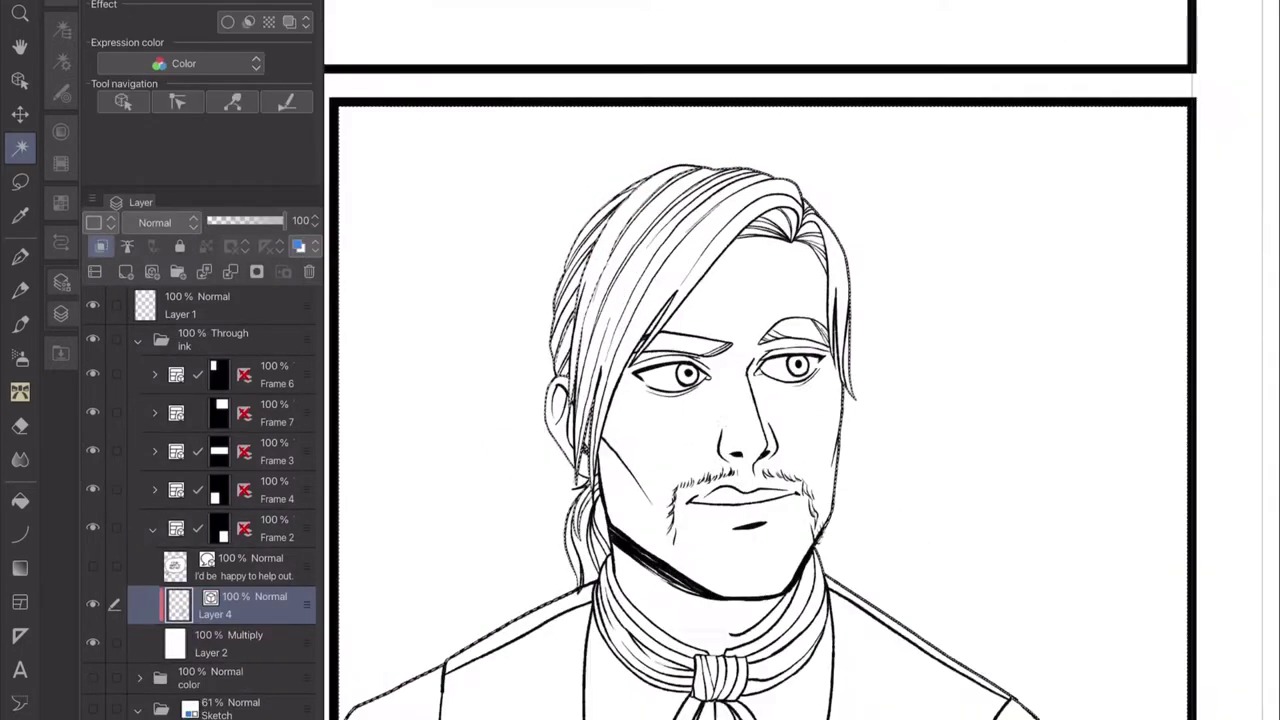
key(ctrl+m)
drag(800, 400, 818, 356)
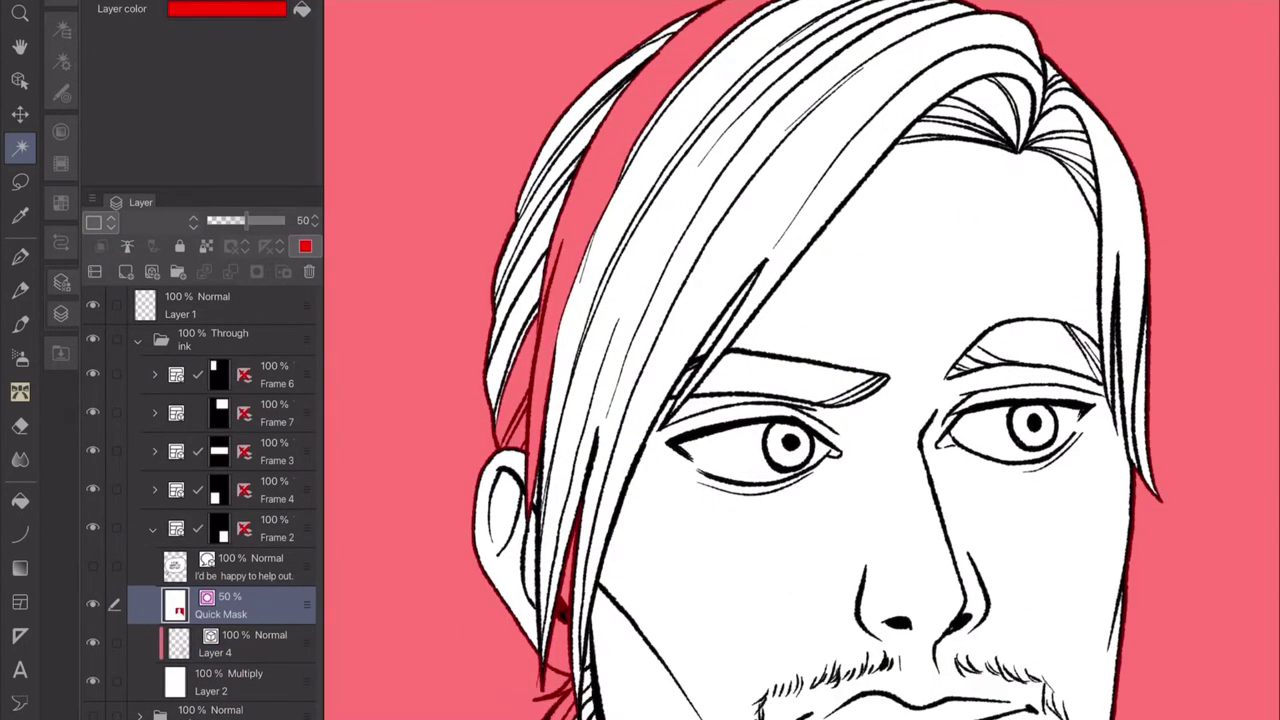
scroll(800, 360, down, 4)
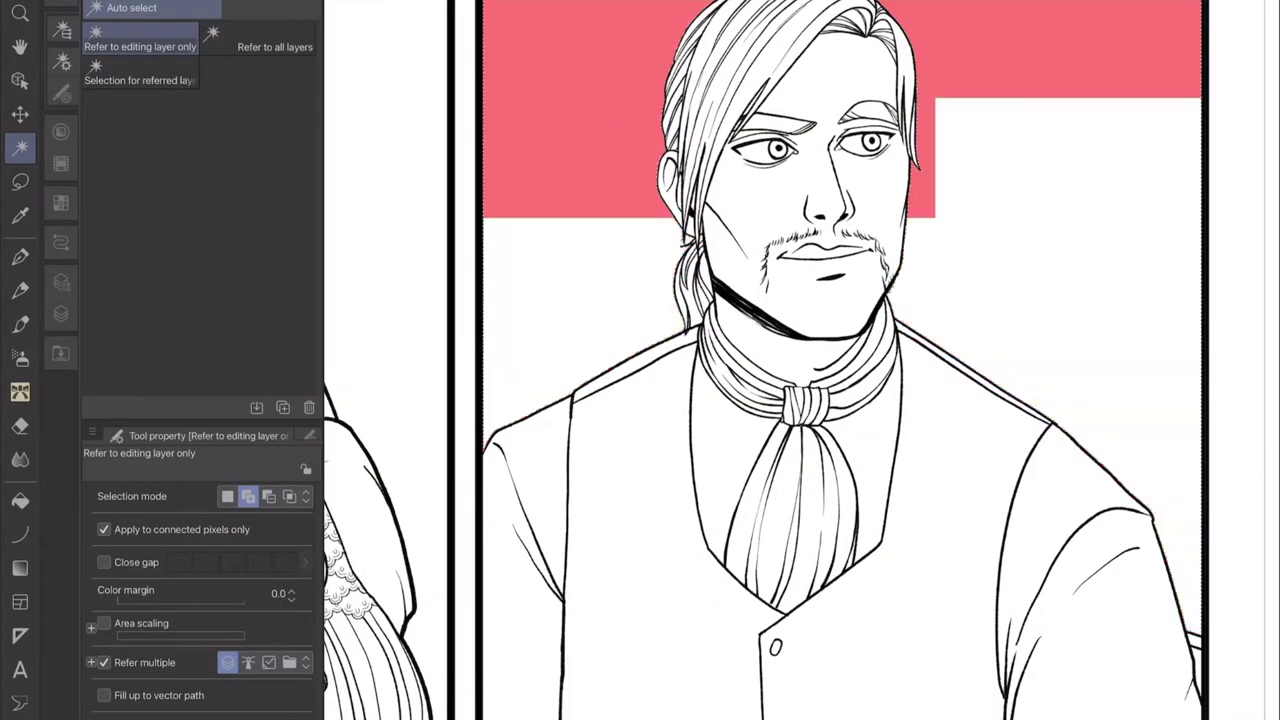
key(Return)
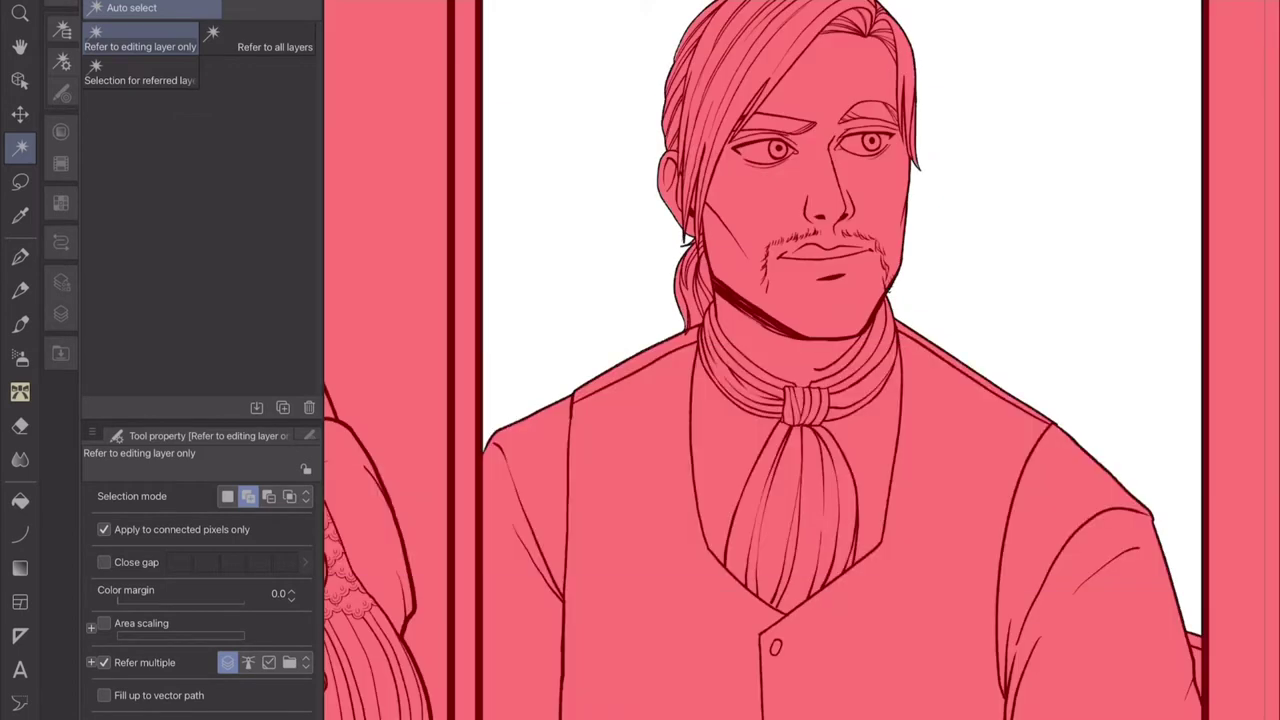
click(289, 496)
key(F7)
key(Delete)
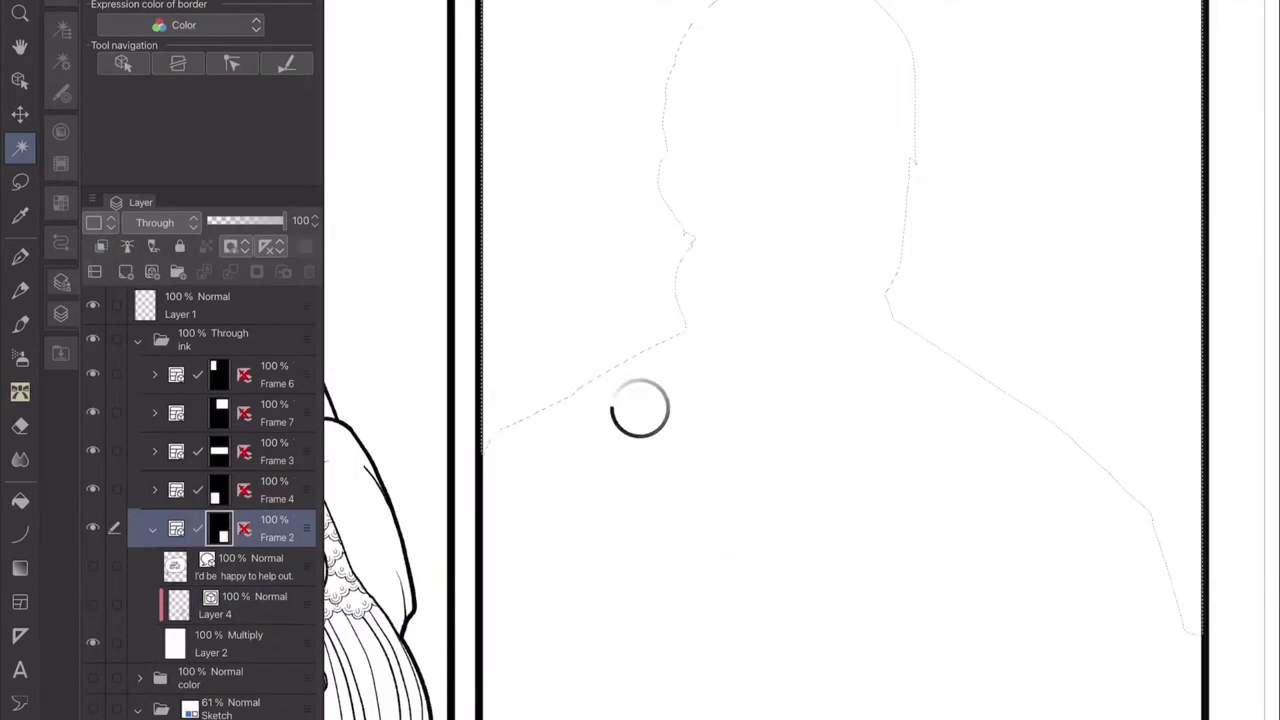
Fill the man's silhouette on a new layer beneath the line art and add a black border effect with thickness 10.0.
drag(800, 360, 658, 460)
key(ctrl+shift+n)
key(g)
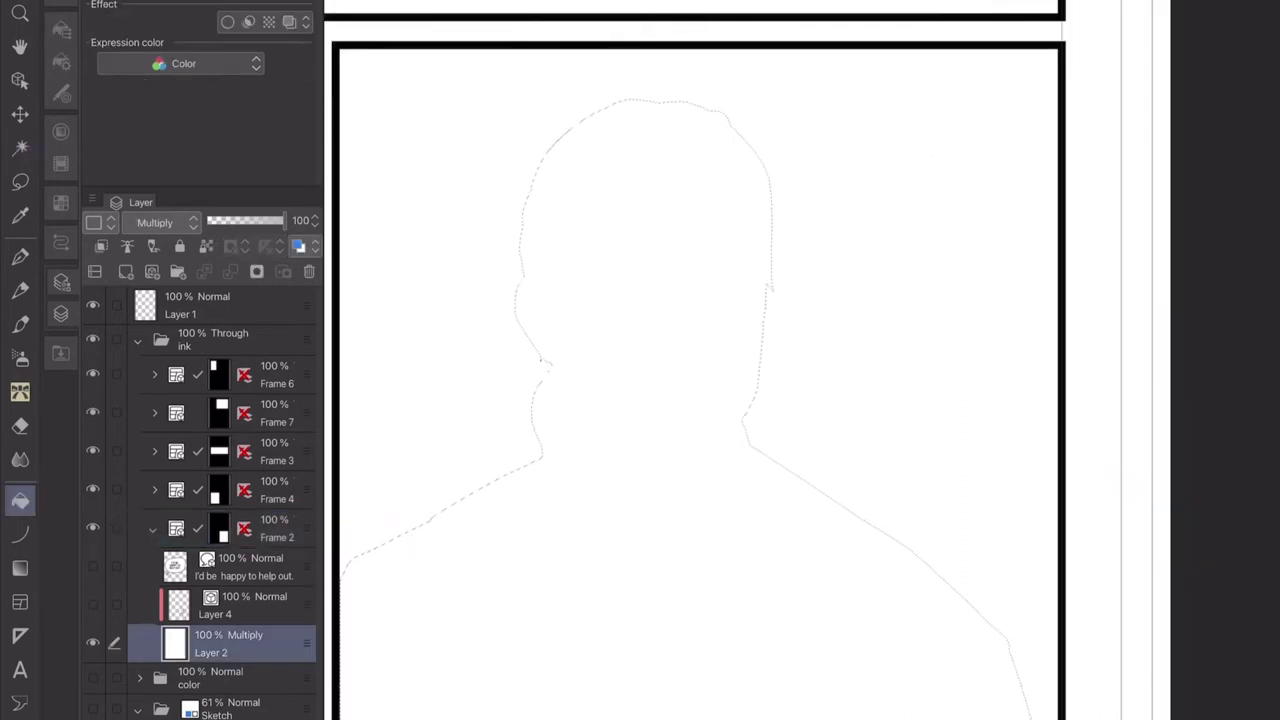
click(228, 21)
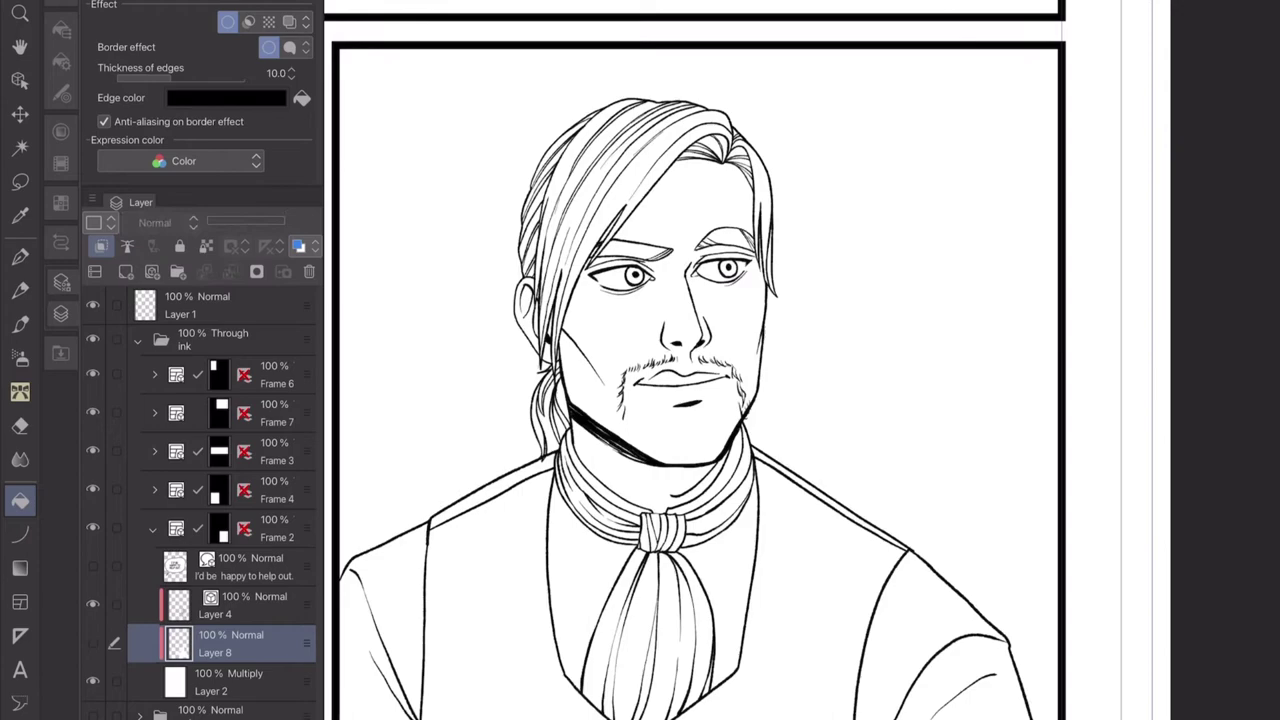
scroll(700, 400, down, 5)
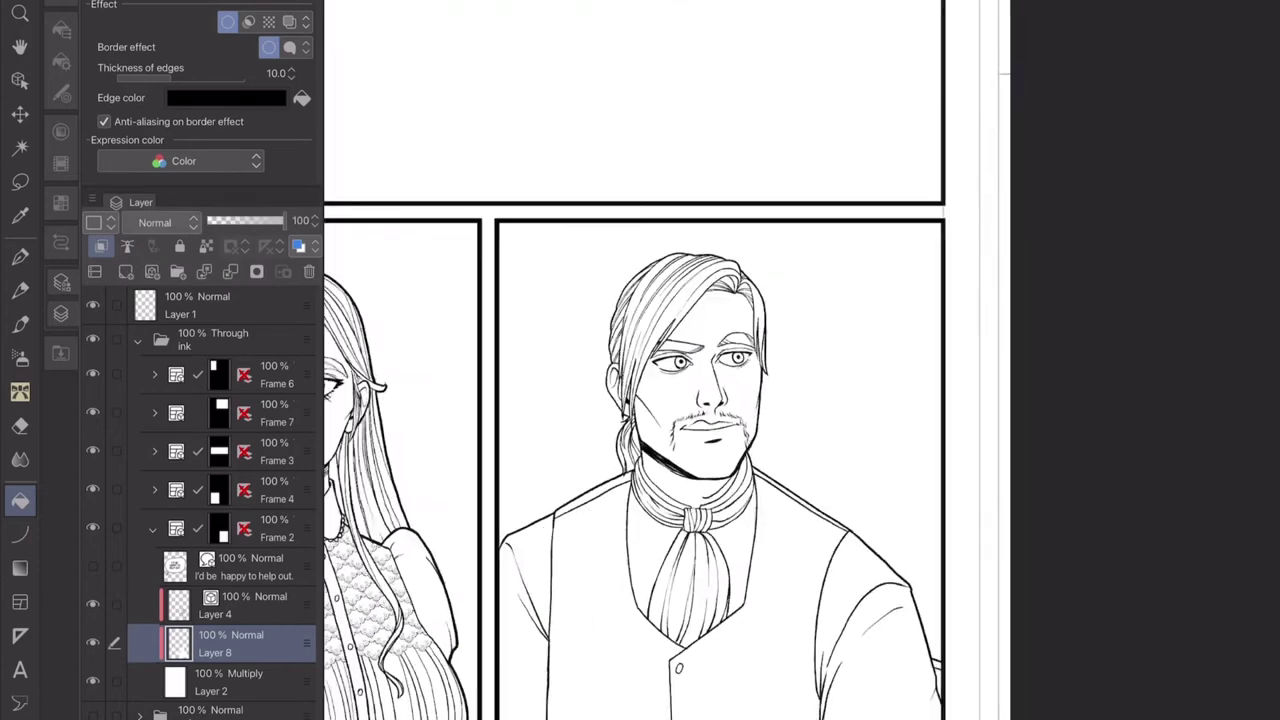
Collapse Frame 2, make Layer 4 inside Frame 7 the active layer, and show the blue sketch again.
click(152, 528)
click(280, 528)
scroll(640, 360, up, 3)
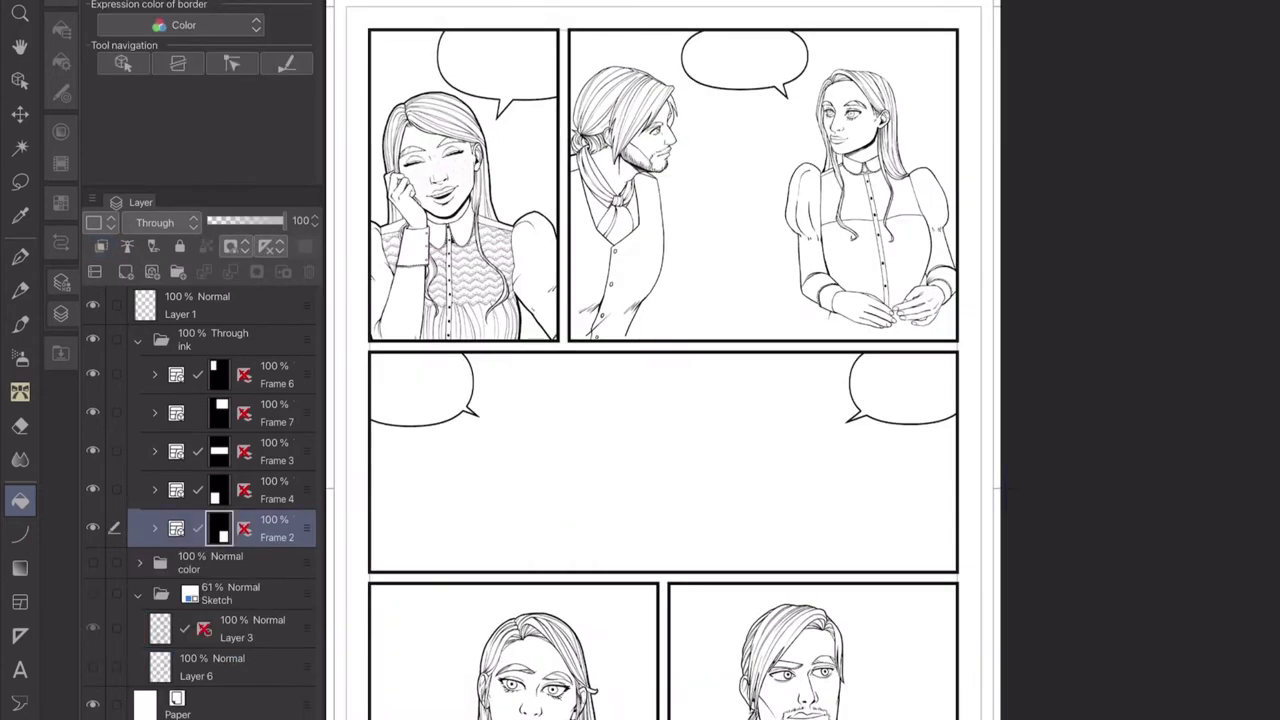
scroll(660, 400, down, 2)
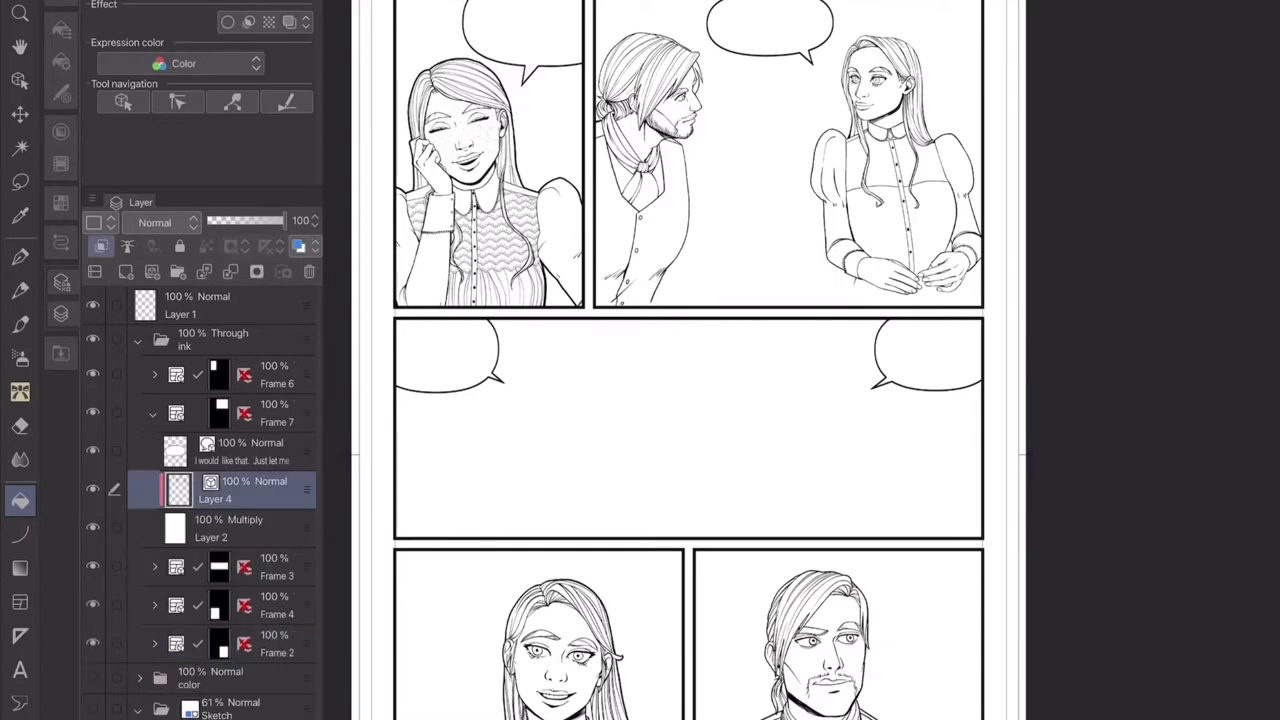
scroll(700, 300, up, 5)
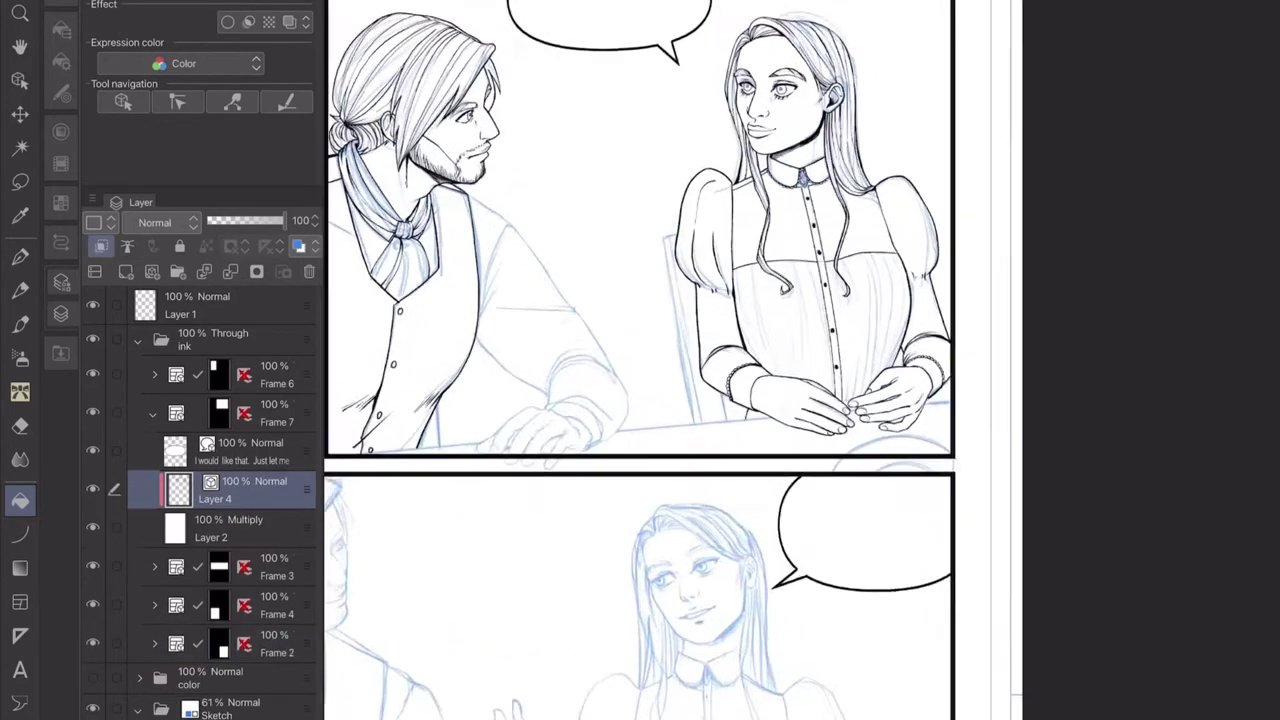
Ink the man's near sleeve in Frame 7 from the shoulder past the elbow to the curved edges of the cuff.
key(p)
drag(700, 400, 760, 300)
mouse_move(790, 144)
mouse_down()
mouse_move(766, 330)
mouse_move(650, 400)
mouse_up()
drag(755, 88, 738, 342)
drag(738, 404, 705, 684)
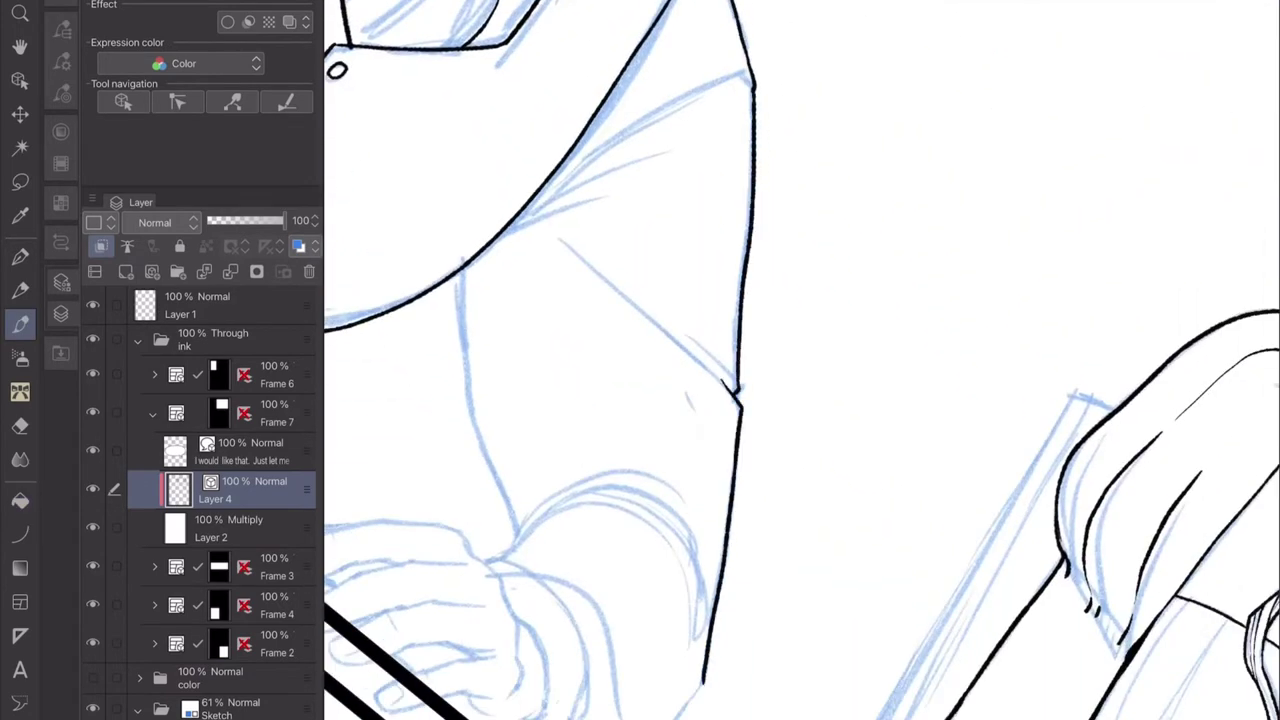
drag(732, 312, 672, 394)
drag(460, 270, 515, 545)
mouse_move(622, 384)
mouse_down()
mouse_move(699, 379)
mouse_move(838, 520)
mouse_move(832, 586)
mouse_move(652, 357)
mouse_move(736, 332)
mouse_up()
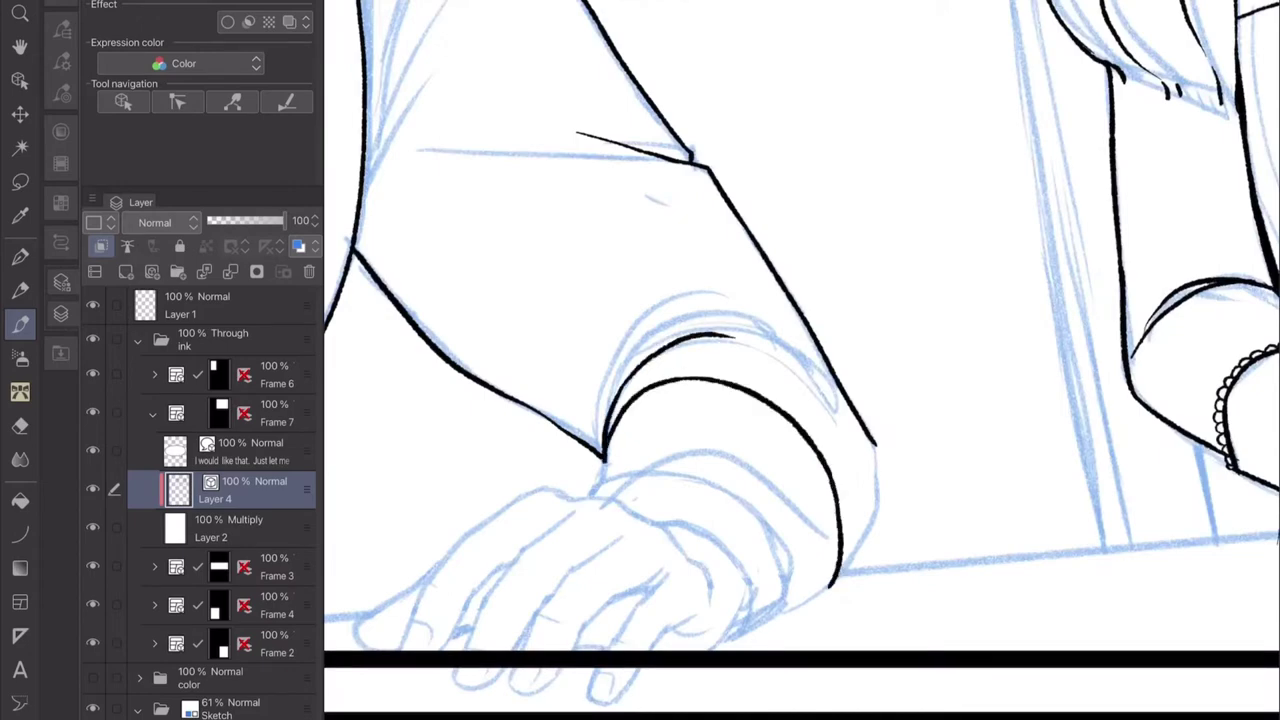
Complete the man's cuff with its outer edge, opening line and two small buttons, and save the file.
drag(836, 290, 648, 470)
key(g)
key(e)
key(p)
mouse_move(828, 365)
mouse_down()
mouse_move(805, 425)
mouse_move(668, 548)
mouse_up()
drag(402, 386, 394, 464)
drag(700, 298, 650, 382)
drag(816, 322, 788, 382)
drag(786, 354, 790, 362)
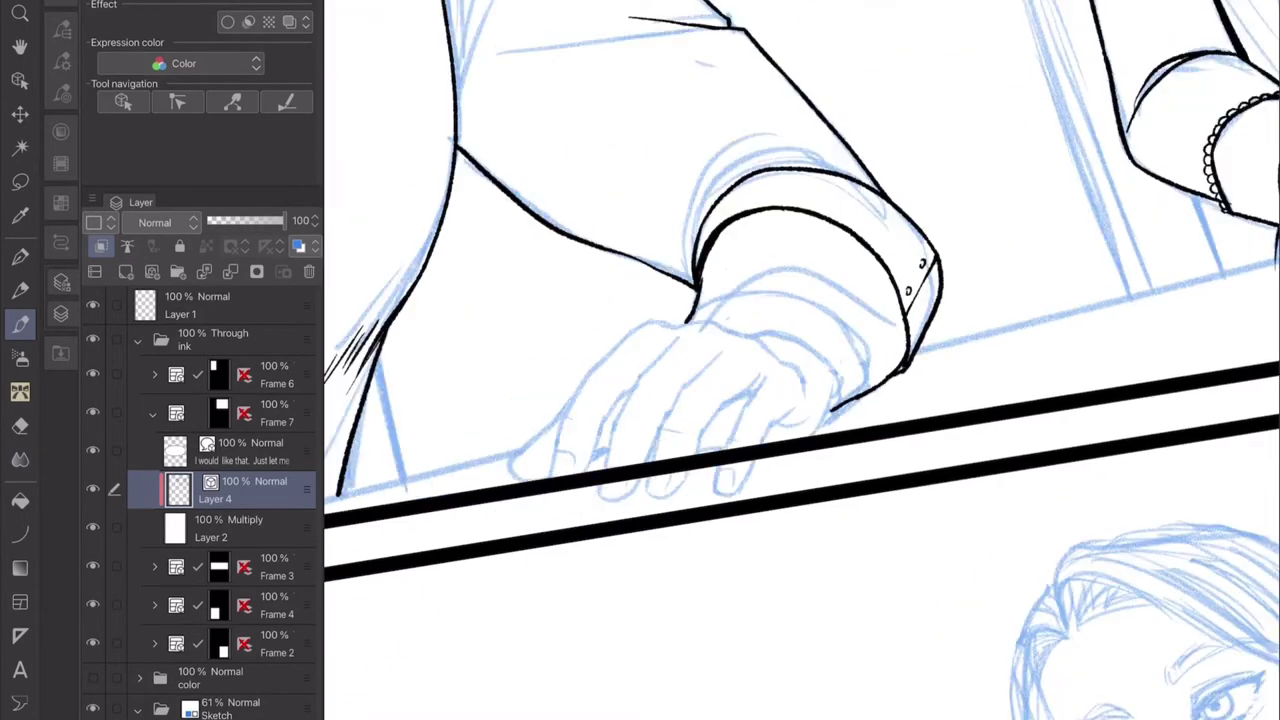
key(ctrl+s)
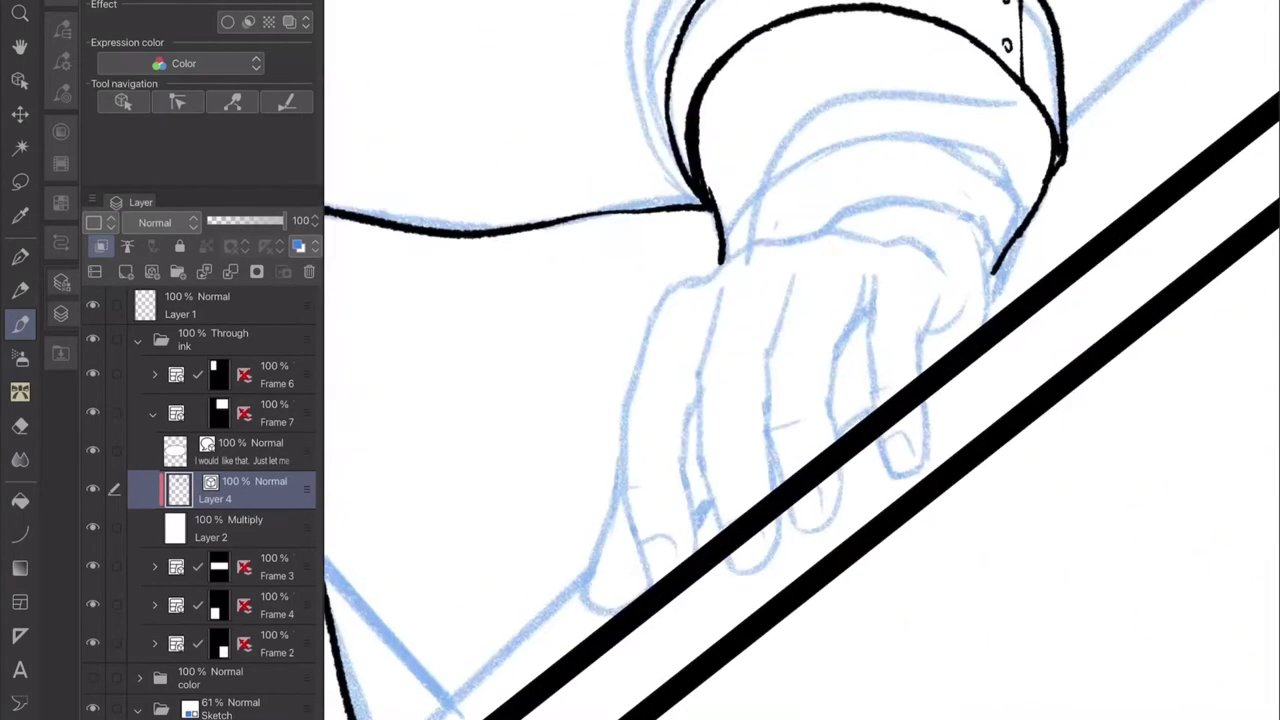
Ink the back of the man's hand from the wrist and the long contours of the first fingers.
drag(780, 238, 714, 272)
drag(726, 262, 642, 332)
key(ctrl+z)
drag(776, 241, 766, 244)
mouse_move(768, 242)
mouse_down()
mouse_move(678, 286)
mouse_move(645, 334)
mouse_up()
mouse_move(660, 298)
mouse_down()
mouse_move(650, 328)
mouse_move(620, 466)
mouse_move(648, 588)
mouse_up()
mouse_move(718, 288)
mouse_down()
mouse_move(694, 450)
mouse_move(722, 532)
mouse_up()
drag(696, 394, 676, 540)
Ink the man's fingertip, knuckle creases and remaining finger contours down to the panel border.
drag(622, 460, 590, 614)
drag(690, 412, 716, 532)
drag(690, 458, 688, 502)
drag(624, 496, 640, 494)
mouse_move(792, 276)
mouse_down()
mouse_move(764, 366)
mouse_move(778, 488)
mouse_up()
mouse_move(866, 306)
mouse_down()
mouse_move(836, 442)
mouse_move(766, 438)
mouse_up()
drag(716, 466, 704, 470)
drag(876, 276, 868, 414)
drag(938, 294, 916, 376)
drag(964, 302, 926, 344)
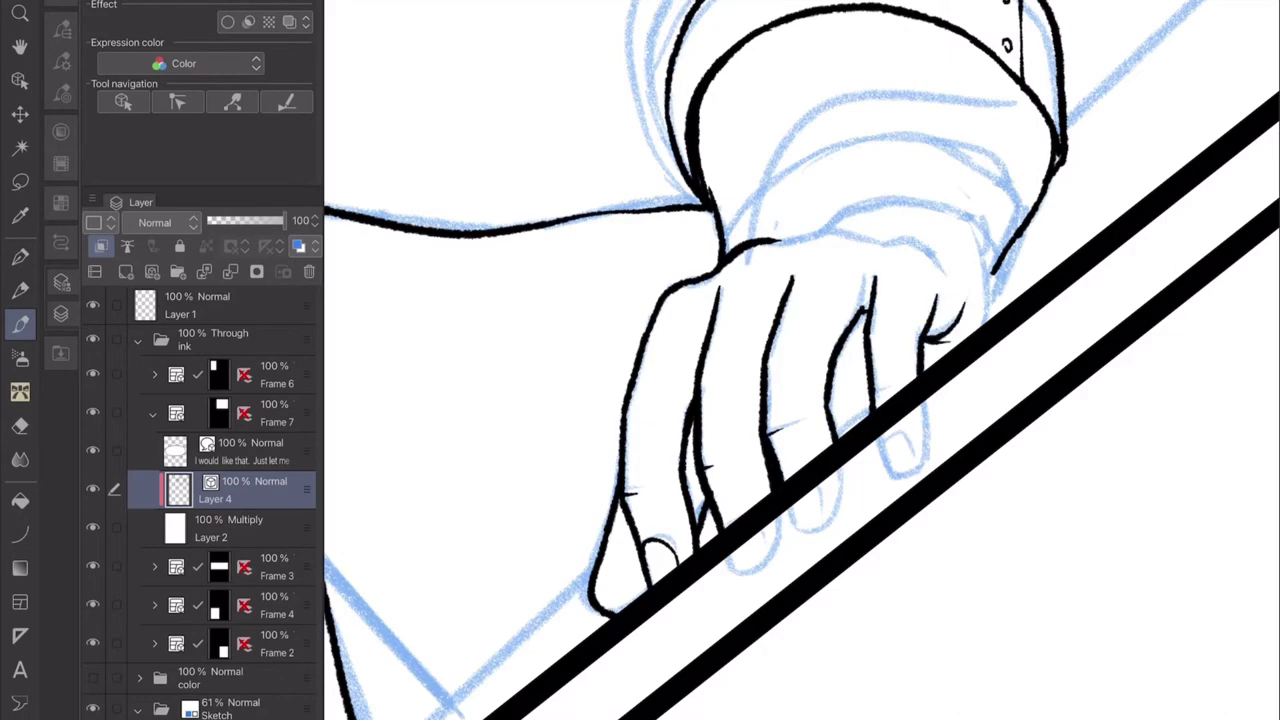
Refine the gaps between the man's fingers and ink the outer side of the hand and the wrist inside the cuff.
drag(868, 312, 860, 320)
drag(770, 334, 798, 318)
mouse_move(840, 202)
mouse_down()
mouse_move(882, 250)
mouse_move(894, 306)
mouse_up()
drag(906, 306, 898, 376)
scroll(800, 360, down, 2)
mouse_move(950, 220)
mouse_down()
mouse_move(860, 390)
mouse_move(868, 438)
mouse_up()
drag(846, 140, 916, 104)
scroll(800, 360, up, 2)
drag(966, 330, 872, 372)
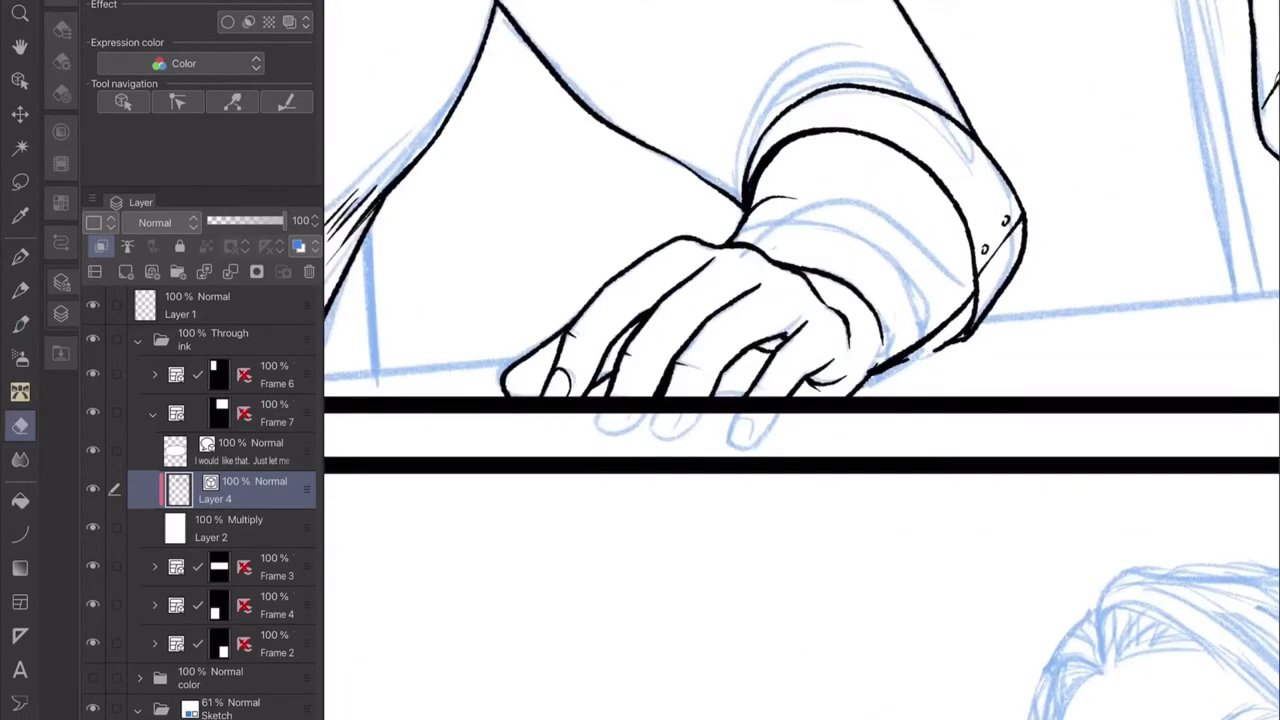
Clean up and redraw the underside of the man's cuff, thickening the line at its opening.
key(ctrl+z)
drag(1024, 246, 932, 338)
drag(1024, 218, 942, 334)
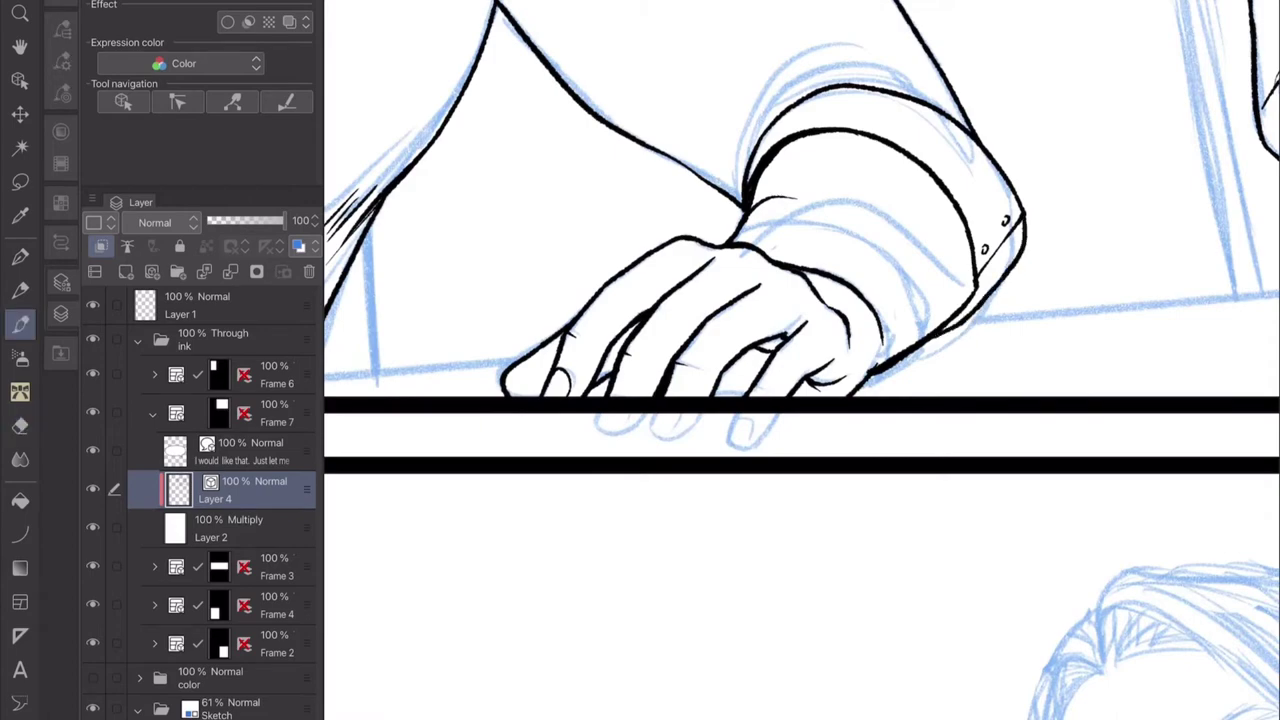
drag(976, 246, 960, 306)
drag(972, 254, 950, 316)
Add curved fold lines to the man's sleeve just above the cuff.
scroll(800, 360, down, 5)
scroll(800, 360, up, 4)
scroll(800, 360, up, 2)
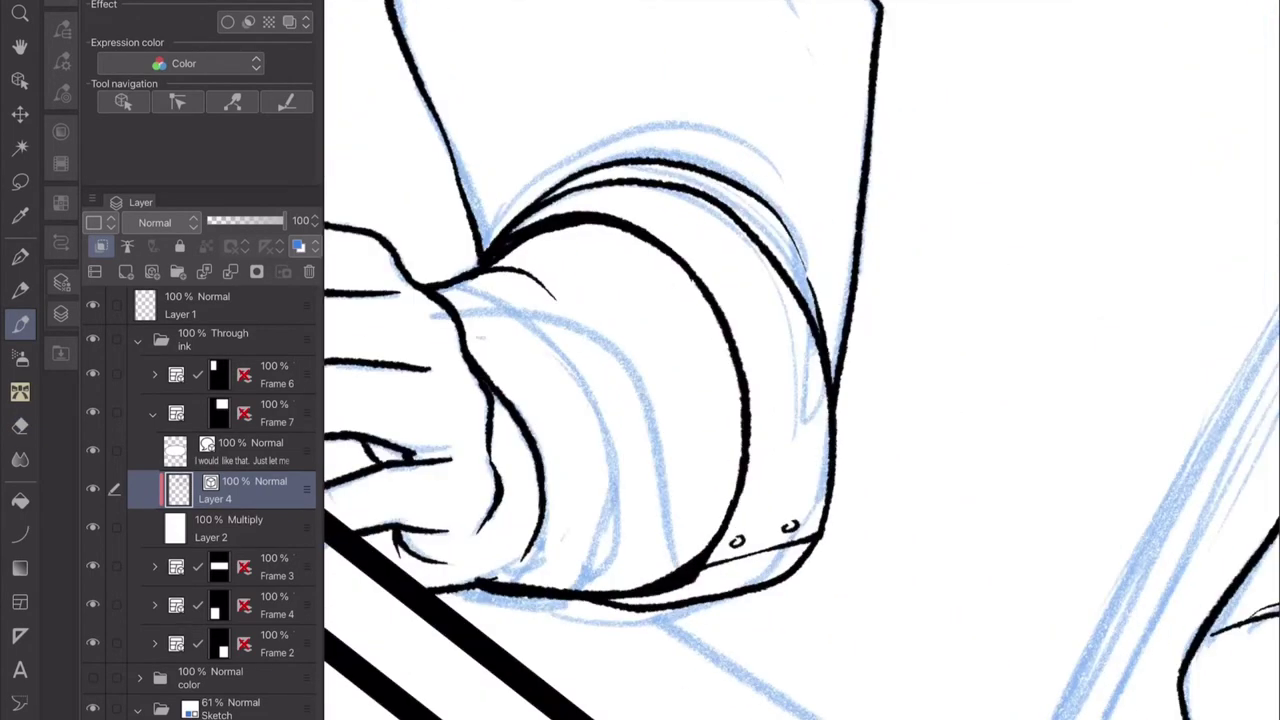
drag(490, 245, 790, 140)
drag(840, 210, 806, 375)
scroll(800, 360, down, 3)
scroll(800, 360, up, 3)
scroll(800, 360, down, 2)
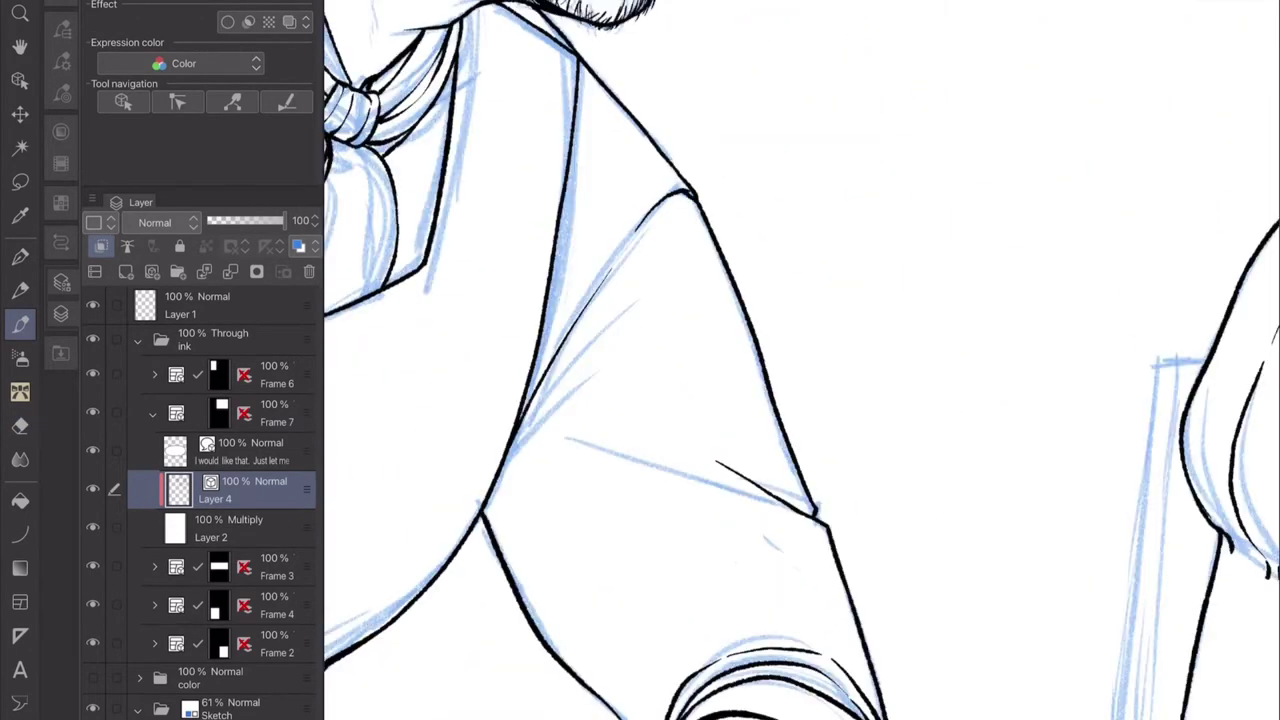
scroll(800, 360, down, 5)
scroll(718, 355, up, 4)
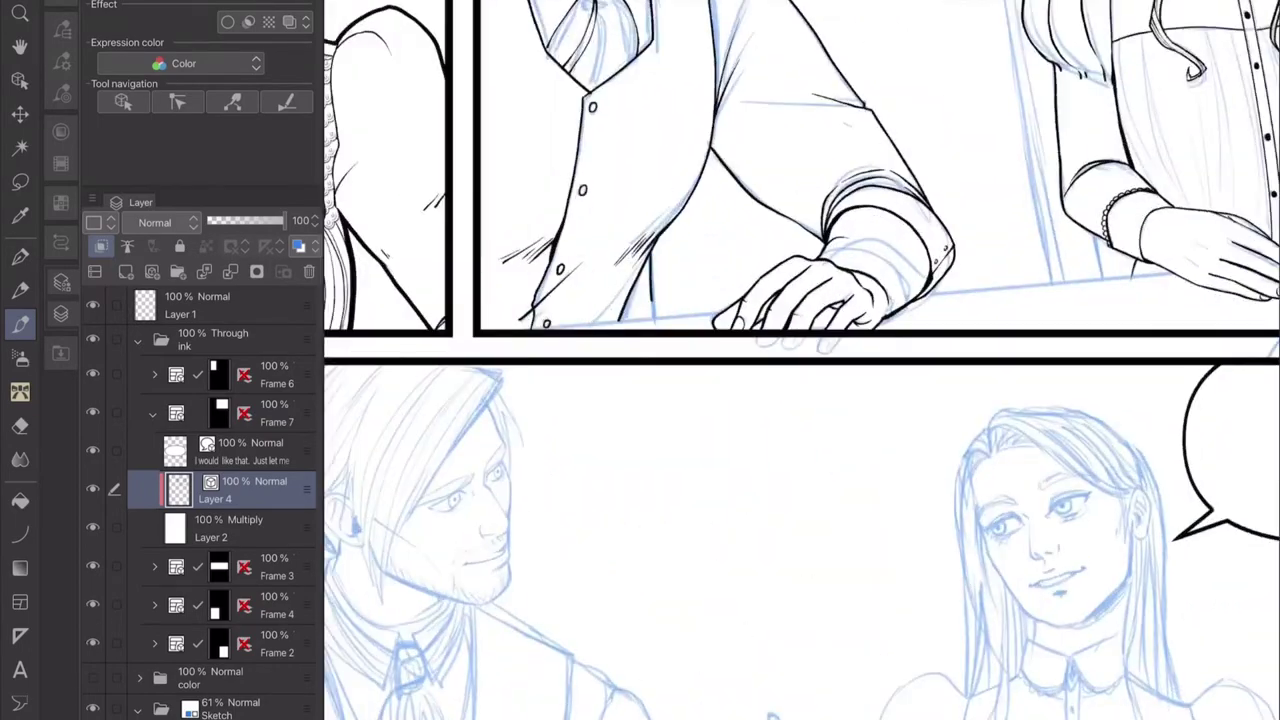
Ink the back posts and rear leg of the woman's chair with straight lines at brush size 10.
scroll(1100, 250, up, 3)
key(u)
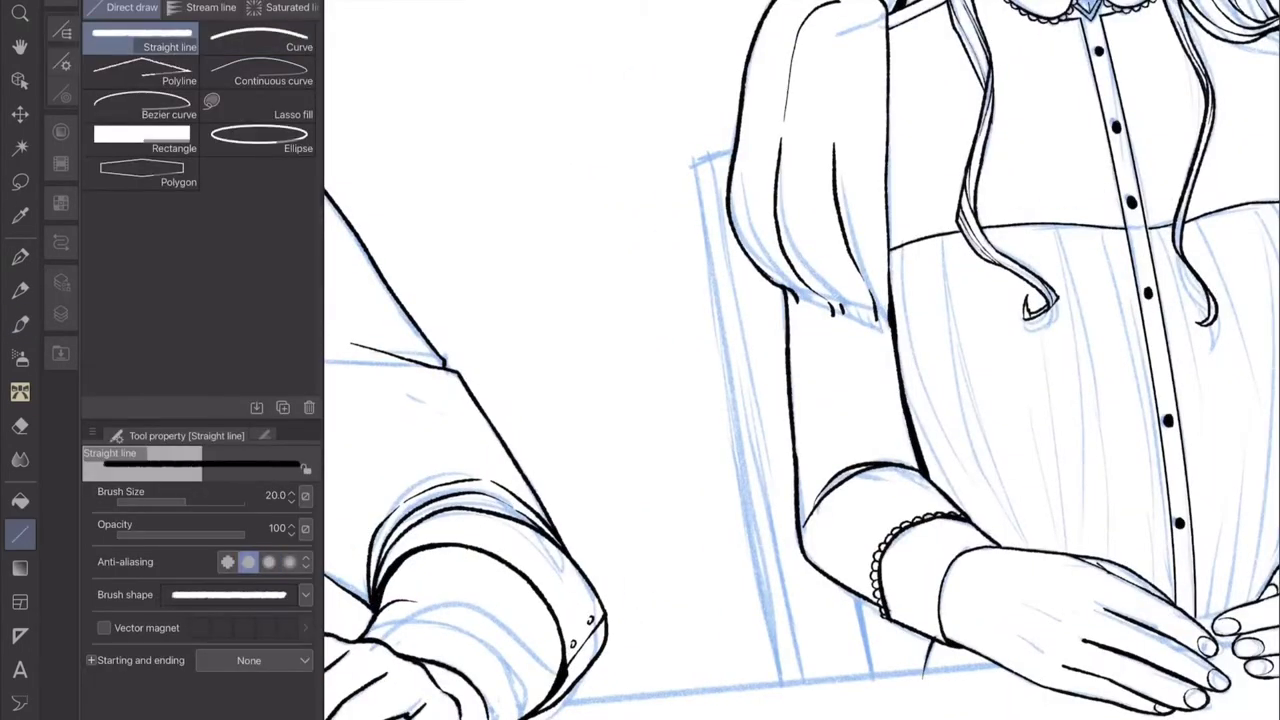
mouse_move(692, 162)
mouse_down()
mouse_move(736, 150)
mouse_move(790, 715)
mouse_move(810, 715)
mouse_up()
drag(866, 596, 858, 698)
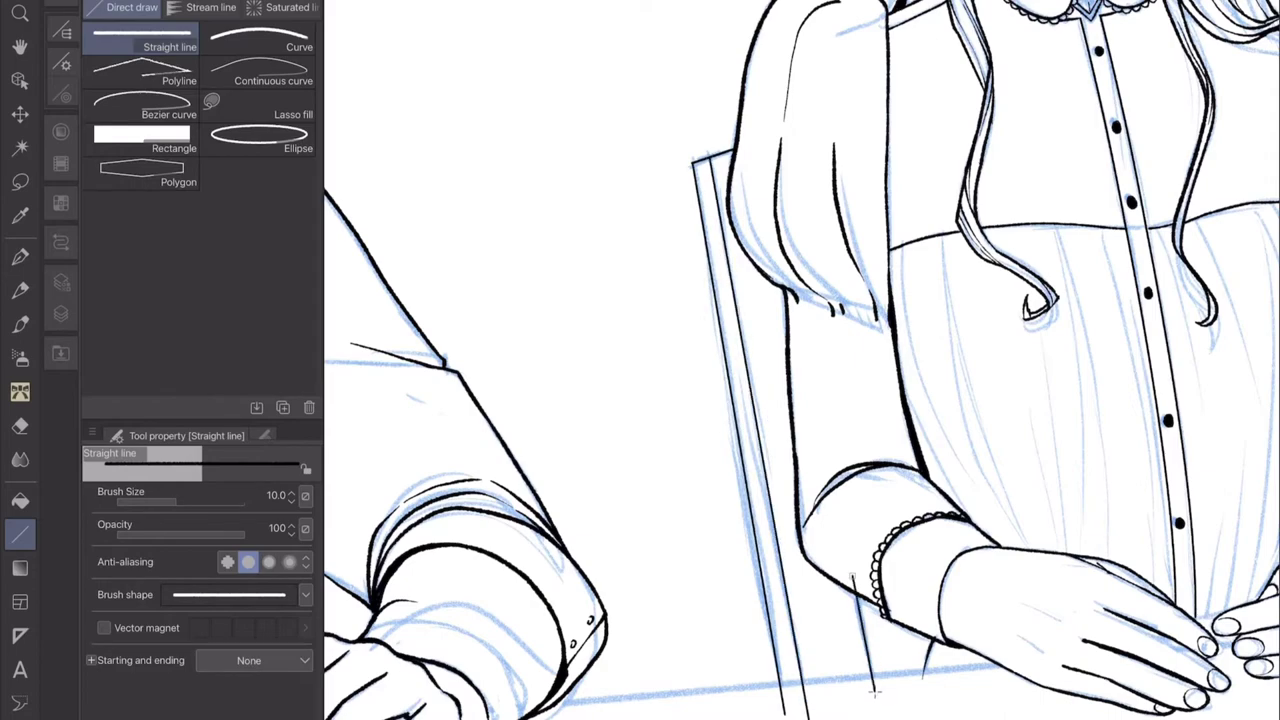
Draw the straight table edge across the bottom of Frame 7 on a separate vector layer at brush size 17.
scroll(800, 360, down, 3)
drag(410, 441, 1016, 388)
key(ctrl+z)
key(bracketright)
key(bracketright)
key(bracketright)
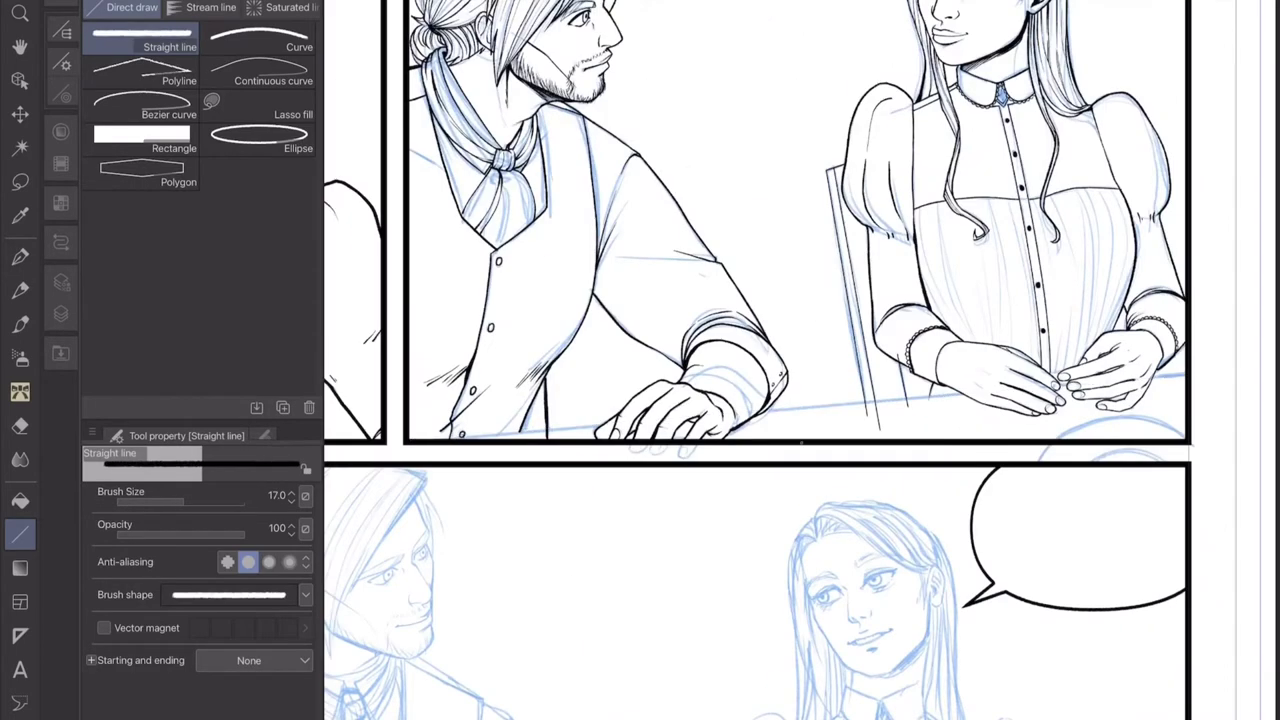
drag(436, 438, 1190, 372)
click(259, 40)
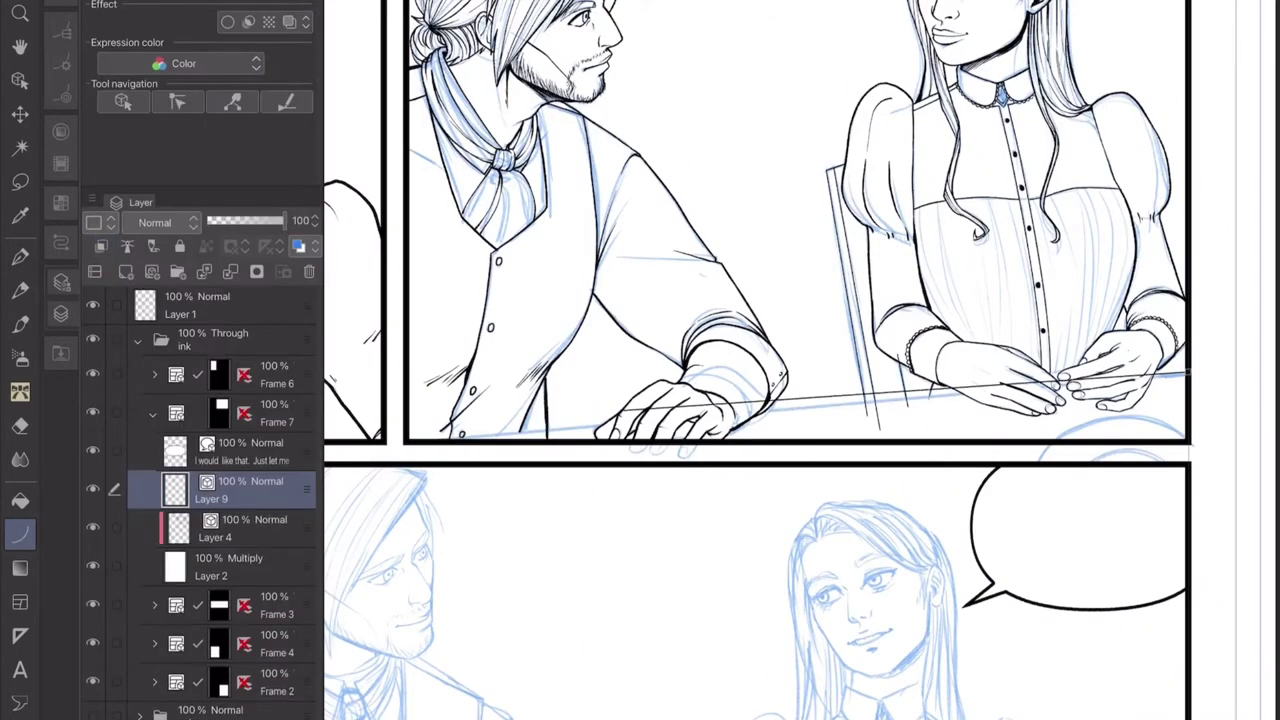
key(ctrl+z)
drag(456, 437, 1184, 374)
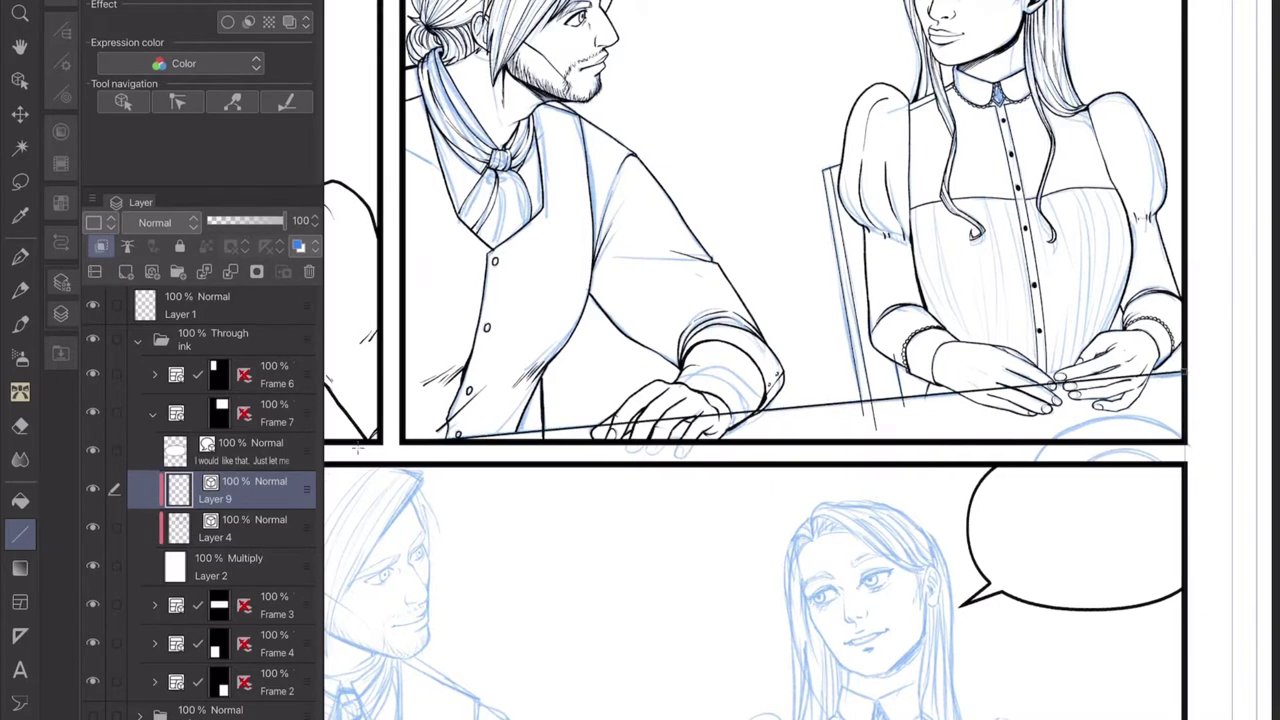
Trim the table edge where it crosses the man's arm and the woman's hands, using the vector eraser with all layers referenced.
key(e)
click(306, 469)
click(340, 531)
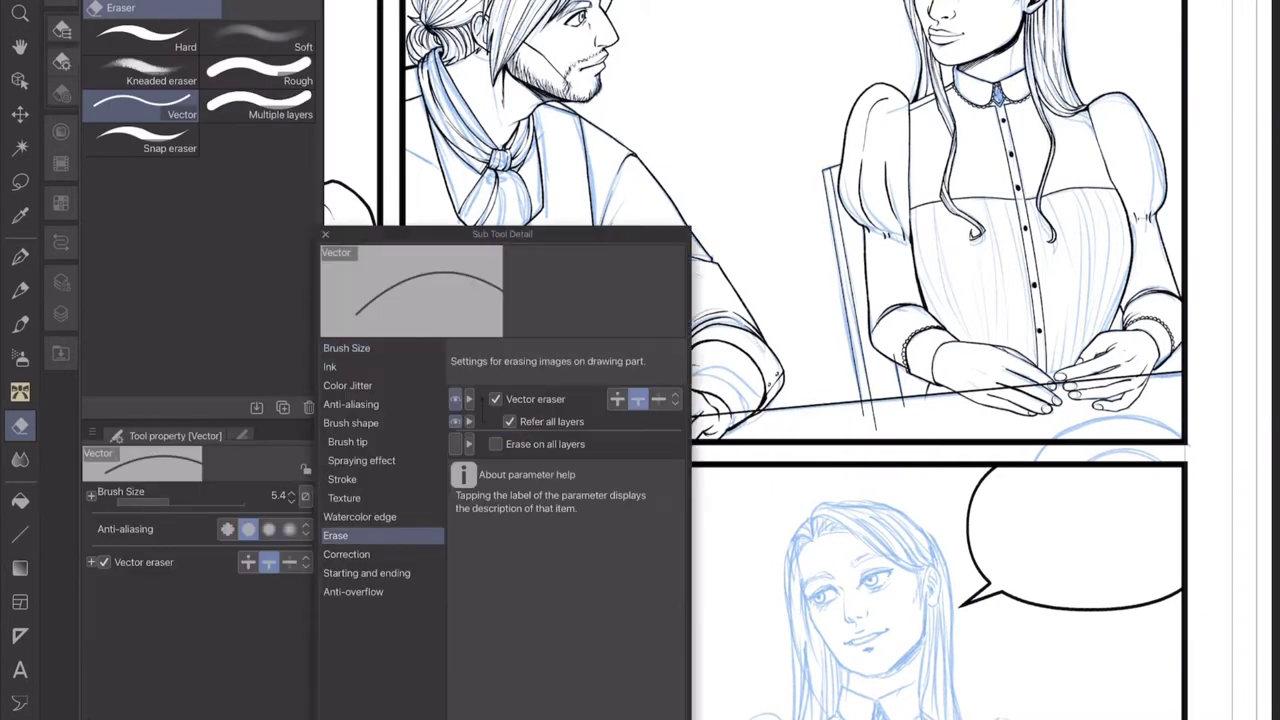
key(Escape)
scroll(650, 420, up, 3)
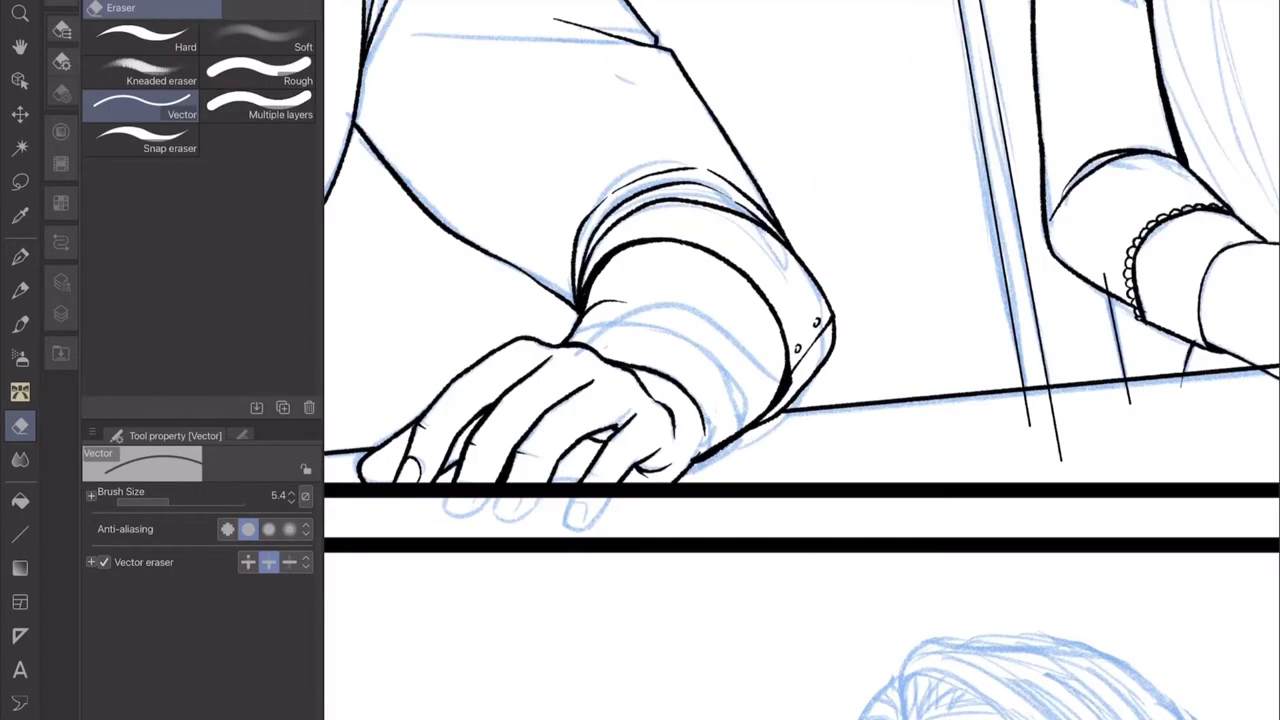
drag(900, 400, 500, 400)
scroll(700, 380, up, 2)
click(705, 385)
scroll(700, 400, up, 3)
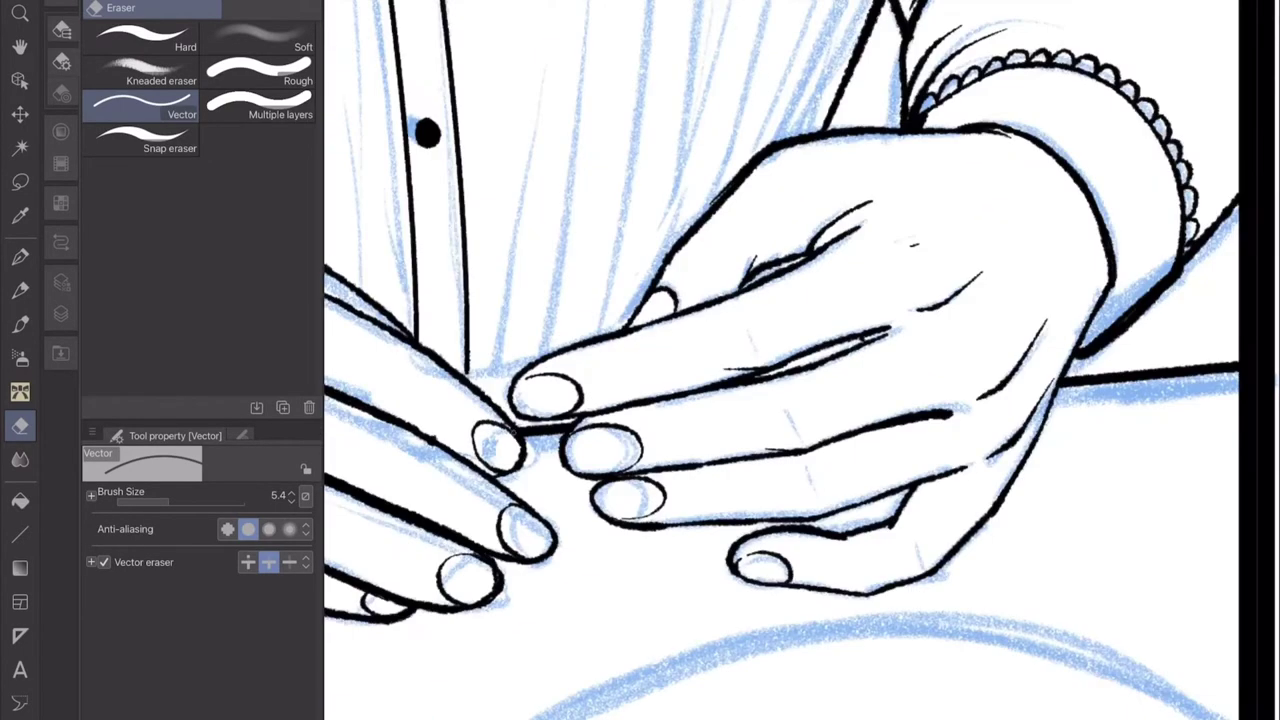
Trim the chair lines that overrun the table edge on Layer 4 and save the page.
key(ctrl+s)
scroll(760, 450, down, 5)
scroll(760, 450, up, 2)
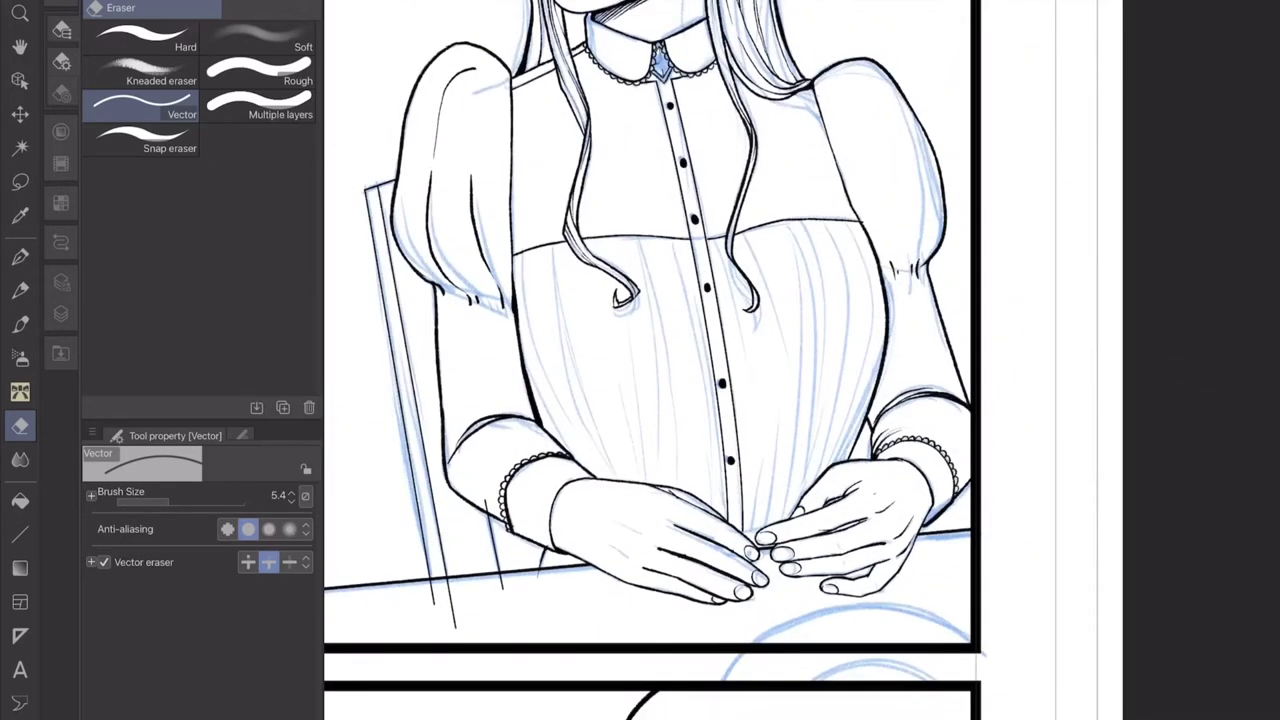
click(61, 282)
click(240, 528)
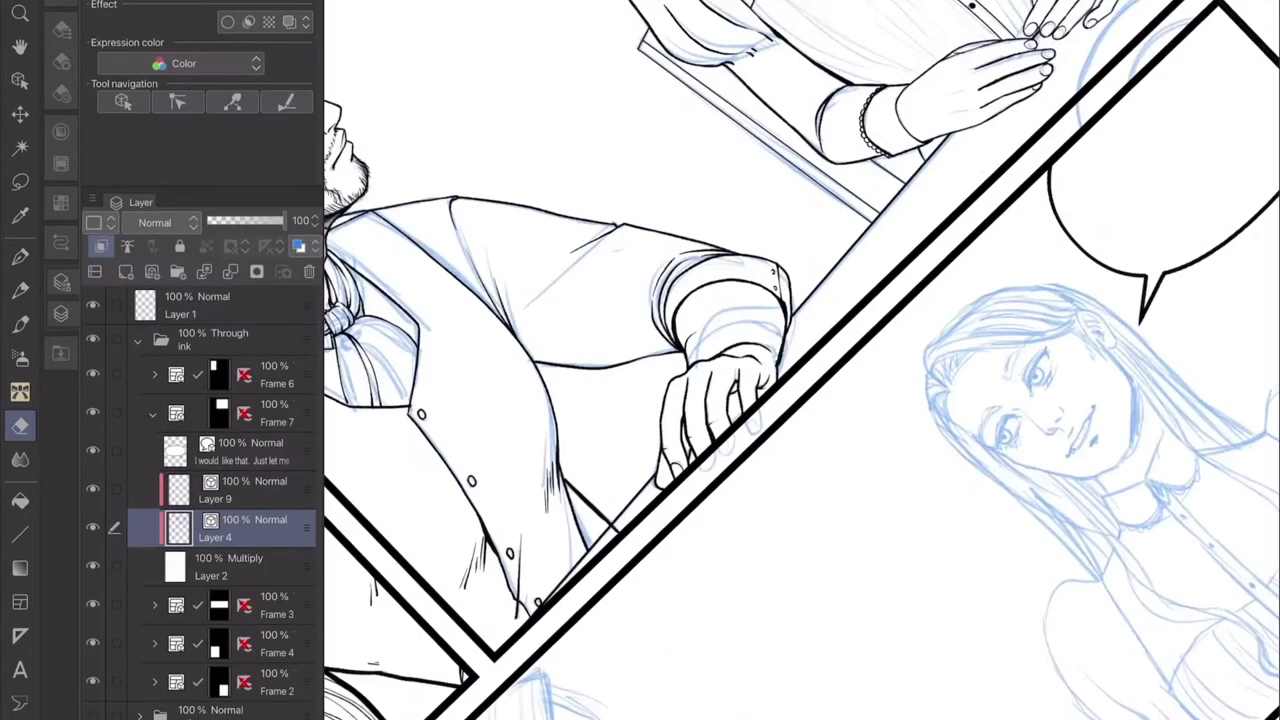
scroll(640, 380, down, 3)
key(ctrl+s)
scroll(640, 380, up, 1)
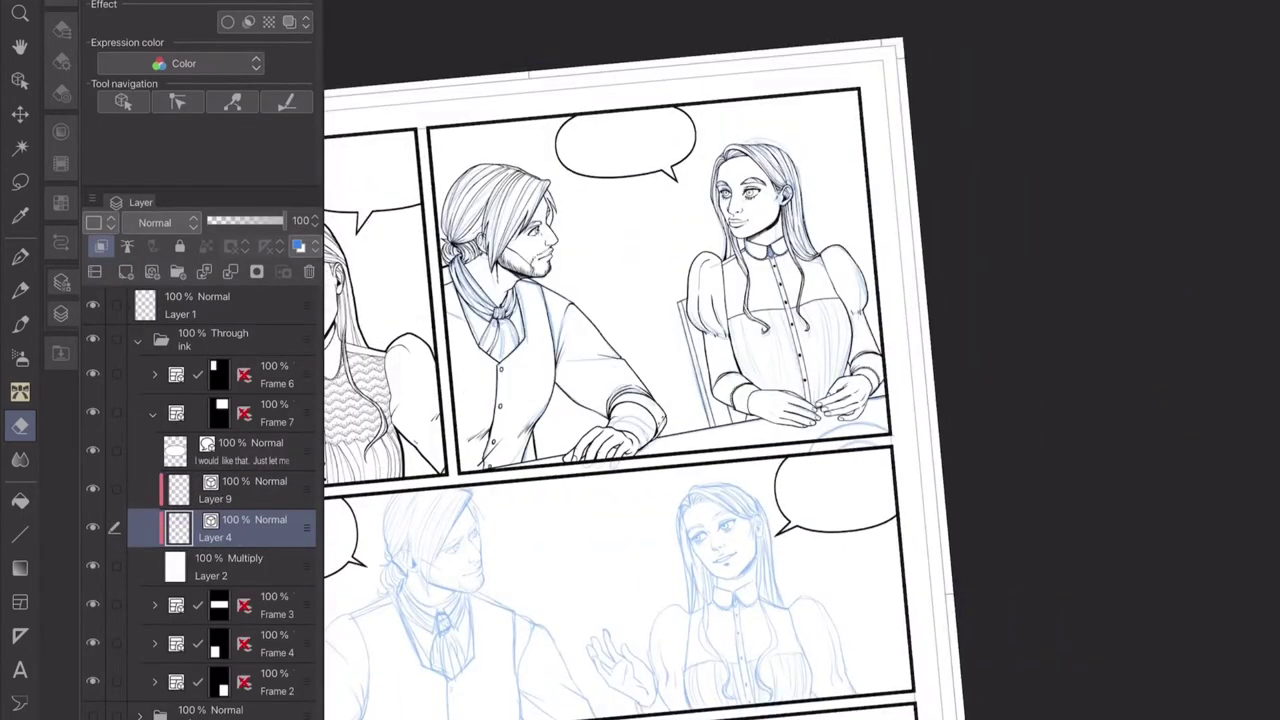
Merge the table-edge layer into Layer 4 and check the inked woman in Frame 7.
key(p)
key(ctrl+z)
scroll(830, 410, up, 5)
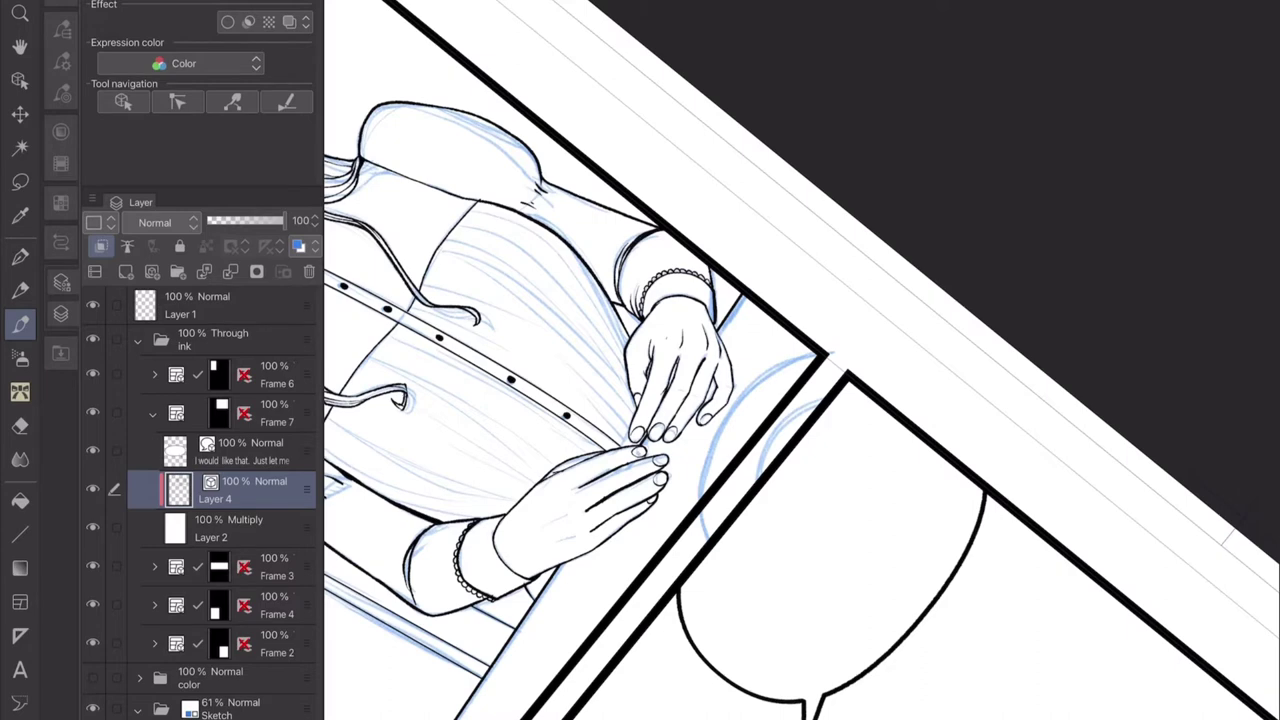
scroll(800, 360, up, 3)
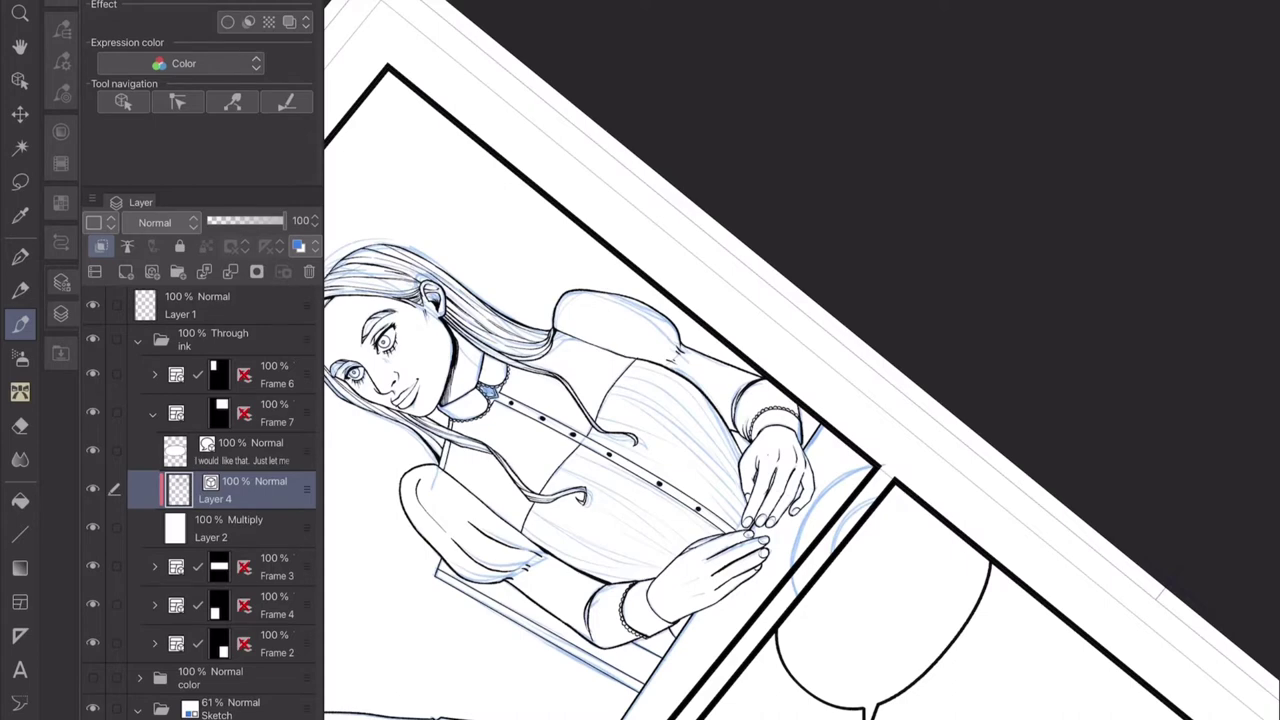
key(-)
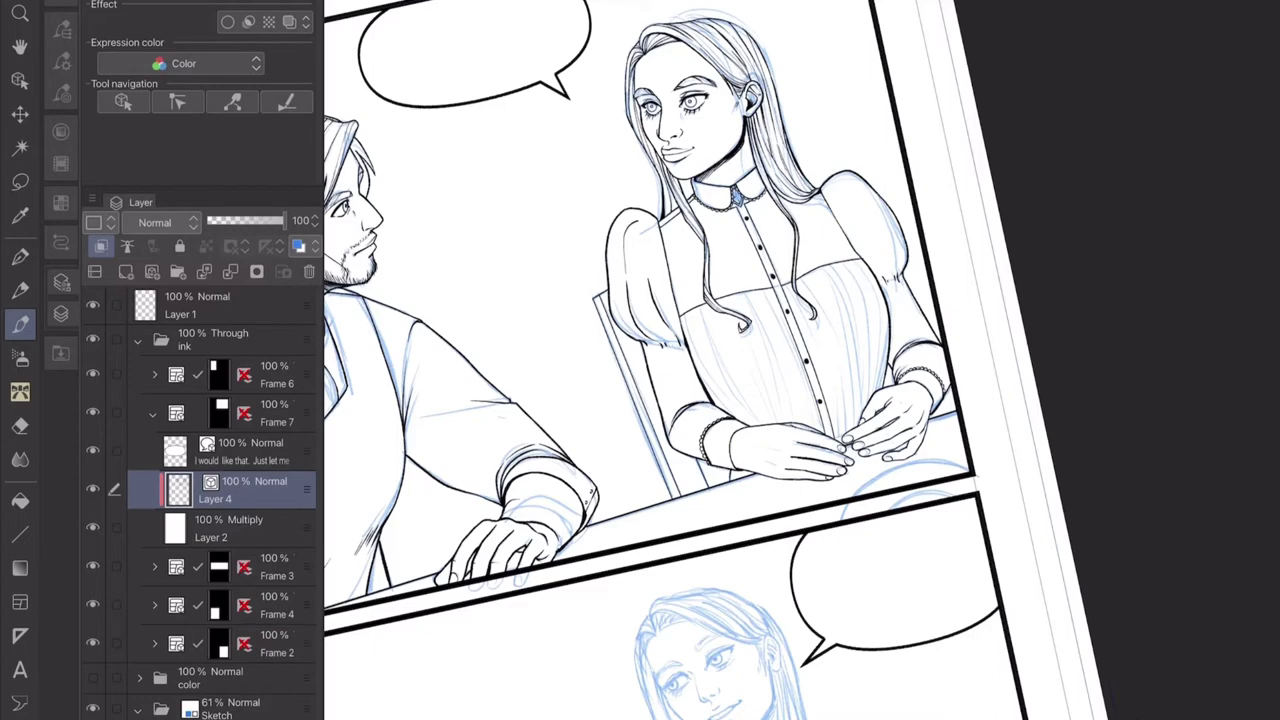
scroll(829, 282, up, 3)
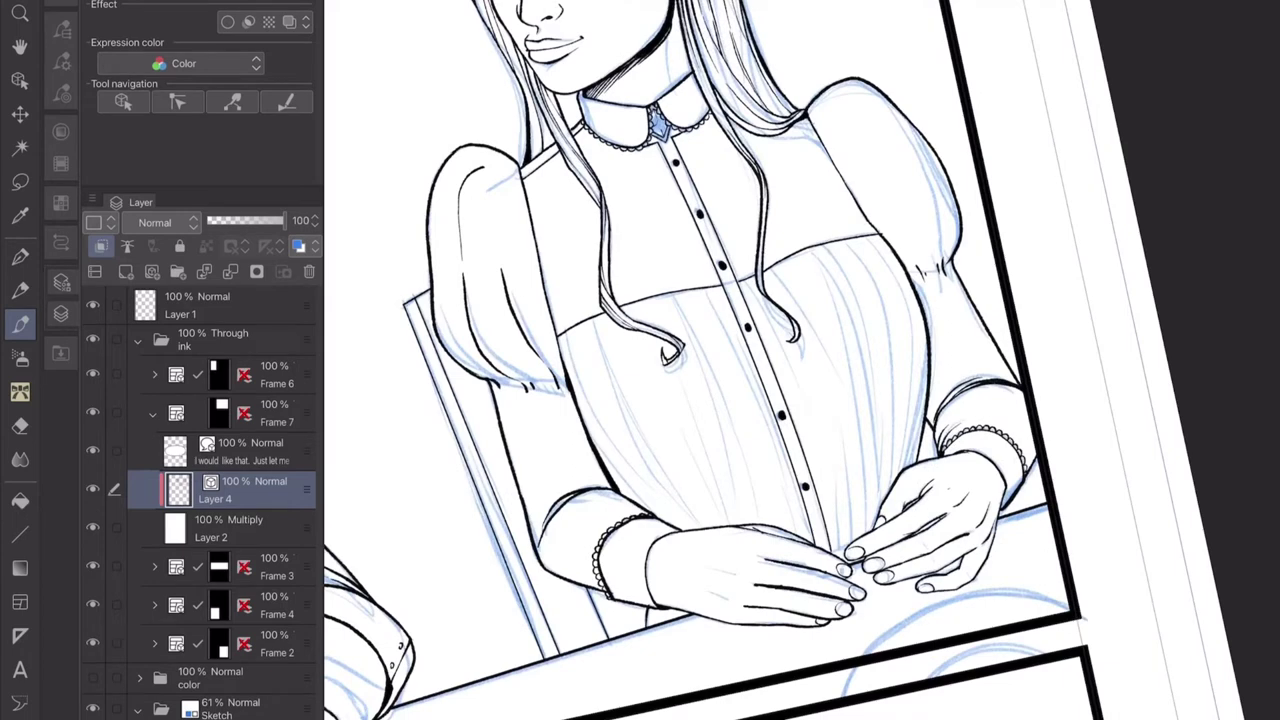
Ink the long curved pleats of the woman's dress from the yoke seam to the hands on a new vector layer.
key(ctrl+shift+n)
drag(590, 305, 625, 500)
drag(660, 300, 700, 525)
mouse_move(720, 280)
mouse_down()
mouse_move(750, 555)
mouse_move(790, 545)
mouse_up()
drag(825, 242, 845, 560)
drag(880, 222, 918, 500)
Erase the pleat lines that overshoot the yoke seam and cross the woman's hair strands.
key(e)
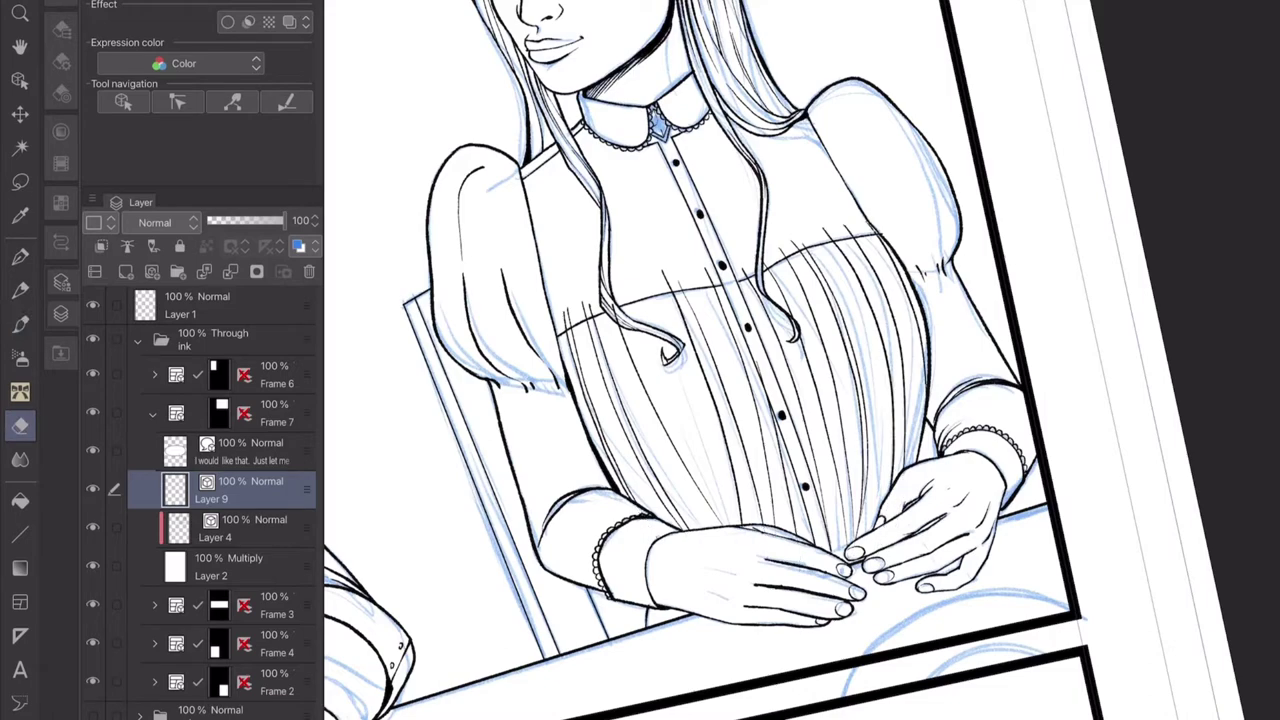
drag(620, 320, 700, 520)
scroll(800, 360, up, 5)
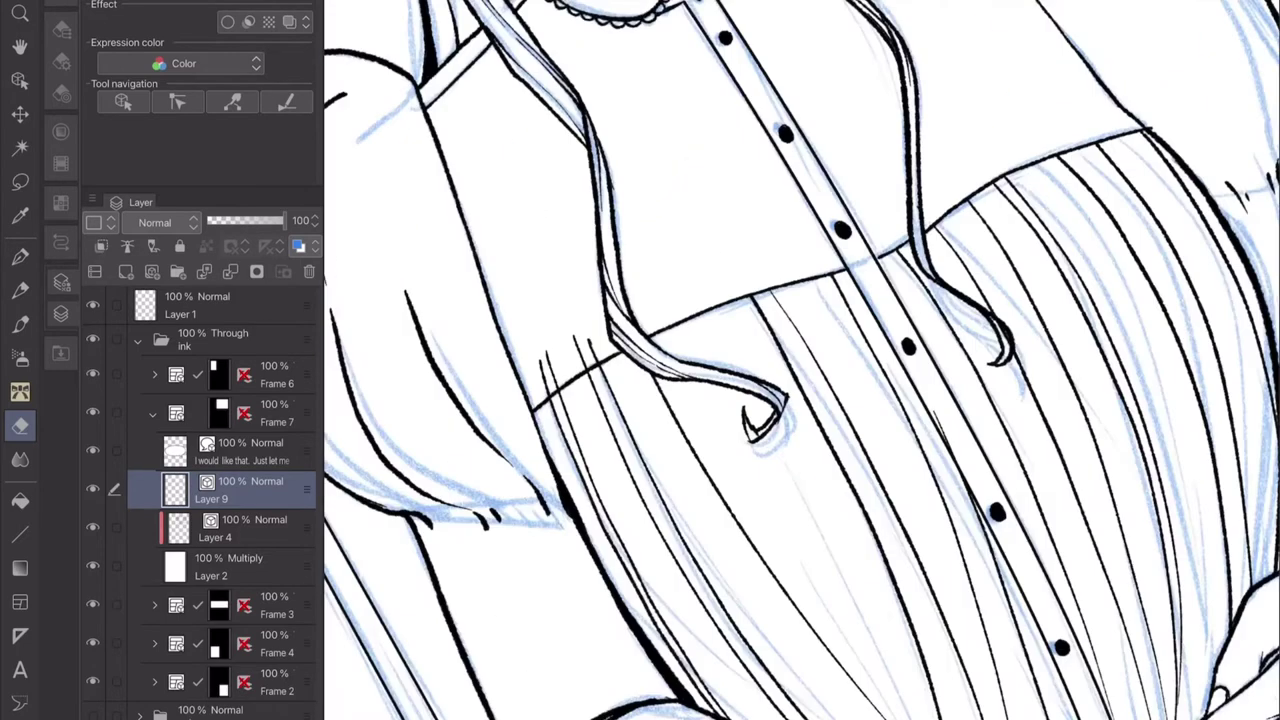
scroll(800, 360, down, 5)
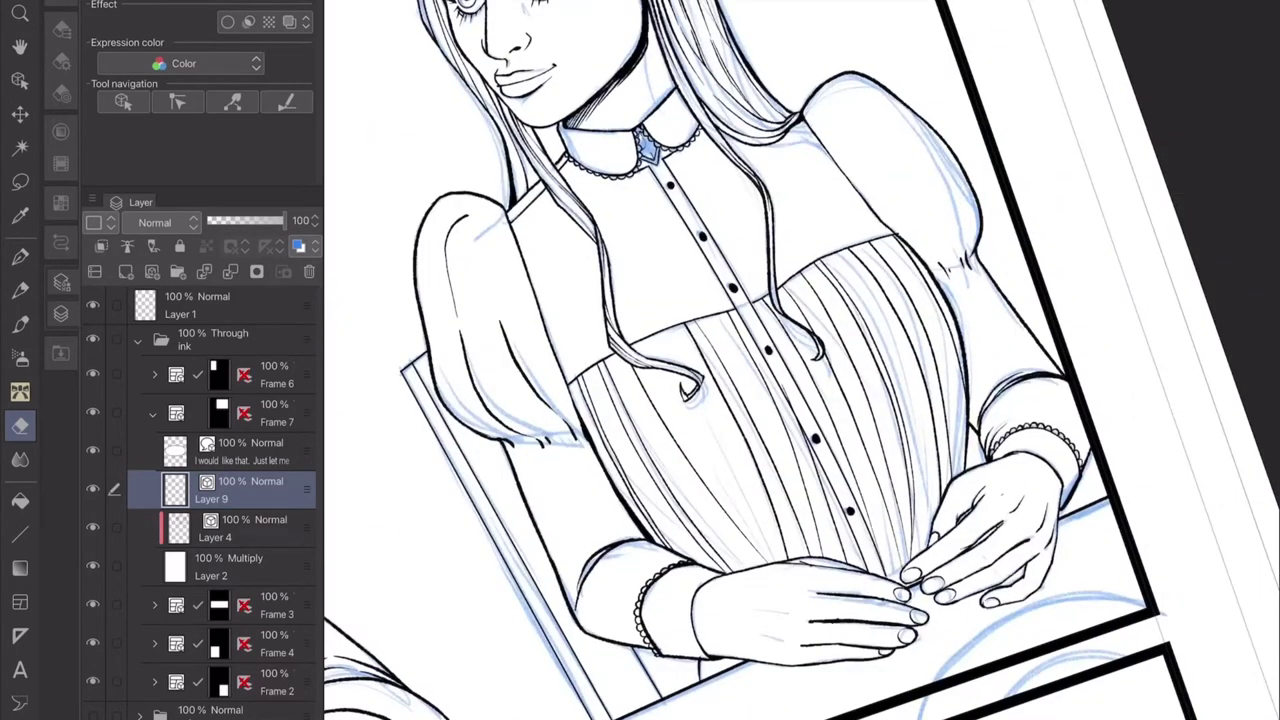
scroll(800, 360, down, 3)
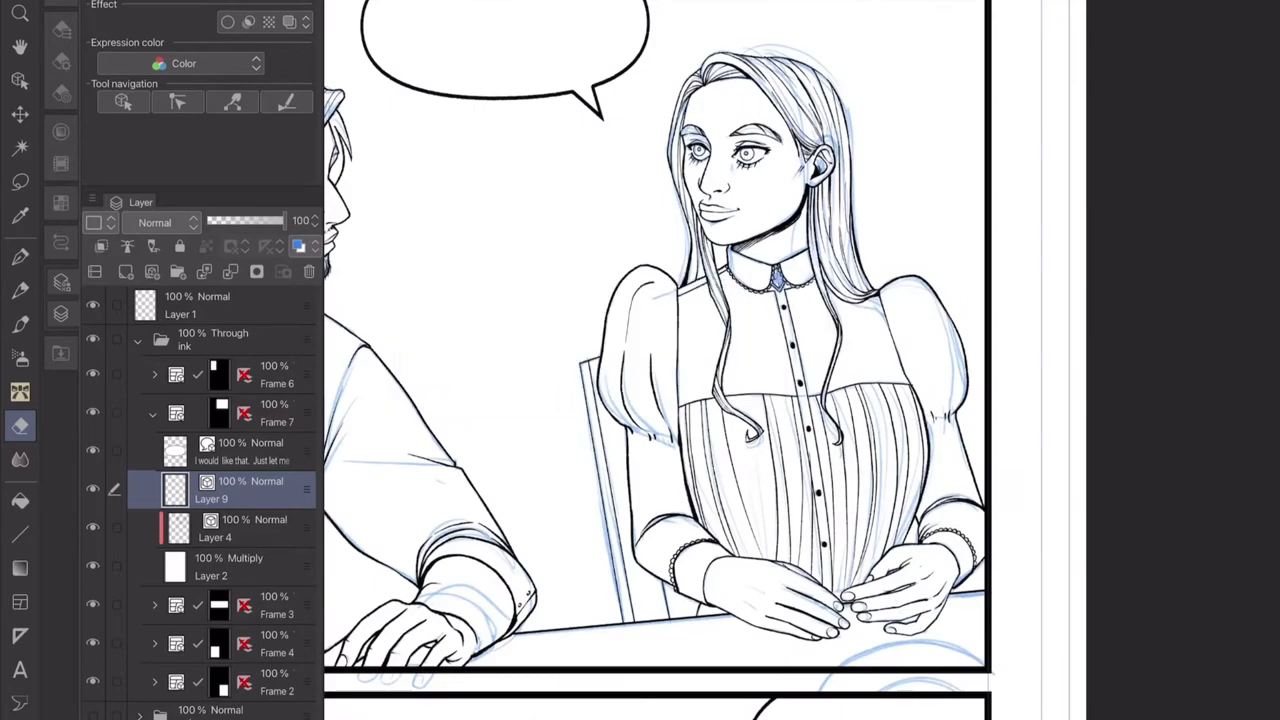
Place the small stripe vector material ストライプ小 from the downloaded materials over Frame 7.
click(61, 352)
drag(260, 290, 570, 300)
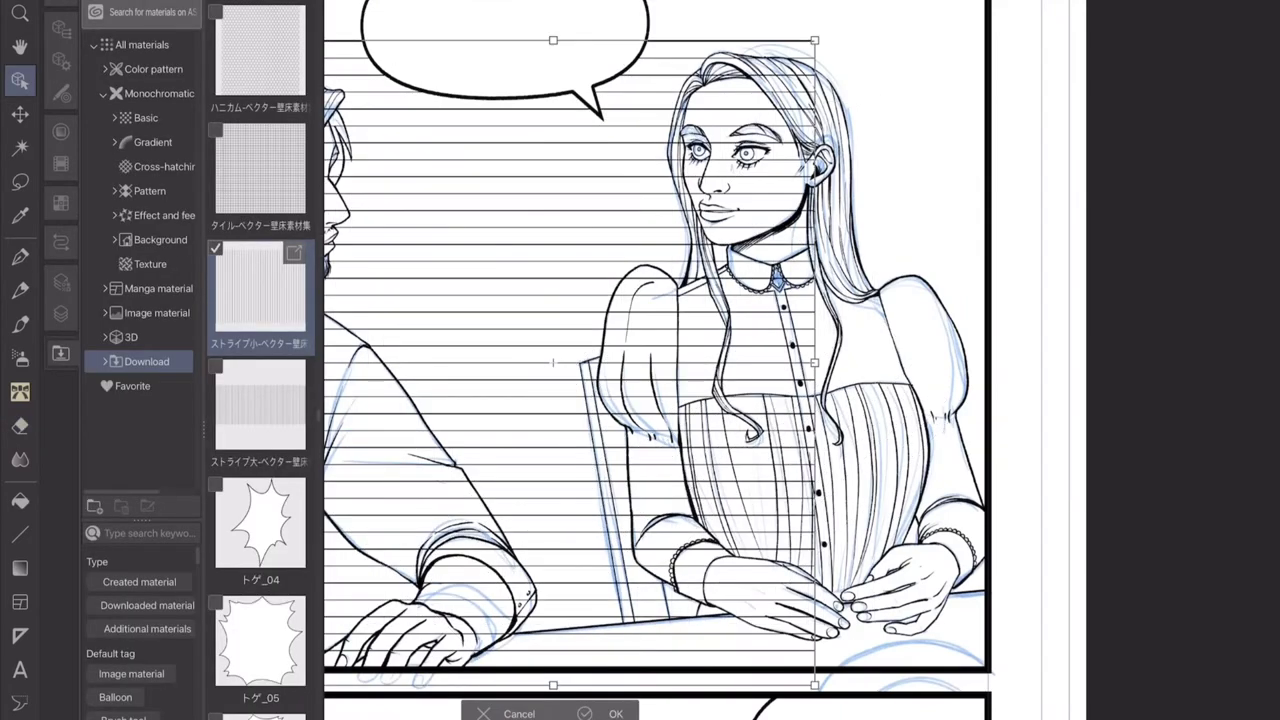
scroll(655, 360, down, 5)
scroll(655, 360, up, 6)
scroll(655, 360, down, 1)
key(Return)
key(F7)
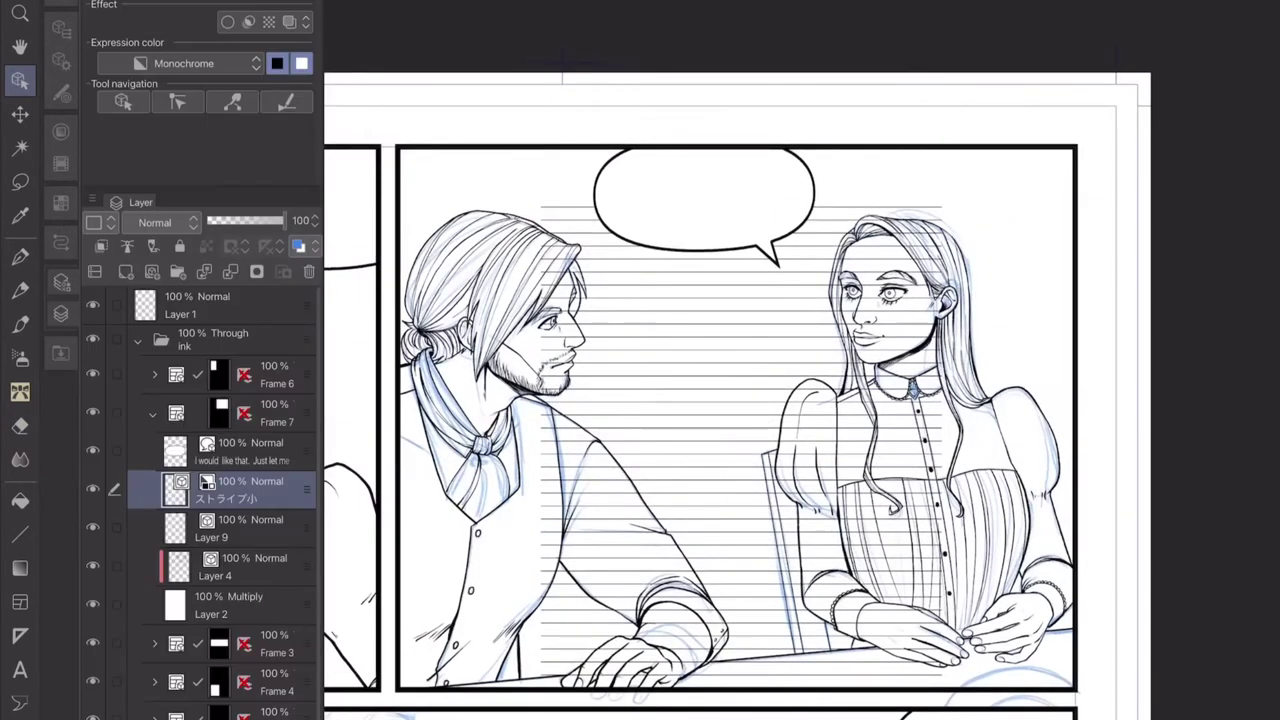
Convert the stripe material to a color vector layer and restyle its lines with an enlarged scalloped lace brush shape.
double_click(250, 488)
click(806, 334)
key(F7)
click(305, 652)
key(Escape)
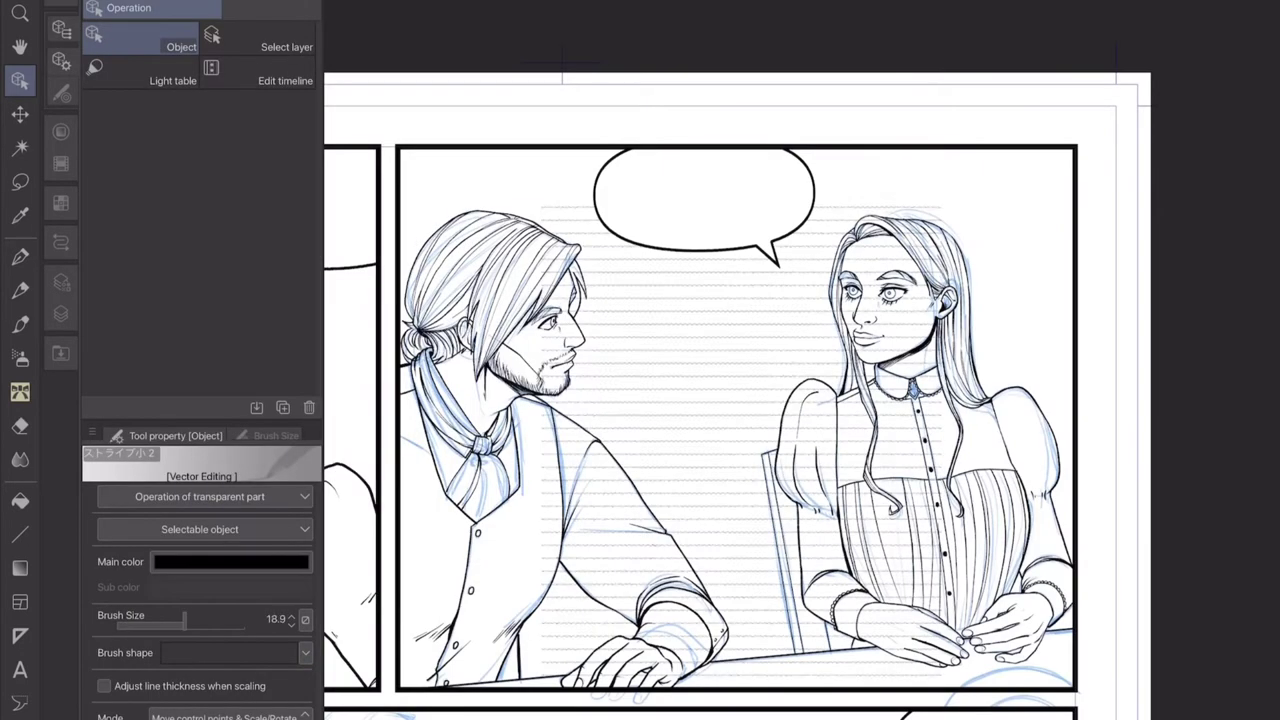
drag(184, 621, 230, 621)
key(F7)
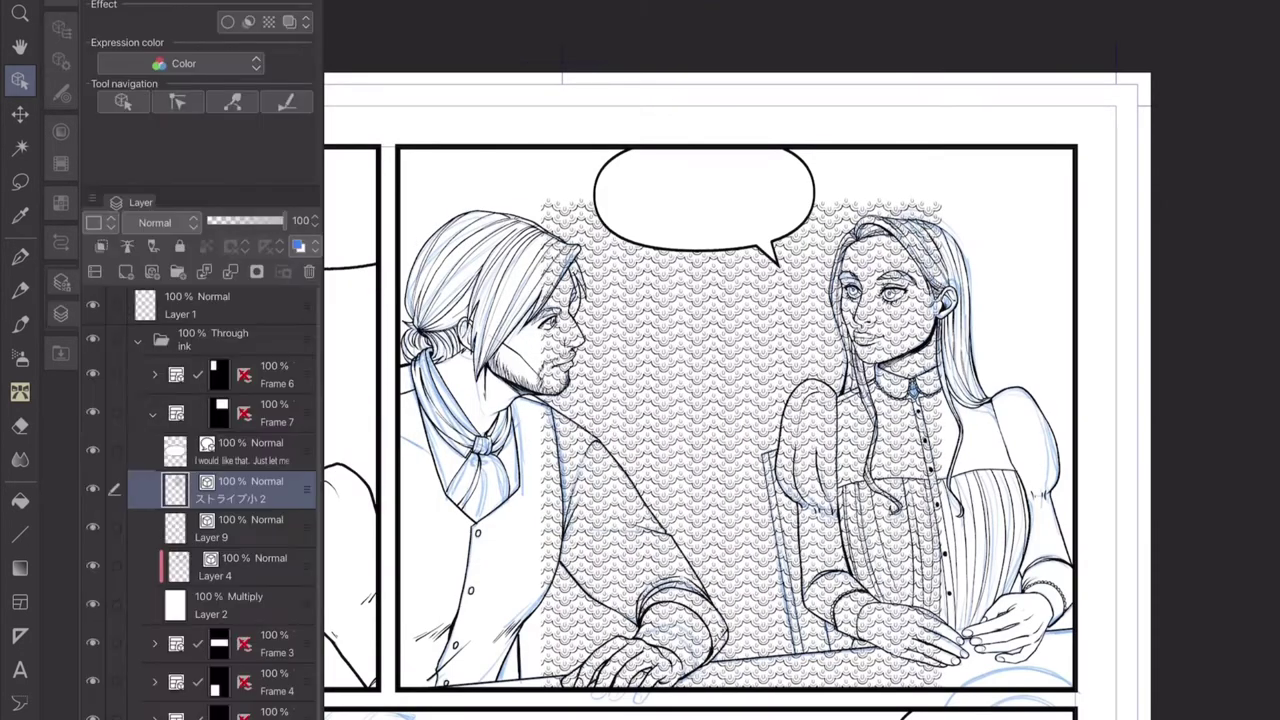
Hide the speech balloon and line art layers of Frame 7 and move the lace rows higher in the frame.
click(92, 450)
click(92, 527)
click(92, 565)
click(740, 440)
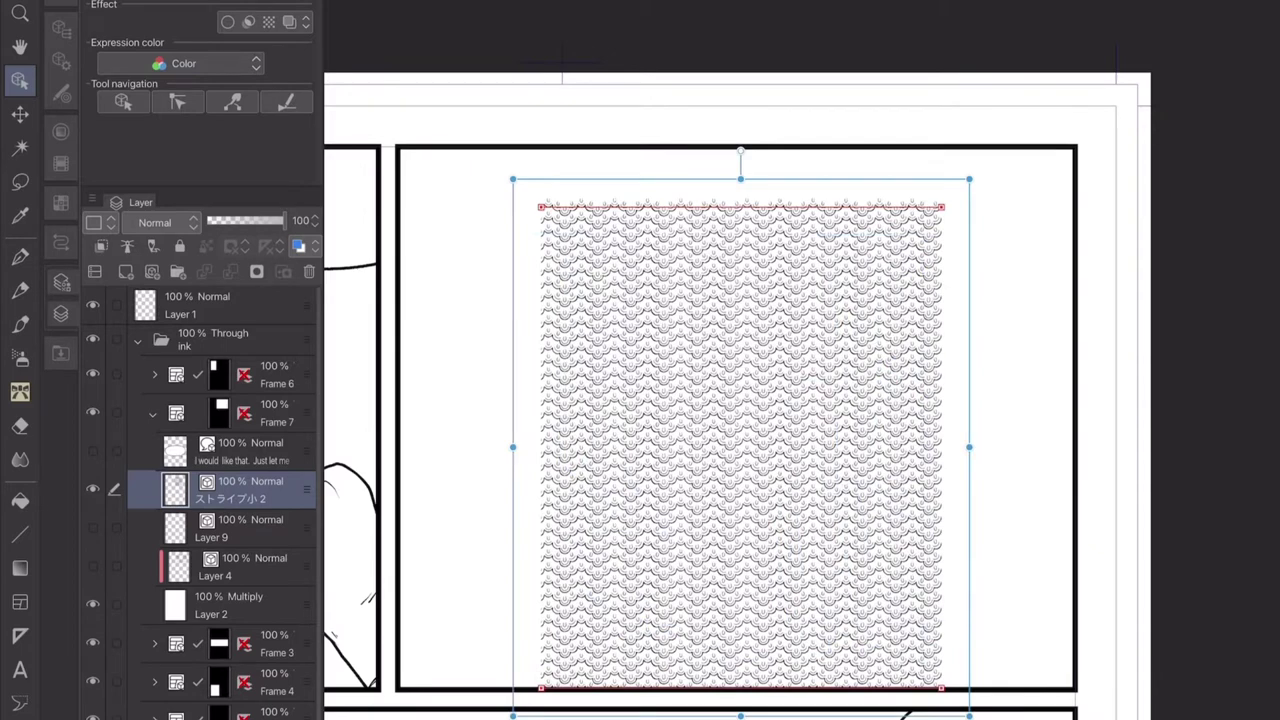
drag(857, 445, 857, 412)
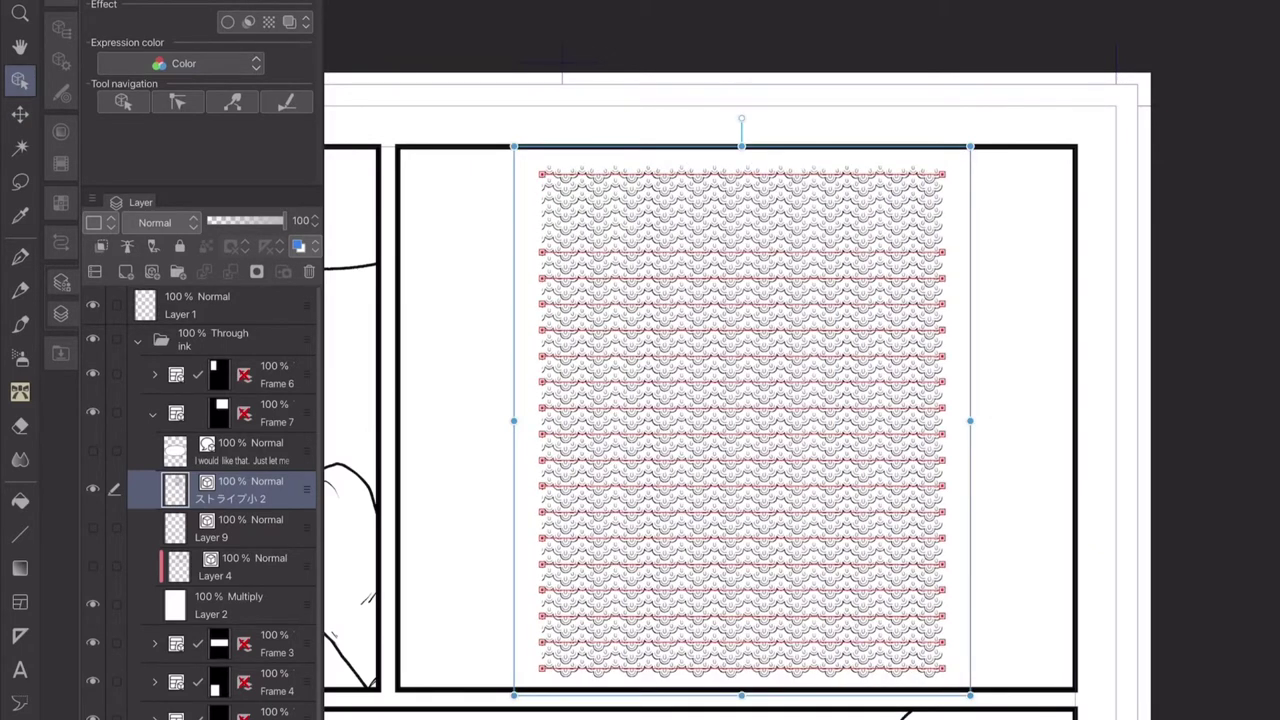
Shift every other lace row right by about half a motif so the scallops interlock.
key(Right)
key(Right)
key(Right)
key(Right)
key(Right)
key(Right)
key(Right)
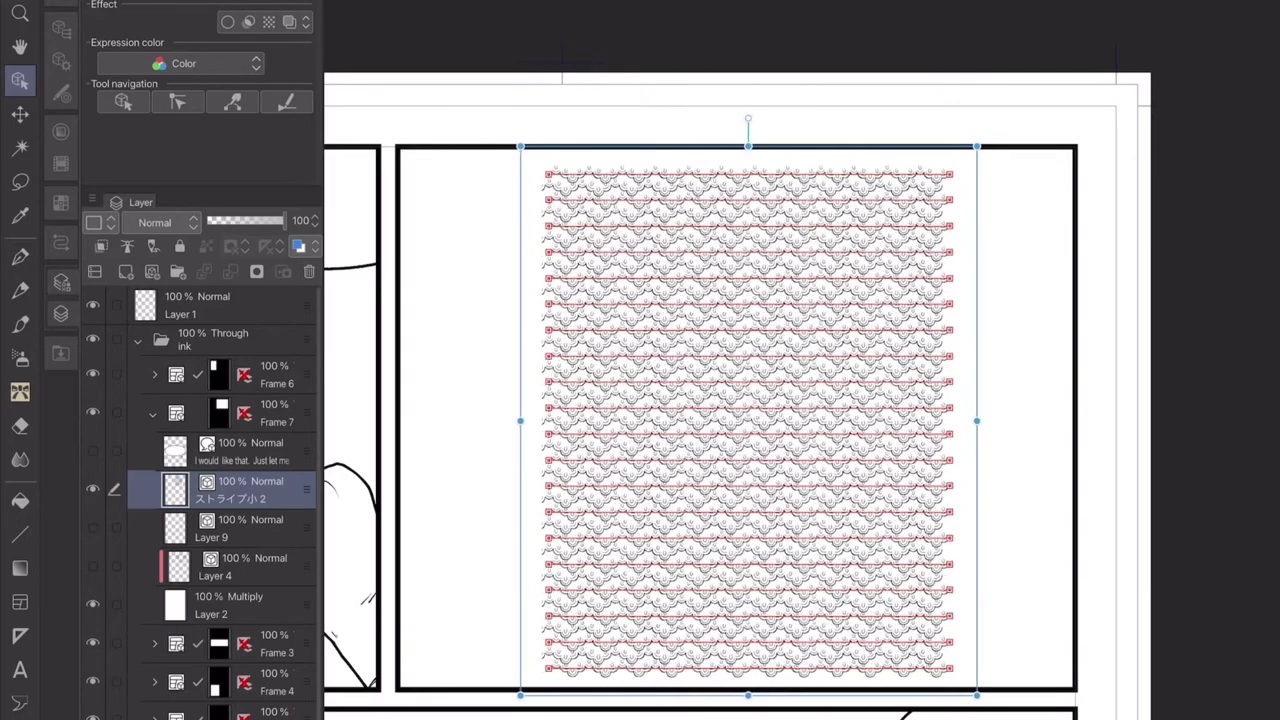
key(Right)
key(Right)
key(Right)
key(Right)
key(Right)
key(Right)
key(Right)
key(Right)
key(Right)
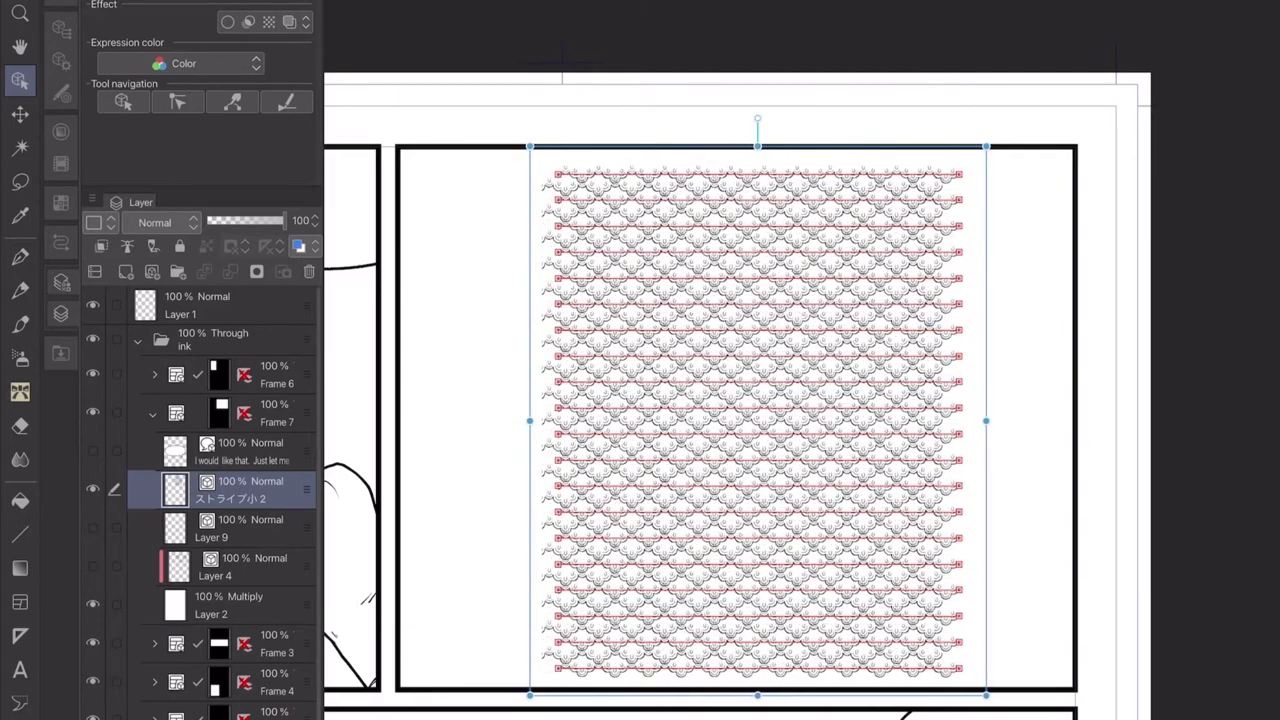
Reduce the brush size of the alternate lace rows to 125.
scroll(760, 400, down, 5)
key(Return)
scroll(760, 400, up, 5)
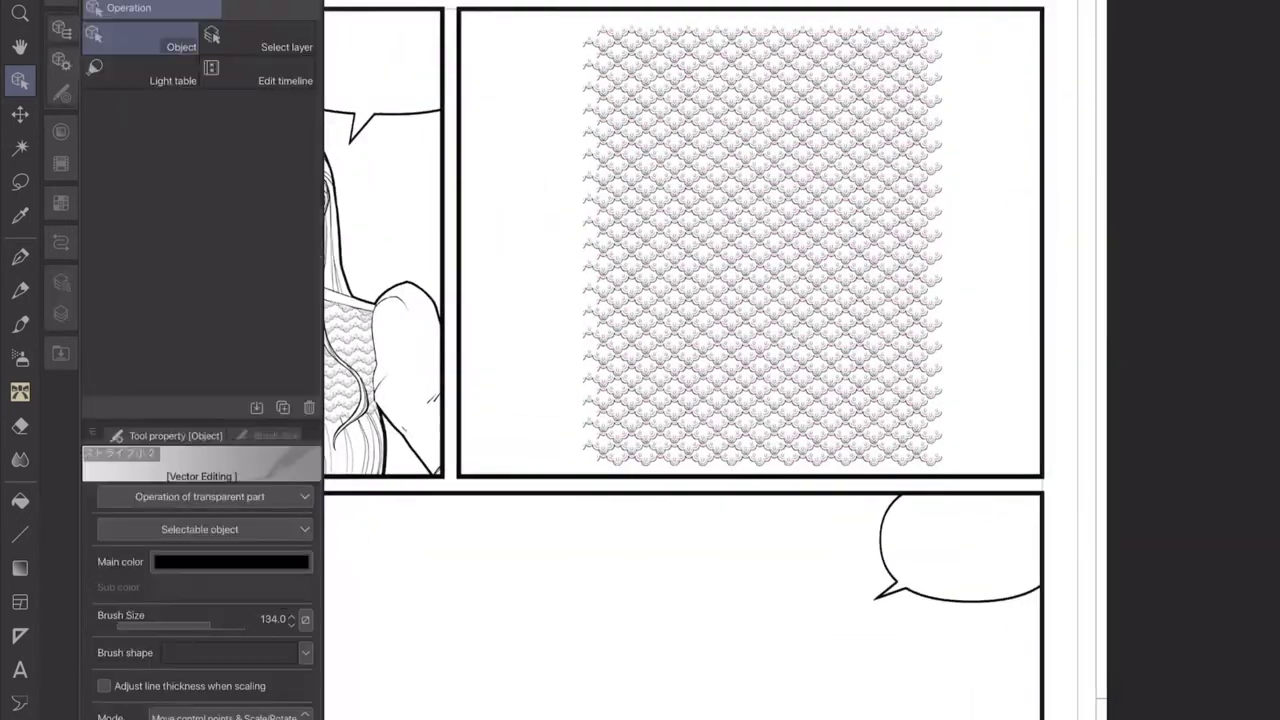
key(bracketleft)
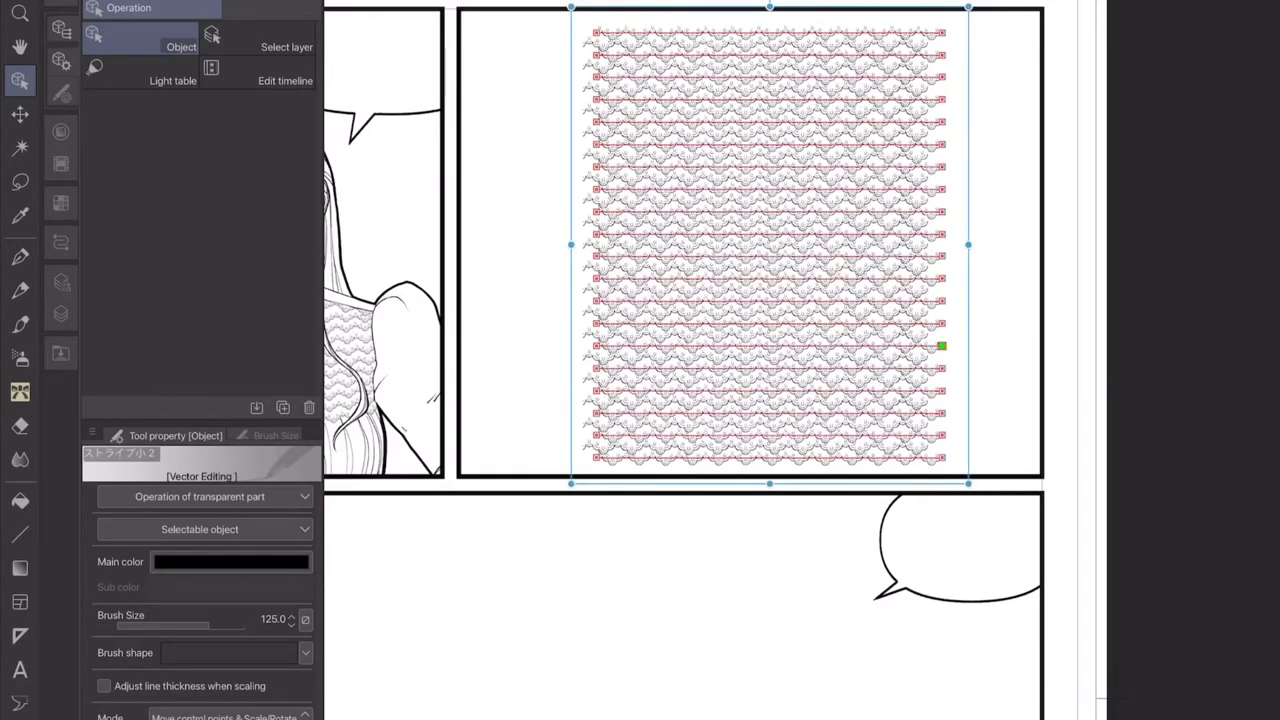
Reselect the alternate lace rows and nudge them into alignment with the neighbouring rows.
click(770, 455)
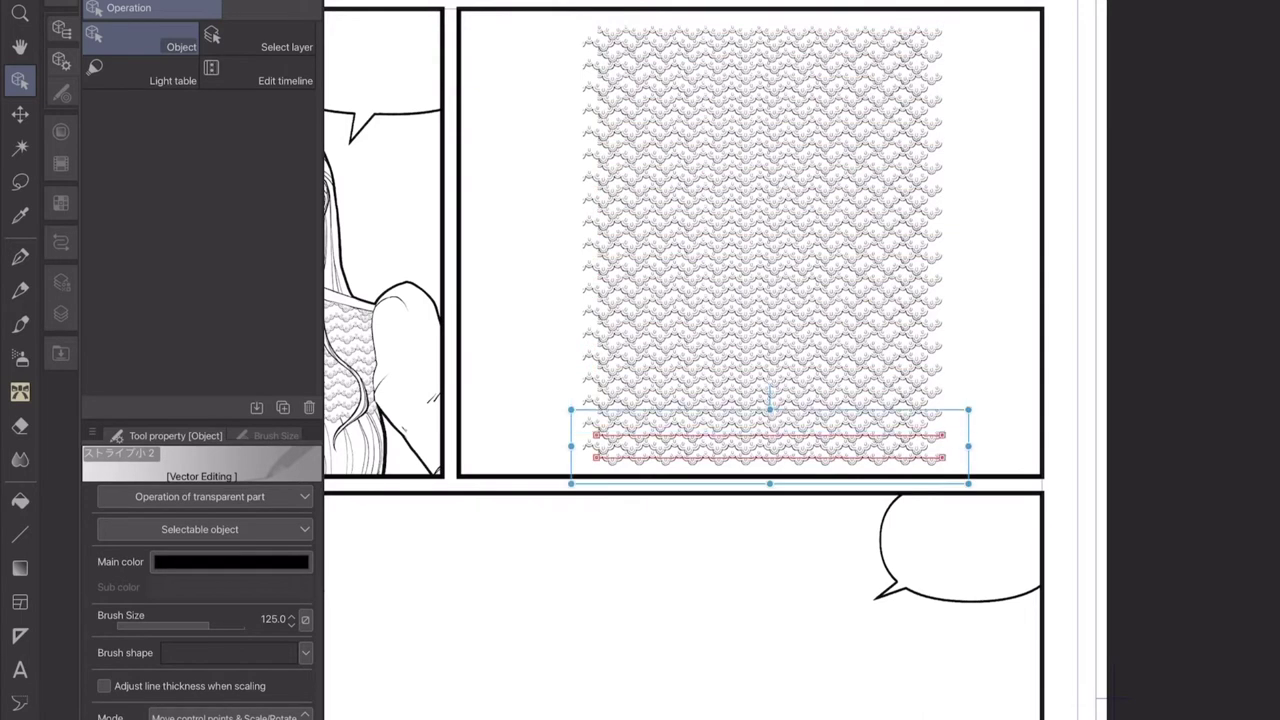
click(770, 245)
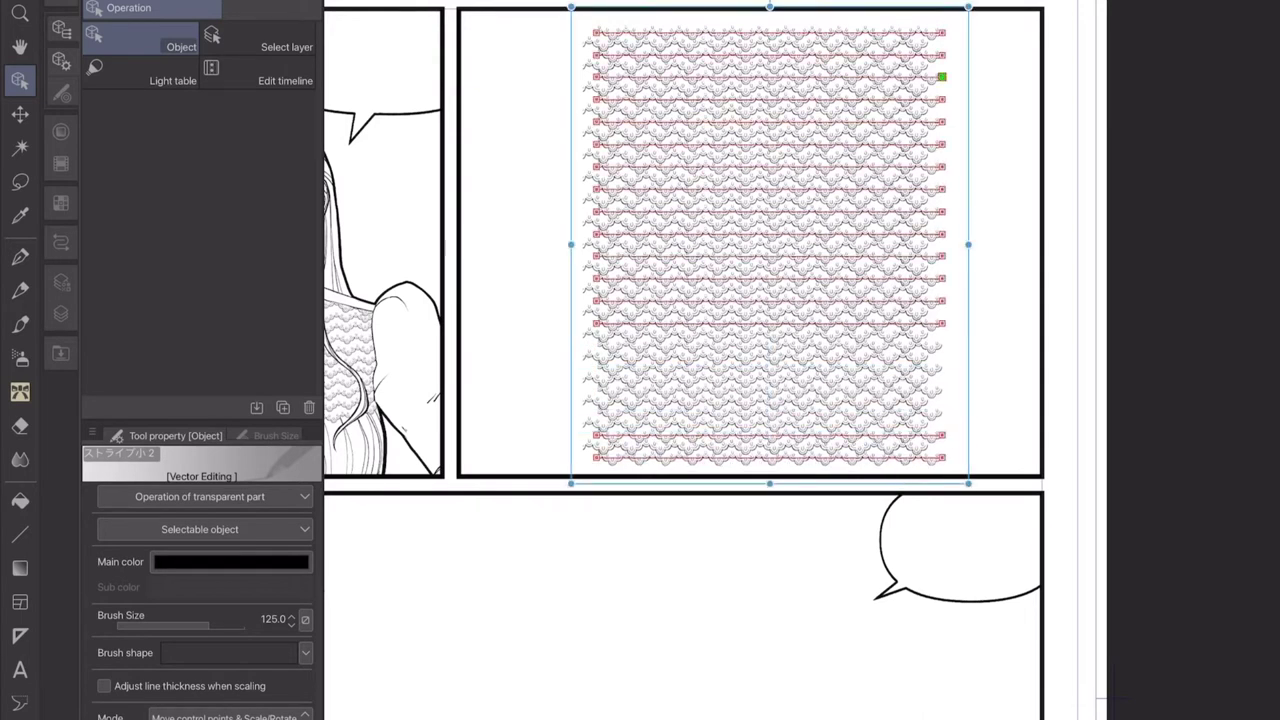
drag(968, 244, 970, 244)
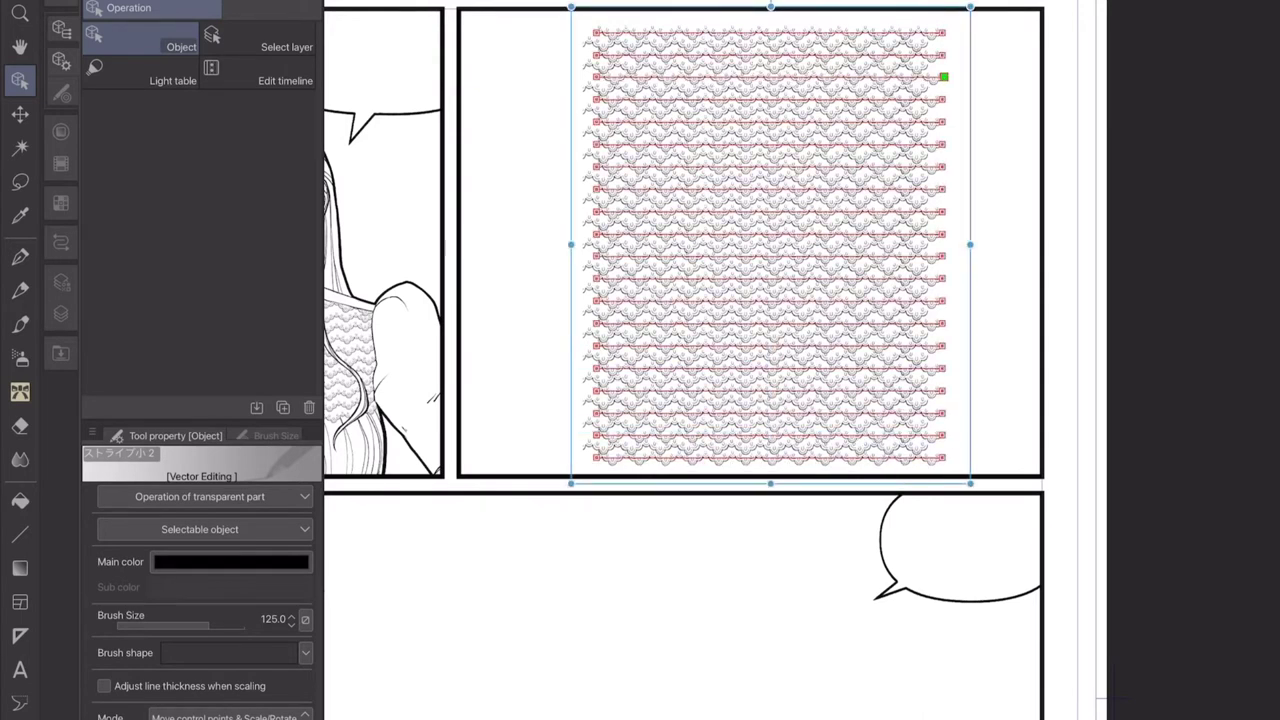
click(700, 600)
click(770, 245)
drag(770, 245, 765, 245)
Fine-tune the lace rows' brush size and switch visibility from the lace layer back to the line art layers.
scroll(929, 83, up, 2)
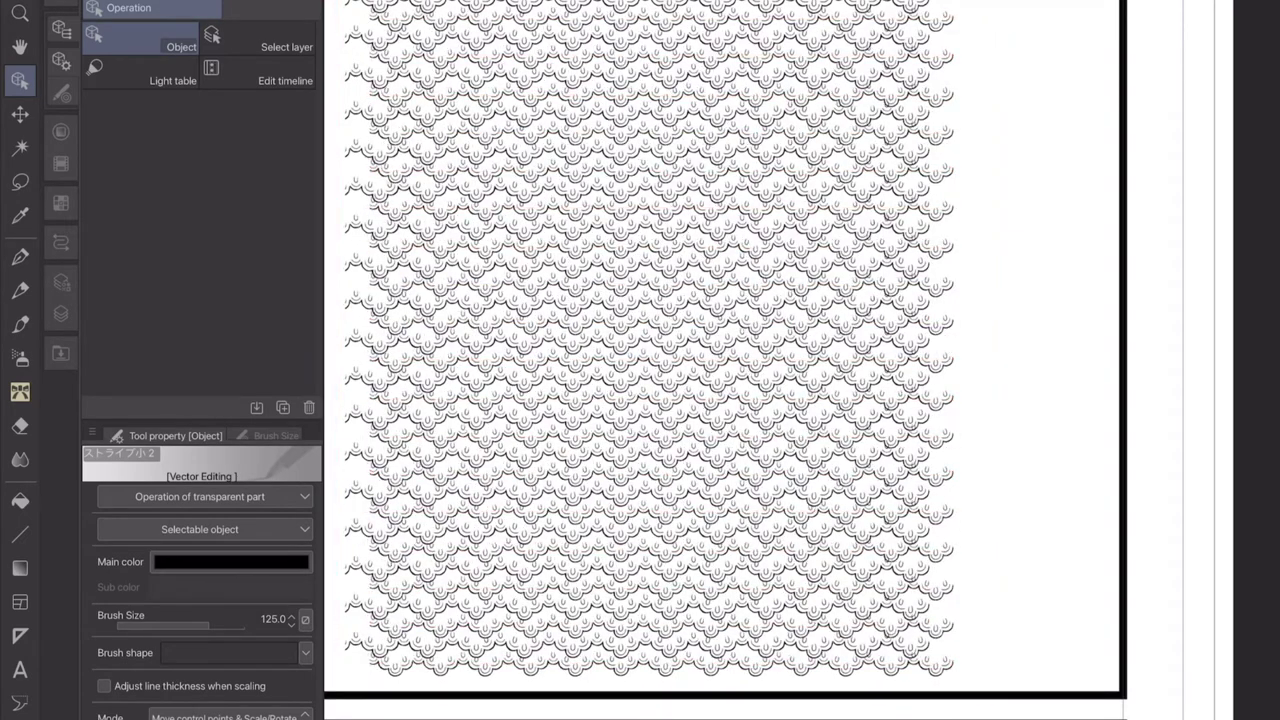
drag(209, 625, 205, 625)
key(ctrl+minus)
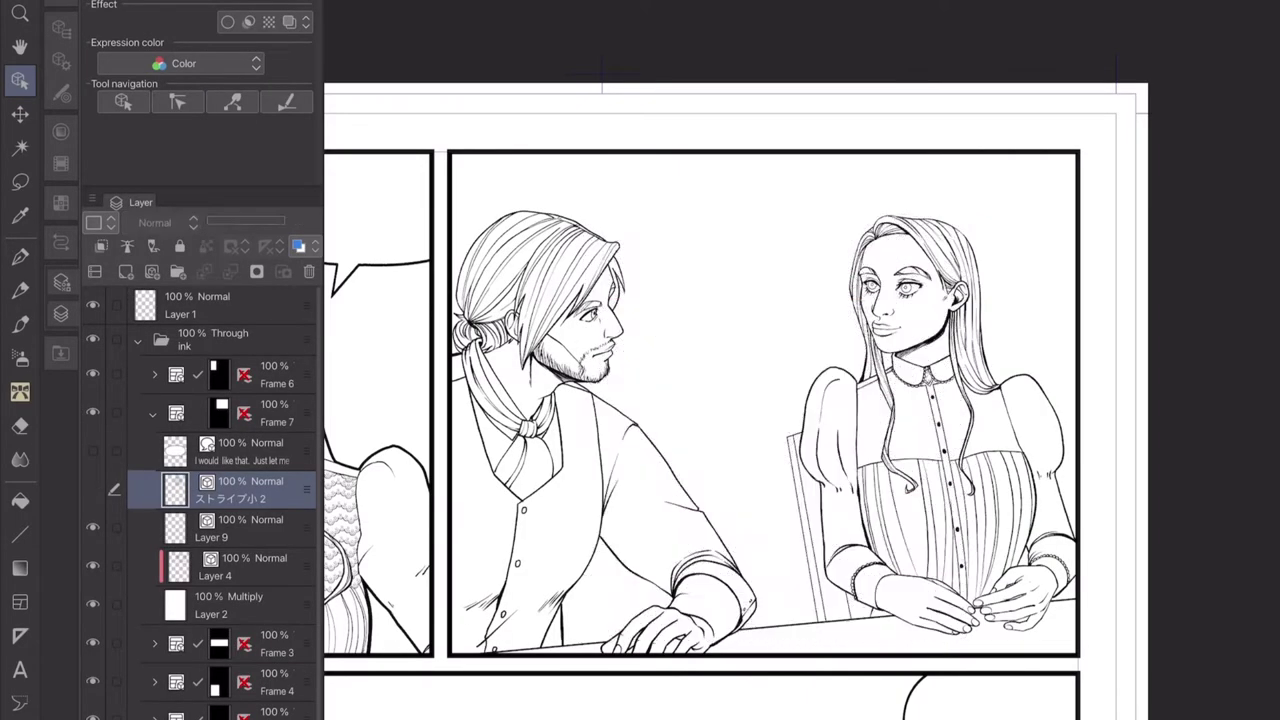
Select the blank yoke areas of the woman's bodice in Frame 7 with Auto select.
key(ctrl+t)
drag(880, 420, 1048, 539)
key(Escape)
key(w)
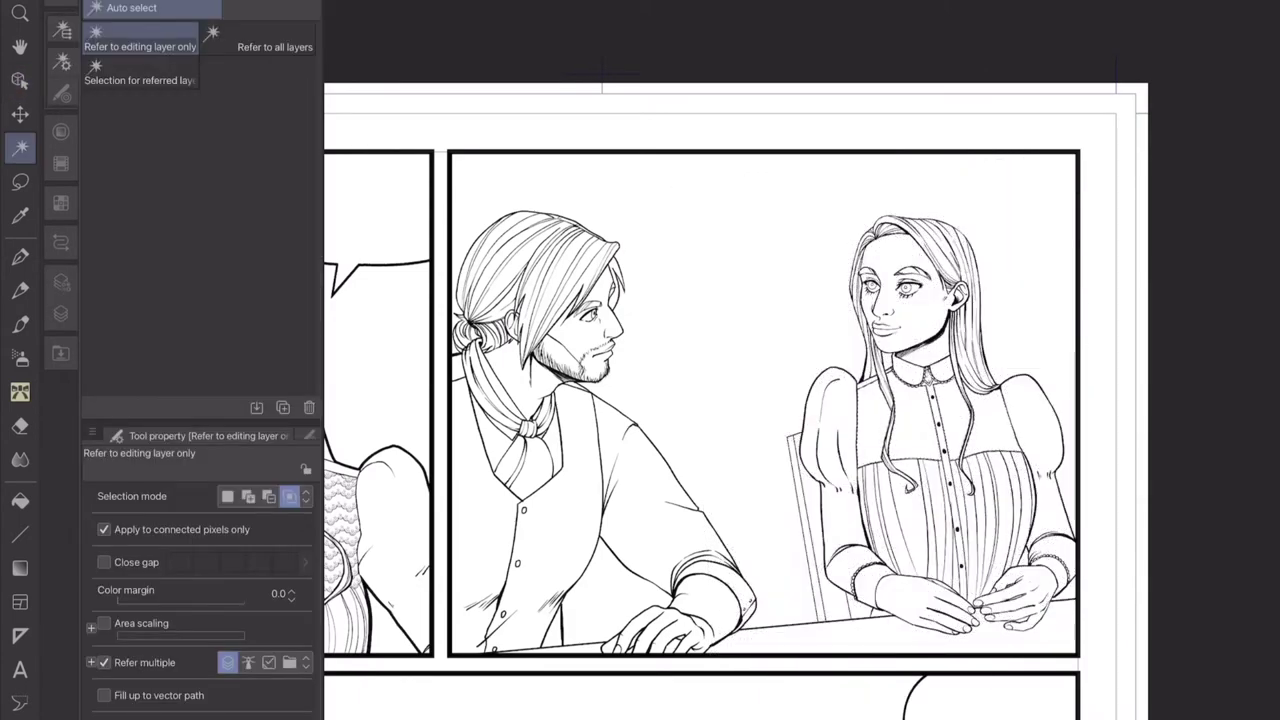
scroll(926, 483, up, 5)
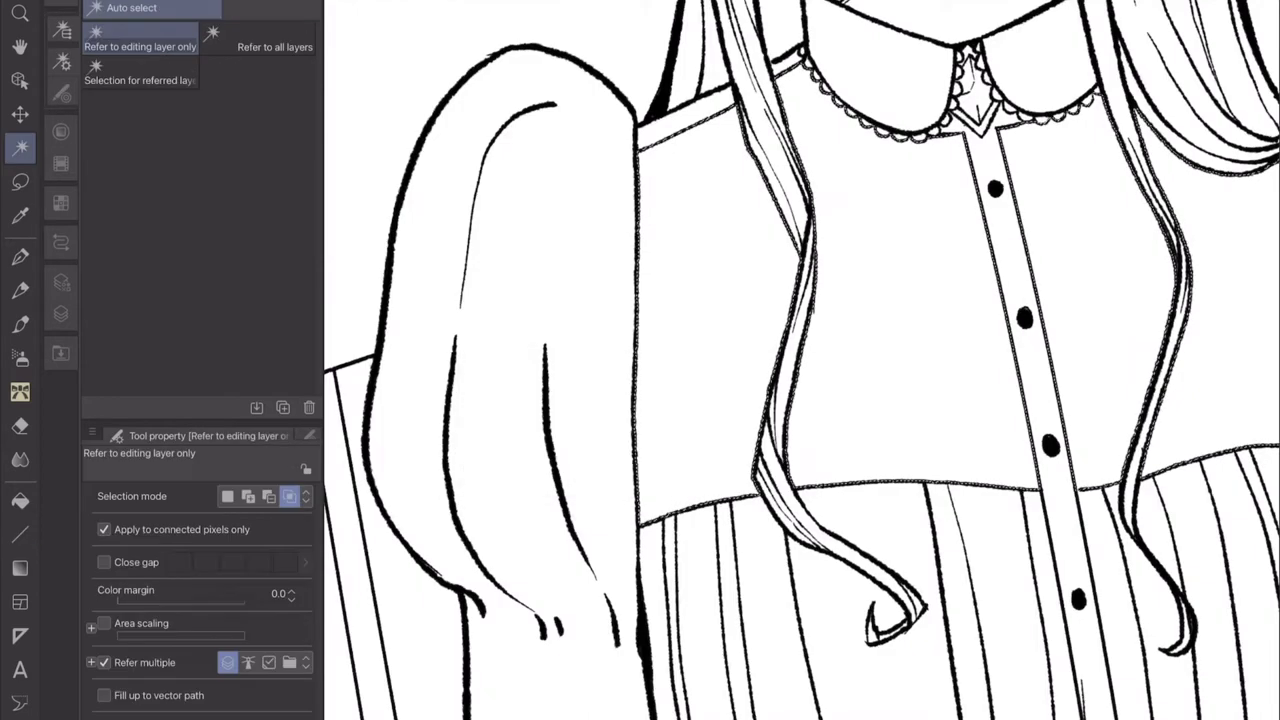
Extend the selection with the Lasso slightly below the yoke seam on both sides of the button placket, leaving out the hair strands.
key(m)
mouse_move(640, 555)
mouse_down()
mouse_move(704, 522)
mouse_move(760, 518)
mouse_up()
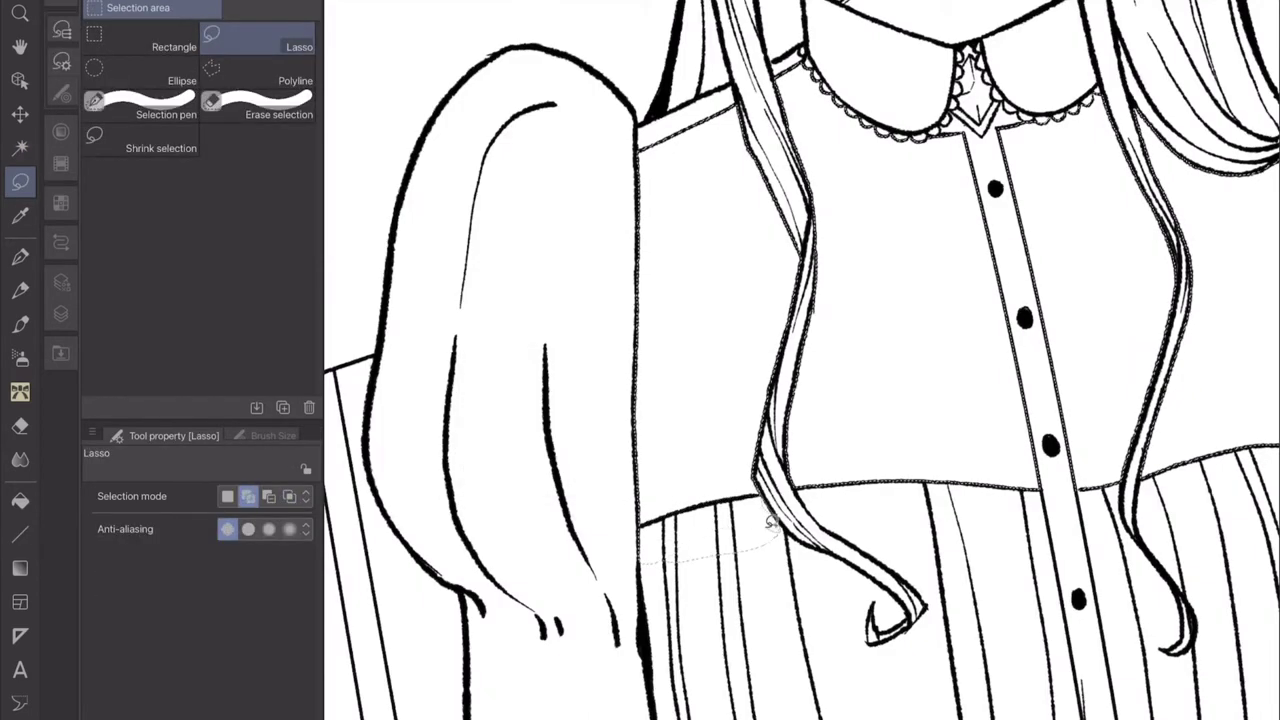
drag(889, 489, 1040, 520)
scroll(935, 485, up, 3)
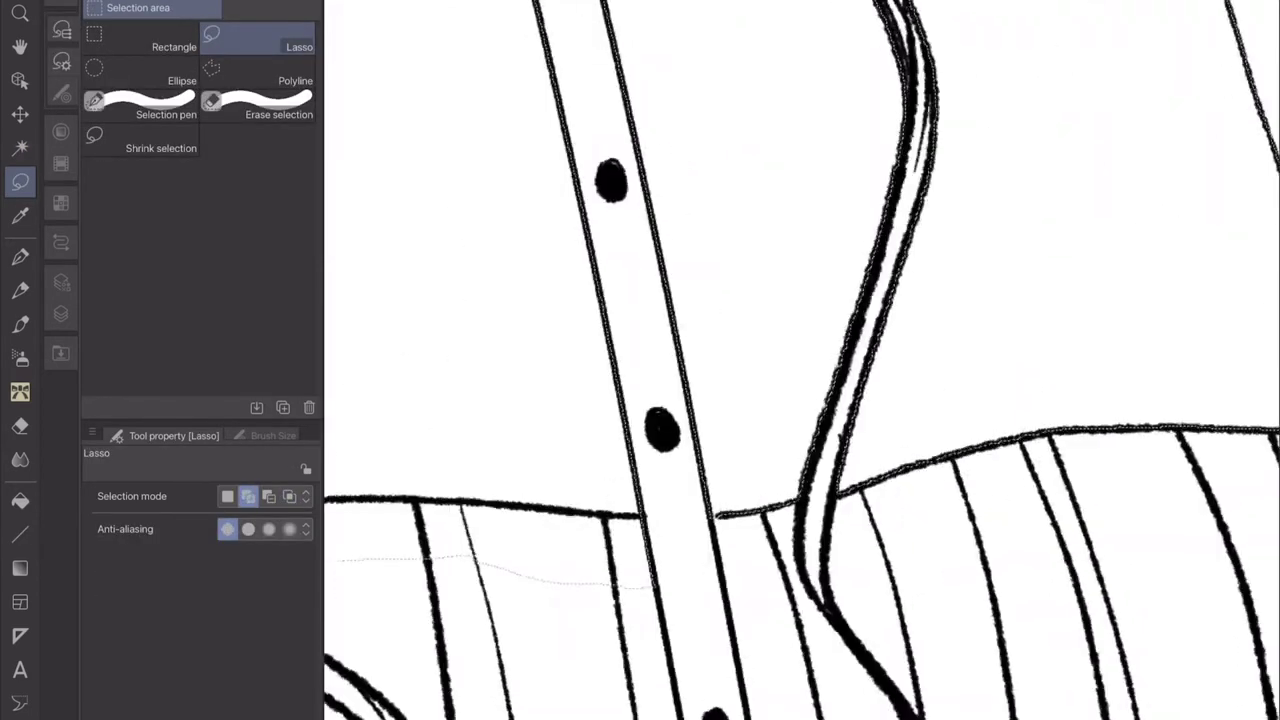
mouse_move(760, 555)
mouse_down()
mouse_move(771, 569)
mouse_move(940, 537)
mouse_up()
scroll(940, 537, up, 2)
drag(795, 488, 1065, 493)
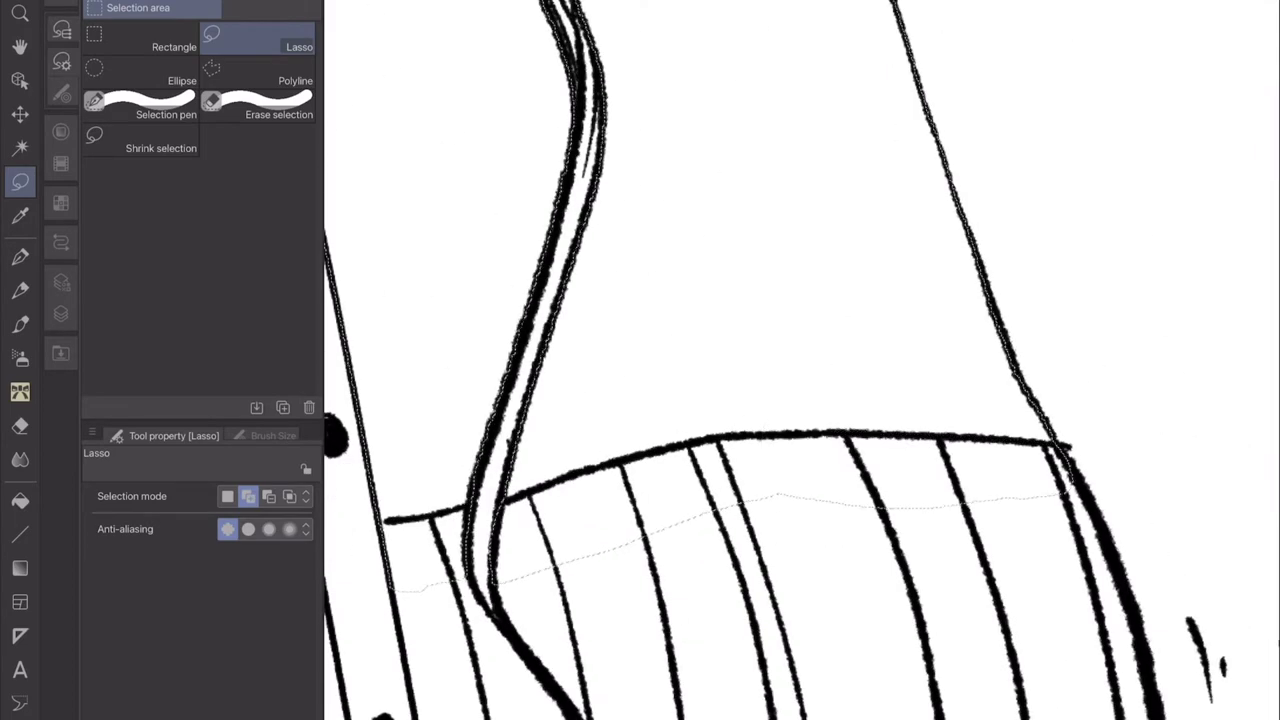
mouse_move(490, 580)
mouse_down()
mouse_move(495, 470)
mouse_move(491, 571)
mouse_up()
scroll(800, 360, down, 5)
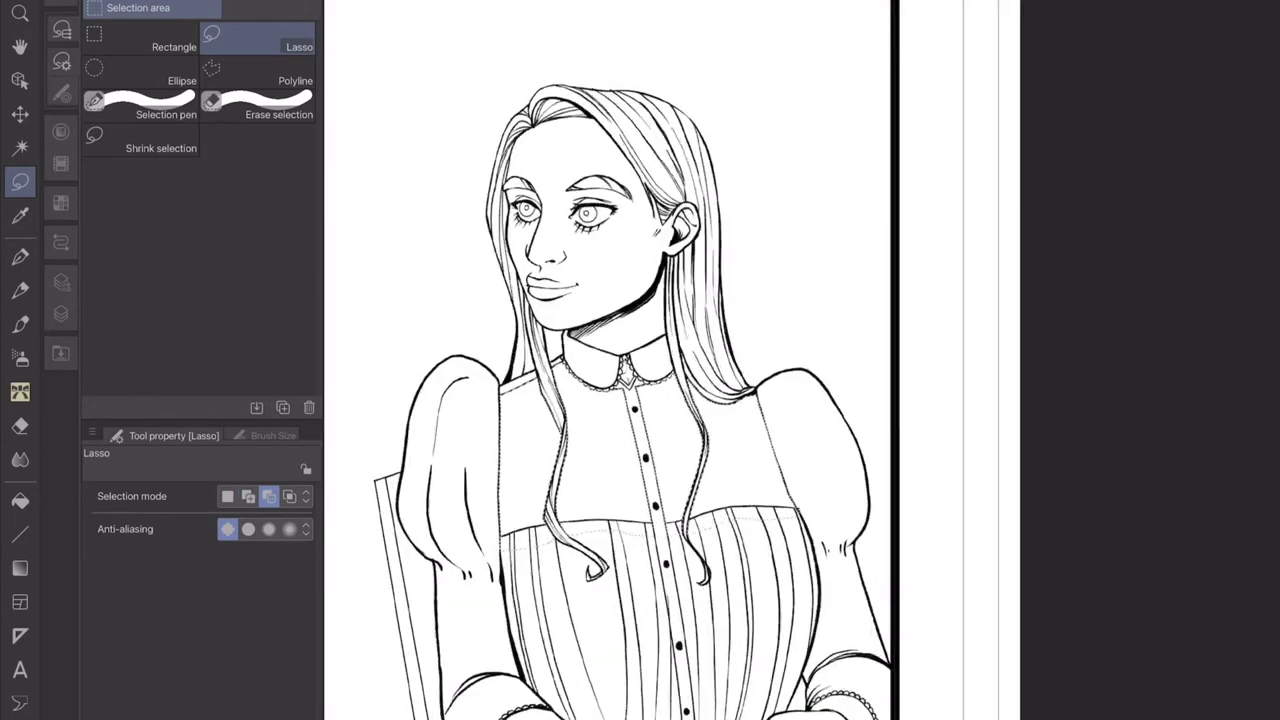
Show the lace layer and mask it to the selected yoke area.
click(61, 282)
right_click(230, 489)
right_click(195, 489)
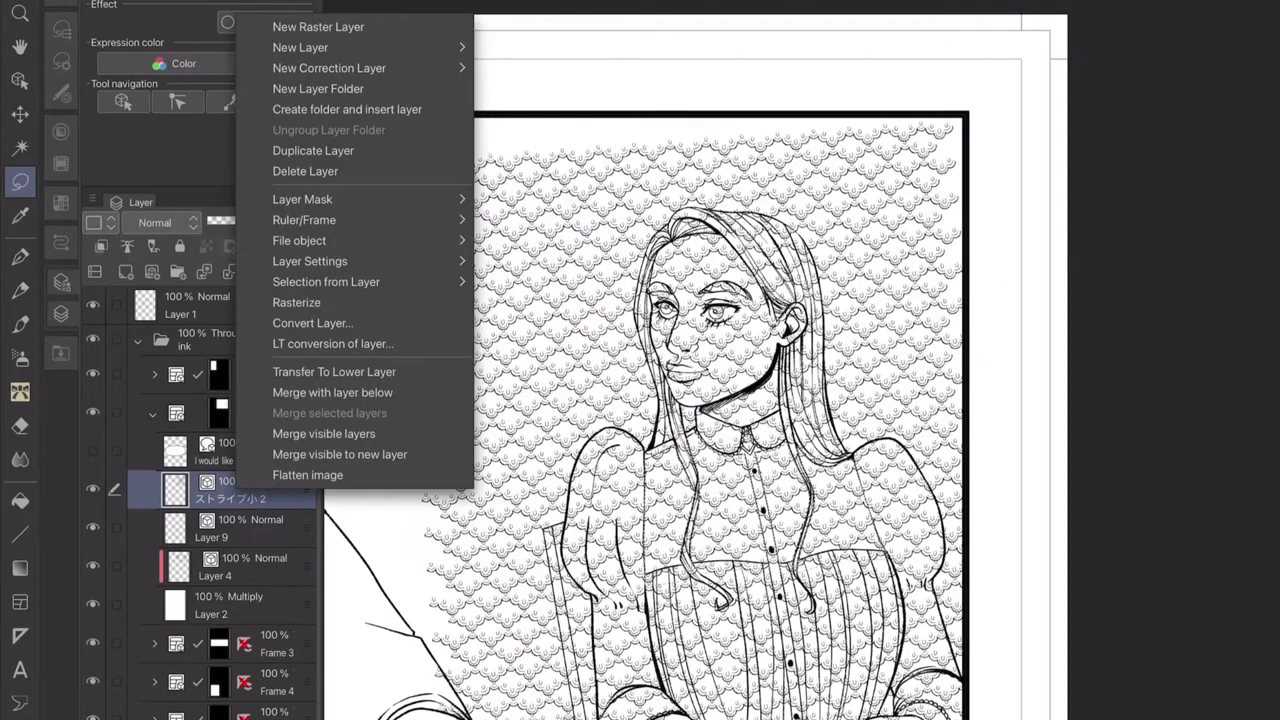
key(Escape)
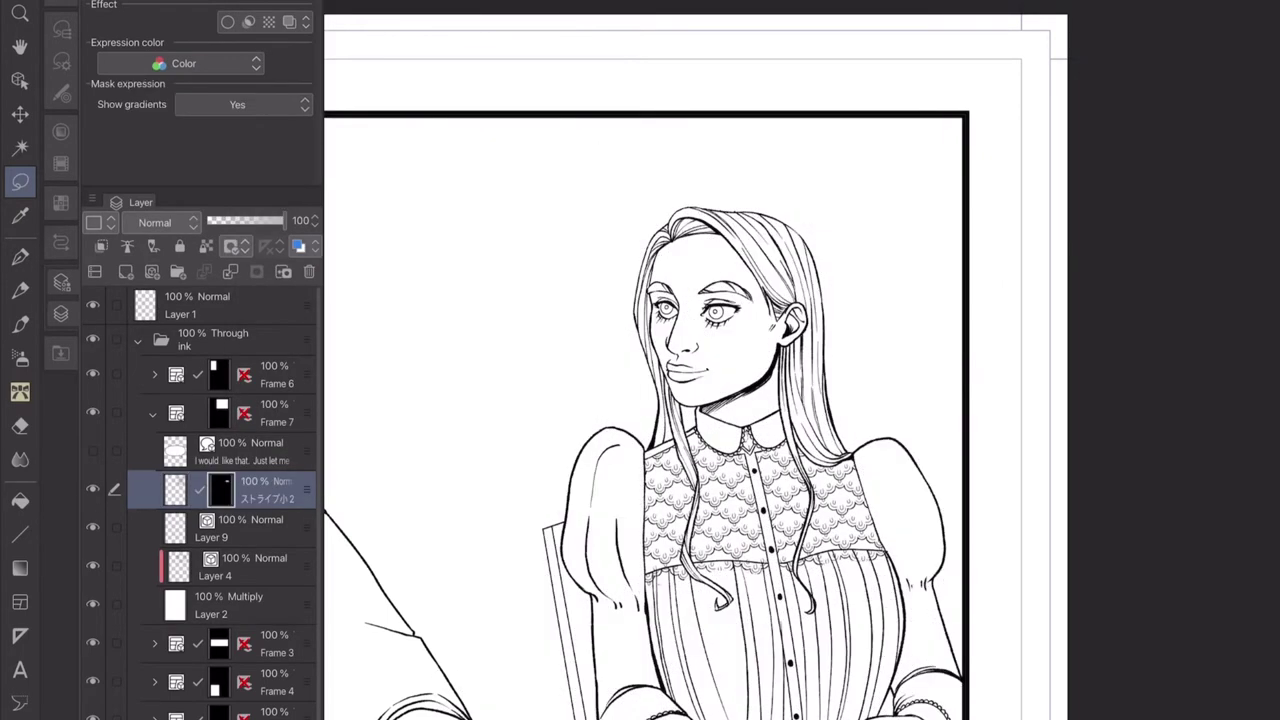
Try to scale the lace pattern down while its layer mask is still linked.
scroll(700, 400, down, 3)
scroll(640, 300, up, 5)
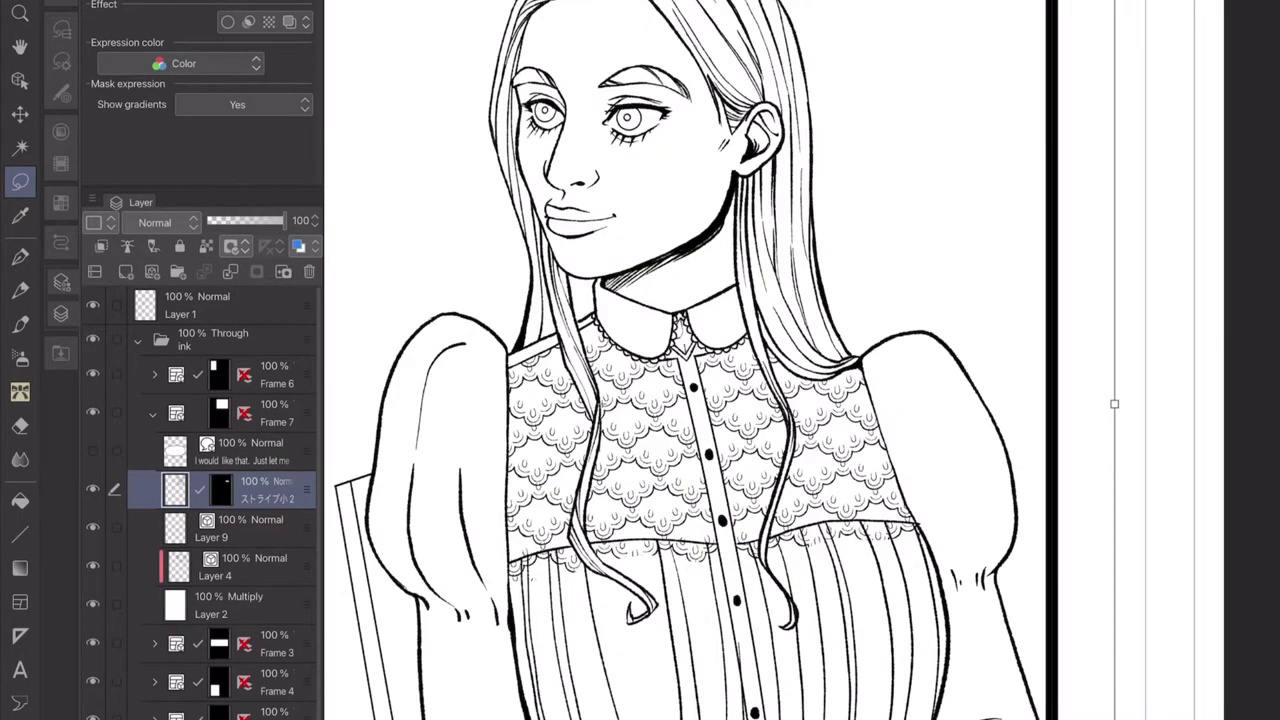
drag(1114, 403, 1075, 403)
scroll(700, 400, down, 3)
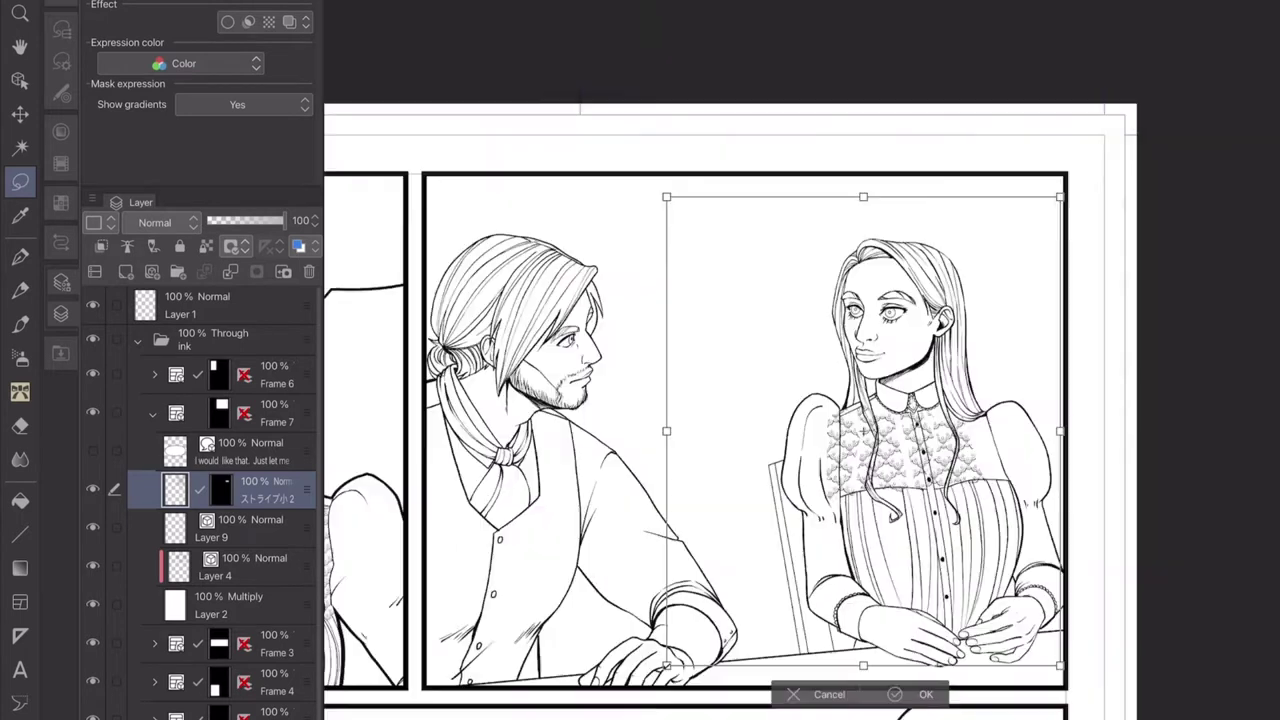
click(913, 694)
Unlink the lace layer from its mask and scale the lace pattern down inside the yoke.
right_click(218, 492)
right_click(218, 492)
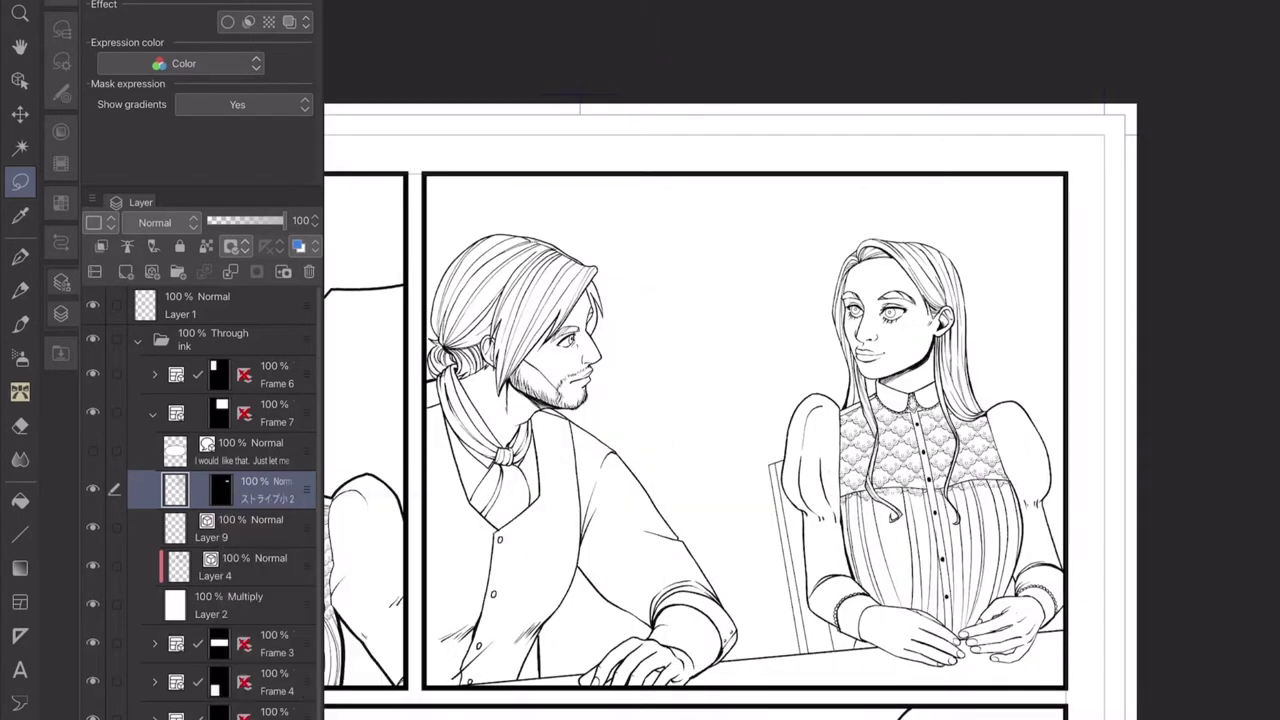
key(ctrl+t)
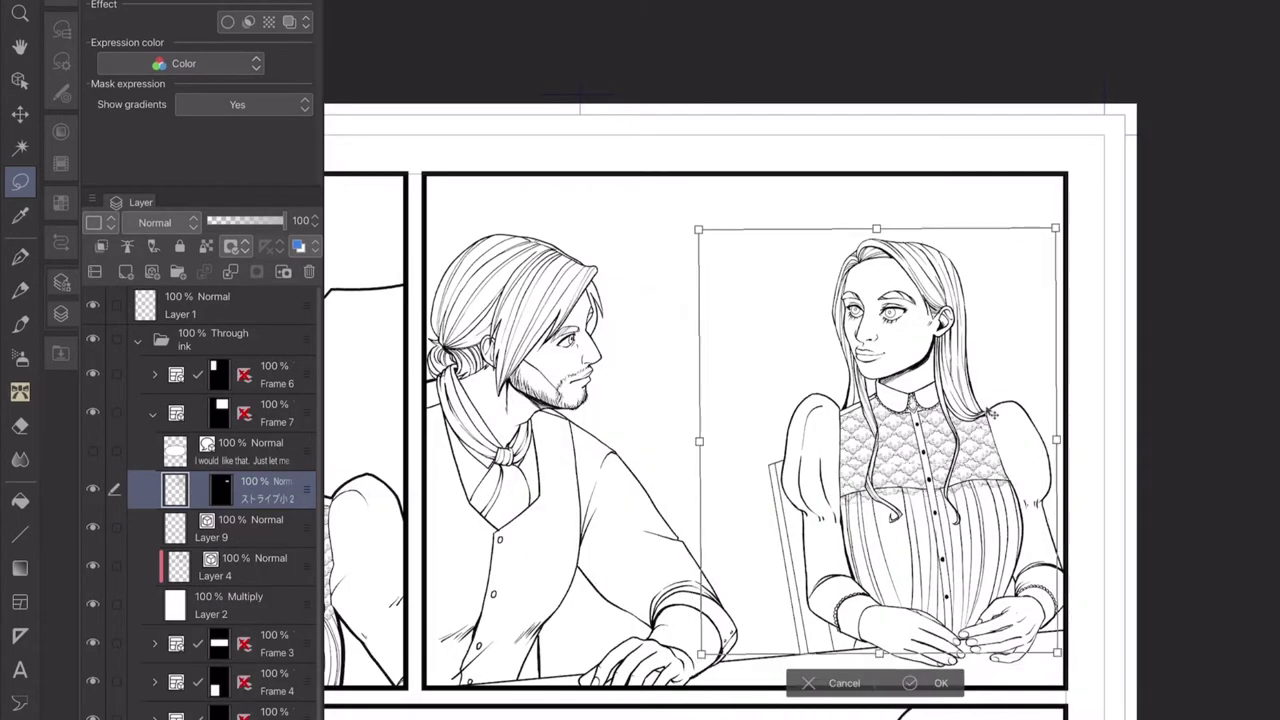
drag(1090, 400, 1094, 387)
key(Return)
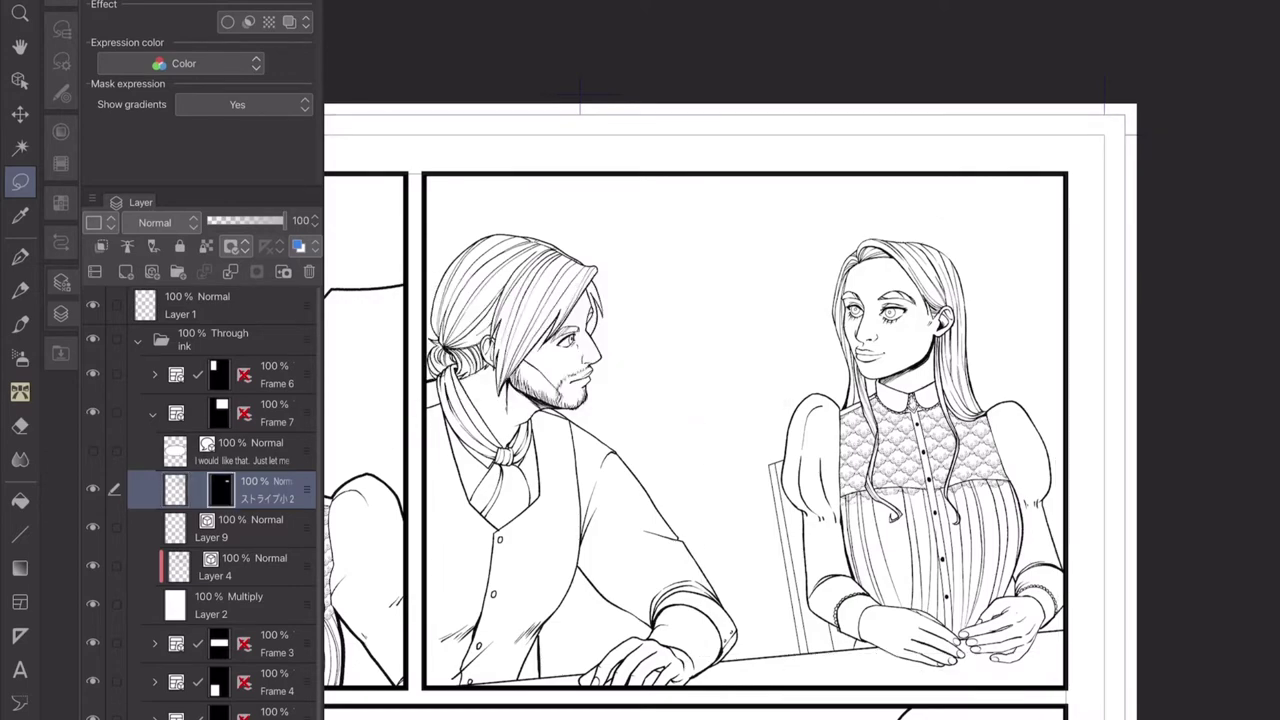
Reposition the lace pattern within its mask so a row of scallops overhangs the yoke seam.
key(u)
scroll(915, 450, up, 5)
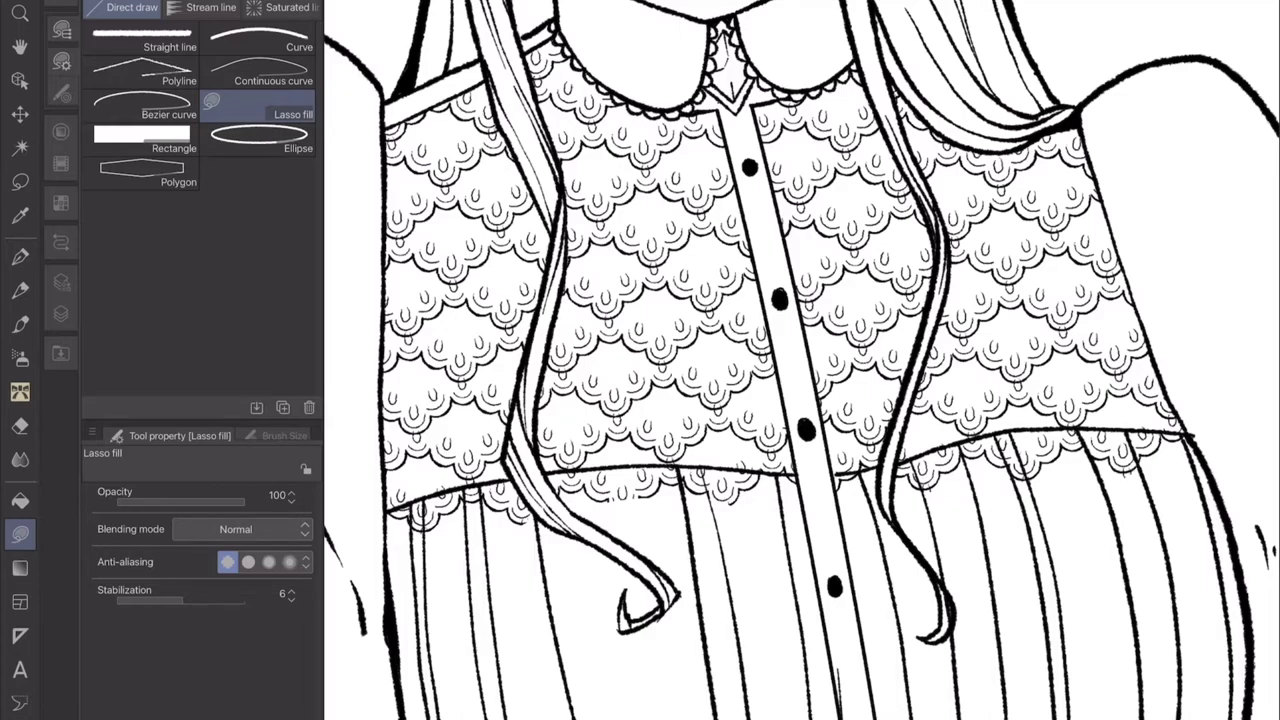
scroll(800, 360, down, 3)
scroll(800, 360, down, 5)
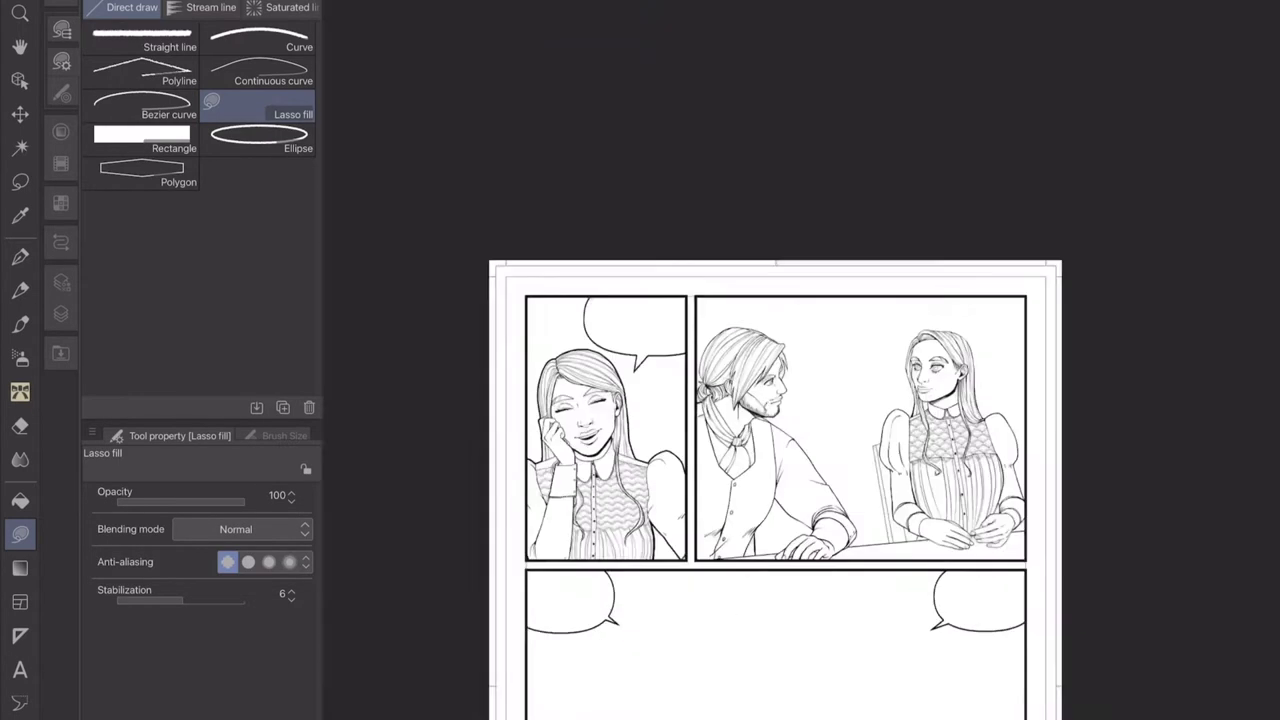
scroll(800, 300, up, 5)
key(F7)
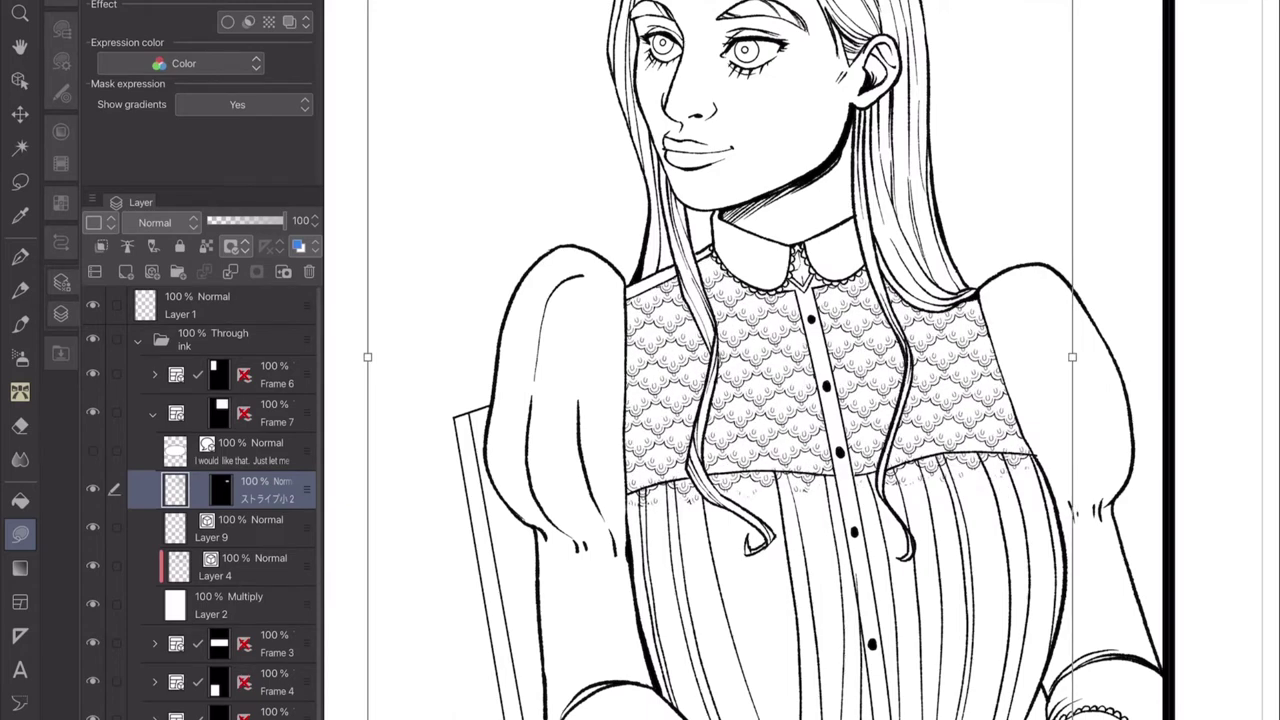
drag(1010, 484, 1007, 492)
key(Return)
scroll(665, 437, up, 5)
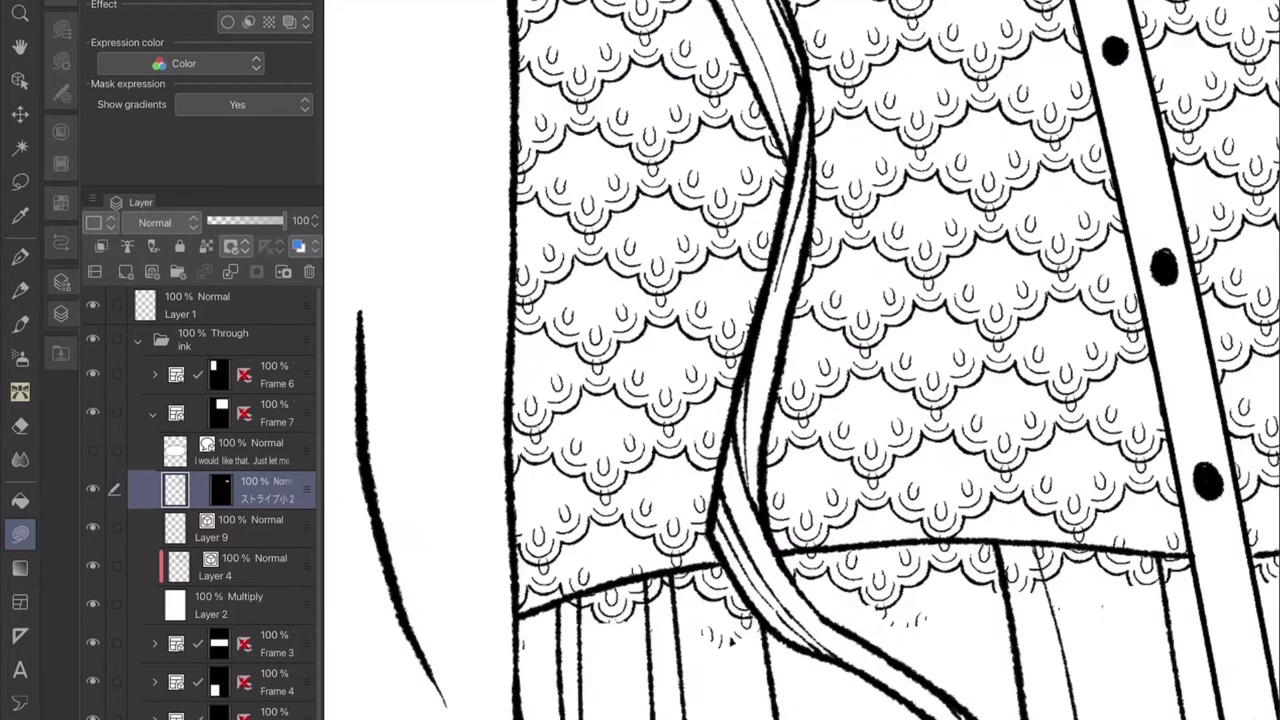
Clean up the lace layer's mask along the lower edge, removing stray fragments so the lace ends in whole scallops.
scroll(801, 360, down, 3)
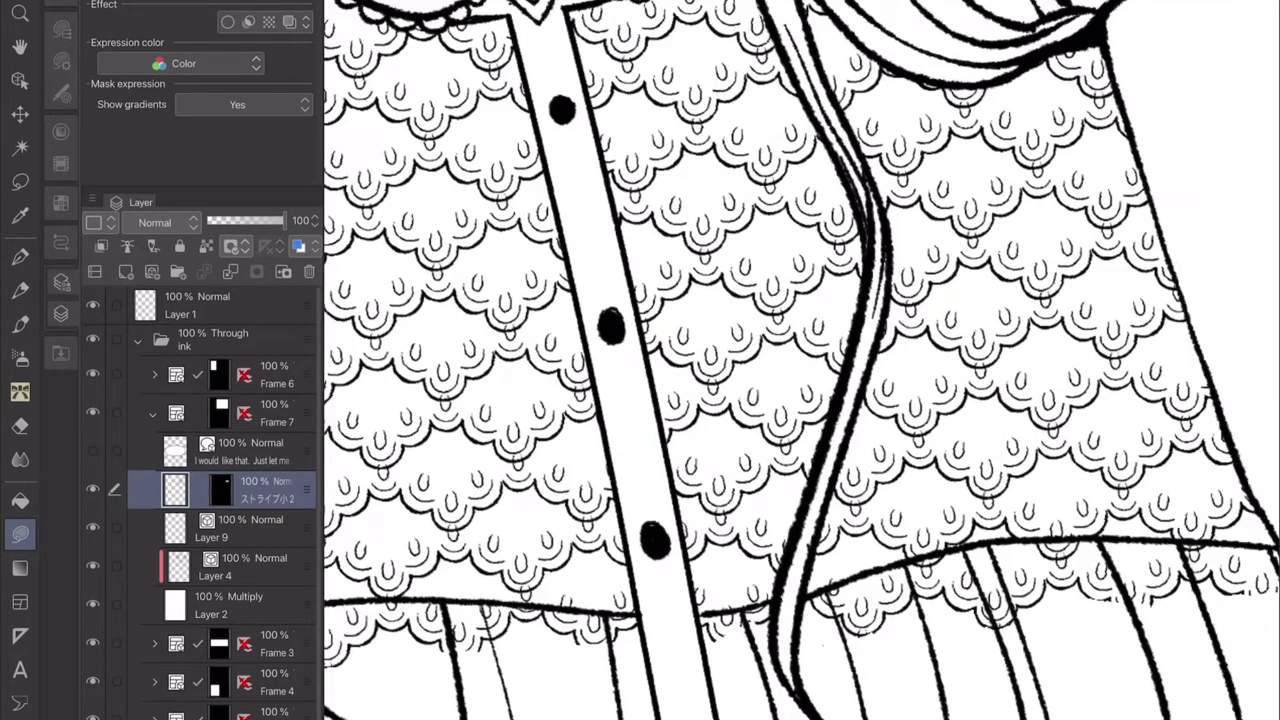
scroll(801, 360, up, 3)
scroll(800, 360, down, 3)
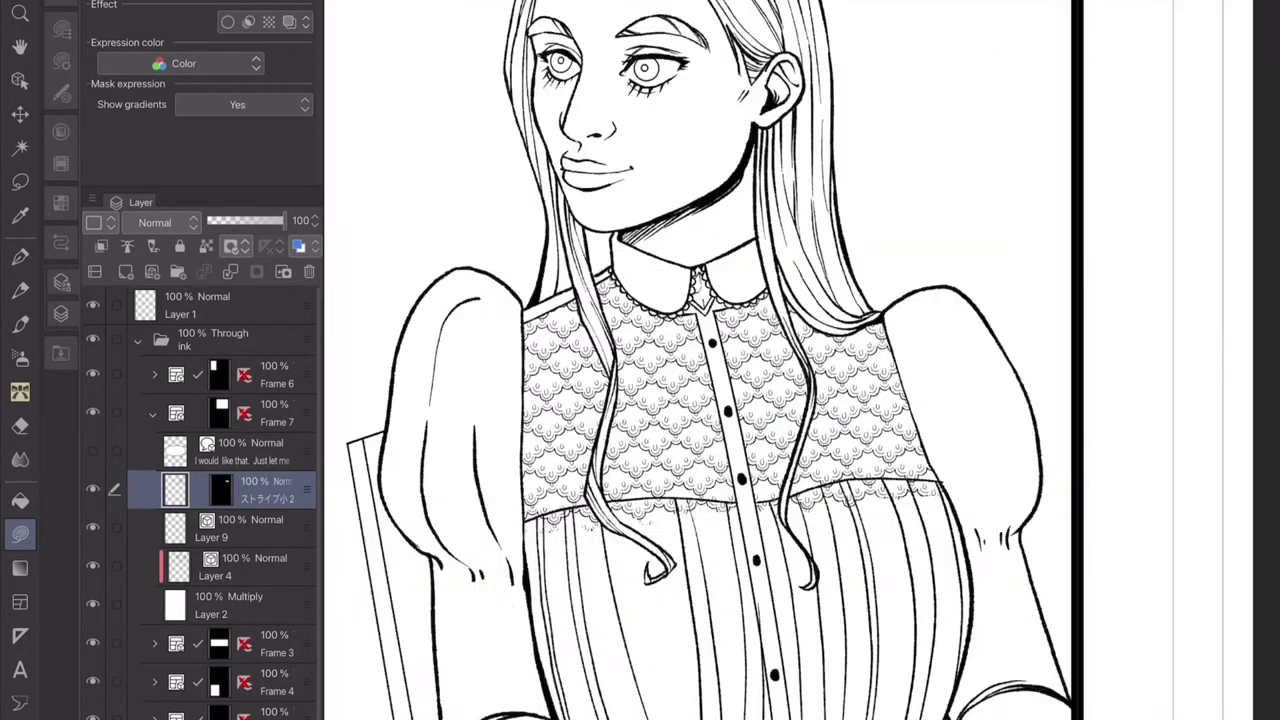
scroll(800, 360, up, 3)
scroll(834, 597, down, 2)
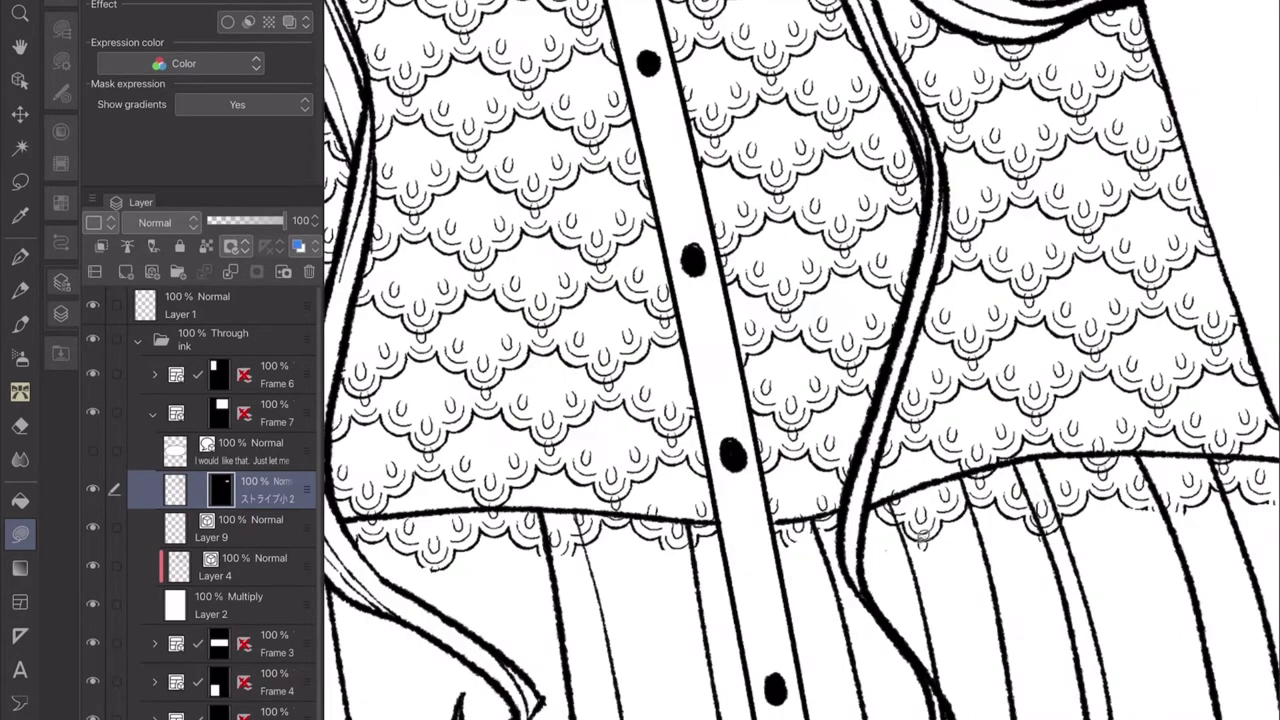
scroll(834, 597, up, 3)
scroll(800, 360, left, 10)
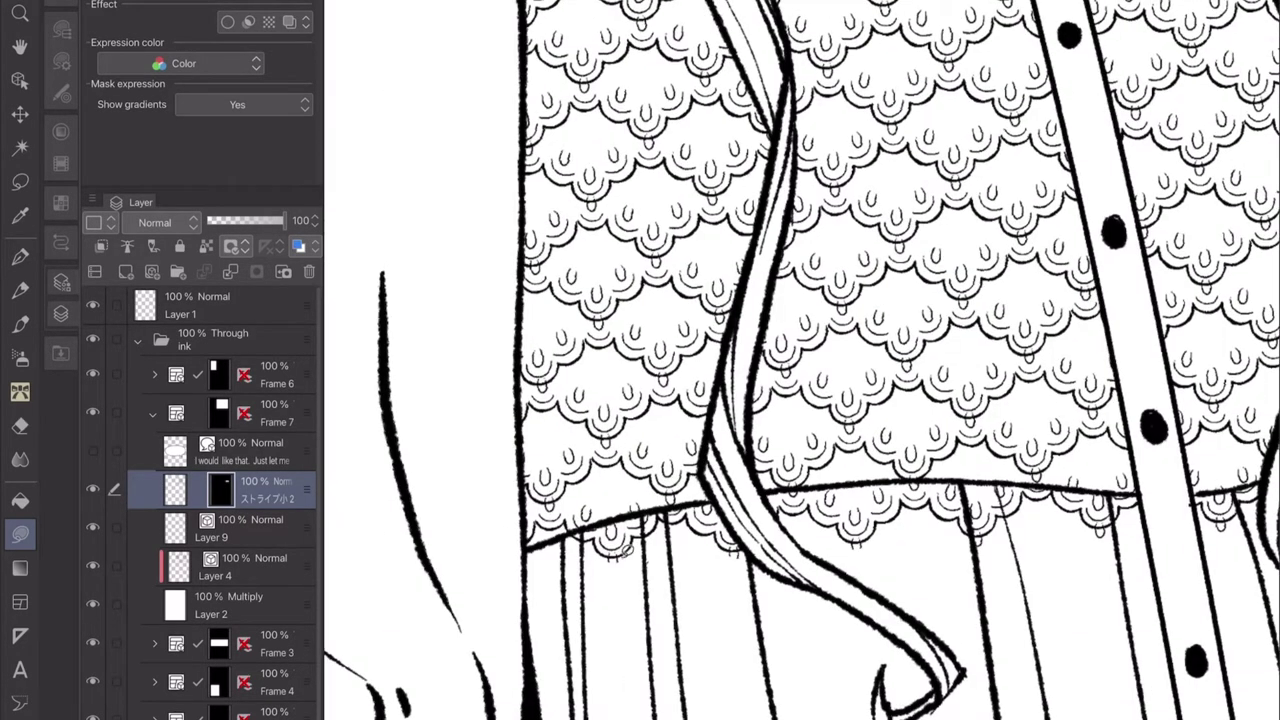
scroll(975, 540, right, 10)
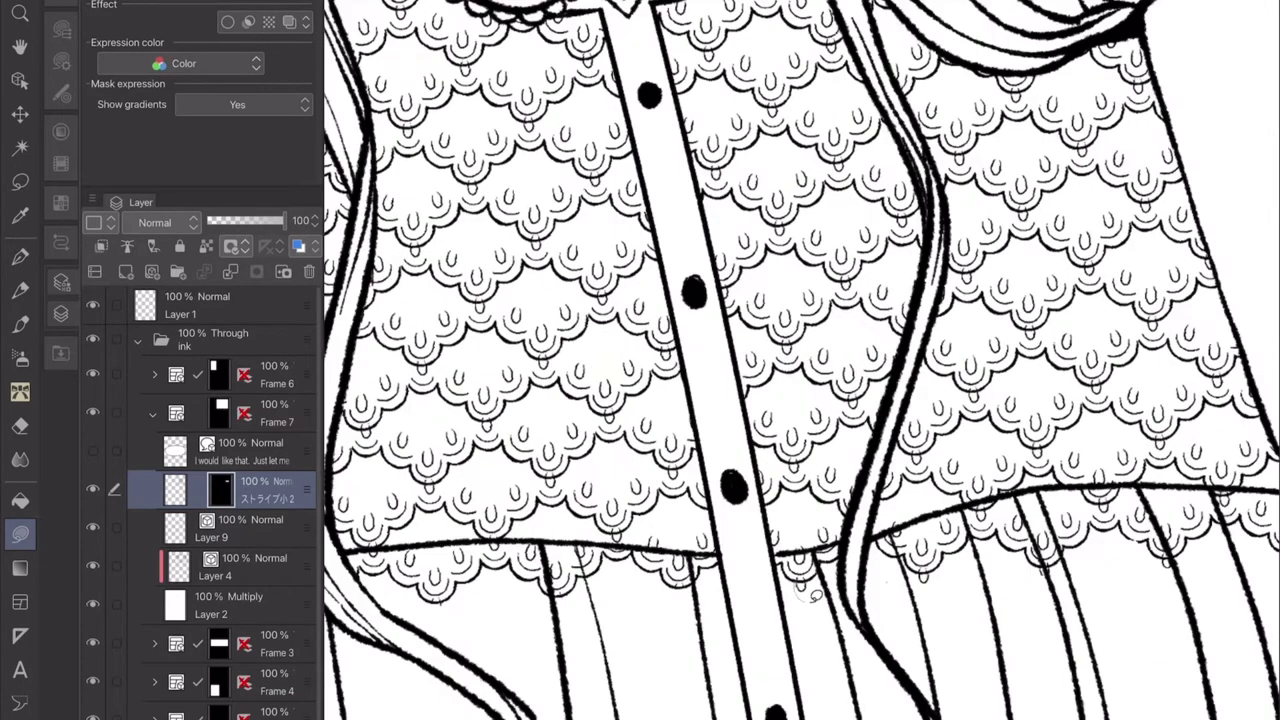
scroll(705, 552, up, 3)
scroll(990, 535, right, 5)
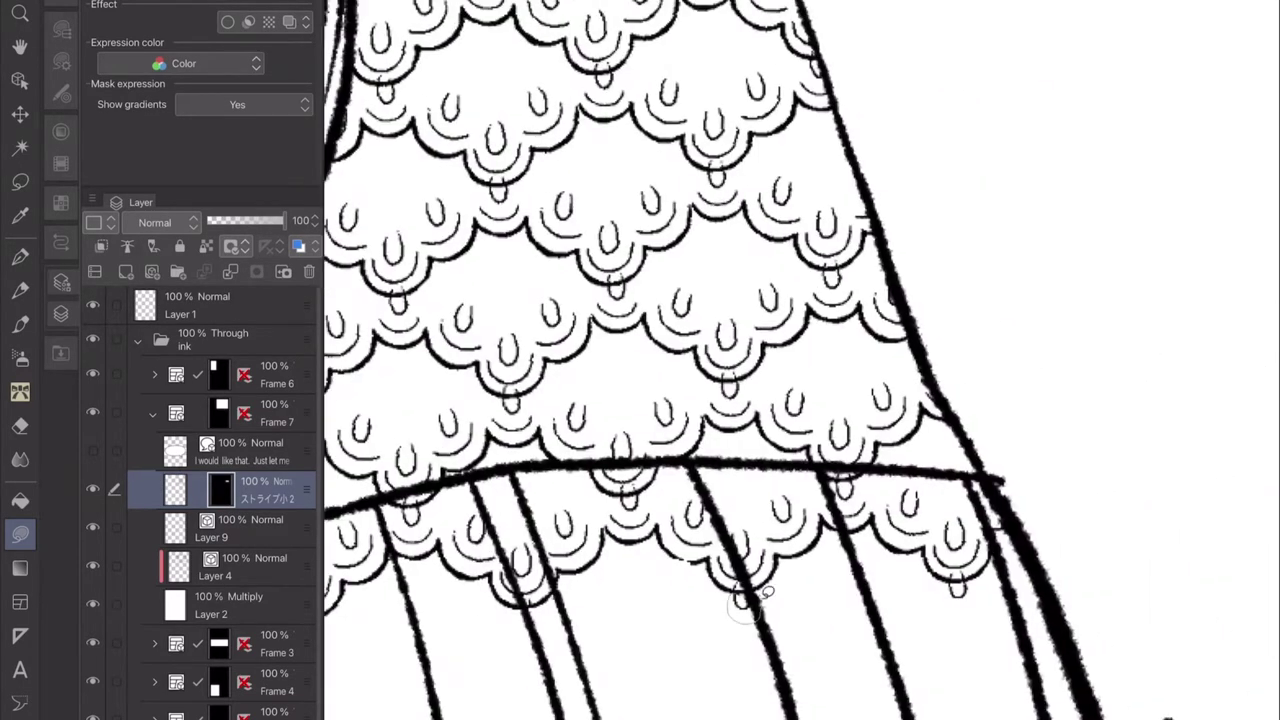
scroll(800, 360, down, 5)
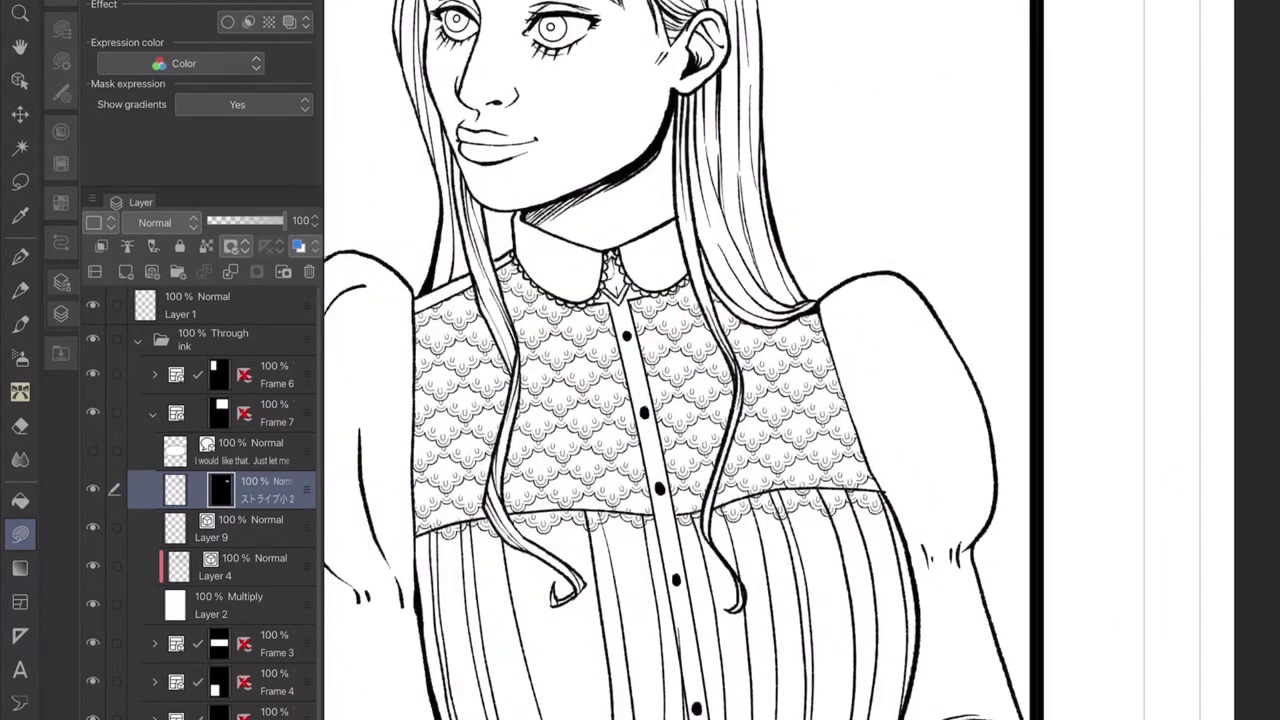
Erase the yoke seam line beneath the lace on Layer 4, on both sides of the button placket.
click(255, 528)
scroll(800, 360, up, 3)
scroll(800, 360, up, 3)
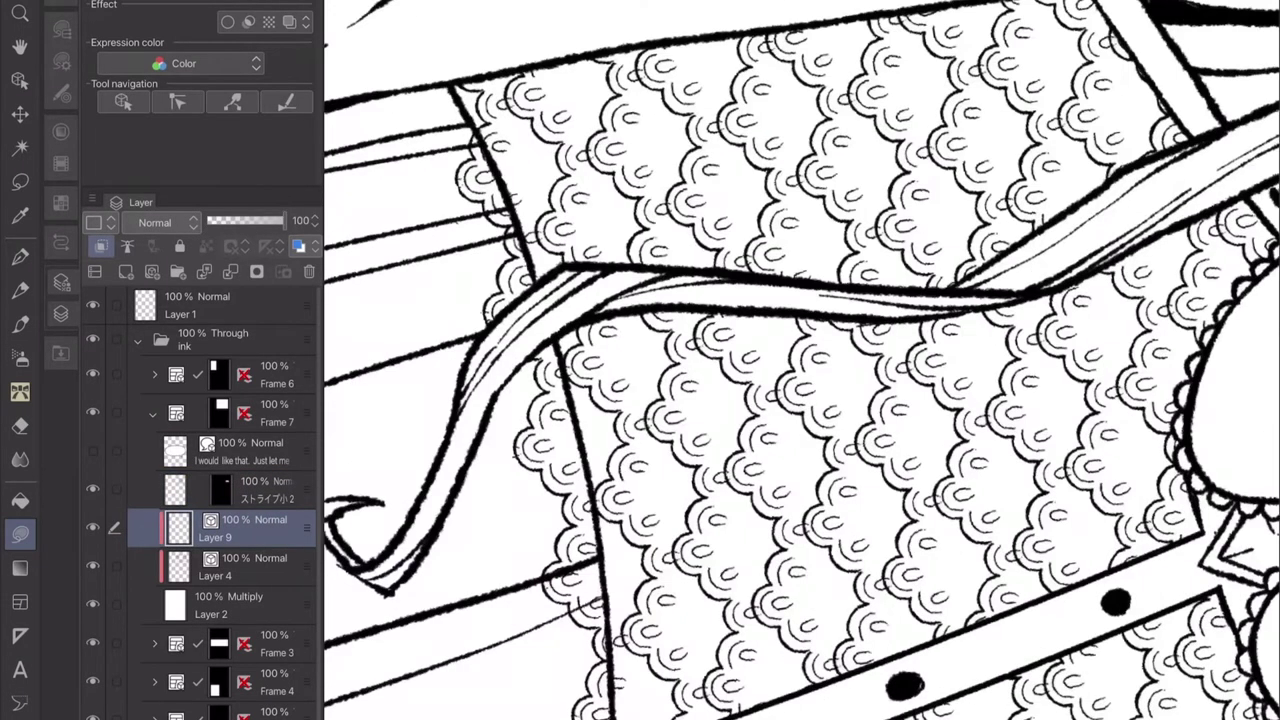
key(e)
key(j)
key(e)
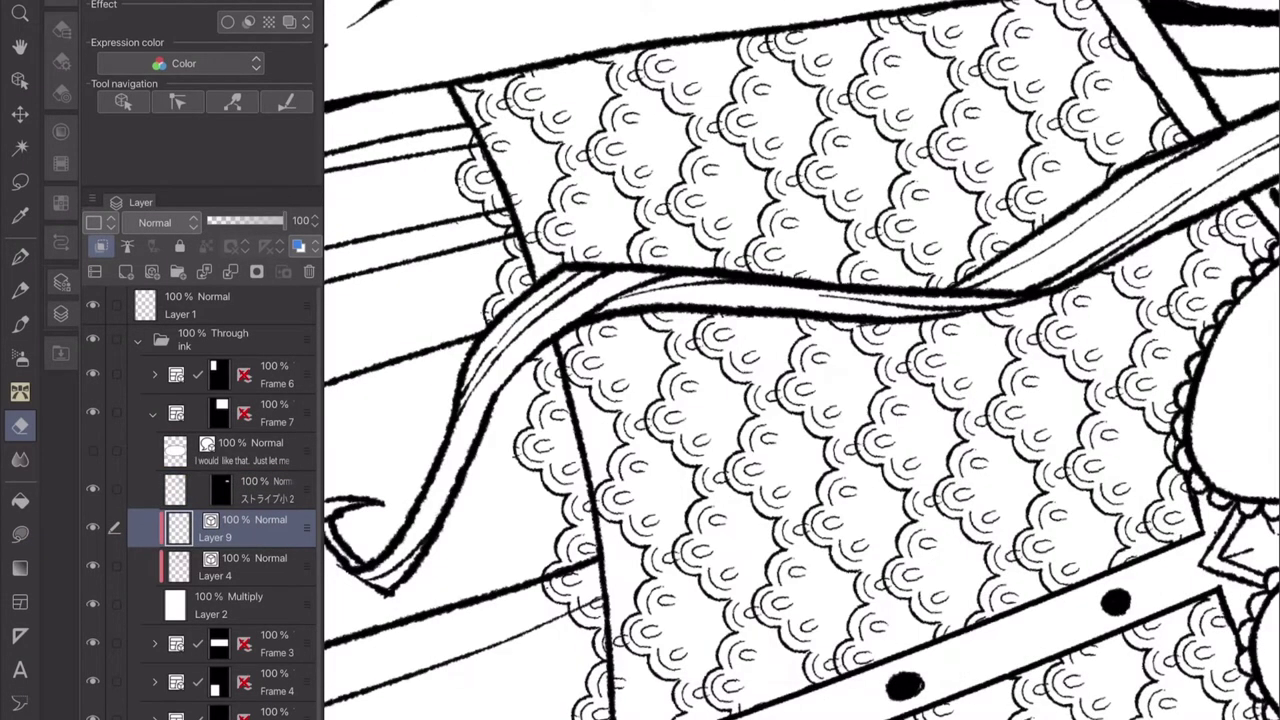
click(255, 566)
drag(458, 90, 530, 275)
drag(556, 345, 600, 600)
drag(595, 455, 608, 700)
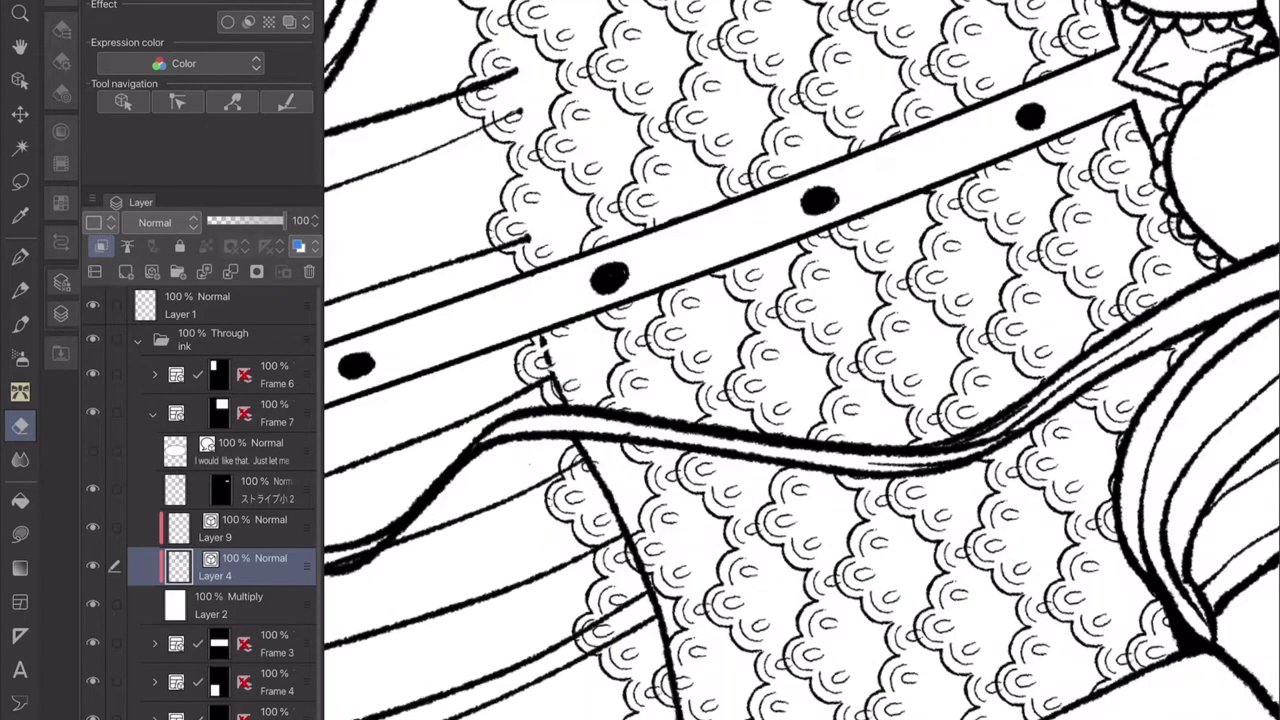
drag(548, 340, 635, 550)
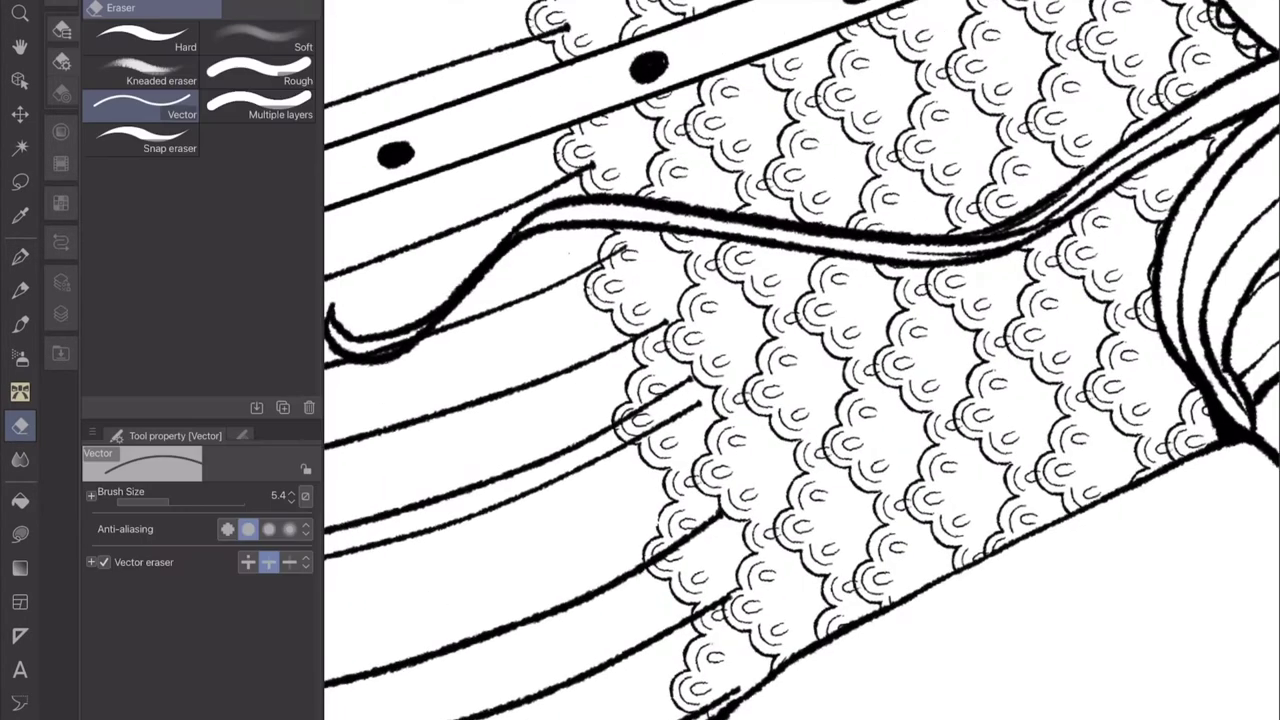
Examine the Vector eraser's Erase, Correction and Stroke settings in the sub tool details.
click(241, 435)
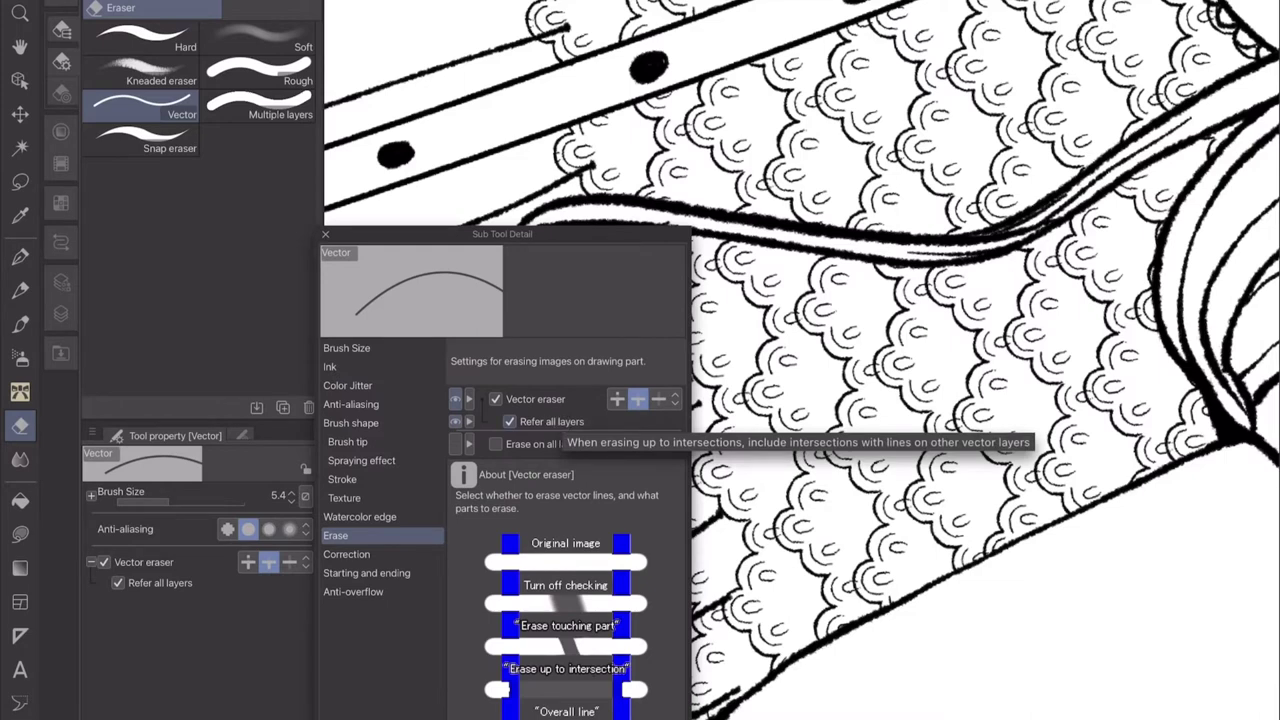
click(346, 554)
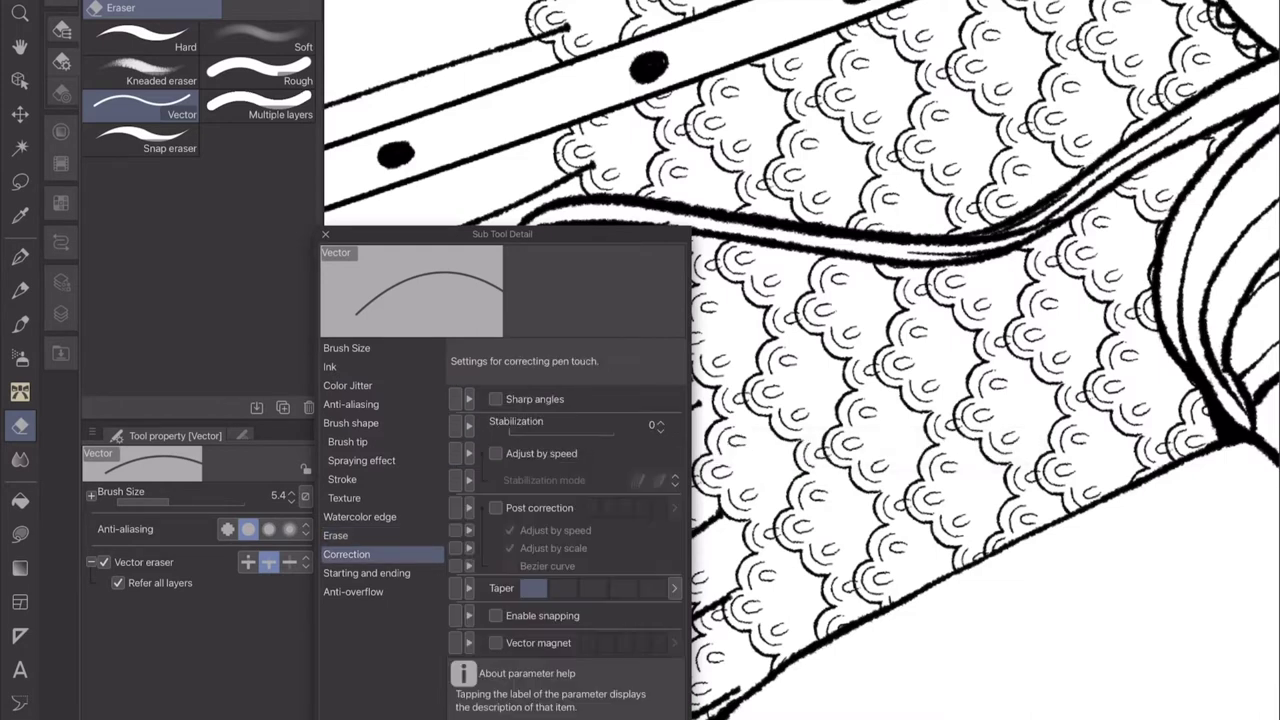
click(335, 535)
click(342, 479)
click(335, 535)
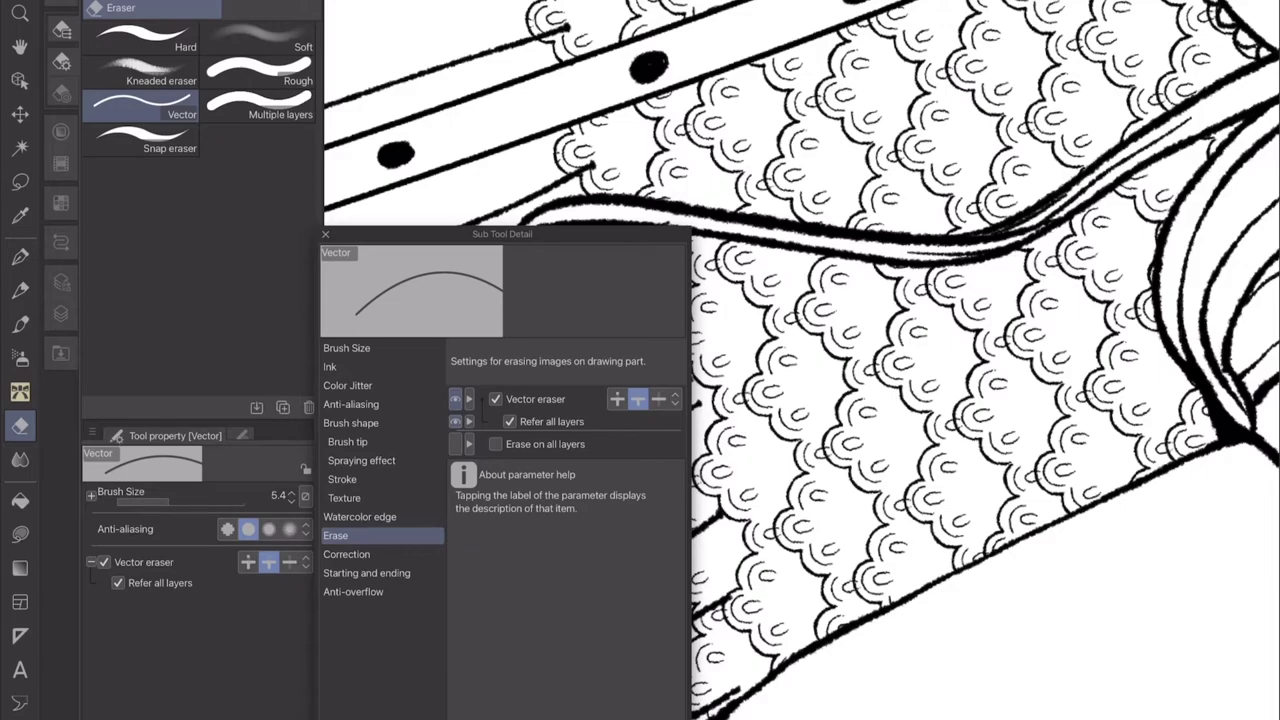
click(325, 234)
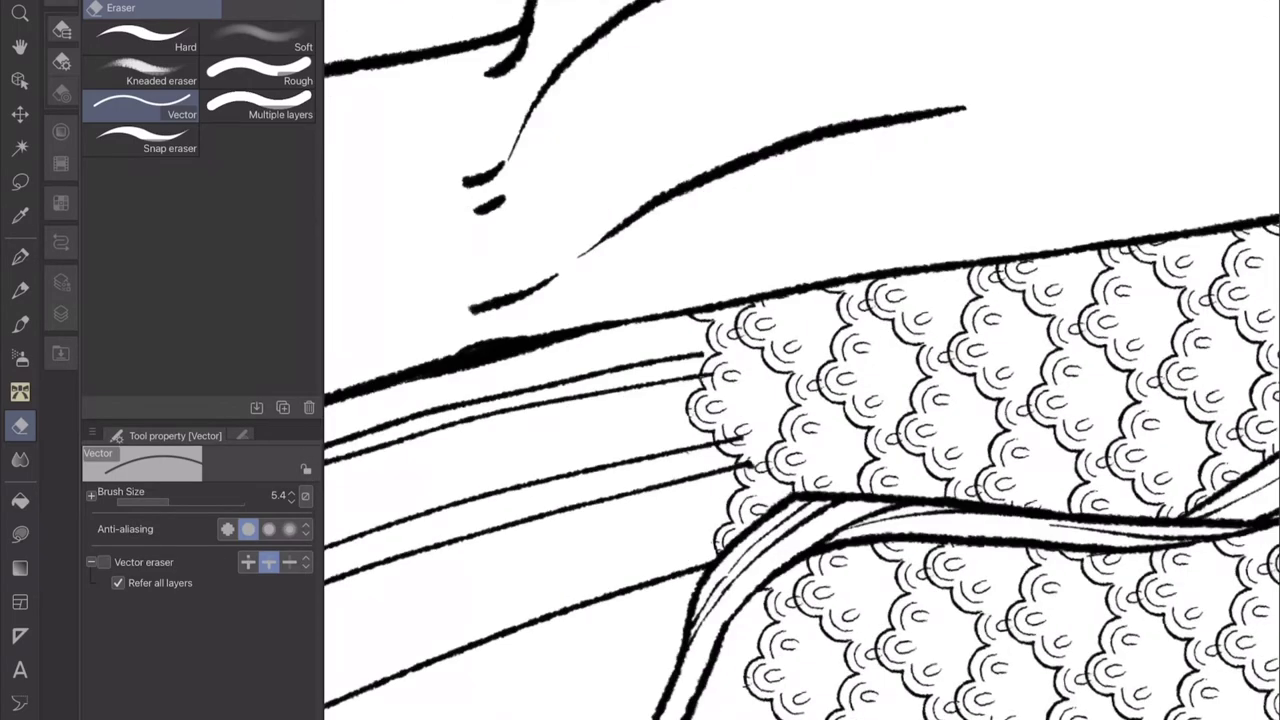
Erase the dress fold lines overlapping the lace's lower scallops and combine the remaining line work on Layer 4.
click(61, 313)
click(240, 528)
scroll(800, 360, down, 15)
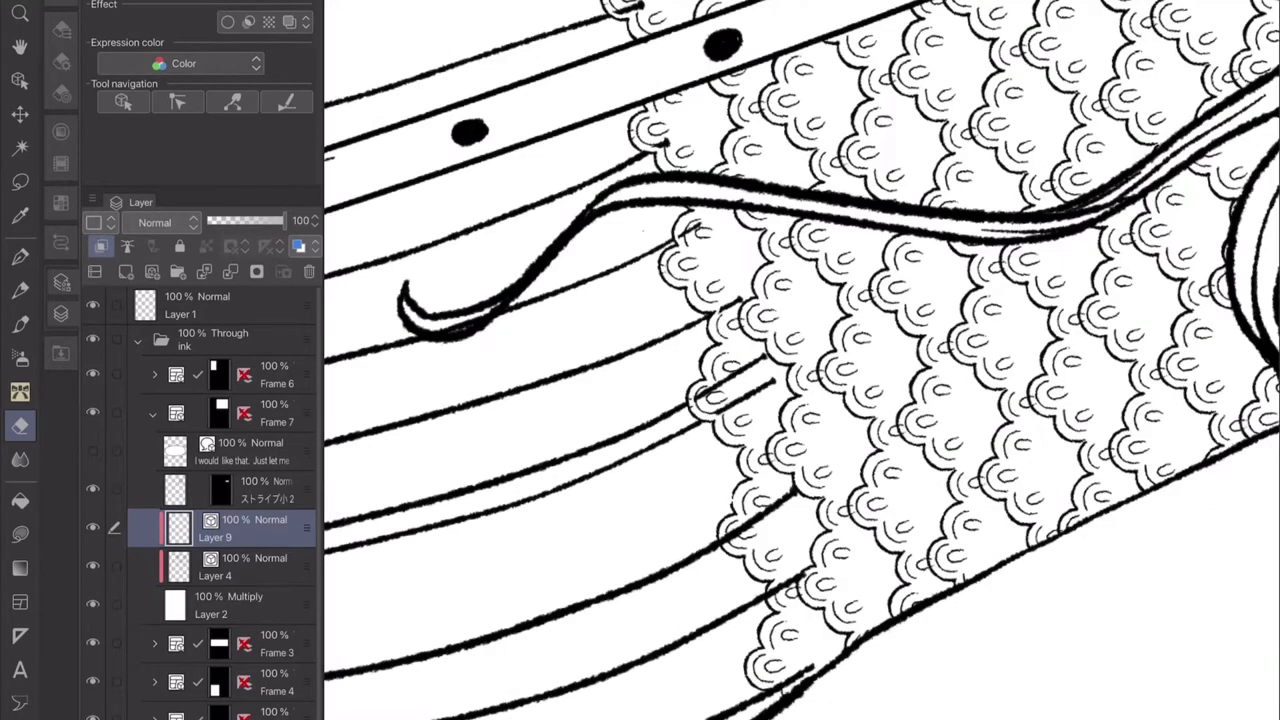
click(61, 29)
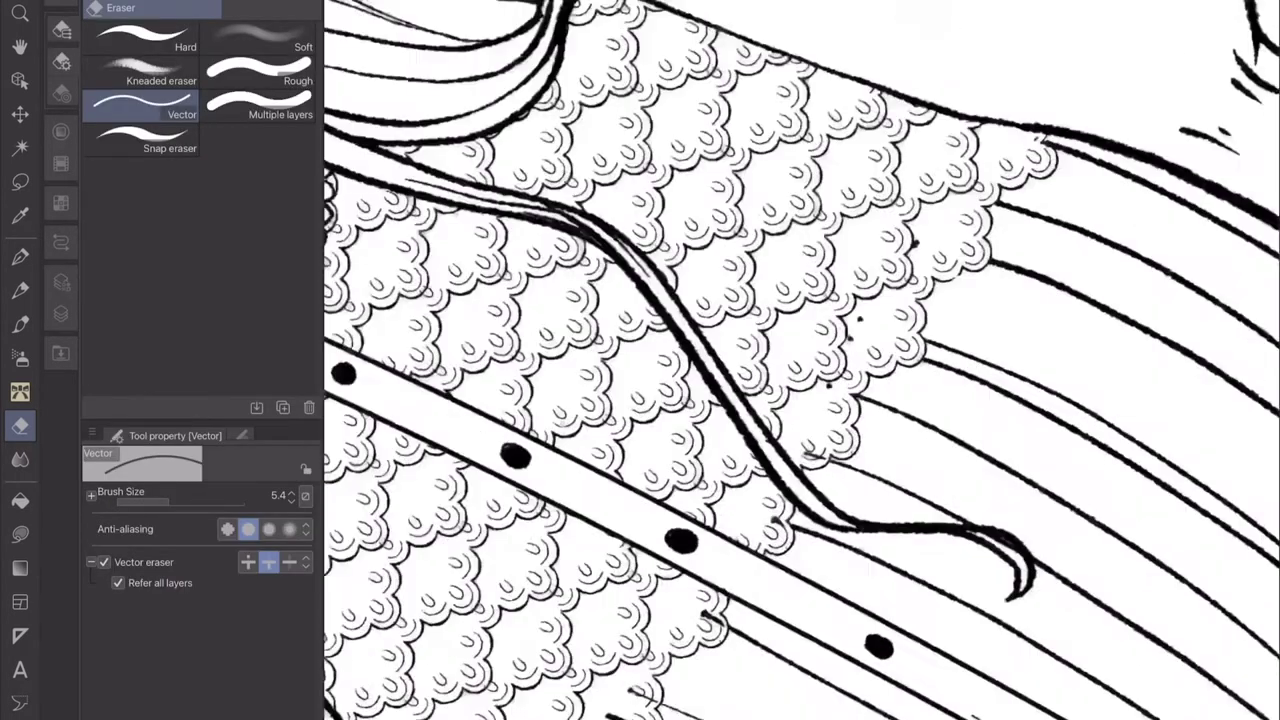
scroll(800, 360, down, 5)
scroll(800, 360, down, 6)
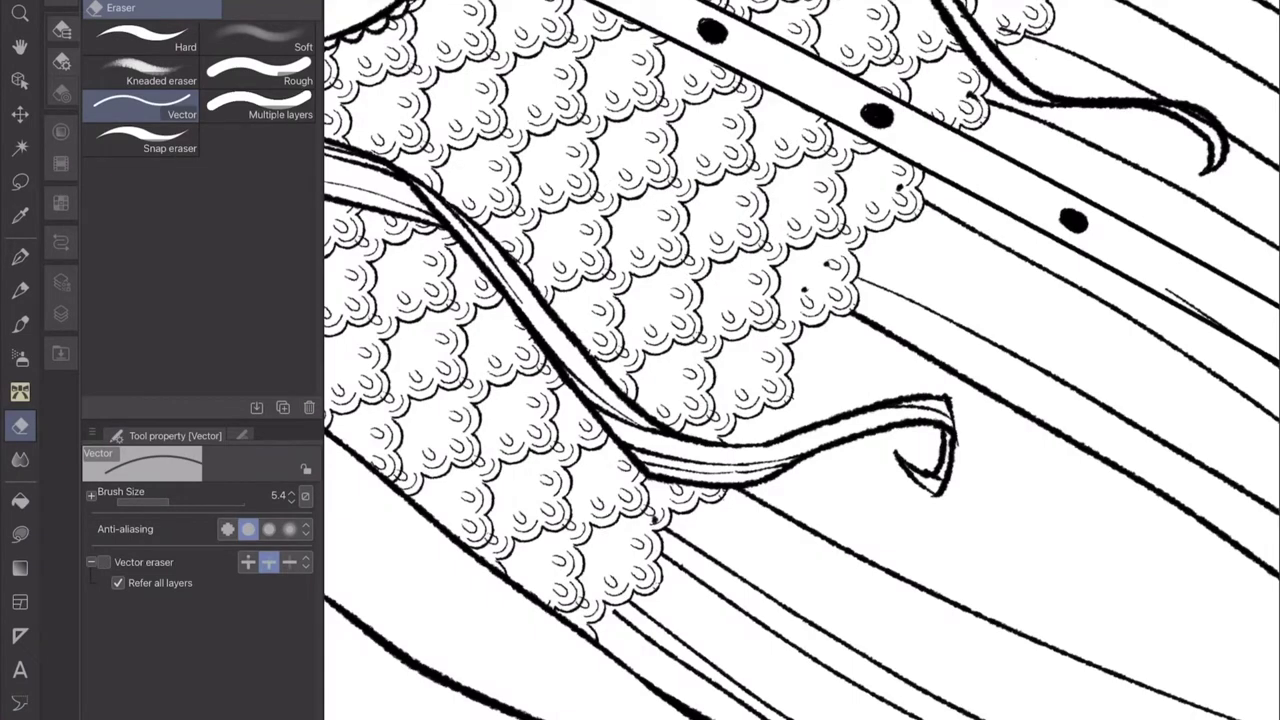
click(61, 282)
click(240, 566)
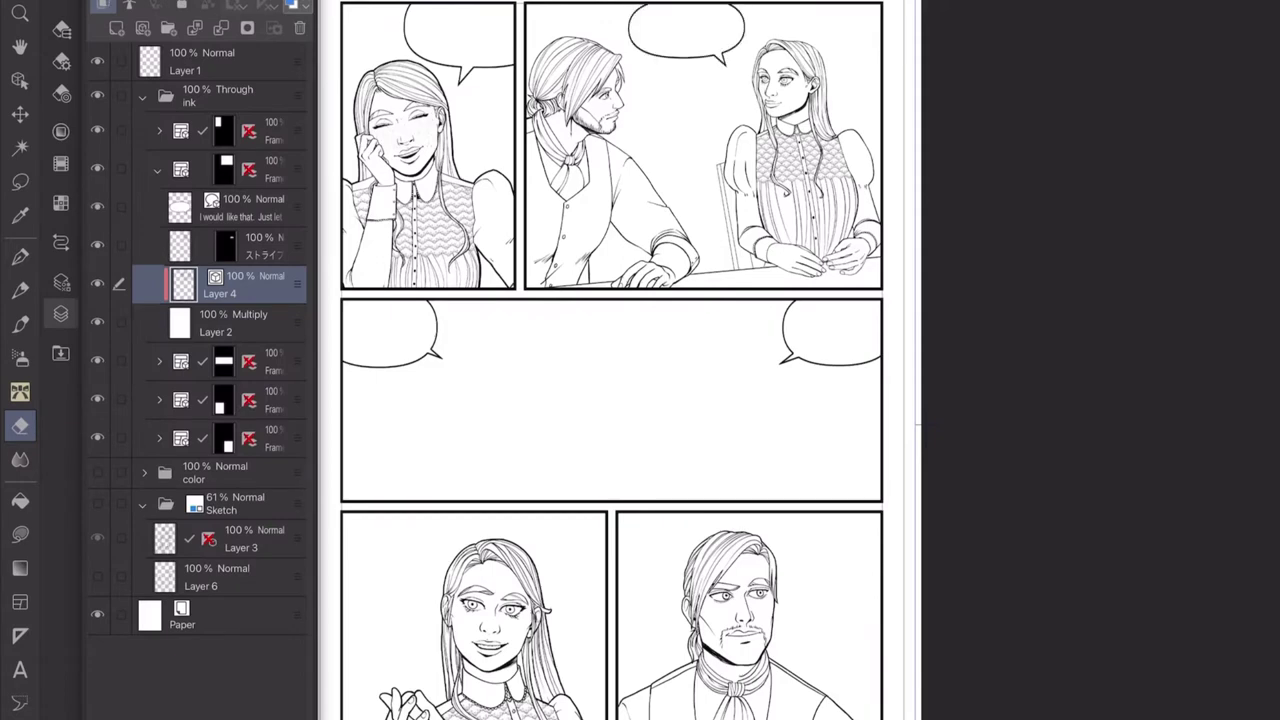
Auto Select the empty background around the man and woman in Frame 7, including the small gaps between arms and chair.
key(w)
key(Tab)
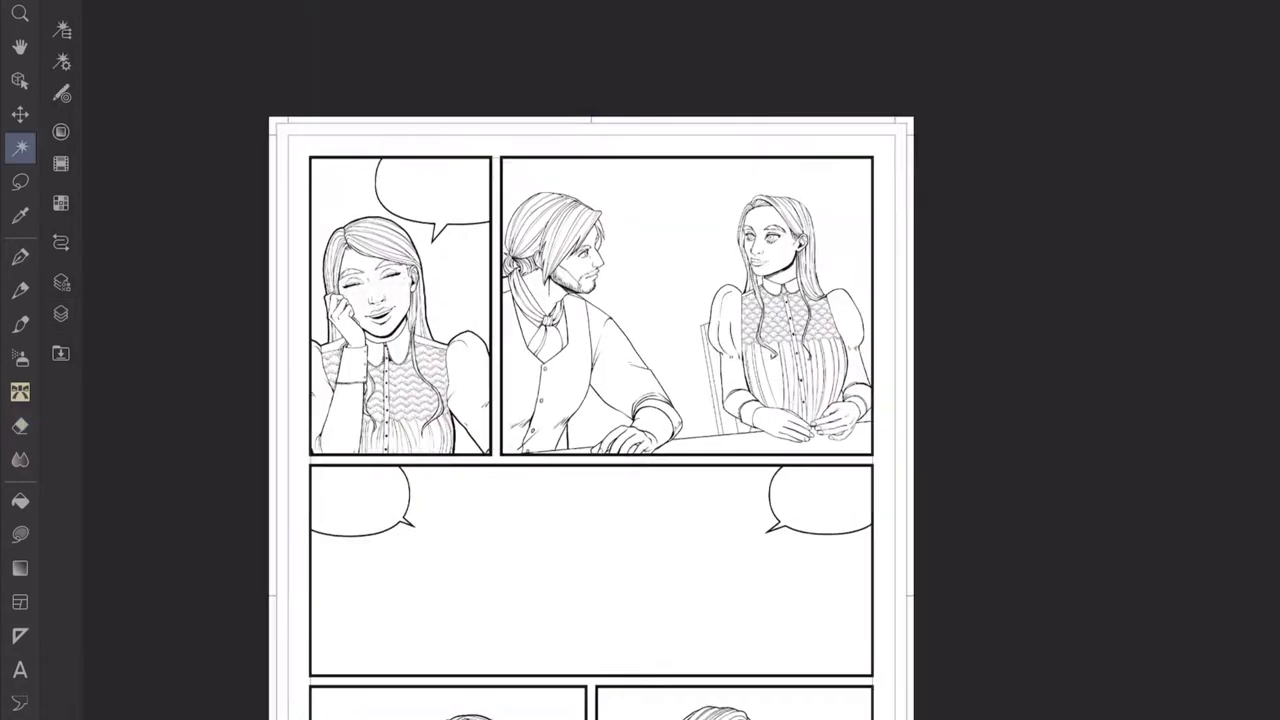
scroll(640, 360, up, 5)
click(700, 300)
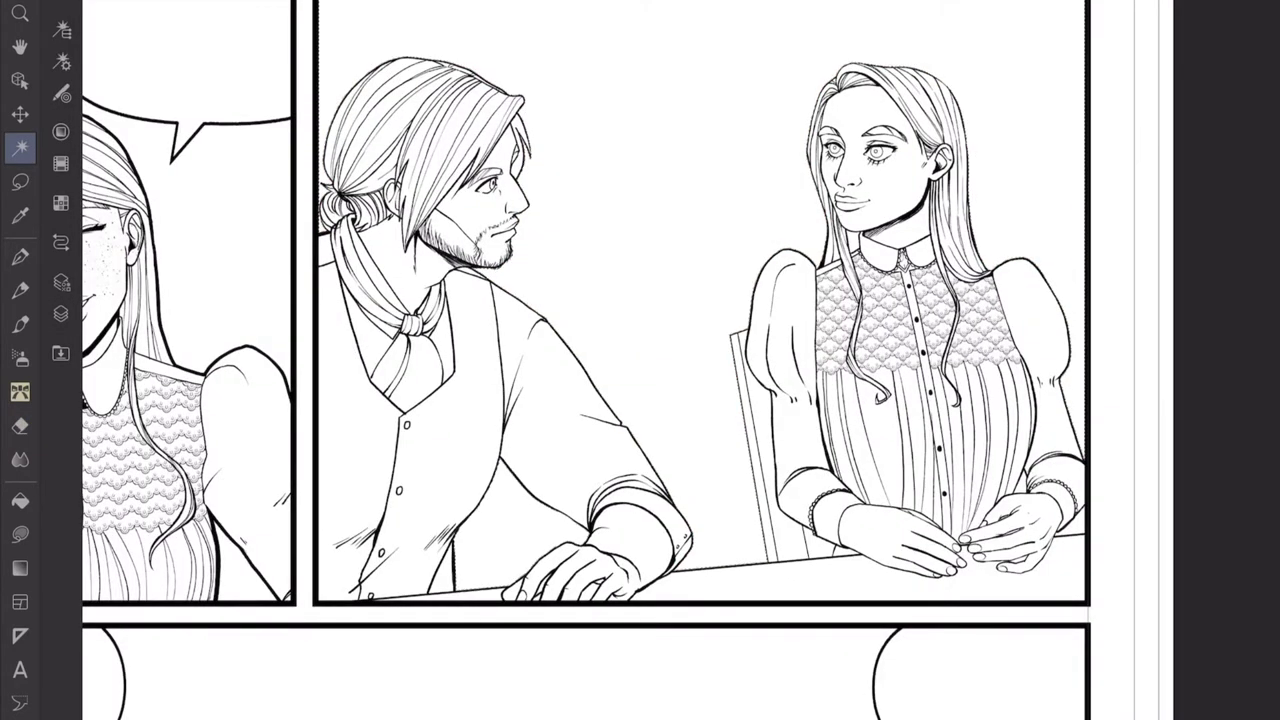
click(920, 511)
scroll(920, 511, down, 4)
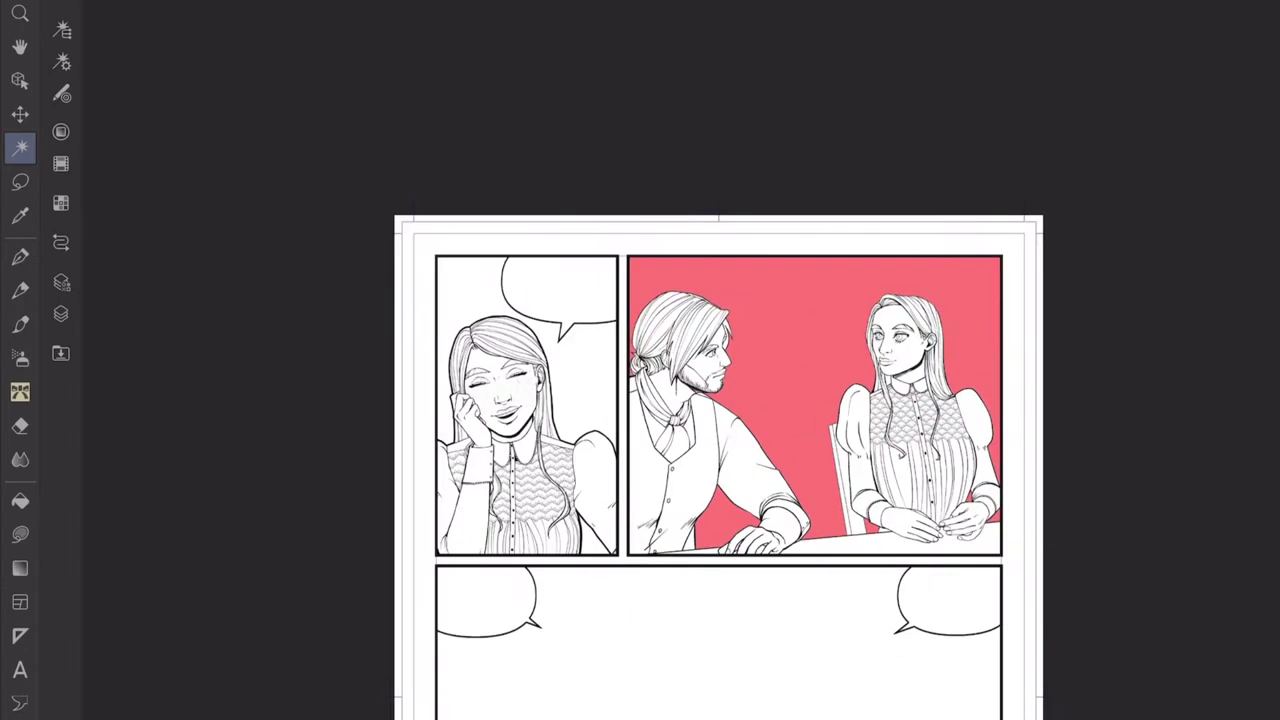
Inspect the background selection's coverage along the figures' outlines in Quick Mask view.
key(alt+Delete)
scroll(640, 360, up, 5)
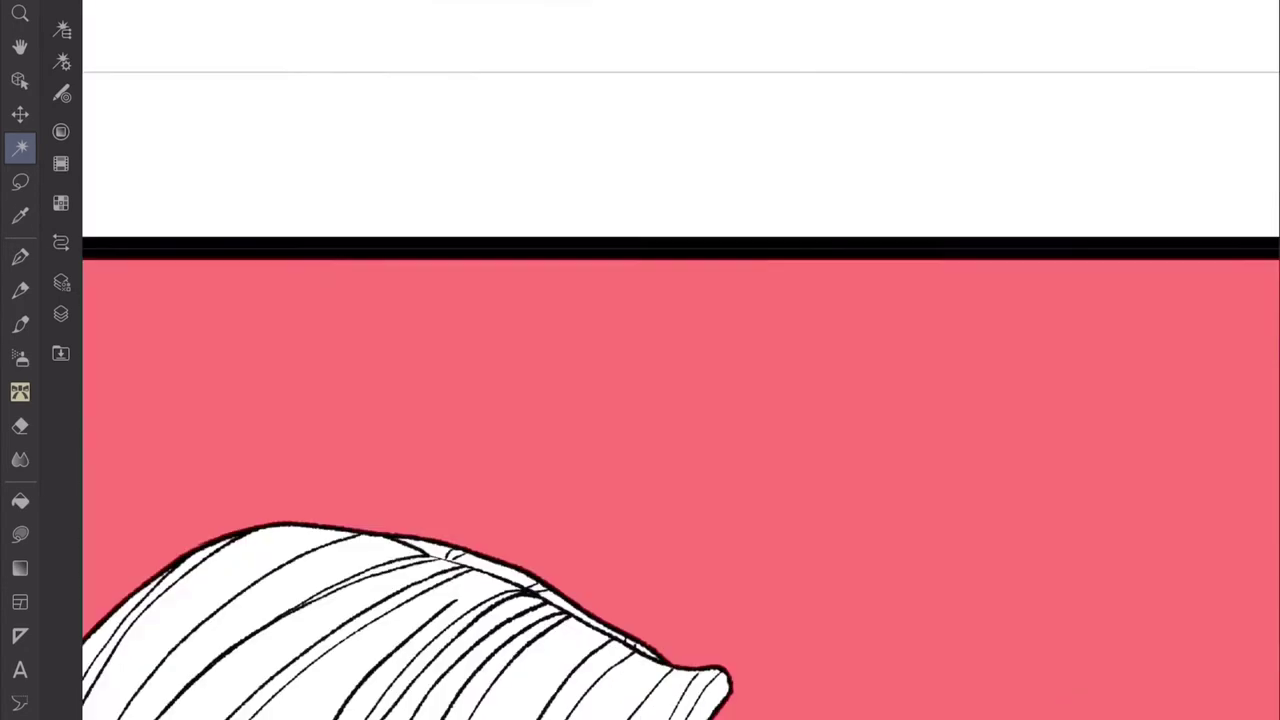
scroll(640, 360, down, 5)
scroll(640, 360, up, 1)
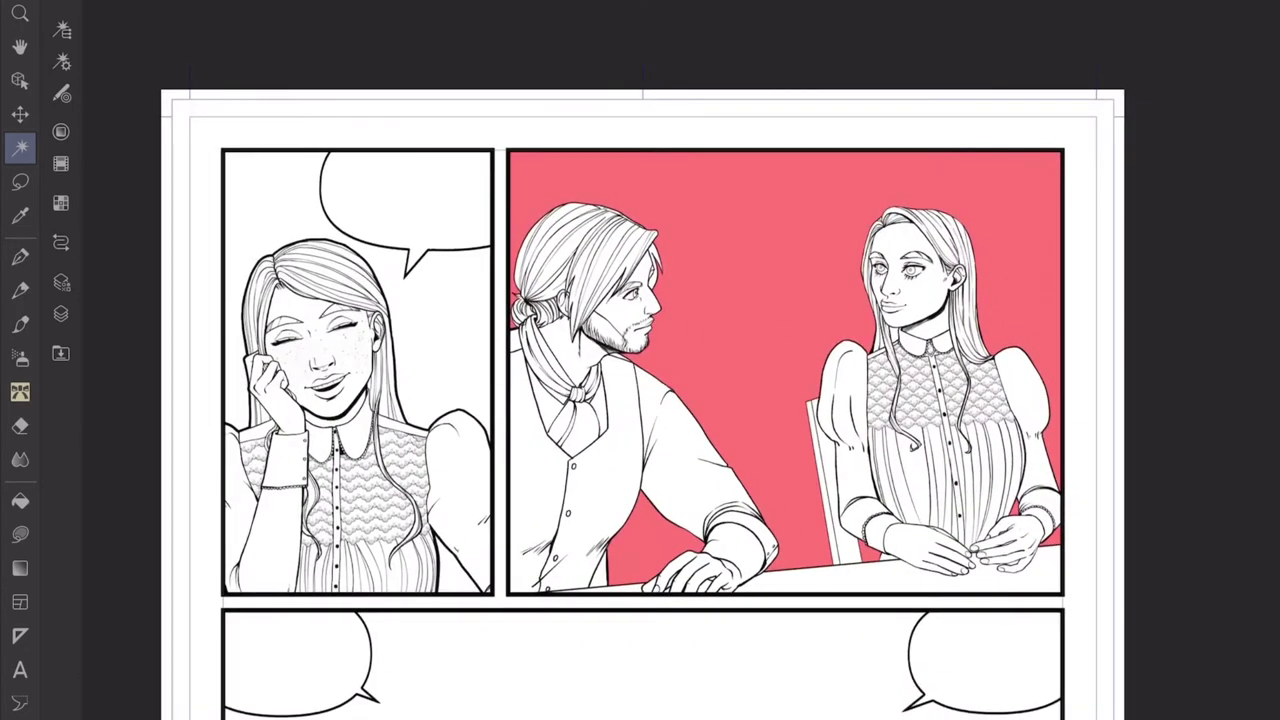
key(ctrl+z)
Hide Layer 4 and the lace pattern layer in Frame 7 to isolate the selection outline.
key(Tab)
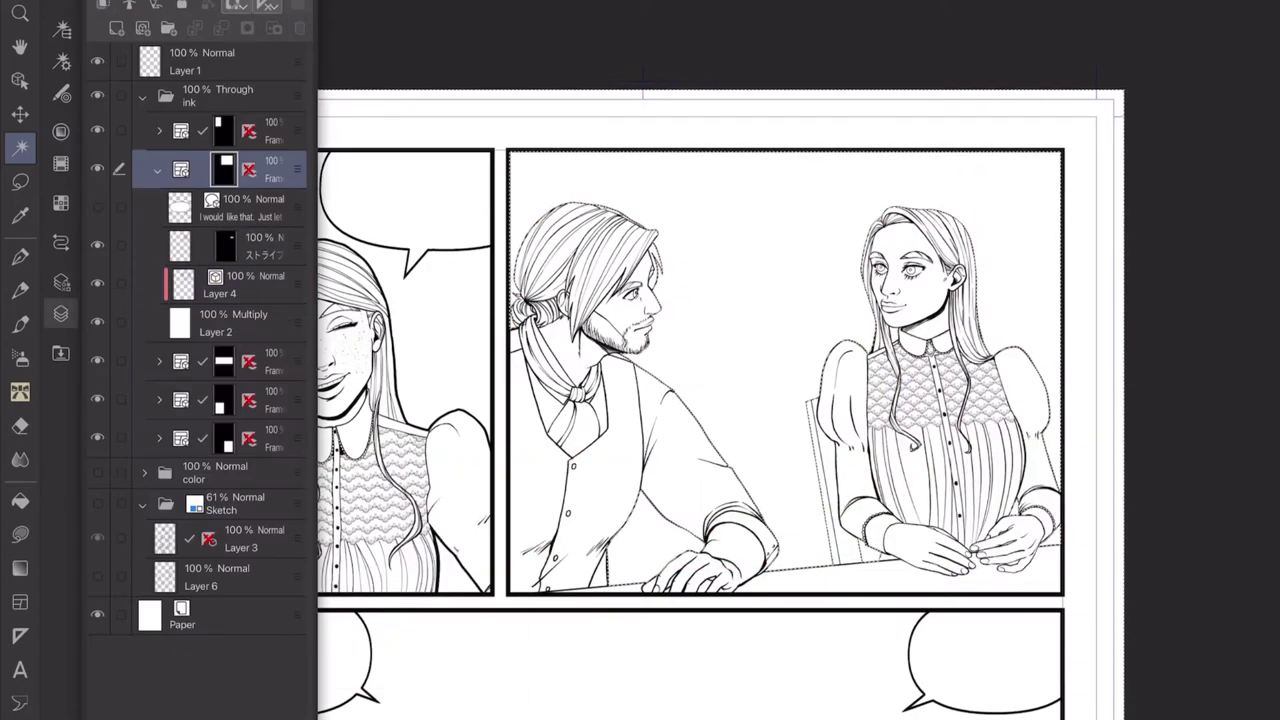
click(97, 283)
key(Tab)
key(Tab)
click(119, 244)
click(97, 244)
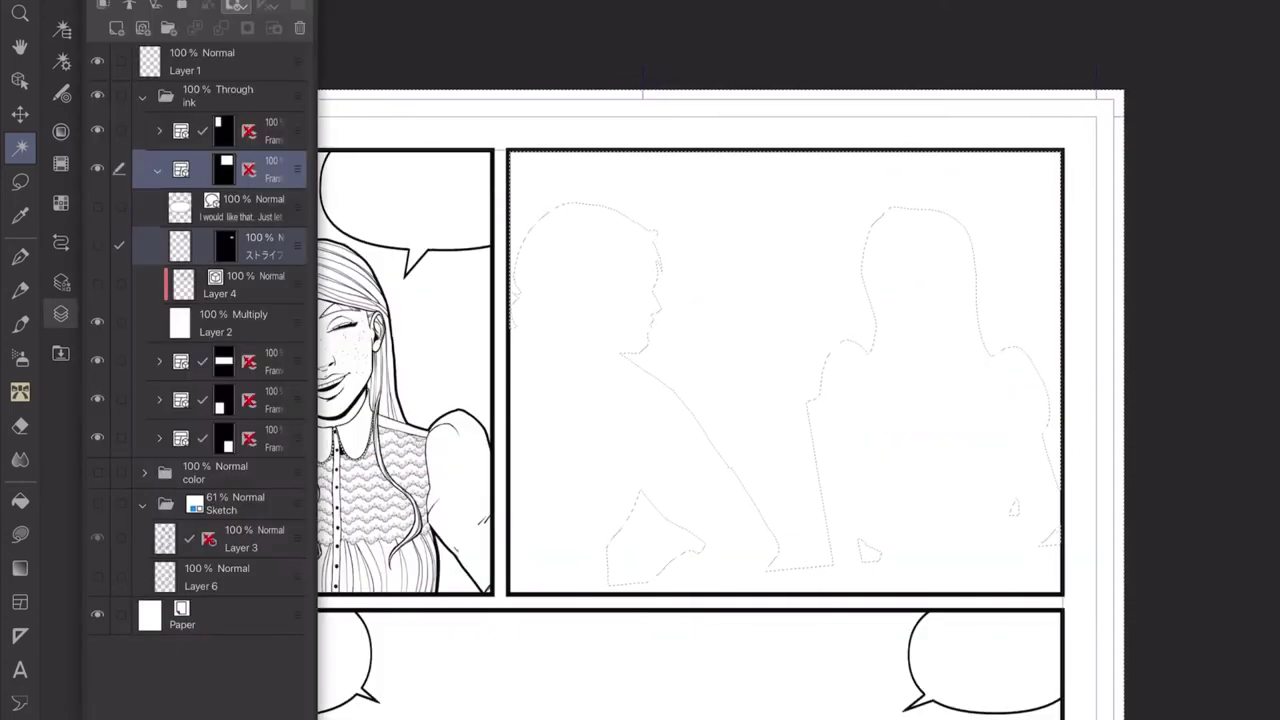
key(Tab)
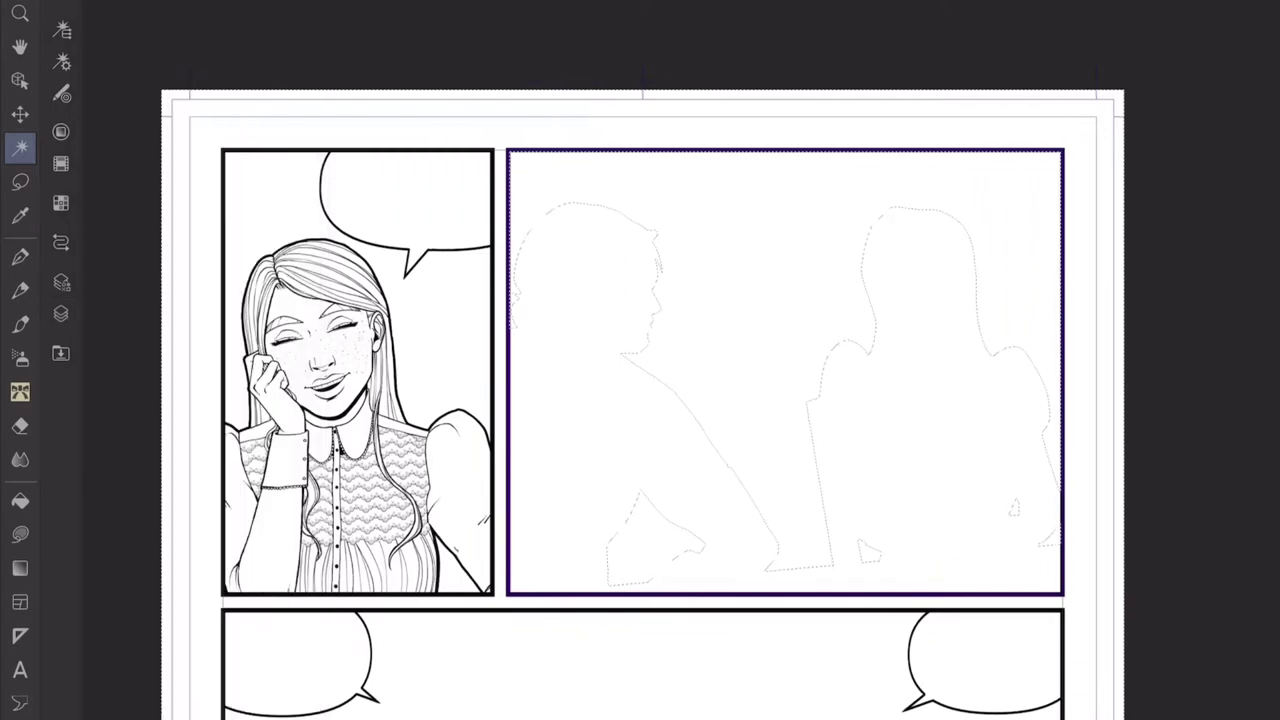
Invert the selection to cover both figures and the table, and check it in Quick Mask view.
key(alt+BackSpace)
scroll(641, 409, up, 5)
scroll(641, 409, down, 4)
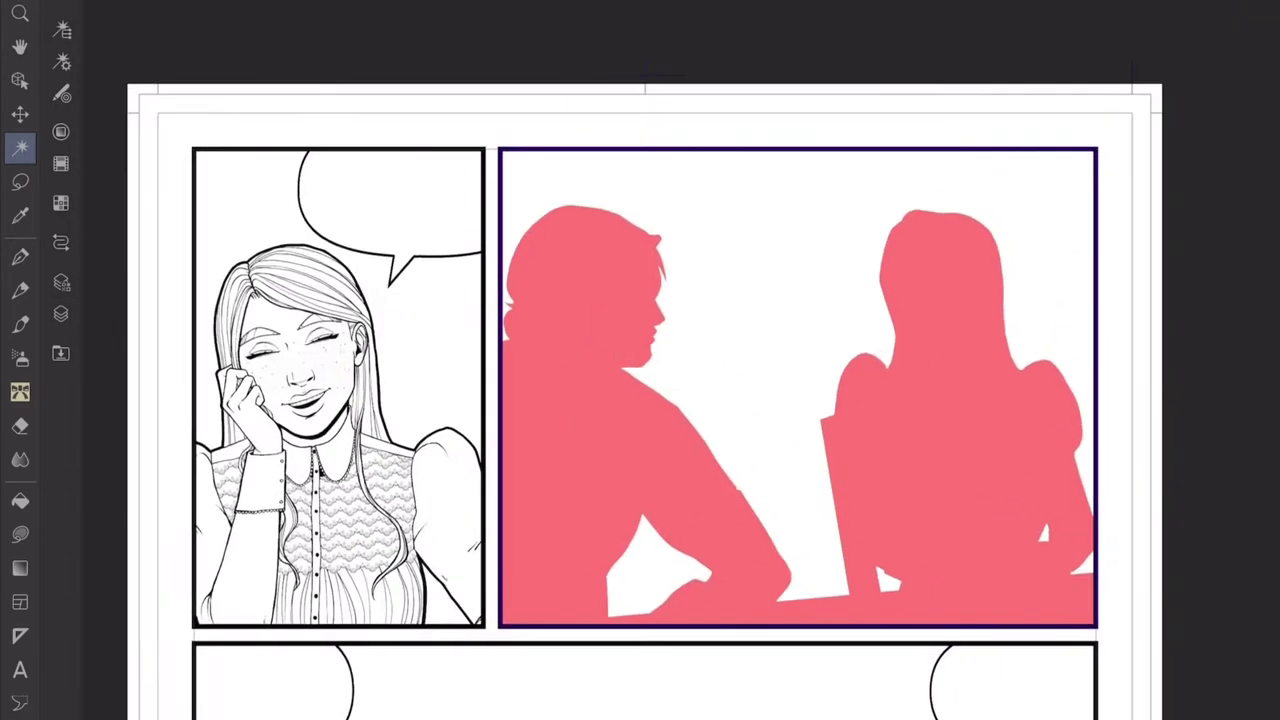
key(Tab)
key(ctrl+z)
Fill the figure selection with white on a new layer above Layer 2 and add a black border effect 10.0 thick.
right_click(249, 168)
key(Escape)
click(230, 322)
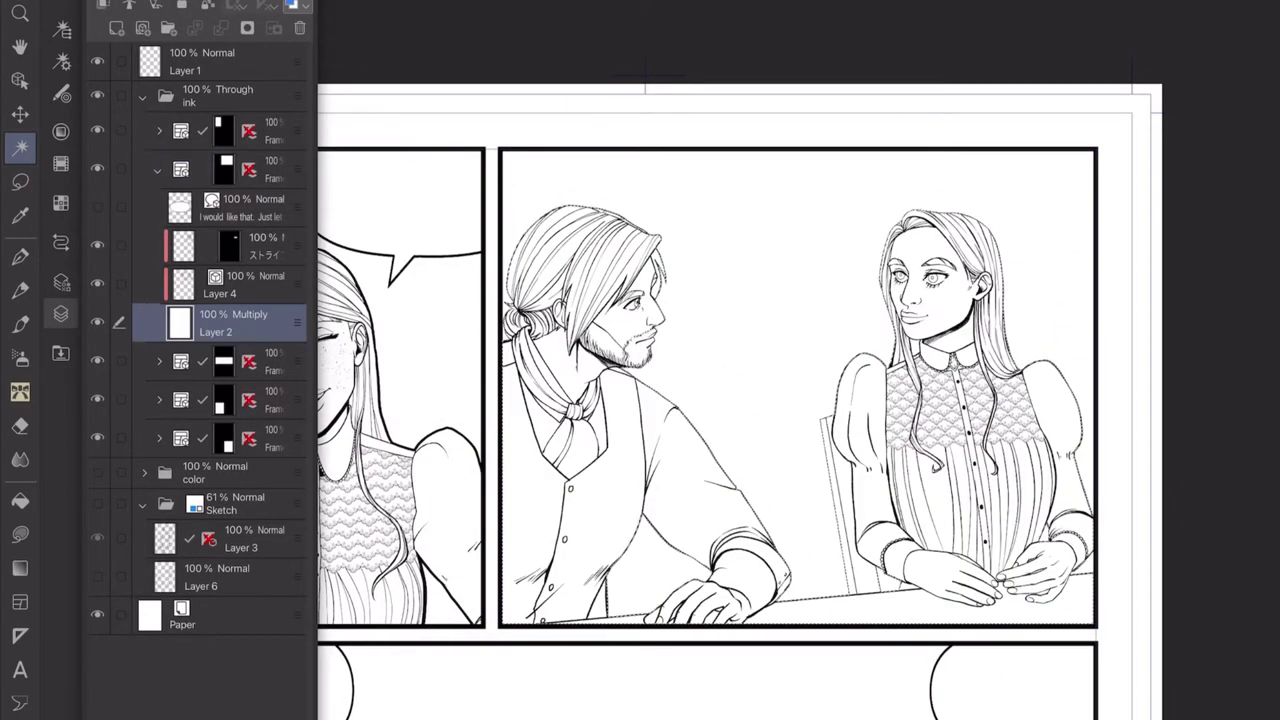
key(Tab)
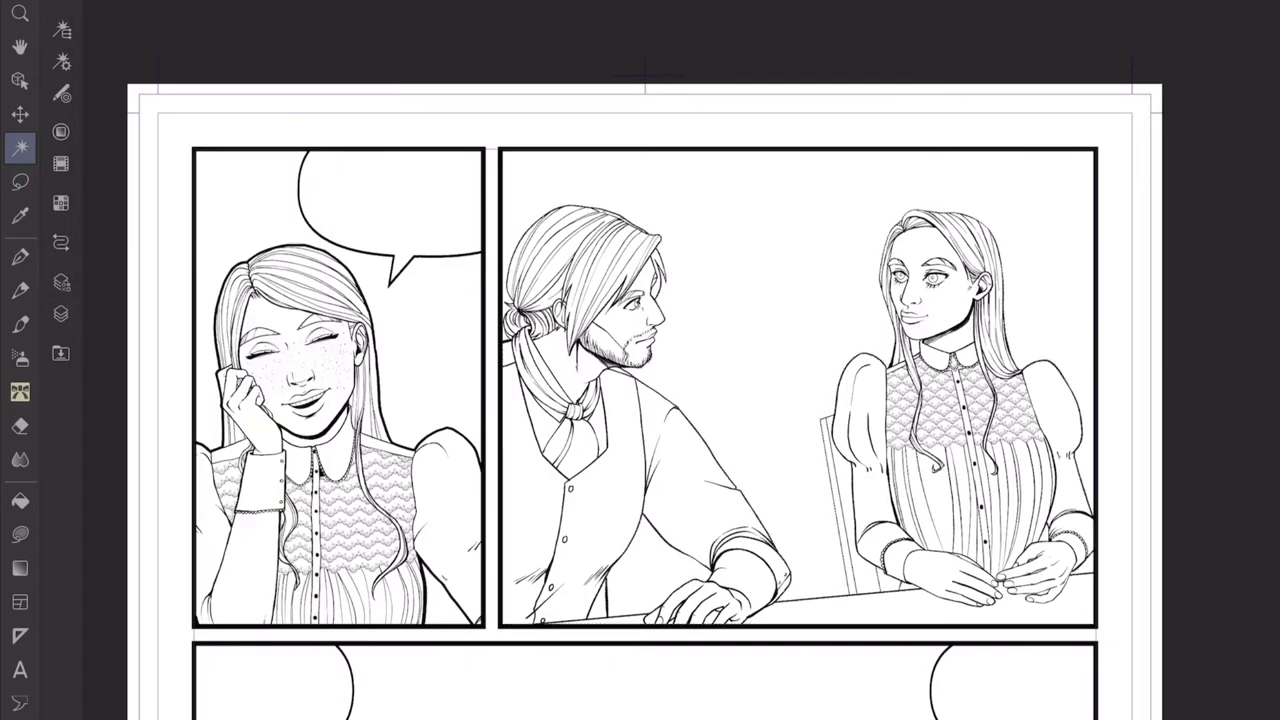
key(Tab)
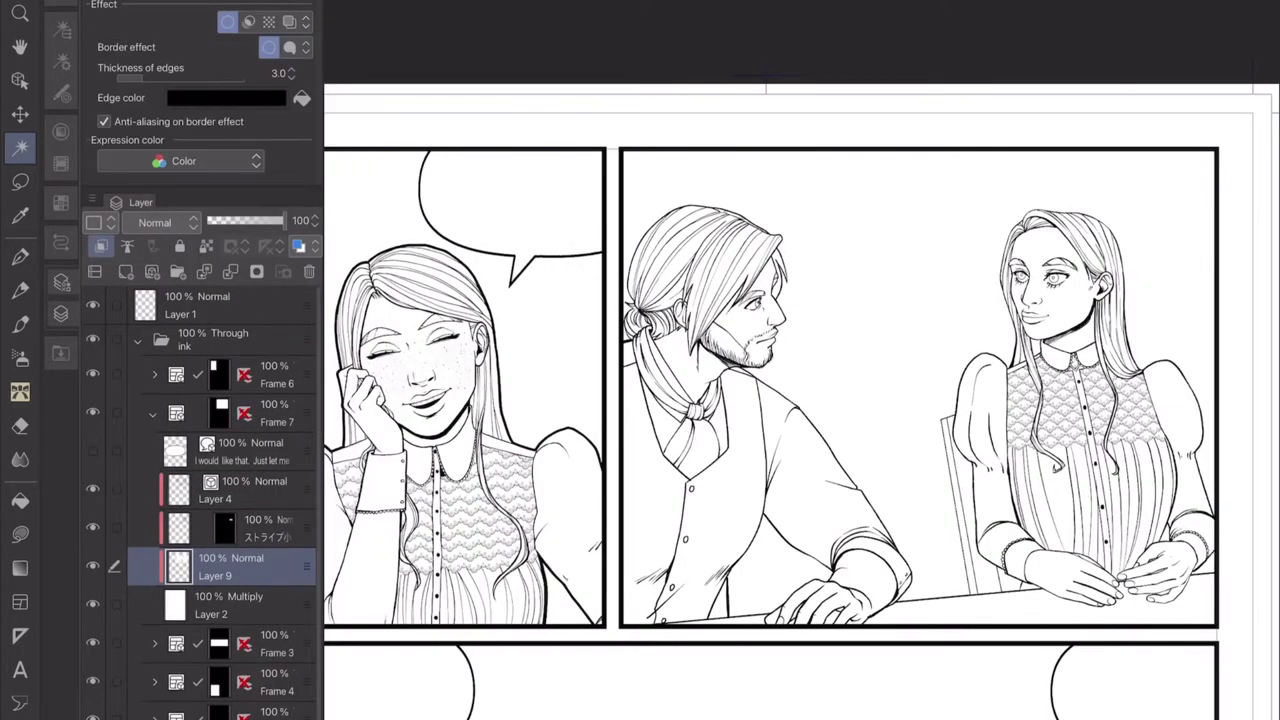
drag(130, 76, 150, 76)
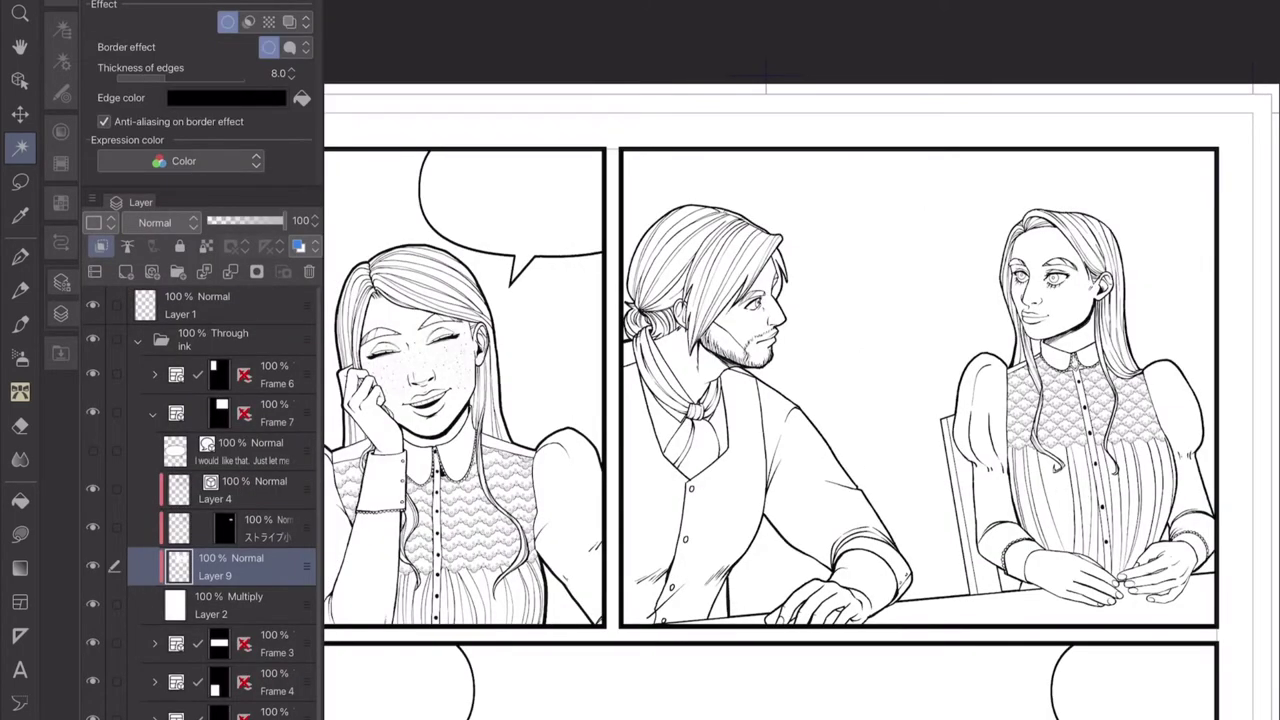
drag(150, 76, 158, 76)
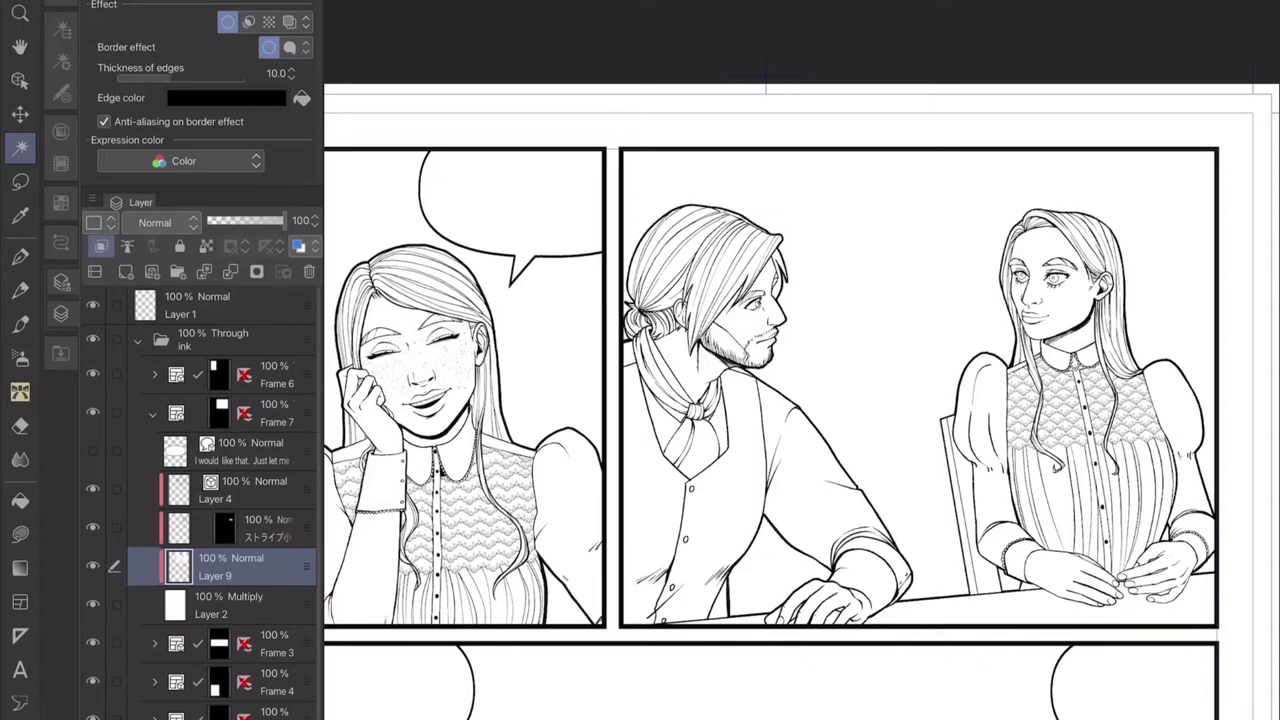
Create a selection from the bordered silhouette on Layer 9 and compare it with the outlines around the man's arm.
right_click(240, 566)
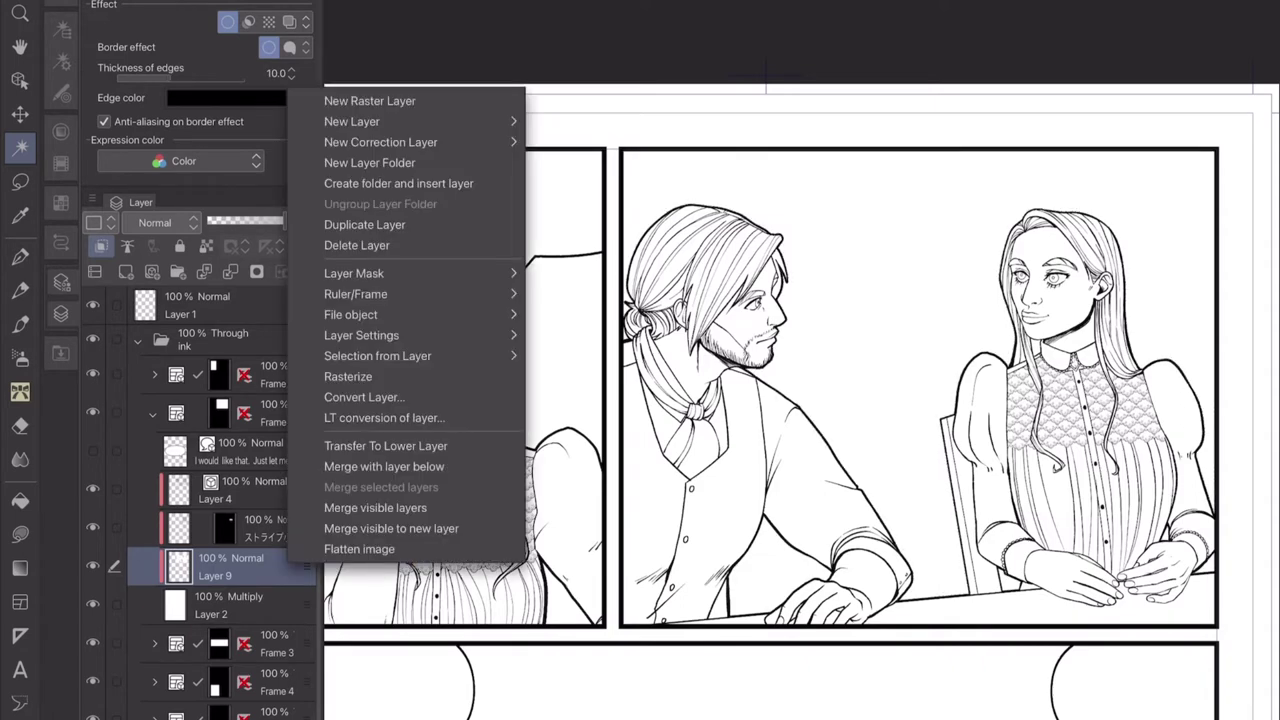
click(377, 356)
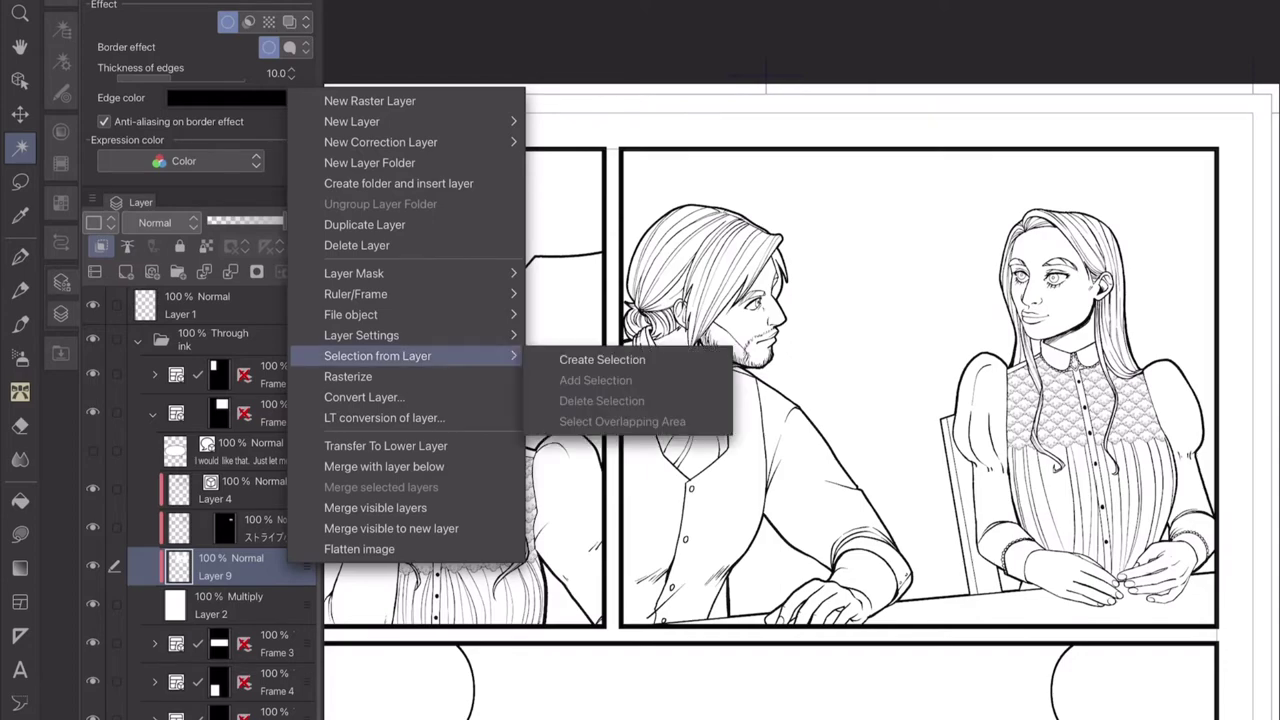
scroll(800, 360, up, 10)
scroll(800, 360, down, 8)
right_click(240, 566)
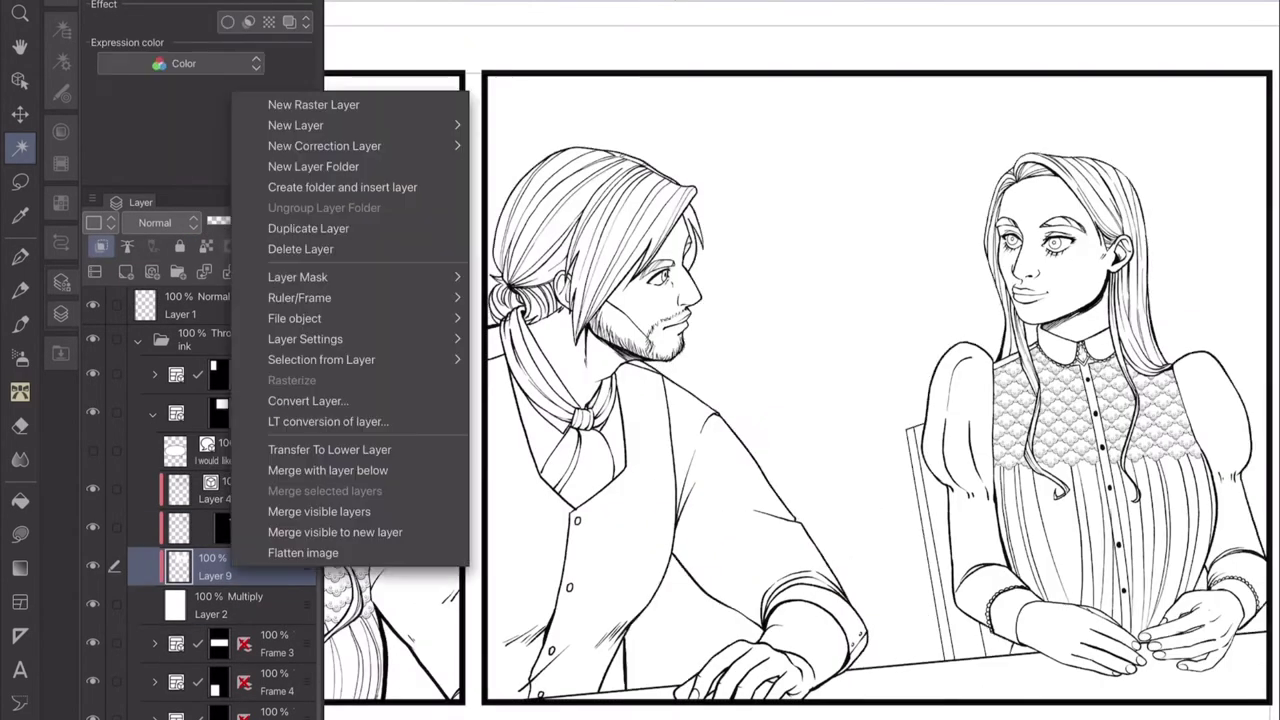
click(340, 357)
click(540, 357)
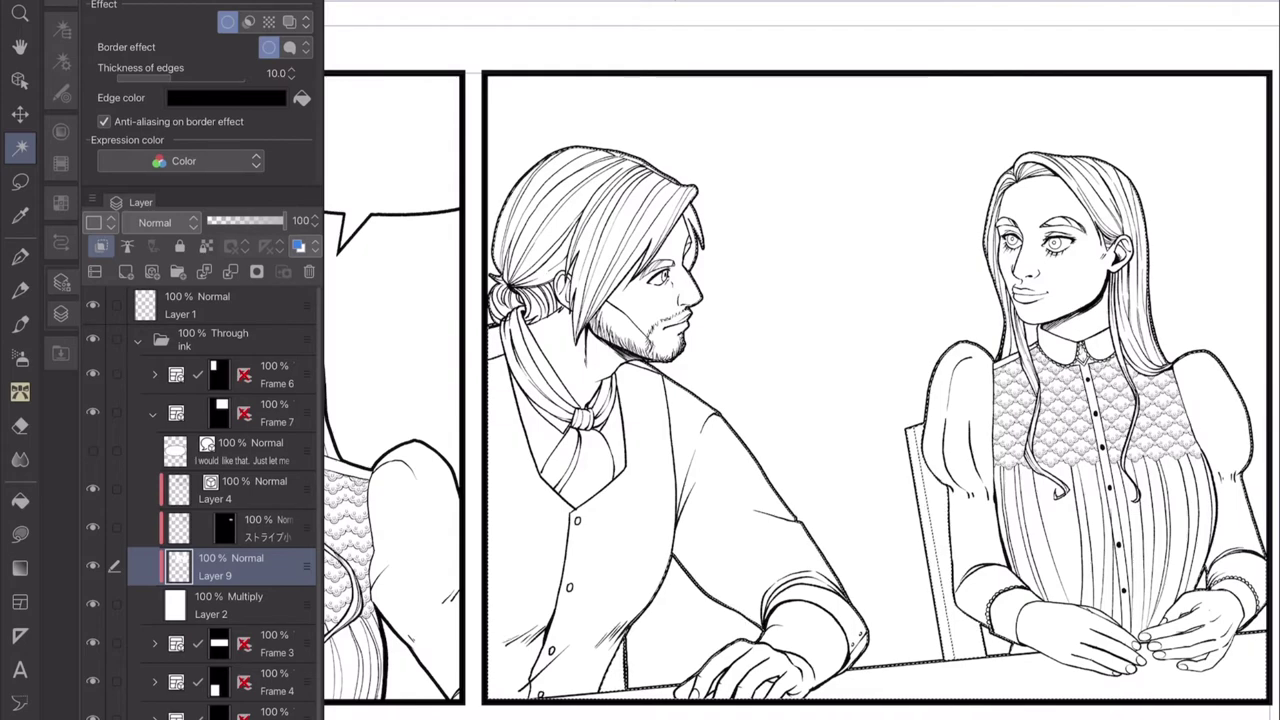
scroll(700, 560, up, 5)
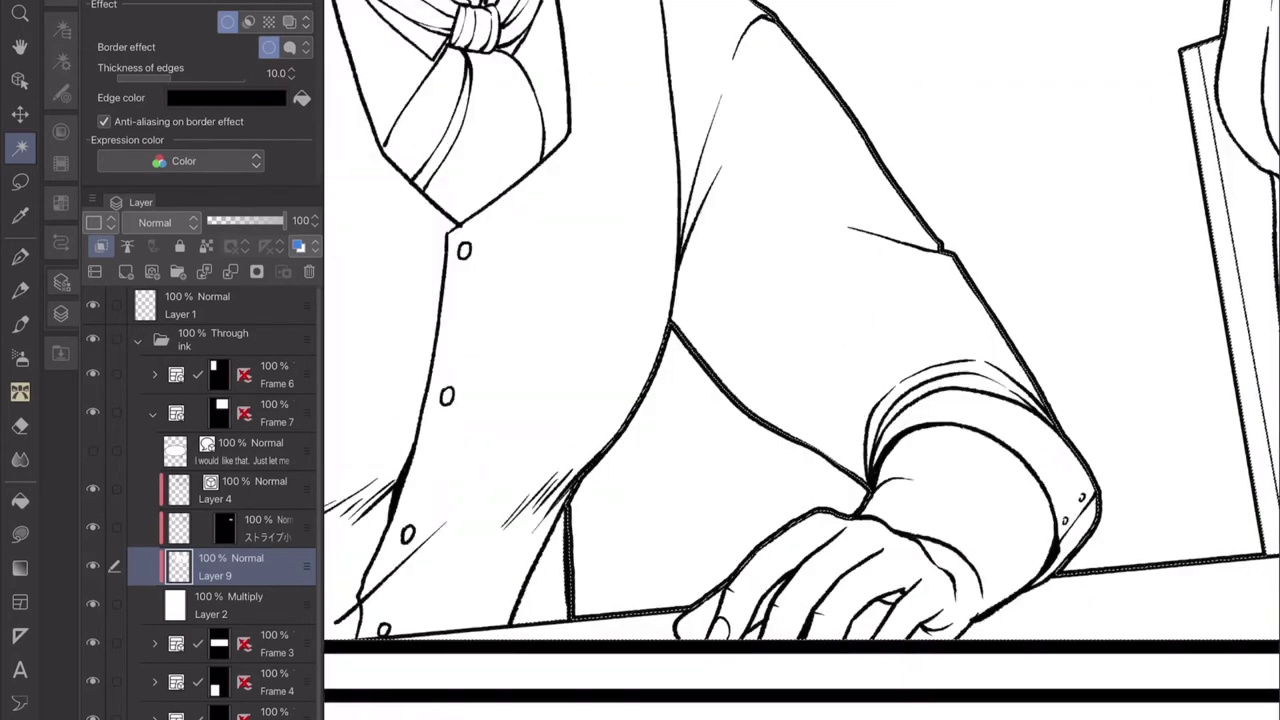
key(ctrl+m)
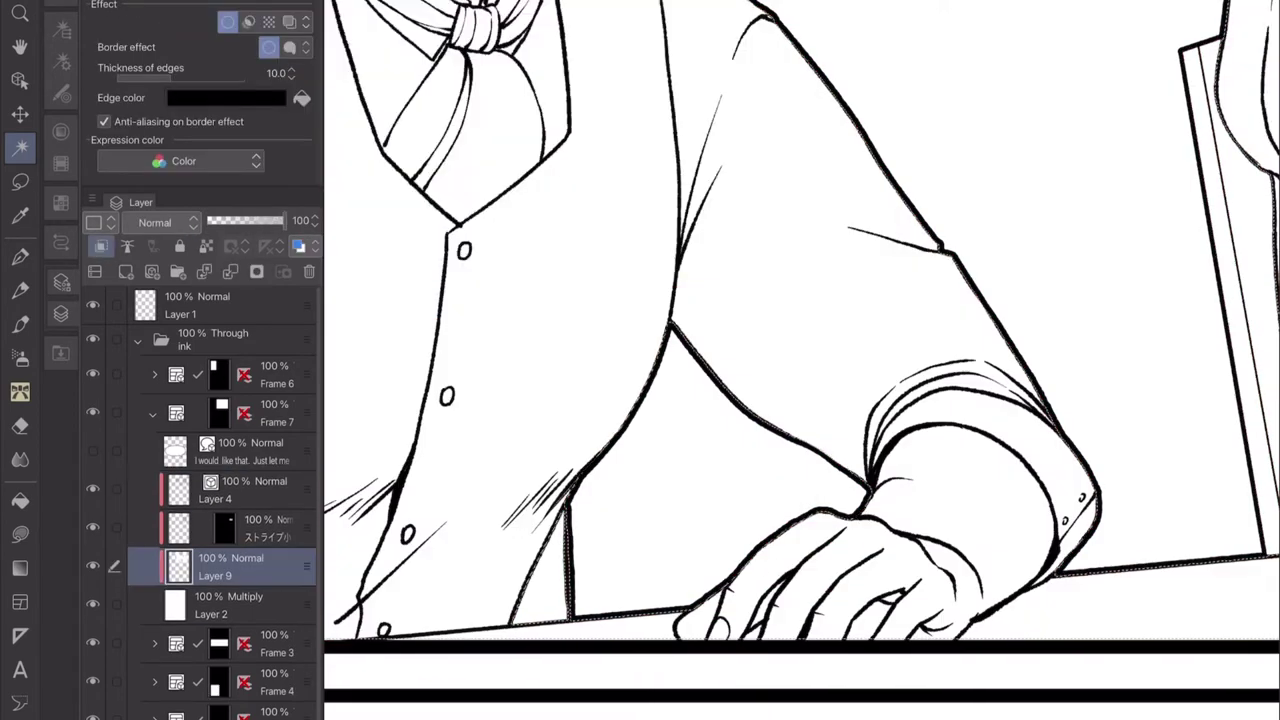
scroll(800, 360, down, 3)
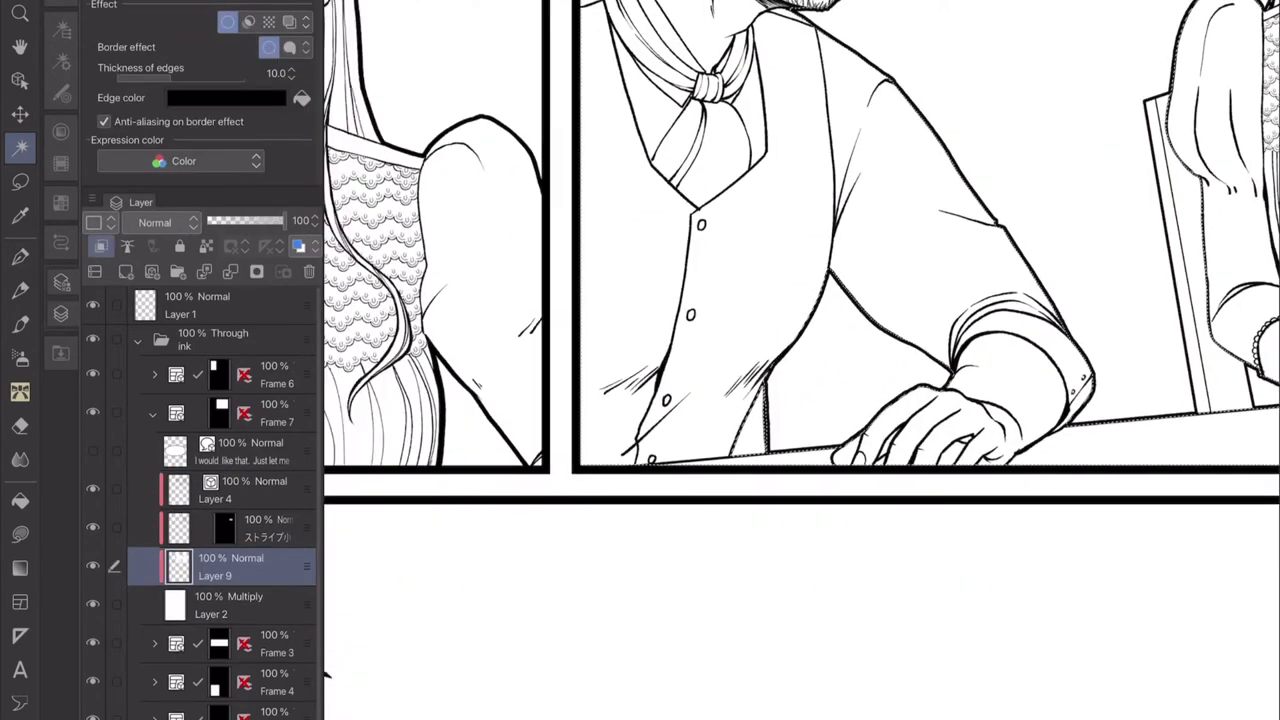
Clear the thin strip over the vertical line beside the man's waist from the Quick Mask and convert it back to a selection.
scroll(650, 400, up, 5)
key(m)
key(ctrl+m)
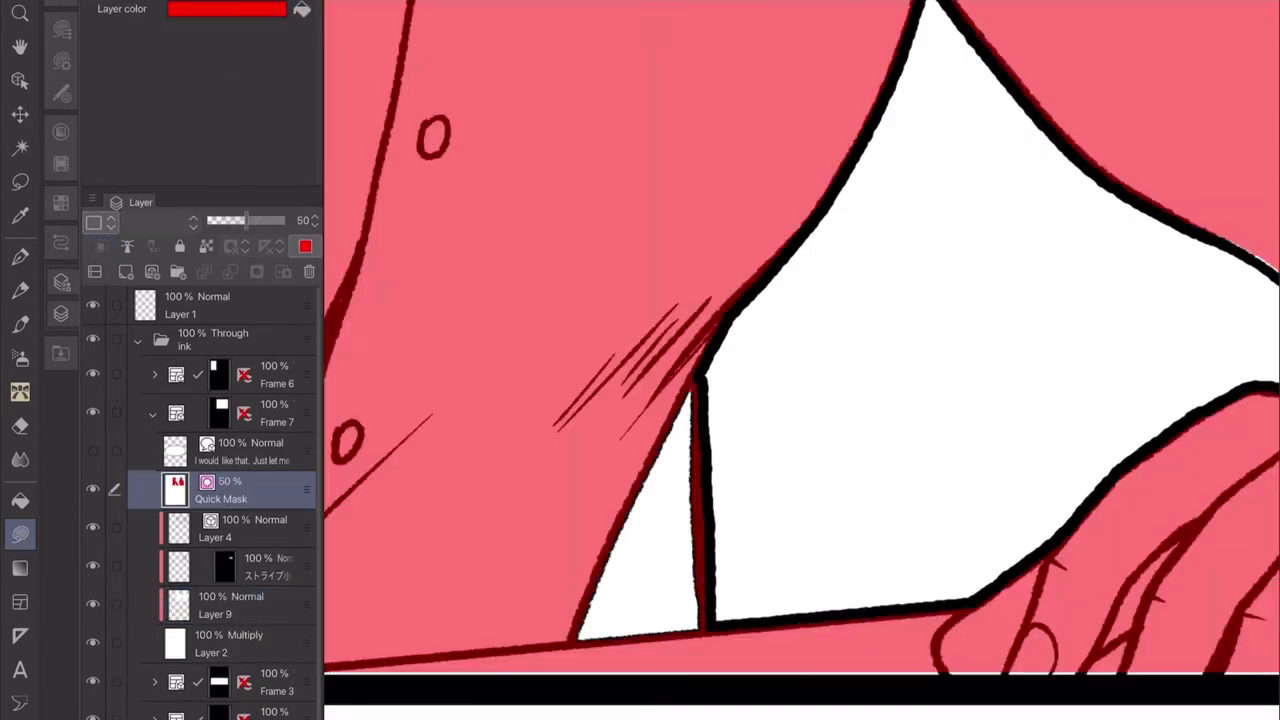
drag(734, 584, 706, 624)
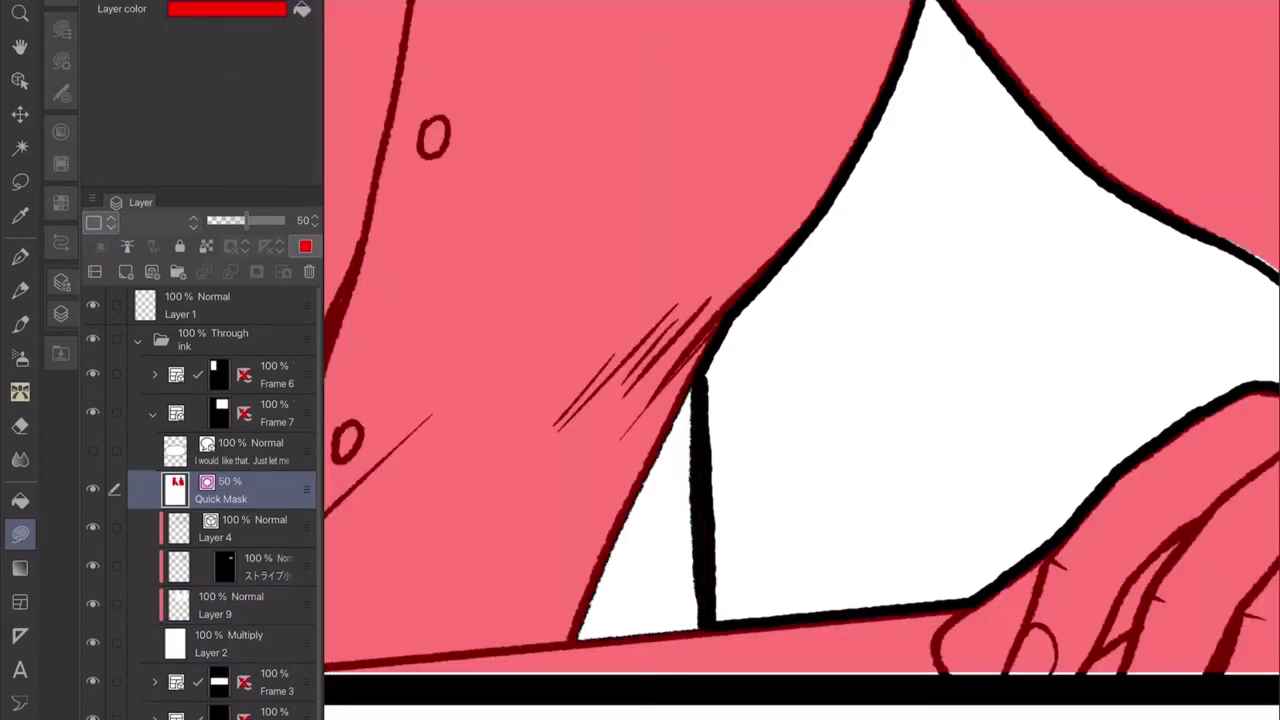
scroll(800, 360, down, 5)
key(ctrl+m)
key(w)
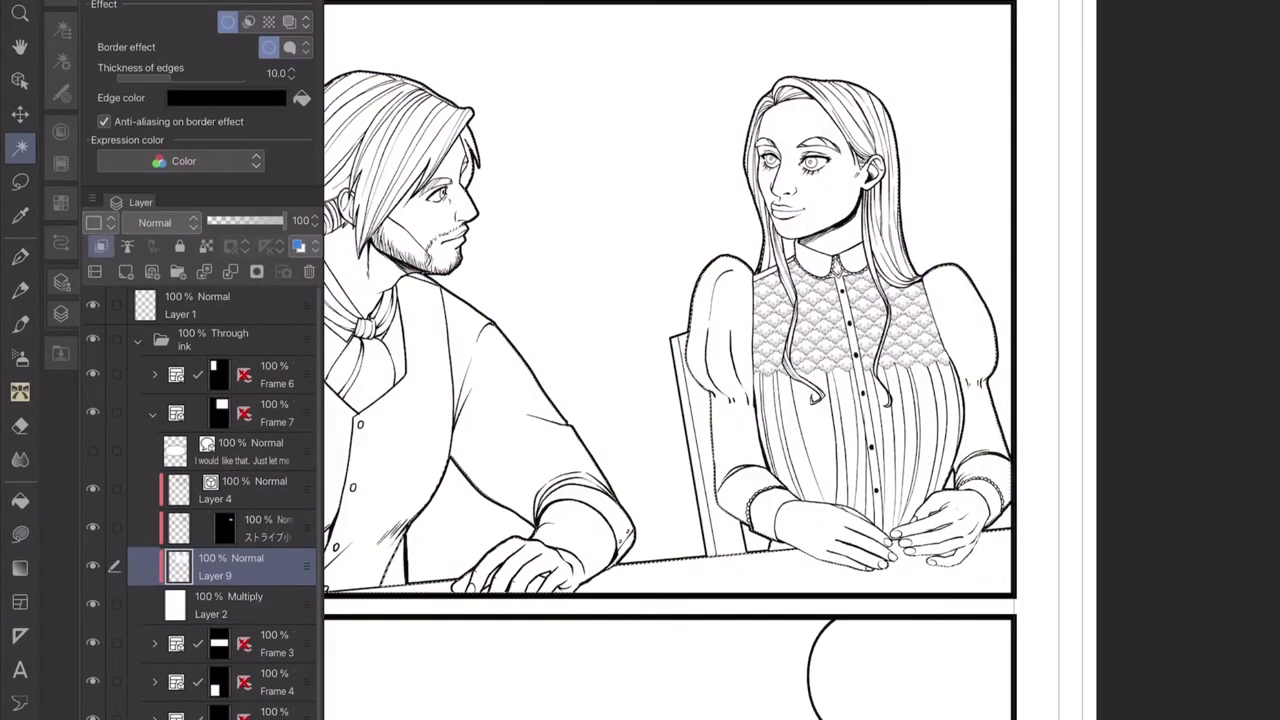
Reopen the selection as a Quick Mask and clean up its edge at the small gap beneath the woman's cuff.
scroll(480, 600, up, 5)
key(ctrl+m)
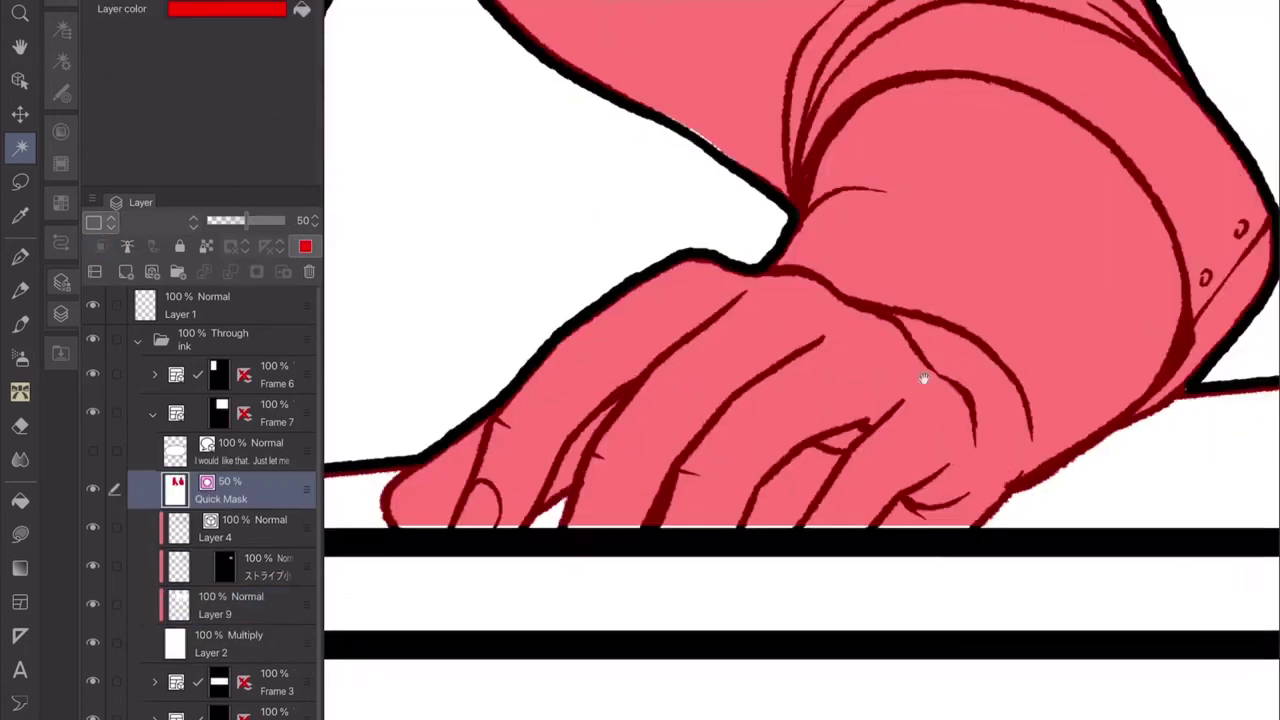
scroll(924, 378, down, 3)
key(m)
scroll(924, 378, up, 4)
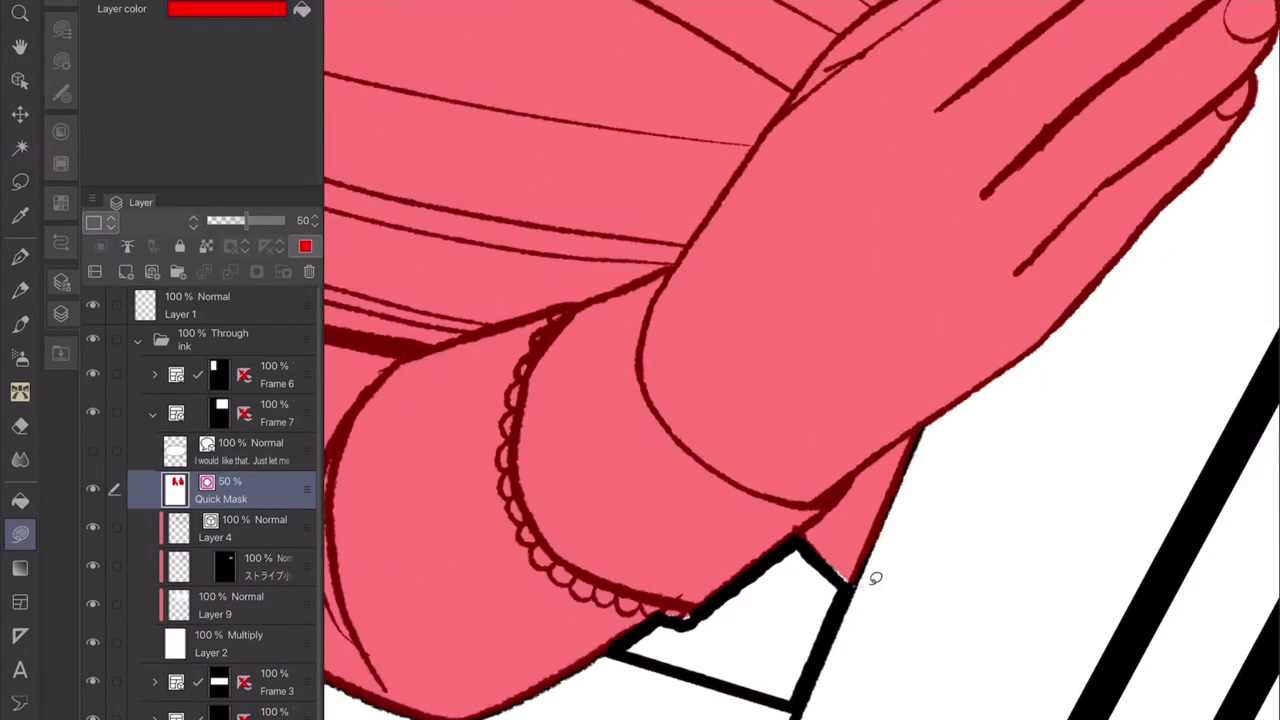
mouse_move(875, 578)
mouse_down()
mouse_move(1114, 409)
mouse_move(1025, 420)
mouse_move(823, 509)
mouse_up()
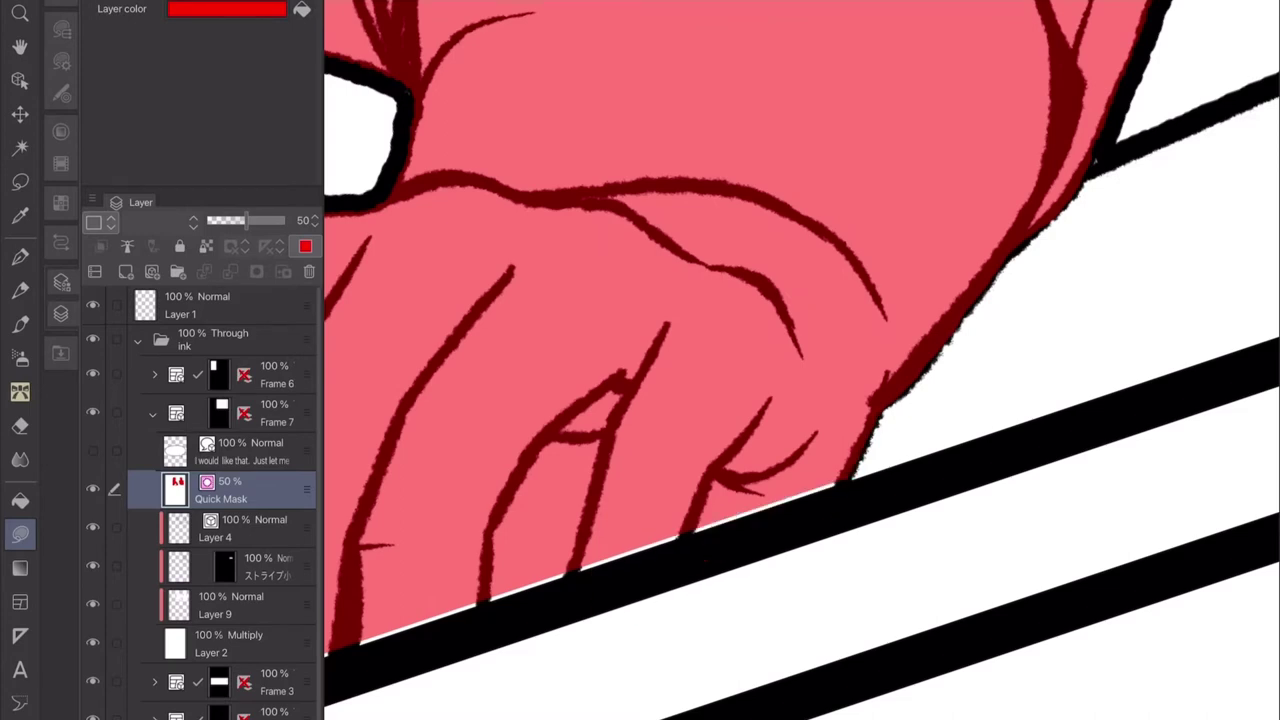
Extend the Quick Mask under the man's fingers to the lower panel border, closing the thin unmasked strip.
drag(688, 560, 1024, 500)
drag(327, 661, 602, 591)
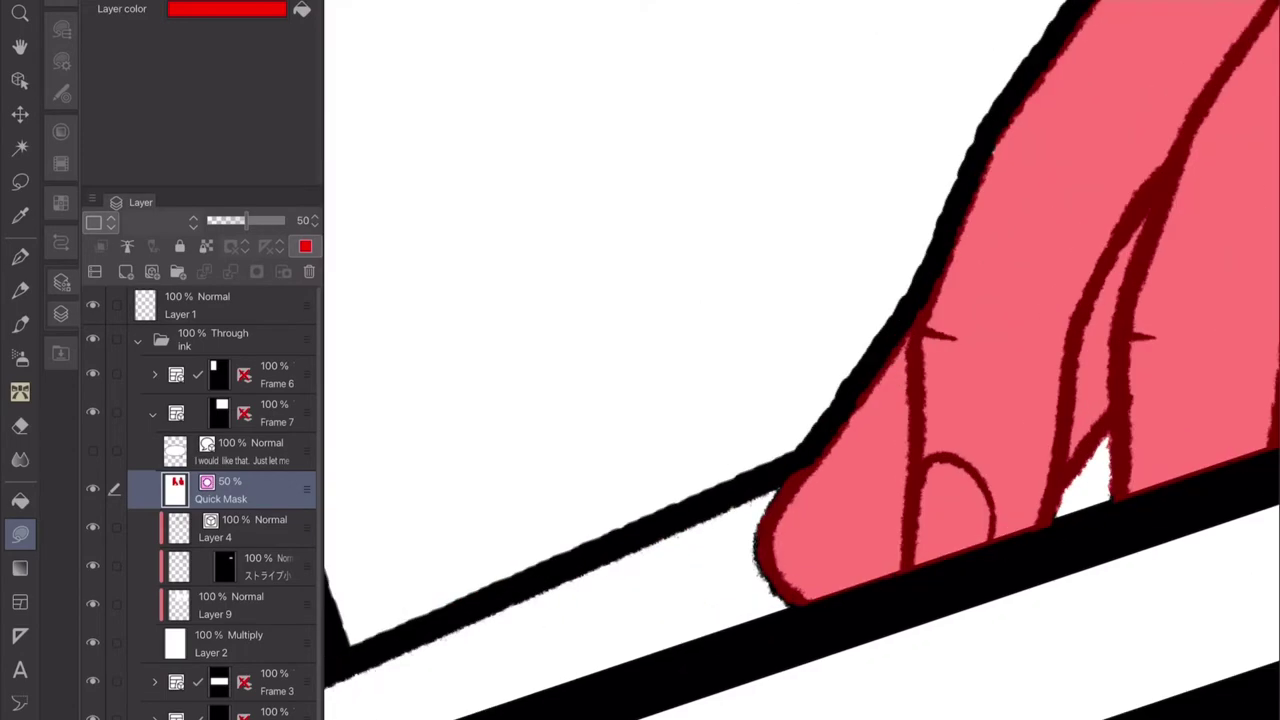
drag(1057, 437, 791, 394)
scroll(791, 394, up, 2)
mouse_move(640, 545)
mouse_down()
mouse_move(705, 465)
mouse_move(645, 540)
mouse_up()
scroll(645, 540, down, 5)
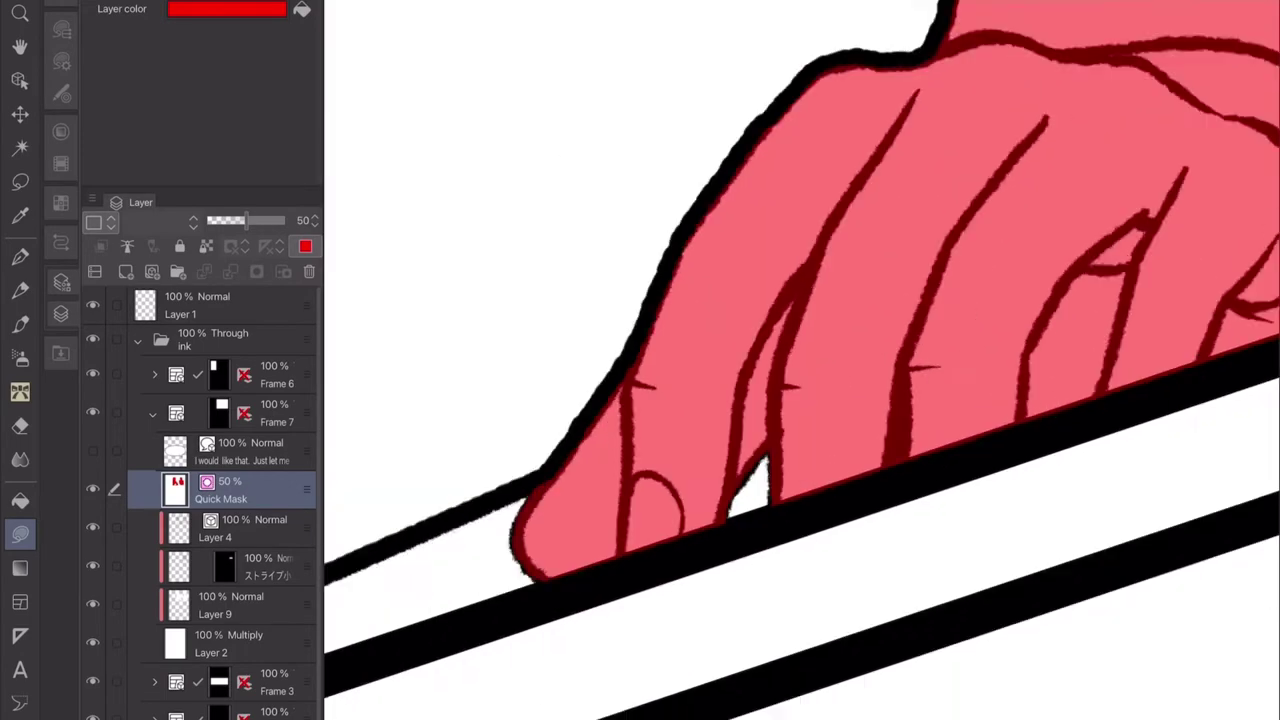
scroll(1055, 290, up, 6)
scroll(700, 440, down, 3)
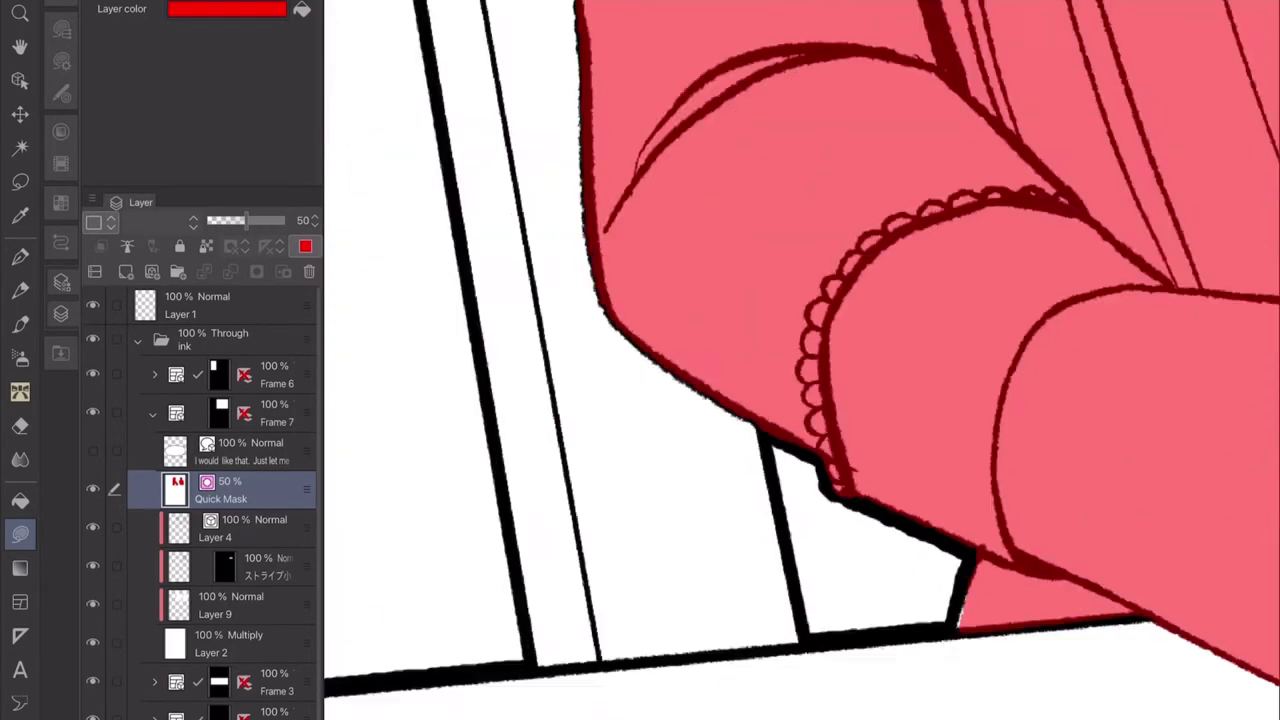
scroll(752, 496, down, 5)
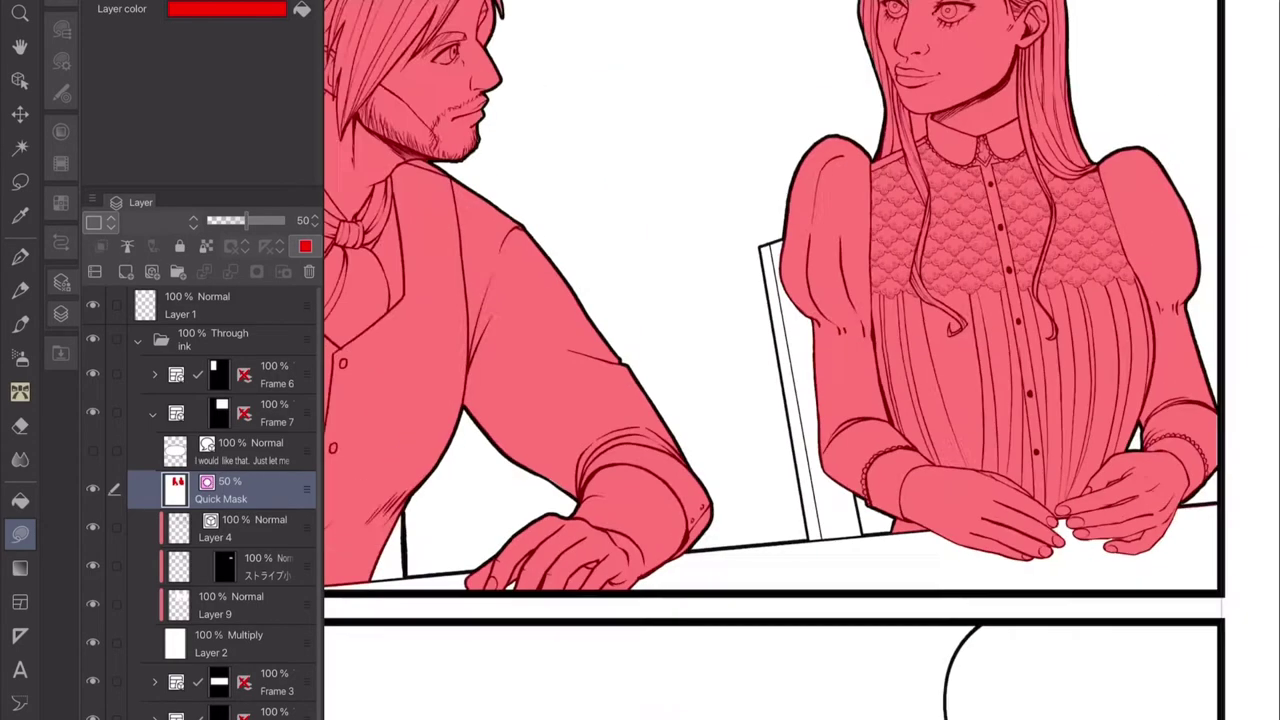
Trim the Quick Mask off the outer contour of the woman's hand nearest the panel border, along the little finger to its tip.
scroll(860, 640, up, 3)
scroll(800, 360, down, 2)
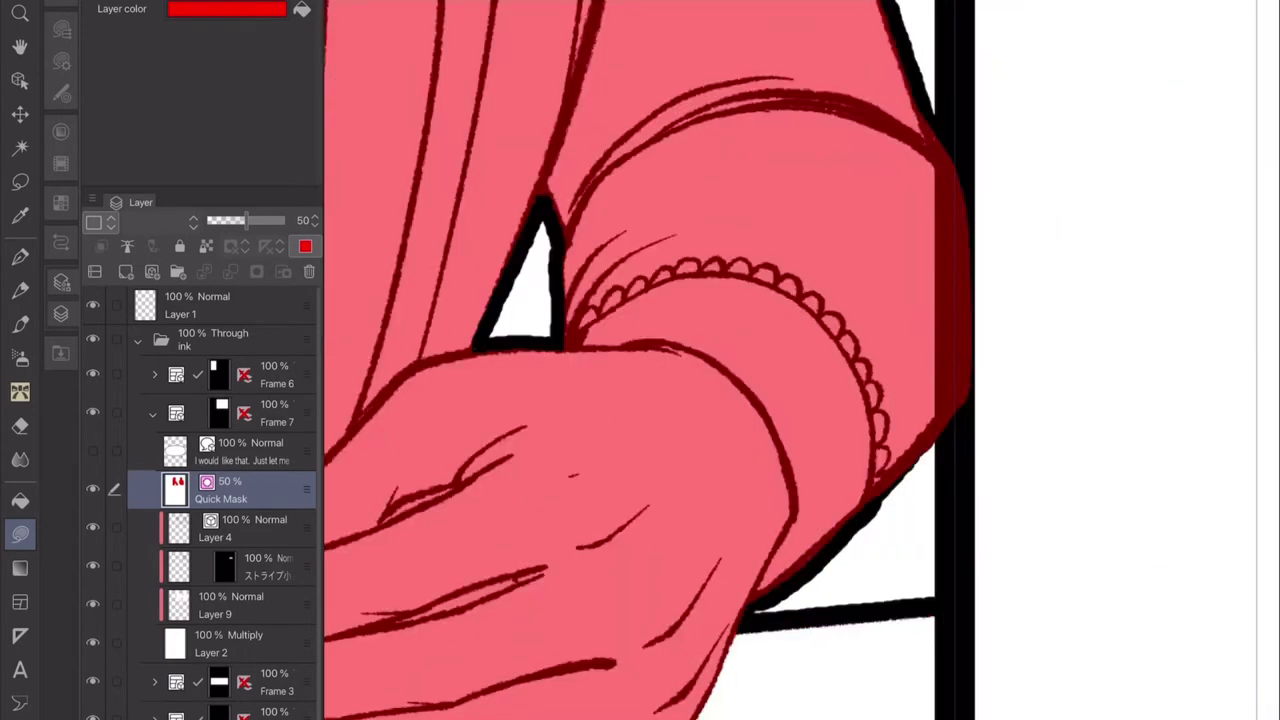
scroll(800, 360, up, 5)
scroll(800, 578, down, 2)
scroll(891, 423, up, 2)
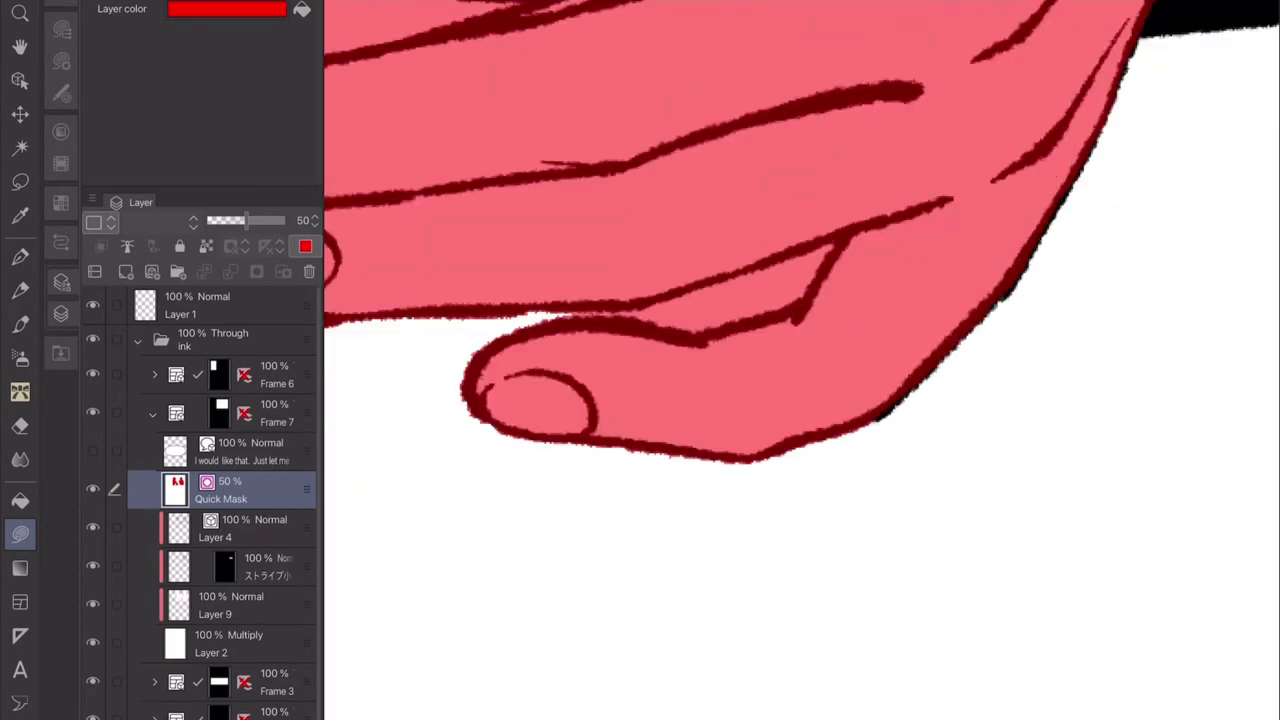
scroll(800, 360, up, 2)
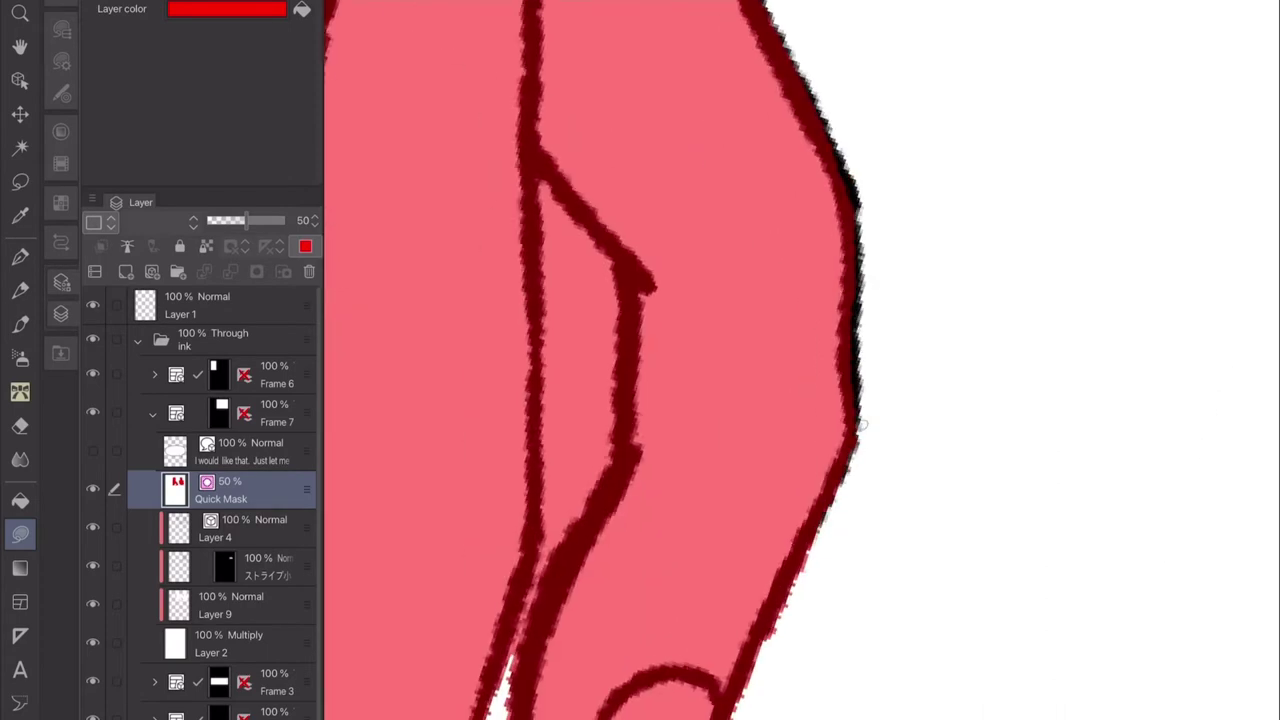
scroll(800, 360, down, 1)
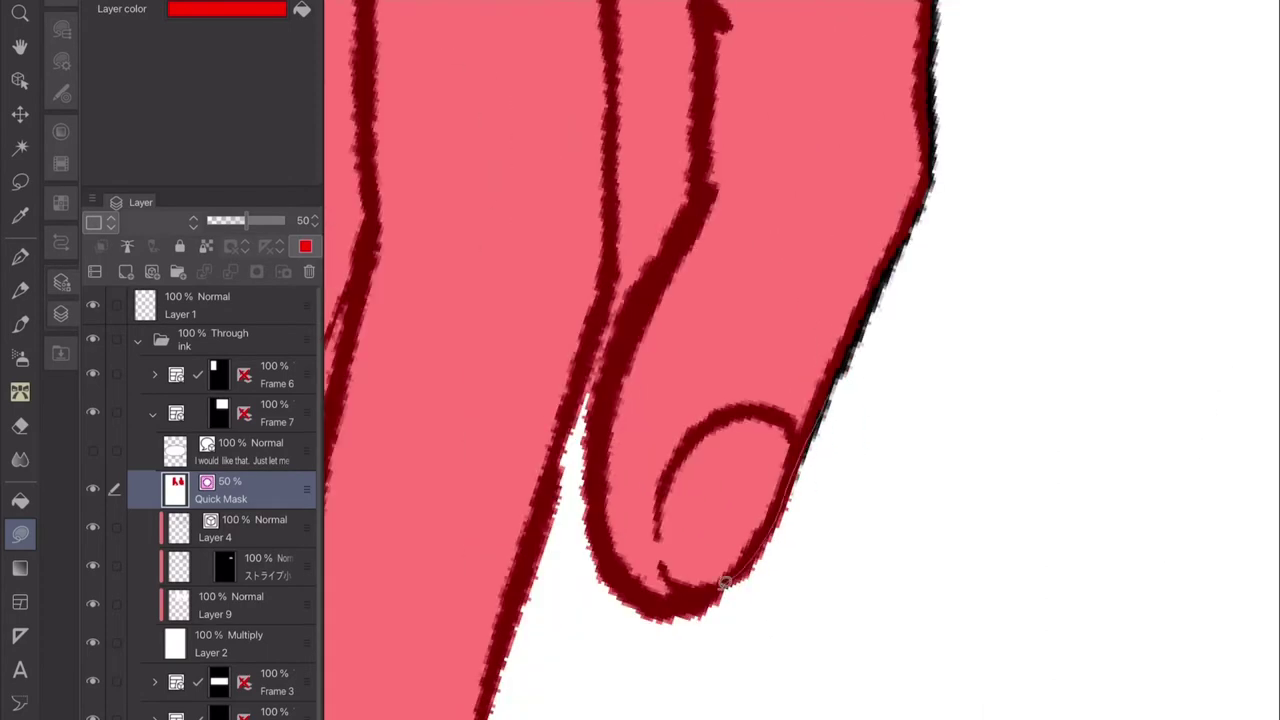
scroll(724, 583, down, 1)
Clear the Quick Mask from the narrow gap between the little finger and ring finger of the woman's hand.
scroll(790, 425, up, 2)
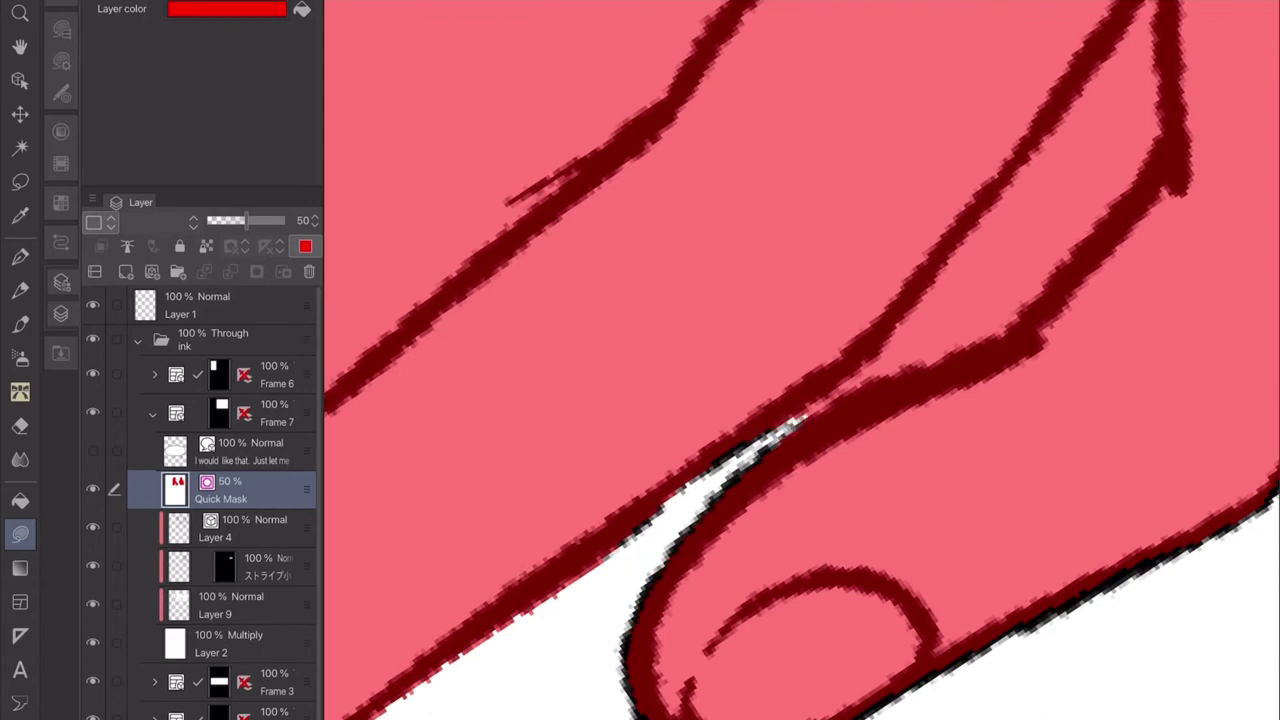
mouse_move(800, 425)
mouse_down()
mouse_move(1018, 331)
mouse_move(1090, 215)
mouse_up()
scroll(900, 400, up, 1)
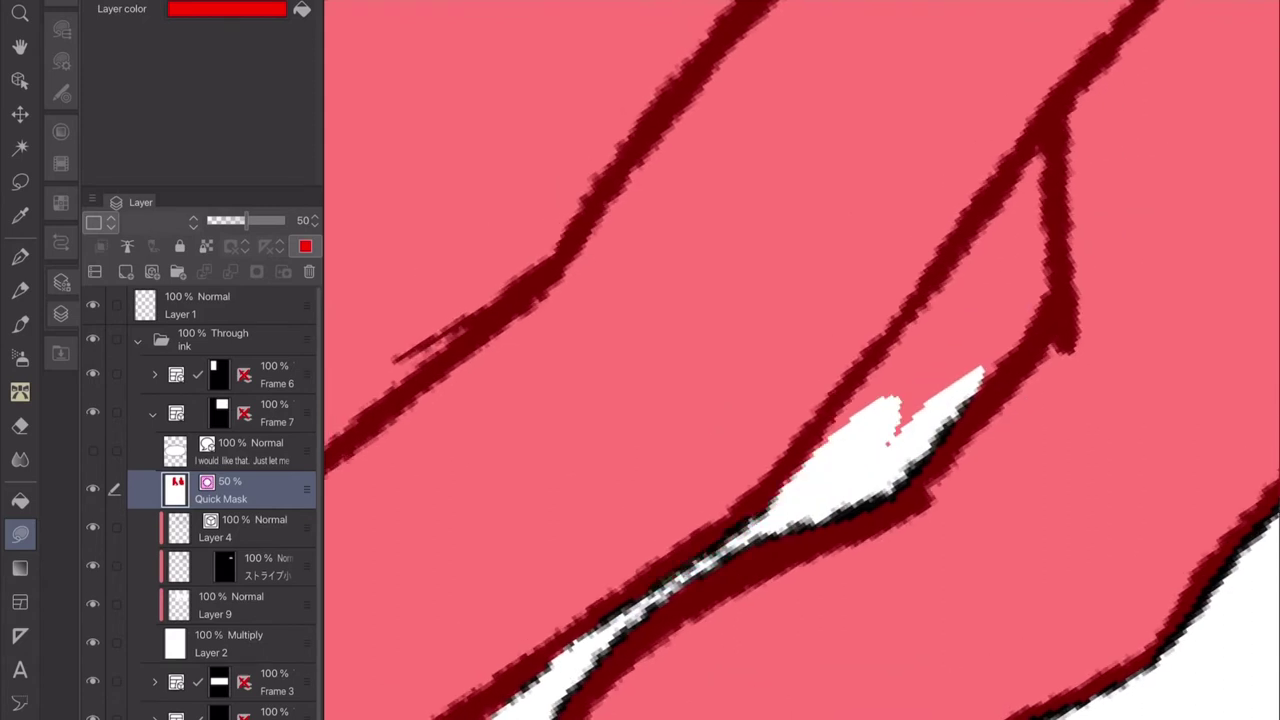
drag(932, 340, 1030, 168)
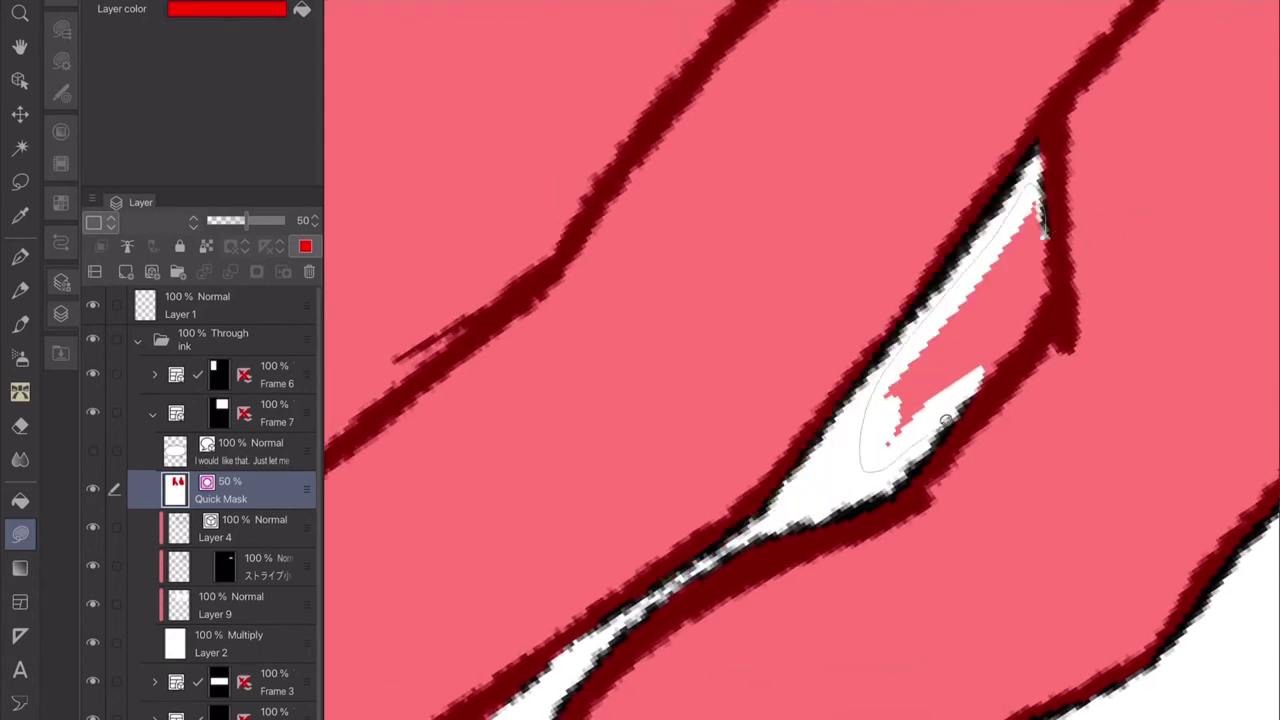
drag(945, 421, 940, 425)
Trim the Quick Mask along the outer edge and tip of the ring finger on the same hand.
scroll(1043, 140, down, 1)
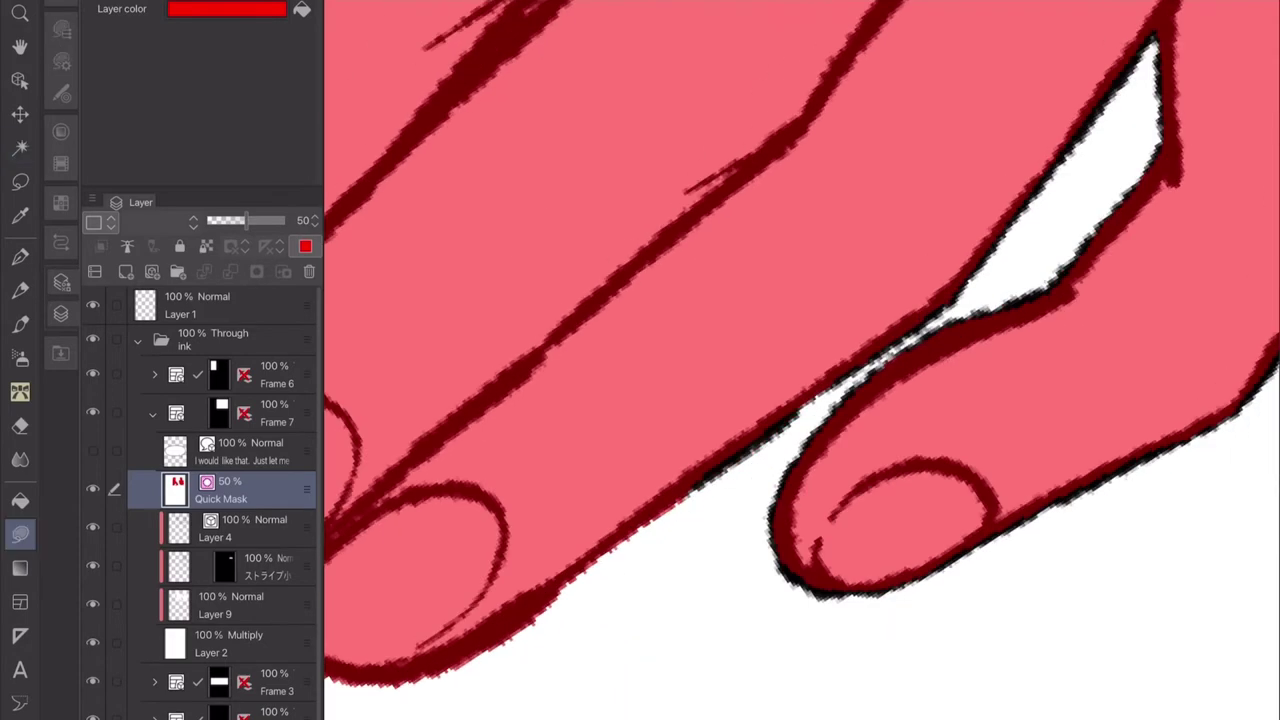
scroll(800, 360, down, 2)
scroll(800, 360, up, 3)
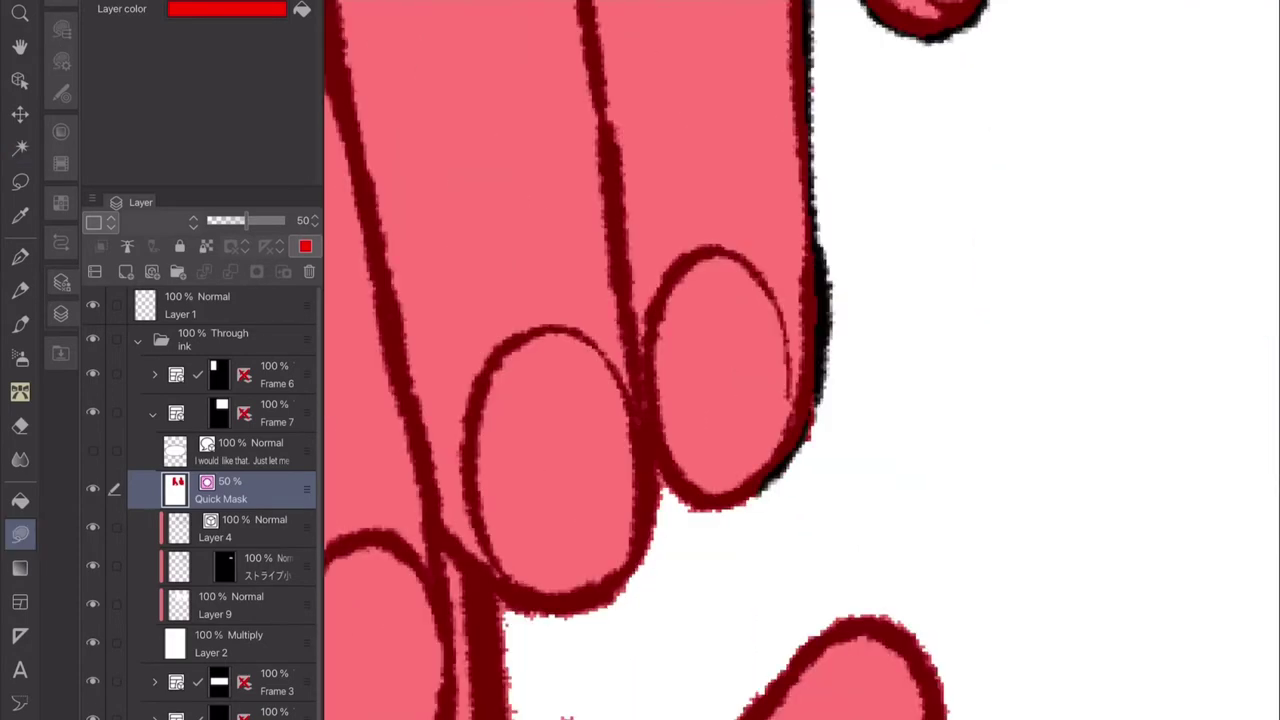
scroll(653, 524, up, 3)
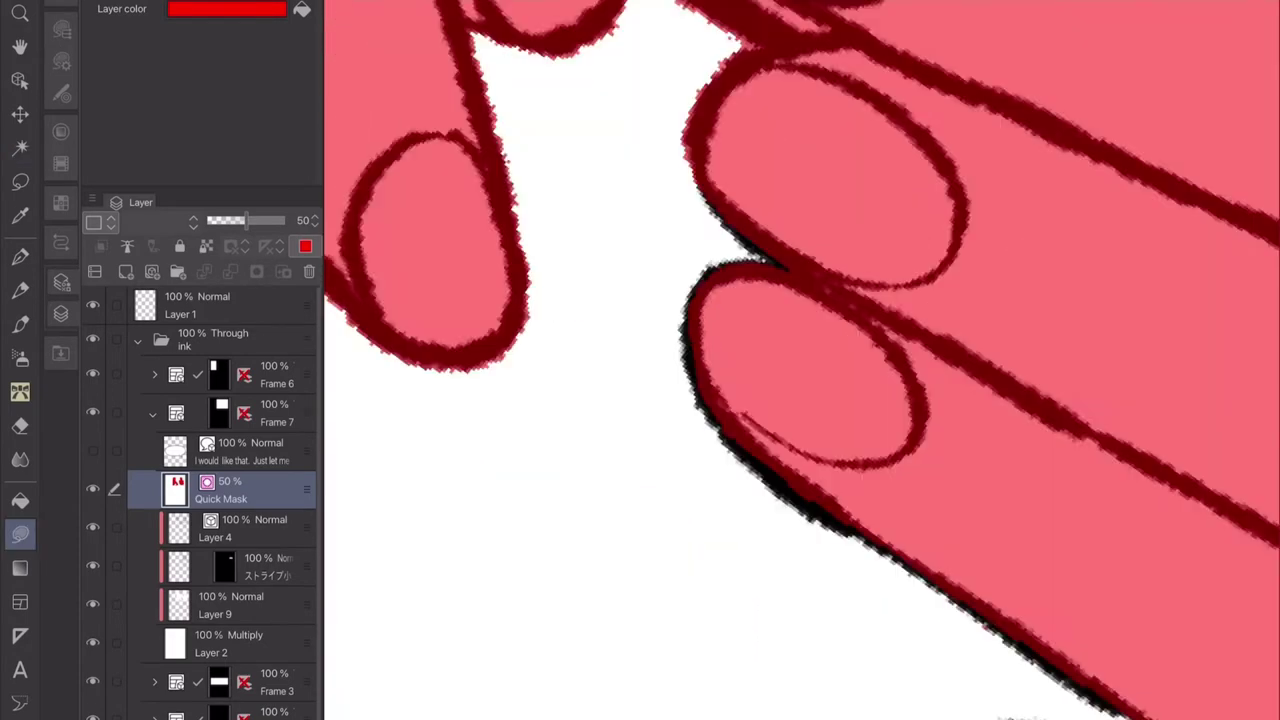
Trim the Quick Mask around the middle fingertip and the facing fingertips where the woman's two hands meet.
mouse_move(800, 112)
mouse_down()
mouse_move(644, 318)
mouse_move(660, 340)
mouse_up()
scroll(800, 360, down, 2)
drag(681, 468, 681, 470)
scroll(800, 360, down, 2)
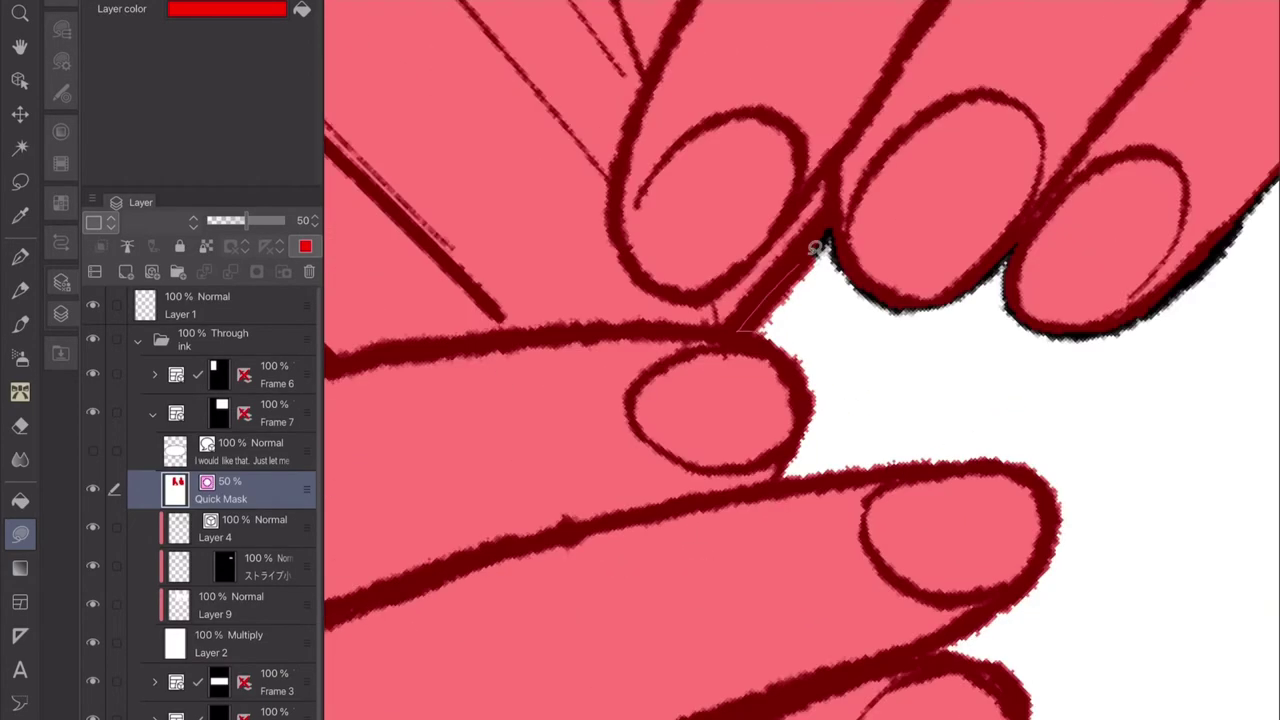
scroll(800, 360, up, 3)
scroll(800, 360, up, 1)
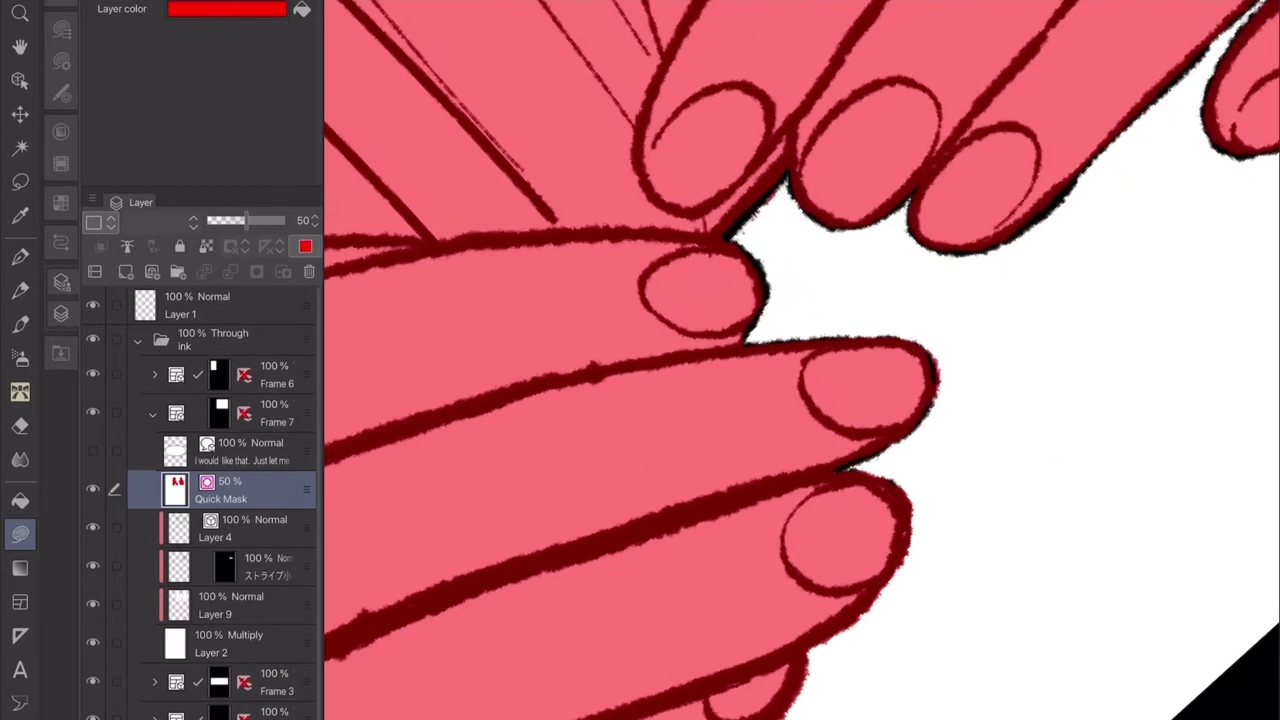
Refine the quick mask along the outer contours of the hands, arm and sleeve with lasso strokes.
drag(900, 480, 925, 500)
scroll(1011, 291, up, 3)
drag(948, 179, 845, 300)
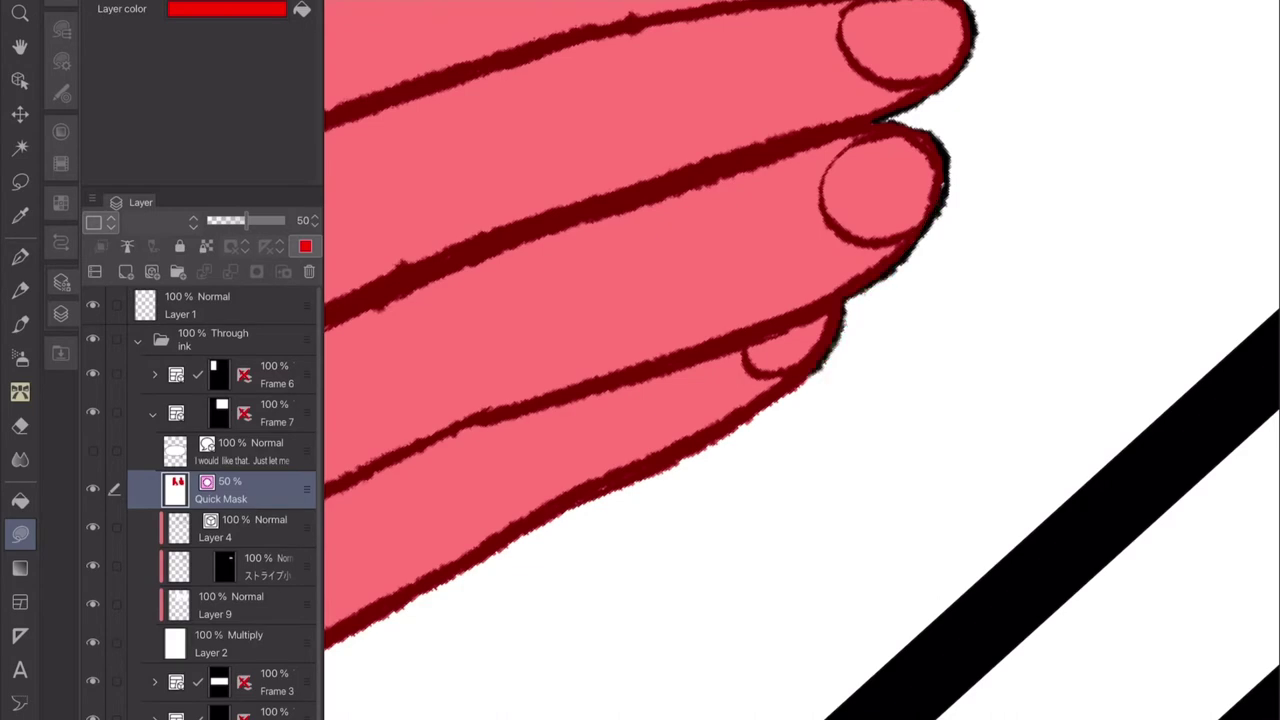
scroll(882, 319, up, 2)
scroll(734, 463, down, 2)
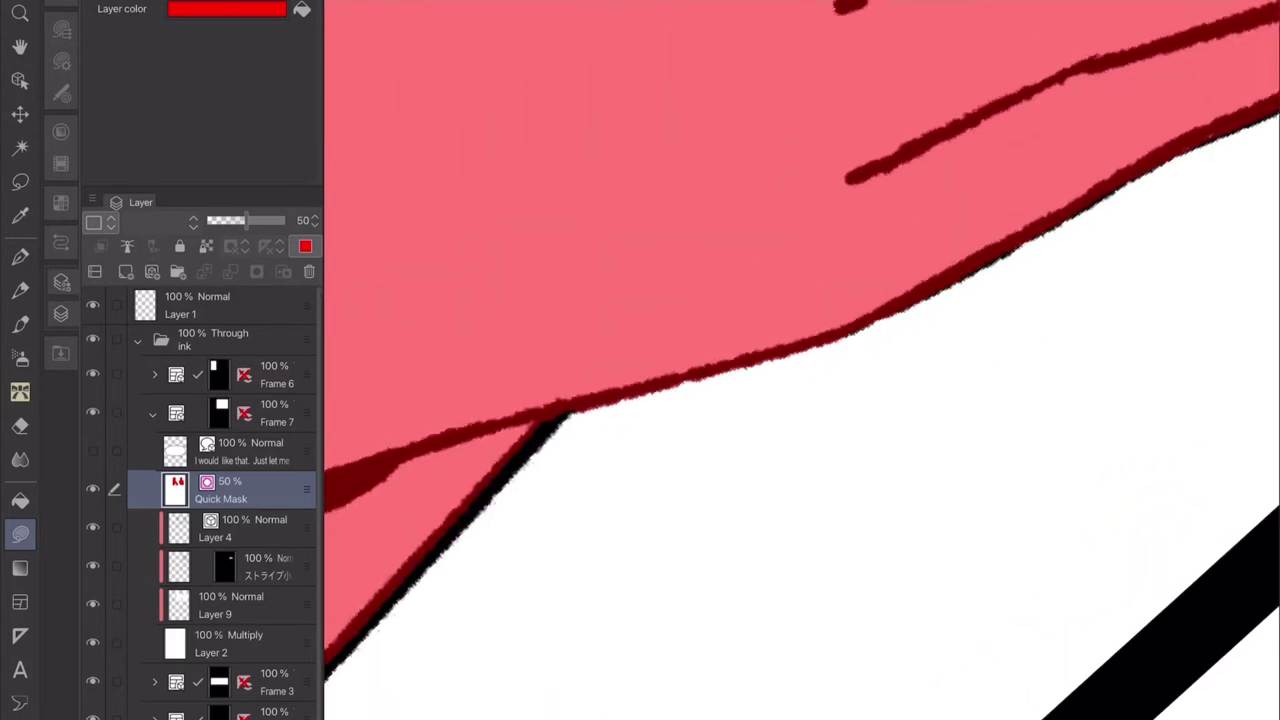
scroll(734, 463, up, 1)
scroll(797, 363, up, 3)
scroll(800, 360, down, 8)
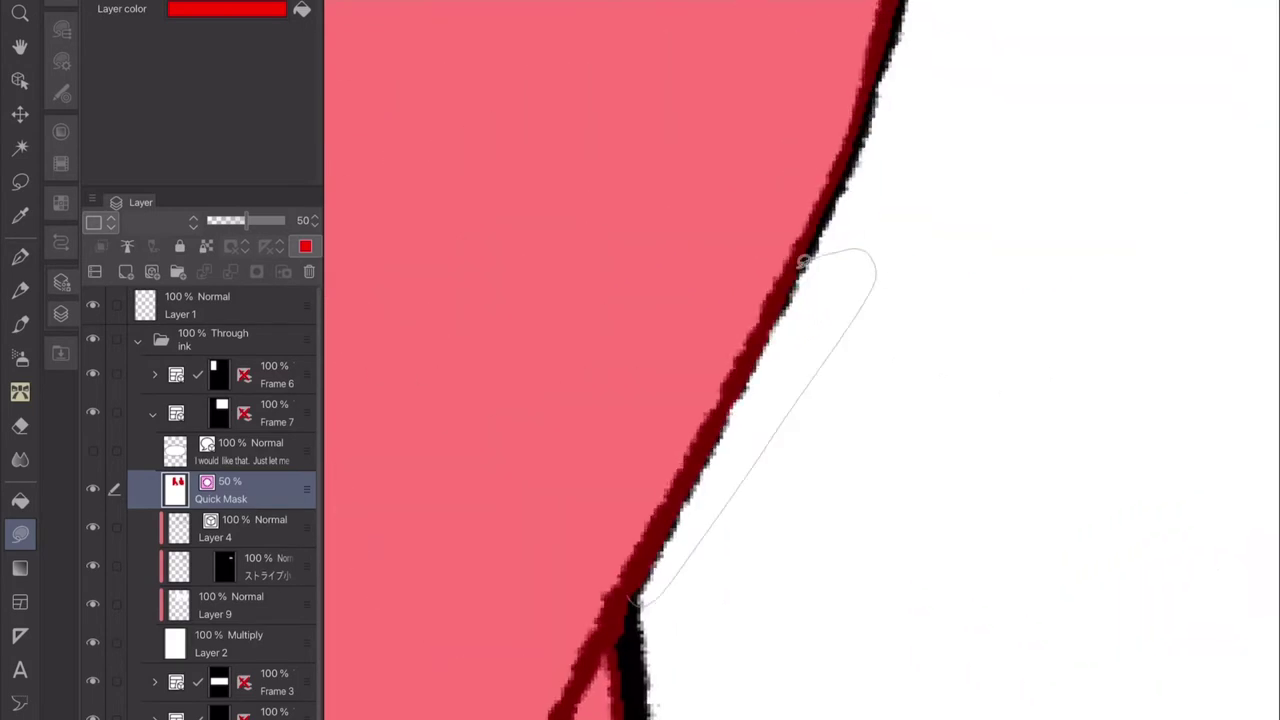
Turn the quick mask into a selection, and add a new layer with a black border effect merged into the layer below.
key(ctrl+m)
key(ctrl+shift+n)
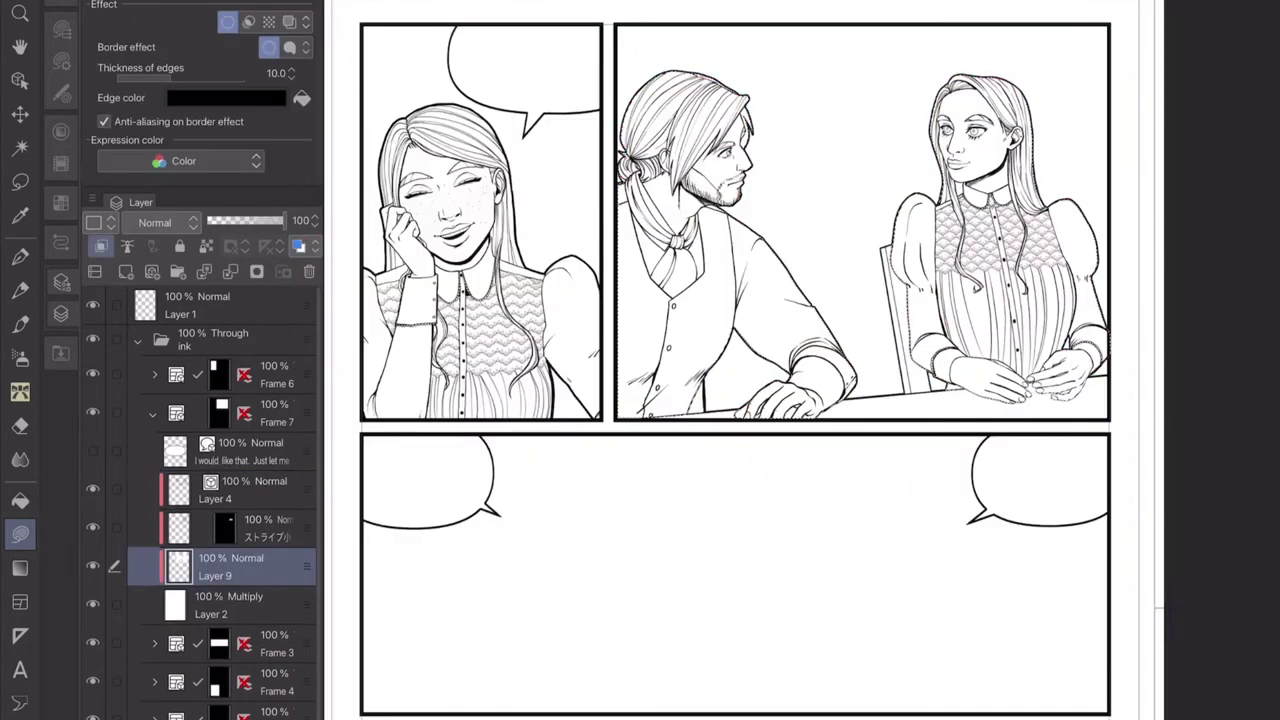
click(227, 21)
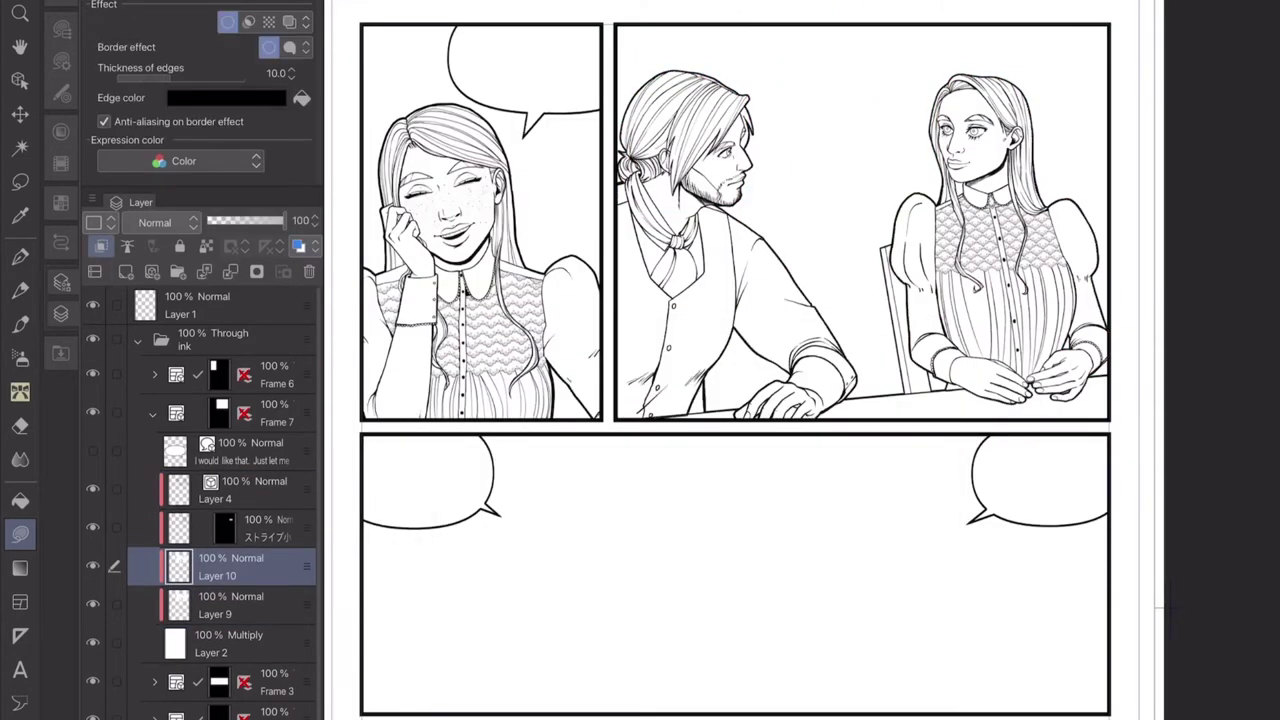
key(ctrl+e)
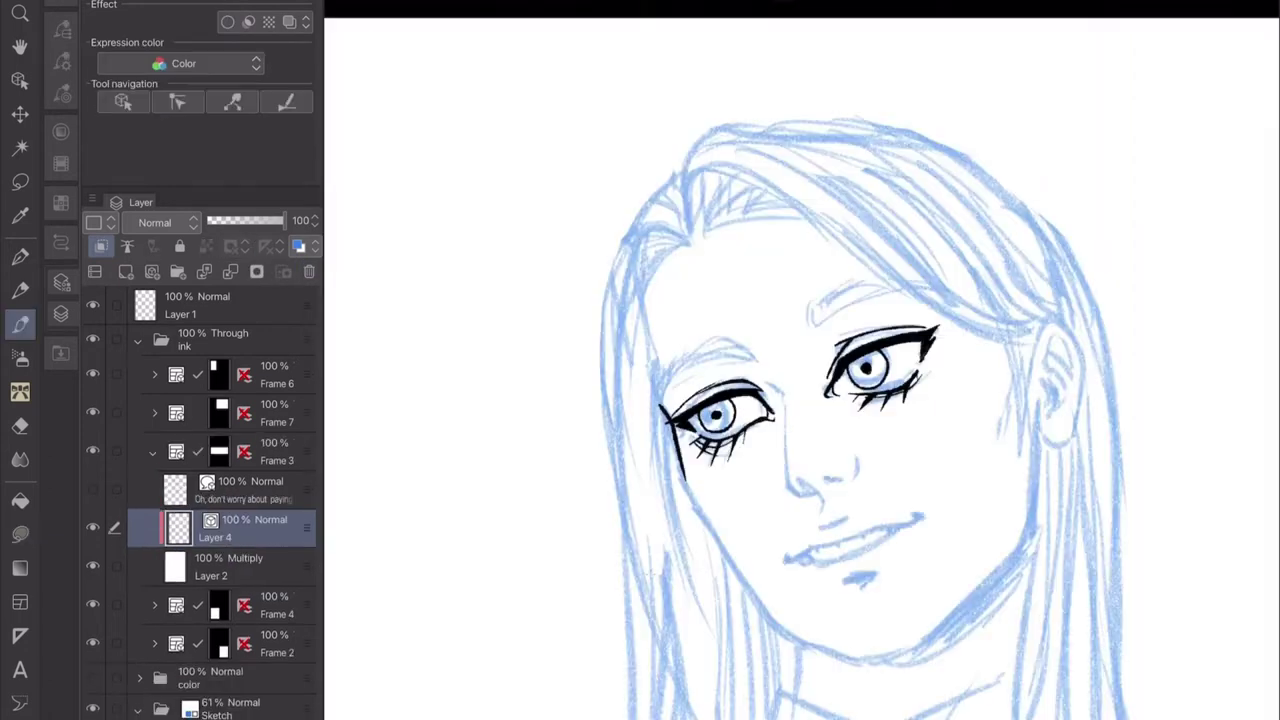
Lasso the woman's far eye in the Frame 3 panel and adjust its size with Free Transform.
scroll(640, 440, up, 3)
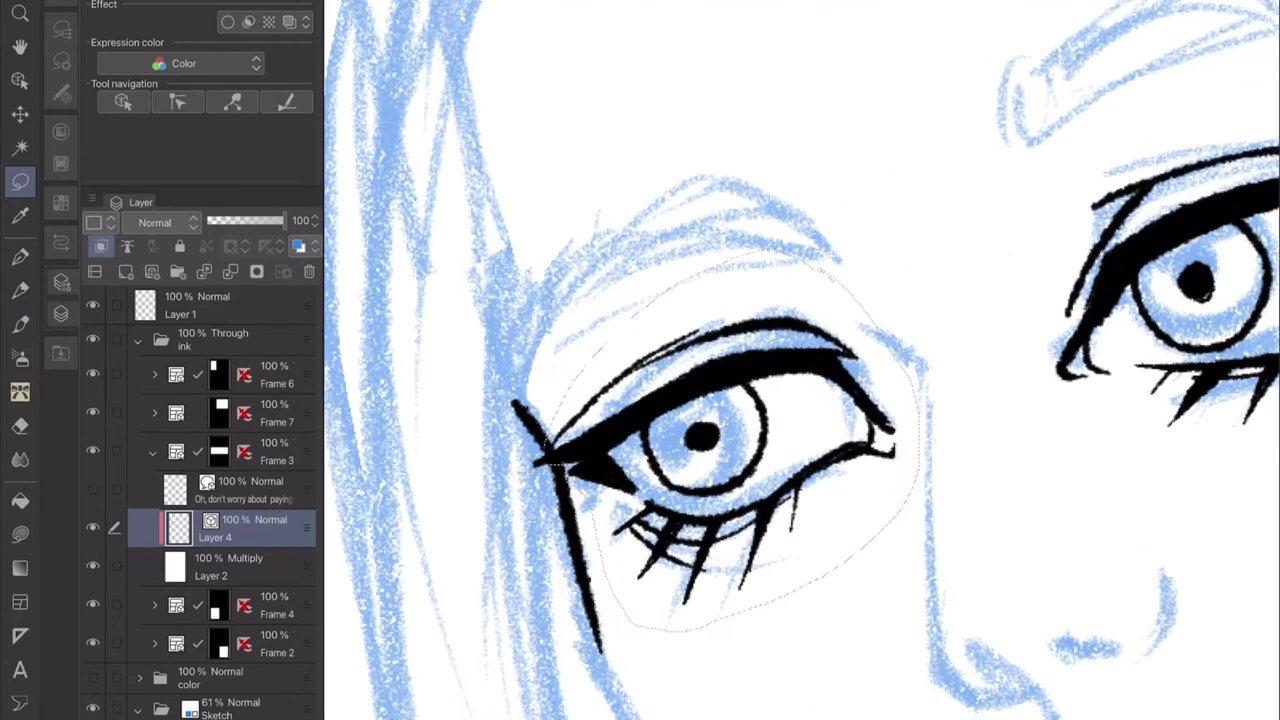
scroll(800, 360, down, 3)
key(ctrl+t)
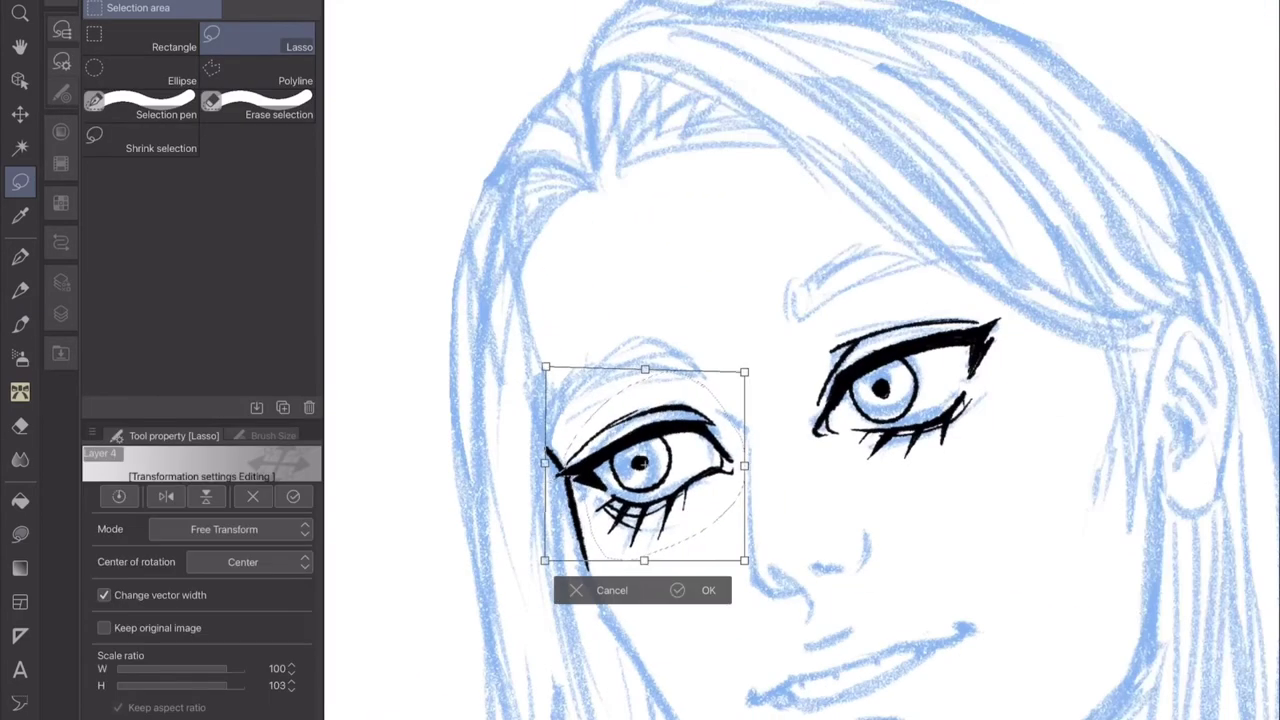
drag(749, 557, 735, 540)
key(Return)
Ink the cheek, chin and jaw contour with the INK_bleeding 6_60 hard brush at size 25, and clean up the overlapping line ends.
key(p)
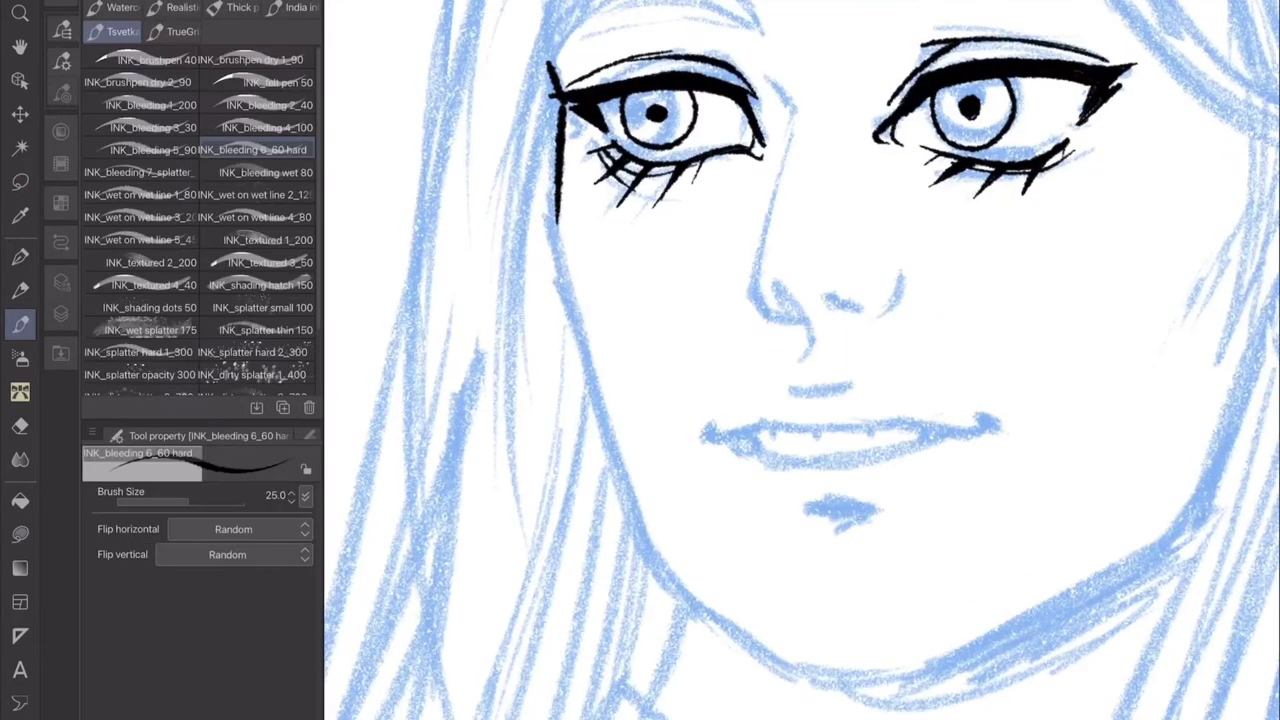
drag(555, 200, 760, 640)
key(ctrl+z)
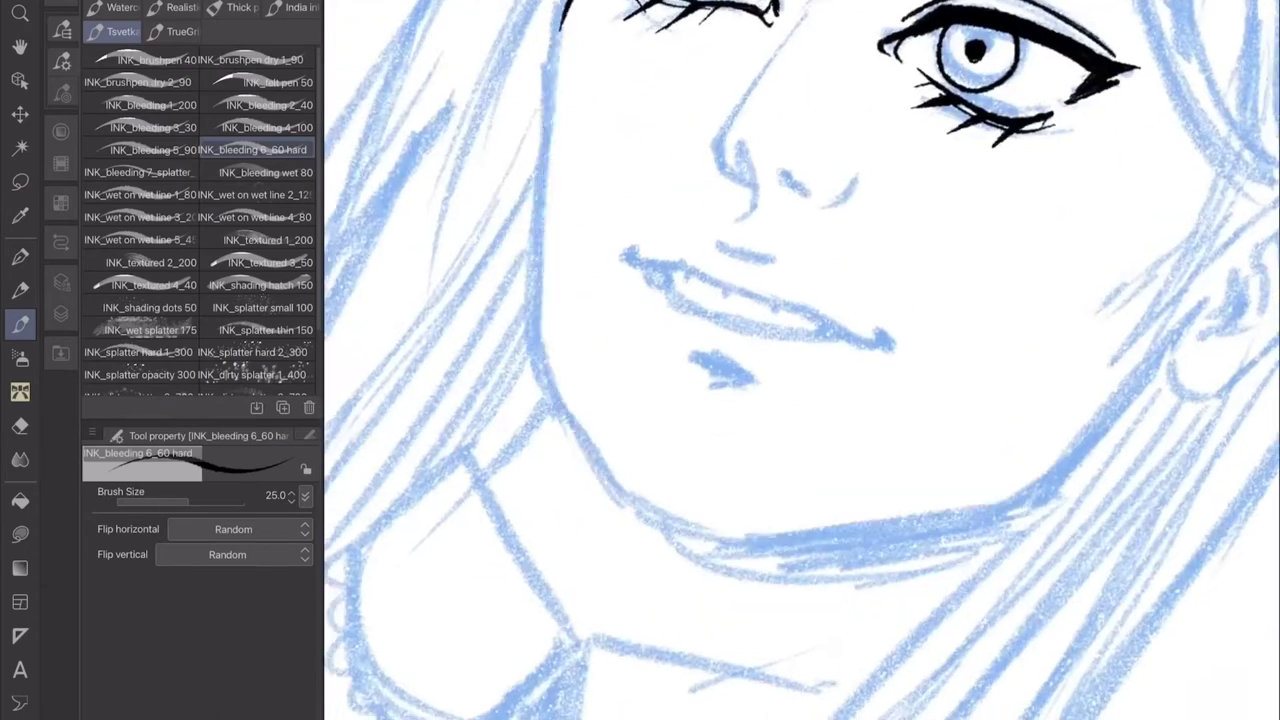
drag(580, 365, 665, 495)
drag(600, 300, 750, 520)
drag(670, 420, 890, 580)
drag(630, 125, 618, 270)
key(m)
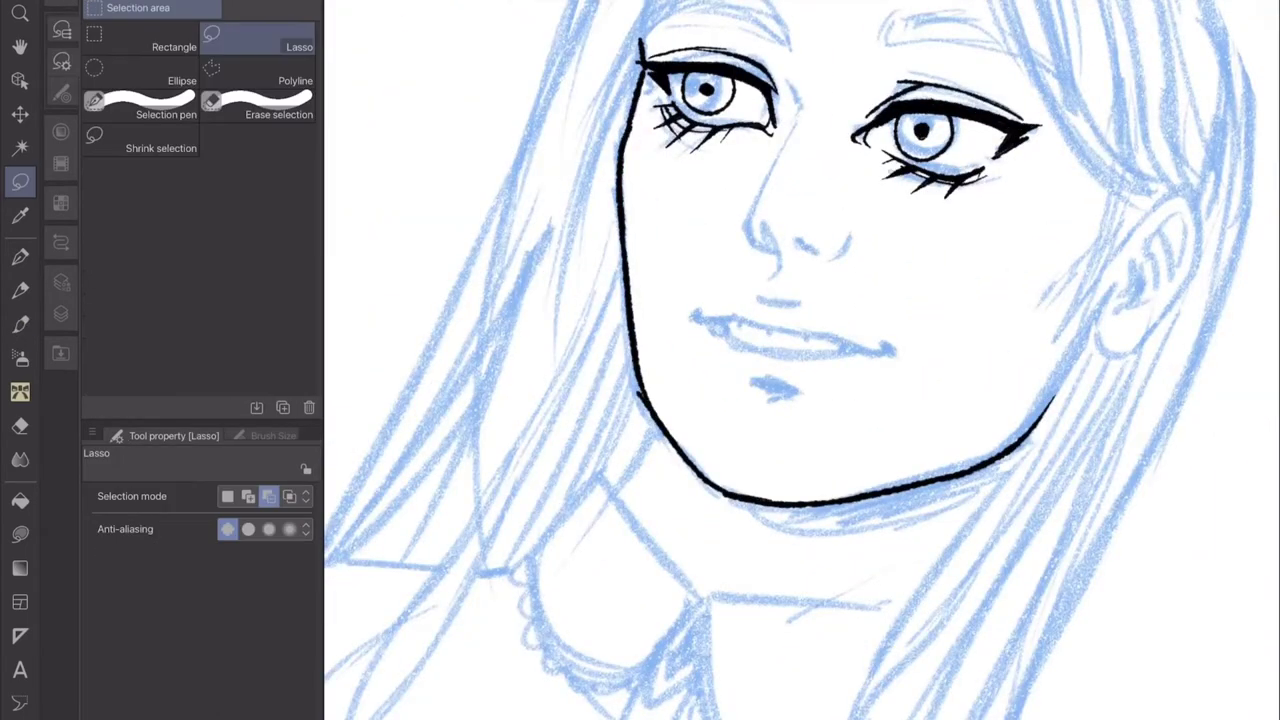
key(e)
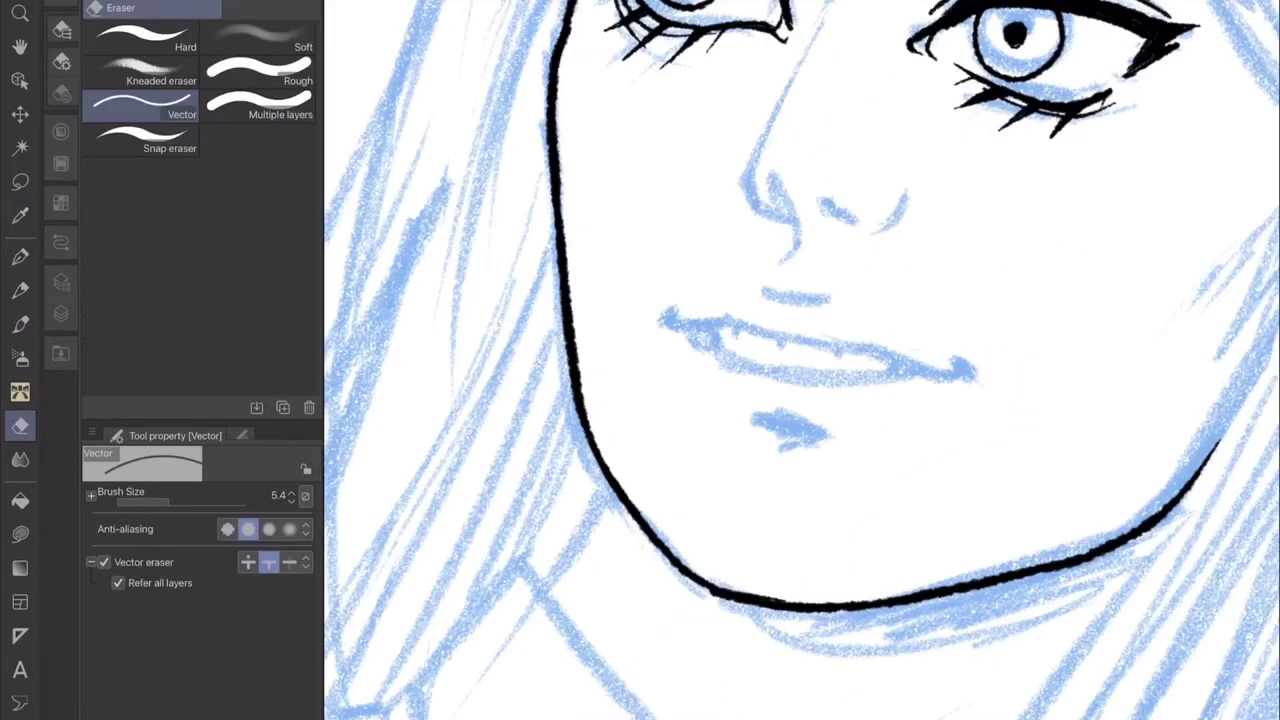
Ink the bridge of the nose, both nostrils and the curve of the nose wing over the sketch.
key(p)
drag(660, 226, 660, 262)
drag(662, 420, 740, 472)
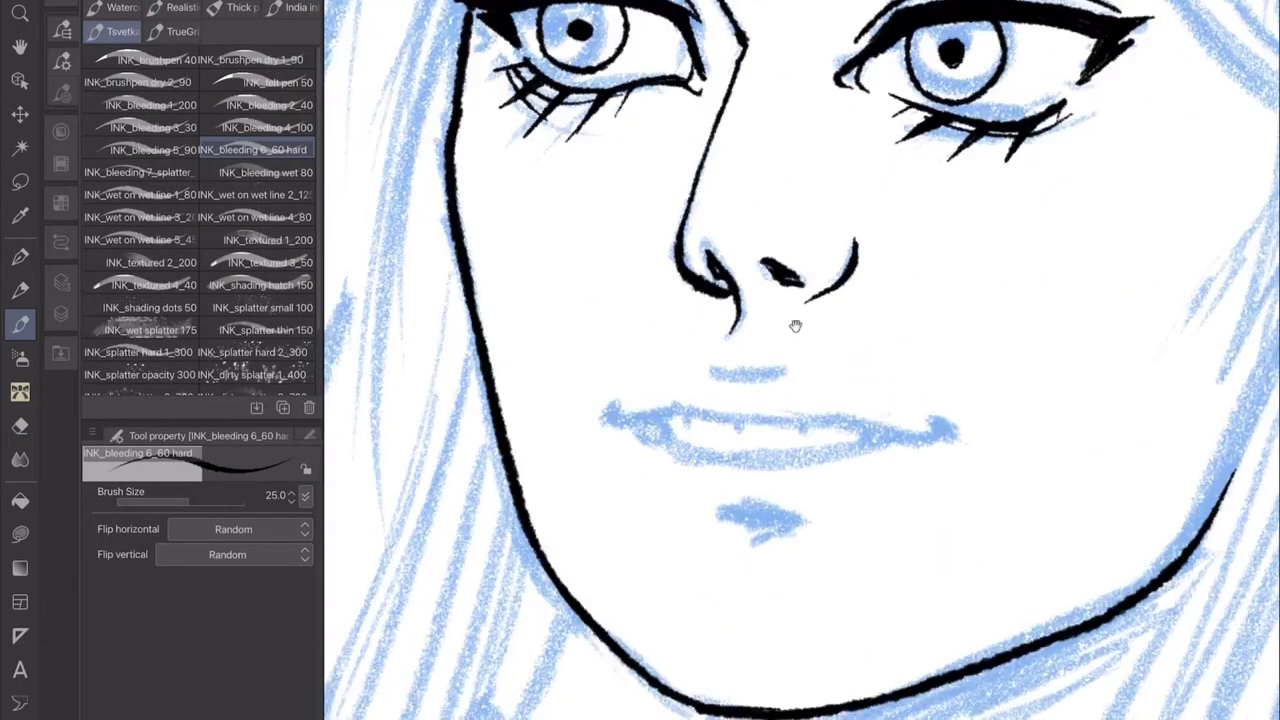
Ink the parted lips, teeth and mouth corners over the sketch, and save the page.
click(945, 430)
drag(716, 122, 834, 478)
key(ctrl+z)
drag(716, 200, 815, 458)
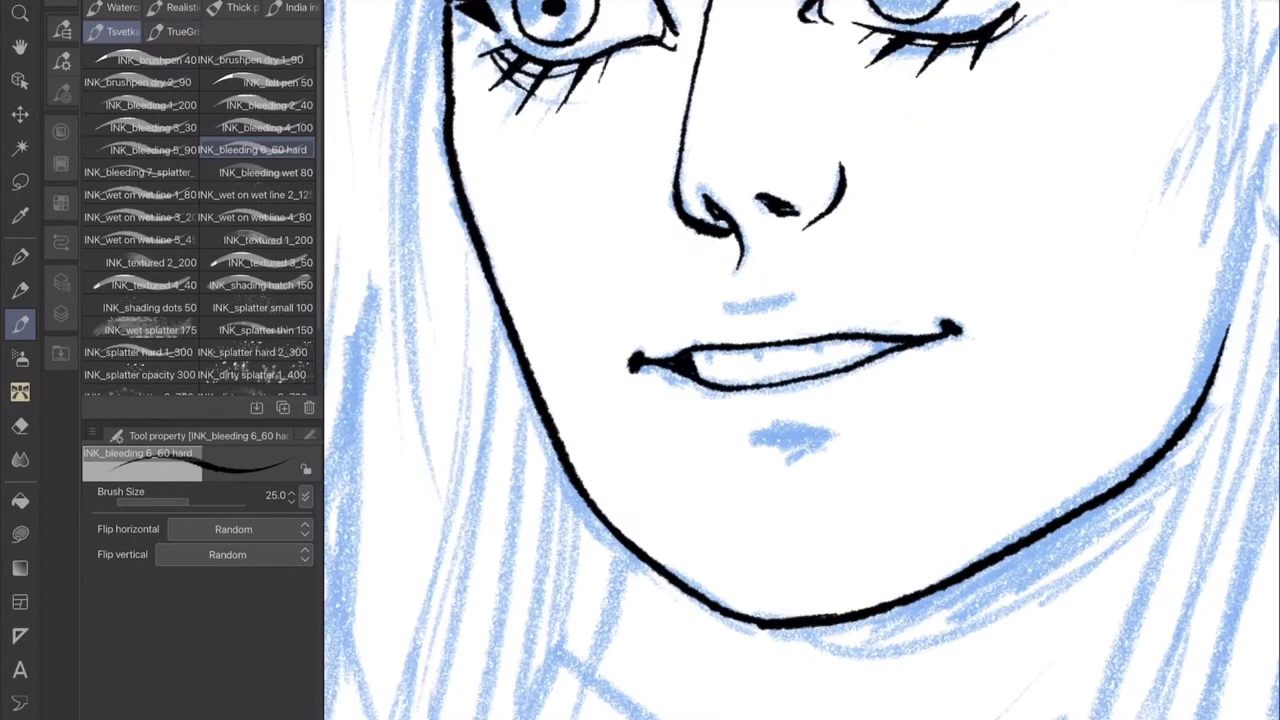
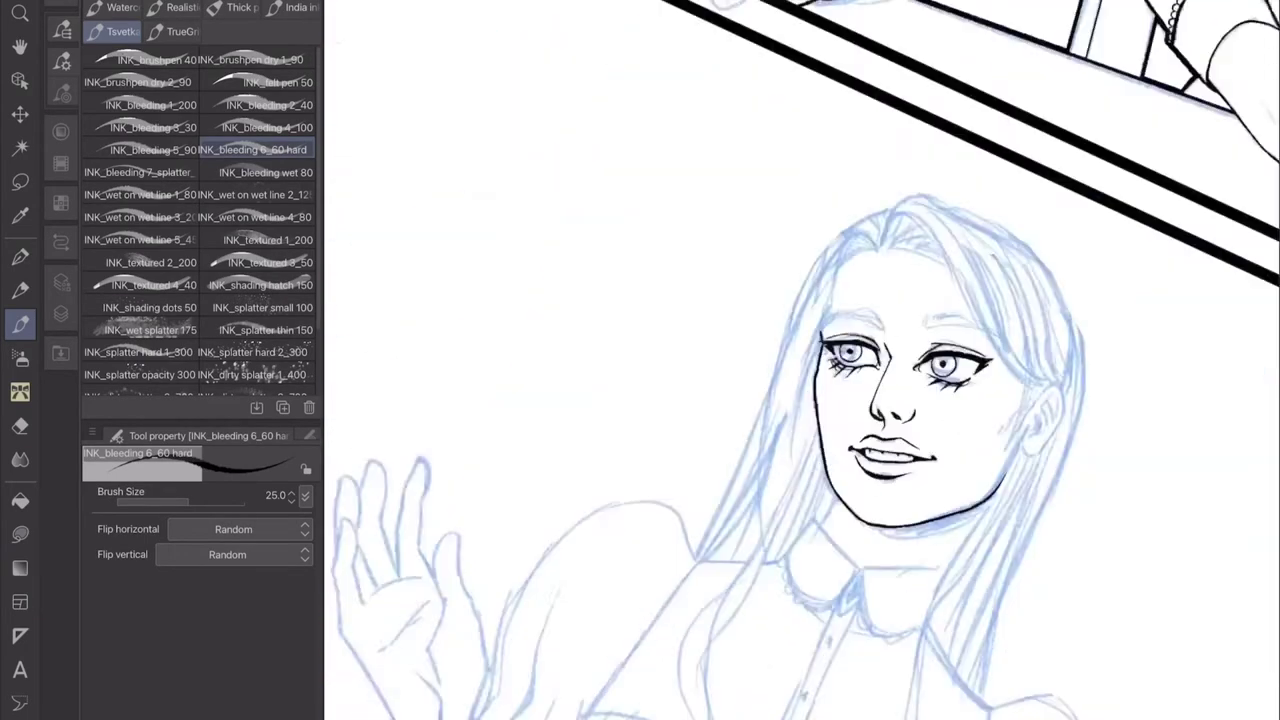
key(ctrl+s)
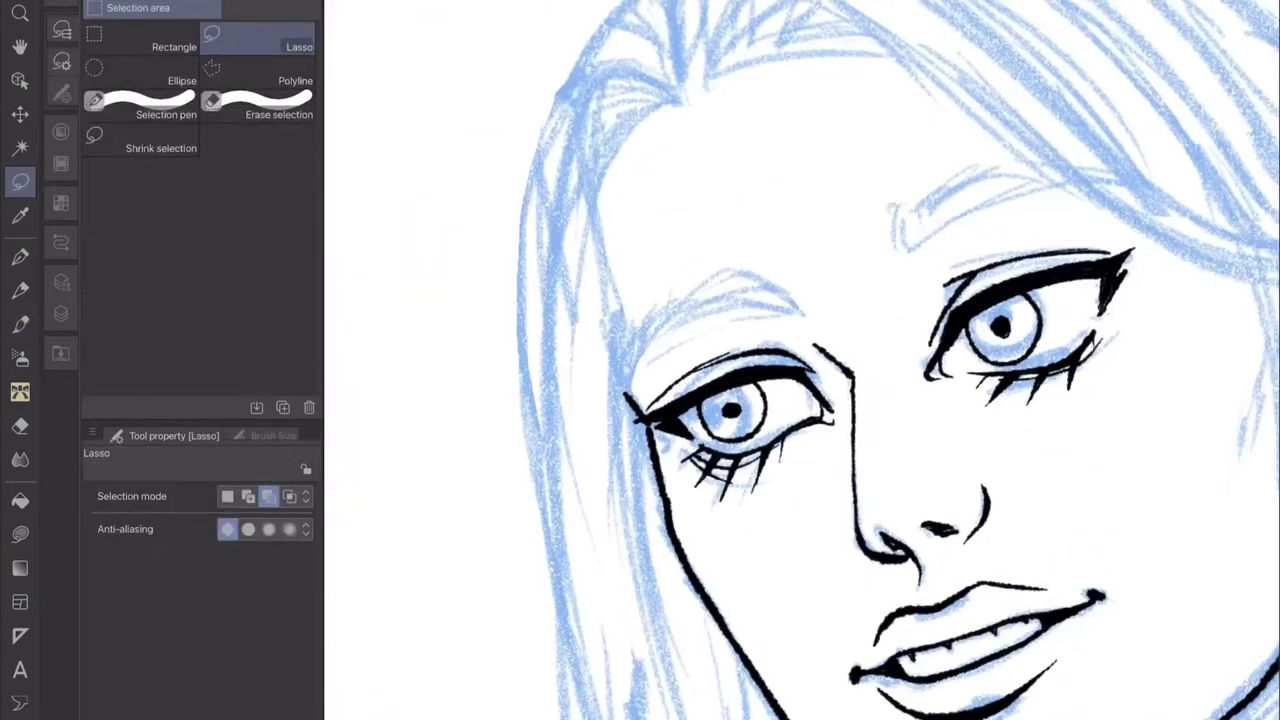
Remove the inked irises and pupils from both eyes and redraw them with the ink brush.
key(k)
mouse_move(720, 412)
mouse_down()
mouse_move(732, 408)
mouse_move(705, 398)
mouse_up()
key(m)
key(Delete)
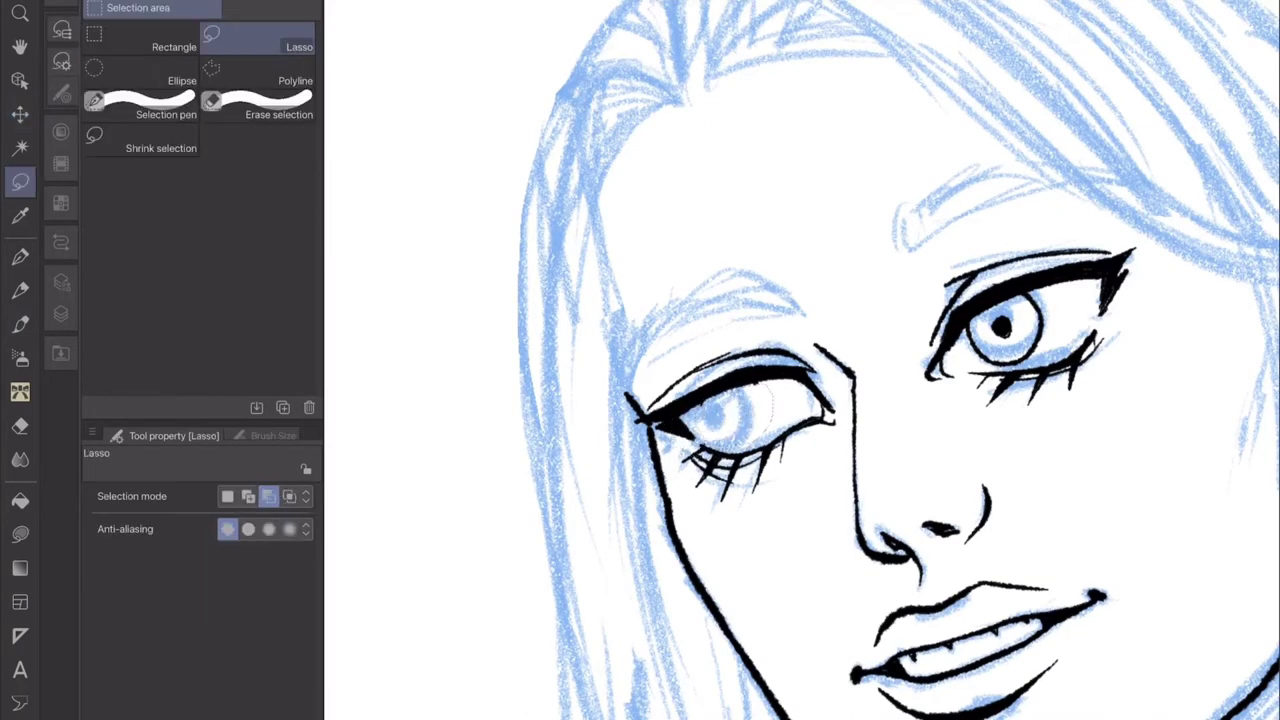
key(Delete)
key(e)
key(m)
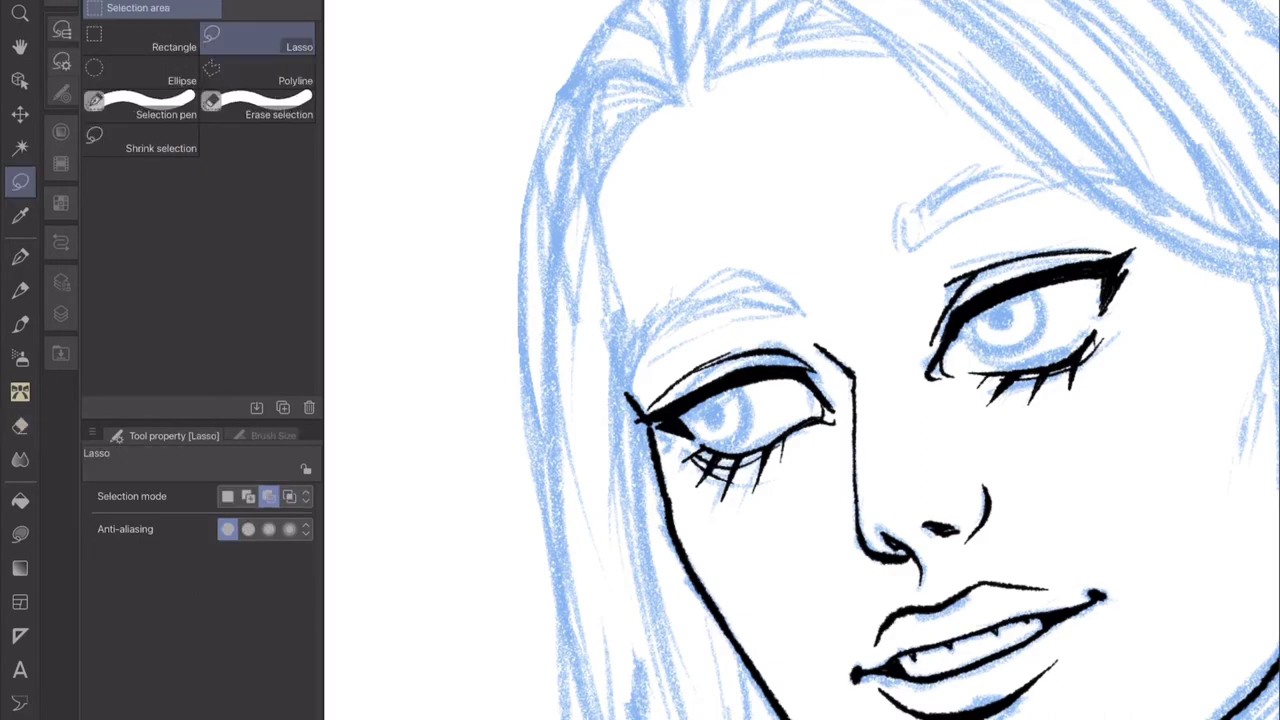
key(p)
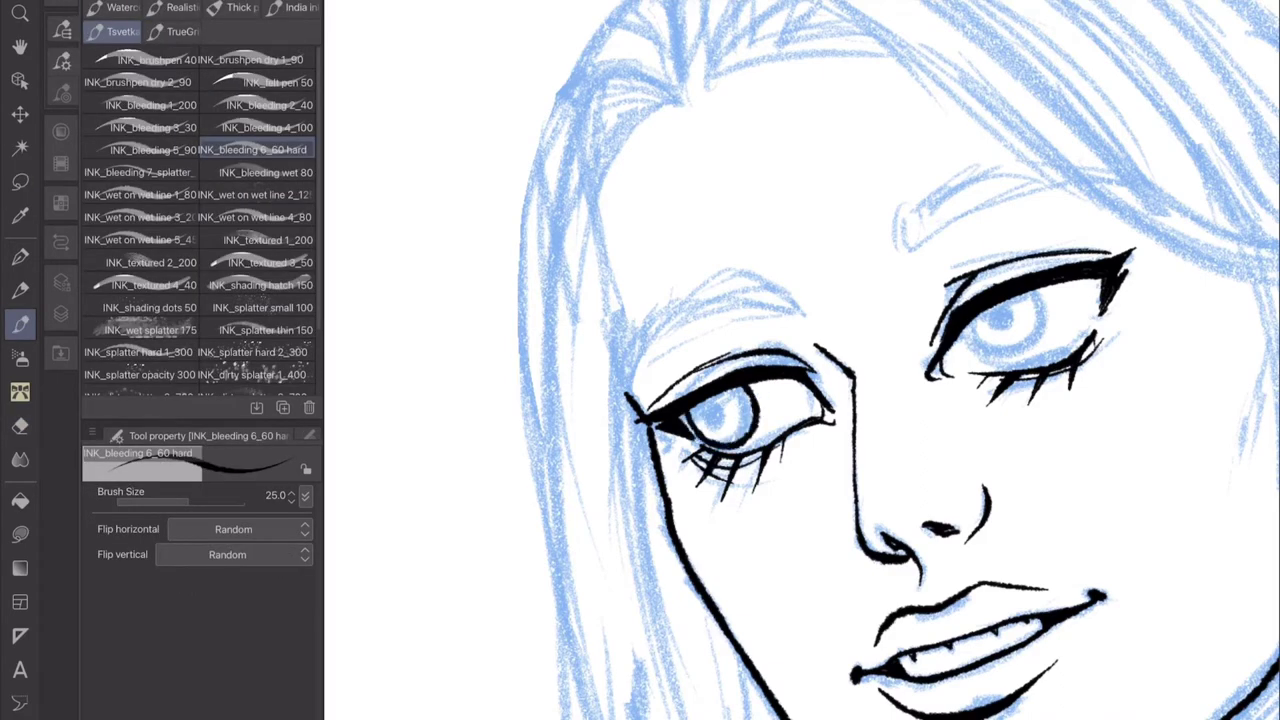
drag(800, 360, 605, 397)
Ink the ear with its inner folds and the loose hair strands in front of it.
scroll(800, 360, down, 5)
scroll(800, 360, up, 4)
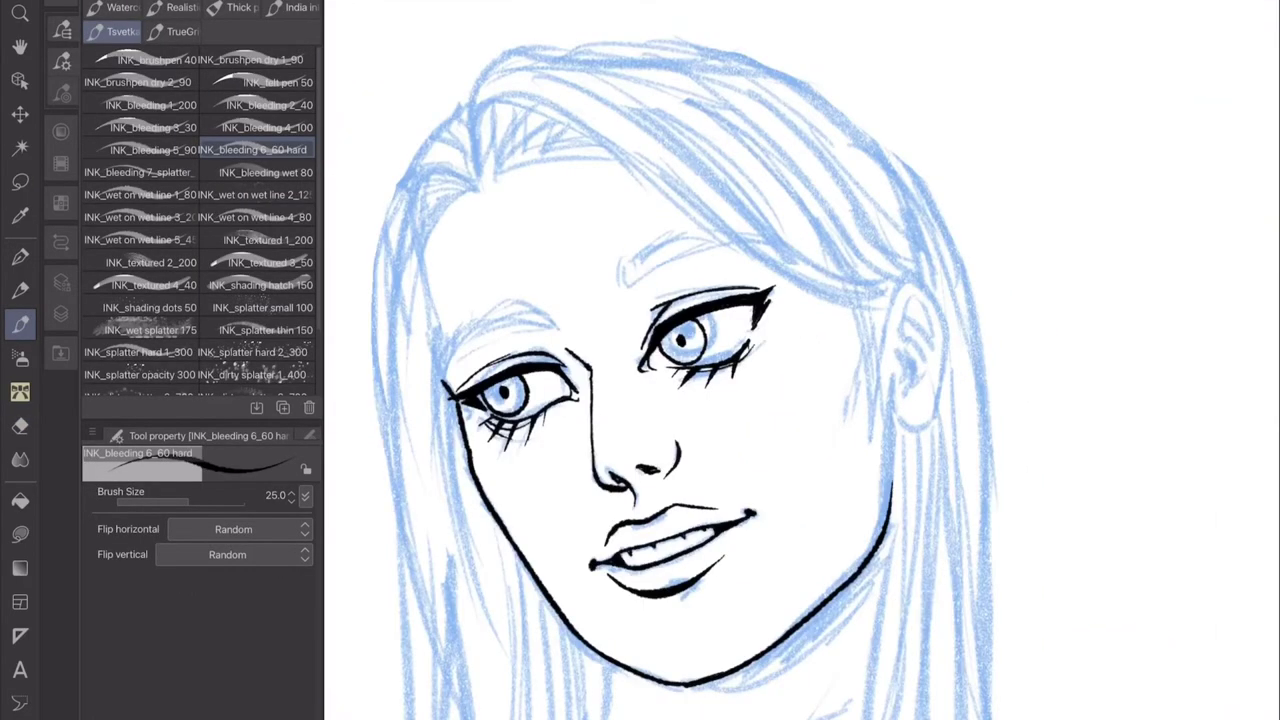
drag(884, 312, 895, 420)
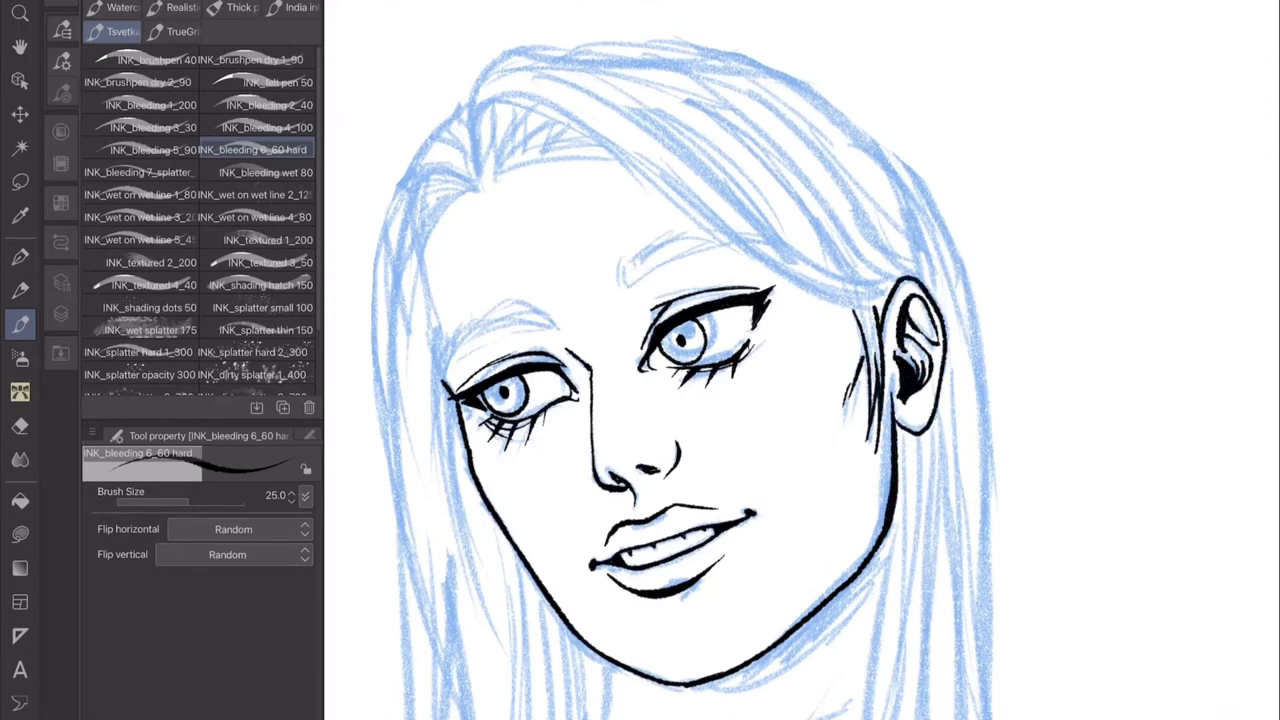
Ink the outline of the eyebrow above the near eye and clean up its ends with the vector eraser.
drag(800, 360, 866, 216)
scroll(800, 360, up, 2)
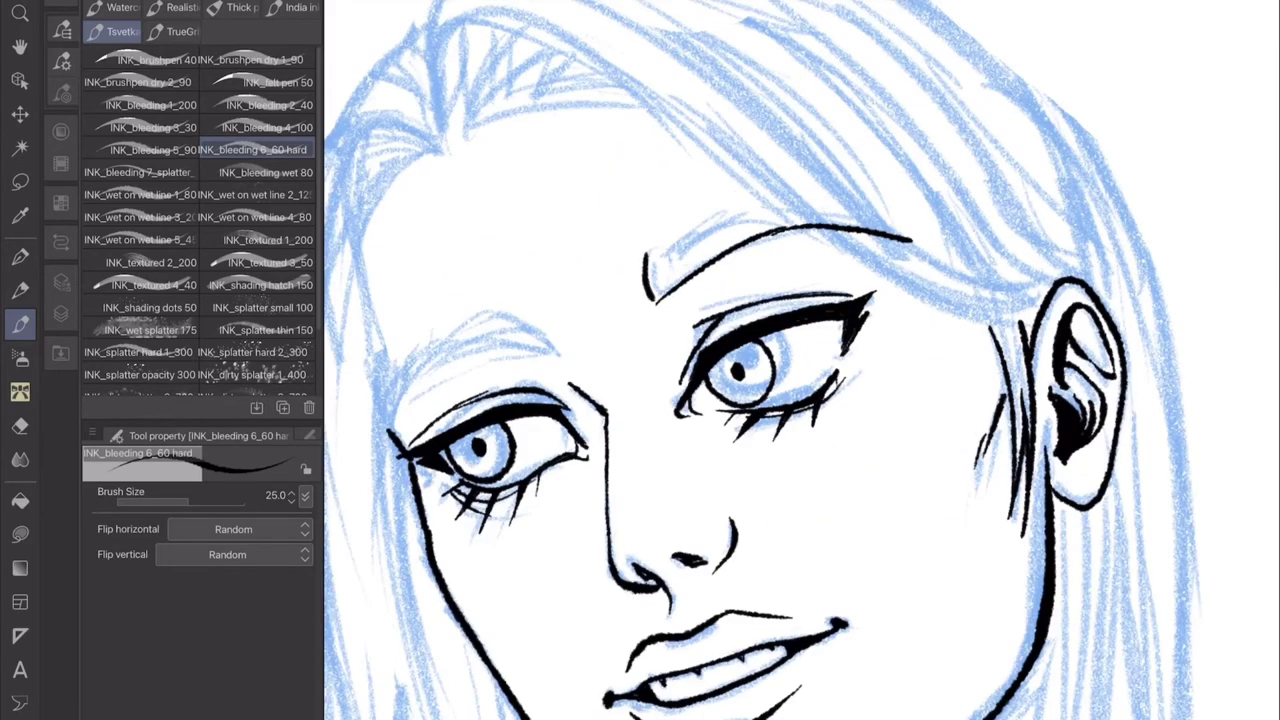
scroll(800, 360, down, 2)
key(e)
key(b)
mouse_move(745, 90)
mouse_down()
mouse_move(797, 262)
mouse_move(700, 352)
mouse_up()
scroll(800, 360, down, 2)
scroll(800, 360, up, 3)
key(e)
scroll(800, 360, down, 2)
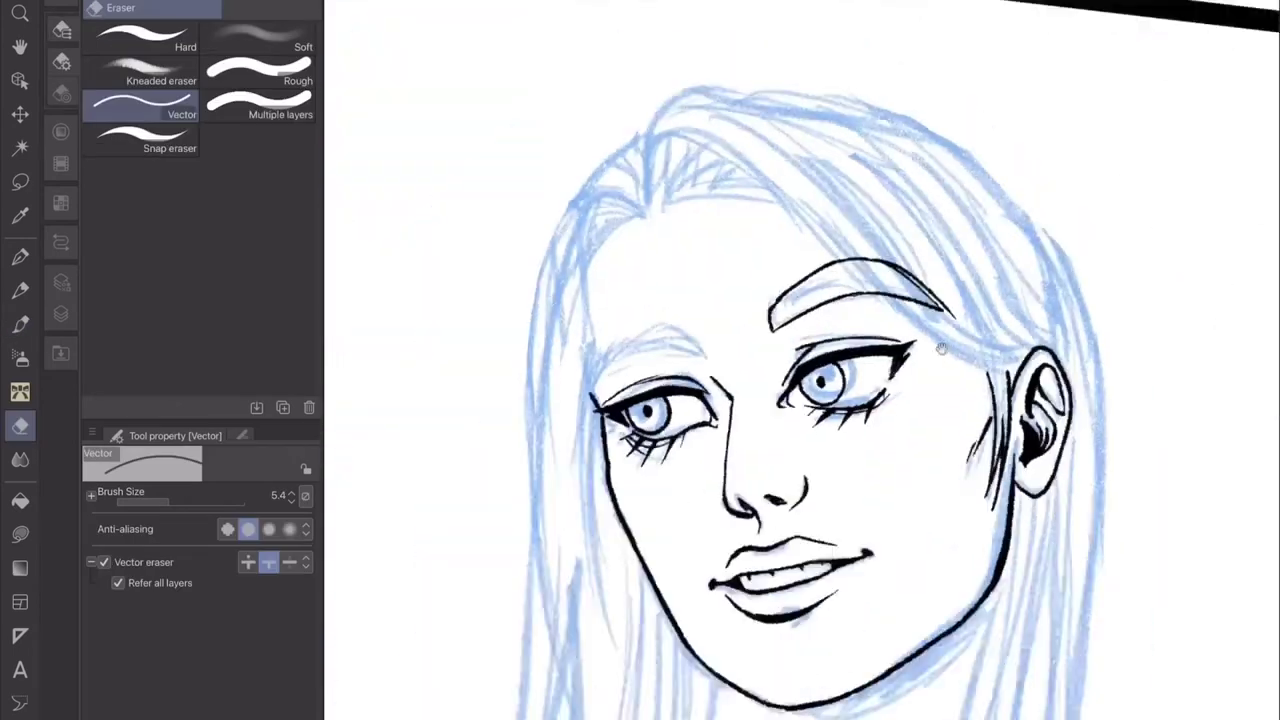
Try to ink the outline of the eyebrow above the far eye.
scroll(800, 360, up, 3)
key(b)
drag(718, 305, 688, 458)
drag(722, 302, 724, 410)
drag(684, 446, 740, 502)
scroll(800, 360, down, 1)
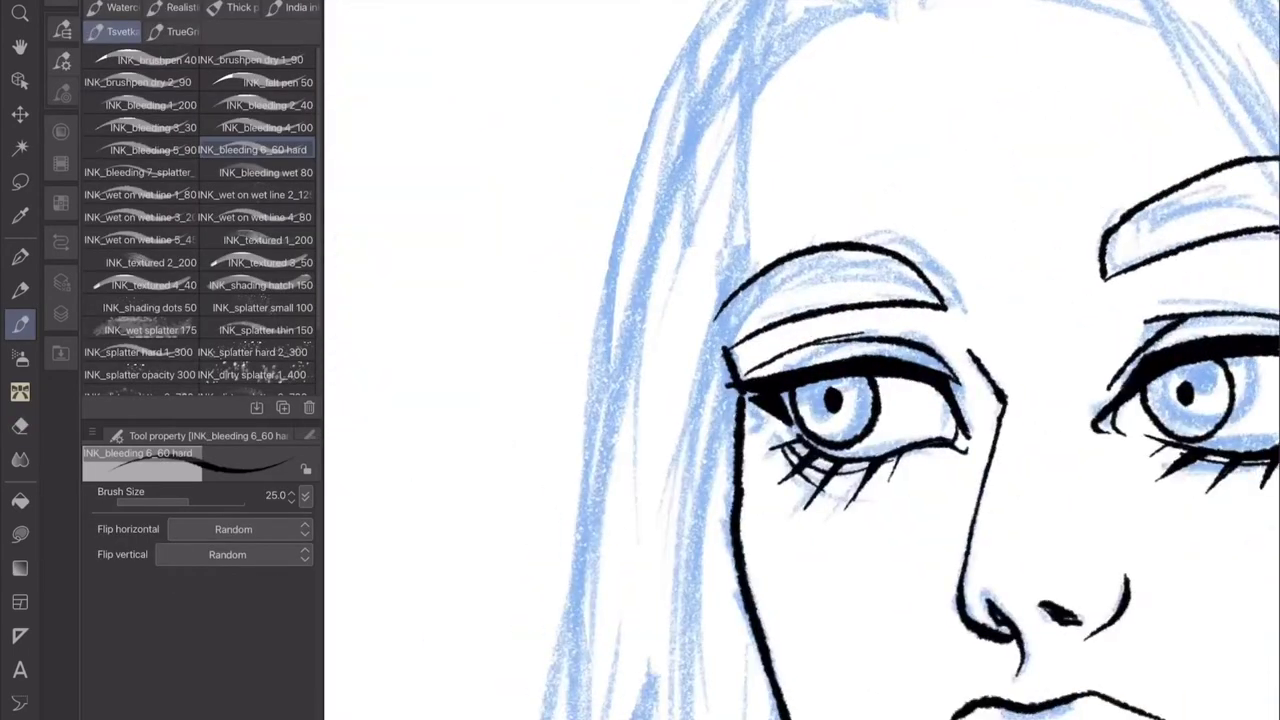
Ink the forehead edge from the hairline down to the outer corner of the far eye.
mouse_move(750, 92)
mouse_down()
mouse_move(724, 300)
mouse_move(820, 260)
mouse_move(940, 305)
mouse_up()
key(e)
key(b)
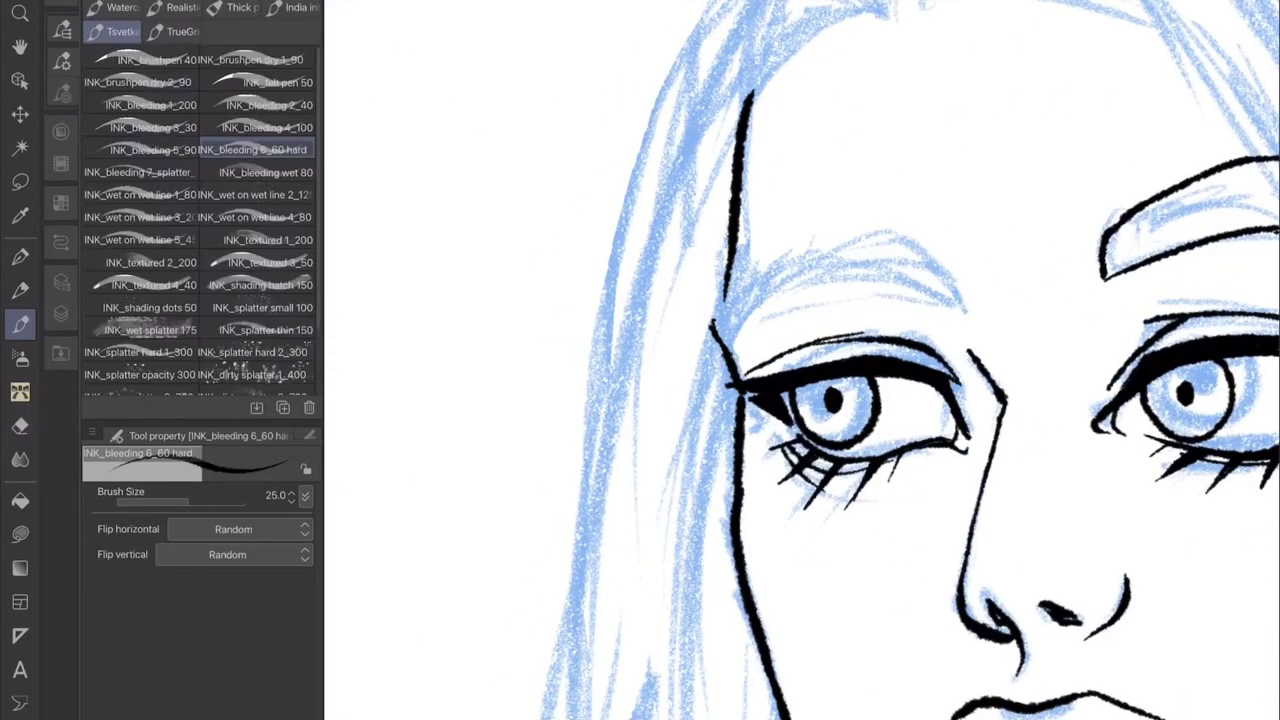
scroll(800, 360, down, 2)
scroll(800, 360, up, 2)
scroll(800, 360, down, 2)
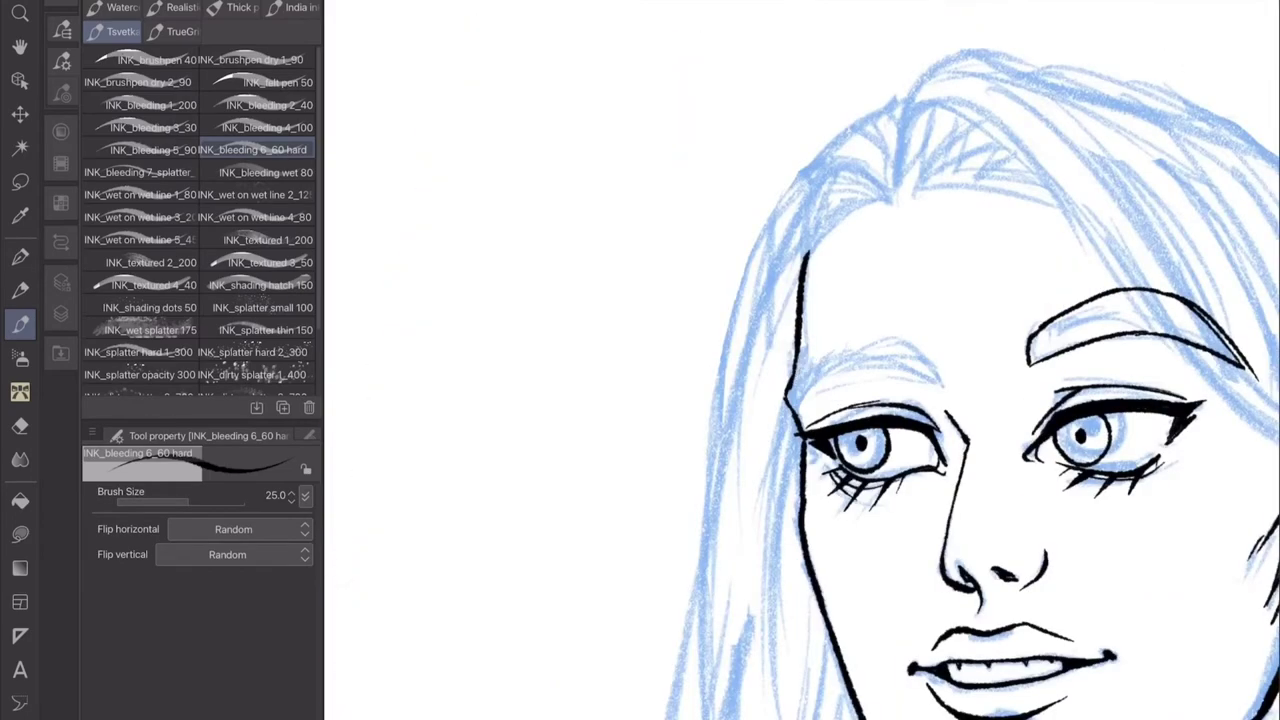
Ink the eyebrow above the far eye, add hair strokes inside both eyebrows, and save the page.
scroll(800, 360, up, 3)
drag(930, 244, 898, 425)
drag(929, 236, 899, 450)
drag(918, 248, 893, 326)
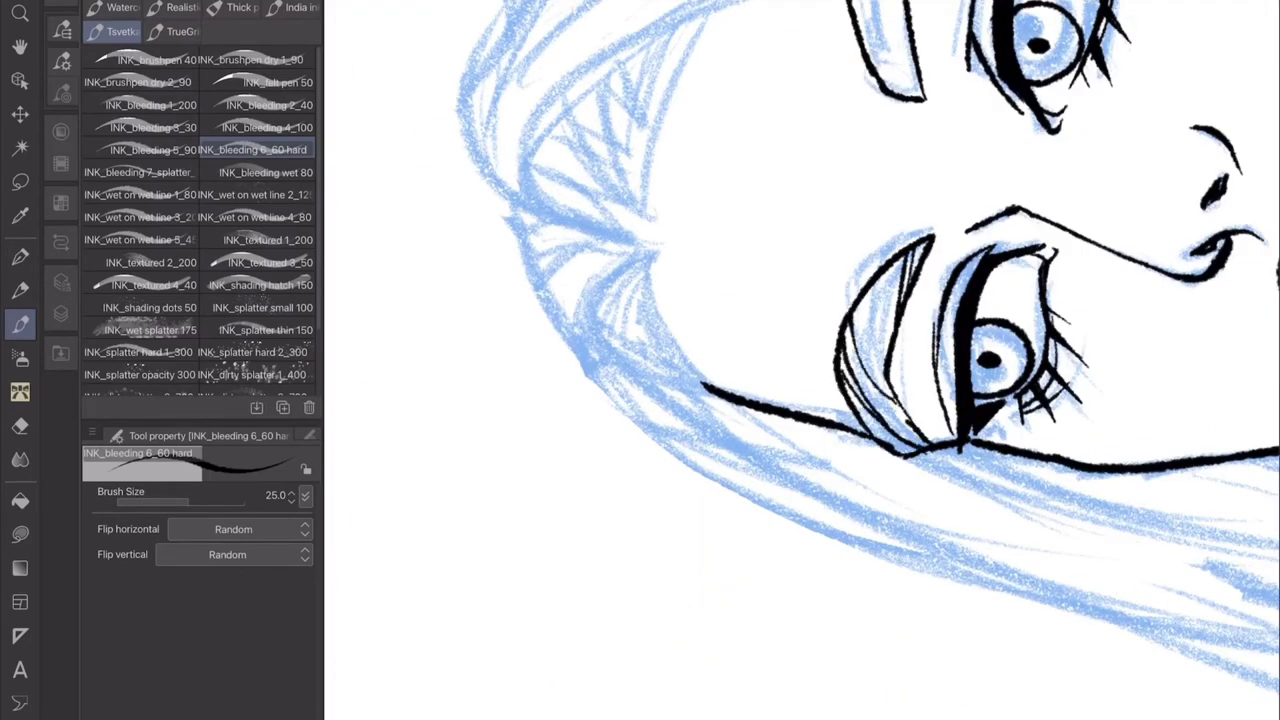
scroll(800, 360, up, 2)
scroll(800, 360, down, 3)
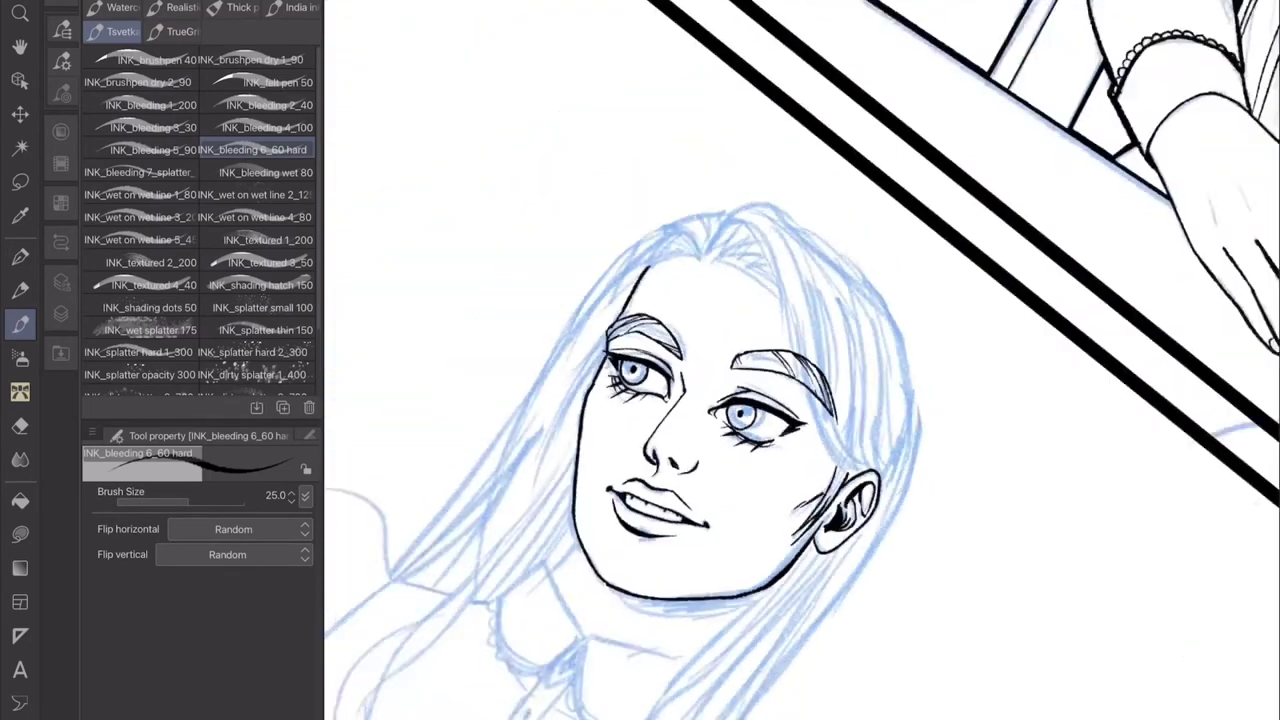
scroll(800, 360, up, 2)
key(ctrl+s)
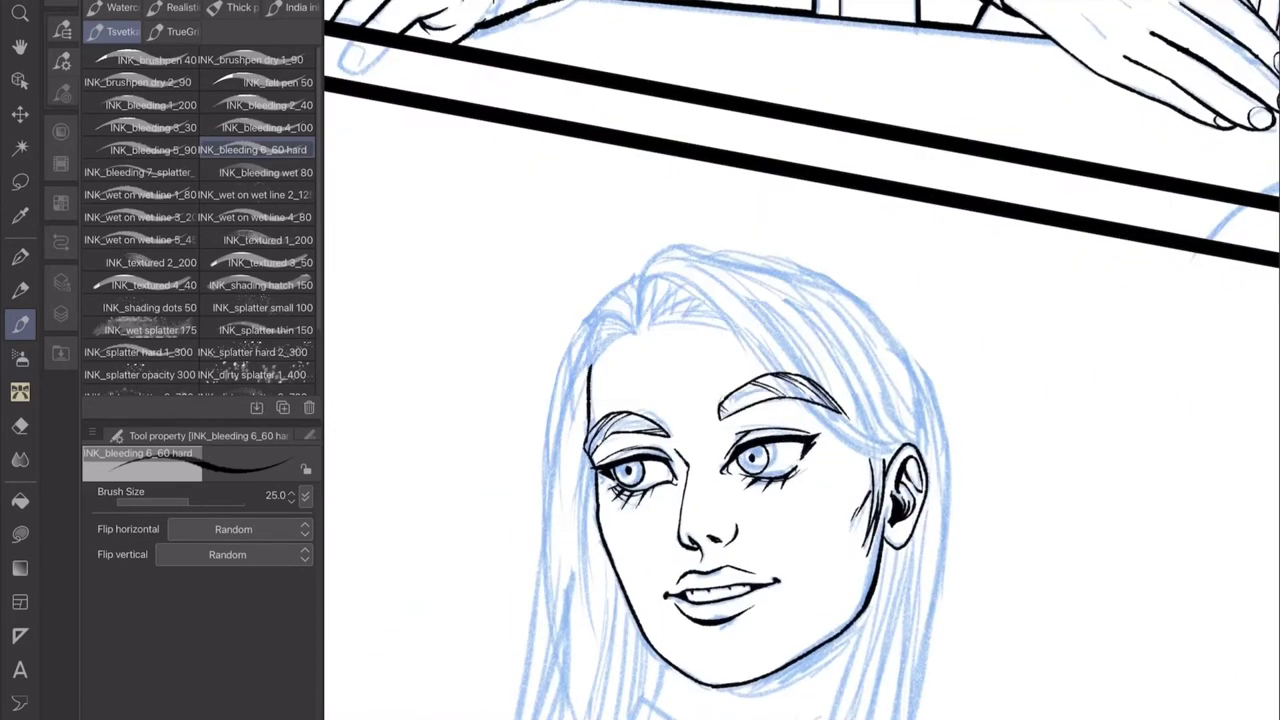
Ink both sides of the neck and draw the shadow contour beneath the jaw.
scroll(800, 360, down, 2)
drag(898, 250, 856, 478)
drag(902, 228, 860, 416)
scroll(800, 360, up, 2)
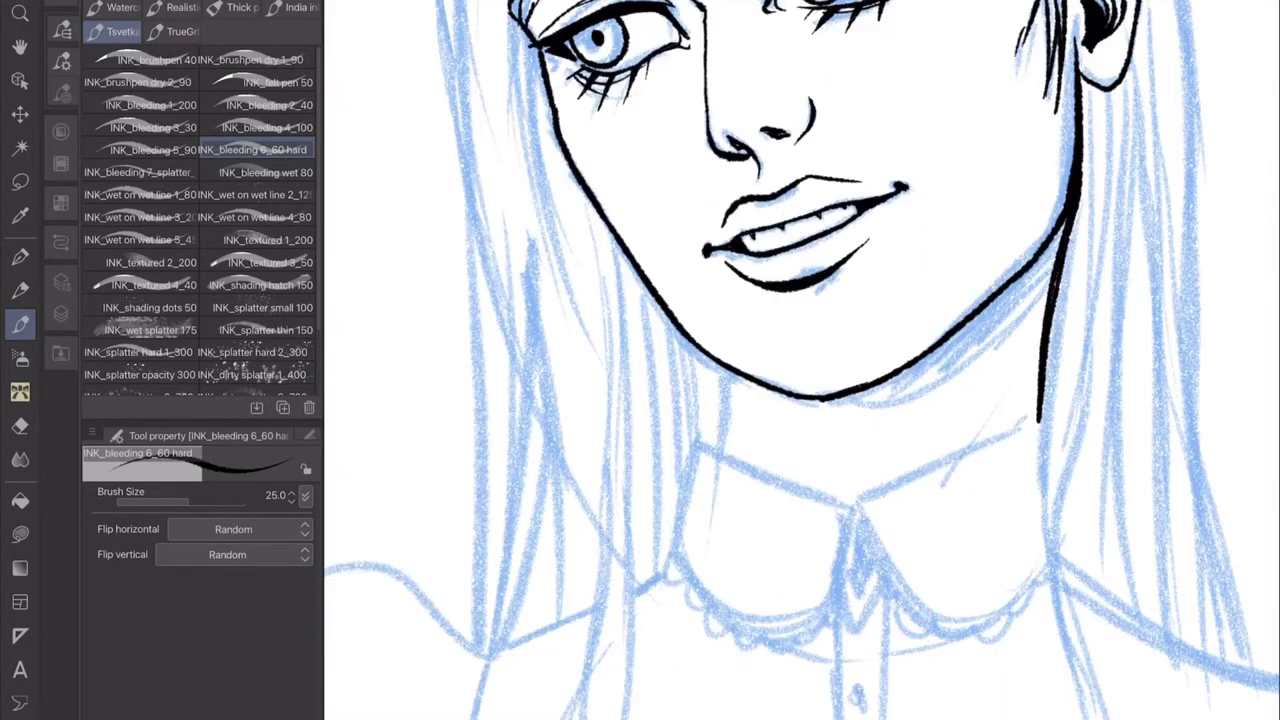
drag(566, 245, 630, 380)
drag(596, 320, 782, 462)
drag(612, 285, 732, 540)
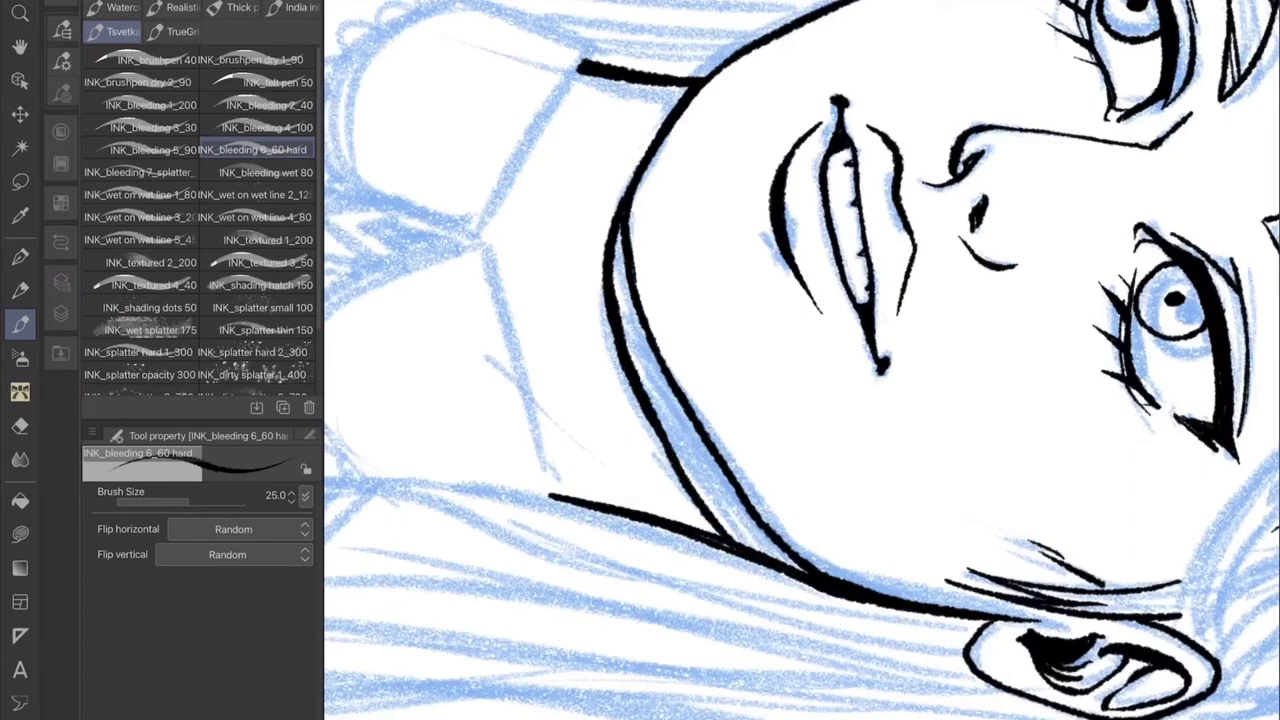
Fill the shadow beneath the jaw with dense black ink strokes following the jaw contour.
drag(614, 228, 804, 570)
drag(614, 280, 778, 558)
drag(632, 322, 782, 560)
scroll(800, 360, down, 3)
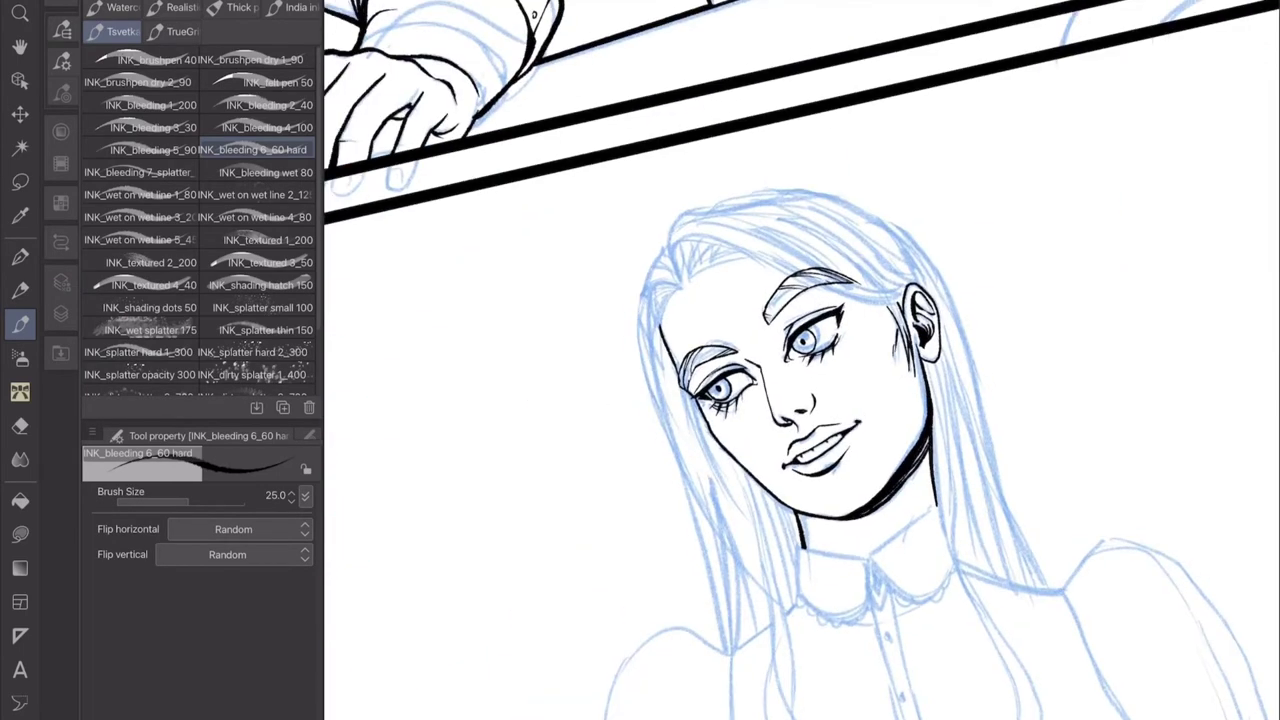
key(e)
key(p)
Ink the upper edges of the blouse collar on the far side of the neck.
scroll(800, 360, up, 4)
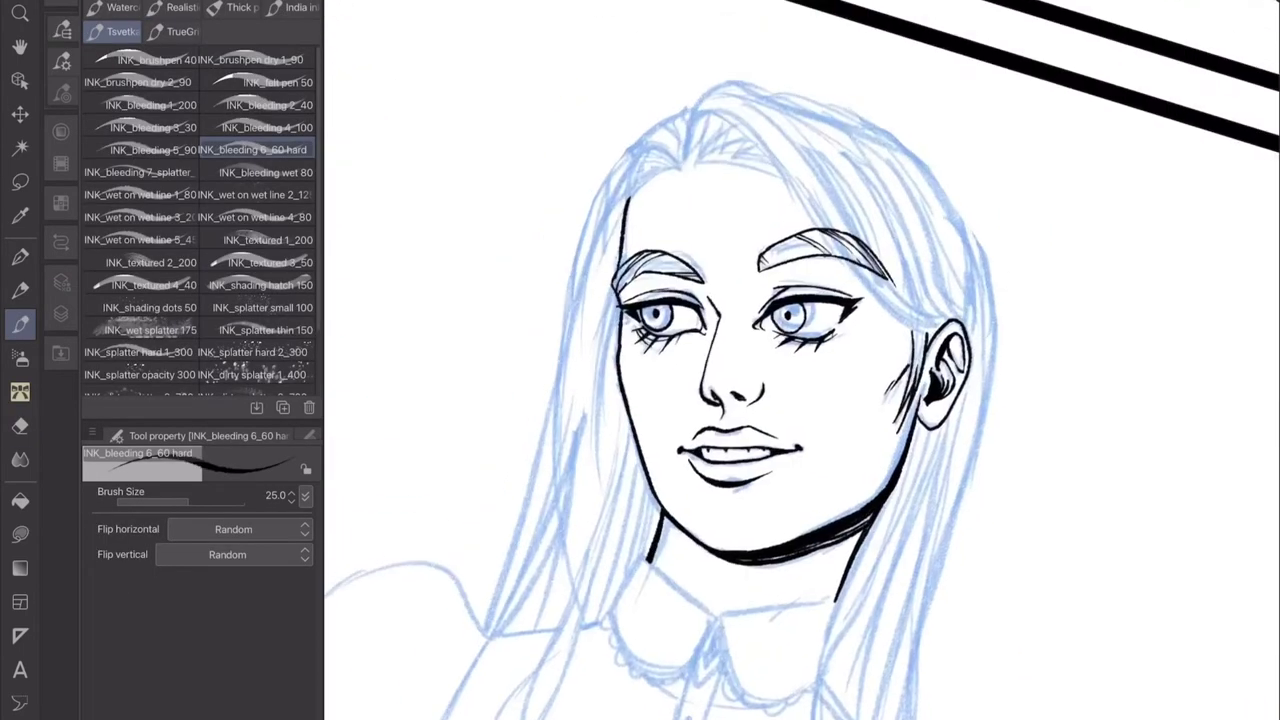
drag(632, 280, 668, 395)
scroll(800, 360, down, 3)
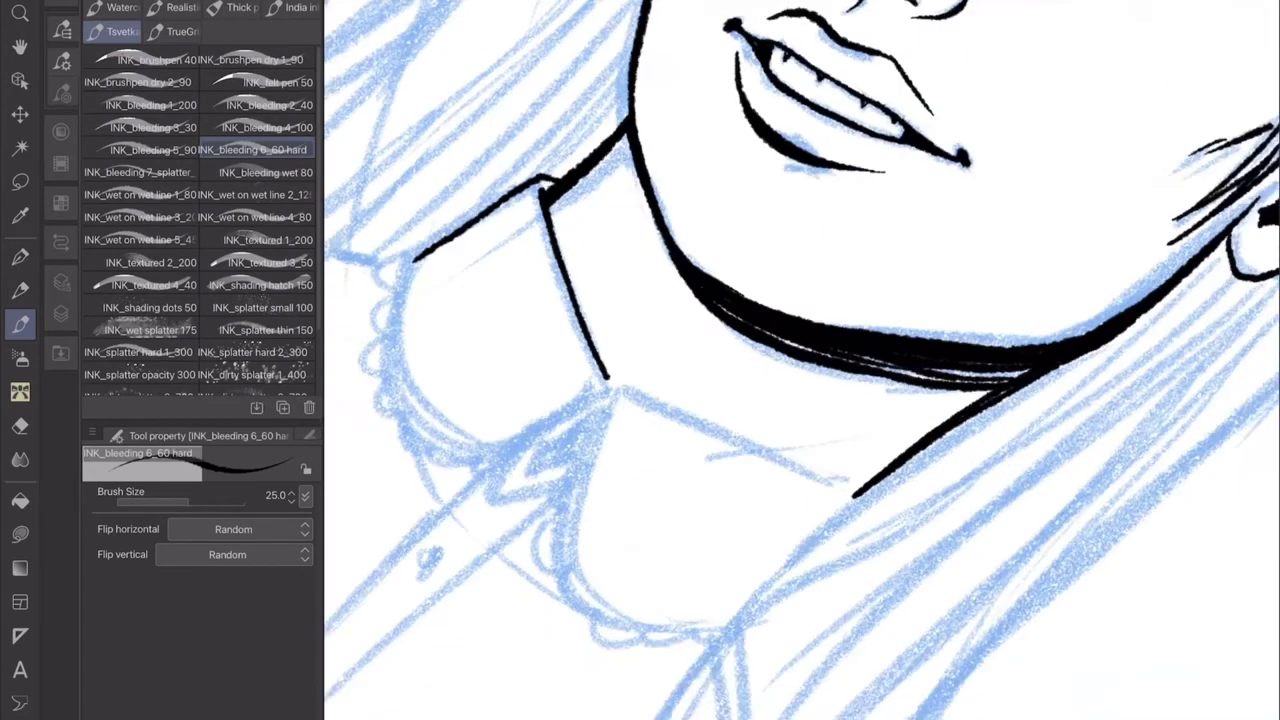
Ink the long wavy lock of hair falling from the neck over the near side of the blouse.
scroll(800, 360, down, 2)
drag(778, 276, 776, 466)
drag(640, 474, 606, 548)
mouse_move(714, 42)
mouse_down()
mouse_move(722, 420)
mouse_move(640, 596)
mouse_up()
scroll(800, 360, up, 2)
drag(740, 428, 686, 540)
scroll(800, 360, up, 2)
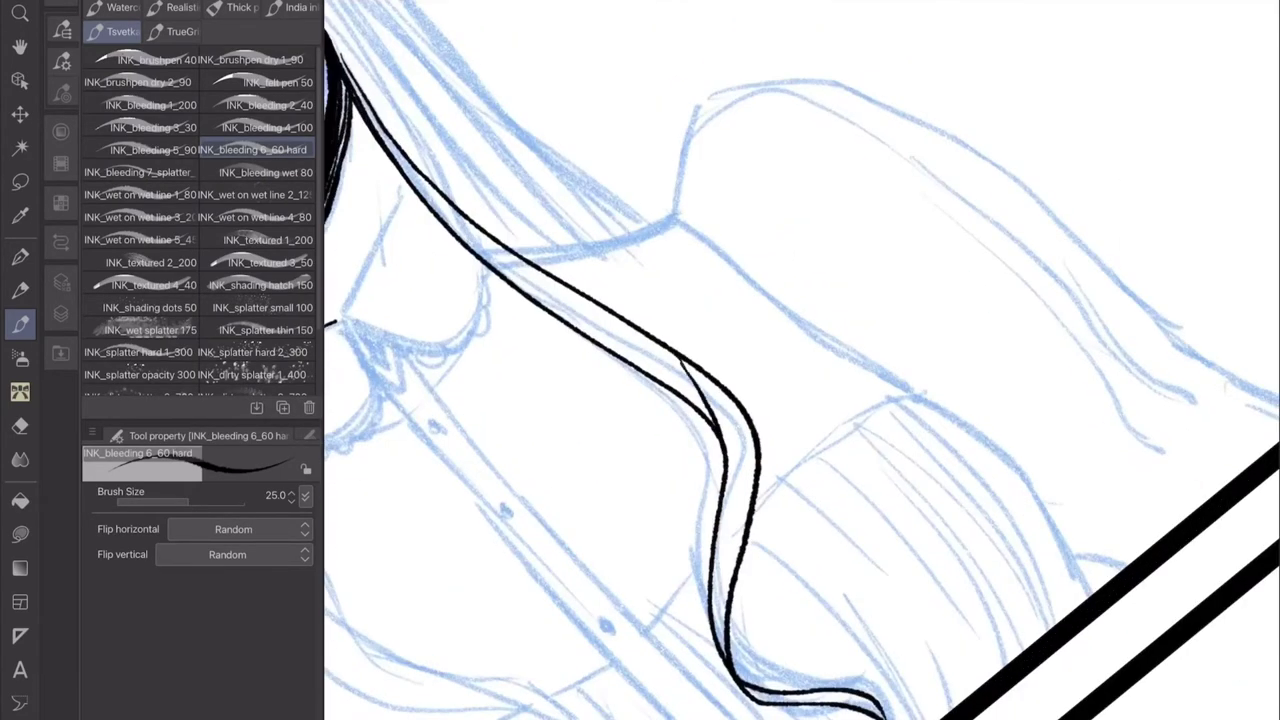
Ink inner strand lines along the long wavy lock on the near side of the blouse.
key(e)
scroll(800, 360, down, 2)
key(p)
scroll(800, 360, down, 2)
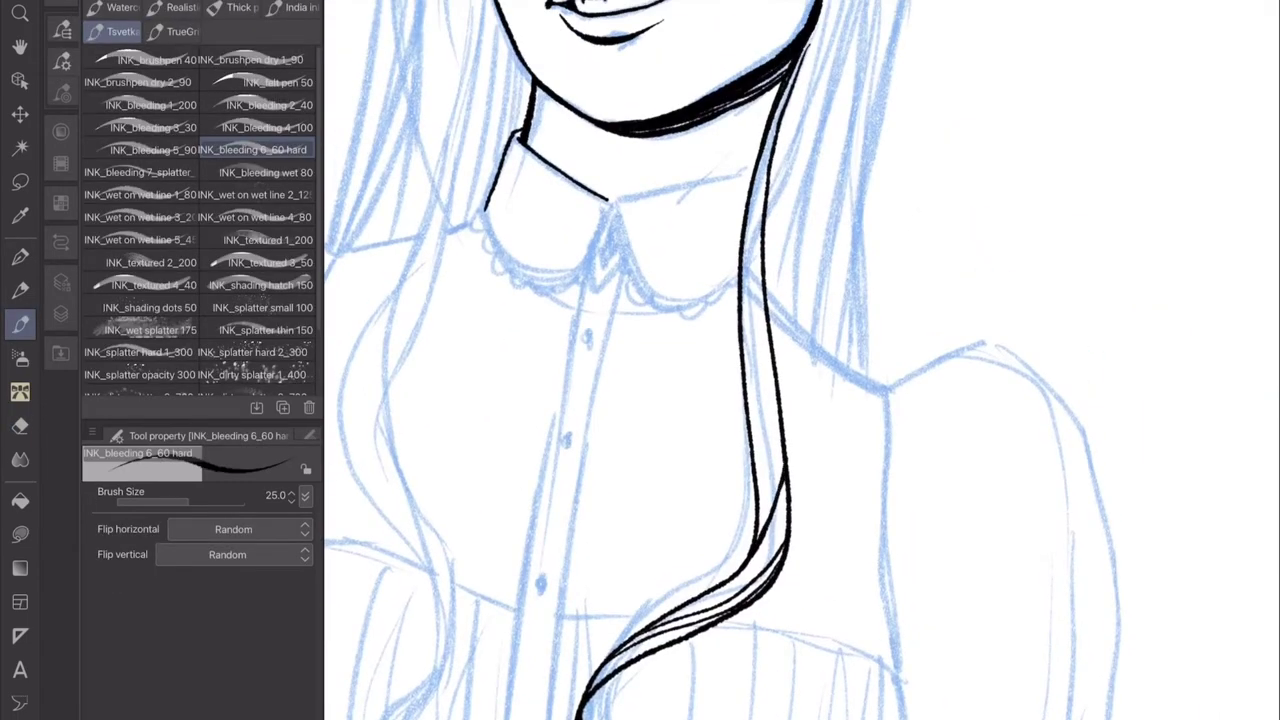
drag(760, 170, 776, 486)
drag(758, 172, 762, 534)
Ink the long wavy lock falling from the far cheek over the blouse, ending in a curl, with inner strand lines.
scroll(800, 360, up, 2)
scroll(800, 360, down, 2)
scroll(800, 360, up, 2)
drag(688, 166, 692, 305)
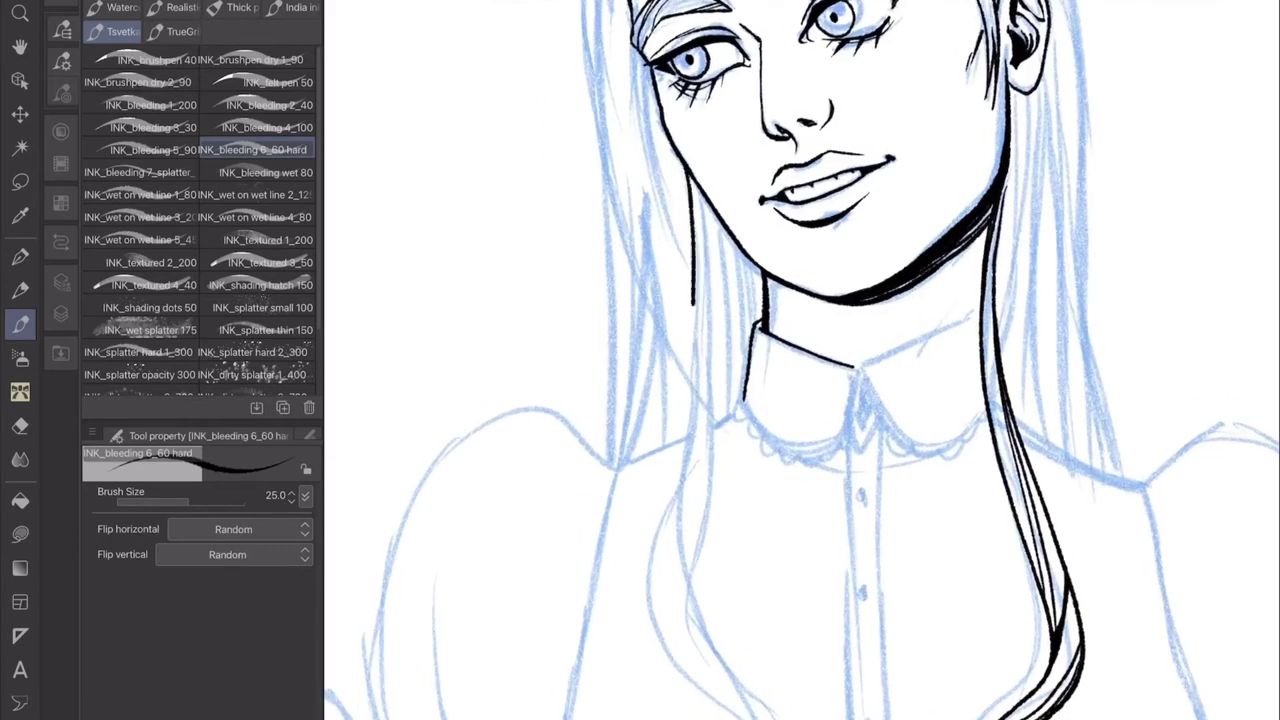
scroll(800, 360, down, 3)
drag(712, 170, 830, 640)
drag(735, 256, 840, 640)
key(ctrl+z)
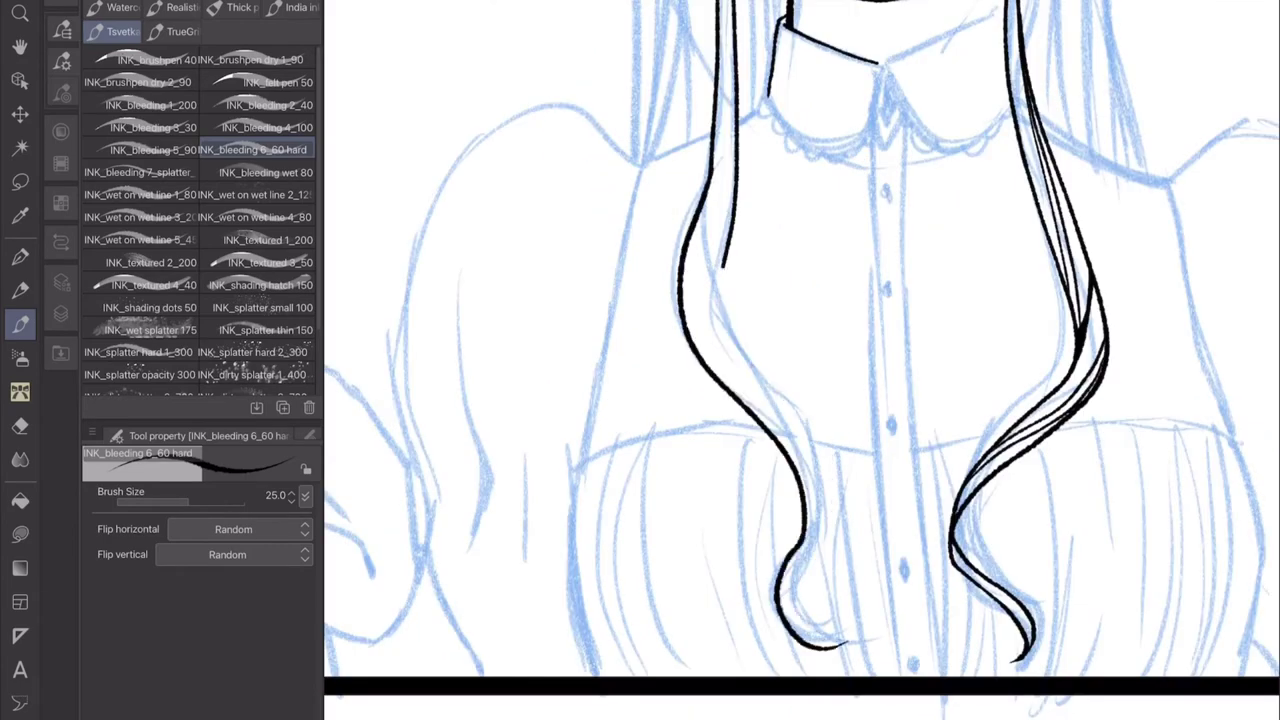
drag(730, 220, 860, 630)
scroll(800, 360, up, 2)
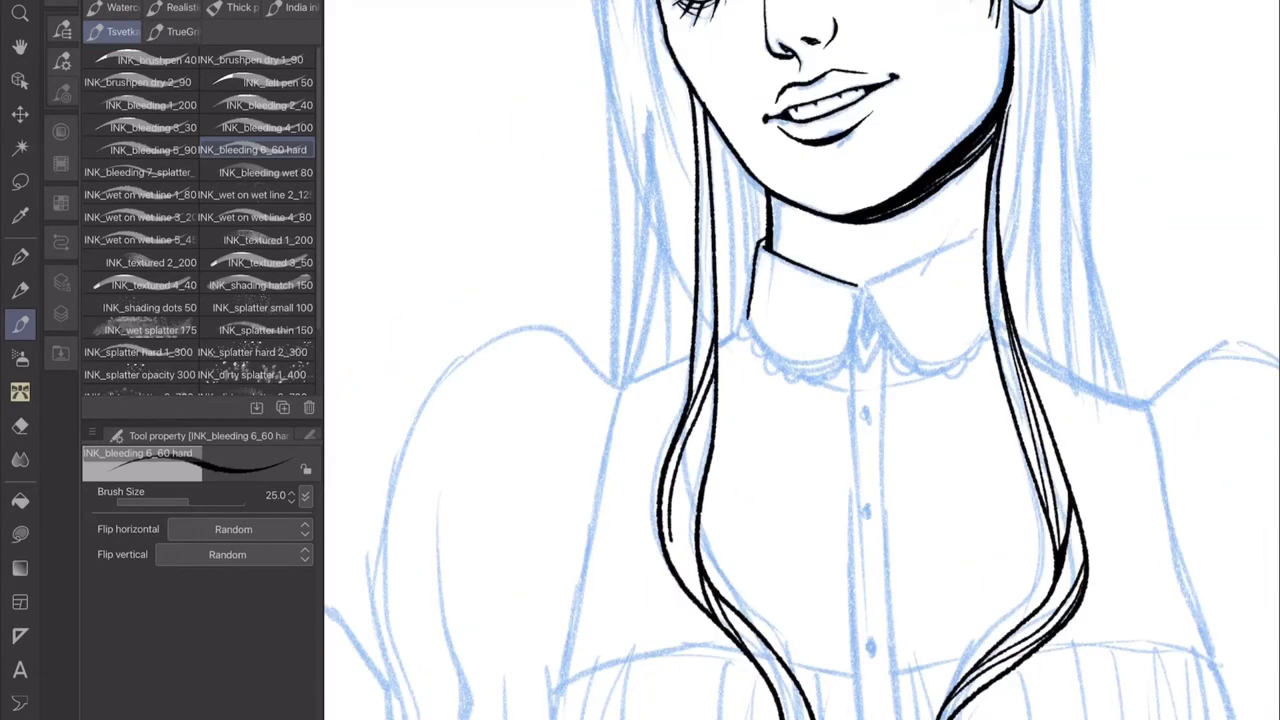
Ink the outer contour of the hair on the far side of the face, from the crown down to the shoulder.
scroll(800, 360, up, 2)
key(j)
scroll(800, 360, down, 3)
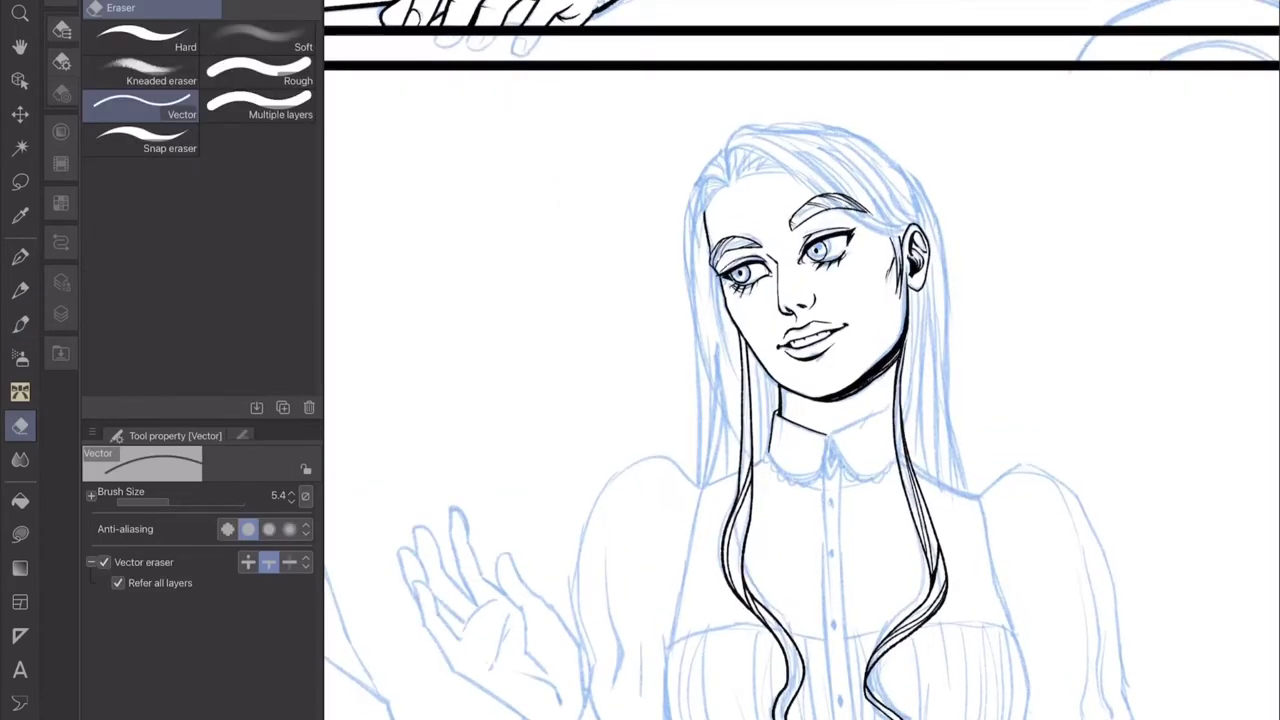
key(p)
key(e)
scroll(800, 360, up, 3)
key(p)
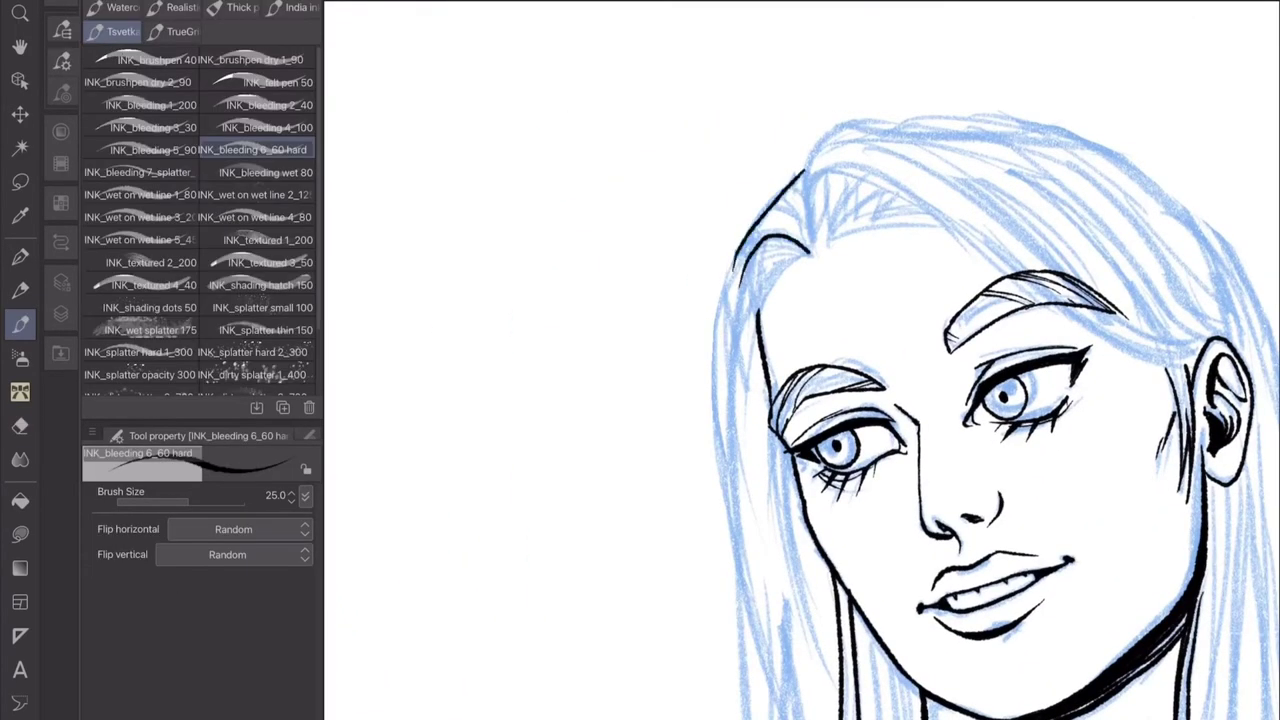
scroll(800, 360, down, 3)
drag(755, 428, 768, 708)
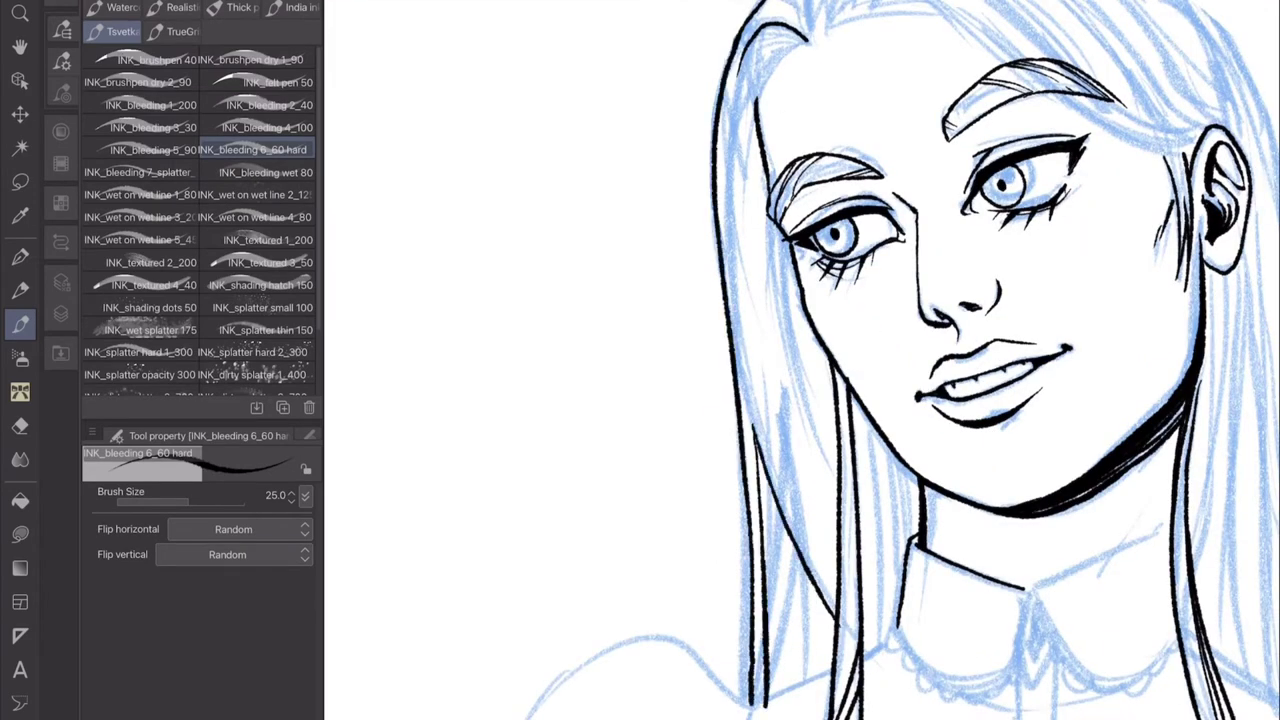
scroll(864, 536, down, 2)
Ink the fine strands fanning out from the hair parting along the far side of the forehead.
scroll(800, 360, up, 5)
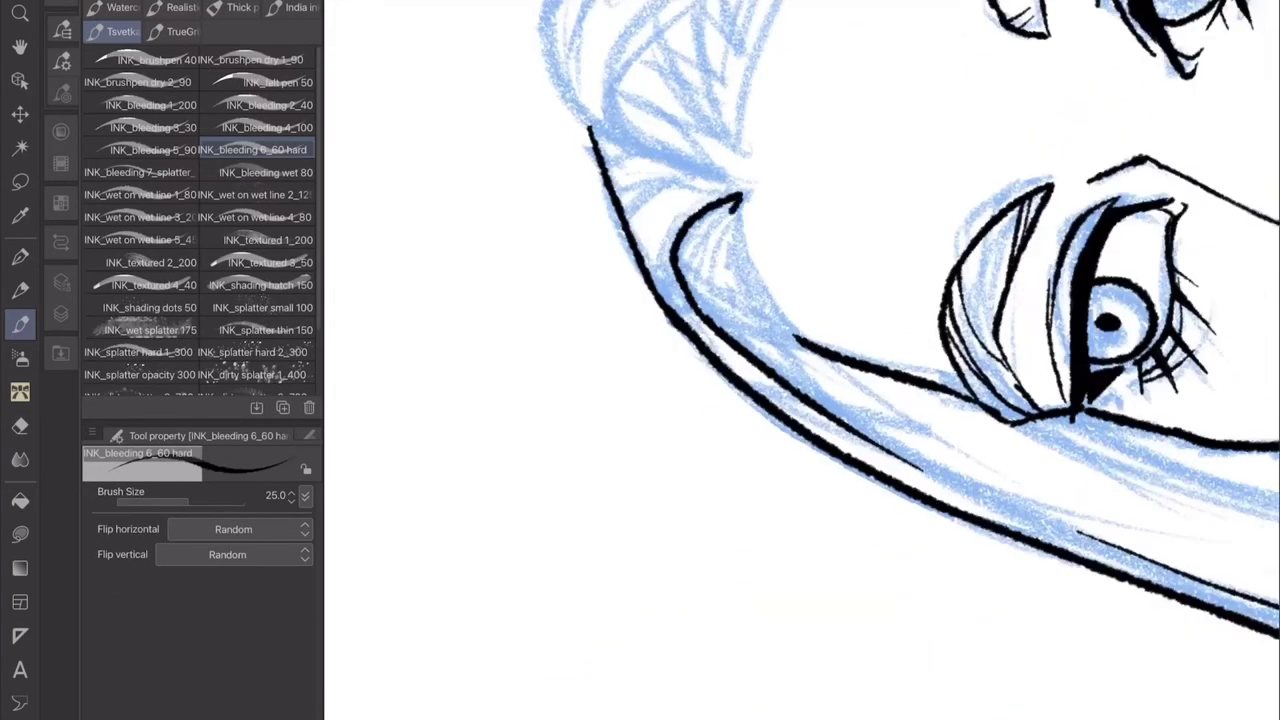
mouse_move(745, 205)
mouse_down()
mouse_move(705, 350)
mouse_move(790, 390)
mouse_up()
drag(695, 220, 630, 400)
scroll(800, 360, down, 2)
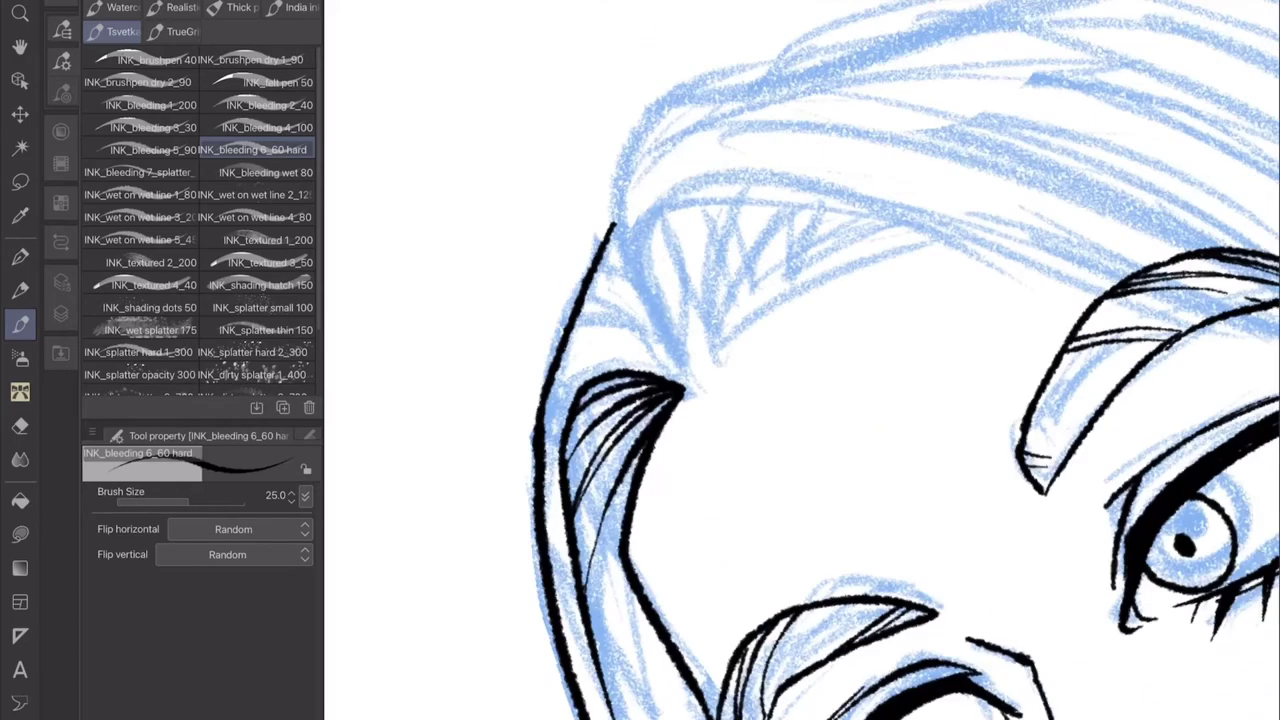
Ink the front edge of the hair sweeping from the parting across the forehead and brow to the top of the ear.
drag(715, 35, 990, 665)
scroll(800, 360, up, 3)
drag(815, 548, 785, 572)
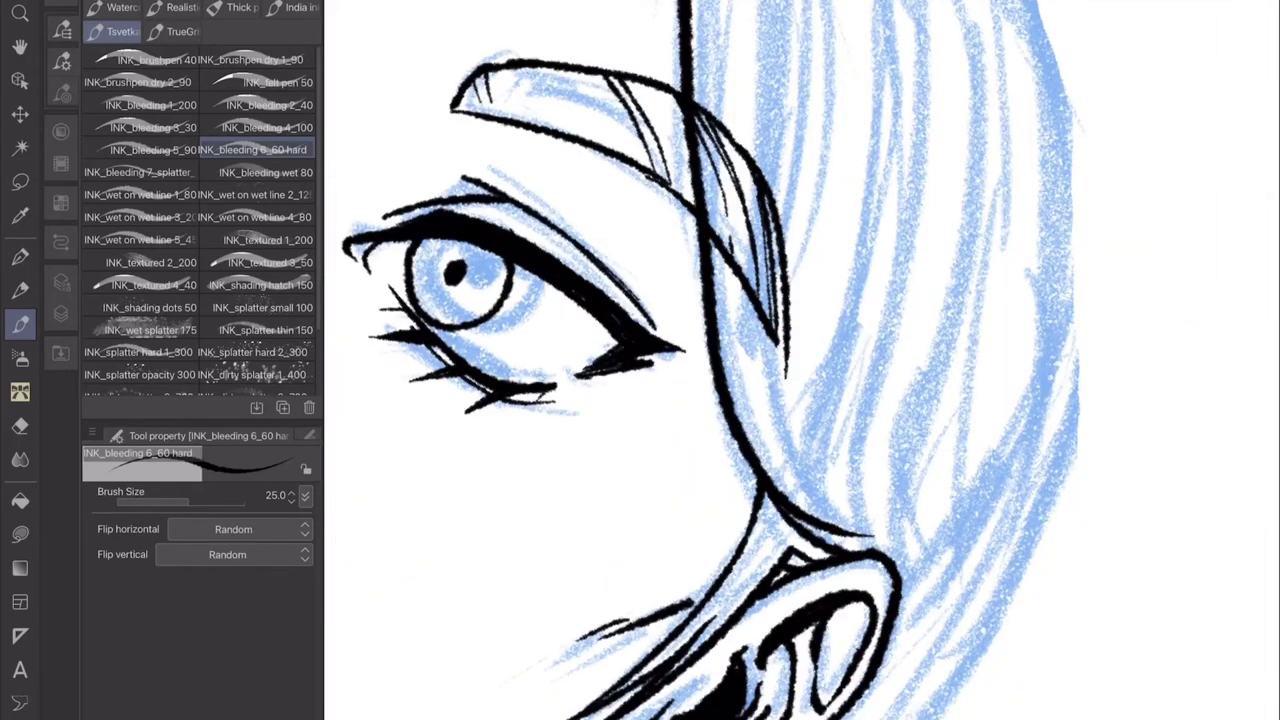
drag(905, 578, 915, 660)
scroll(800, 360, down, 3)
scroll(800, 360, up, 4)
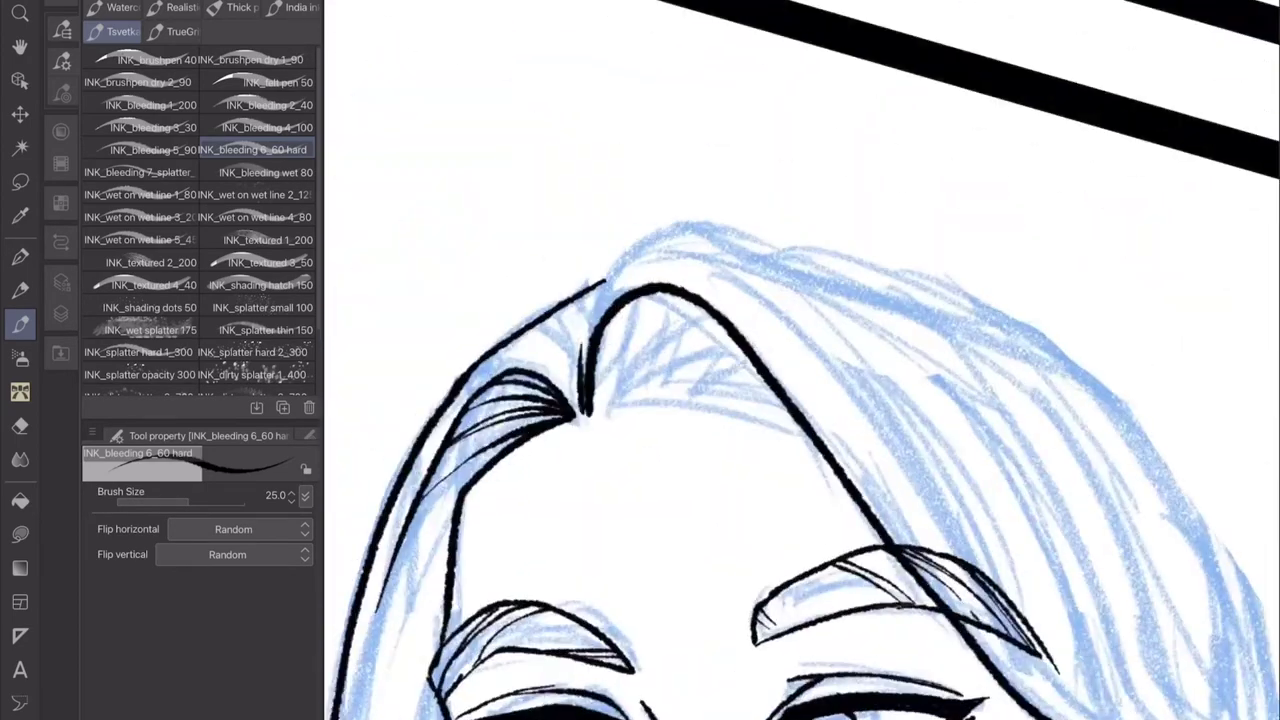
Ink the near-side outer contour of the hair from the crown, around the back of the head and down to the shoulder.
scroll(800, 360, down, 3)
drag(870, 300, 740, 690)
drag(870, 135, 800, 550)
key(ctrl+z)
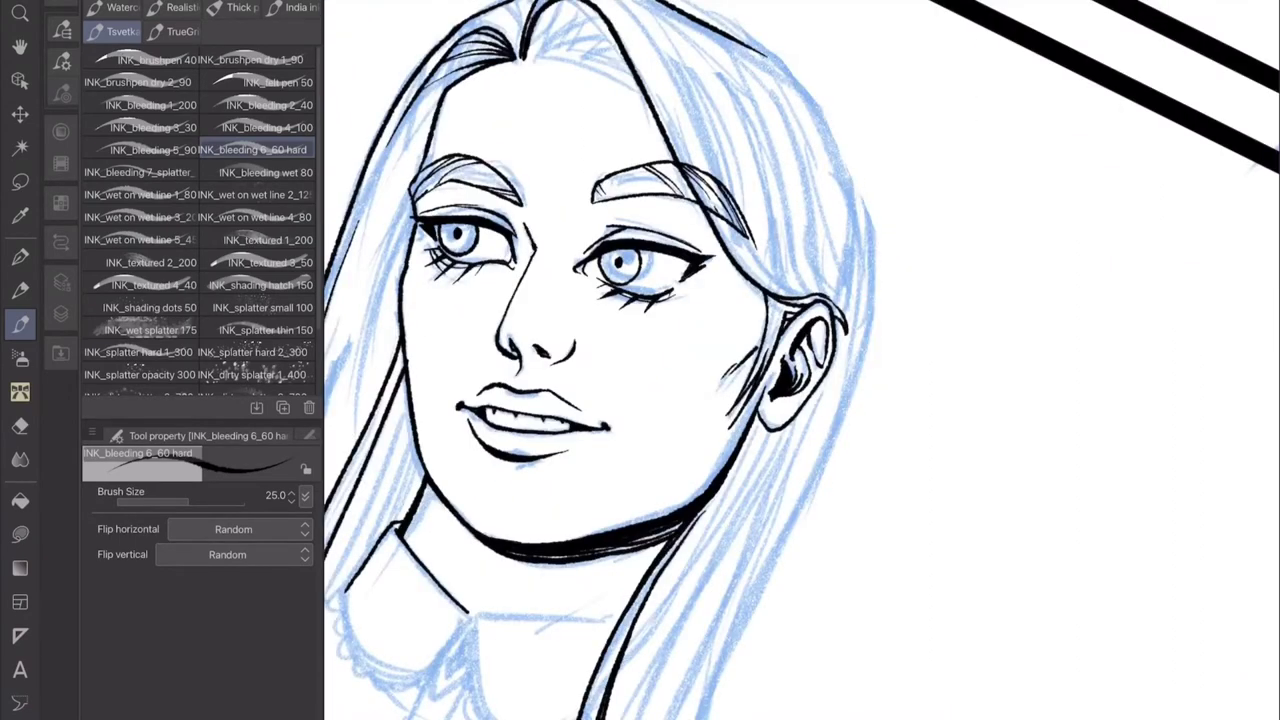
drag(870, 55, 770, 525)
scroll(800, 360, up, 3)
scroll(800, 360, down, 2)
drag(778, 272, 786, 665)
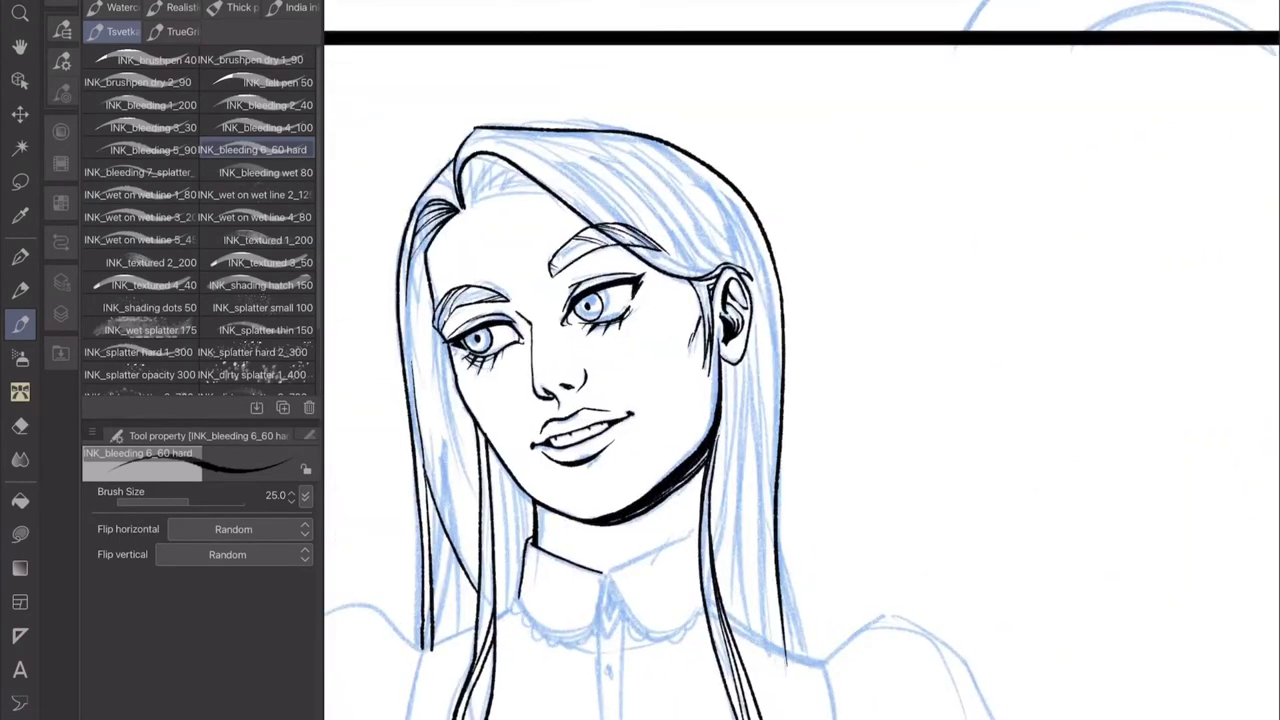
Trim the lower end of the near-side hair contour and redraw it flaring outward over the shoulder.
key(e)
key(p)
drag(770, 455, 825, 688)
key(e)
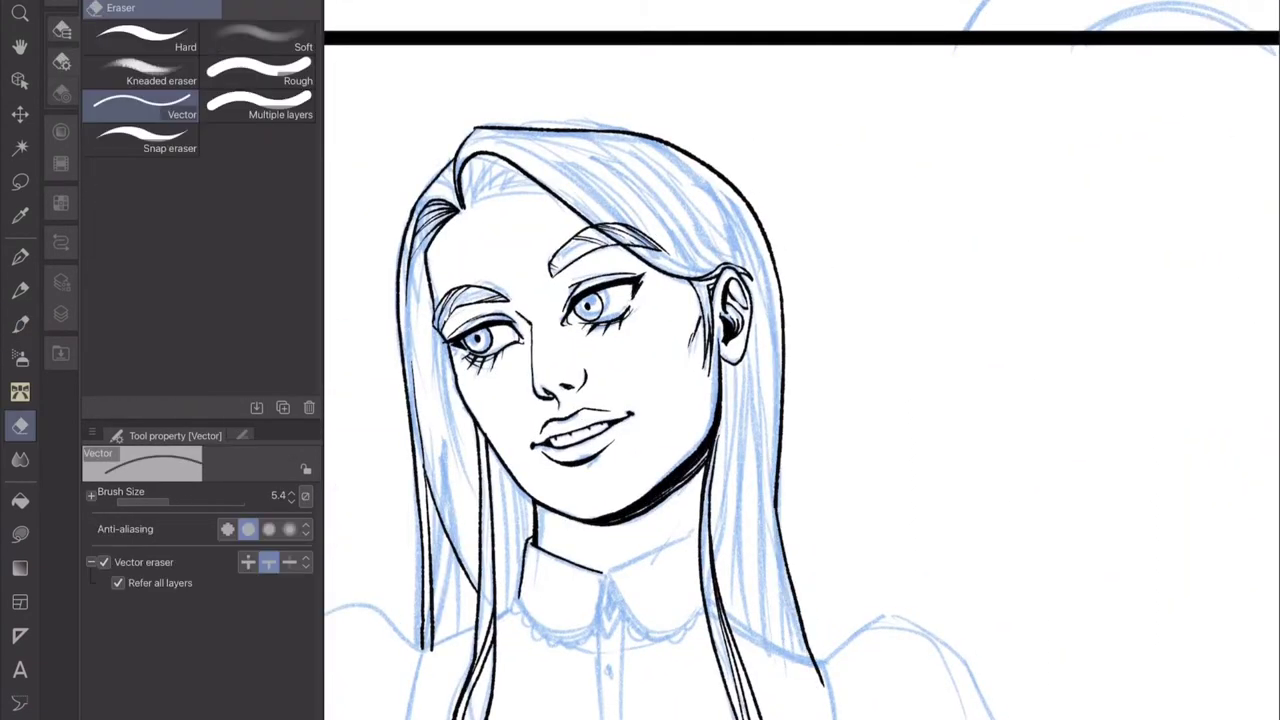
Ink the long strands hanging behind and below the near ear.
key(p)
drag(722, 362, 748, 626)
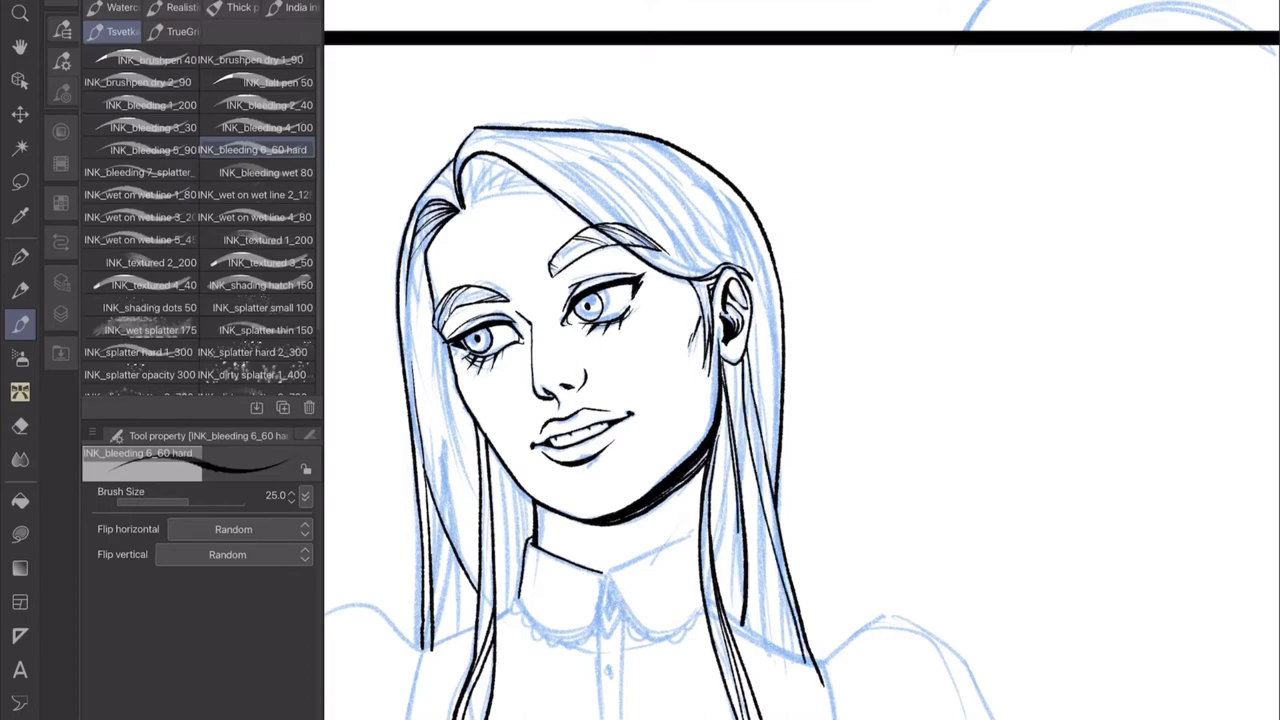
scroll(735, 320, up, 3)
drag(605, 275, 664, 418)
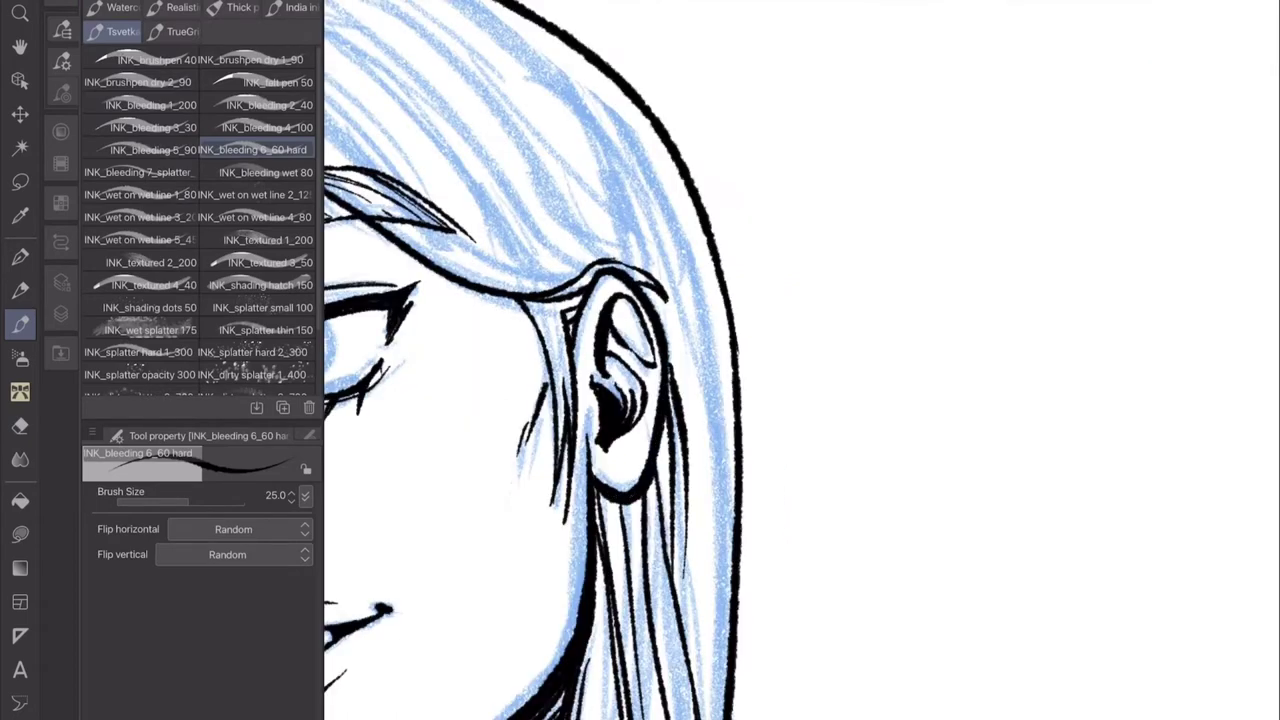
Ink short strands beside the near eyebrow and erase the eyebrow lines that overlap the hair.
scroll(800, 360, down, 3)
drag(720, 120, 675, 430)
key(e)
drag(690, 220, 675, 390)
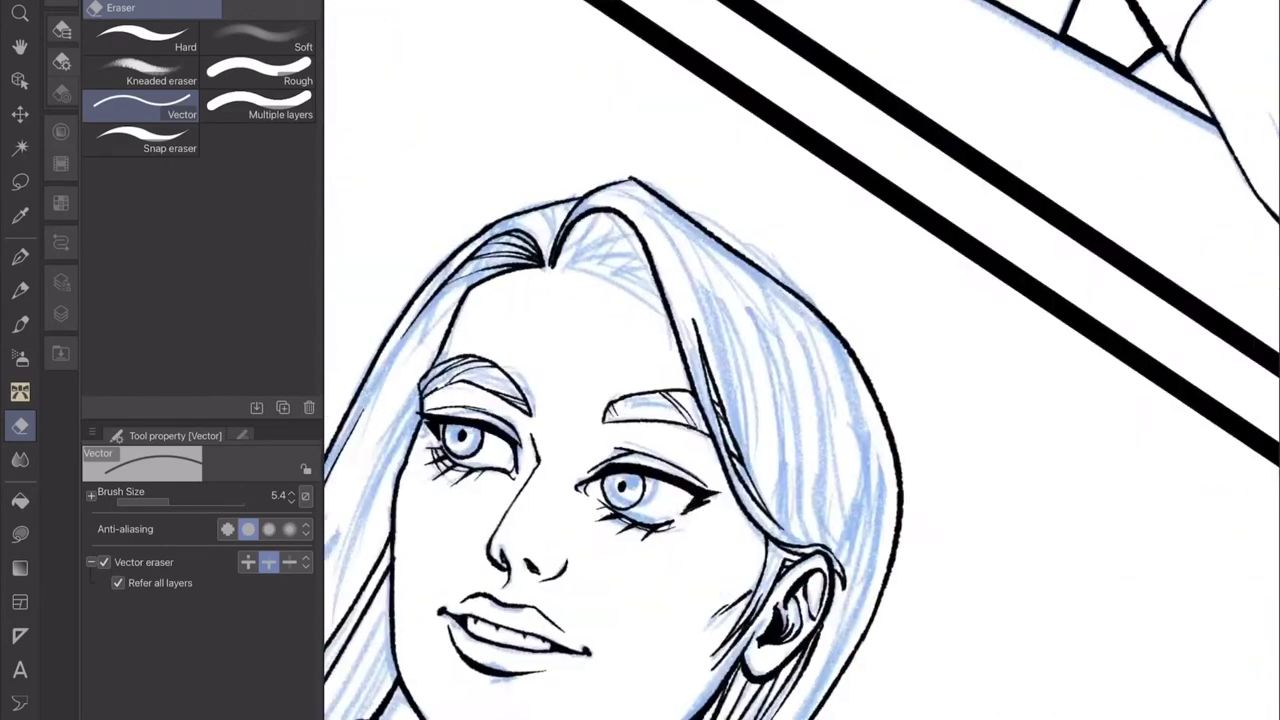
Ink long sweeping strands through the top of the hair from the parting toward the near ear.
key(p)
drag(716, 116, 755, 510)
drag(770, 166, 760, 520)
drag(790, 212, 800, 510)
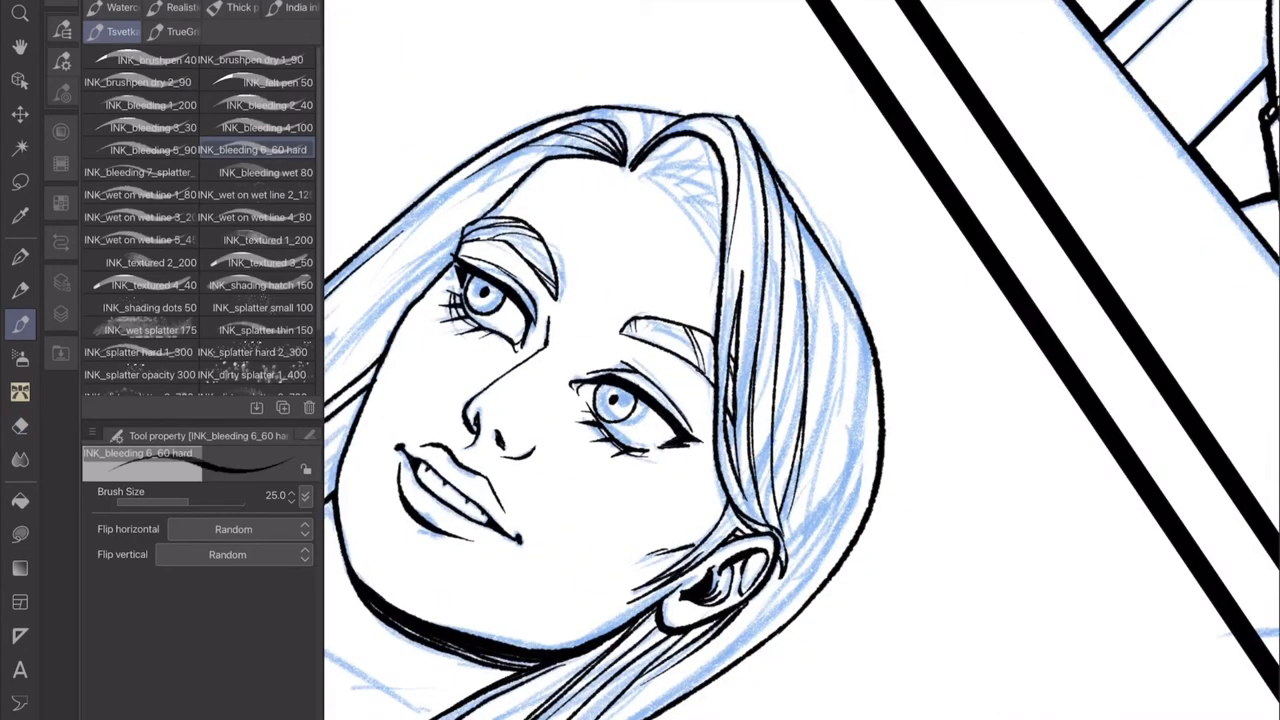
drag(840, 245, 802, 530)
drag(843, 300, 806, 534)
drag(800, 230, 740, 540)
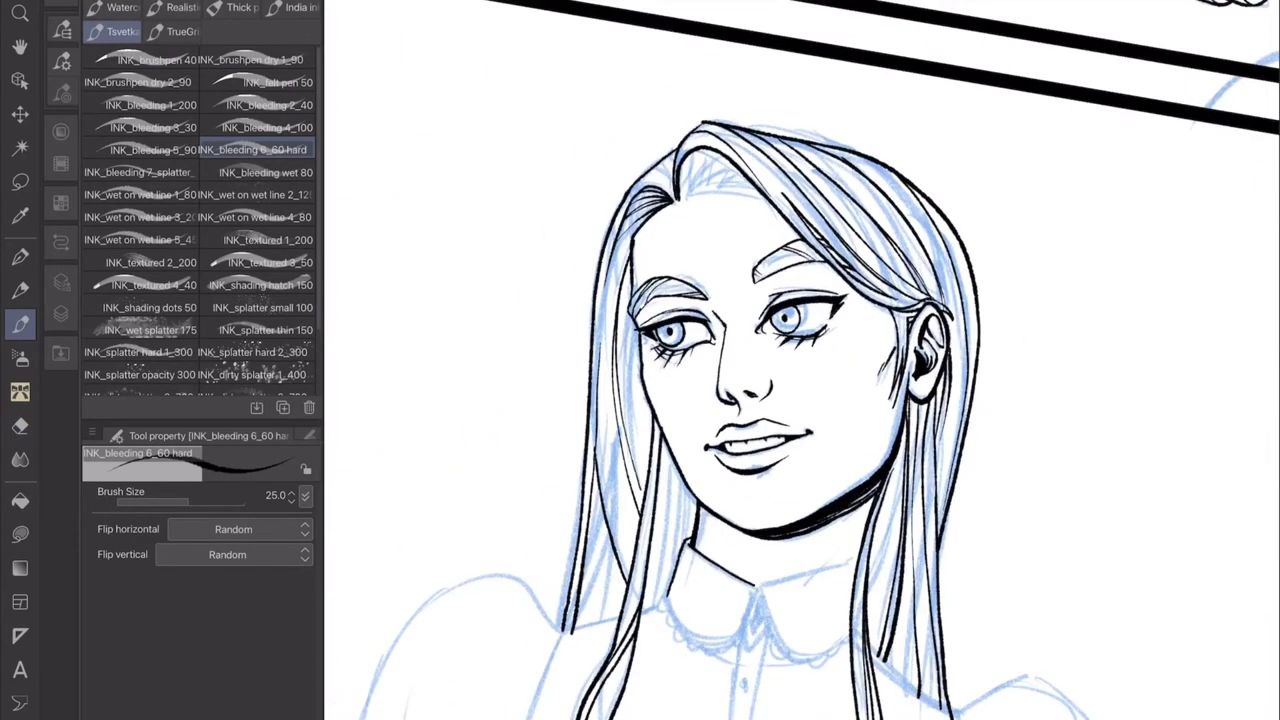
Ink long inner strands through the hair hanging on the far side of the face and neck.
scroll(800, 360, up, 3)
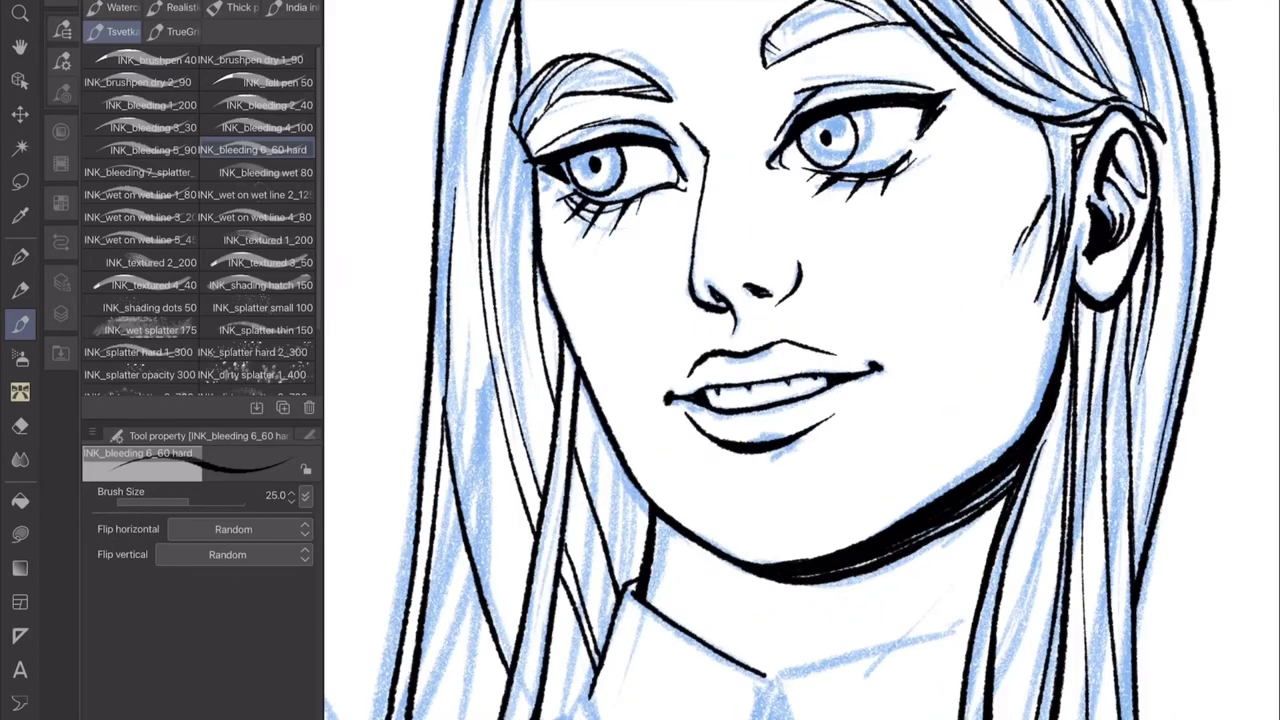
drag(665, 252, 600, 545)
scroll(800, 360, down, 3)
scroll(870, 400, up, 2)
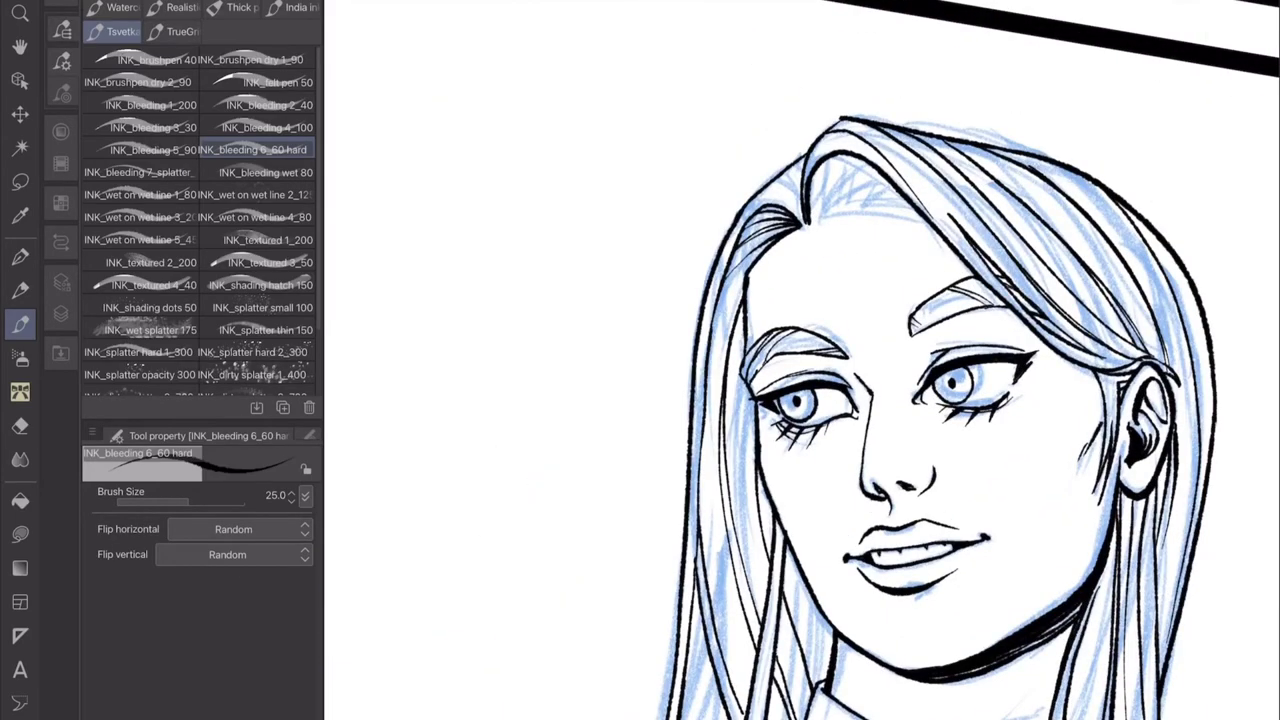
scroll(870, 400, down, 2)
scroll(800, 400, down, 1)
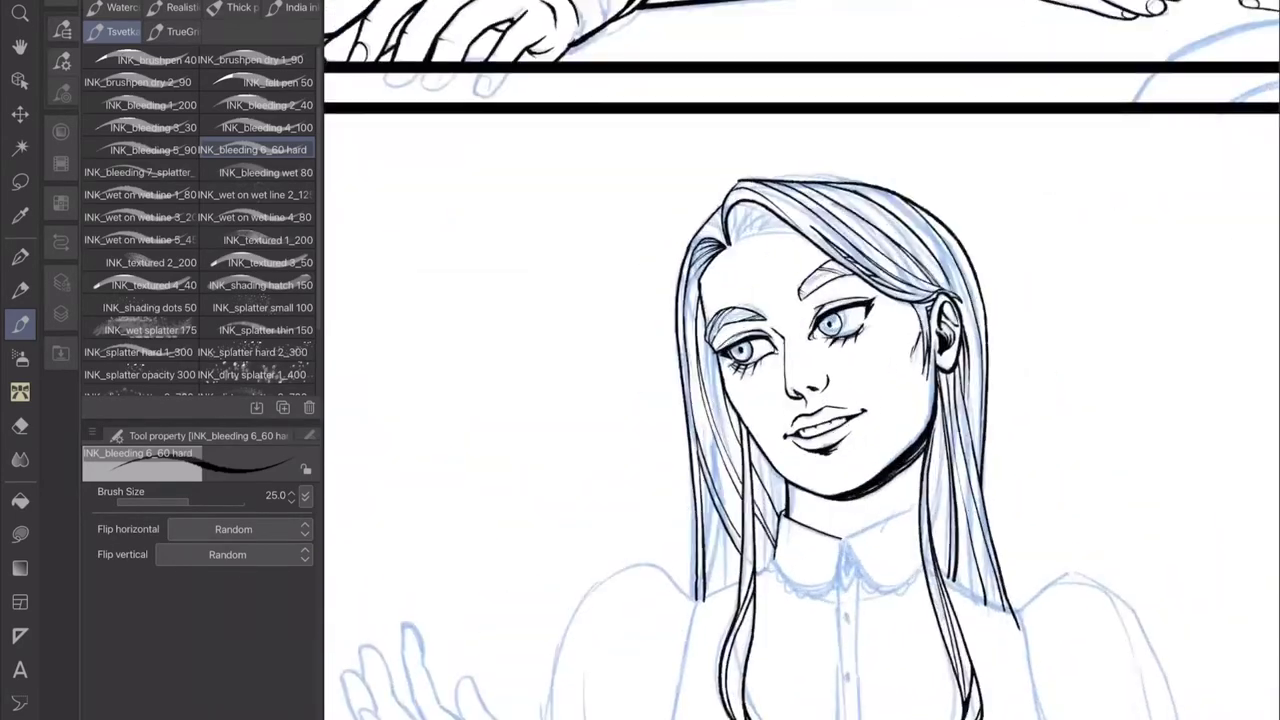
Ink fine radiating strands at the parting, inside the raised front section of hair above the forehead.
scroll(800, 360, up, 3)
mouse_move(742, 246)
mouse_down()
mouse_move(732, 384)
mouse_move(650, 410)
mouse_up()
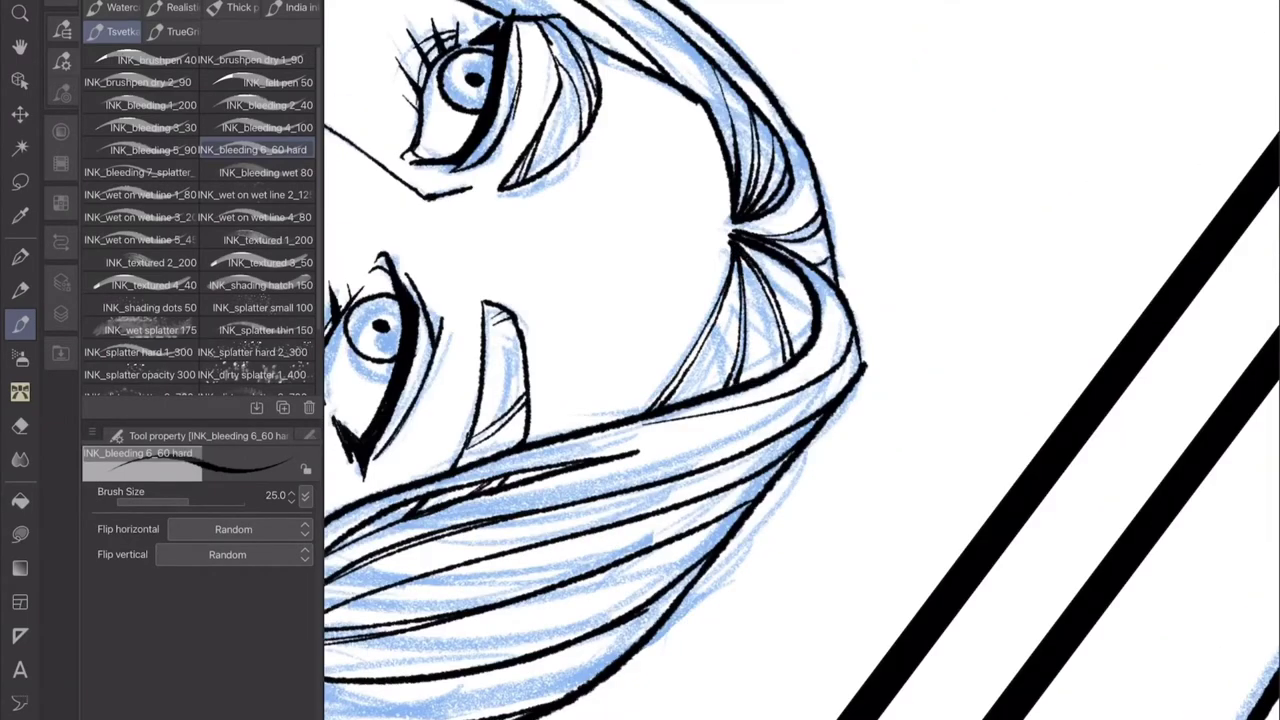
scroll(800, 360, down, 3)
Ink the near collar's upper edge and the rounded lower outlines of both collar flaps.
scroll(800, 360, up, 3)
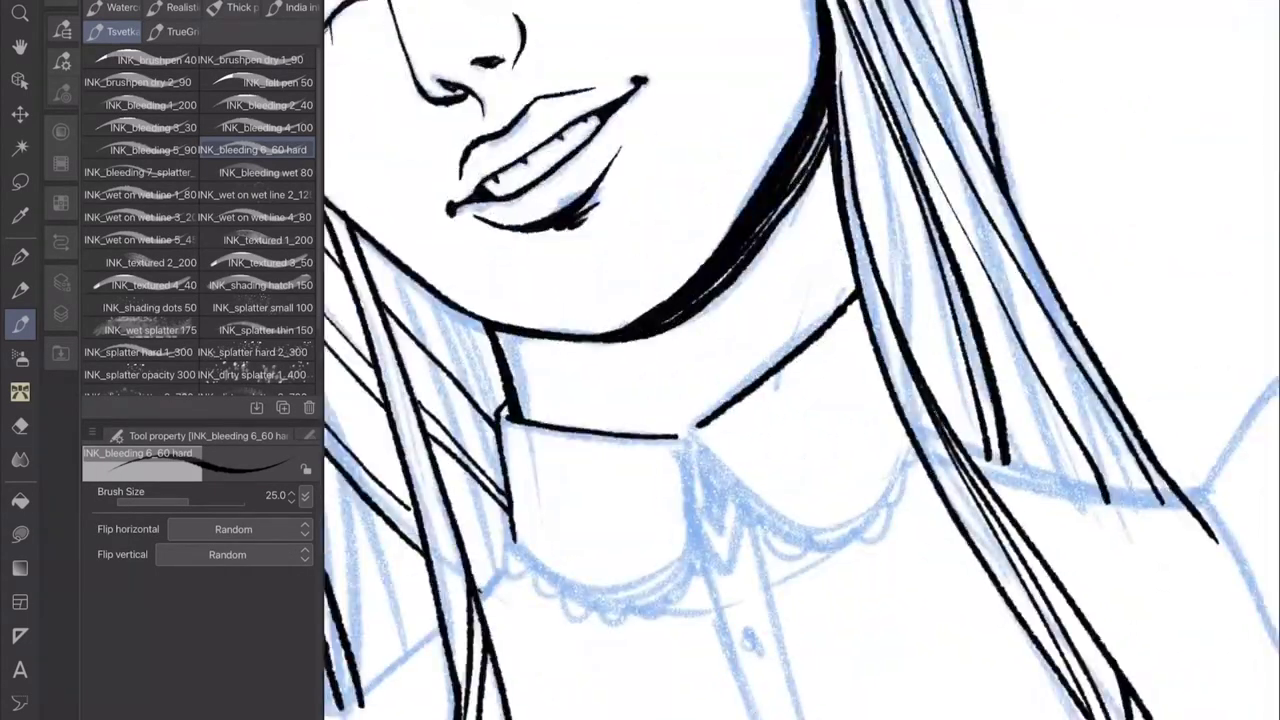
scroll(800, 360, down, 3)
scroll(800, 400, up, 5)
drag(697, 242, 1027, 372)
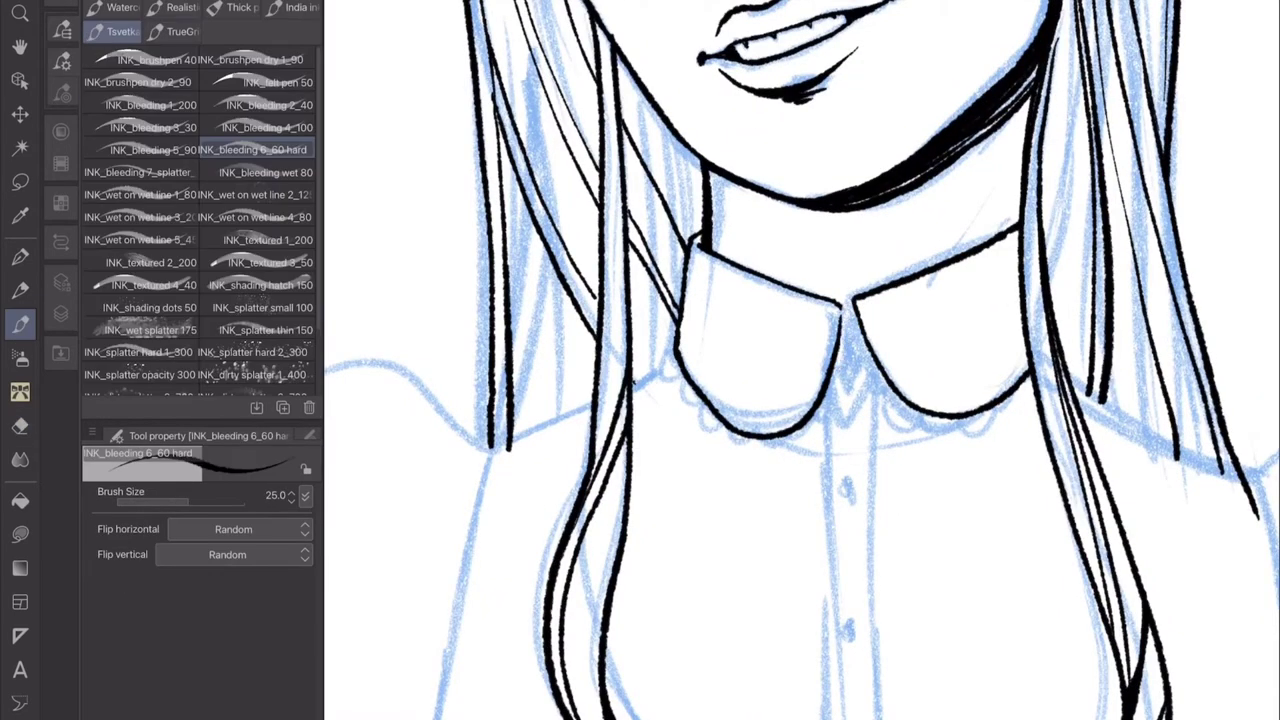
Ink the scalloped lace trim around both collar flaps and the pointed ornament between them.
drag(684, 392, 664, 348)
drag(800, 360, 686, 374)
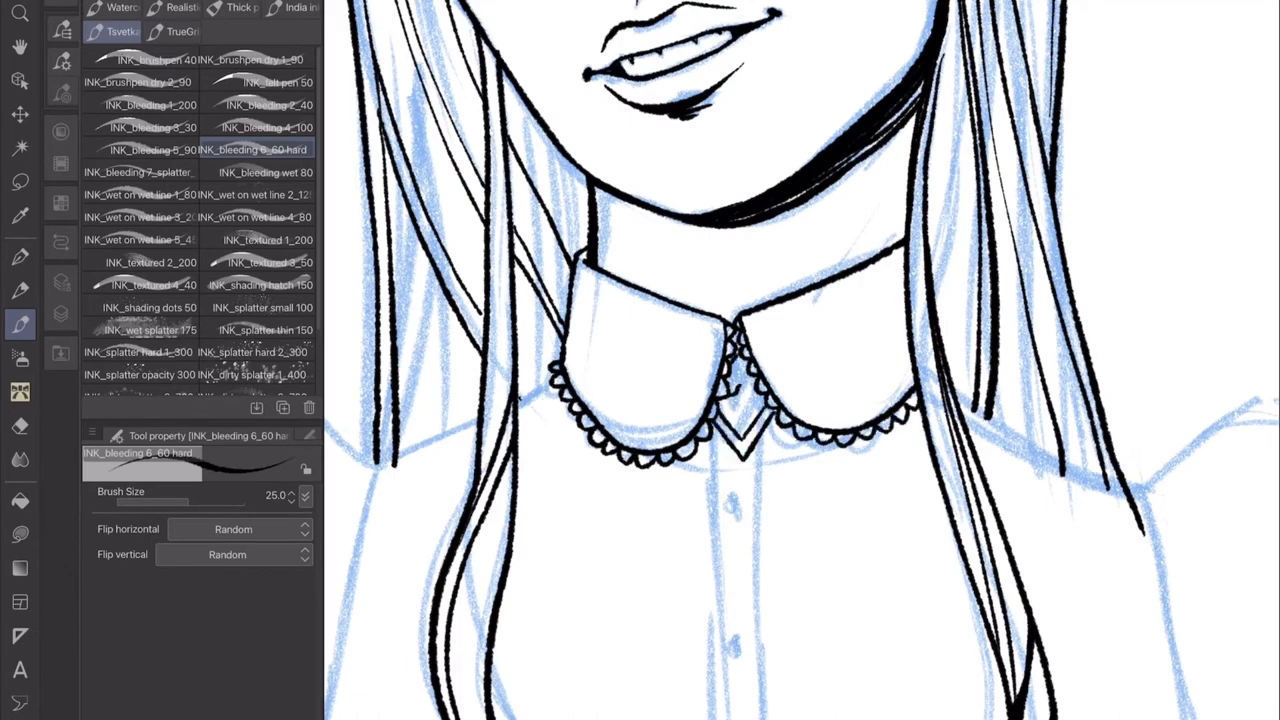
mouse_move(800, 400)
mouse_down()
mouse_move(760, 300)
mouse_move(800, 400)
mouse_move(760, 300)
mouse_move(880, 370)
mouse_up()
scroll(800, 360, down, 5)
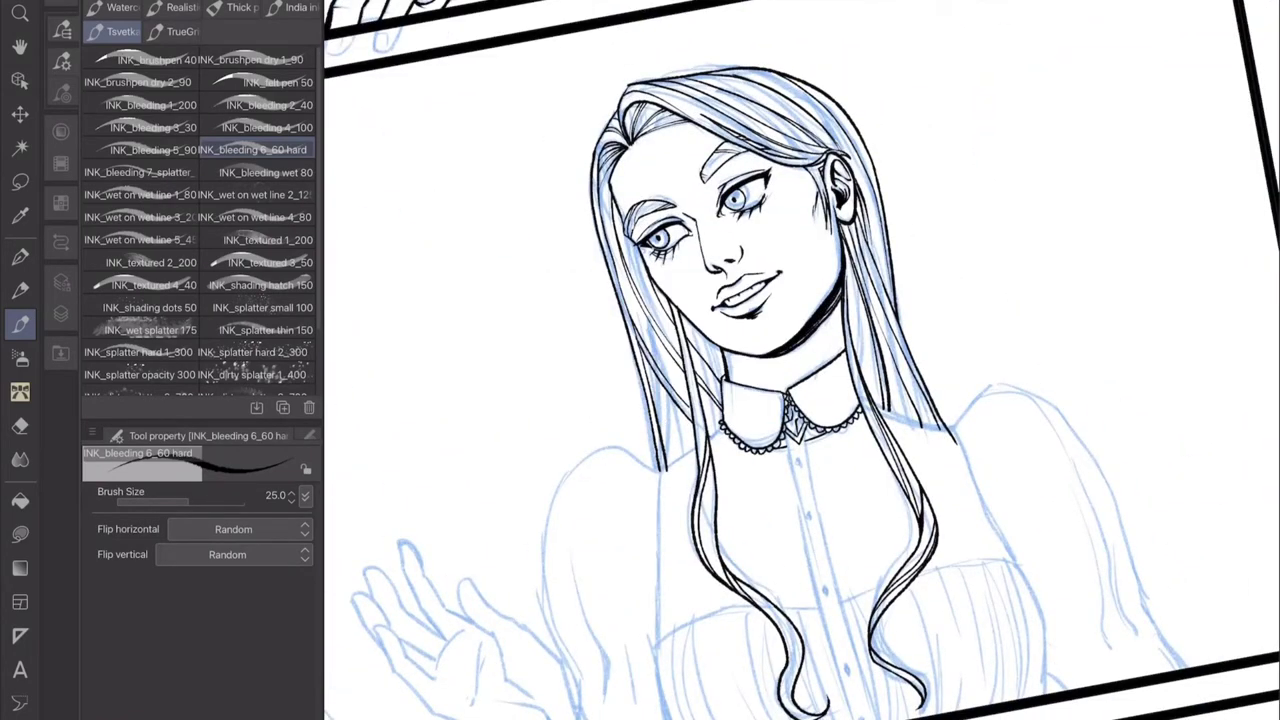
Ink the far shoulder line below the hair, the armhole seam and the puffed sleeve's outer contour, trimming overlapping ends.
scroll(800, 360, down, 5)
scroll(800, 360, up, 2)
drag(800, 400, 900, 280)
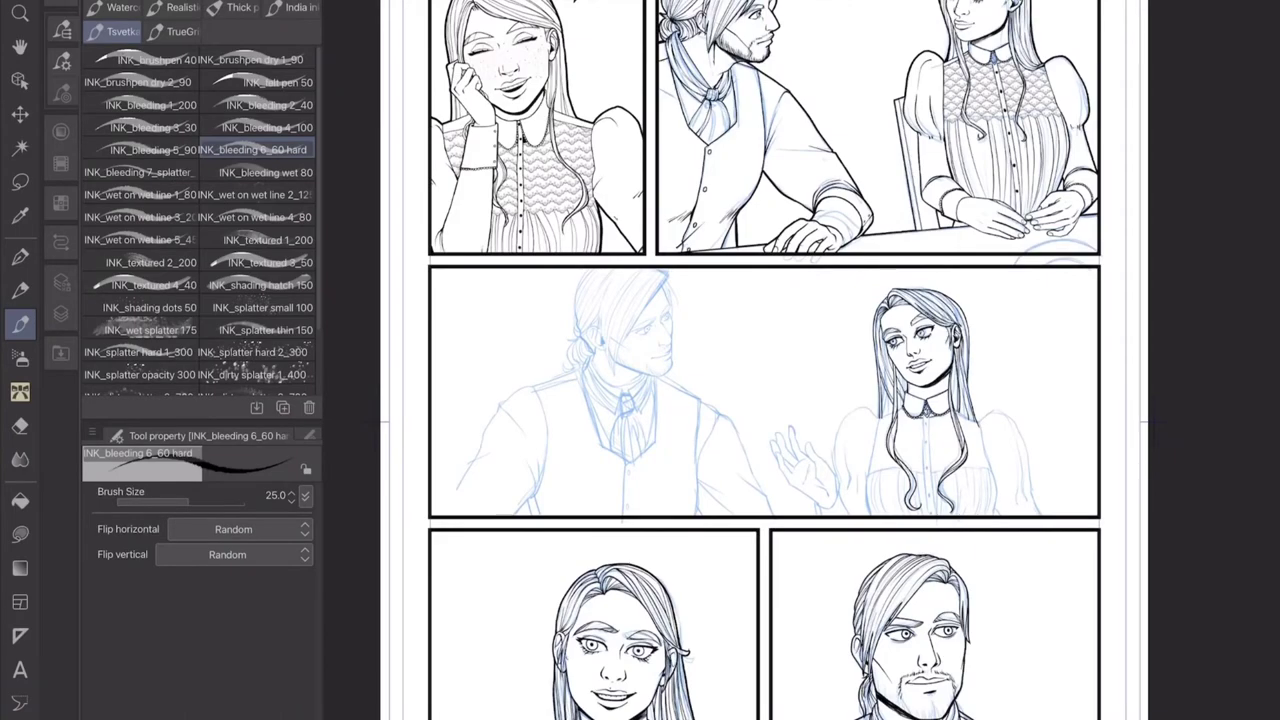
scroll(920, 420, up, 5)
drag(800, 360, 760, 420)
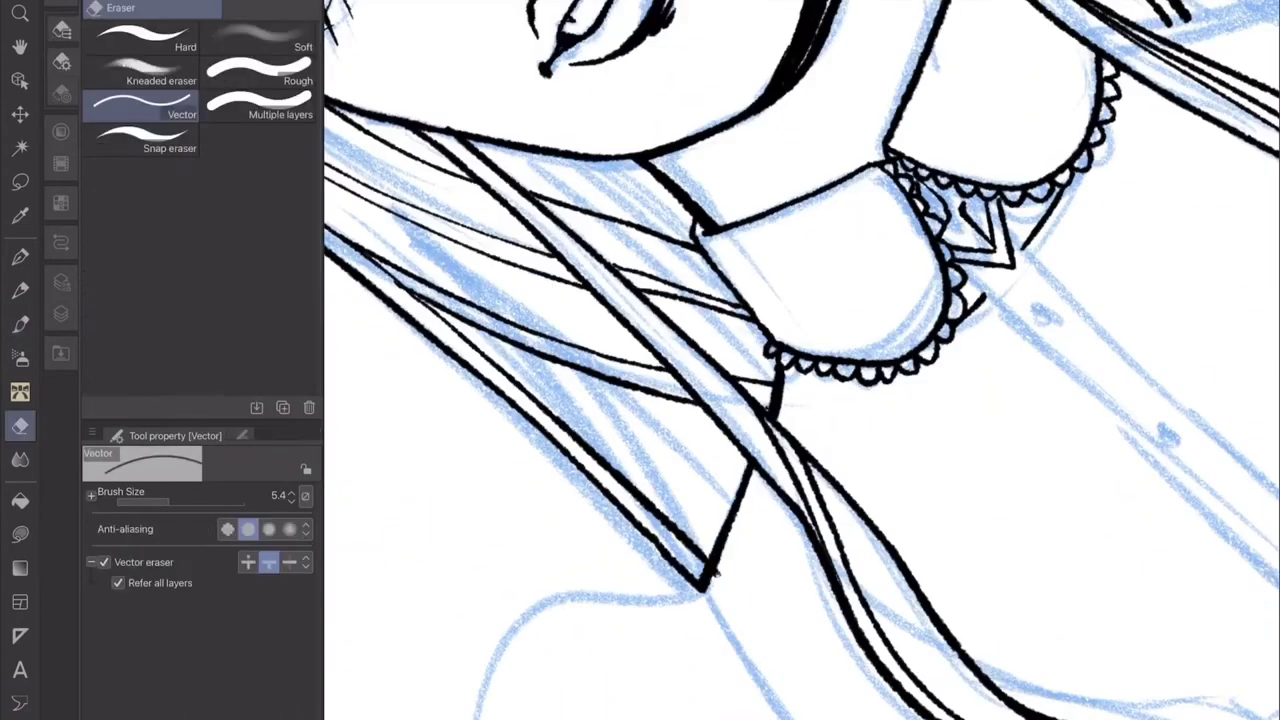
mouse_move(800, 360)
mouse_down()
mouse_move(820, 300)
mouse_move(760, 420)
mouse_move(760, 300)
mouse_move(720, 200)
mouse_move(745, 488)
mouse_up()
Ink the raised hand's thumb, the palm creases and the line at the base of the fingers.
mouse_move(612, 258)
mouse_down()
mouse_move(620, 140)
mouse_move(745, 468)
mouse_up()
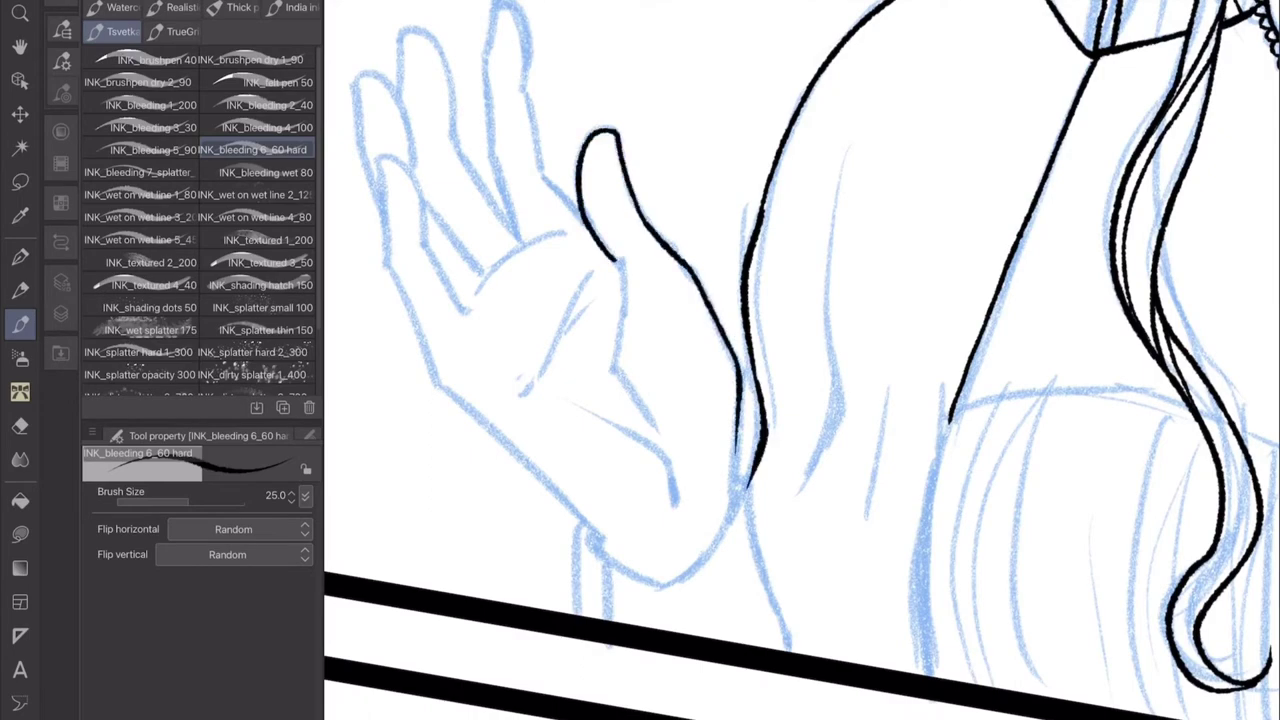
drag(532, 272, 606, 476)
drag(556, 308, 604, 432)
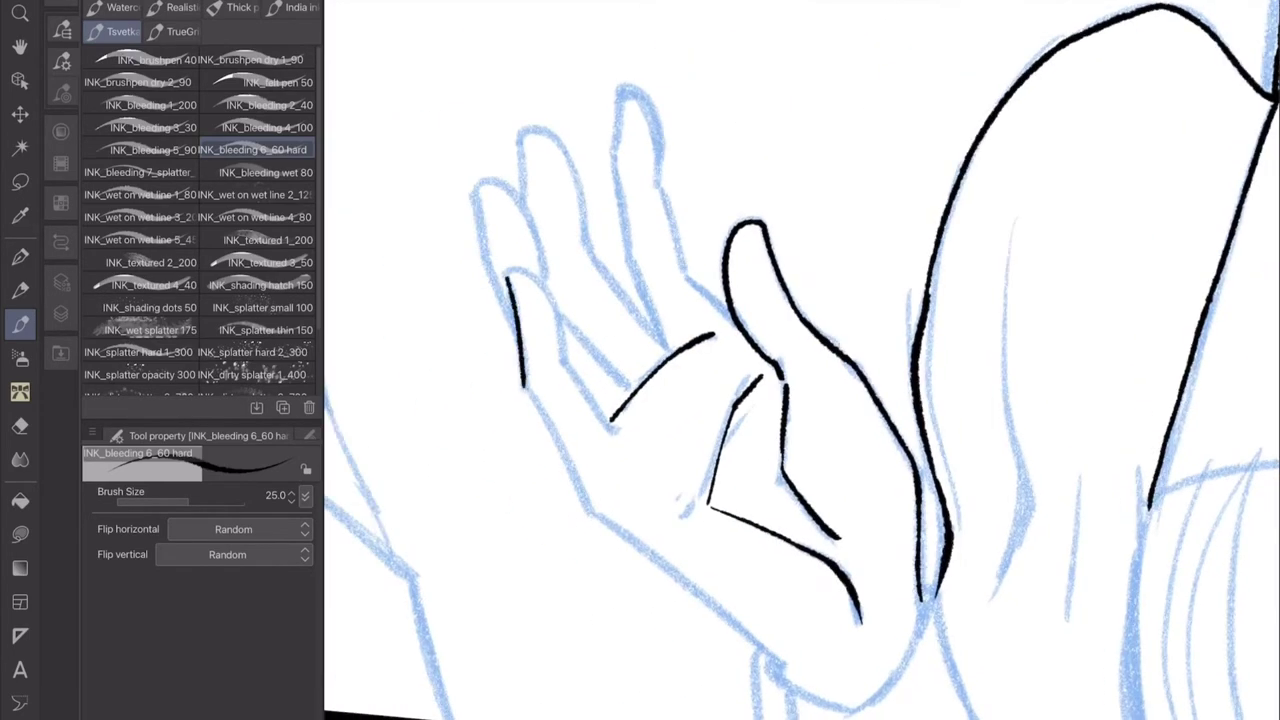
Ink the little finger of the raised hand and the upper part of the palm's outer edge.
drag(525, 378, 590, 510)
drag(600, 320, 580, 610)
mouse_move(800, 400)
mouse_down()
mouse_move(760, 300)
mouse_move(720, 250)
mouse_up()
drag(600, 240, 650, 560)
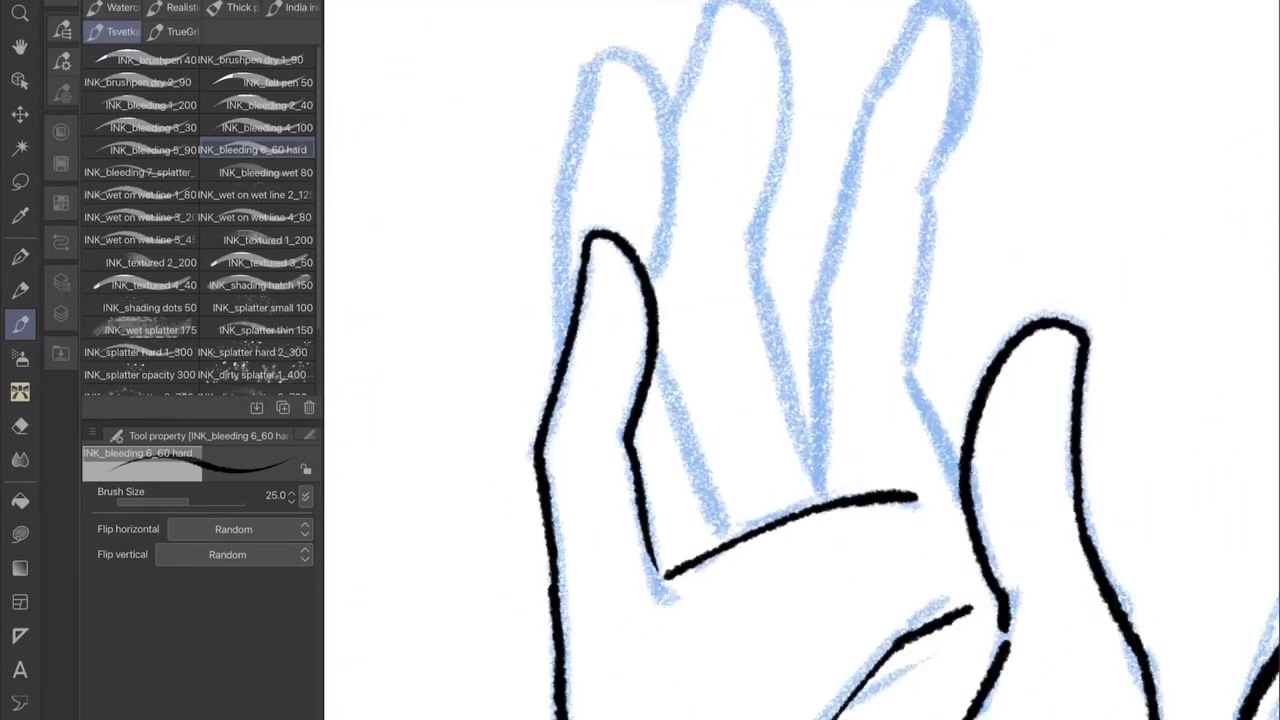
Ink the three remaining fingers of the raised hand and extend the palm's outer edge down to the wrist.
drag(800, 400, 760, 350)
drag(625, 240, 585, 390)
mouse_move(590, 540)
mouse_down()
mouse_move(688, 462)
mouse_move(750, 715)
mouse_up()
mouse_move(700, 300)
mouse_down()
mouse_move(770, 185)
mouse_move(848, 680)
mouse_move(905, 265)
mouse_move(990, 712)
mouse_up()
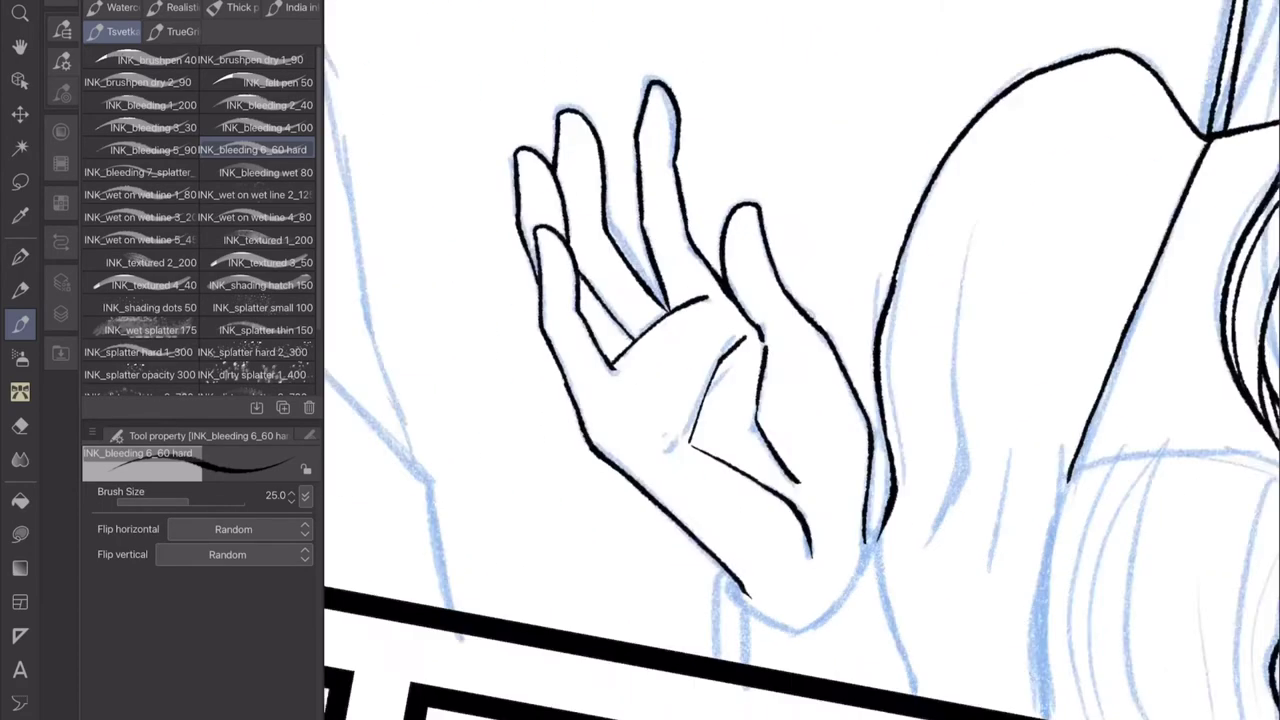
Ink the heel of the raised hand, the buttoned sleeve cuff below it and the small crease marks in the palm.
mouse_move(742, 350)
mouse_down()
mouse_move(791, 414)
mouse_move(906, 354)
mouse_move(901, 339)
mouse_move(904, 449)
mouse_move(716, 430)
mouse_up()
key(e)
key(p)
drag(904, 372, 910, 520)
drag(760, 382, 743, 442)
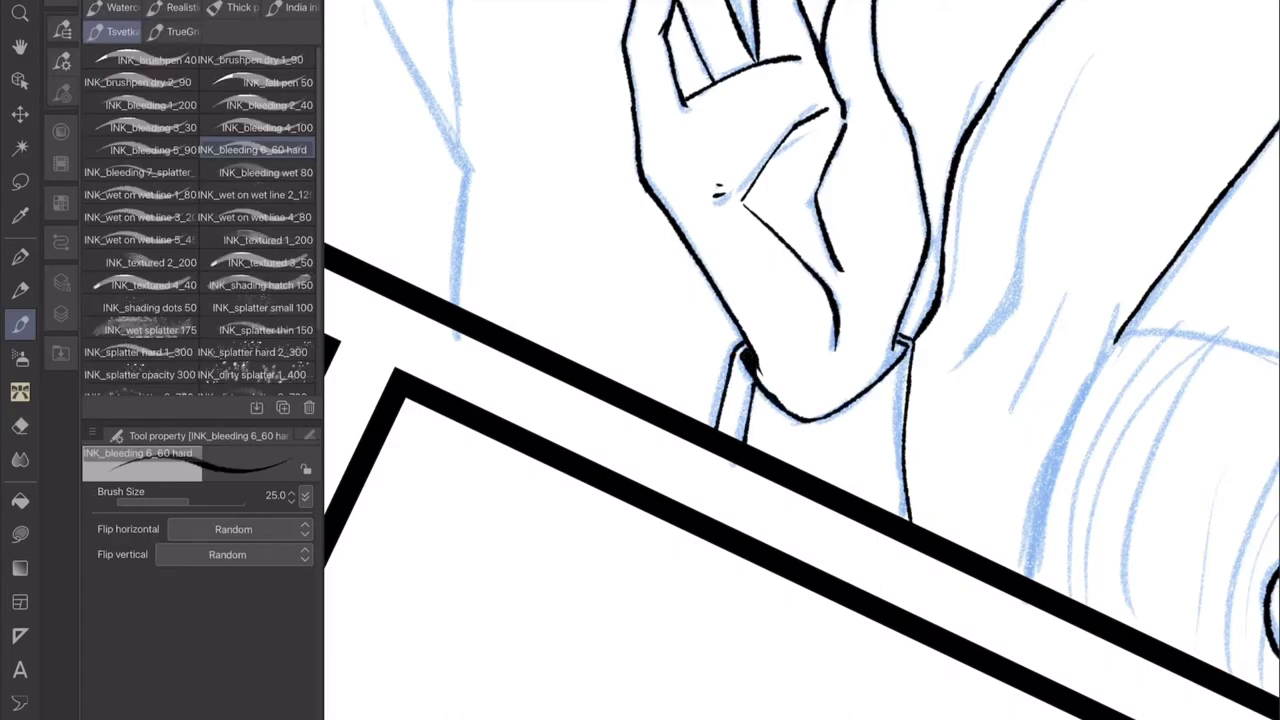
click(739, 404)
drag(785, 233, 792, 249)
drag(795, 195, 778, 219)
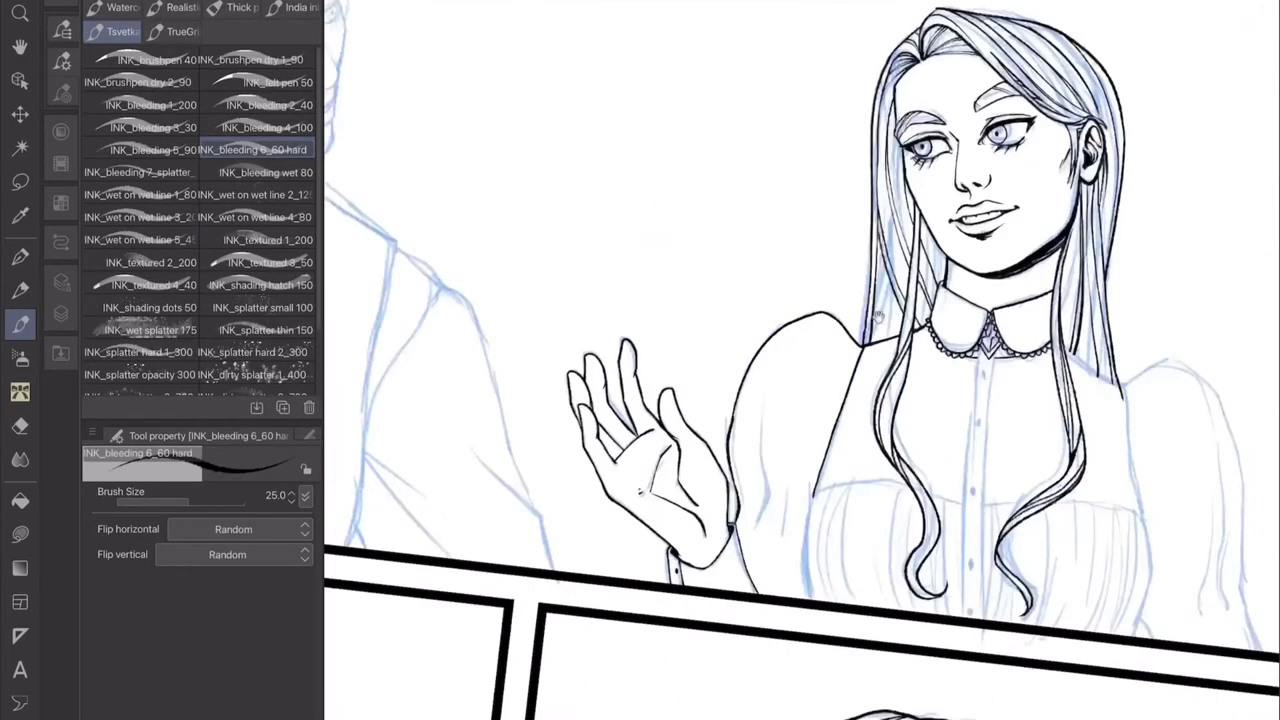
Ink the edges of the sleeve behind the raised hand down to the panel border and add its inner fold lines.
drag(830, 316, 808, 504)
drag(677, 365, 733, 495)
drag(697, 340, 691, 371)
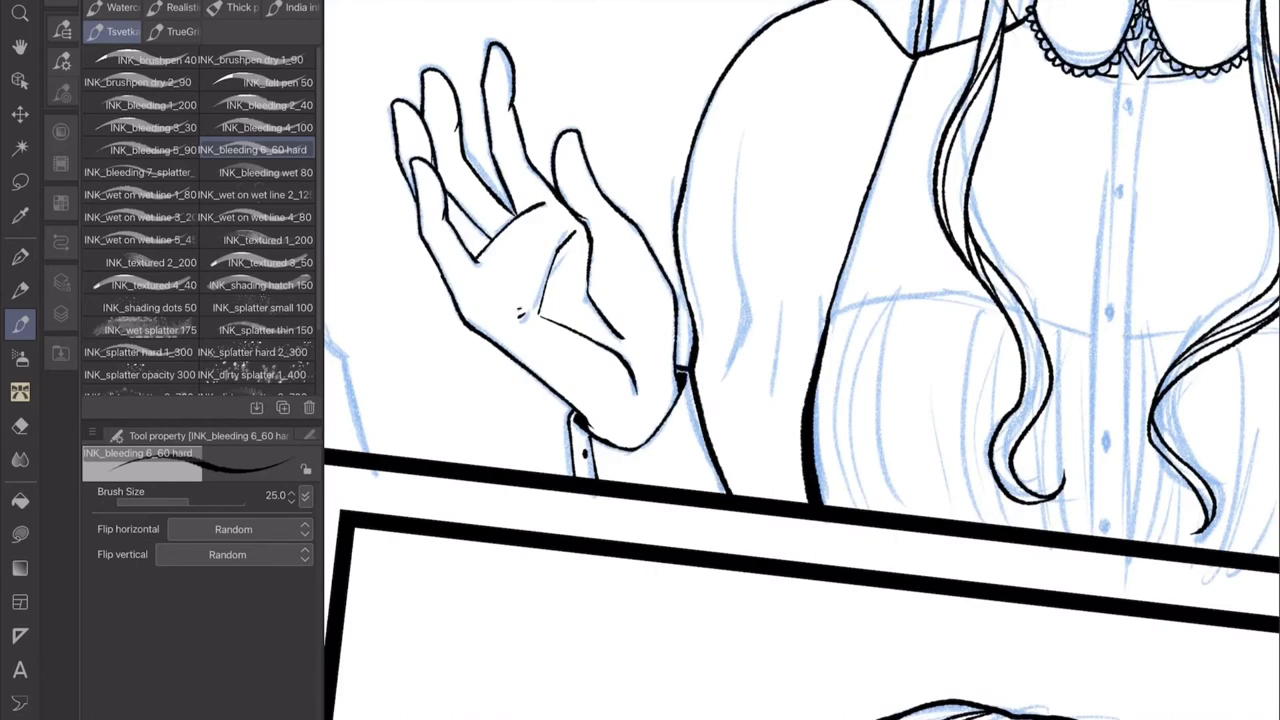
drag(725, 206, 727, 326)
drag(745, 318, 742, 372)
drag(762, 340, 760, 376)
scroll(800, 360, down, 3)
drag(700, 300, 780, 360)
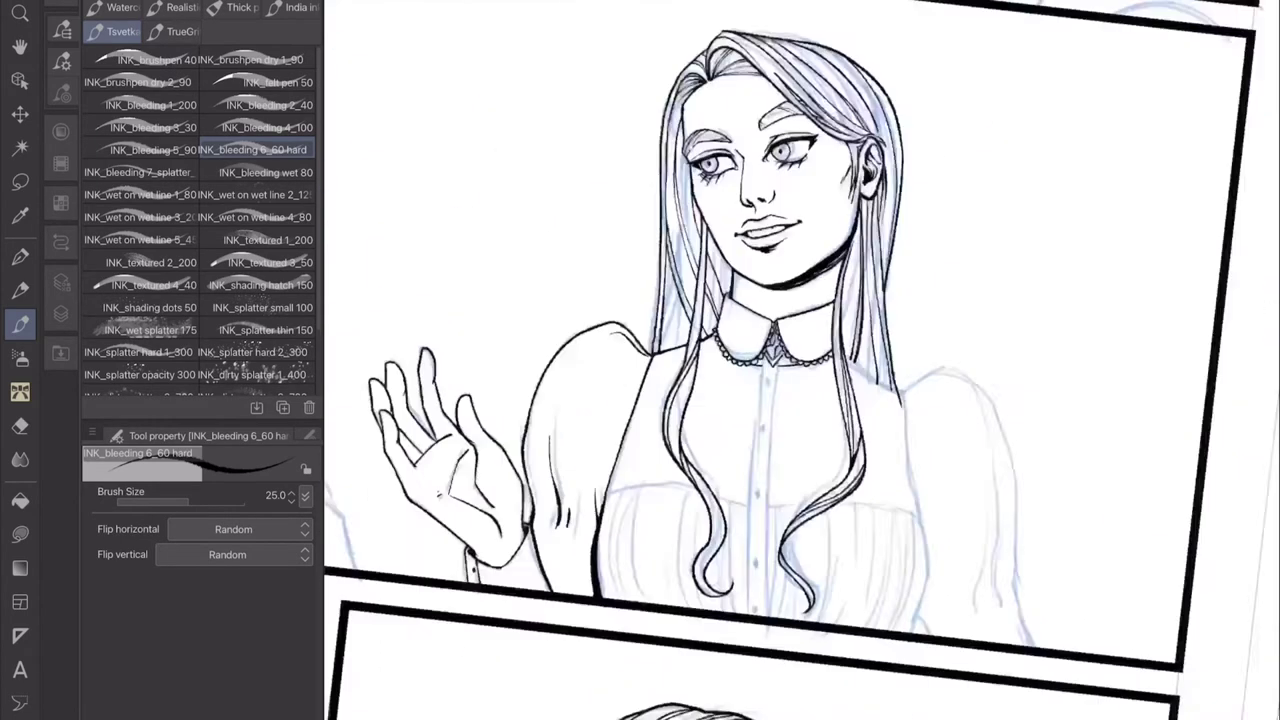
Examine the woman's inked hair, face and collar up close and the middle panel within the whole page.
scroll(800, 360, up, 5)
scroll(800, 360, down, 1)
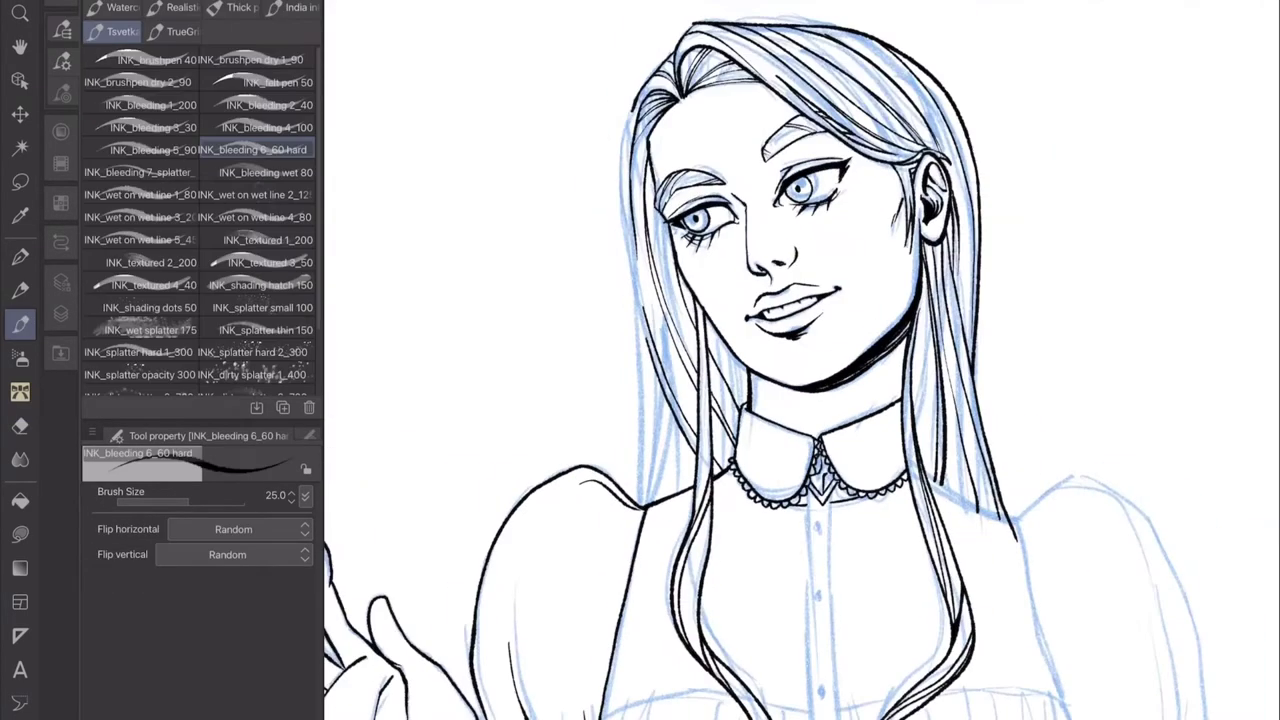
scroll(800, 360, down, 3)
scroll(800, 360, up, 1)
key(e)
scroll(800, 300, up, 5)
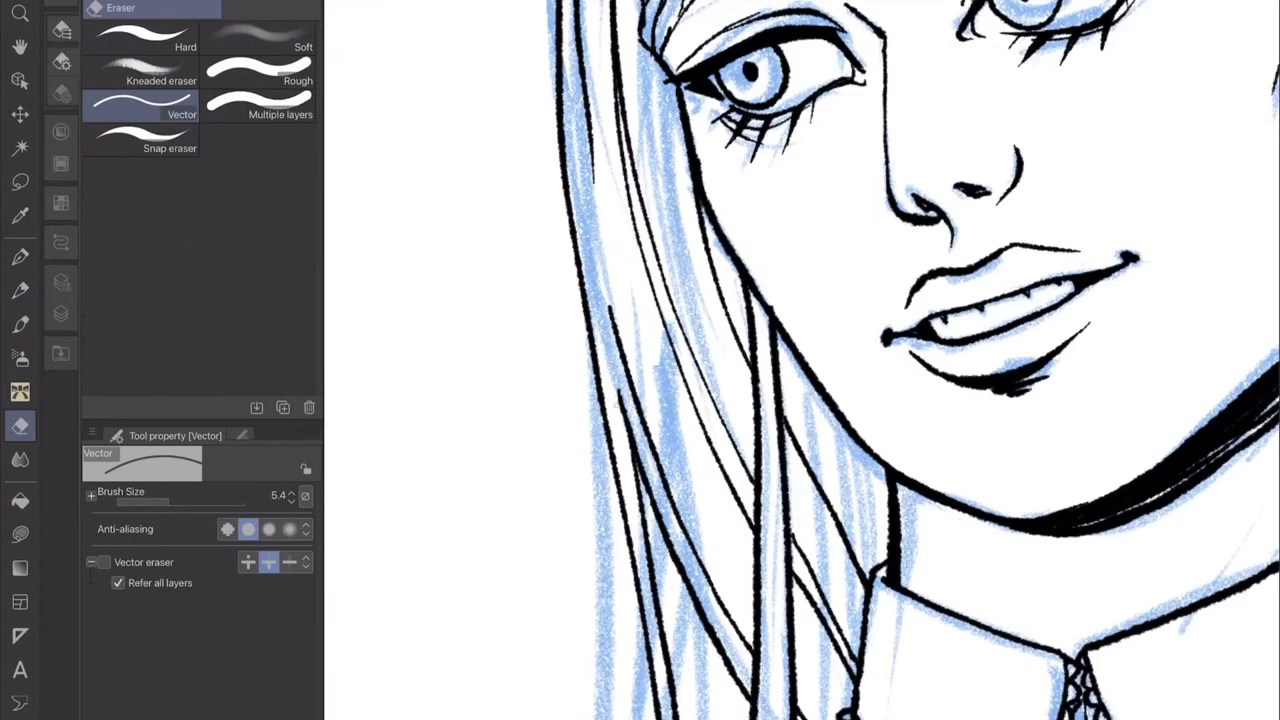
scroll(800, 360, down, 5)
key(p)
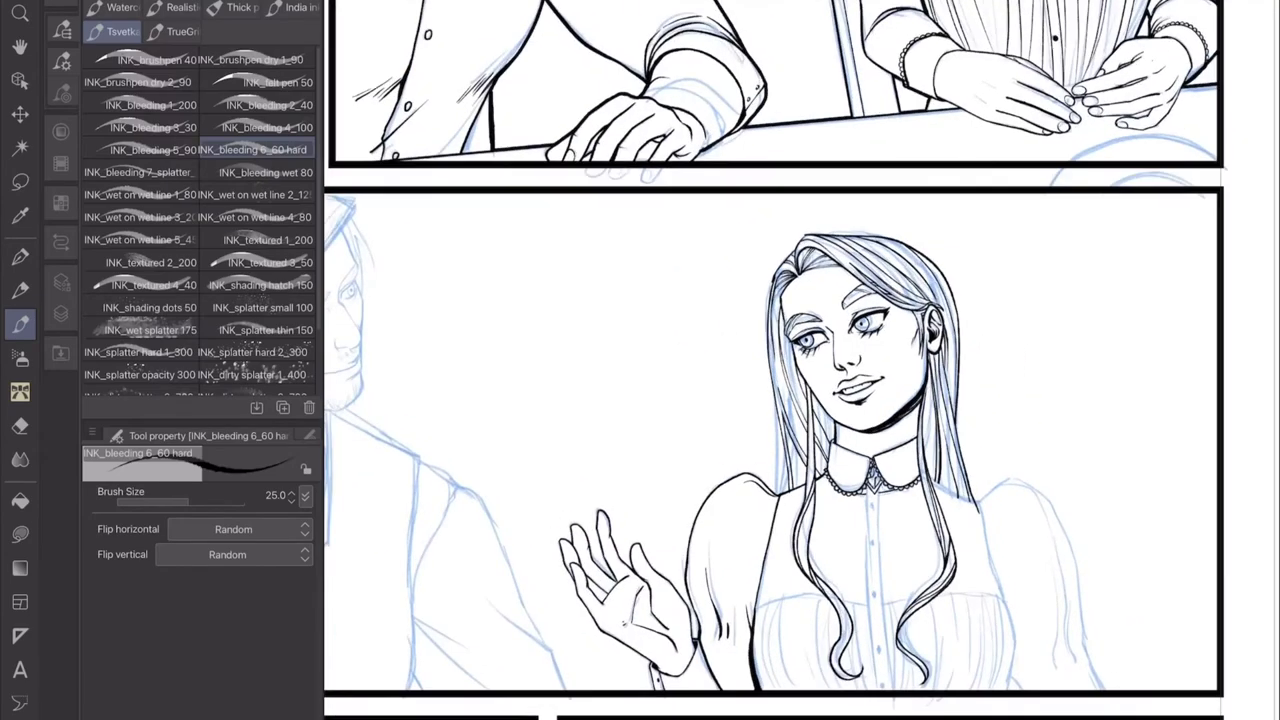
scroll(800, 360, down, 3)
scroll(800, 360, up, 1)
scroll(800, 360, down, 1)
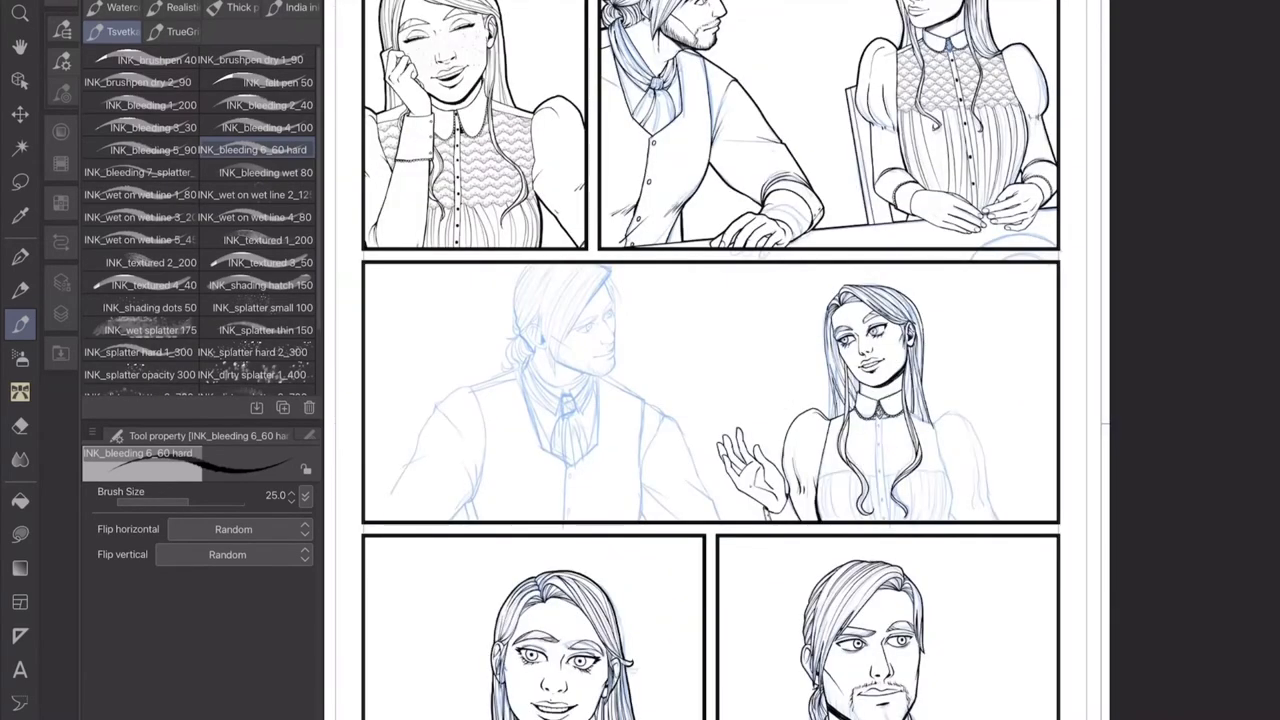
scroll(800, 360, down, 1)
Ink the woman's far shoulder and armhole edge, and the curved yoke seam across both sides of the bodice.
scroll(800, 360, up, 6)
key(e)
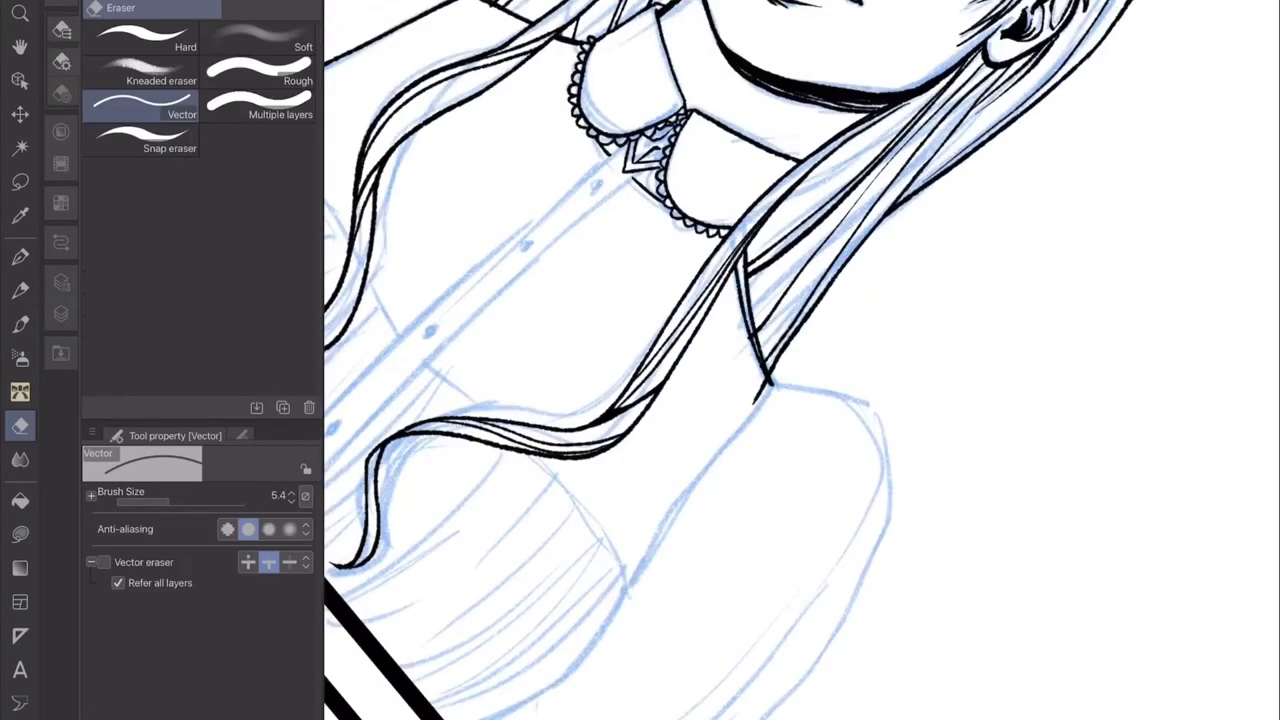
key(p)
scroll(800, 360, down, 2)
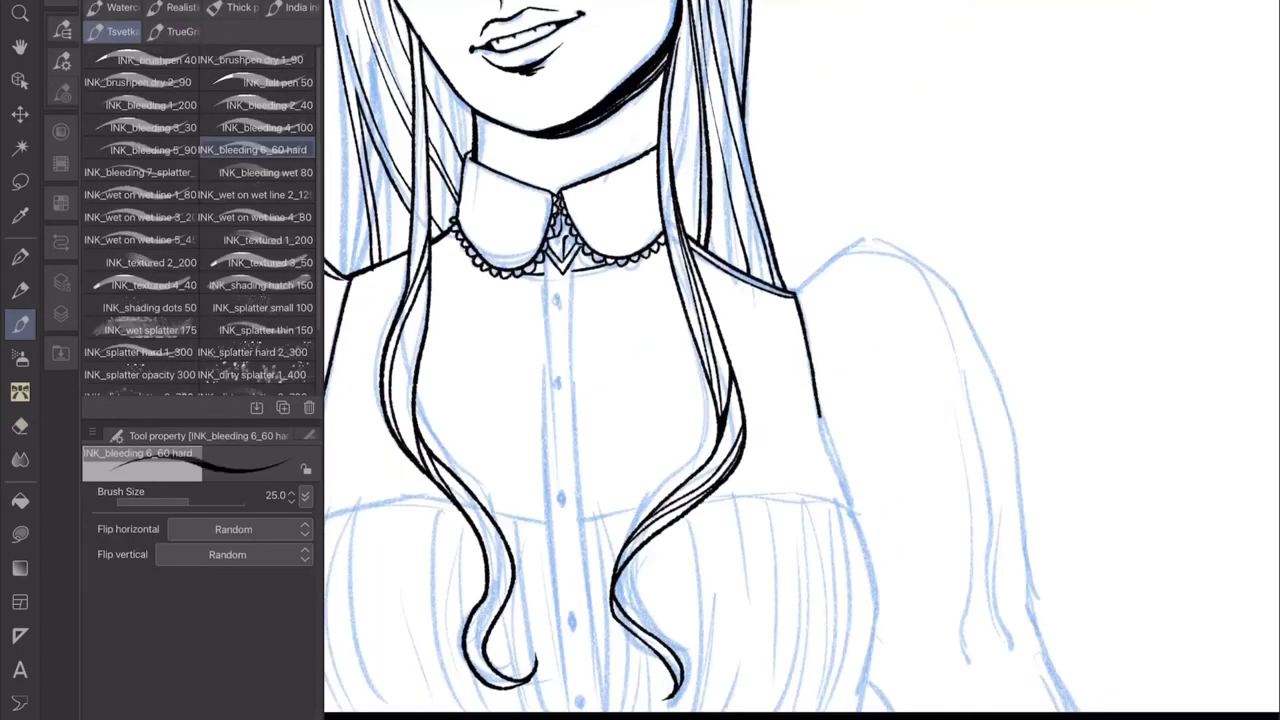
scroll(800, 360, up, 2)
drag(790, 460, 800, 525)
scroll(800, 360, up, 1)
drag(863, 300, 840, 480)
scroll(800, 360, down, 1)
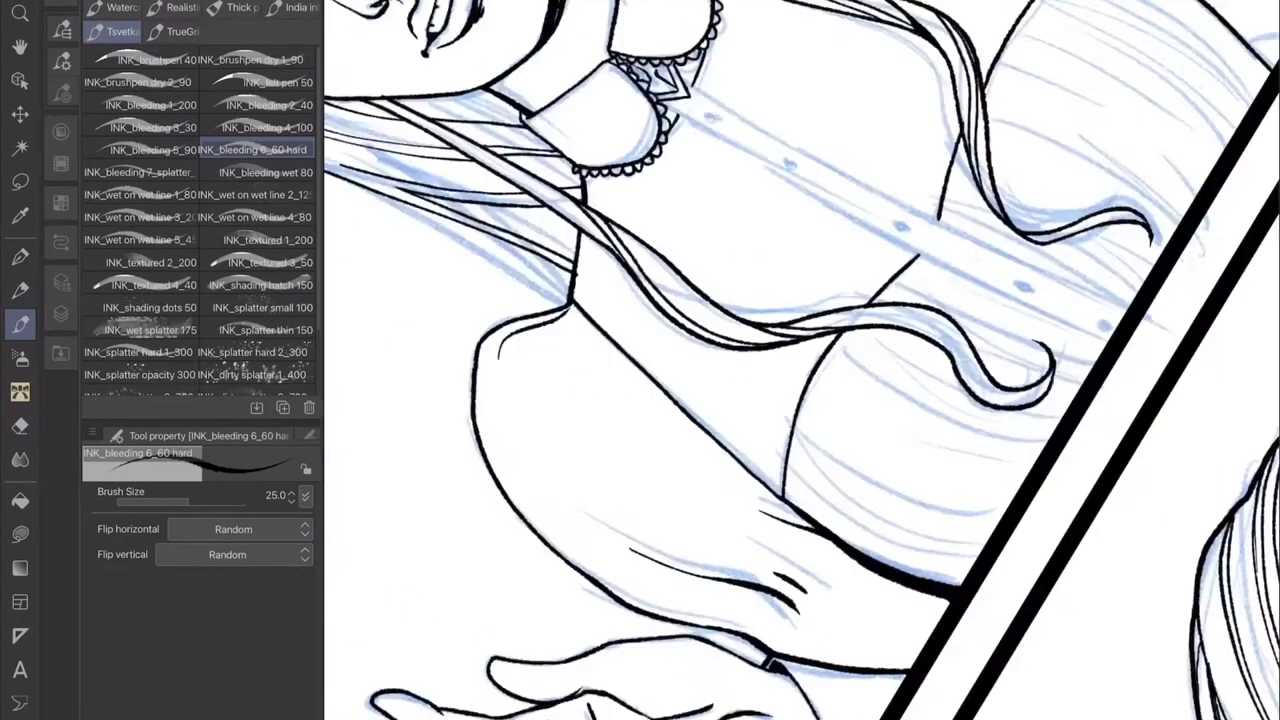
Ink the two edges of the blouse's button placket down to the panel border and its five small round buttons.
scroll(800, 360, down, 1)
drag(737, 190, 800, 625)
drag(758, 145, 838, 622)
key(b)
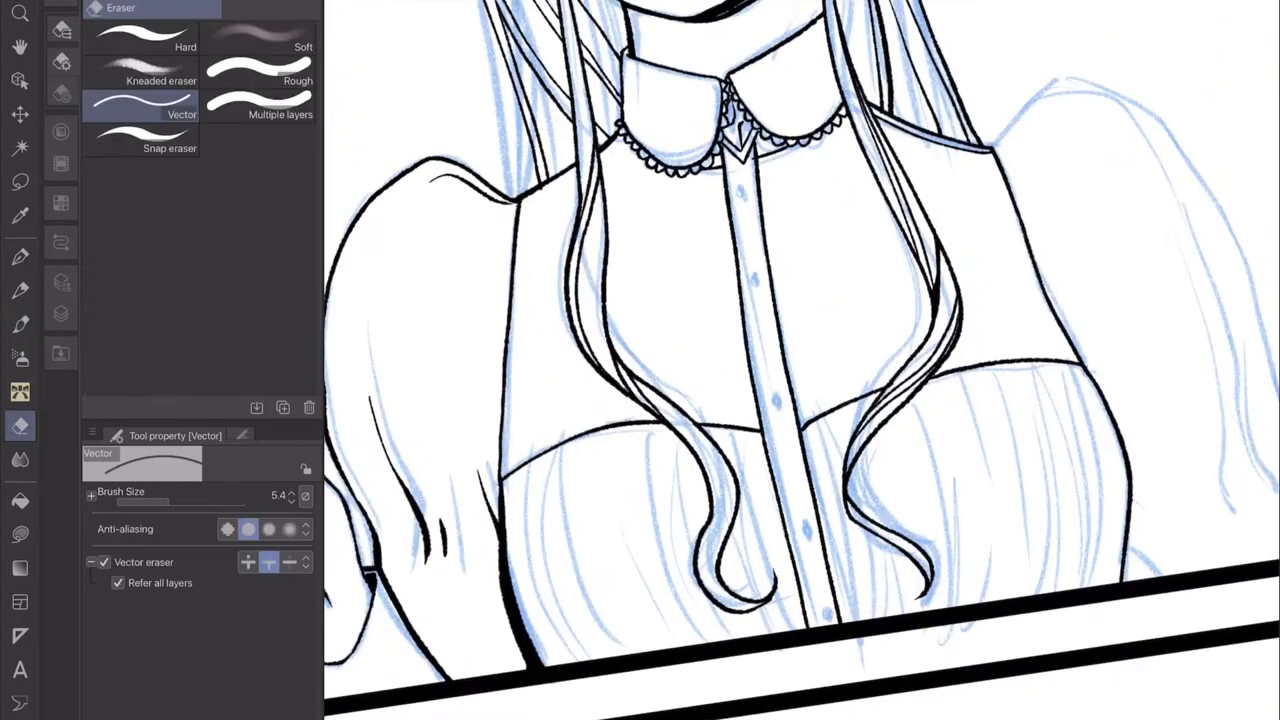
key(p)
click(742, 191)
click(755, 281)
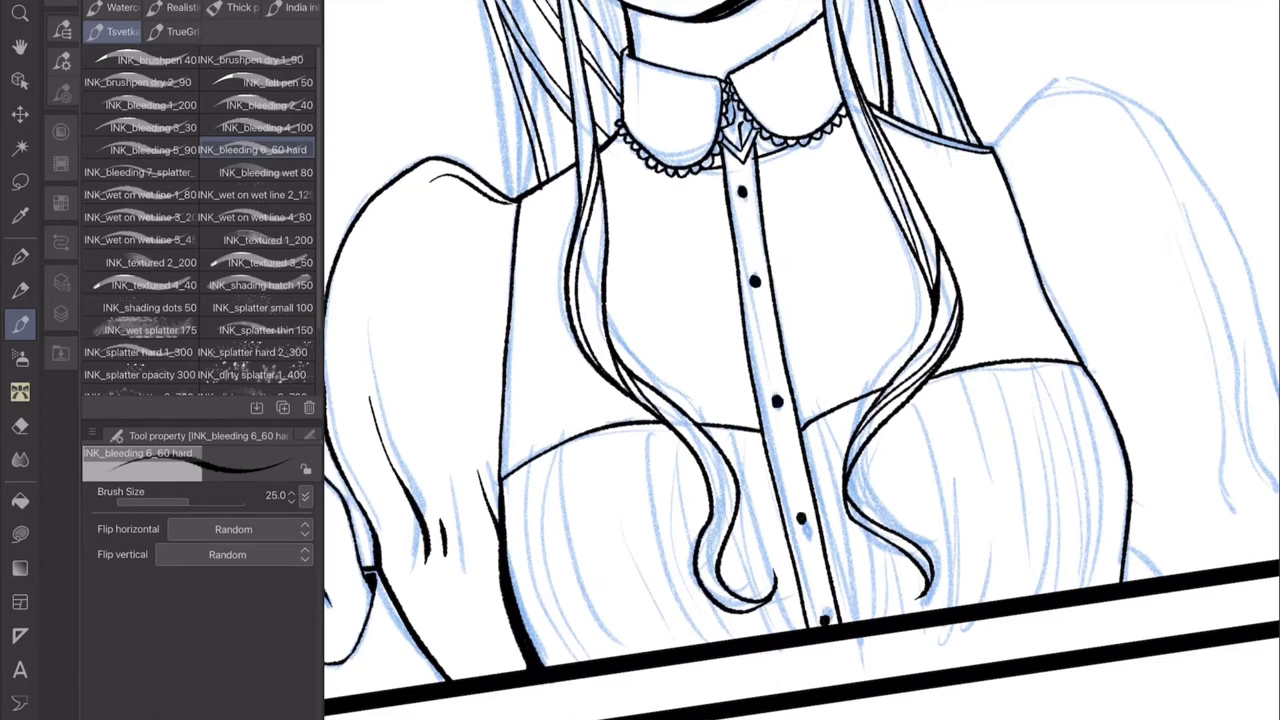
On Layer 4, ink the vertical gathers across both halves of the bodice, from the yoke seam down to the panel border.
click(61, 313)
click(240, 567)
click(240, 528)
drag(530, 440, 535, 600)
drag(562, 425, 566, 640)
drag(614, 412, 622, 645)
drag(640, 425, 650, 600)
mouse_move(668, 428)
mouse_down()
mouse_move(675, 590)
mouse_move(640, 644)
mouse_up()
drag(755, 430, 770, 630)
drag(830, 400, 822, 556)
drag(835, 376, 862, 620)
mouse_move(950, 364)
mouse_down()
mouse_move(940, 604)
mouse_move(970, 602)
mouse_up()
drag(800, 360, 615, 355)
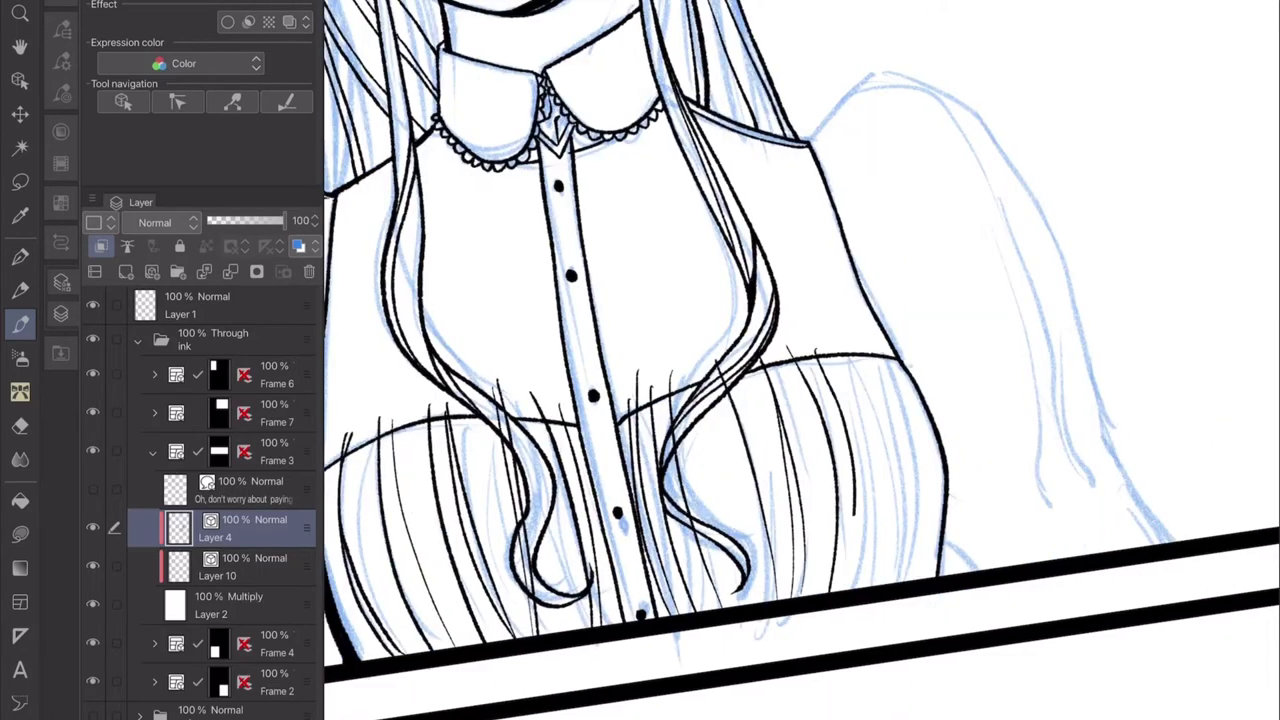
drag(880, 360, 905, 580)
Erase the ends of the gather lines that stick out above the yoke seam and cross the hair locks.
key(e)
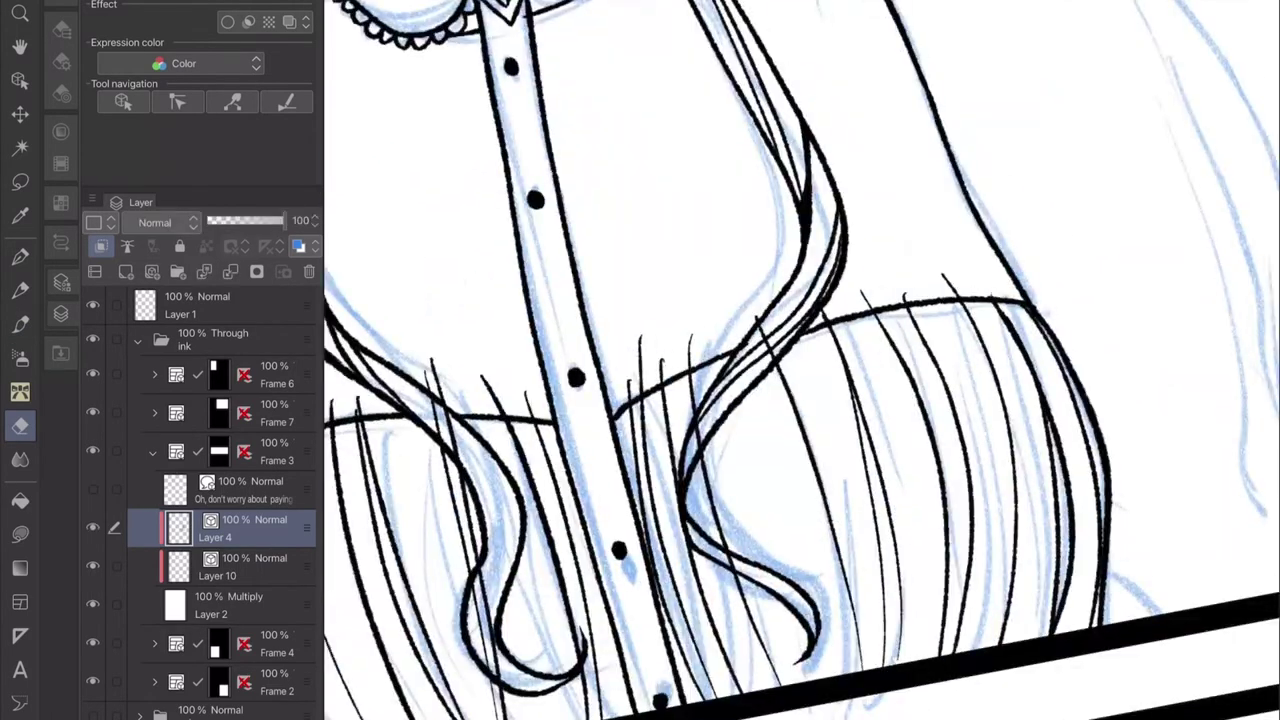
drag(976, 310, 988, 358)
drag(760, 316, 766, 338)
drag(641, 336, 642, 394)
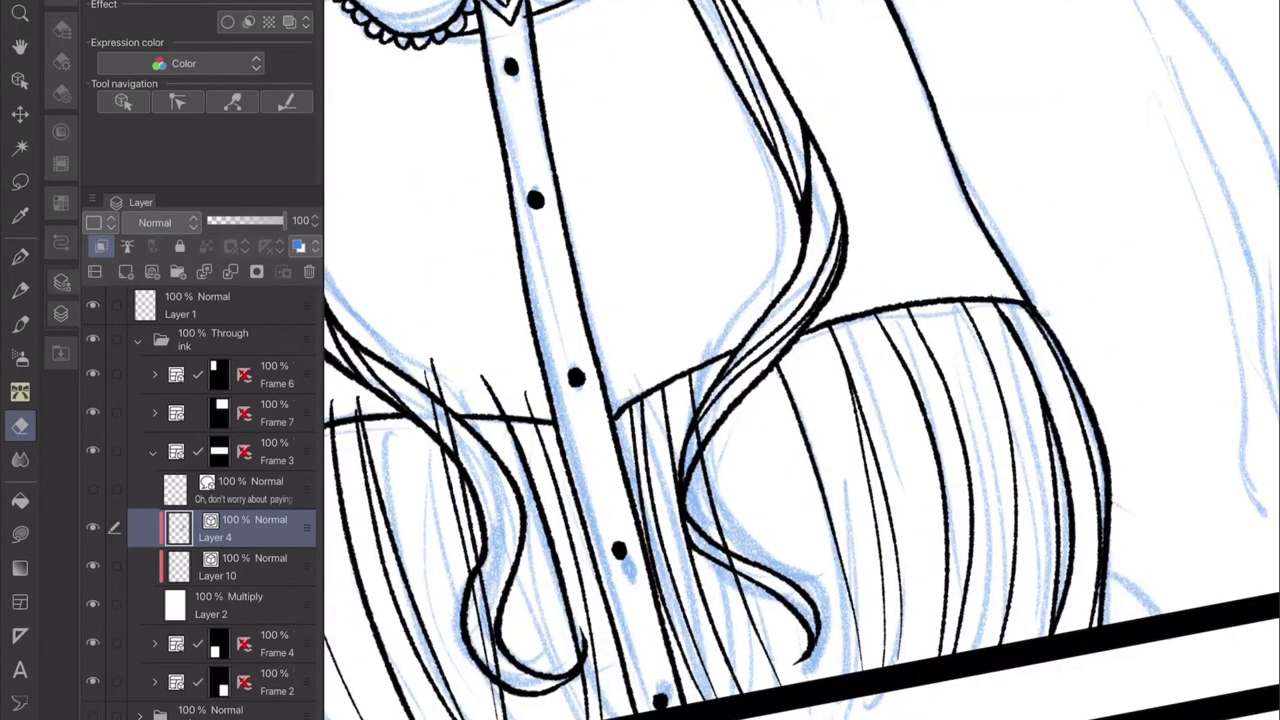
drag(437, 358, 439, 402)
drag(492, 376, 496, 414)
drag(490, 570, 482, 678)
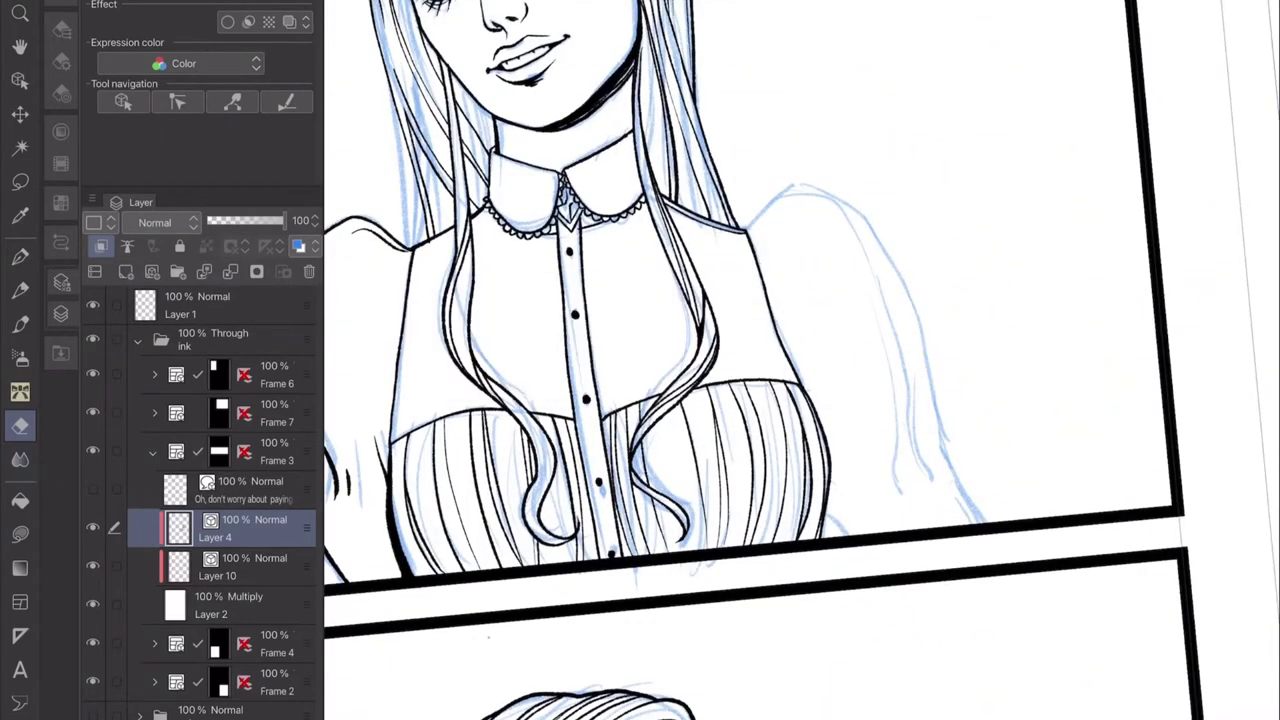
Ink the outline and fold marks of the far puffed sleeve, undoing the unsatisfactory strokes.
key(p)
drag(737, 215, 960, 550)
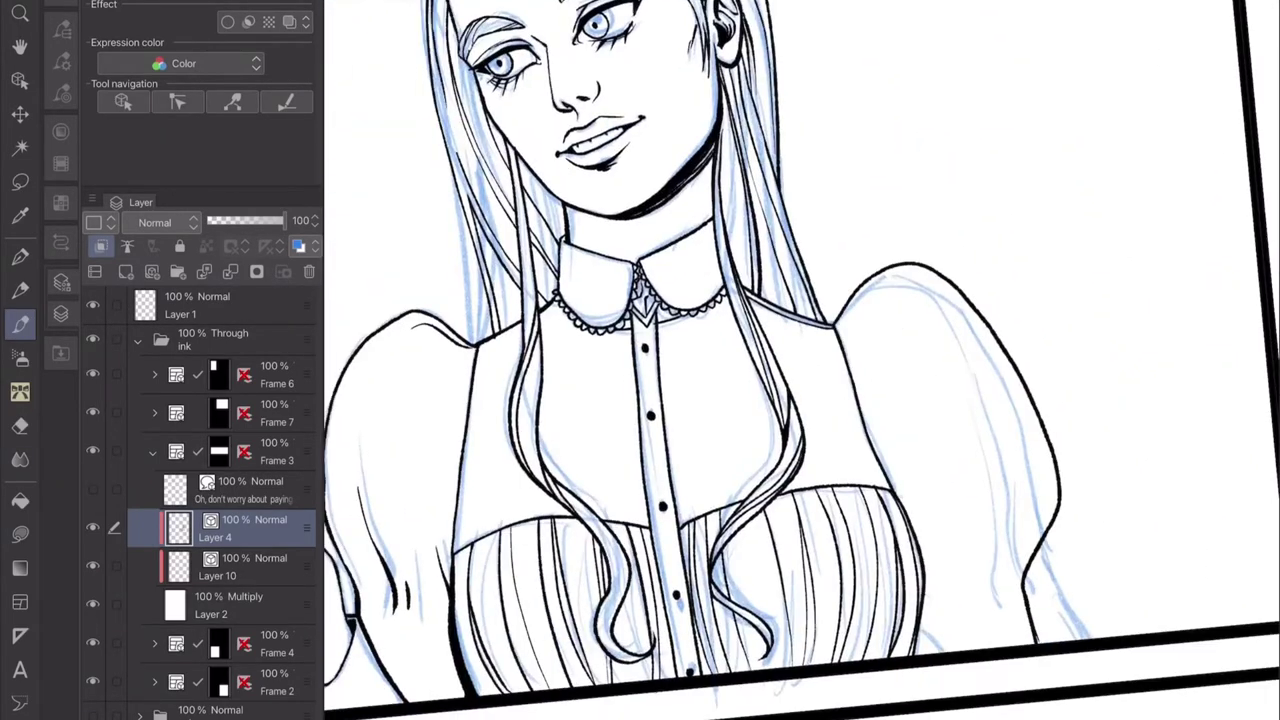
key(ctrl+z)
mouse_move(836, 320)
mouse_down()
mouse_move(1005, 396)
mouse_move(1030, 572)
mouse_up()
key(ctrl+z)
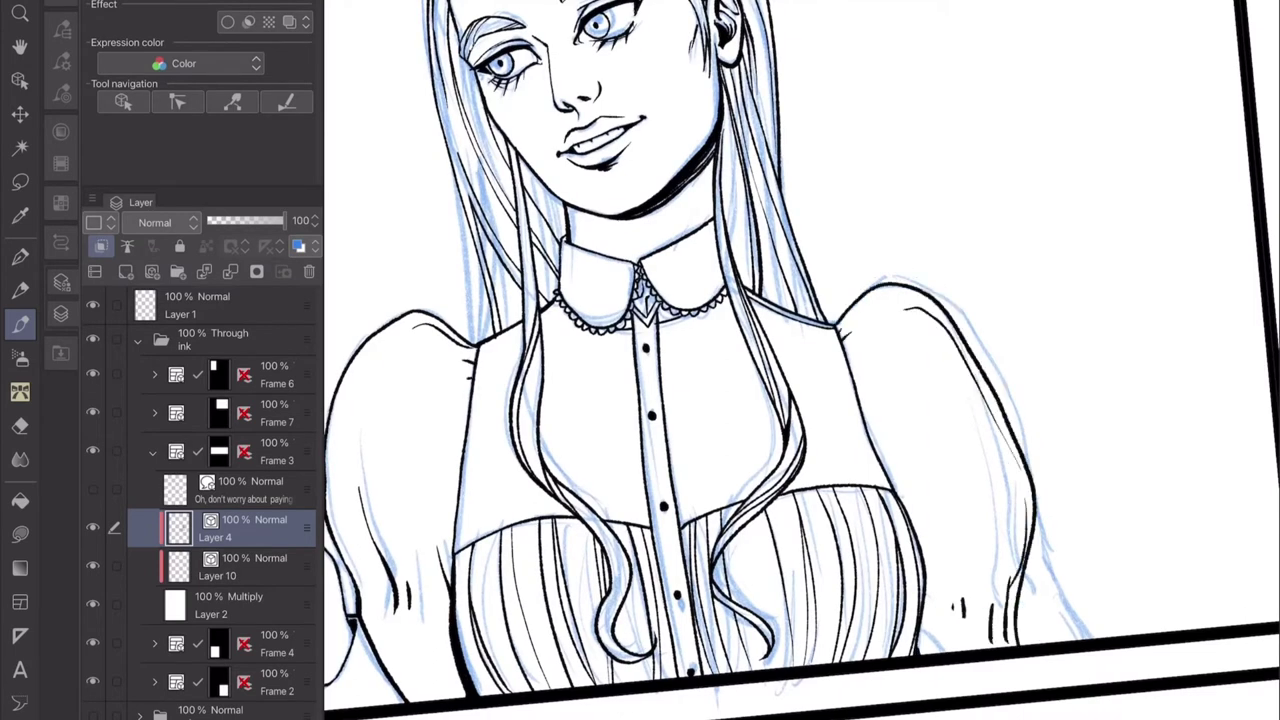
Ink additional gather lines around the curled hair lock beside the placket and clean up where they meet it.
scroll(800, 360, down, 3)
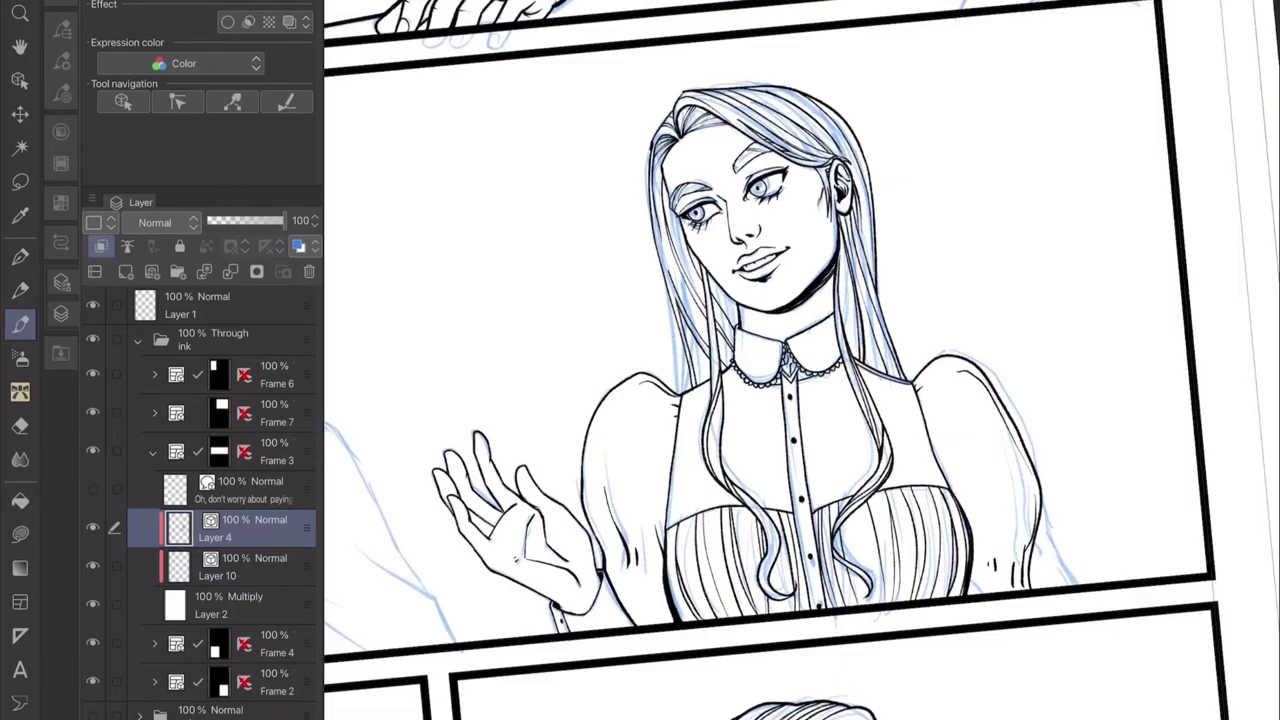
scroll(800, 360, up, 5)
drag(755, 375, 752, 576)
scroll(800, 360, down, 3)
scroll(800, 360, up, 6)
drag(700, 380, 730, 562)
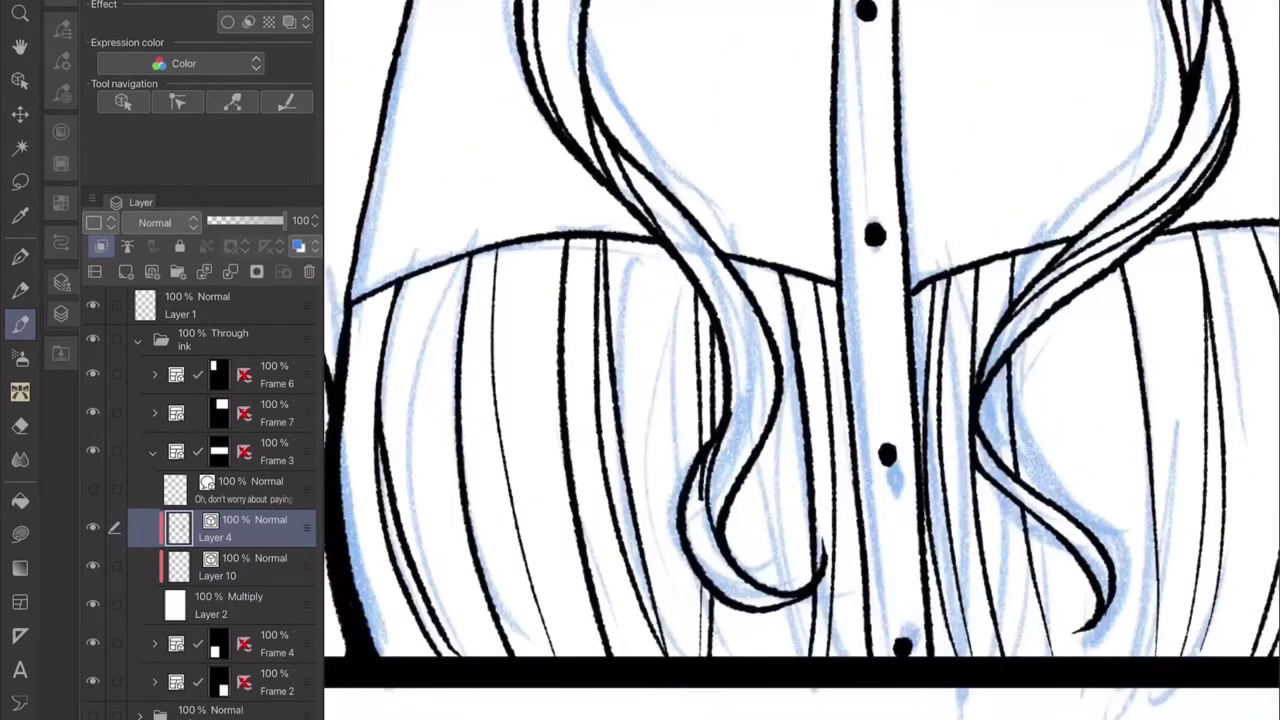
scroll(800, 360, down, 4)
scroll(800, 360, up, 5)
key(e)
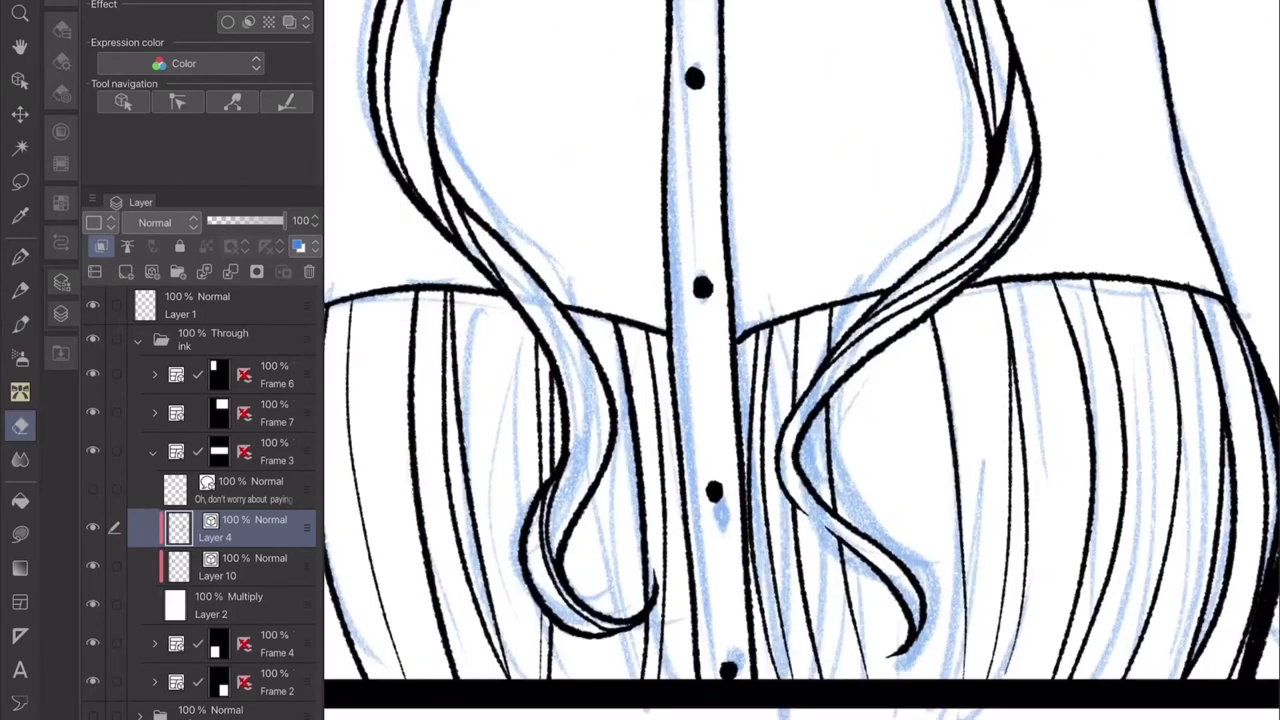
key(p)
Examine the woman's finished figure up close and compare her with the other panels on the whole page.
scroll(800, 360, down, 4)
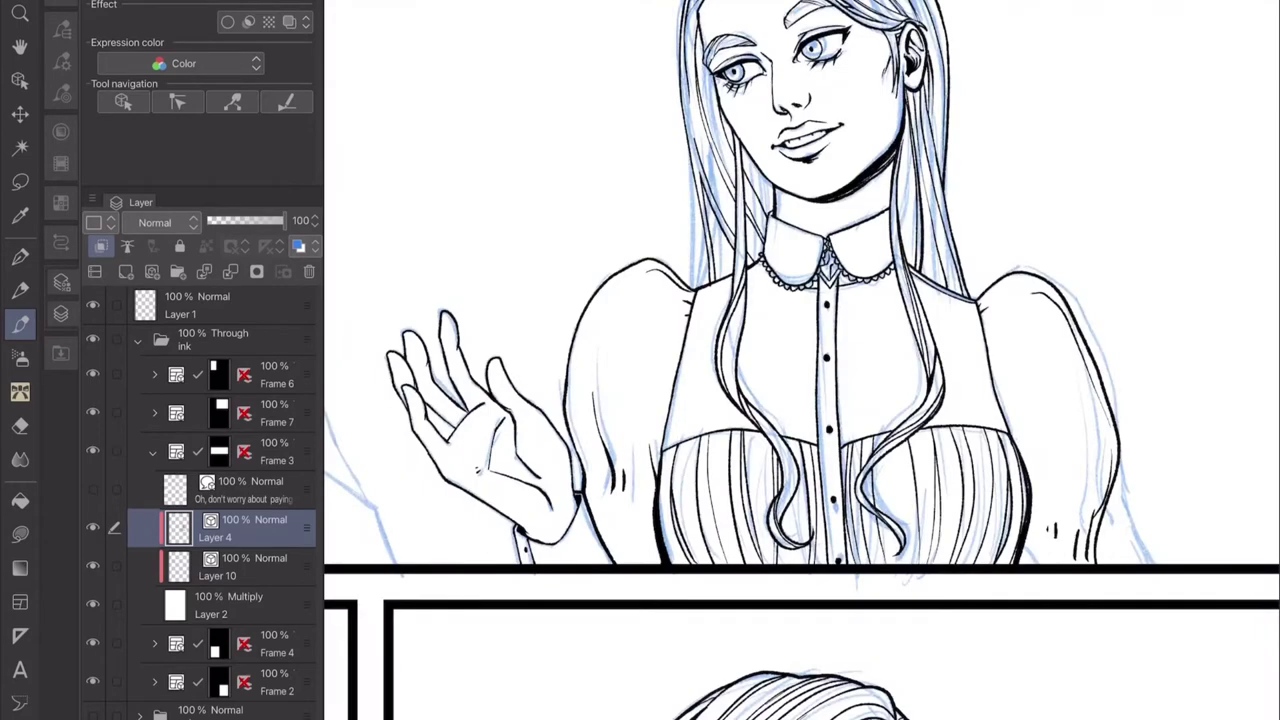
scroll(800, 360, down, 3)
scroll(800, 360, up, 6)
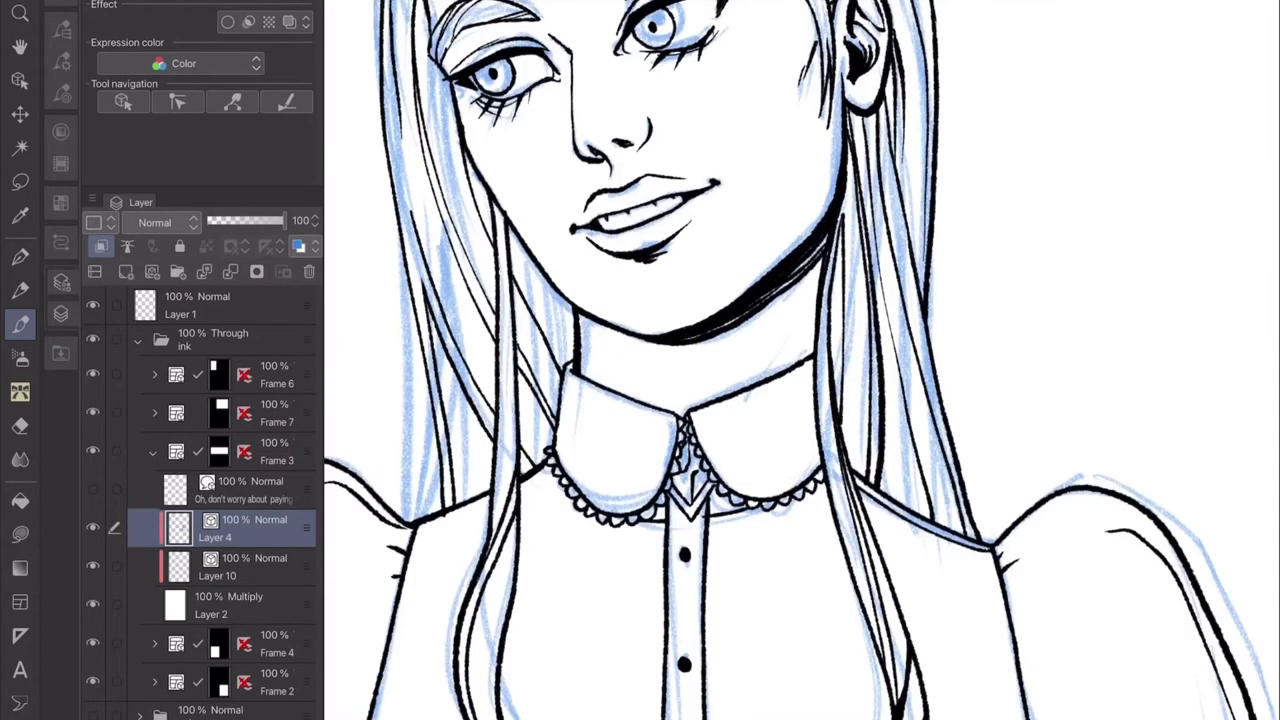
scroll(800, 360, down, 3)
scroll(800, 360, up, 3)
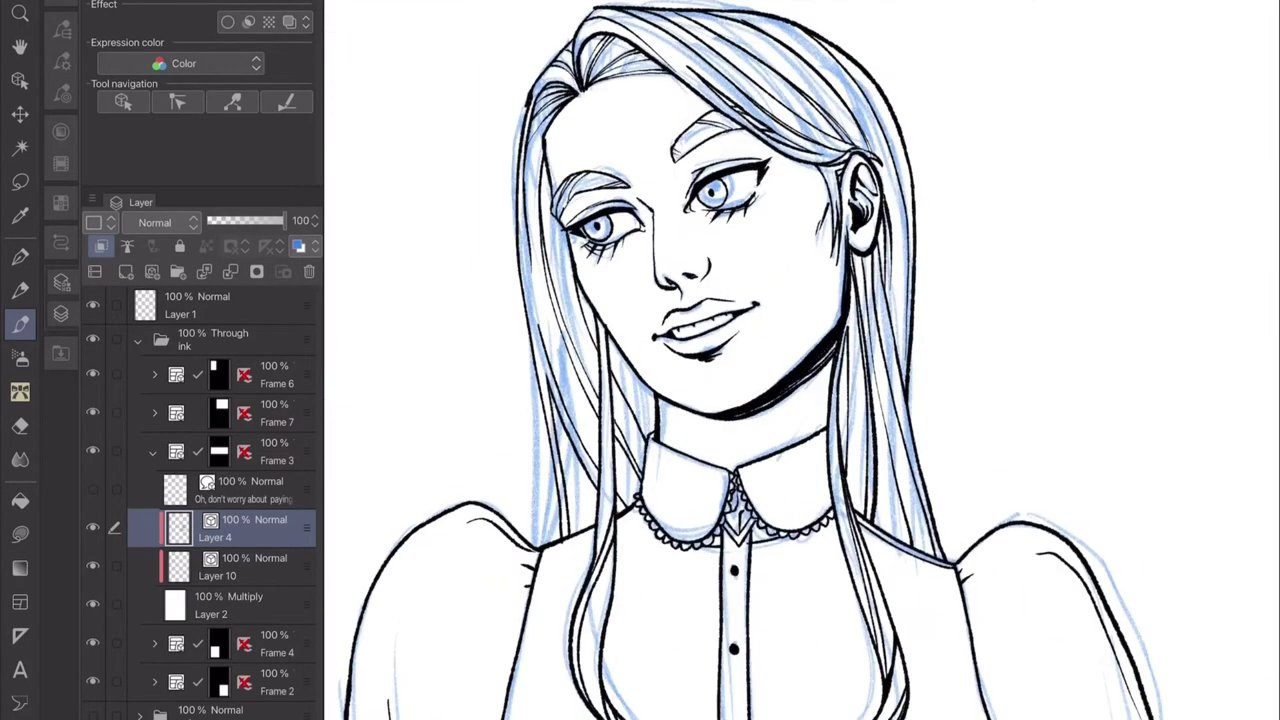
scroll(800, 360, up, 3)
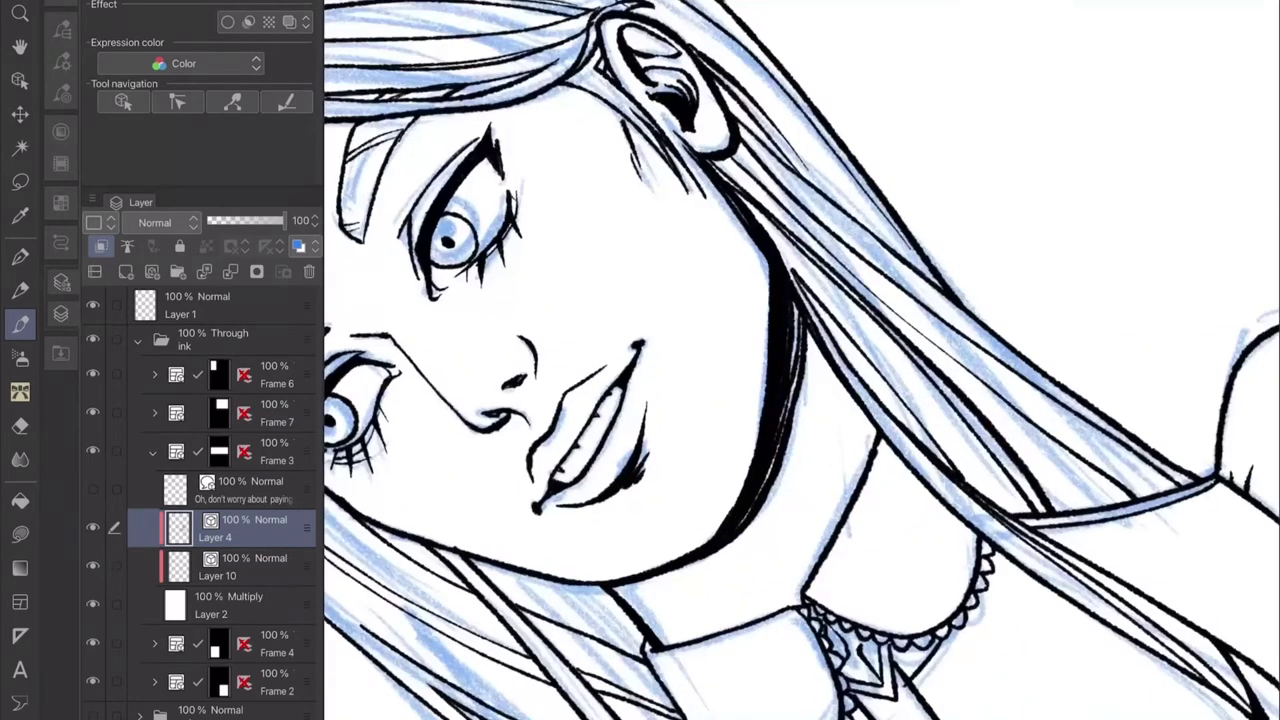
scroll(800, 360, down, 4)
scroll(800, 360, down, 5)
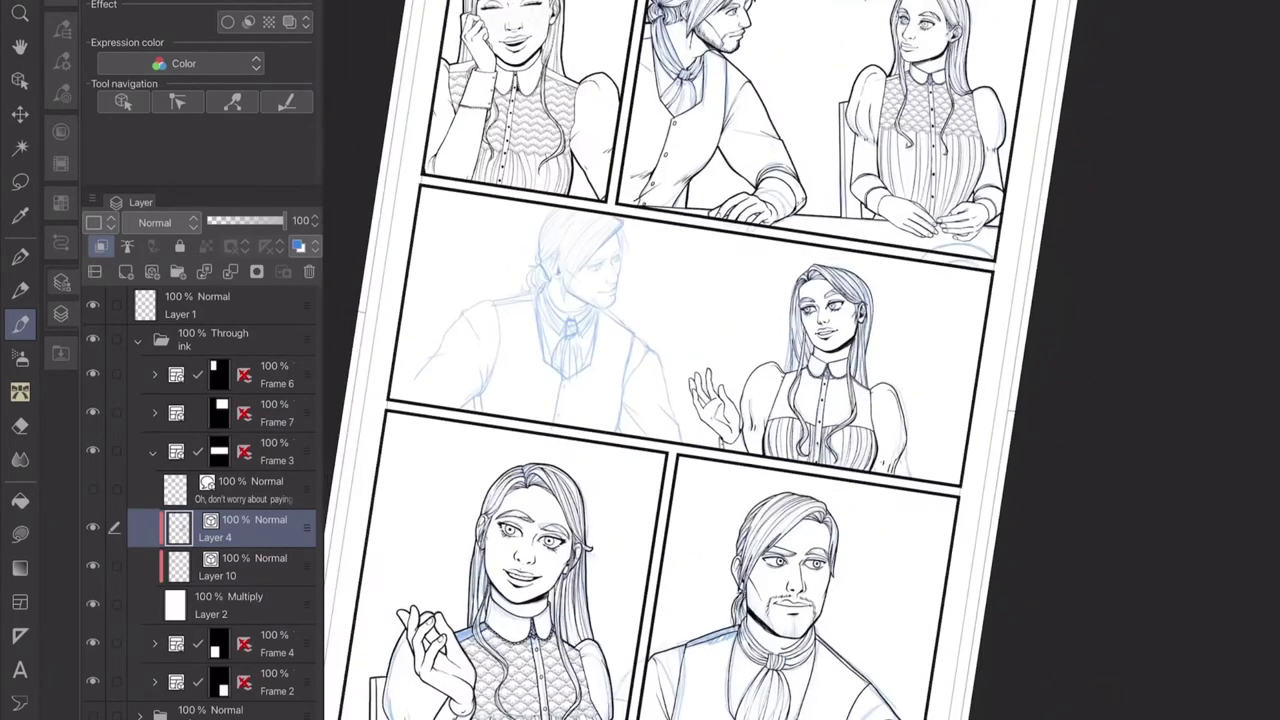
scroll(800, 360, up, 1)
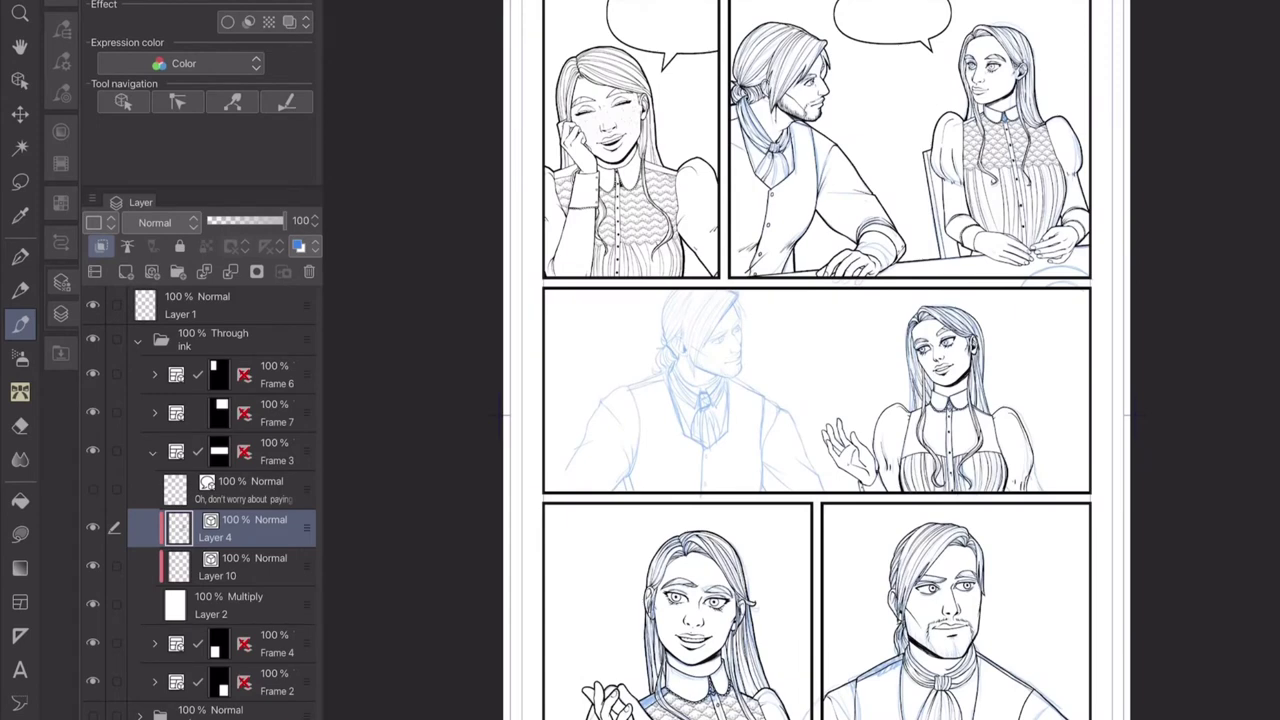
Merge Layer 4 down into Layer 10.
key(ctrl+e)
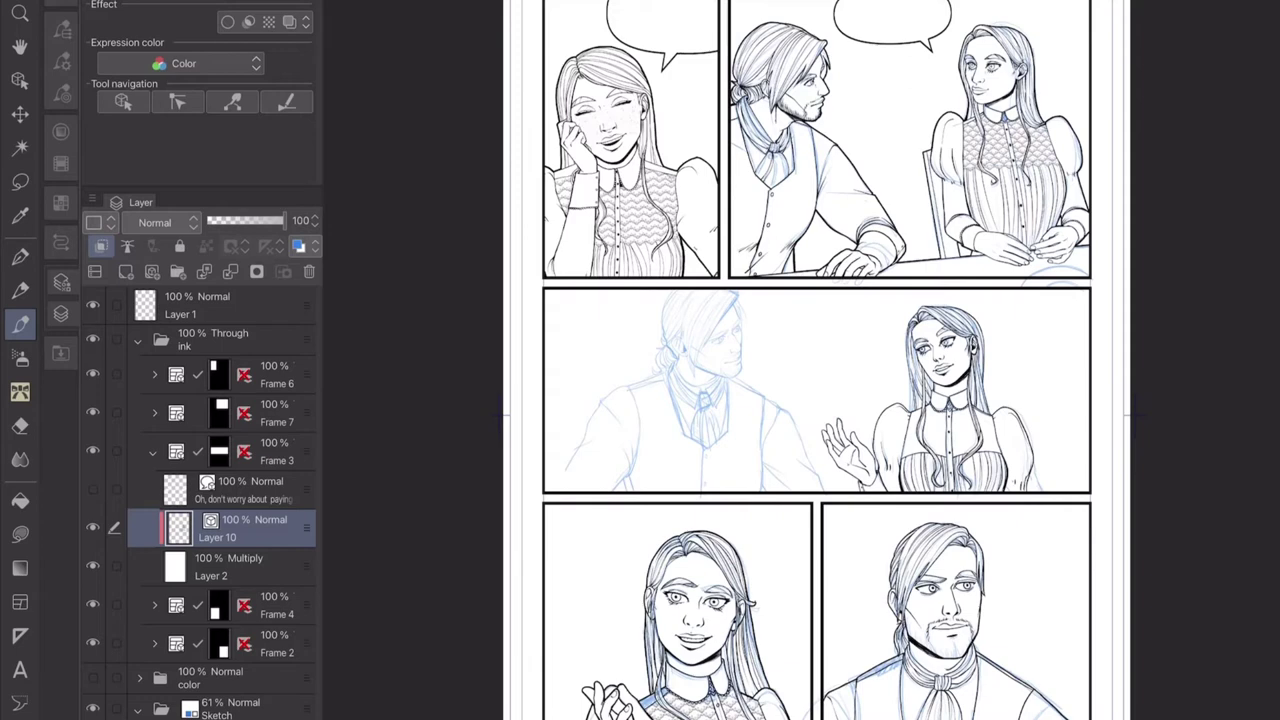
key(ctrl+z)
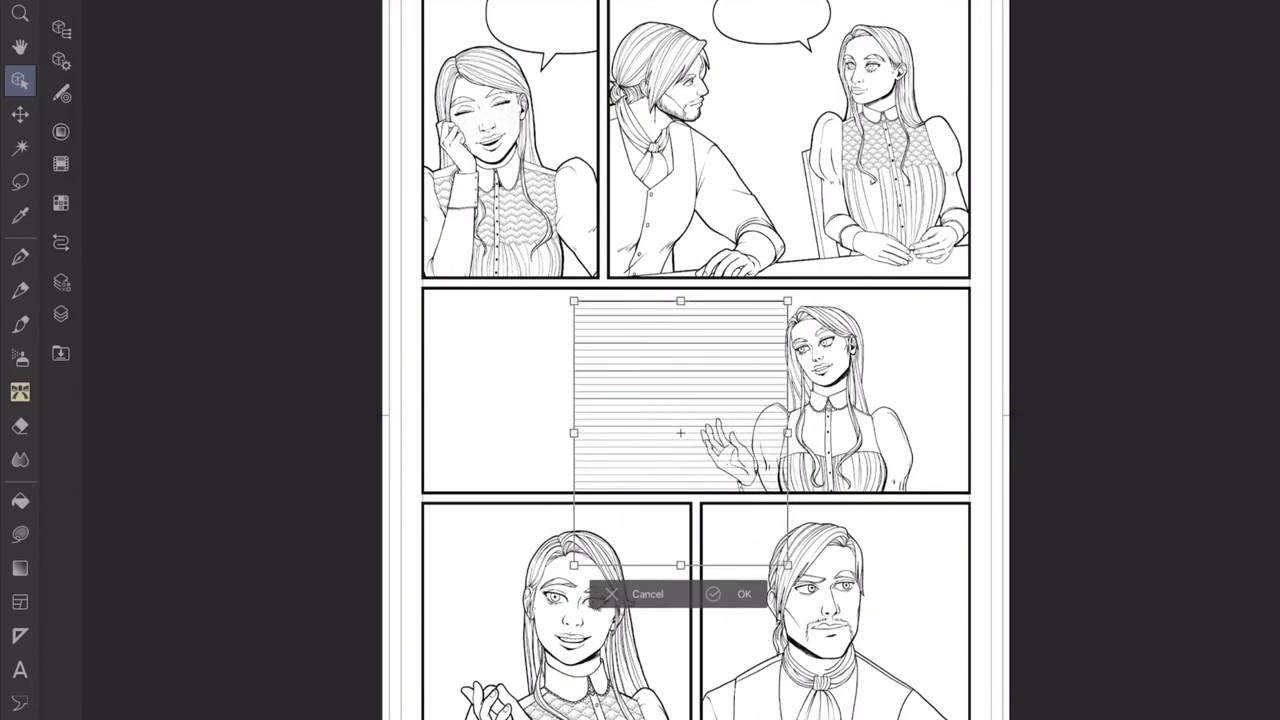
Confirm the placement of the horizontal stripe lines and delete their lower part with a rectangular selection.
scroll(680, 430, up, 3)
key(Return)
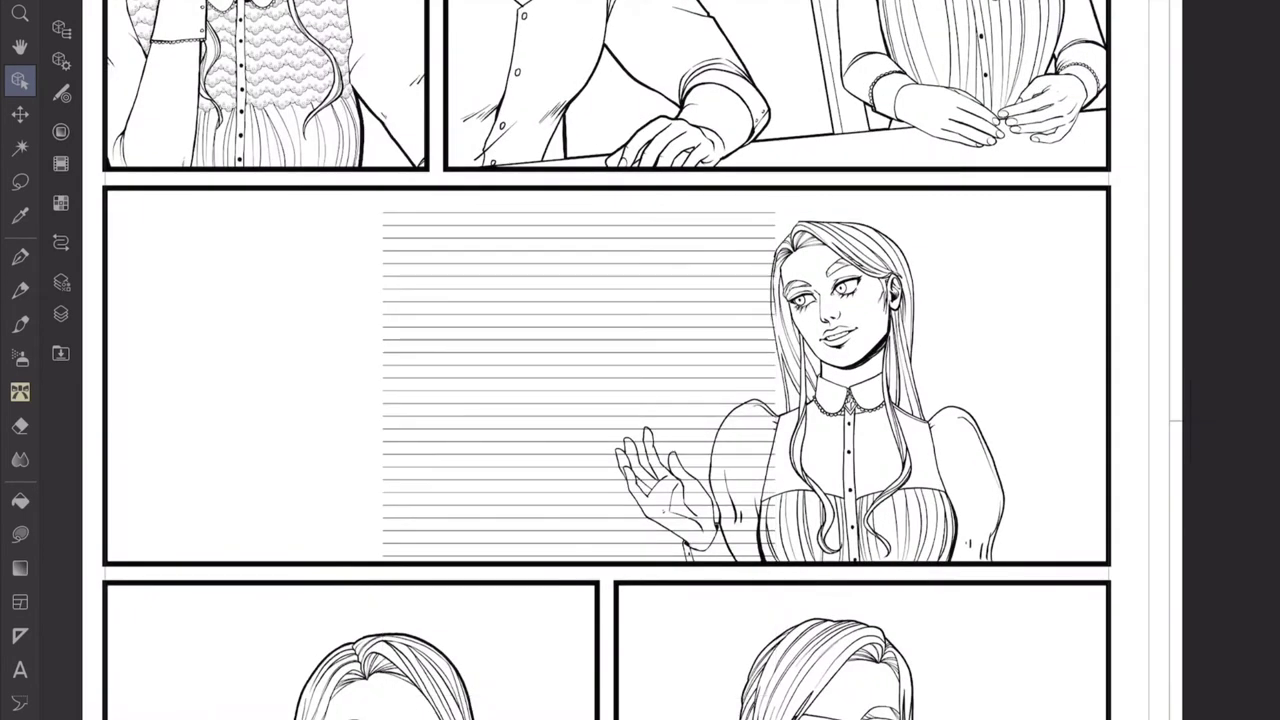
click(61, 313)
click(20, 181)
click(175, 18)
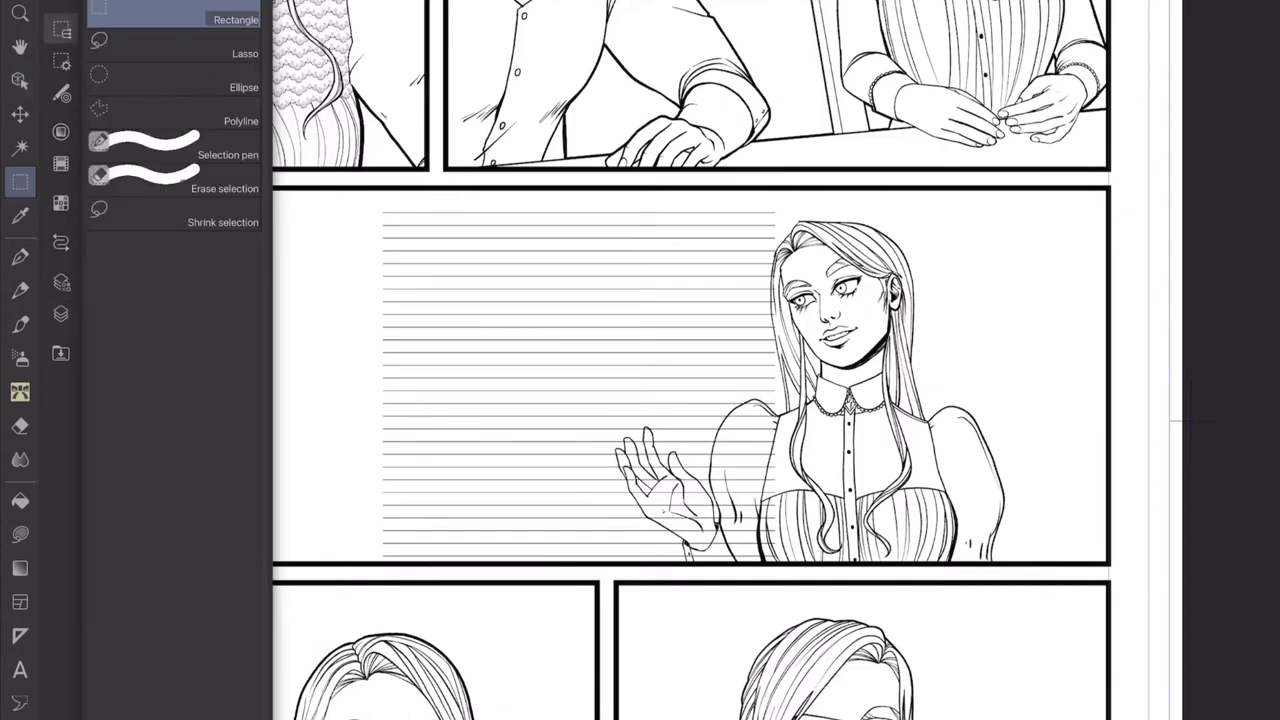
drag(310, 398, 780, 578)
key(Delete)
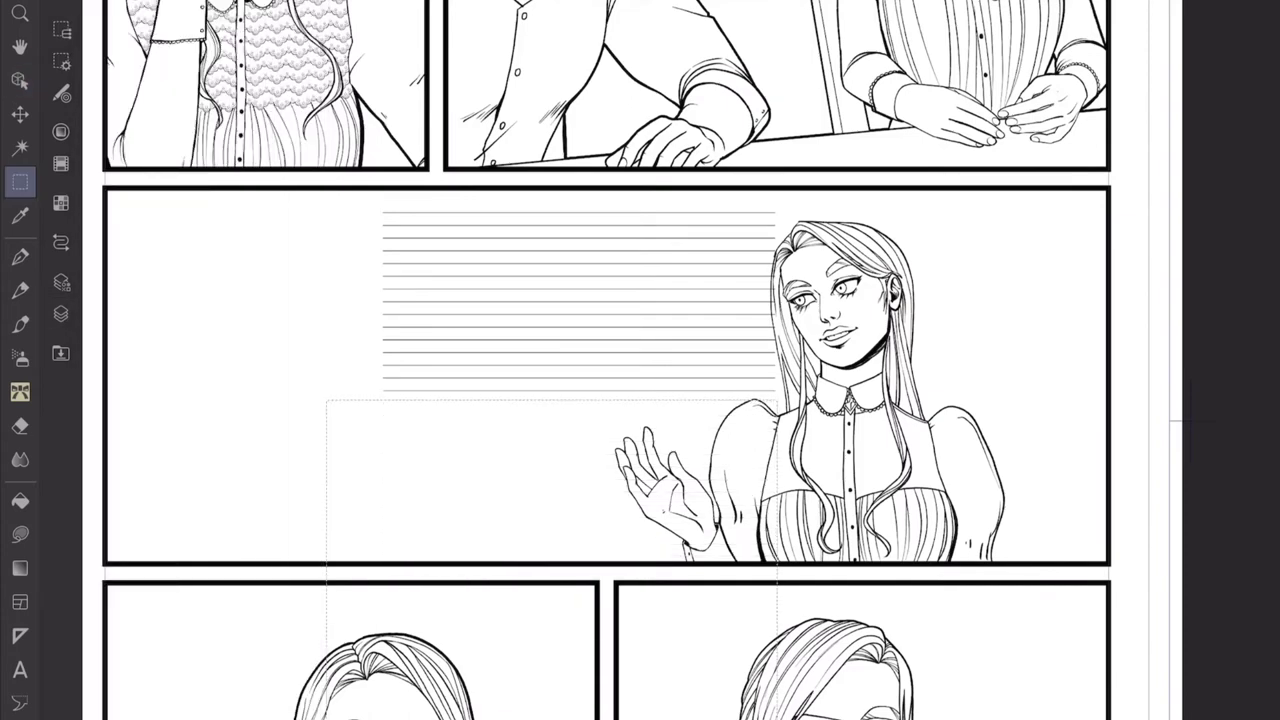
Clear the selection and change the stripe lines to the scalloped lace brush pattern at brush size 98.9.
key(ctrl+d)
key(o)
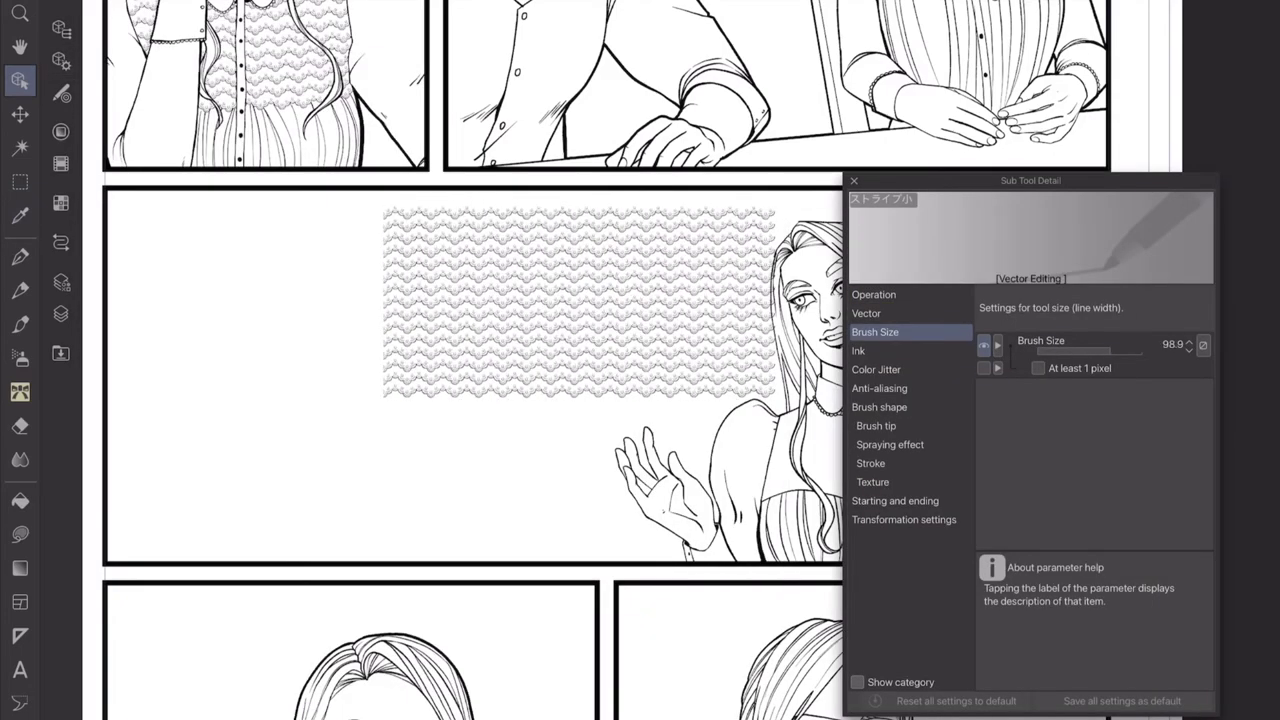
key(Escape)
Select every second lace row and shift those rows to the right so the scallops interlock with the rows between them.
click(578, 390)
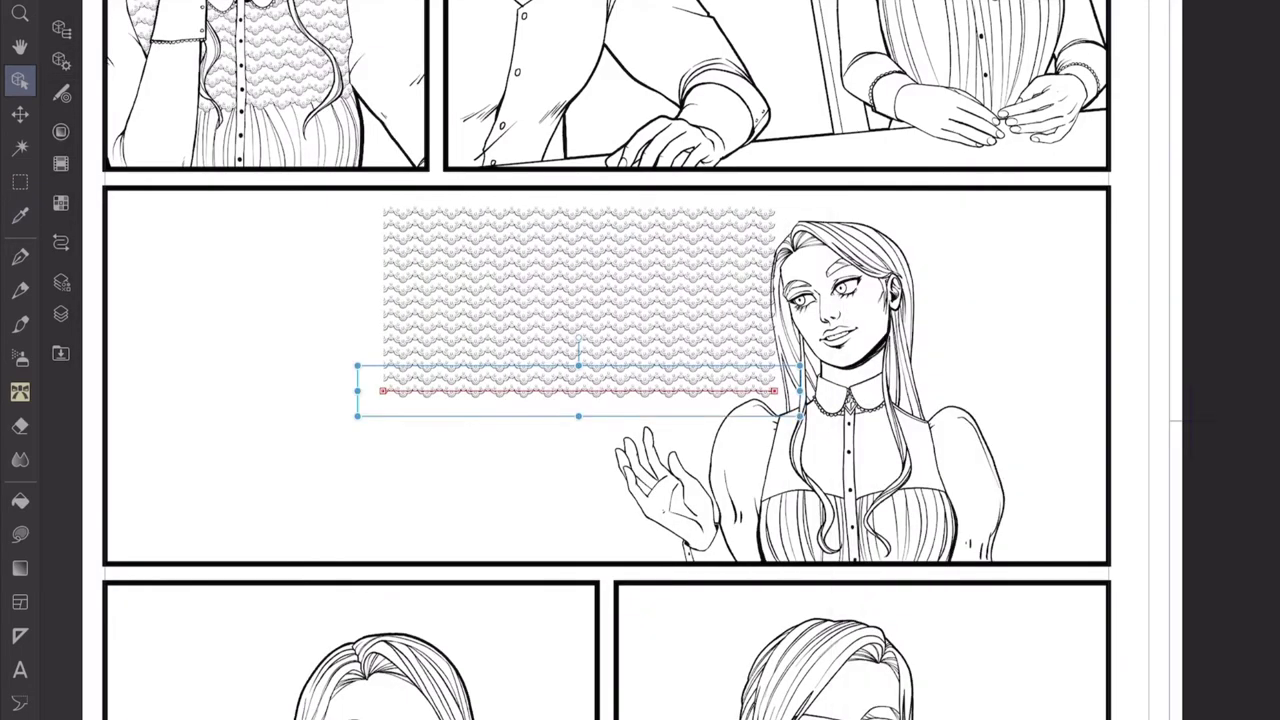
key(ctrl+plus)
key(ctrl+a)
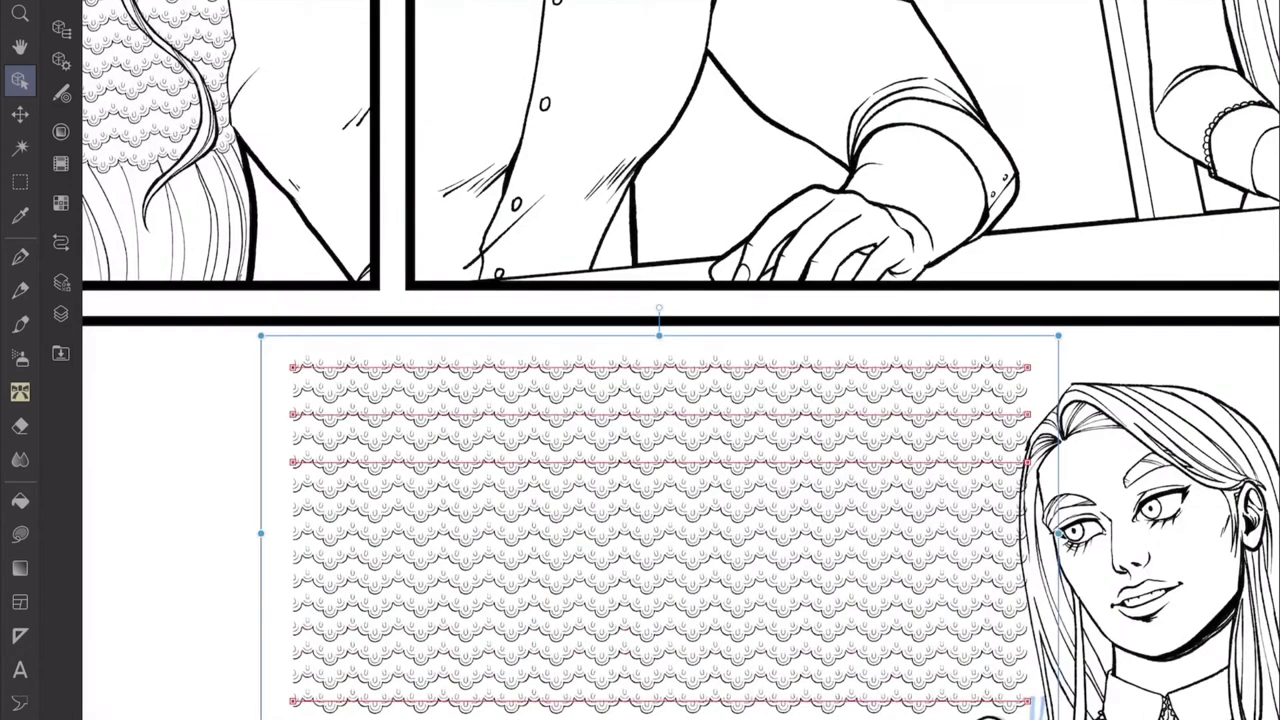
key(Right)
key(Right)
key(Right)
key(Right)
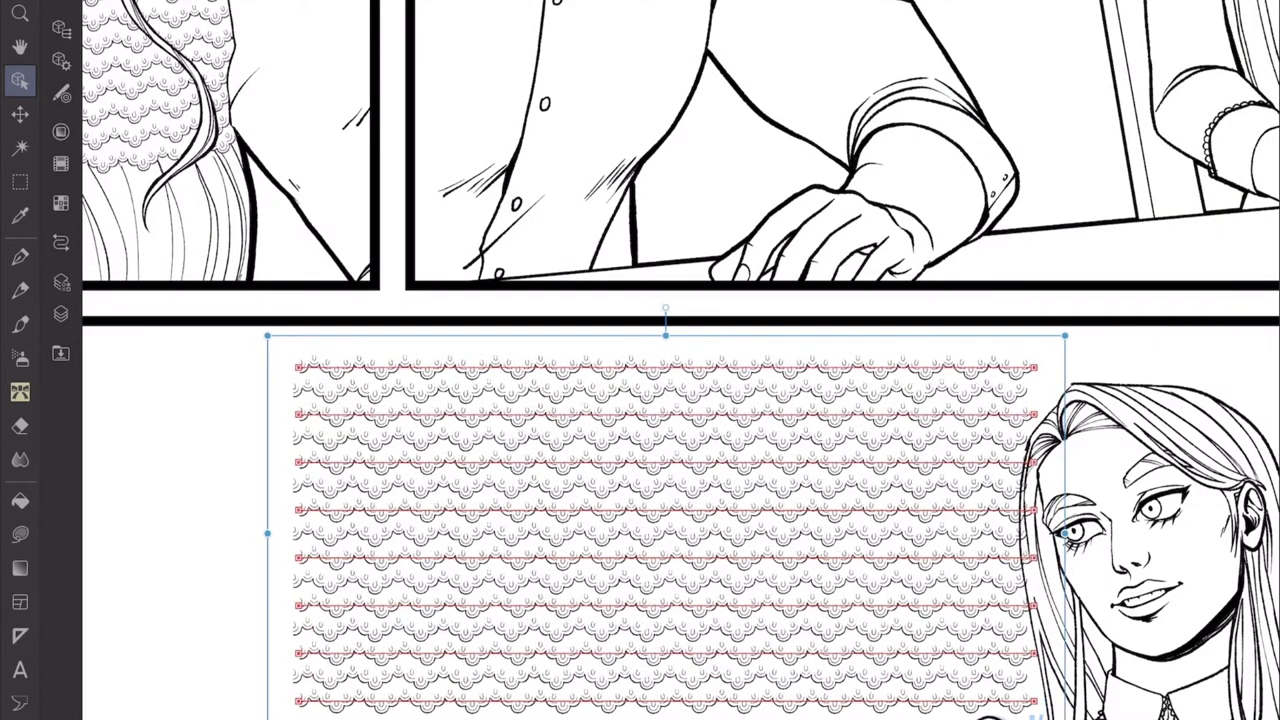
key(Right)
key(Right)
key(Right)
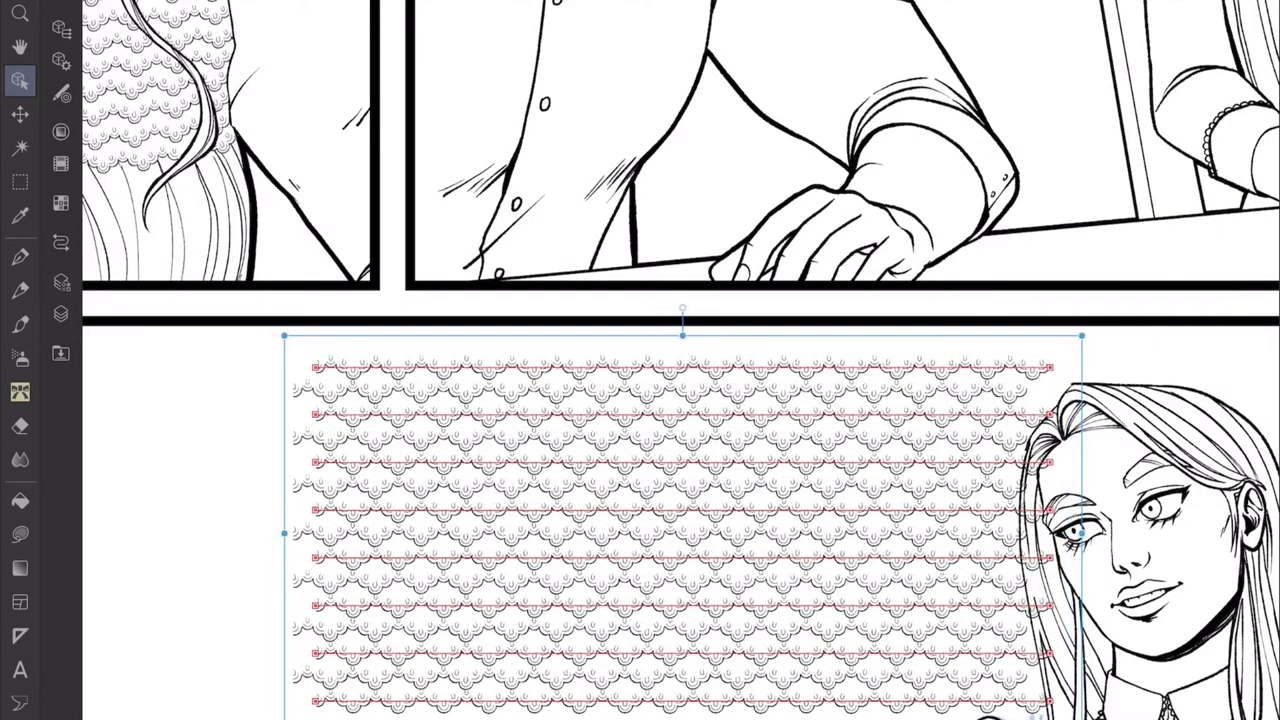
Move the whole lace pattern down and right over the woman's chest in the middle panel, covering the blouse yoke.
key(ctrl+minus)
key(ctrl+minus)
key(Return)
key(k)
key(Right)
key(Right)
key(Down)
key(Right)
key(Right)
key(Down)
key(Right)
key(Right)
key(Down)
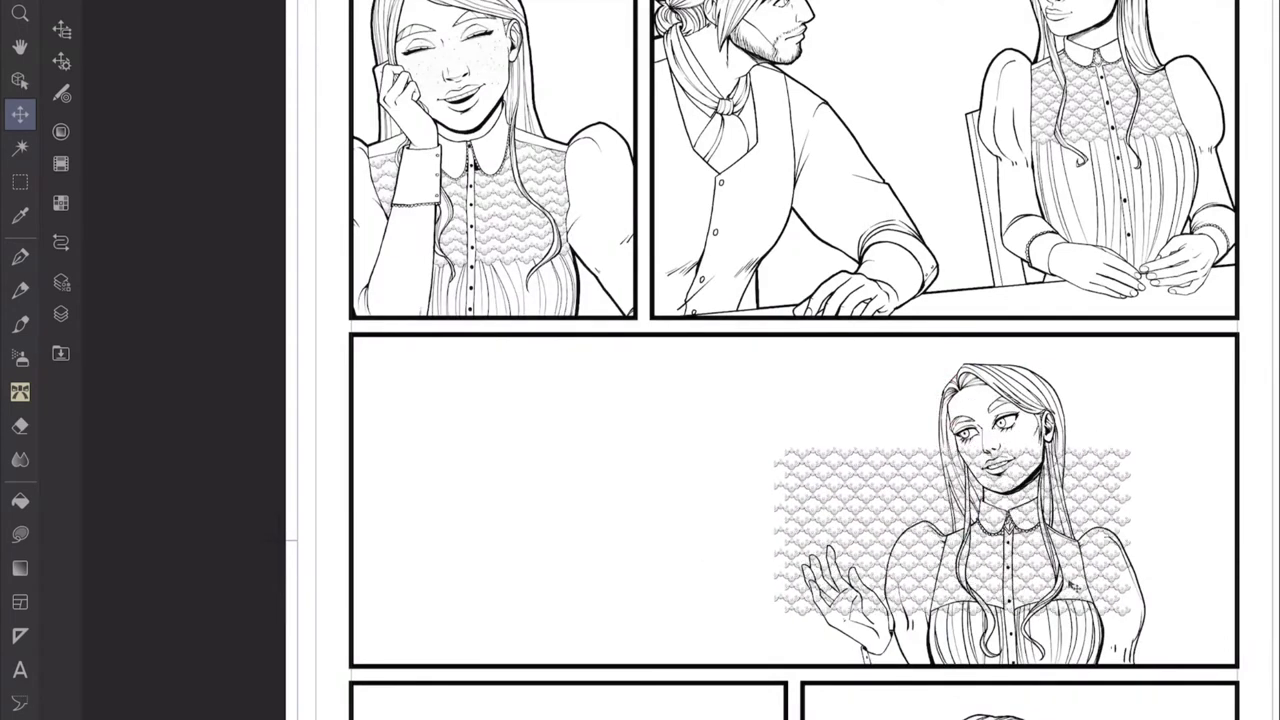
Auto-select the blouse yoke areas around the hair strands and button placket, and mask the lace layer to that selection.
key(w)
key(Tab)
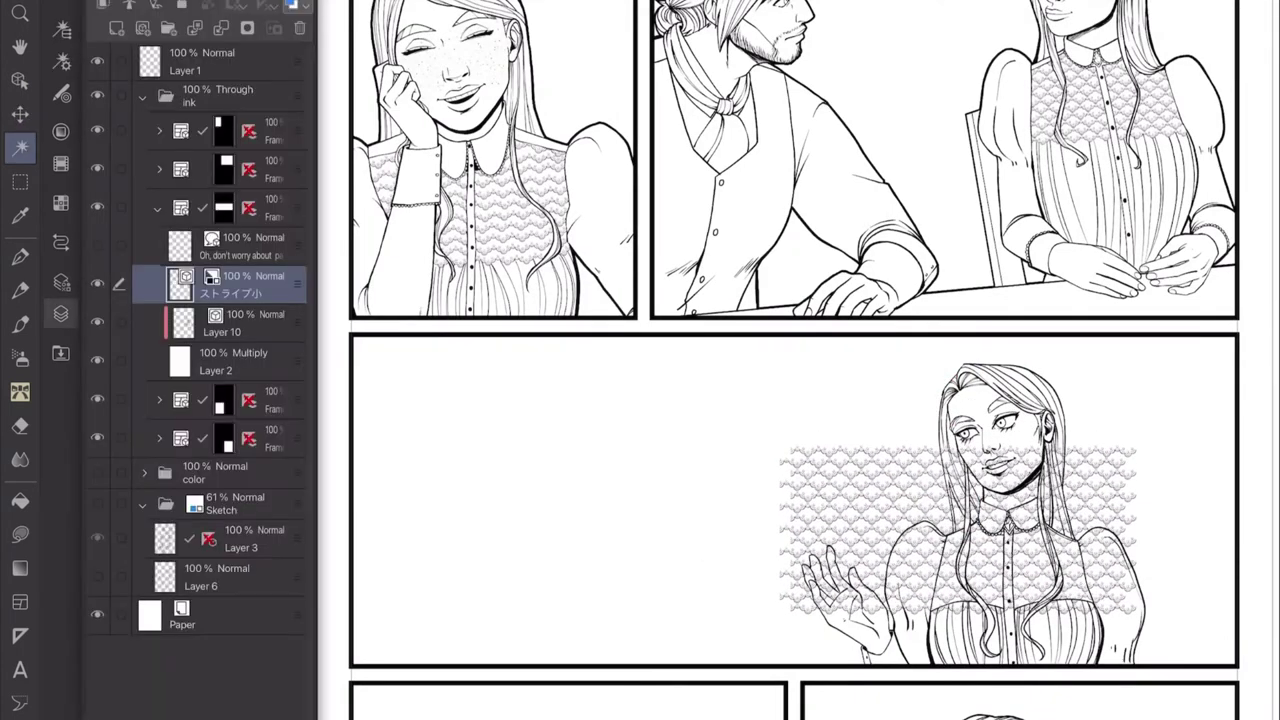
key(Delete)
key(Tab)
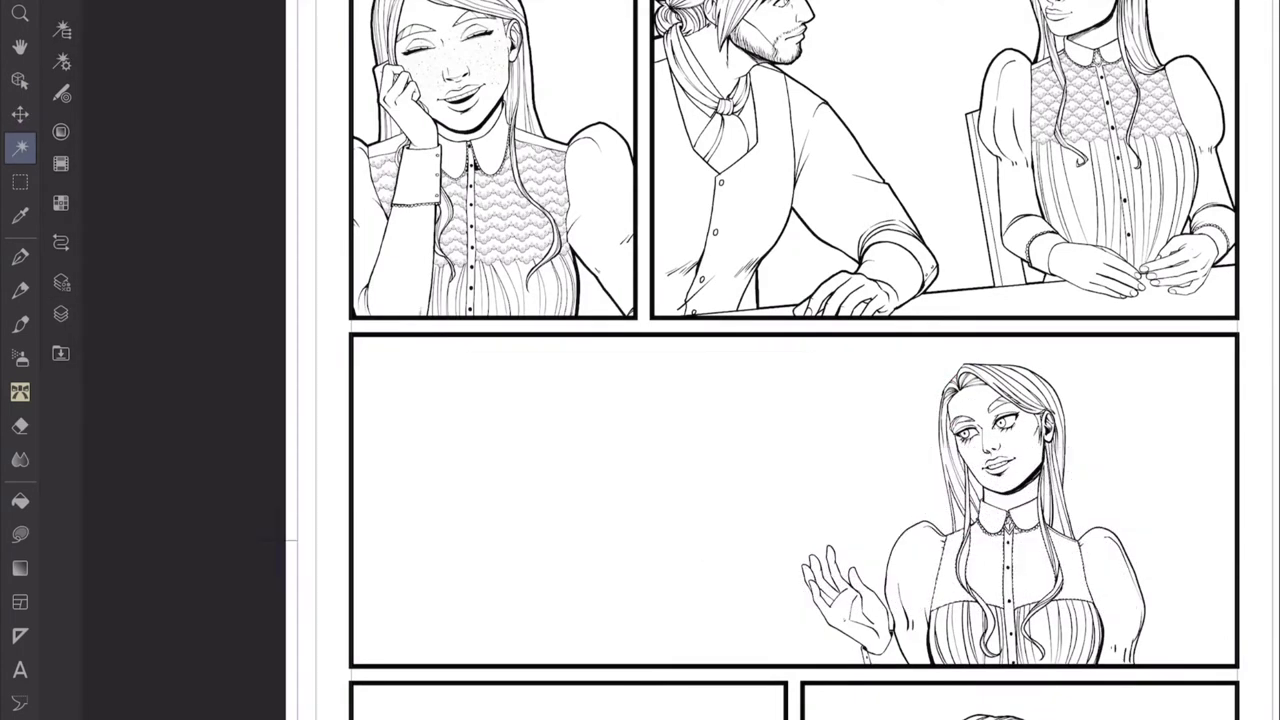
key(Tab)
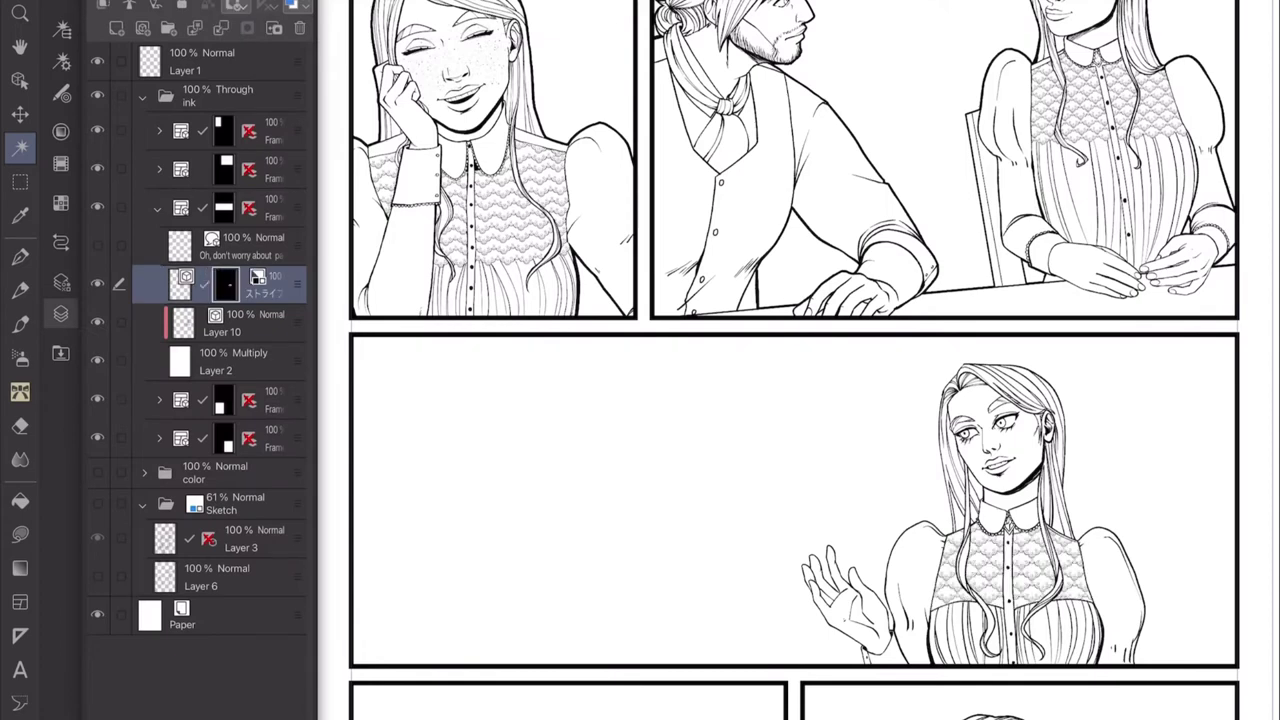
Rasterize the lace layer and extend its mask below the yoke's lower seam to reveal complete scallops.
right_click(262, 284)
click(343, 594)
click(806, 334)
key(Tab)
key(g)
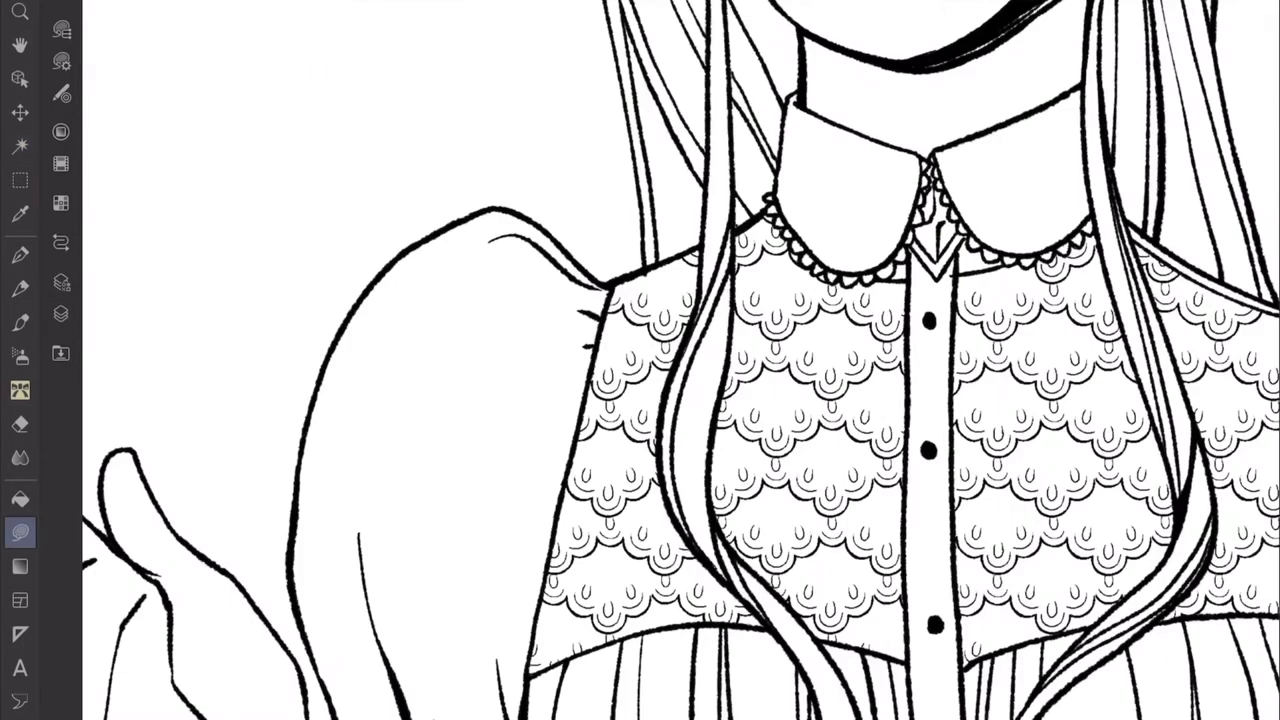
mouse_move(460, 607)
mouse_down()
mouse_move(692, 580)
mouse_move(740, 515)
mouse_move(835, 565)
mouse_move(860, 500)
mouse_move(1080, 445)
mouse_up()
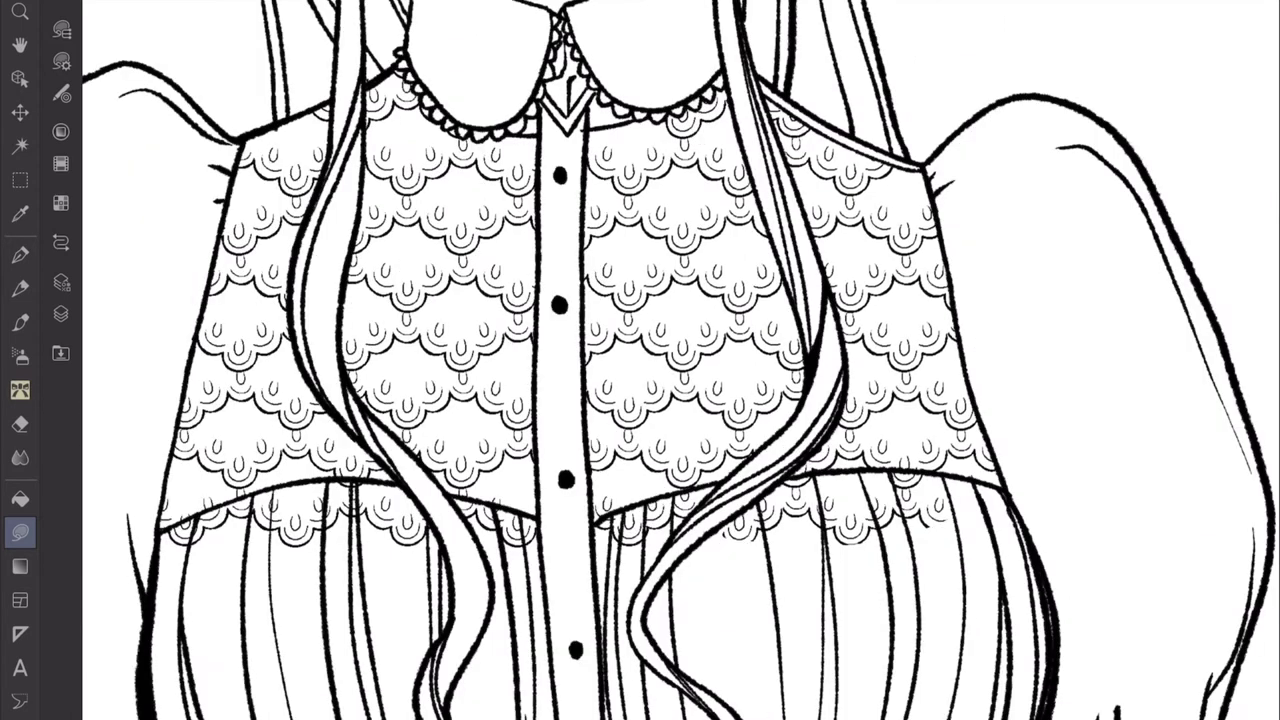
key(ctrl+minus)
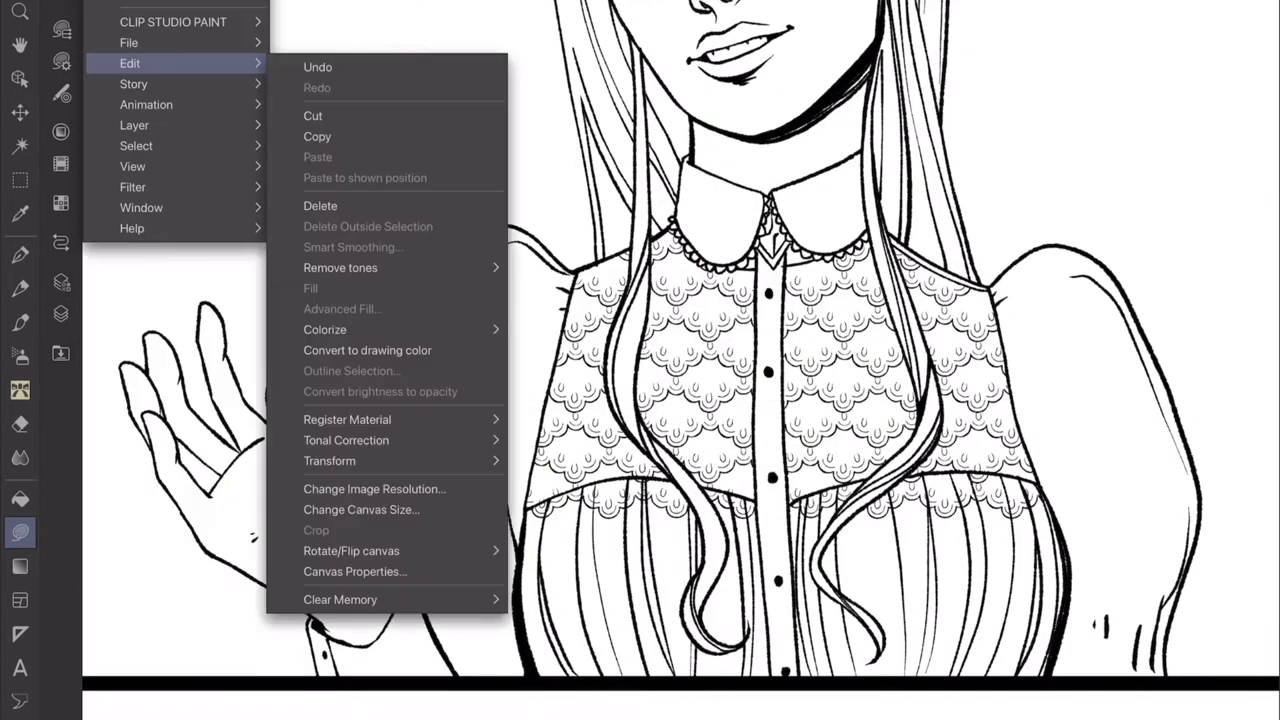
Try to curve the whole lace pattern to the bust with a mesh transformation inside a rectangular selection.
key(ctrl+t)
key(ctrl+minus)
key(Return)
key(ctrl+plus)
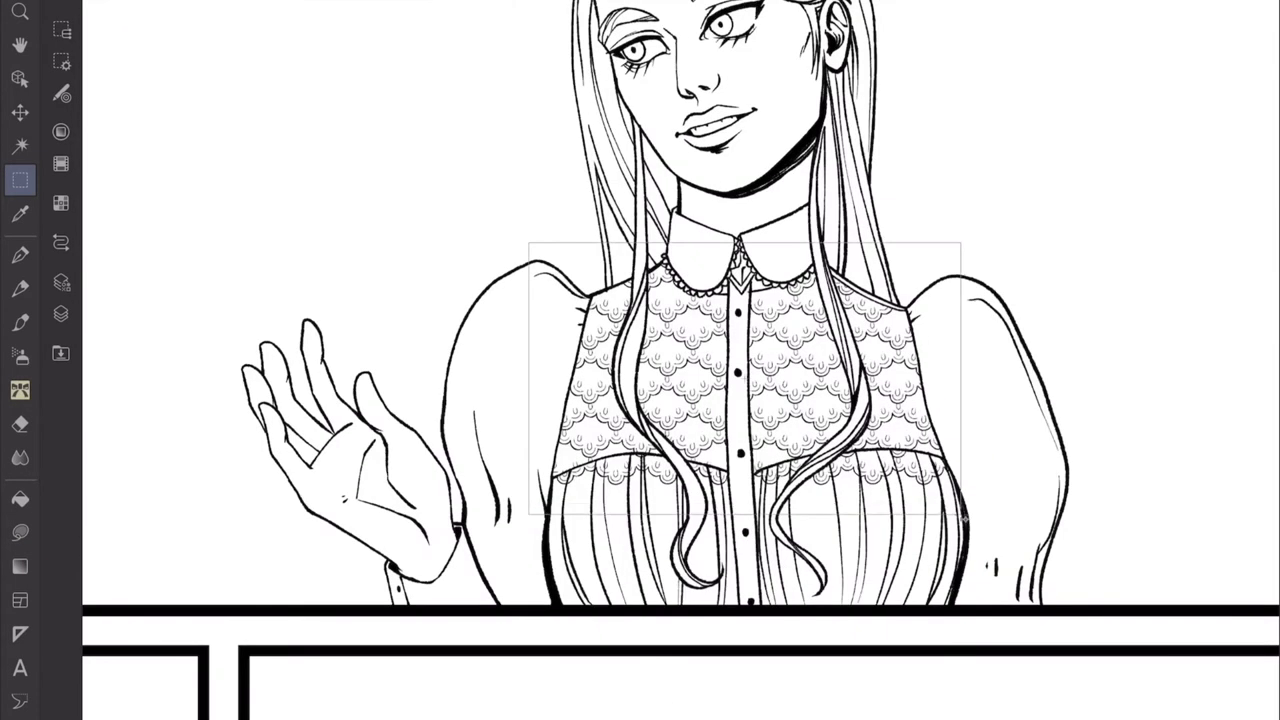
click(130, 63)
click(543, 457)
click(629, 677)
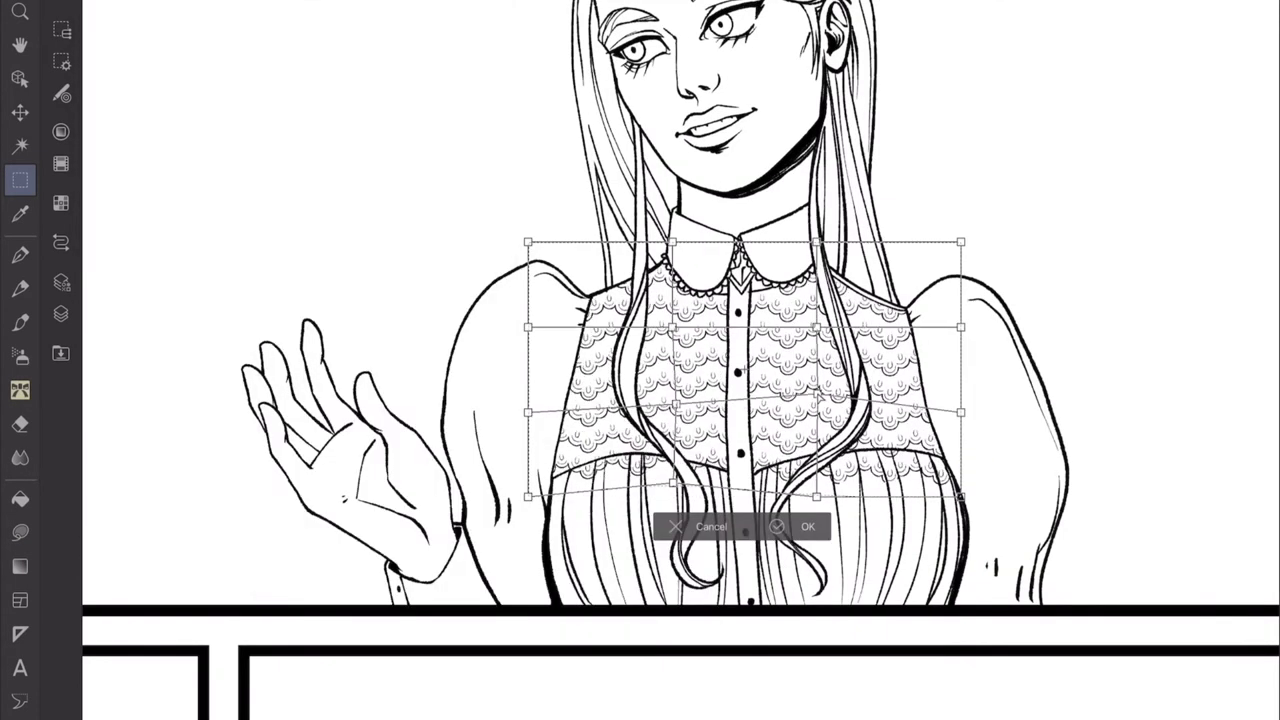
drag(528, 495, 541, 510)
drag(672, 483, 668, 472)
drag(818, 478, 825, 486)
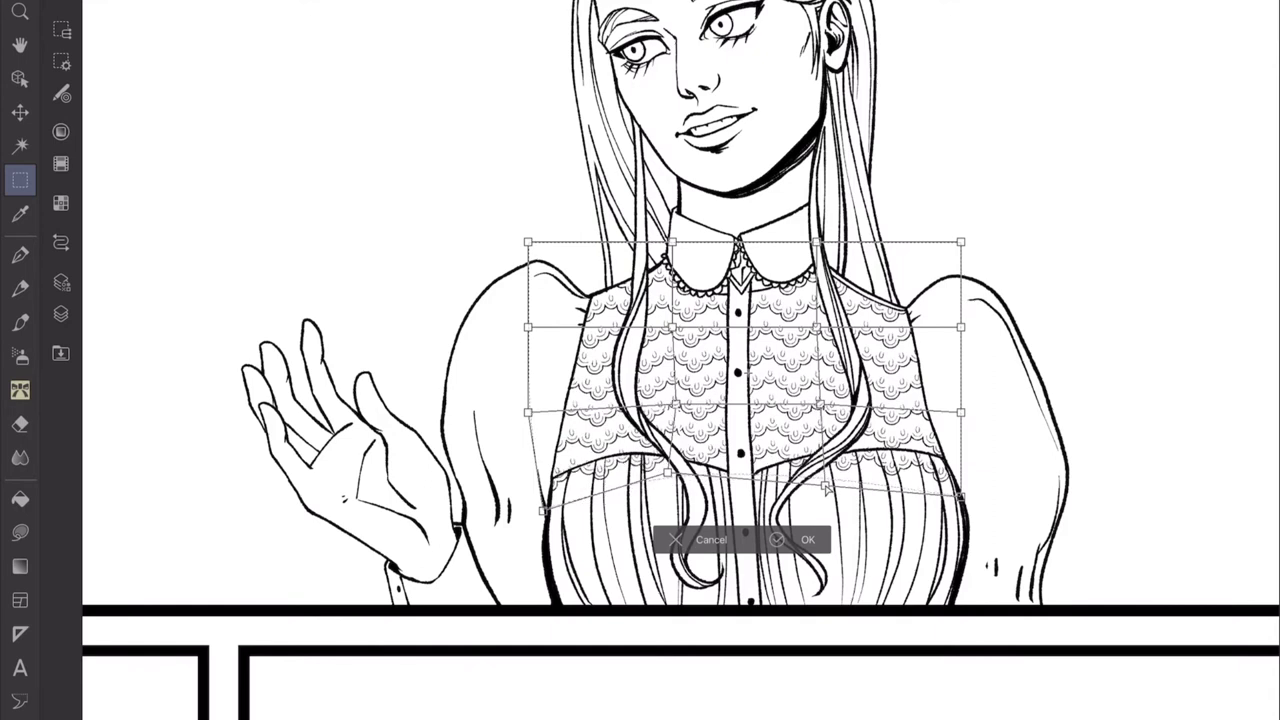
key(Return)
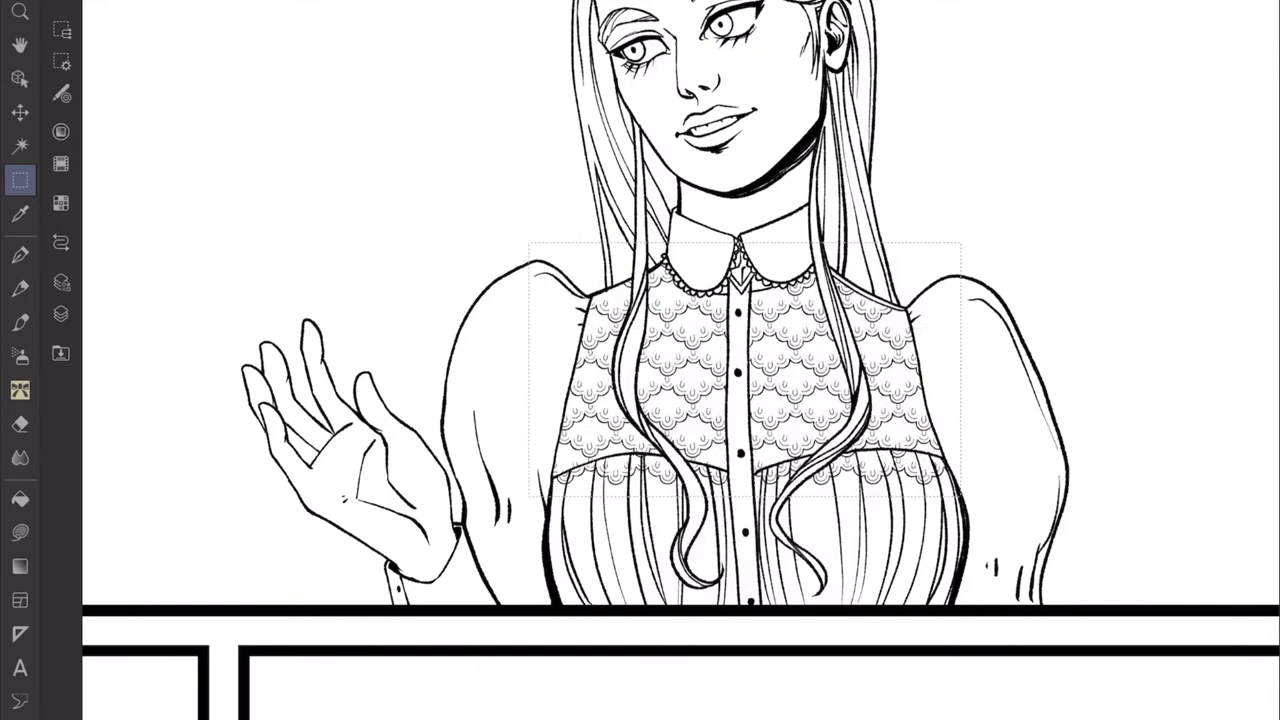
Lasso the lace on the left half of the yoke up to the placket and bend it around the bust with a mesh transformation.
click(20, 180)
click(150, 48)
drag(736, 505, 587, 232)
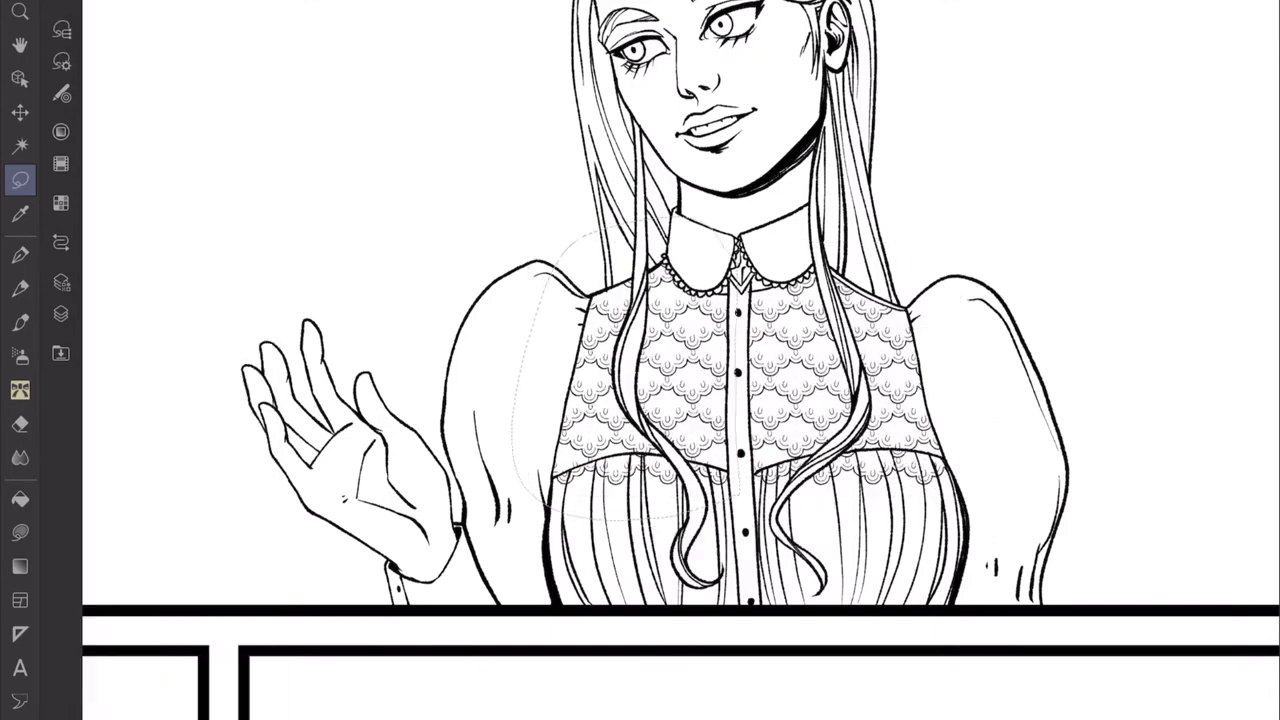
click(143, 63)
click(315, 463)
click(560, 650)
drag(514, 518, 524, 538)
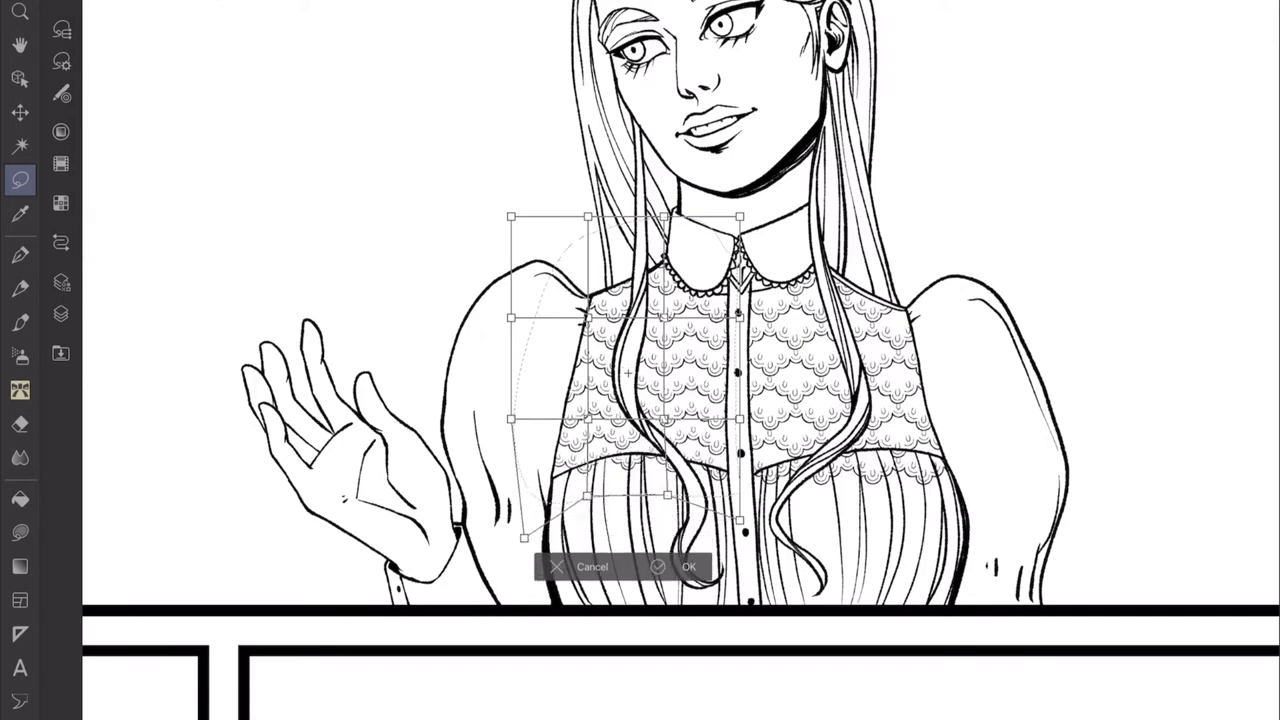
drag(511, 418, 511, 444)
drag(587, 495, 592, 497)
drag(524, 538, 527, 543)
drag(739, 419, 739, 425)
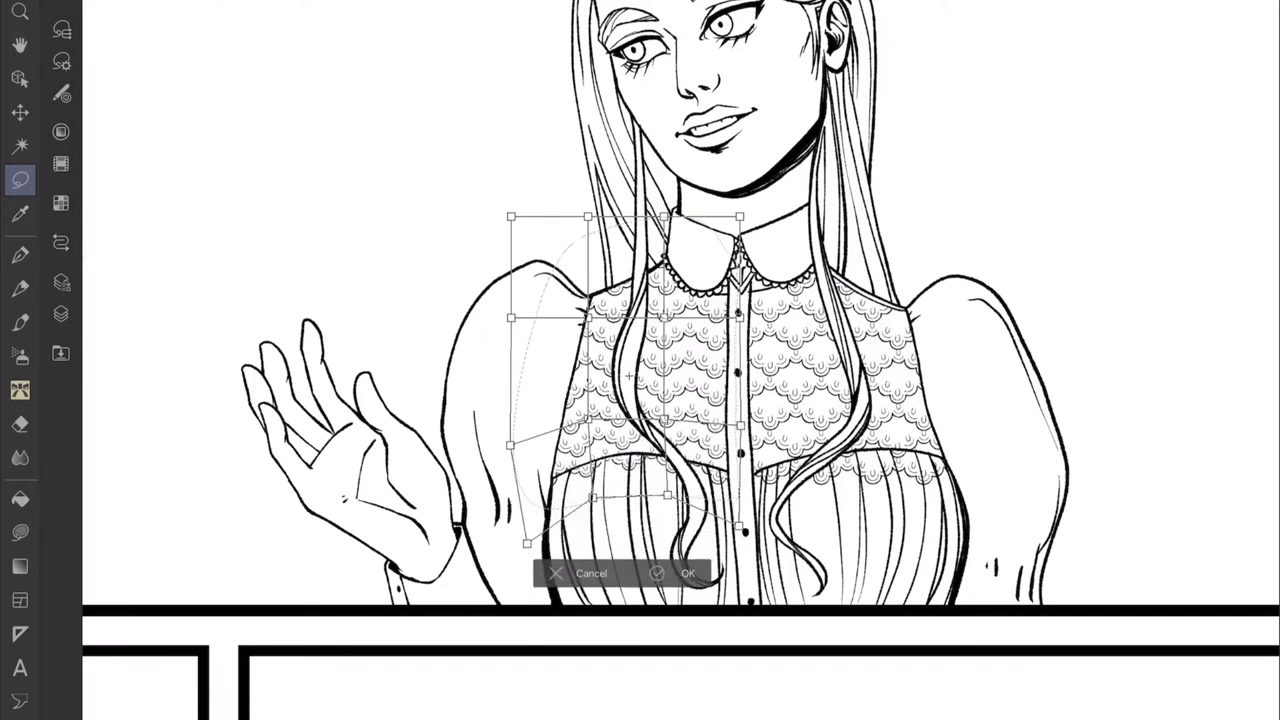
key(Return)
Lasso the lace on the right half of the yoke and bend its lower rows around the bust with a mesh transformation.
mouse_move(745, 478)
mouse_down()
mouse_move(919, 316)
mouse_move(883, 488)
mouse_move(749, 342)
mouse_move(843, 240)
mouse_up()
click(171, 57)
click(343, 457)
click(586, 680)
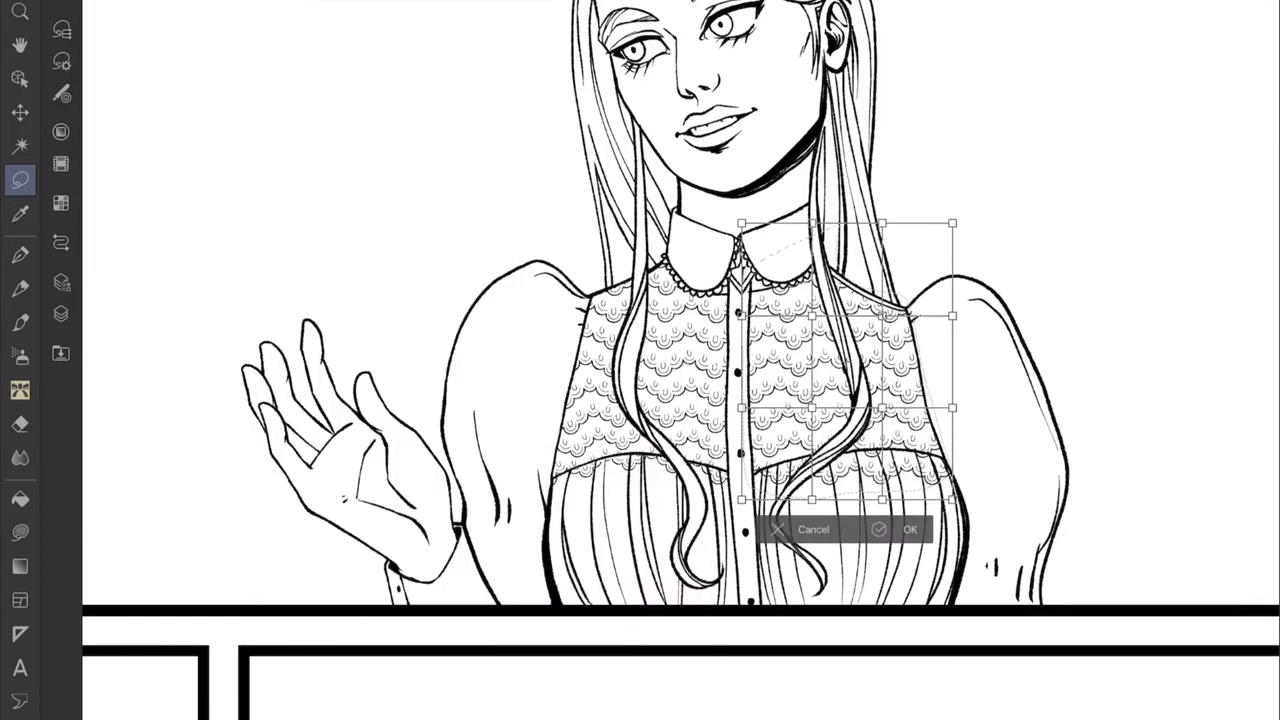
drag(952, 497, 960, 481)
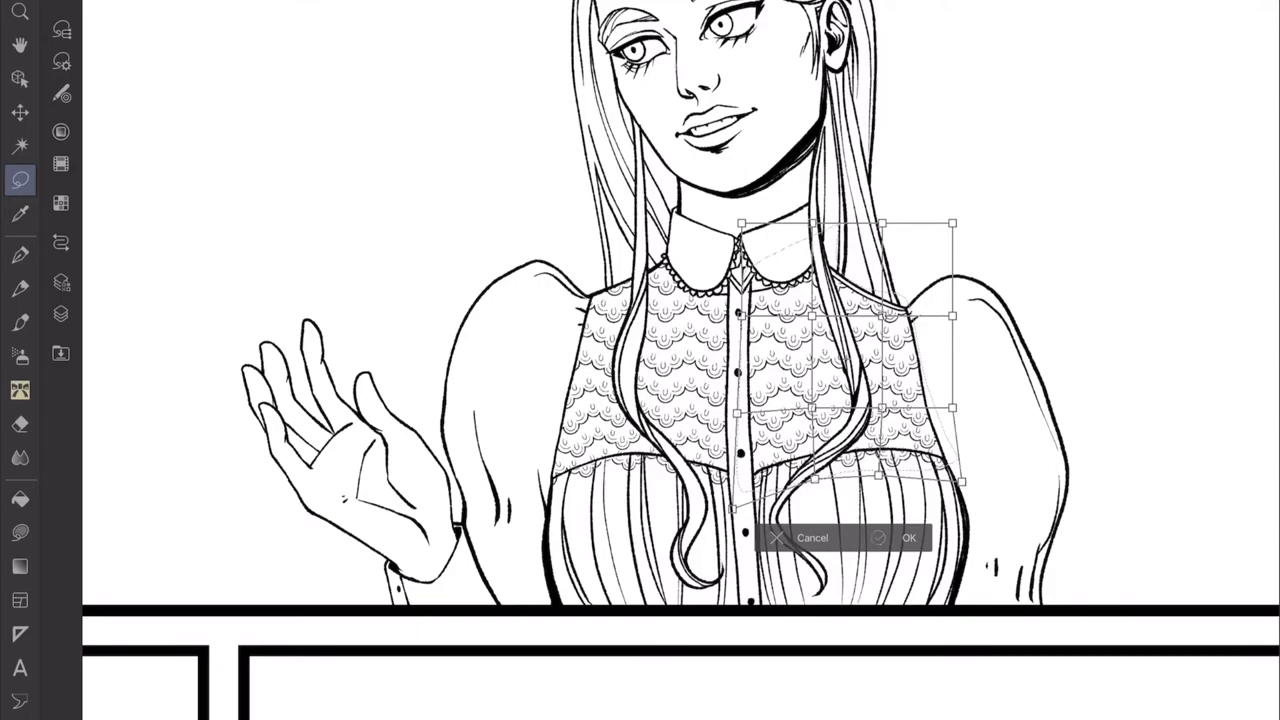
key(Return)
Erase the yoke's lower seam and the pleat lines overlapping the lace scallops on the blouse's left half.
key(e)
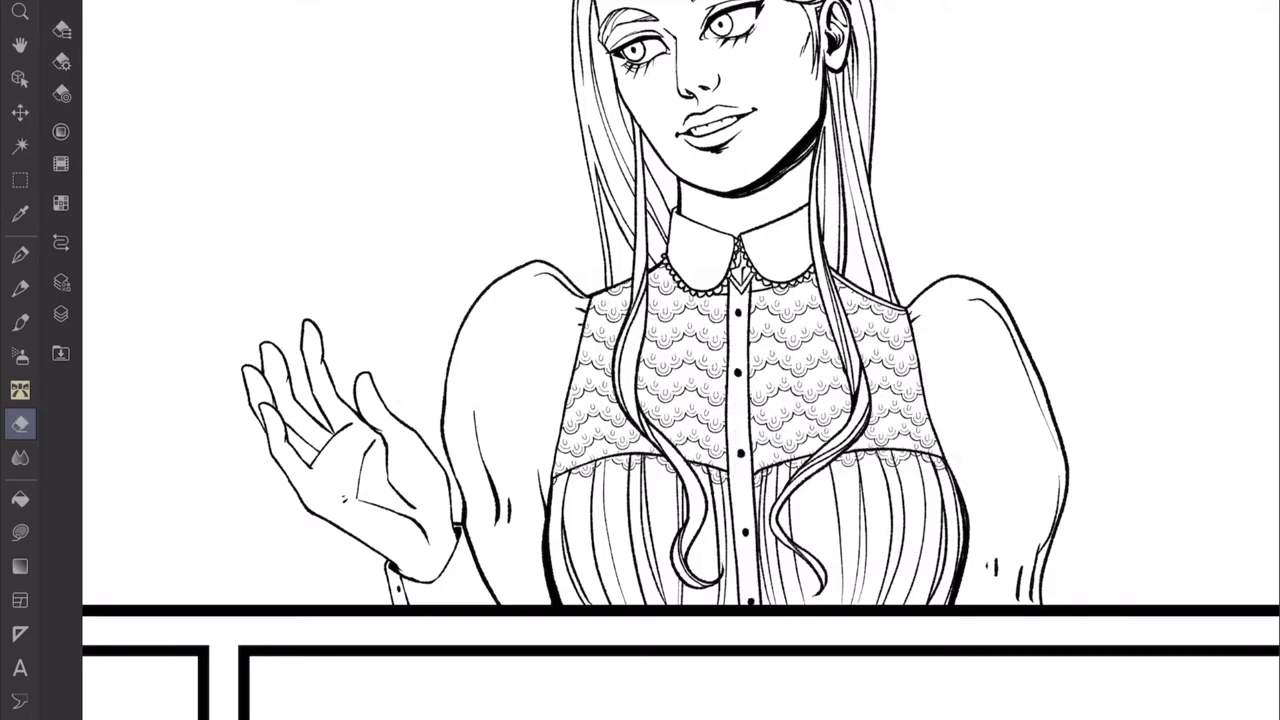
scroll(642, 424, up, 2)
scroll(640, 400, up, 2)
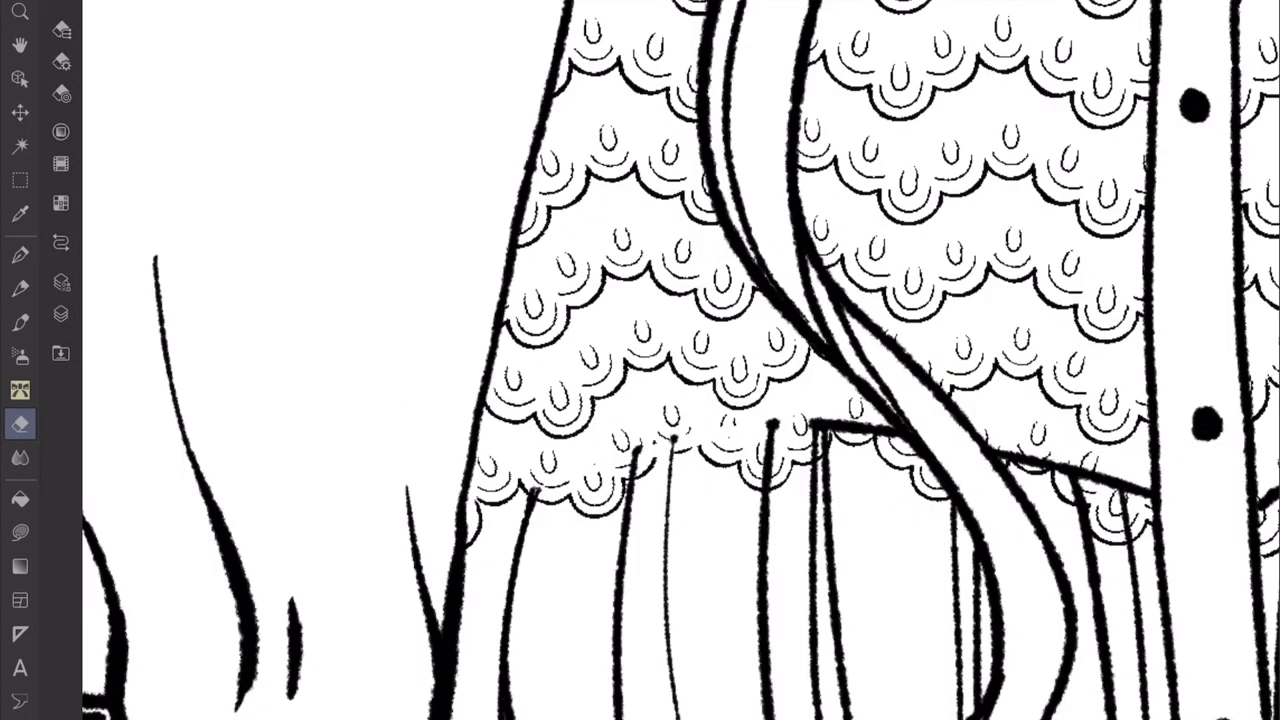
scroll(640, 400, up, 2)
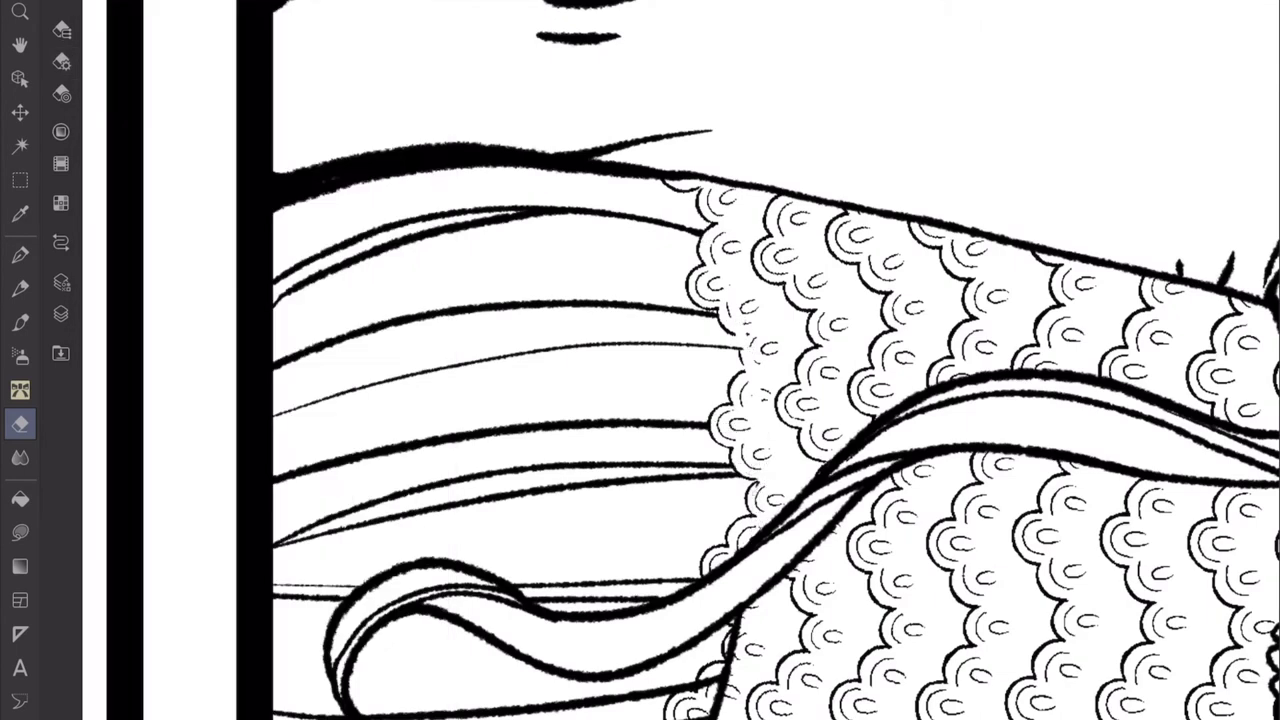
scroll(775, 360, down, 3)
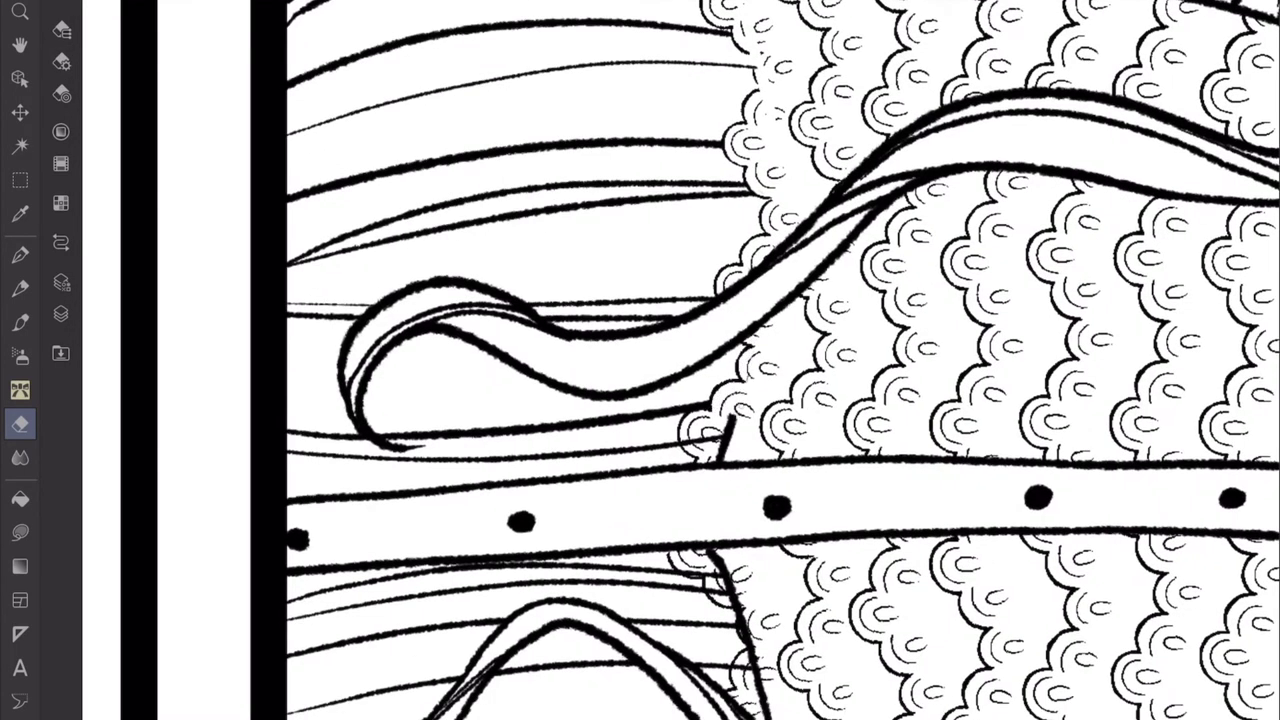
scroll(640, 400, down, 2)
mouse_move(733, 414)
mouse_down()
mouse_move(719, 456)
mouse_move(723, 387)
mouse_up()
Erase the lower seam and the pleat lines overlapping the lace scallops from the placket to the blouse's right edge.
scroll(640, 400, up, 3)
drag(730, 556, 720, 718)
scroll(640, 400, down, 3)
mouse_move(705, 495)
mouse_down()
mouse_move(704, 388)
mouse_move(676, 585)
mouse_move(655, 610)
mouse_move(634, 697)
mouse_up()
scroll(640, 400, down, 3)
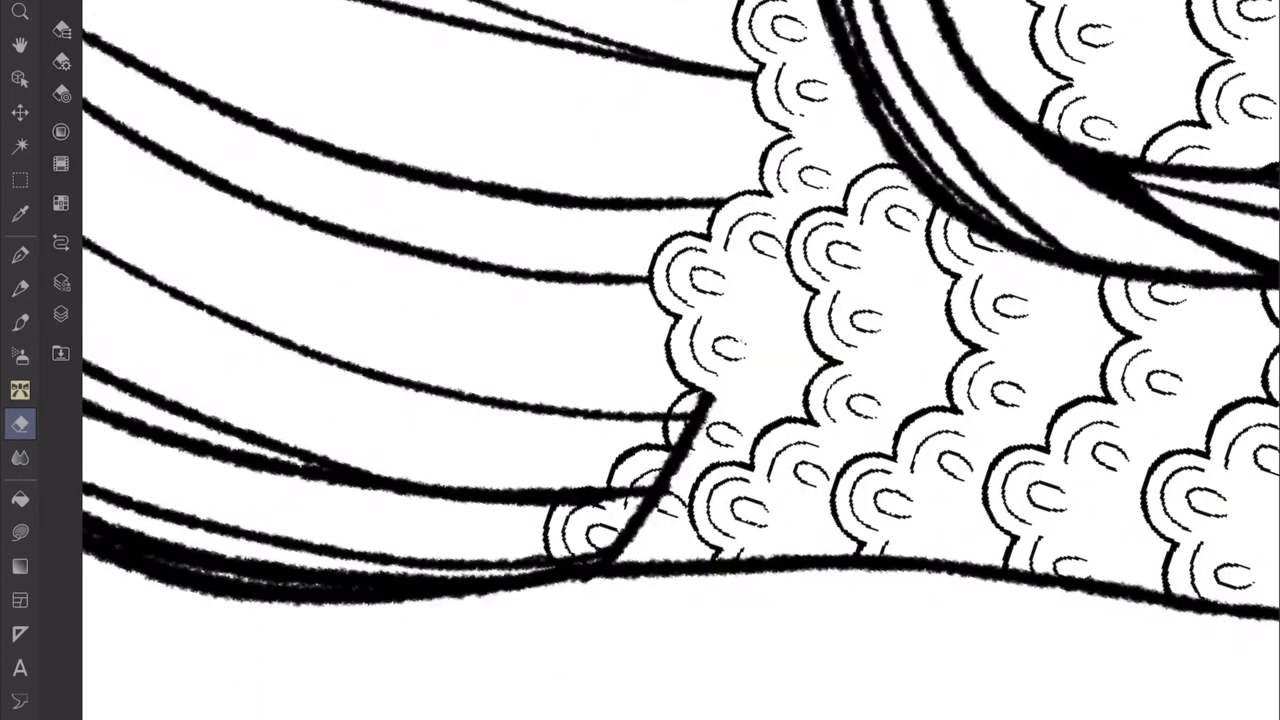
mouse_move(706, 390)
mouse_down()
mouse_move(684, 450)
mouse_move(624, 530)
mouse_move(708, 455)
mouse_up()
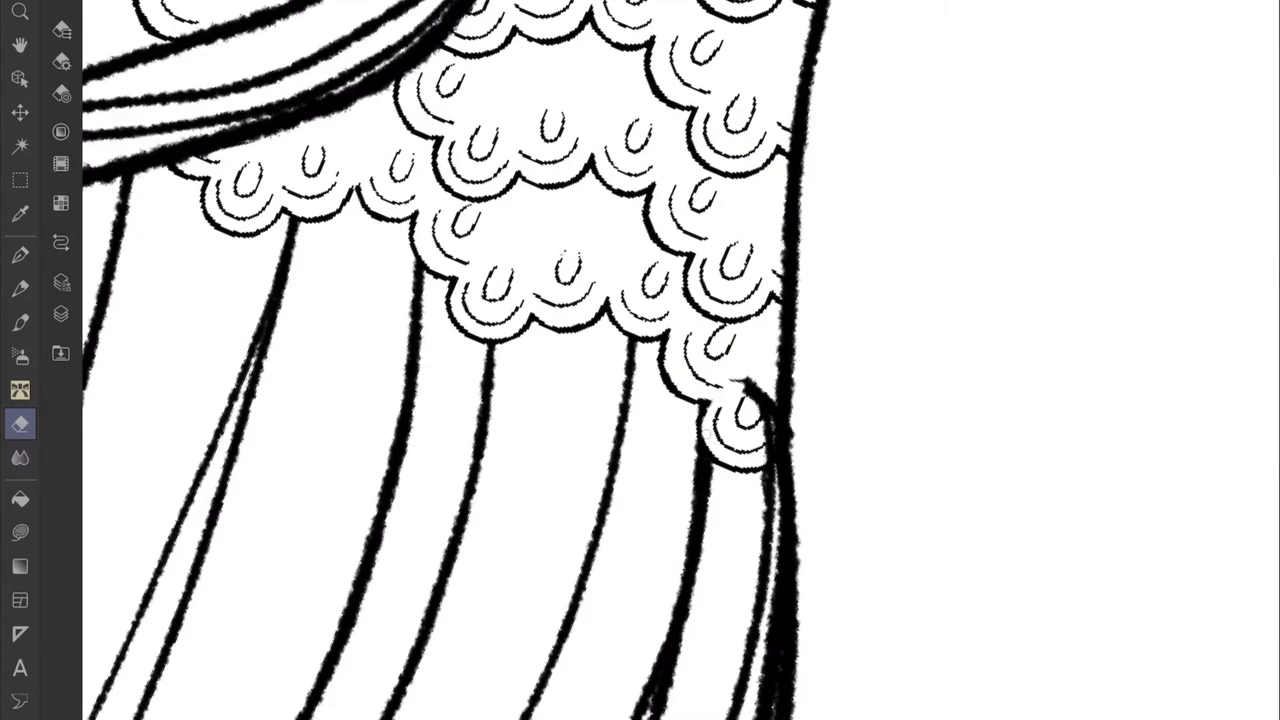
drag(700, 300, 710, 377)
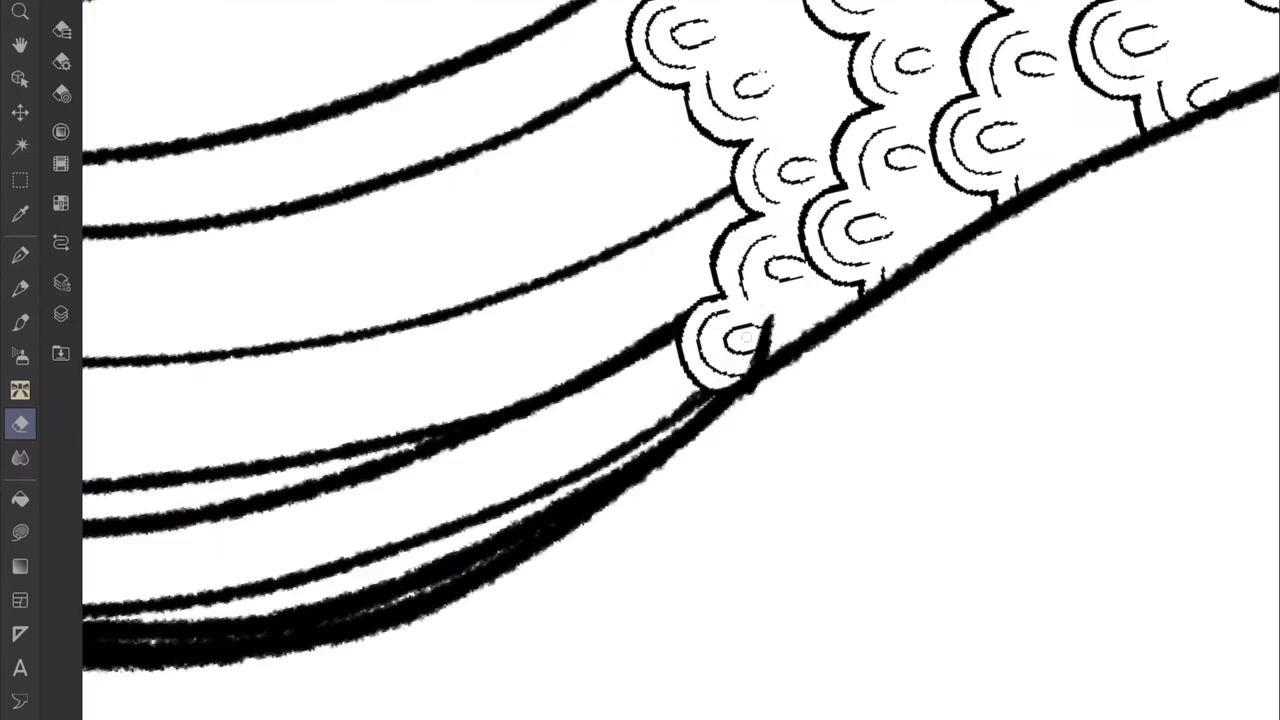
drag(762, 322, 752, 372)
key(ctrl+0)
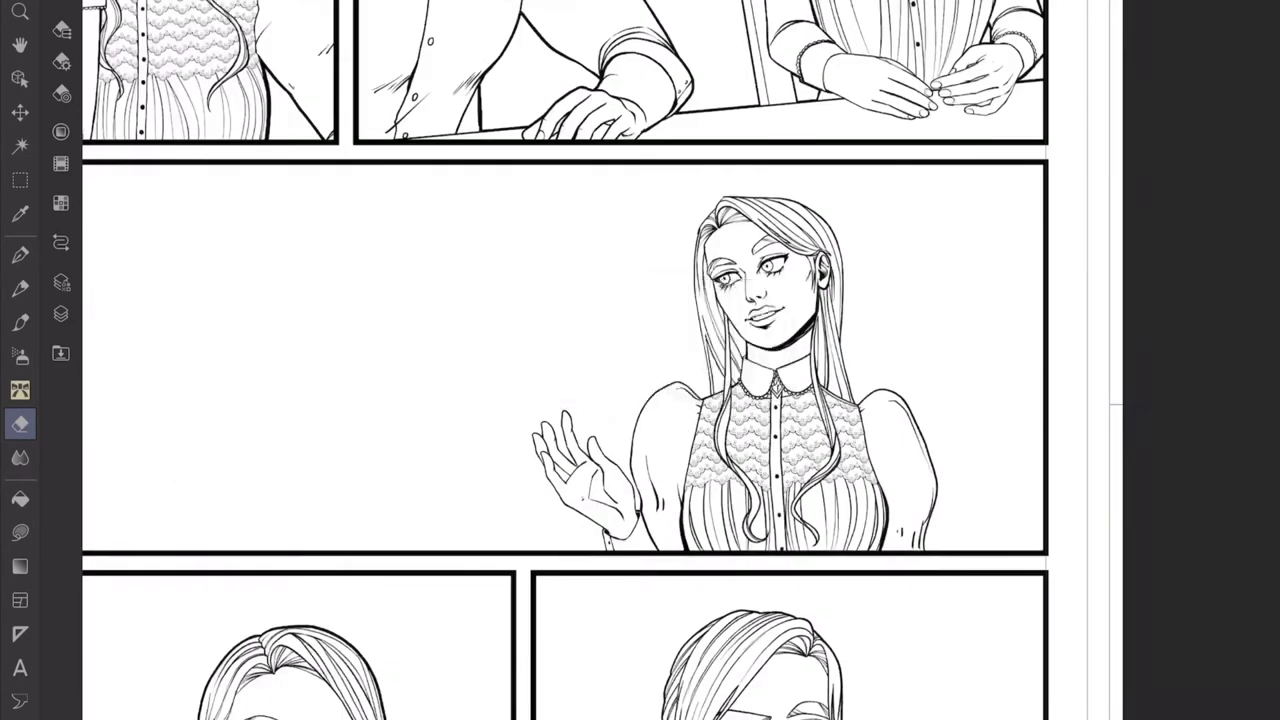
Fill in the lace layer's mask to restore the missing scallop parts along the yoke's lower left edge.
scroll(565, 360, up, 1)
scroll(755, 450, up, 5)
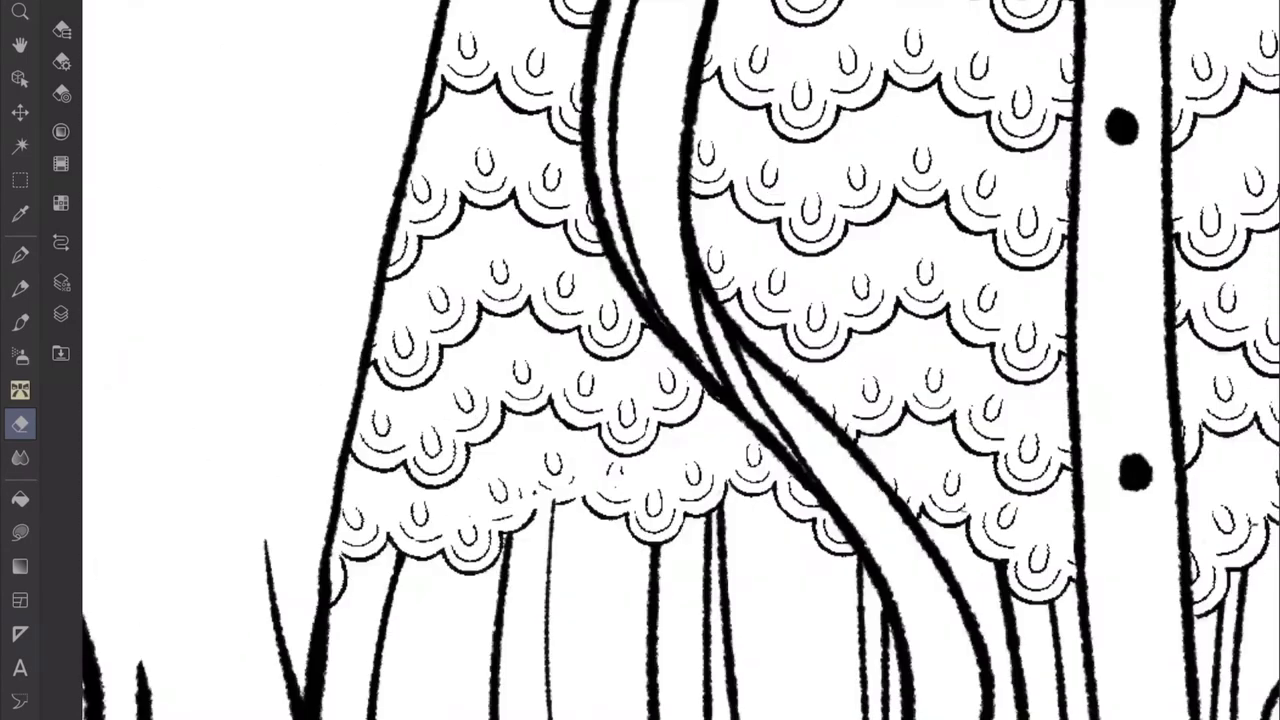
click(61, 314)
click(20, 532)
click(61, 314)
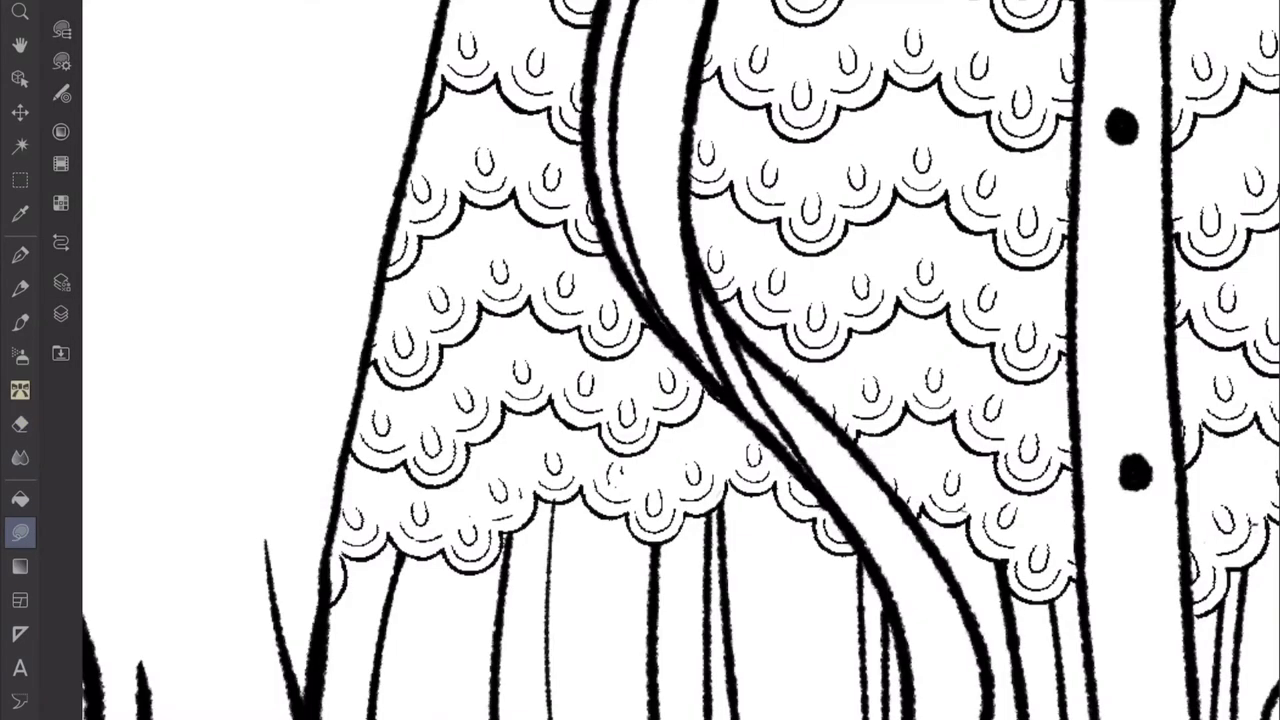
scroll(680, 360, down, 5)
scroll(680, 360, down, 3)
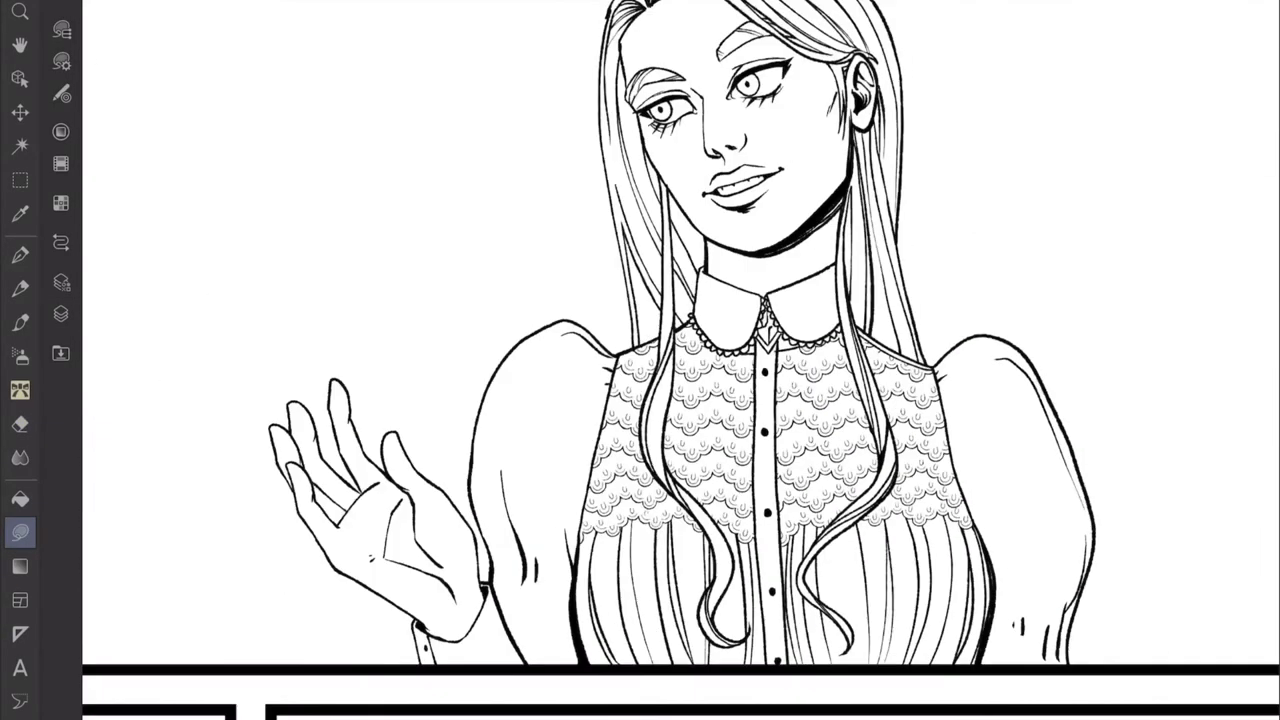
Turn off the lace layer's mask to expose the full lace pattern.
click(61, 314)
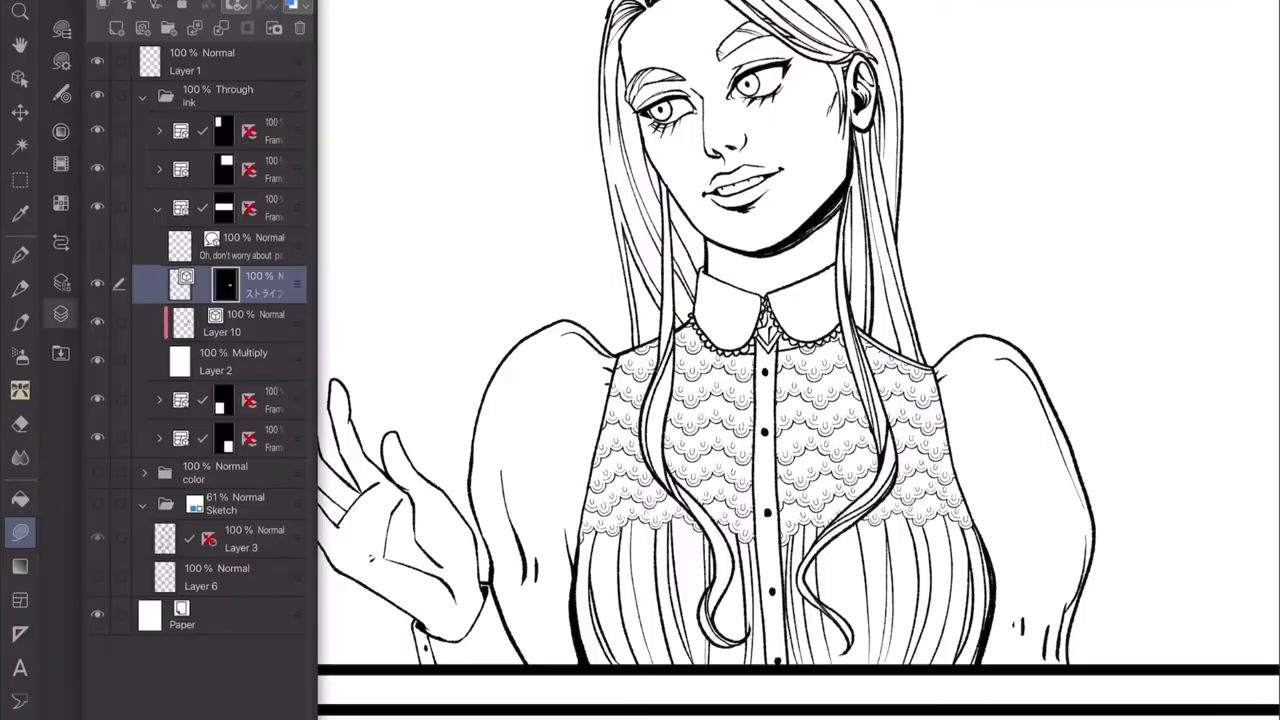
right_click(180, 285)
click(271, 408)
click(543, 411)
Lasso the lace pattern spilling outside the blouse yoke and delete it so only the yoke carries the pattern.
click(20, 180)
scroll(780, 360, down, 3)
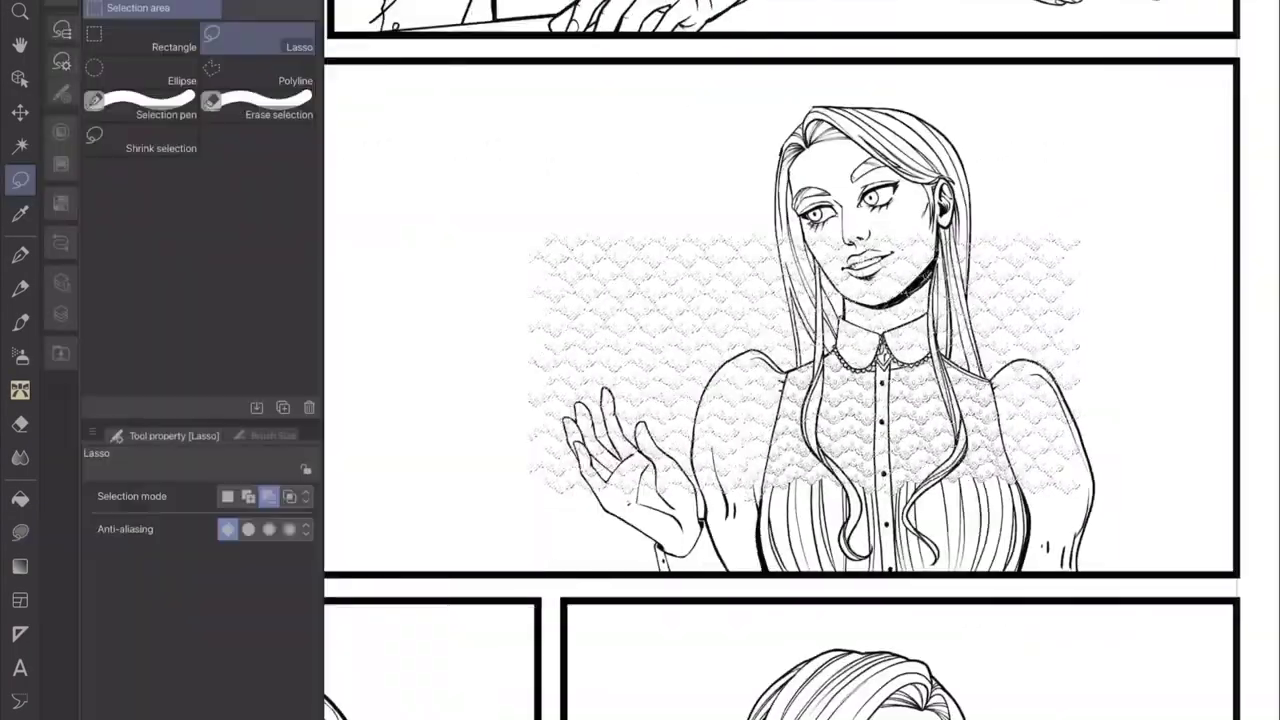
scroll(780, 360, up, 3)
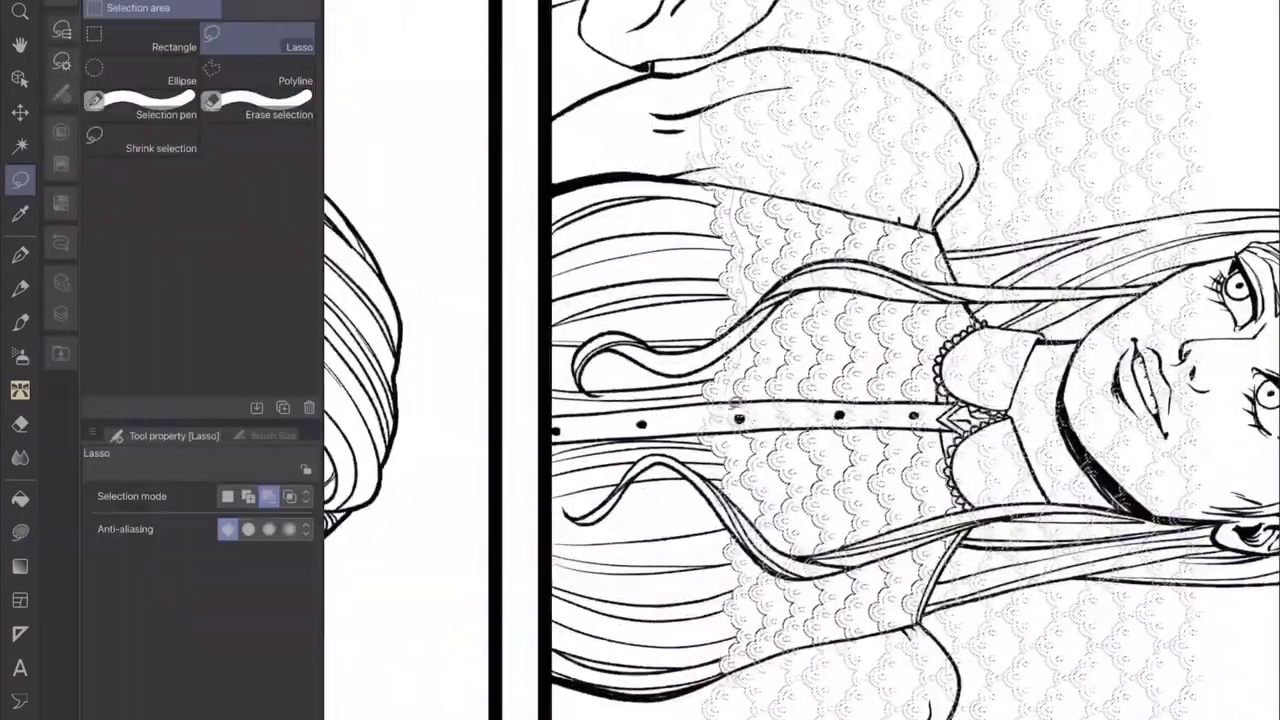
scroll(800, 360, down, 2)
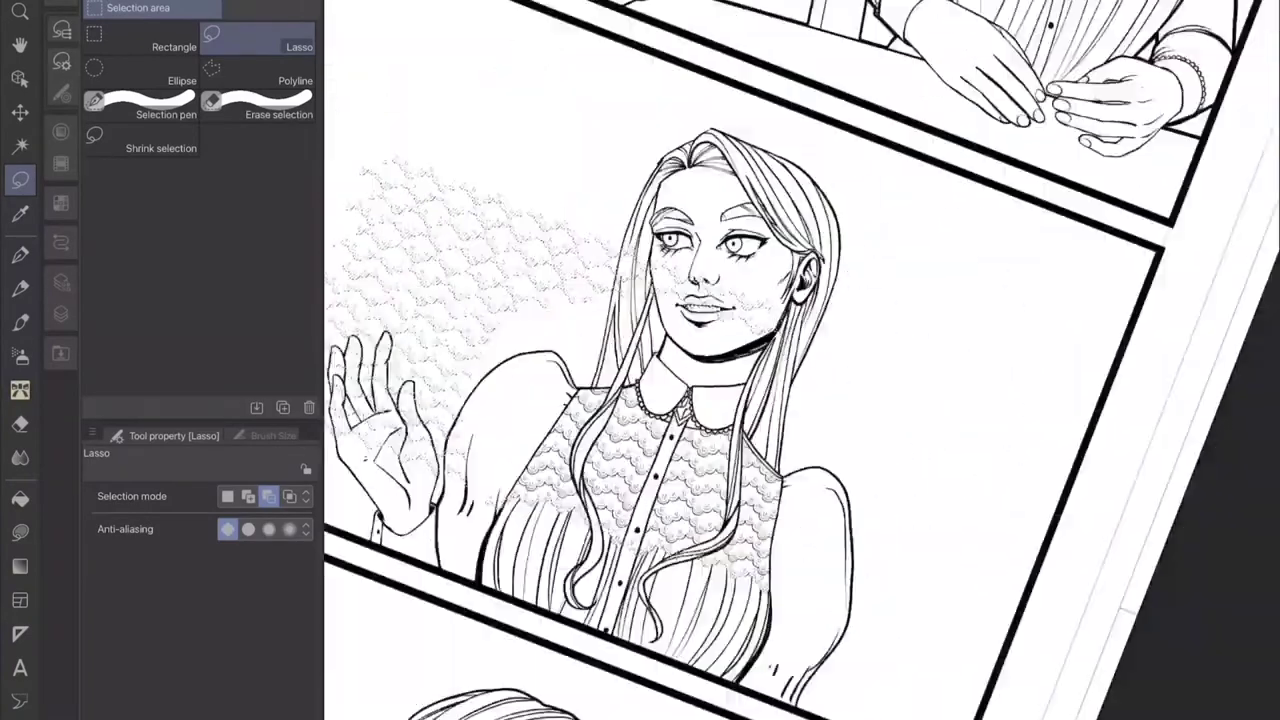
scroll(800, 360, up, 3)
scroll(800, 360, down, 3)
scroll(800, 360, up, 2)
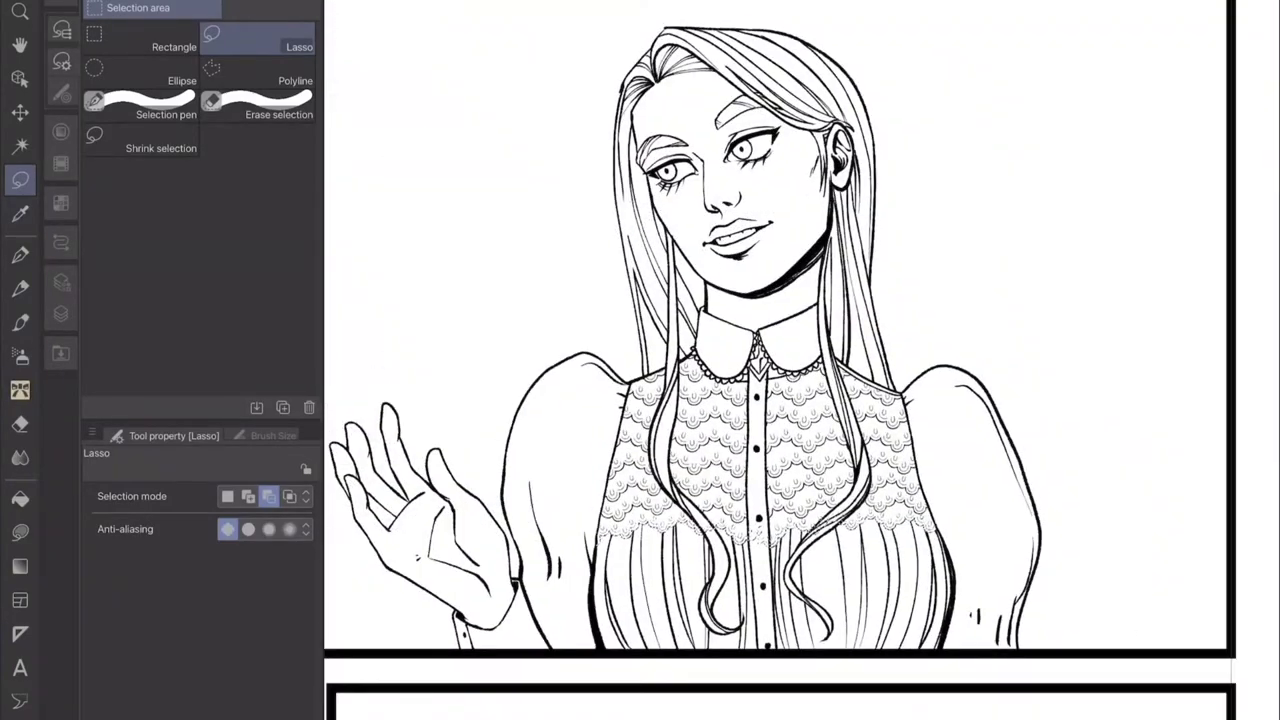
key(Return)
Clean up the lace's scalloped lower edge from the yoke's left side to the button placket with Lasso fill.
scroll(800, 360, up, 3)
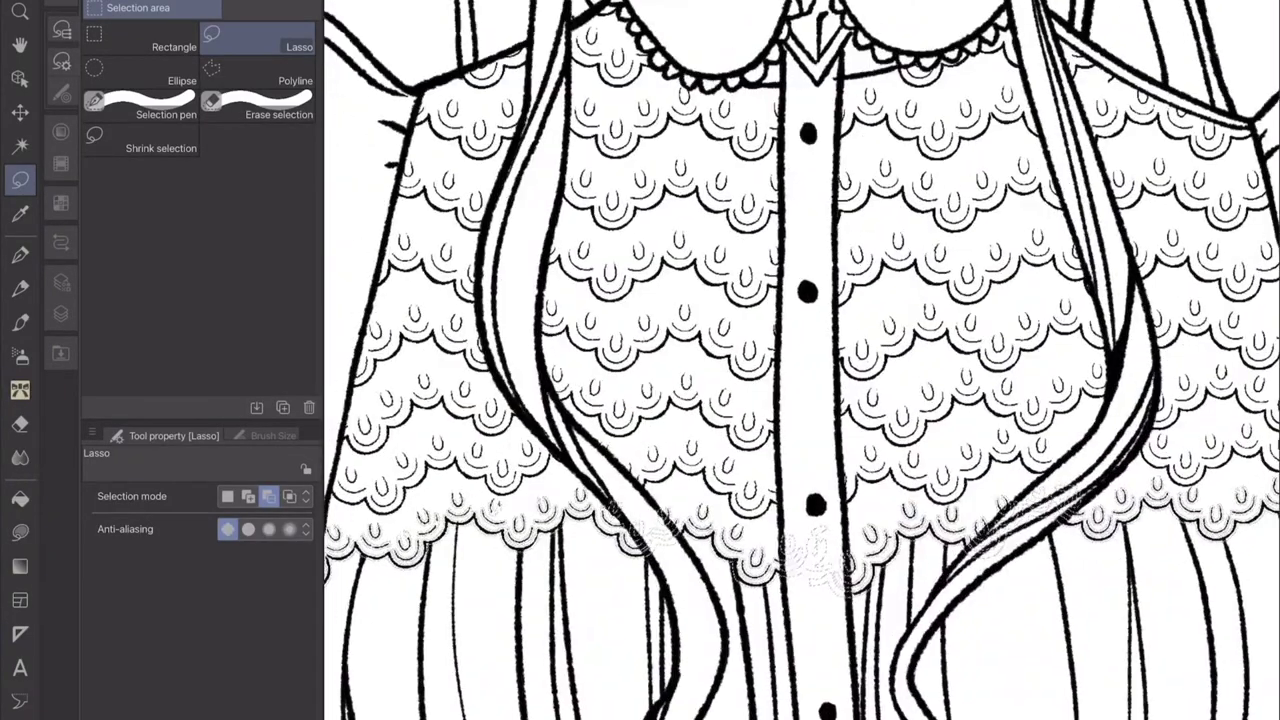
scroll(800, 360, up, 4)
key(u)
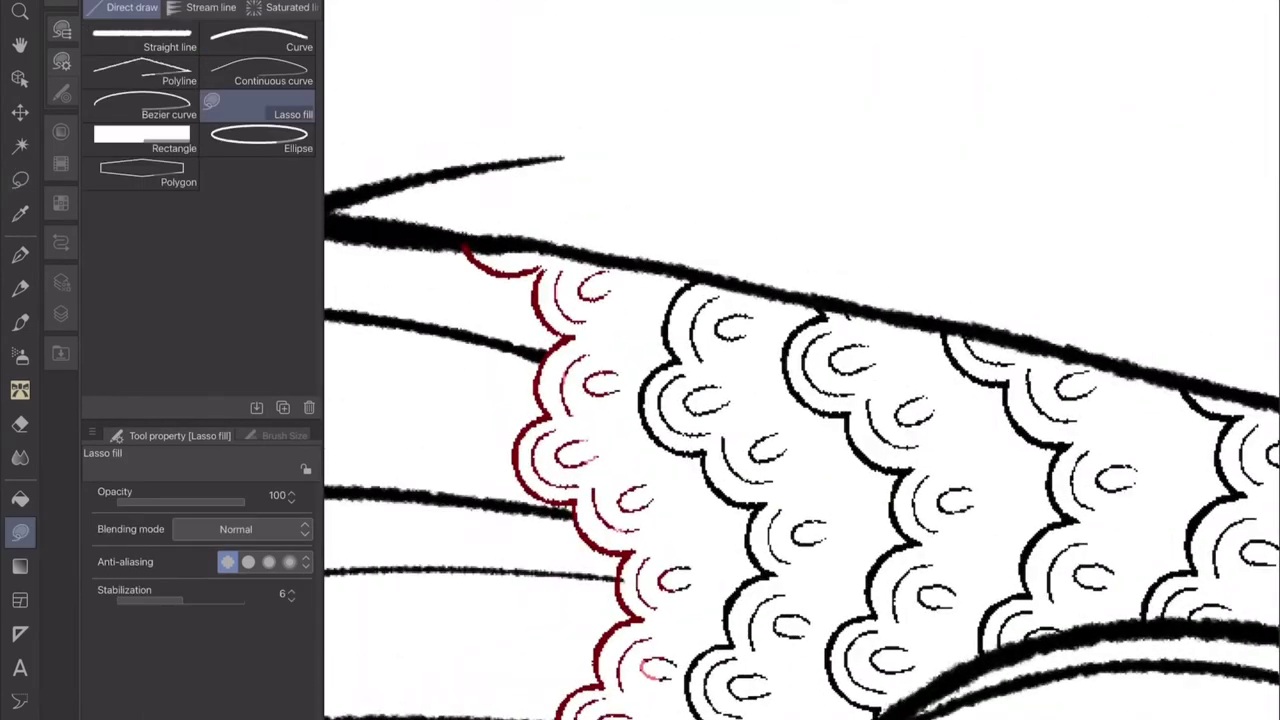
scroll(800, 360, down, 5)
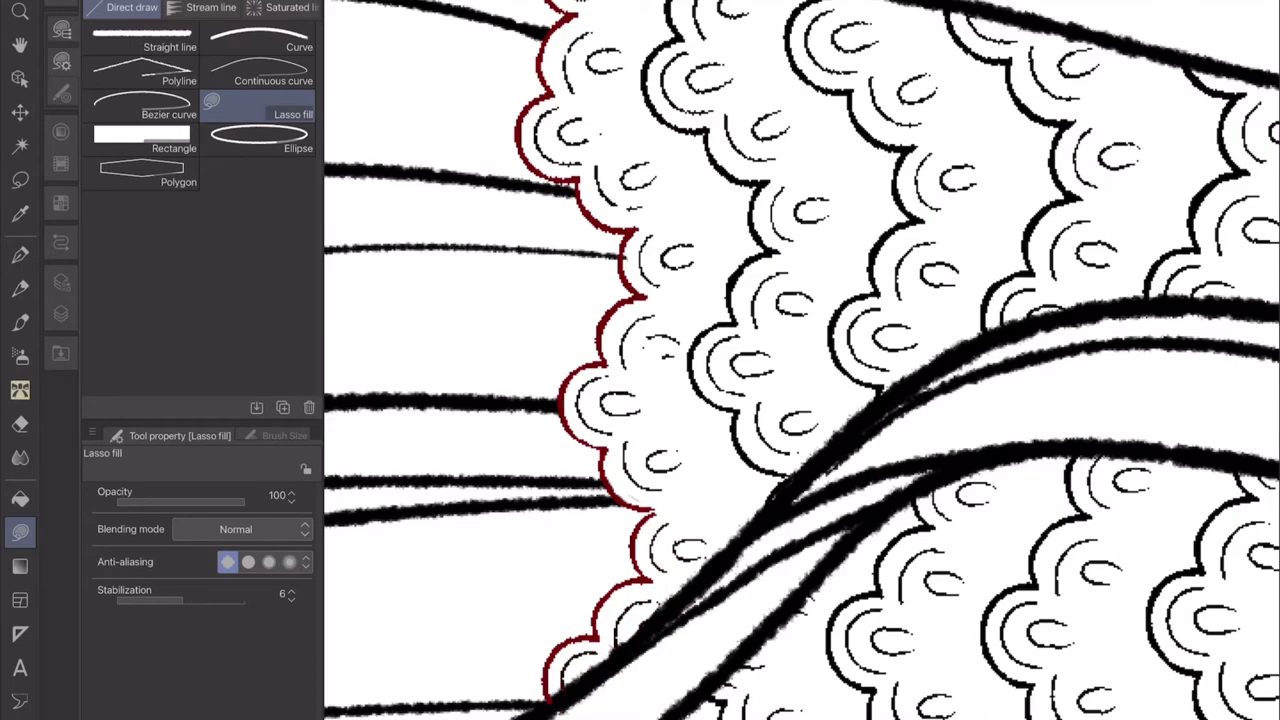
scroll(800, 360, down, 3)
scroll(800, 360, down, 3)
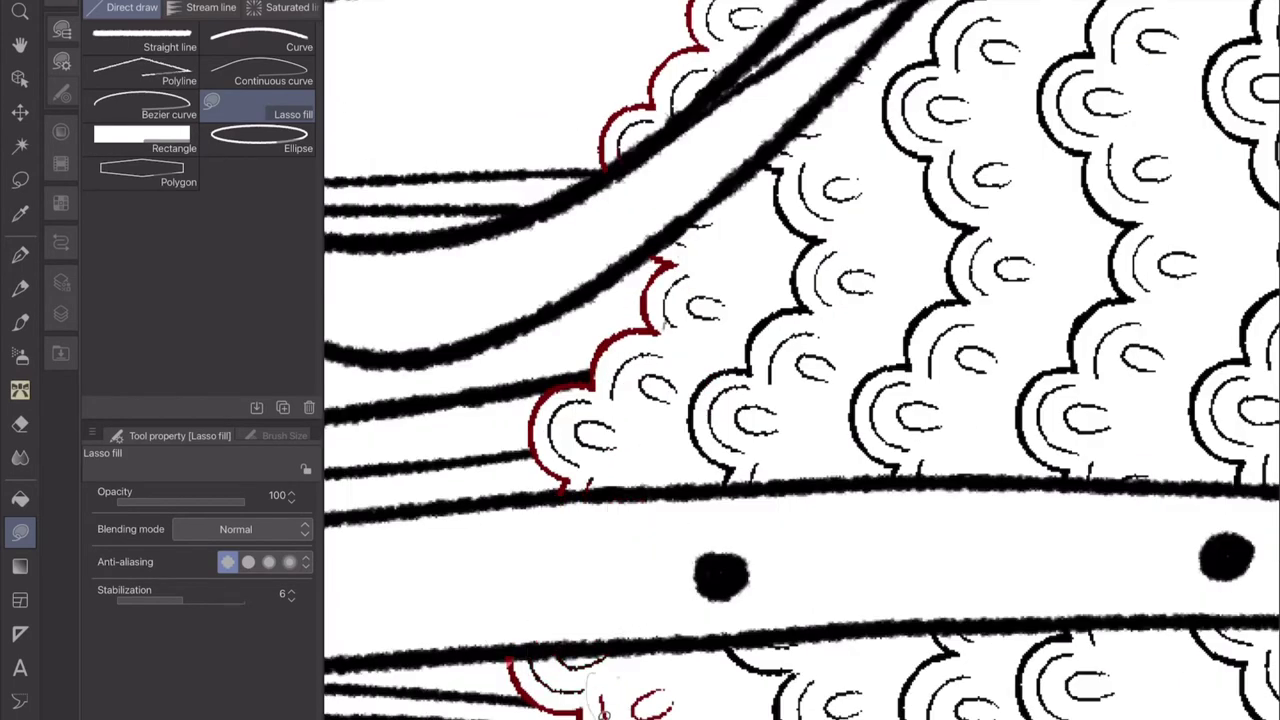
Clean up the lace's scalloped lower edge from the placket to the blouse's right side, and save the page.
scroll(800, 360, down, 3)
scroll(800, 360, down, 3)
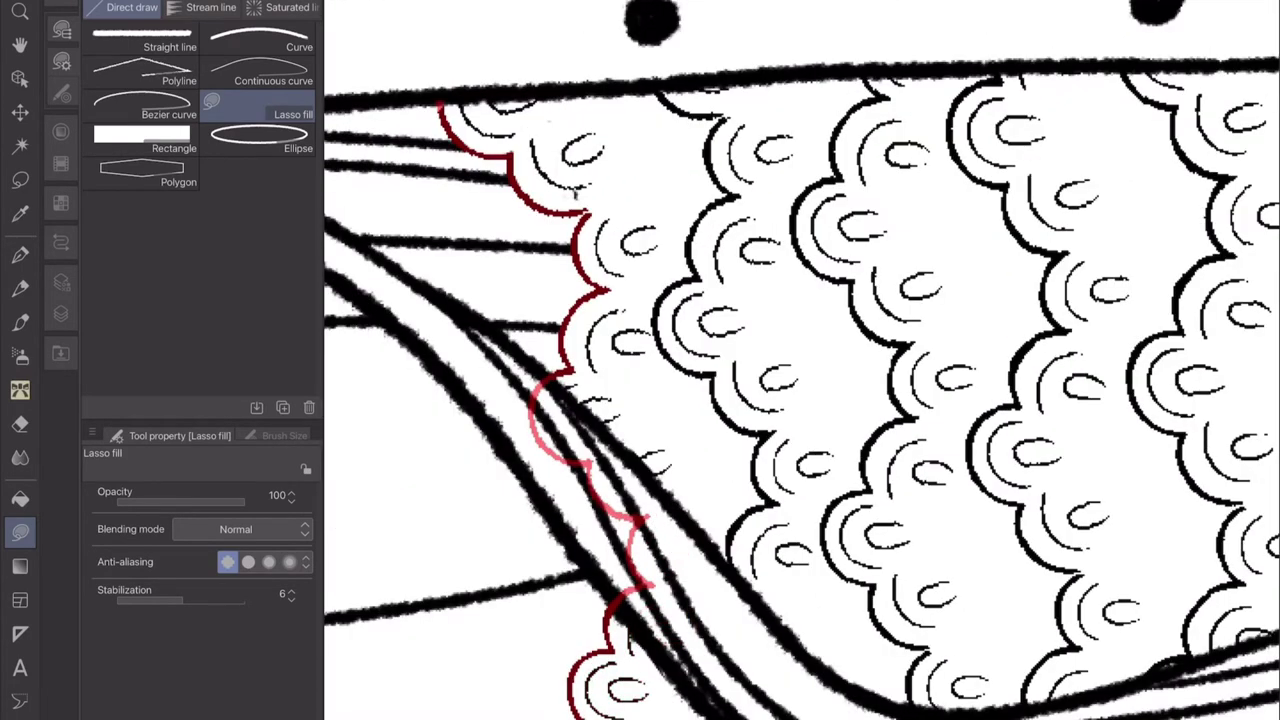
scroll(800, 360, down, 5)
scroll(800, 360, down, 5)
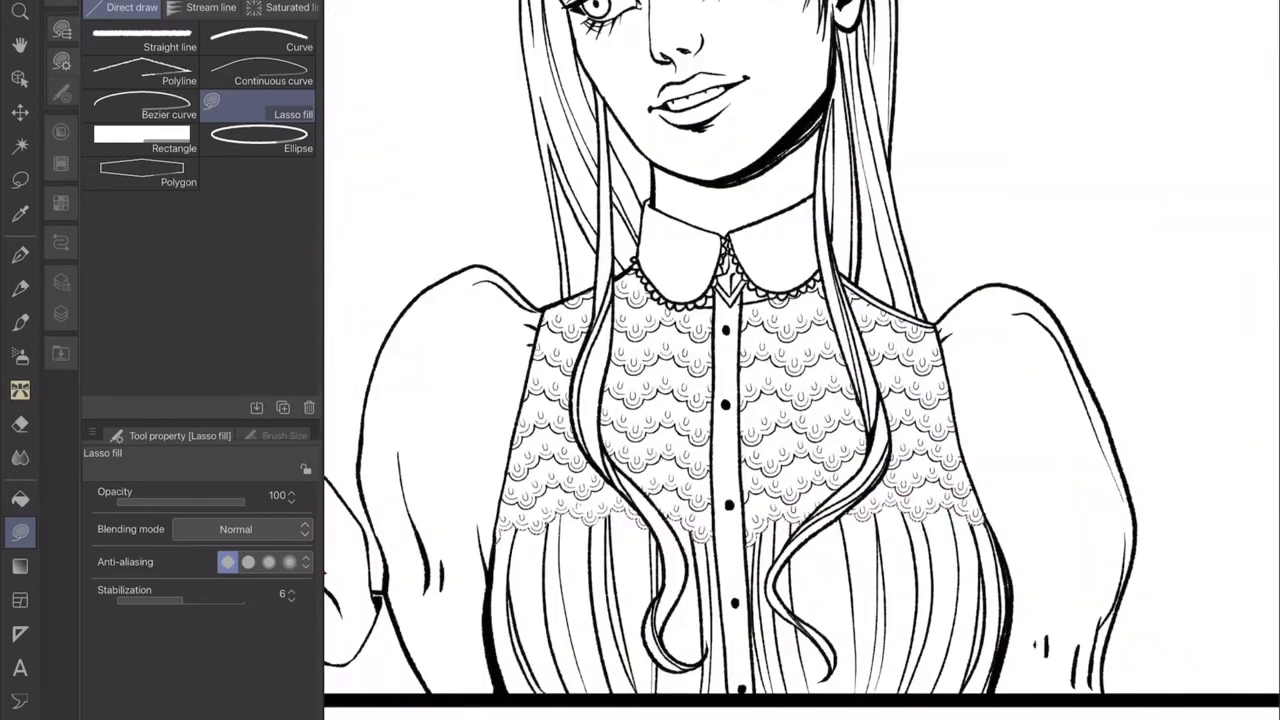
click(503, 331)
click(749, 346)
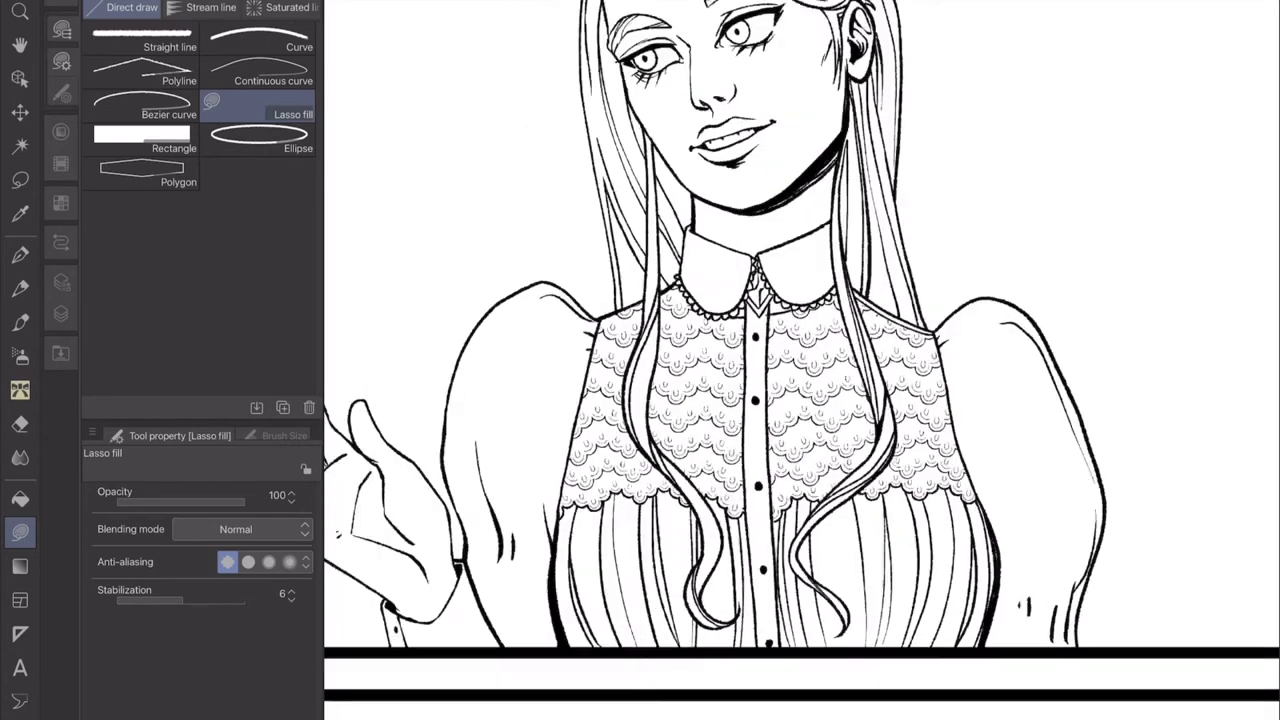
scroll(800, 360, down, 5)
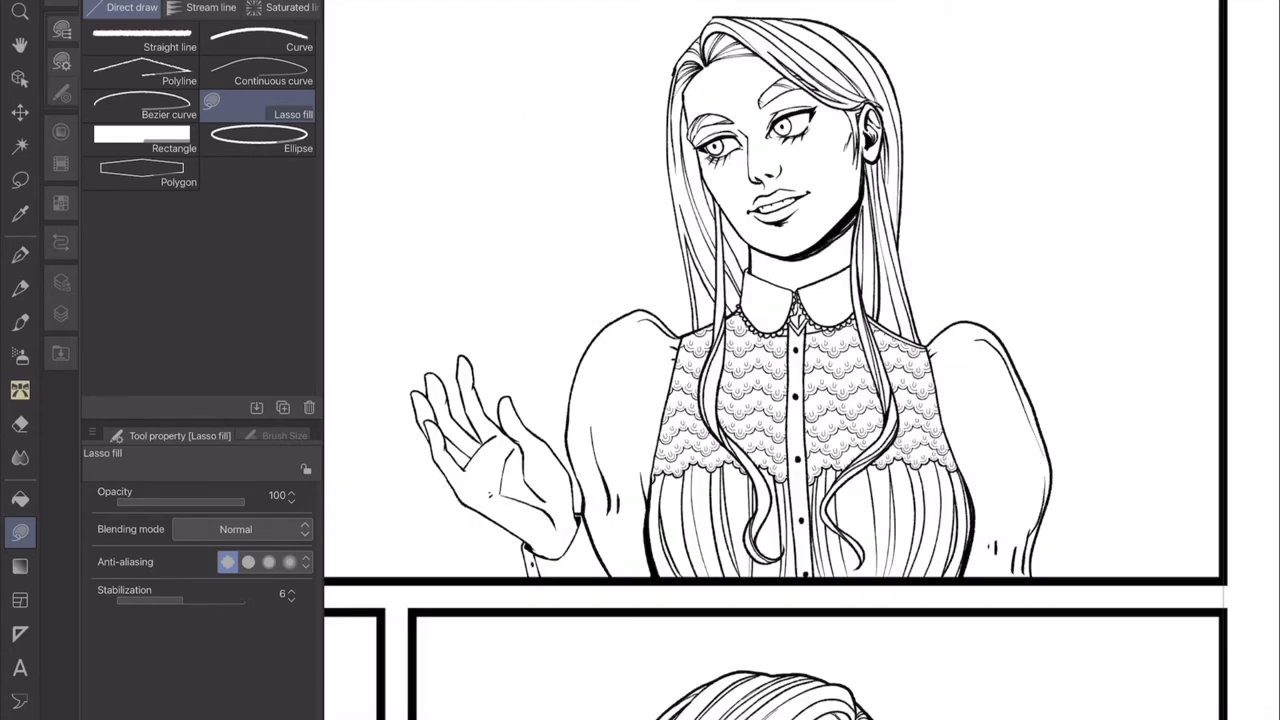
key(ctrl+s)
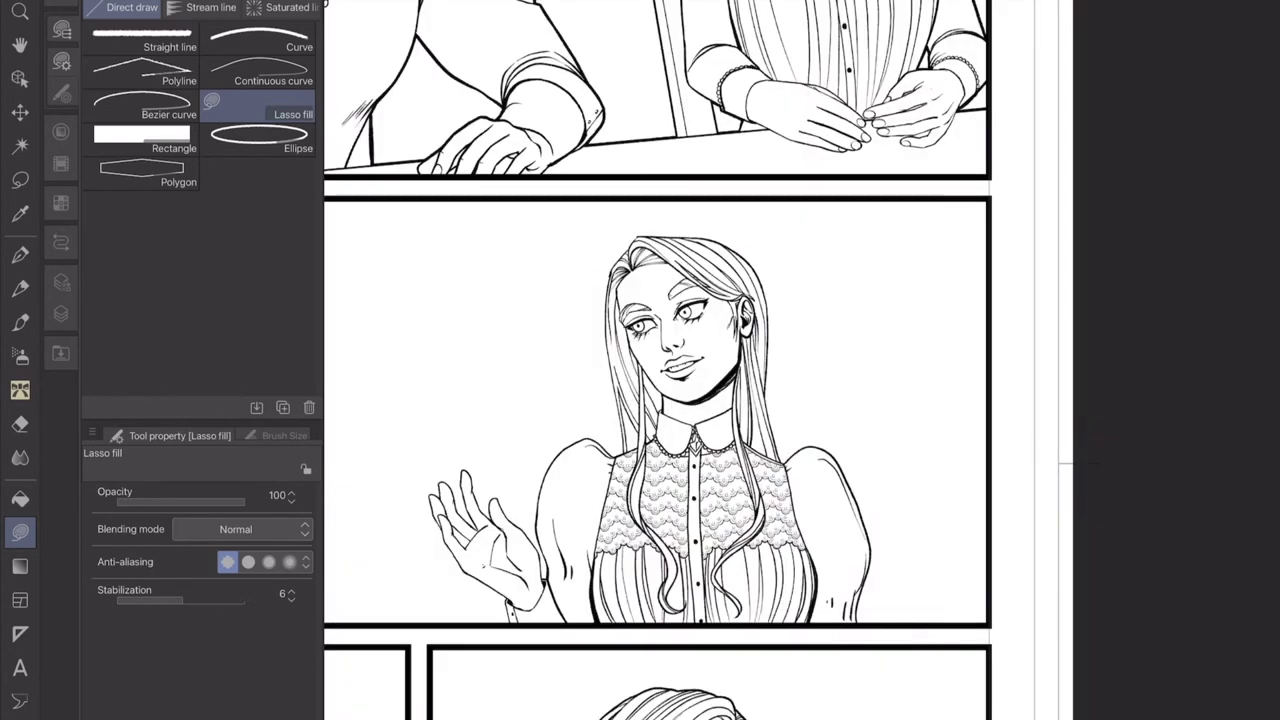
scroll(760, 360, down, 1)
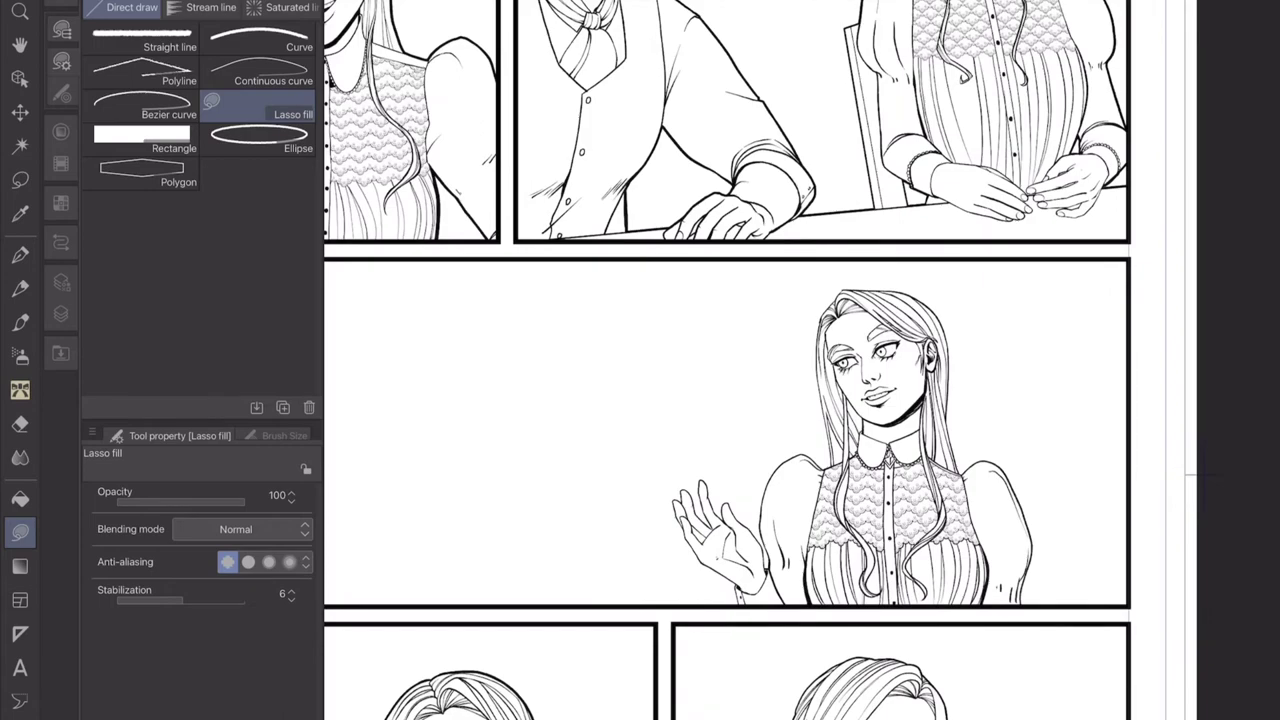
Lasso the woman's eye nearer her ear on Layer 10, adjust it with a transform, and check the face in mirrored view.
drag(700, 400, 840, 364)
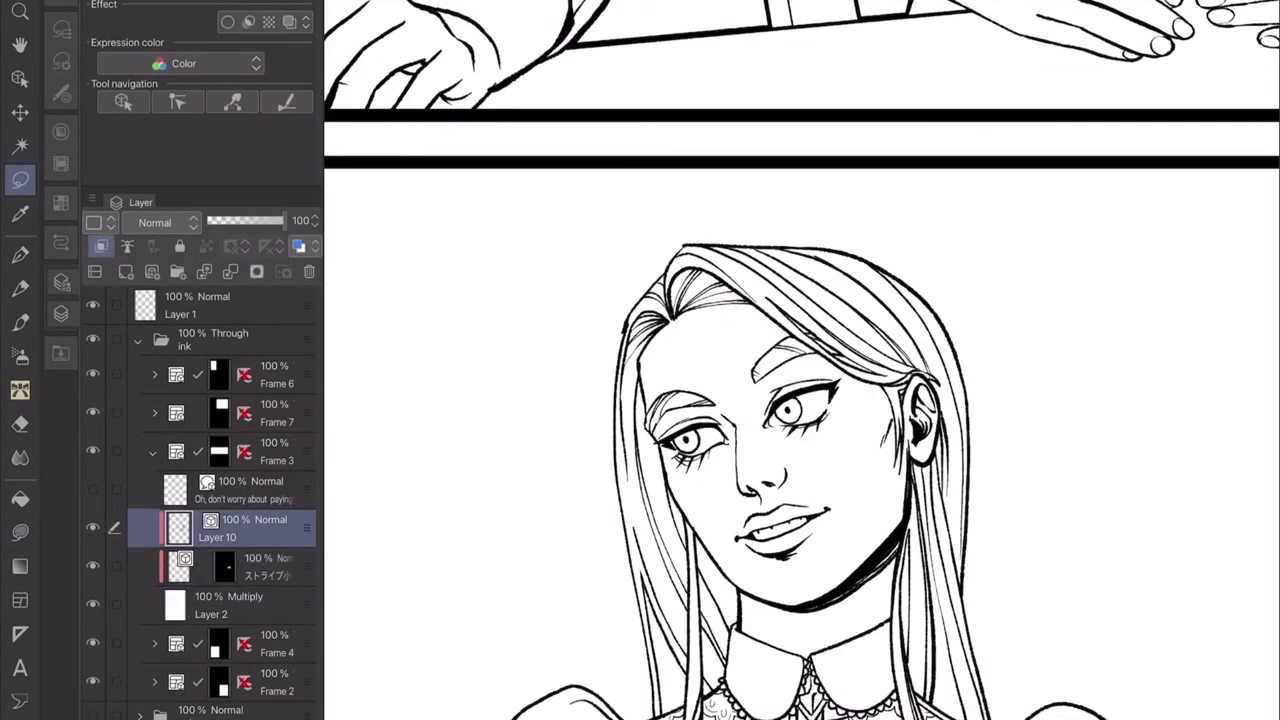
scroll(911, 385, up, 2)
drag(800, 380, 830, 422)
key(ctrl+t)
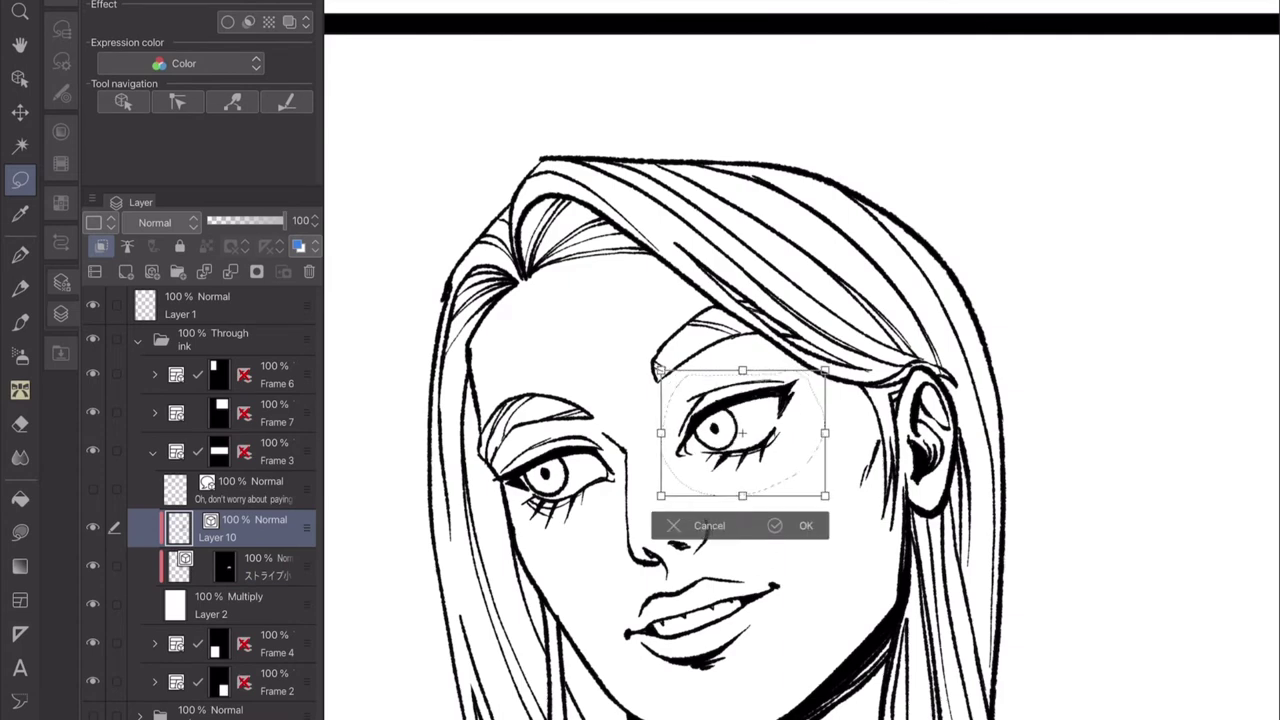
key(Return)
key(h)
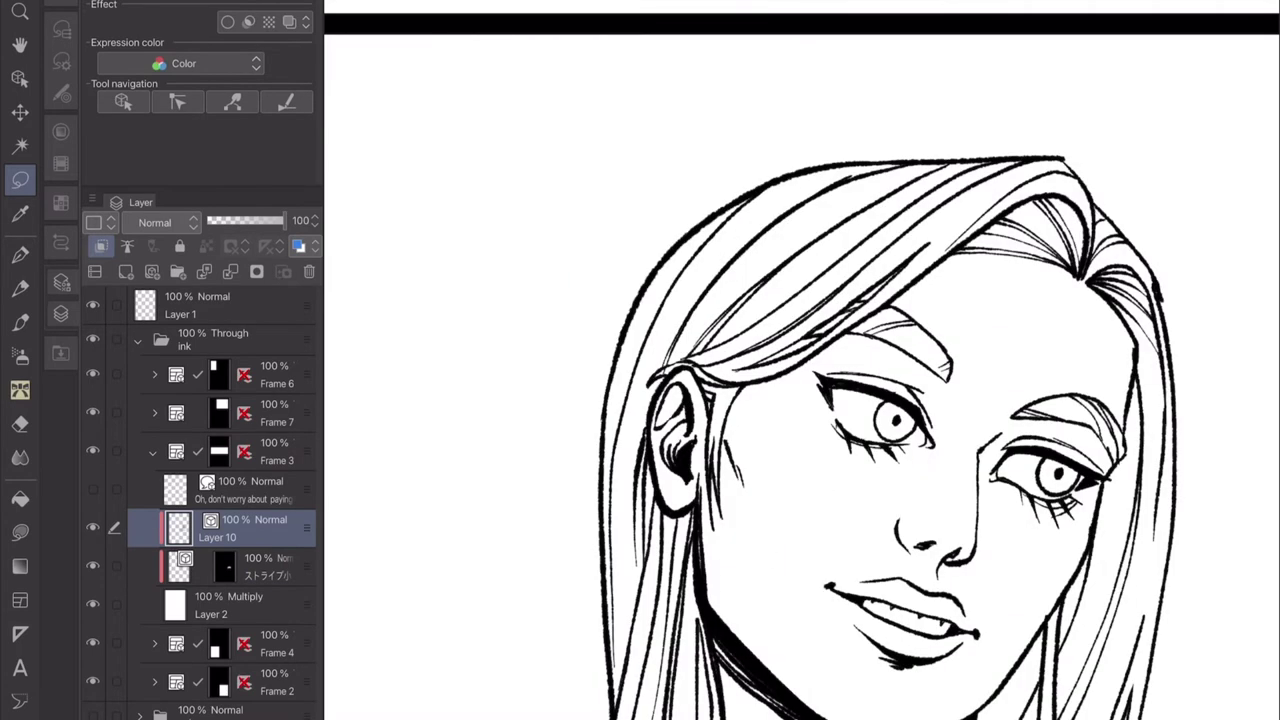
key(k)
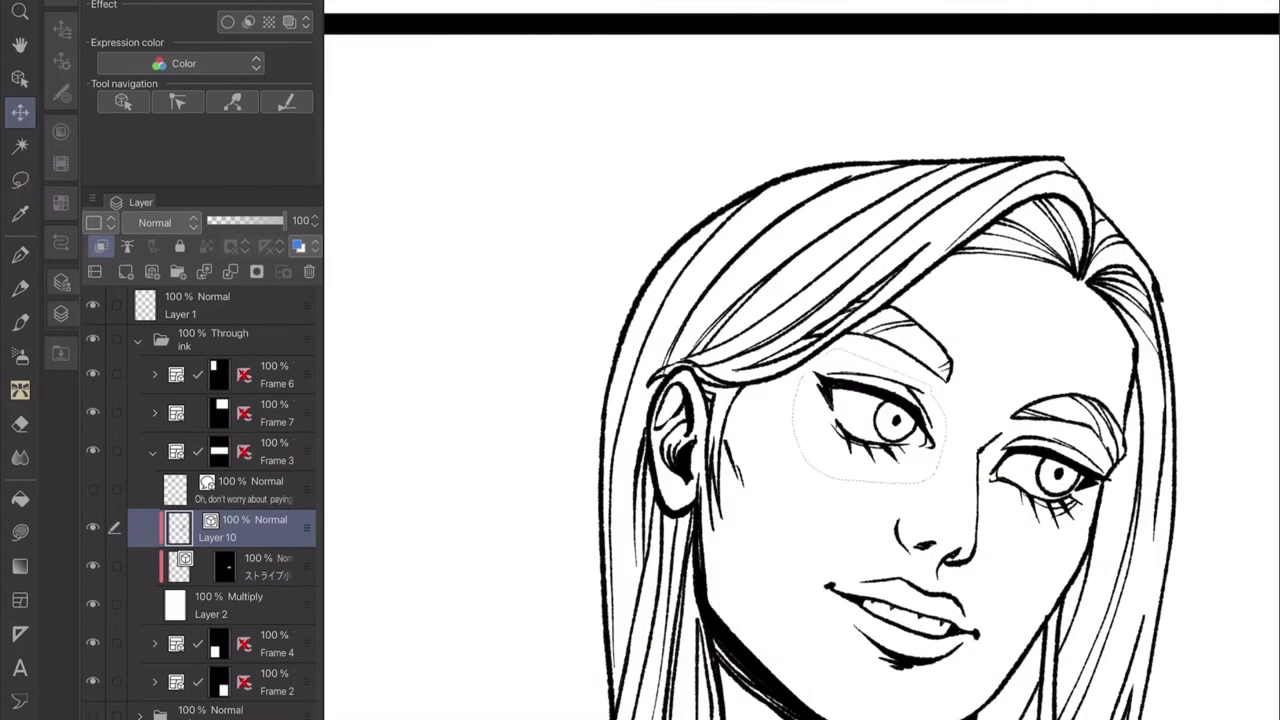
key(h)
scroll(736, 360, down, 5)
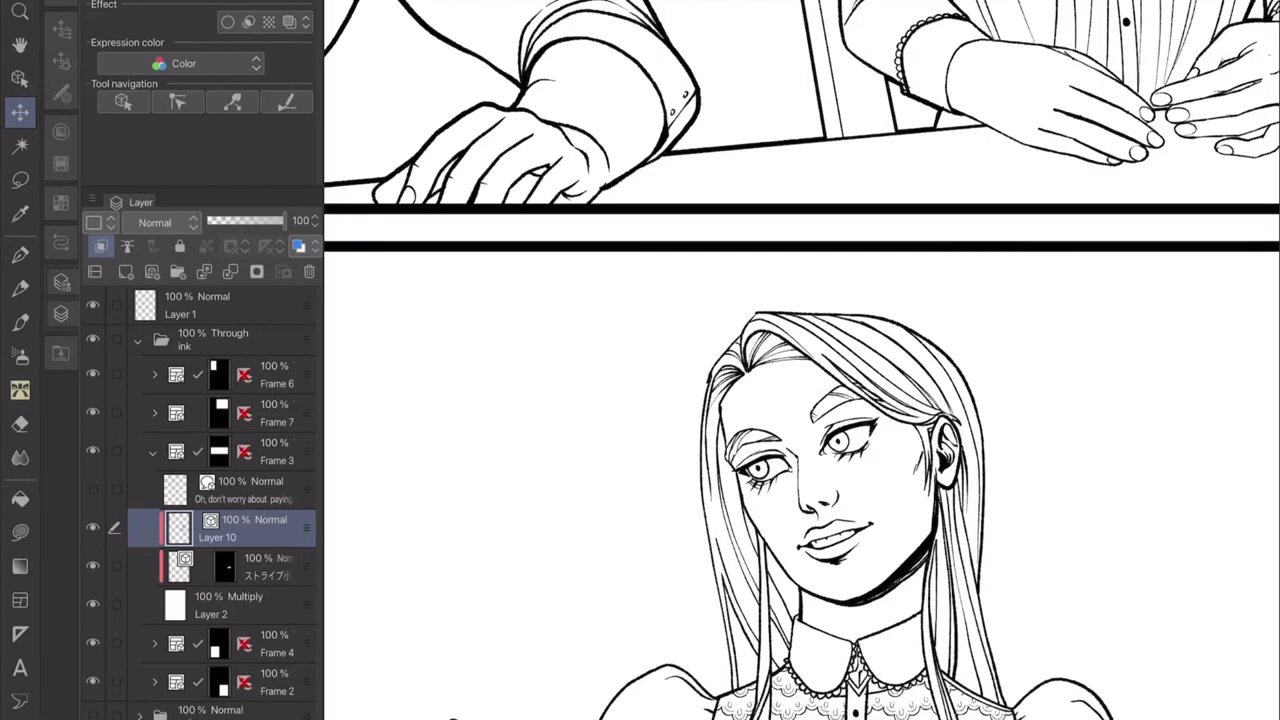
Show the blue sketch again and ready the inking pen for the man in the middle panel.
scroll(736, 360, down, 2)
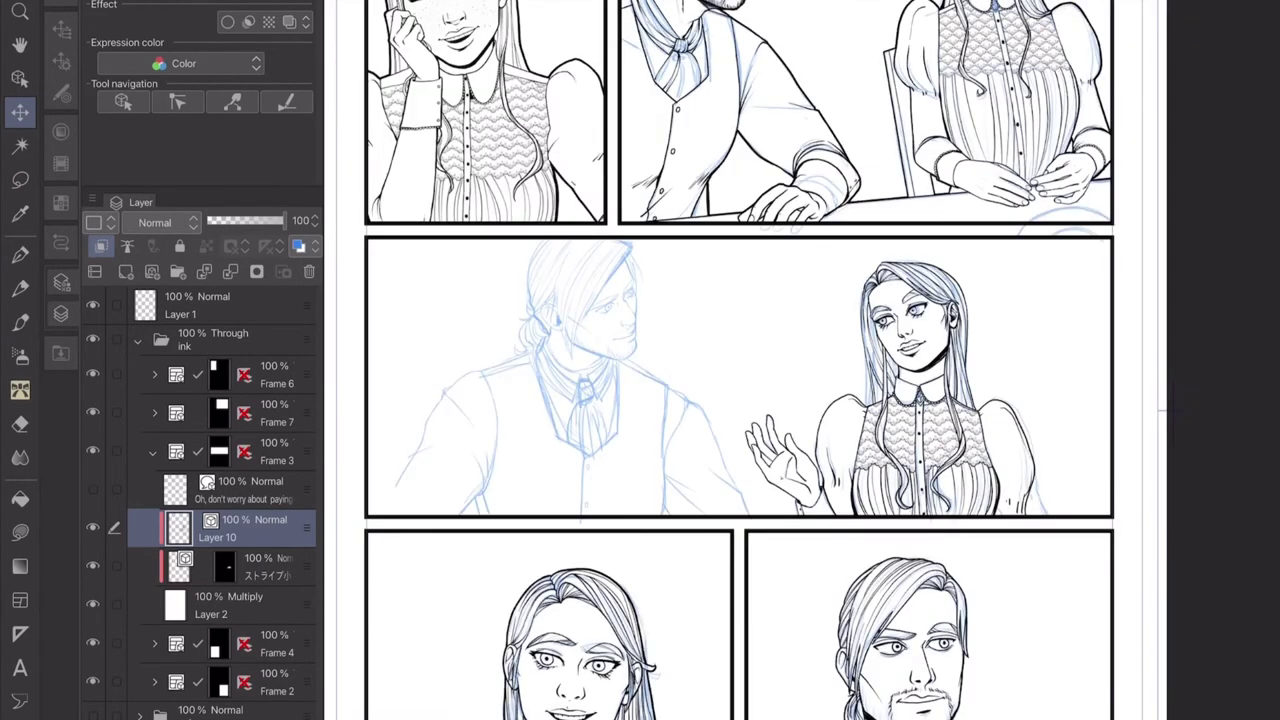
scroll(594, 268, up, 5)
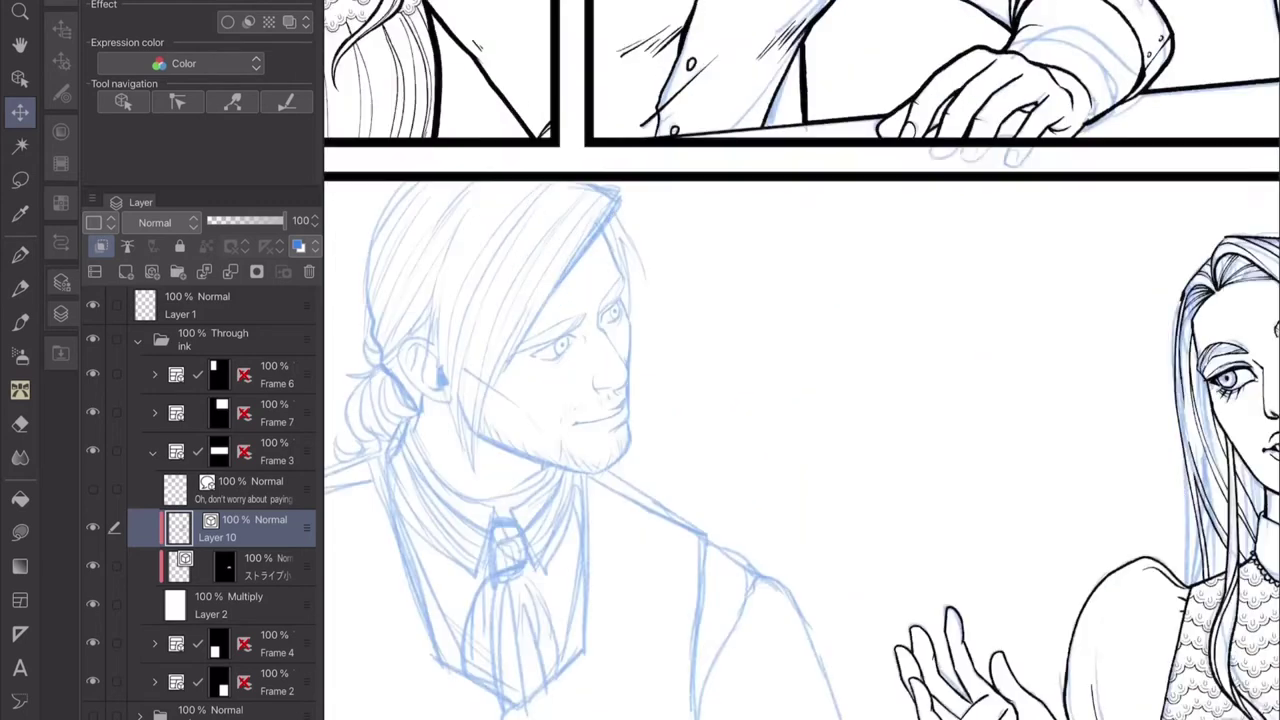
key(p)
key(e)
key(p)
scroll(800, 360, down, 5)
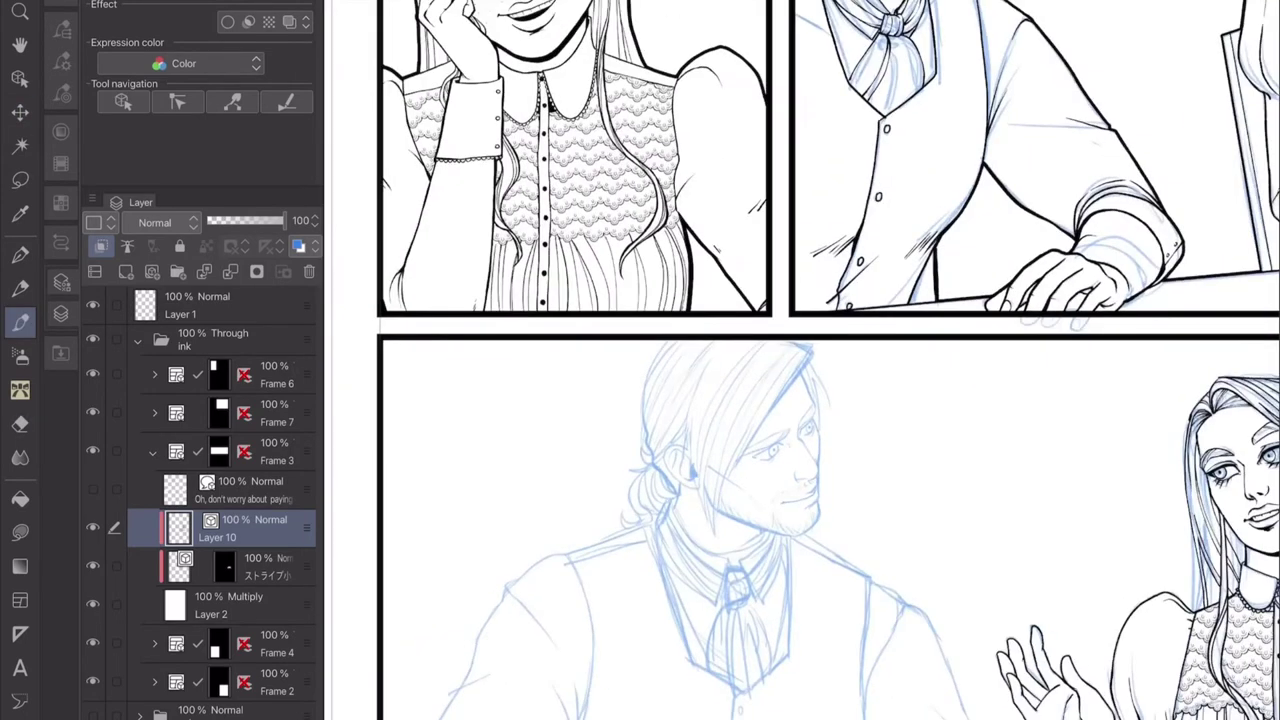
Ink the man's forehead line, far eyebrow, nose with nostril, and far cheek contour over the sketch.
scroll(800, 360, up, 5)
mouse_move(740, 225)
mouse_down()
mouse_move(786, 314)
mouse_move(720, 530)
mouse_up()
mouse_move(806, 384)
mouse_down()
mouse_move(722, 528)
mouse_move(752, 590)
mouse_up()
drag(800, 480, 717, 240)
mouse_move(650, 322)
mouse_down()
mouse_move(752, 508)
mouse_move(684, 552)
mouse_up()
key(ctrl+z)
key(ctrl+z)
mouse_move(690, 385)
mouse_down()
mouse_move(742, 465)
mouse_move(690, 545)
mouse_up()
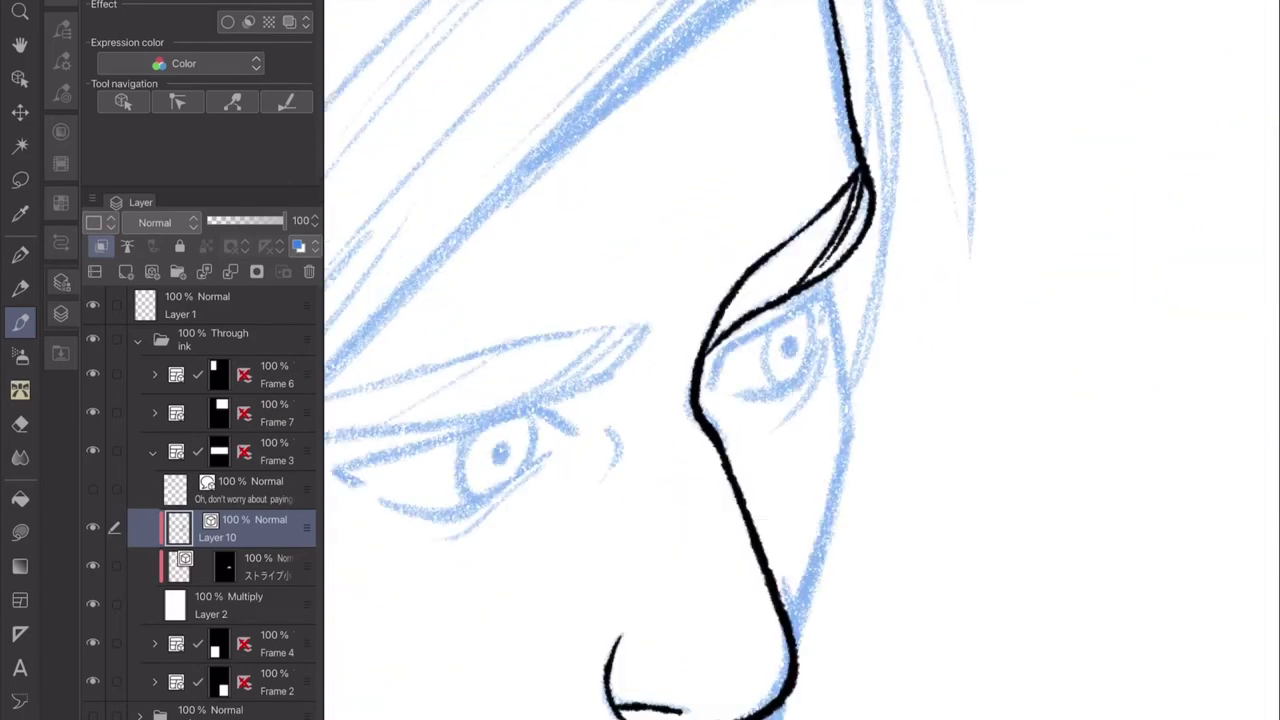
mouse_move(710, 394)
mouse_down()
mouse_move(823, 318)
mouse_move(800, 590)
mouse_up()
drag(860, 330, 838, 425)
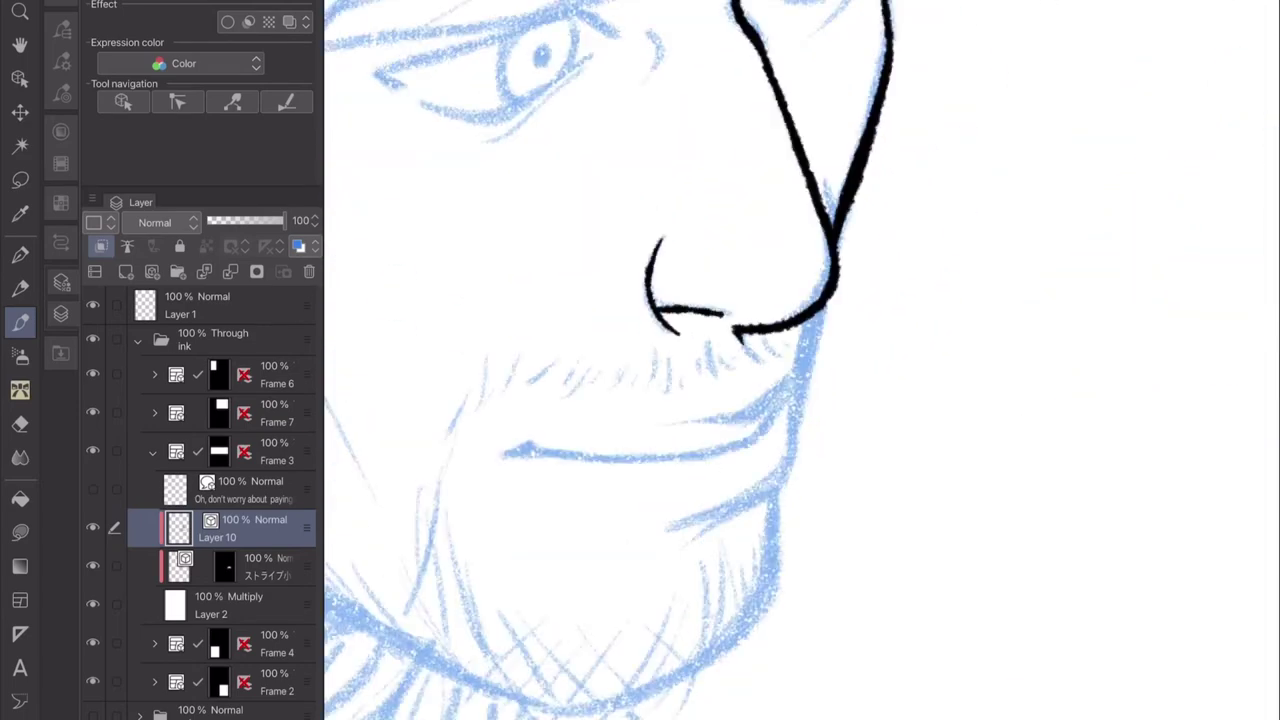
Ink the man's mouth, lower lip, chin and jawline up to the hair near his ear.
mouse_move(815, 320)
mouse_down()
mouse_move(785, 428)
mouse_move(786, 552)
mouse_up()
mouse_move(790, 368)
mouse_down()
mouse_move(782, 425)
mouse_move(650, 582)
mouse_up()
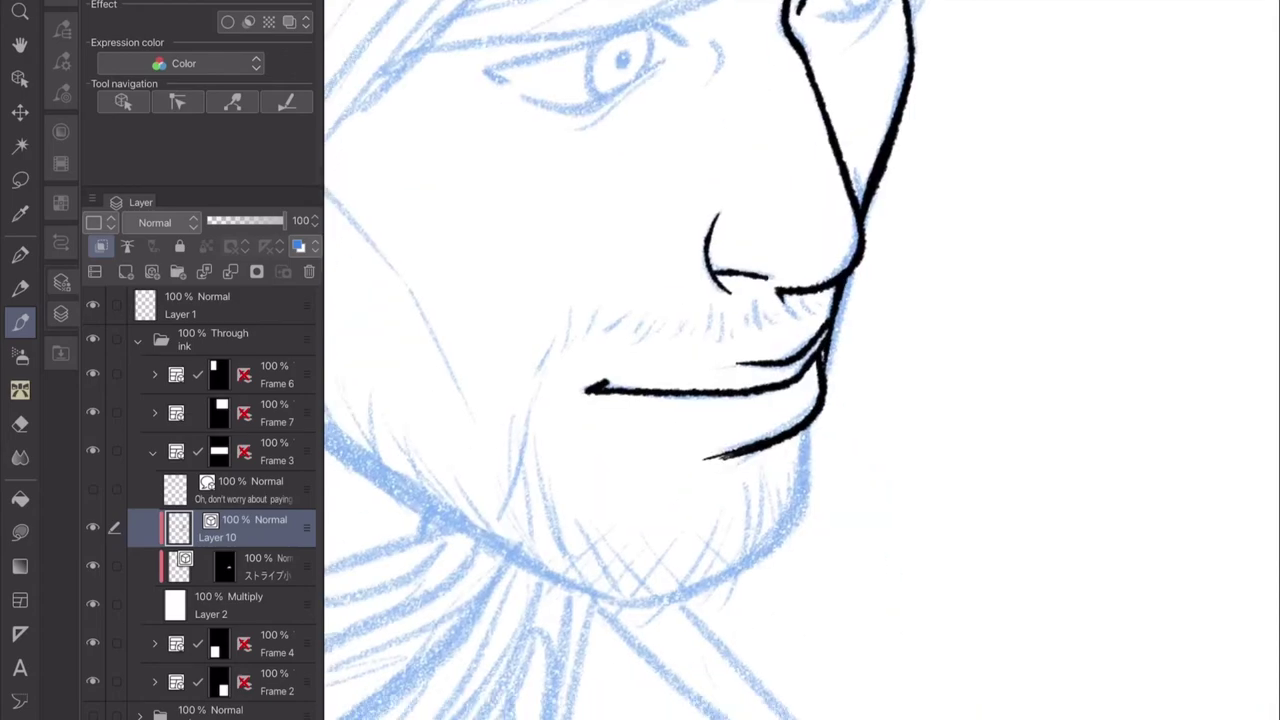
drag(845, 398, 868, 520)
drag(950, 214, 934, 324)
mouse_move(709, 177)
mouse_down()
mouse_move(729, 290)
mouse_move(820, 512)
mouse_up()
drag(772, 390, 858, 540)
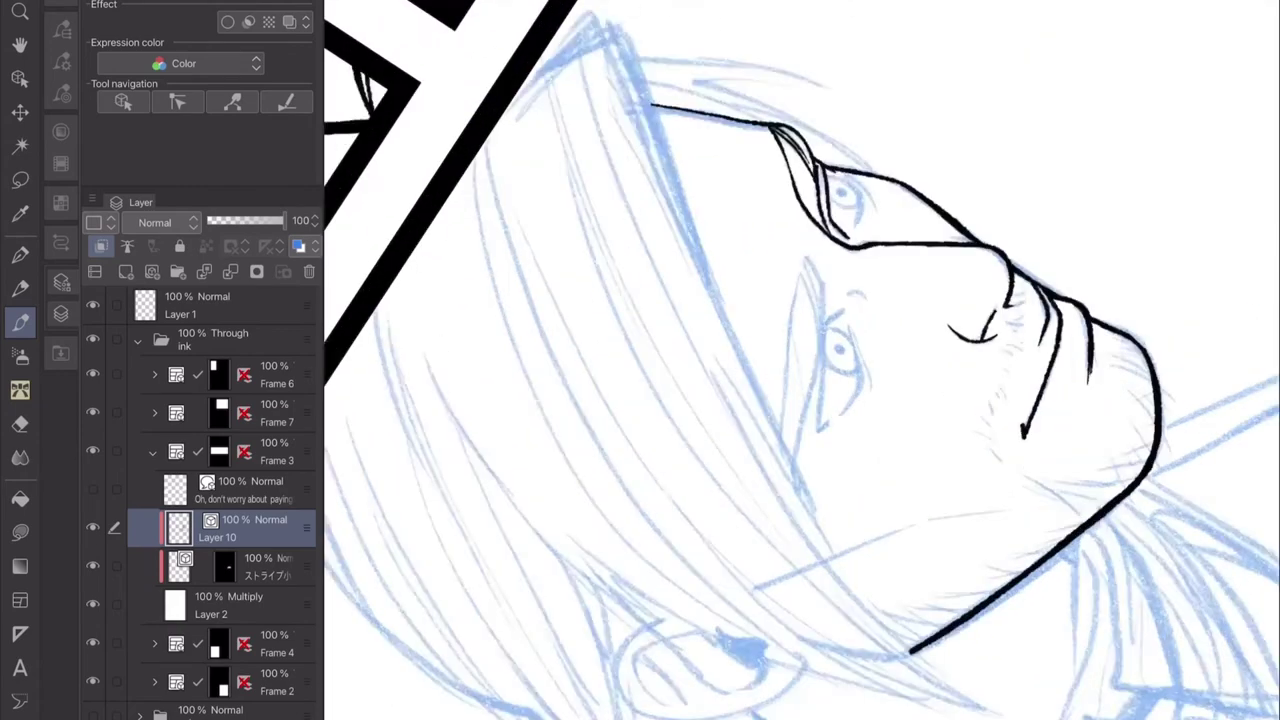
Ink the man's near eyebrow with fine hair strokes, and draw both eyes with lids, irises and pupils.
mouse_move(785, 232)
mouse_down()
mouse_move(752, 442)
mouse_move(780, 482)
mouse_move(780, 400)
mouse_up()
drag(778, 444, 806, 240)
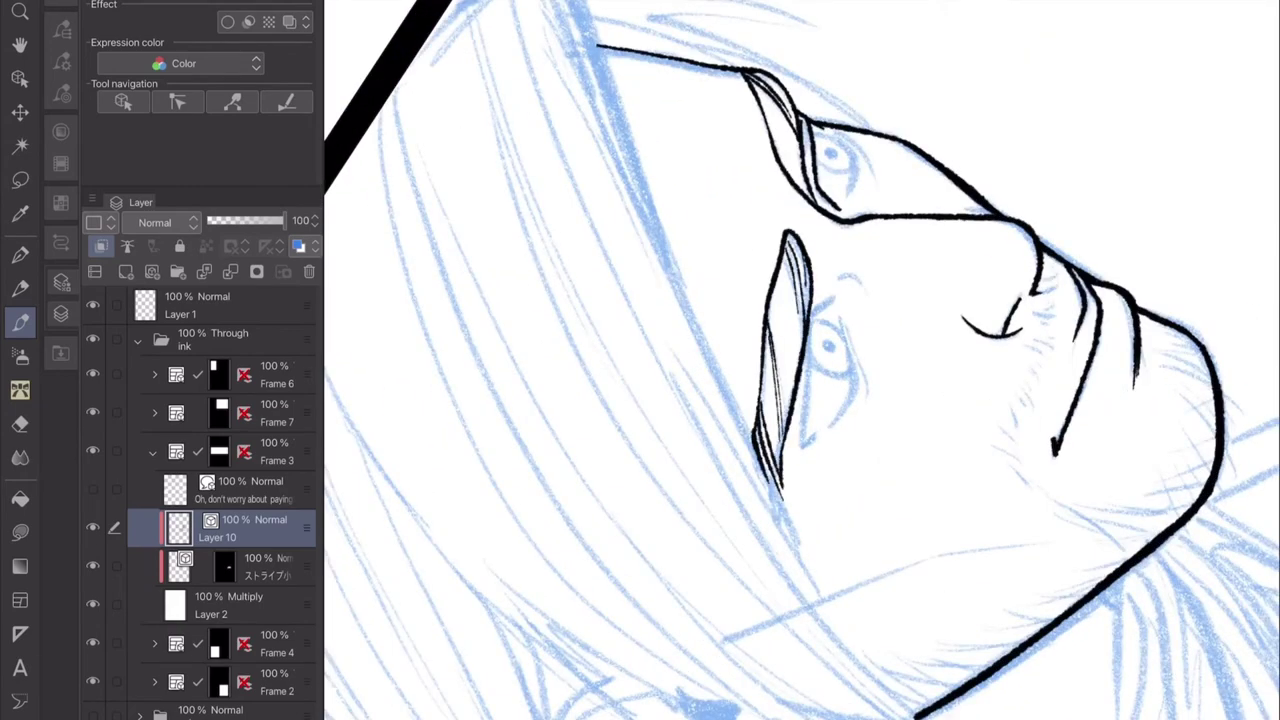
mouse_move(848, 300)
mouse_down()
mouse_move(745, 420)
mouse_move(730, 489)
mouse_move(830, 440)
mouse_move(755, 486)
mouse_up()
drag(820, 378, 775, 420)
drag(805, 218, 795, 238)
drag(832, 250, 805, 350)
drag(738, 455, 764, 472)
drag(778, 268, 830, 310)
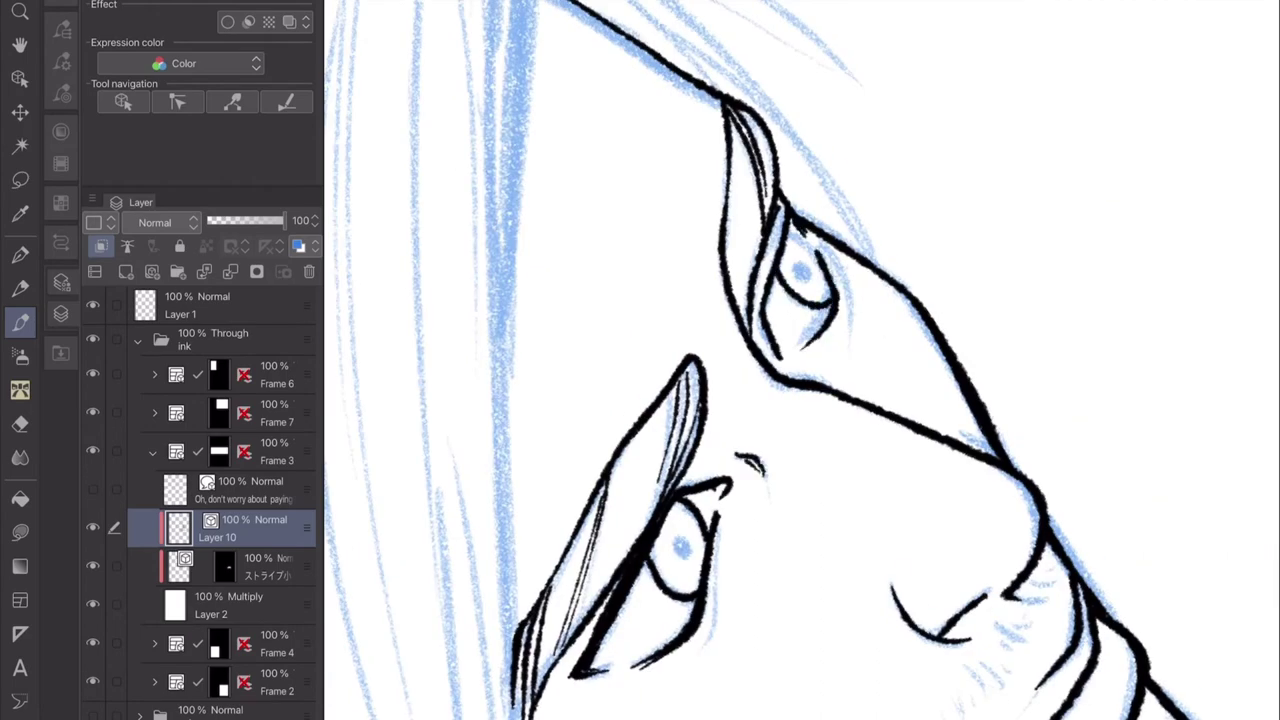
drag(850, 244, 834, 320)
mouse_move(690, 534)
mouse_down()
mouse_move(675, 555)
mouse_move(712, 590)
mouse_up()
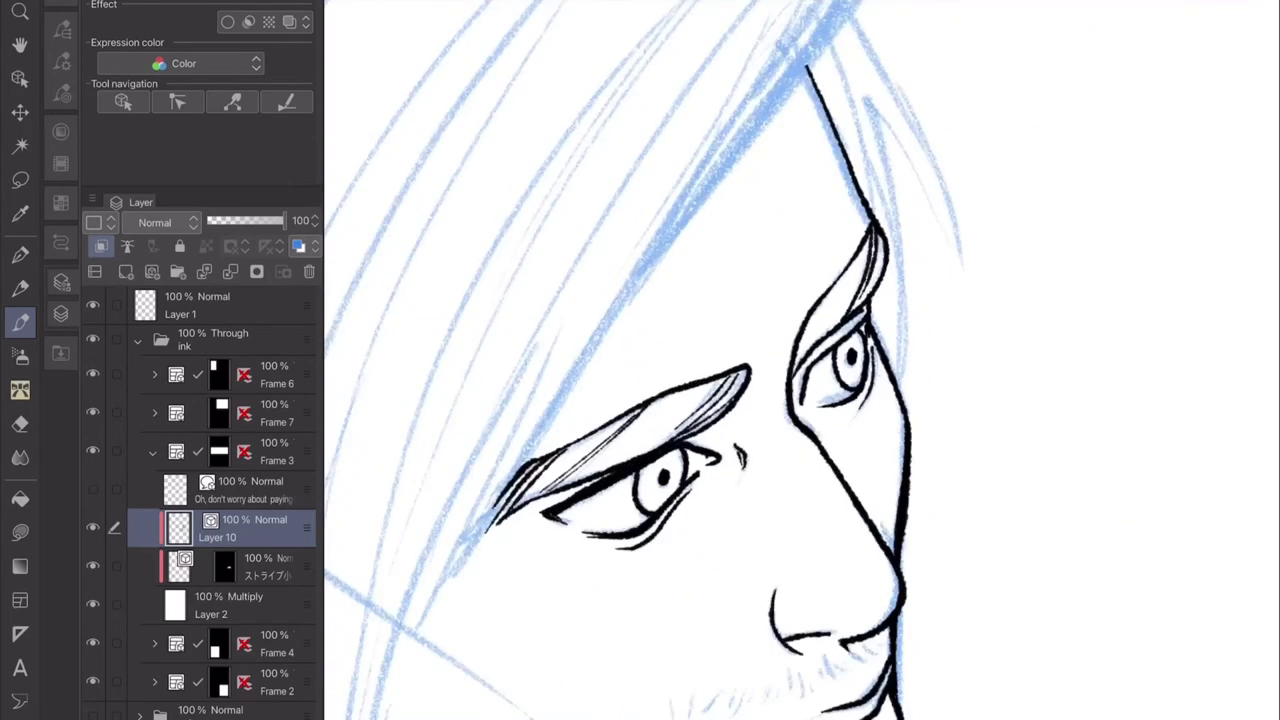
Ink the man's moustache with short hair strokes under the nose and down beside the mouth to the jaw.
scroll(800, 360, down, 5)
scroll(800, 360, up, 3)
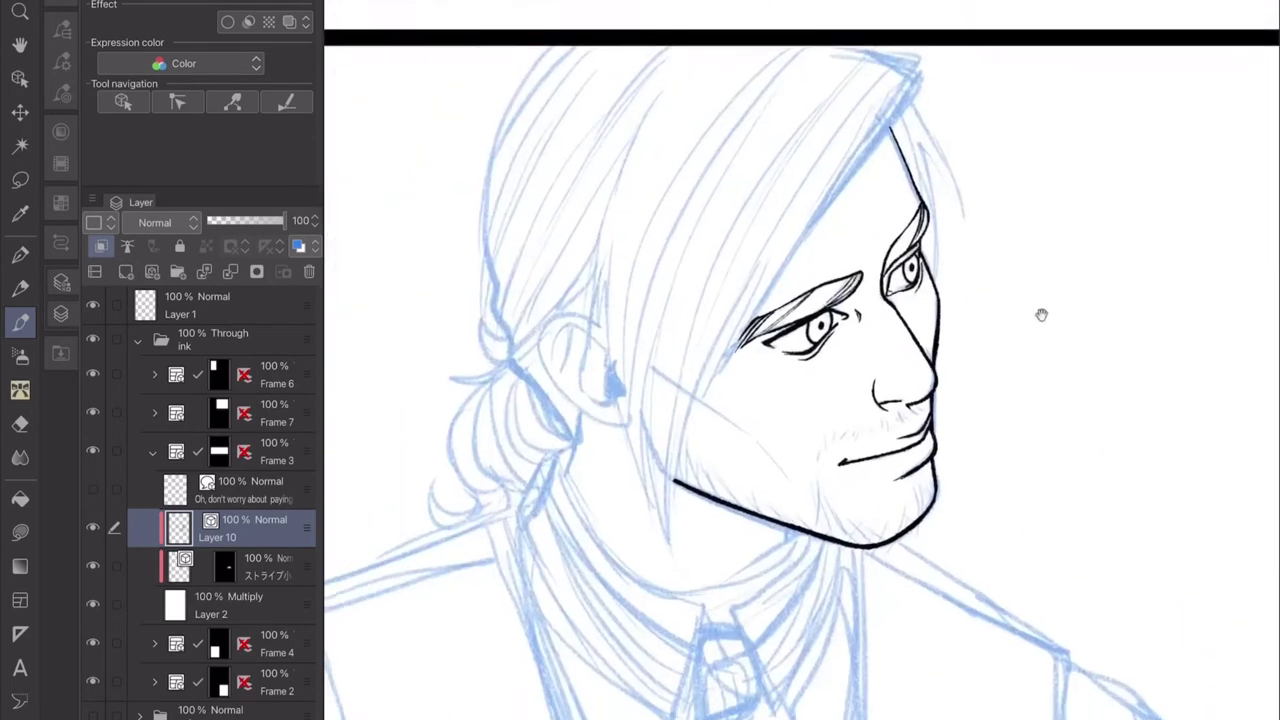
key(e)
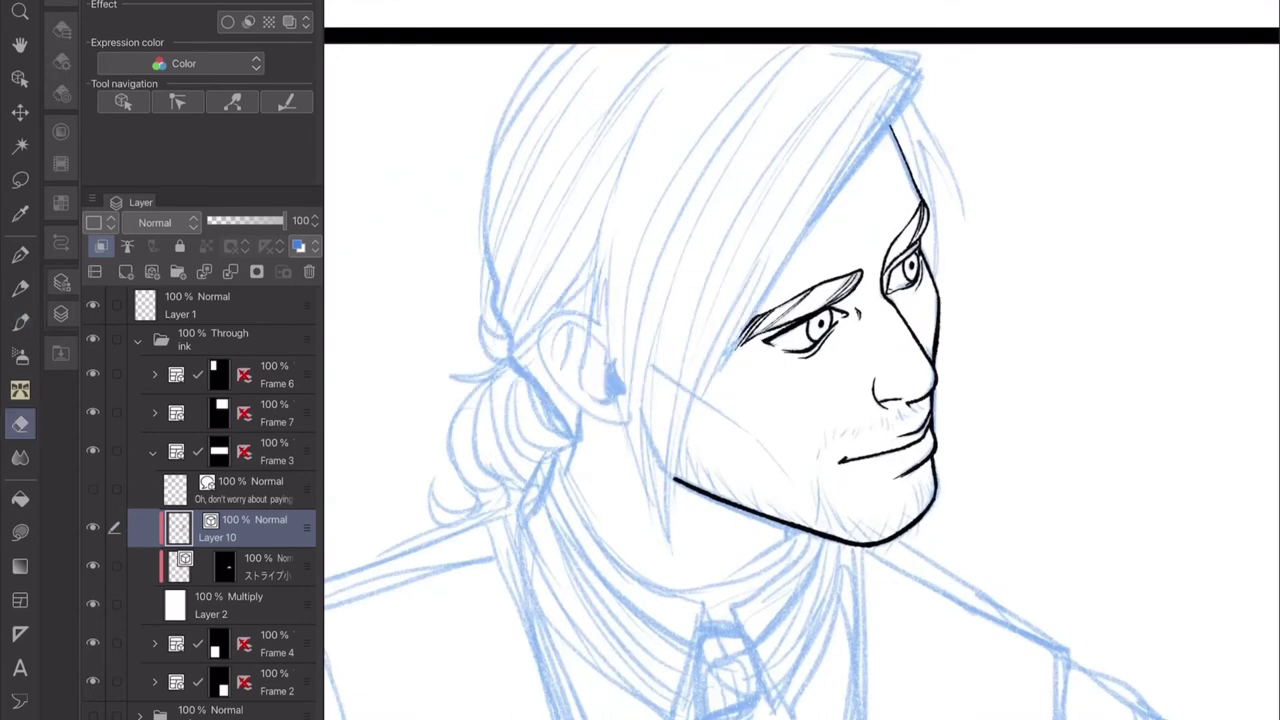
scroll(800, 360, up, 3)
key(p)
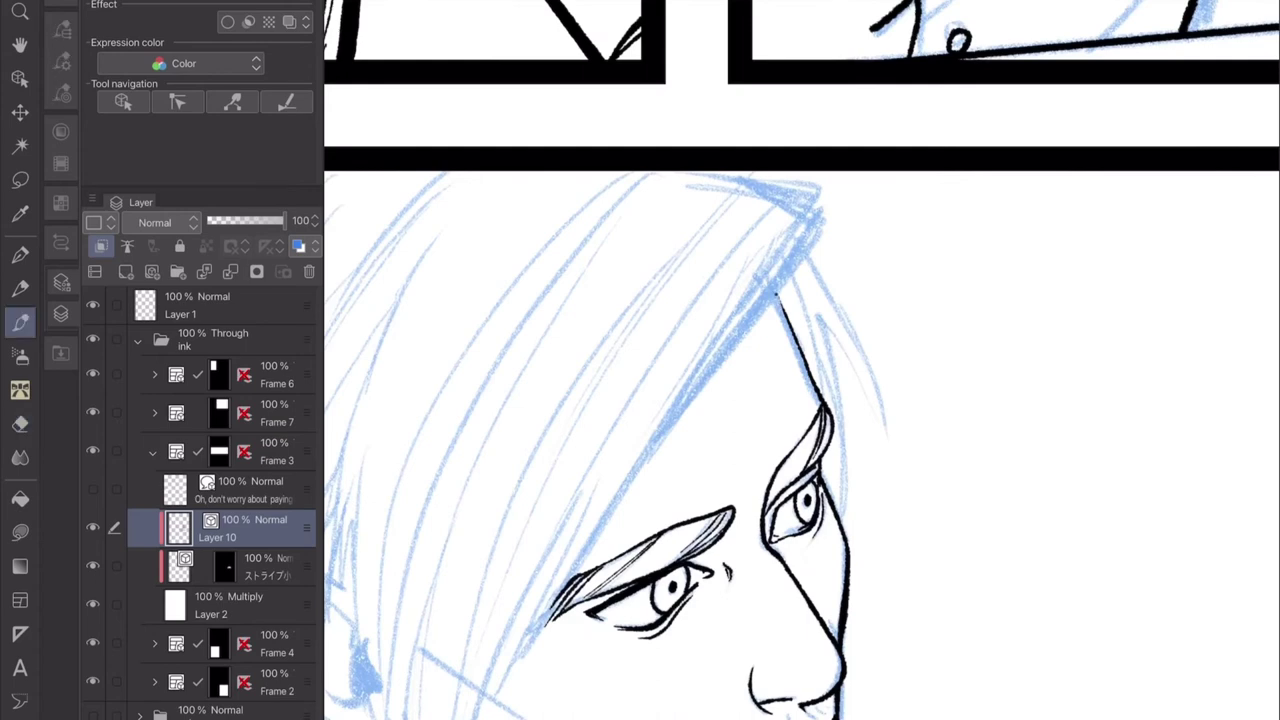
scroll(800, 360, down, 5)
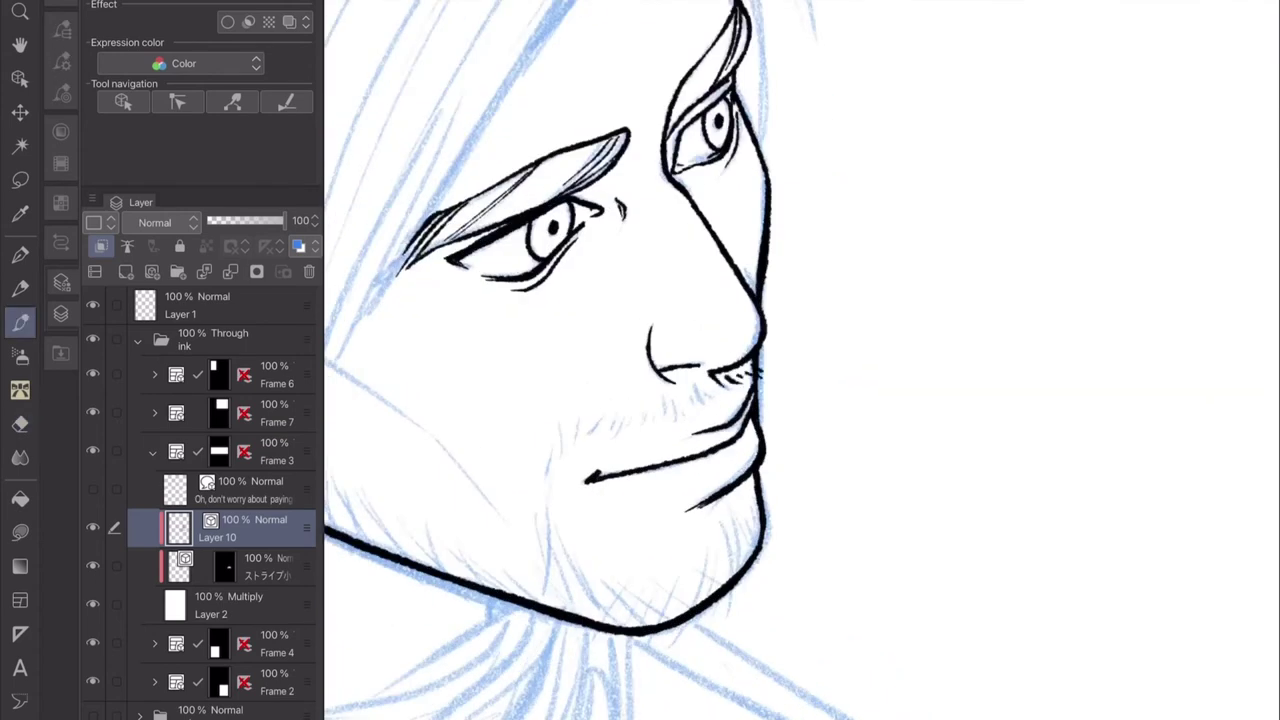
drag(542, 478, 566, 612)
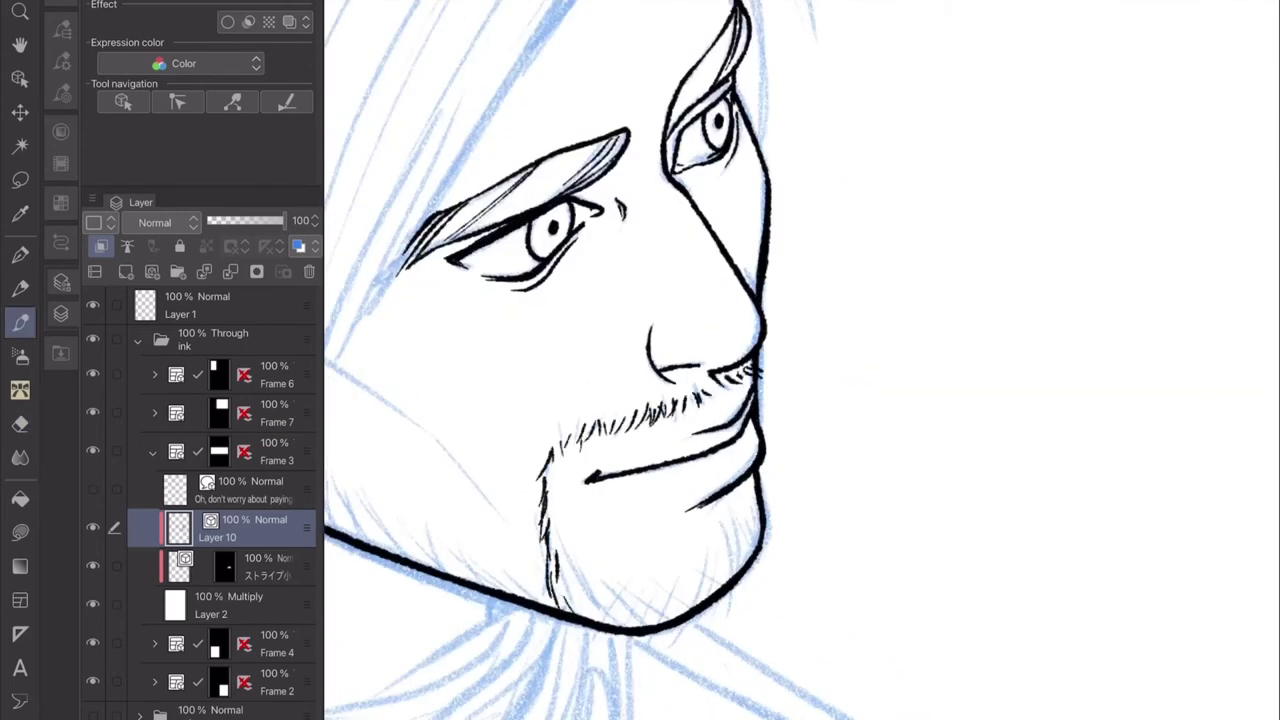
Fill the man's goatee with dense hair strokes along the chin and up toward the lower lip.
drag(752, 508, 740, 590)
mouse_move(575, 556)
mouse_down()
mouse_move(695, 612)
mouse_move(660, 622)
mouse_up()
mouse_move(702, 570)
mouse_down()
mouse_move(635, 625)
mouse_move(565, 540)
mouse_up()
mouse_move(728, 525)
mouse_down()
mouse_move(625, 612)
mouse_move(545, 455)
mouse_up()
scroll(1010, 330, down, 3)
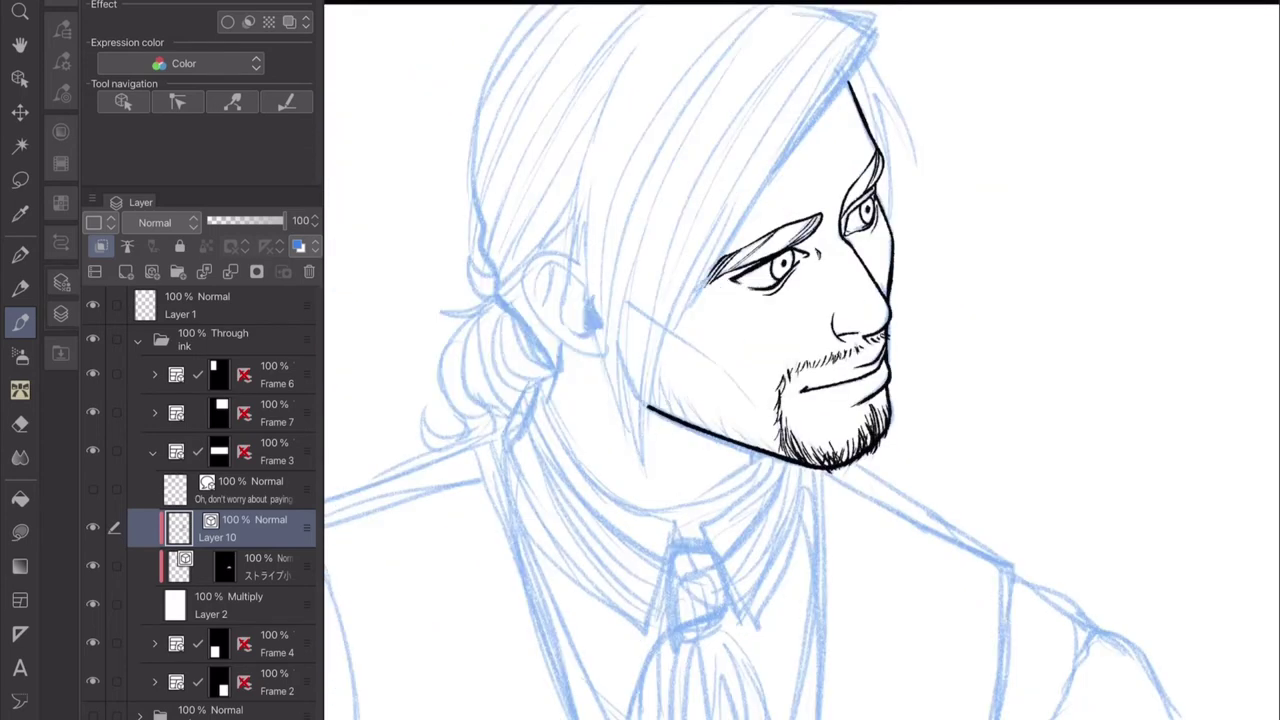
Ink the outline of the man's side-swept fringe and the pointed locks hanging beside his cheek and ear.
drag(800, 300, 790, 395)
drag(900, 450, 860, 520)
drag(794, 270, 578, 482)
drag(648, 376, 514, 608)
mouse_move(534, 176)
mouse_down()
mouse_move(478, 304)
mouse_move(500, 440)
mouse_up()
drag(512, 385, 582, 555)
drag(578, 422, 600, 595)
drag(580, 425, 640, 640)
Enable the Vector eraser option for the eraser, and ink the loose locks on the far side of the man's forehead.
key(e)
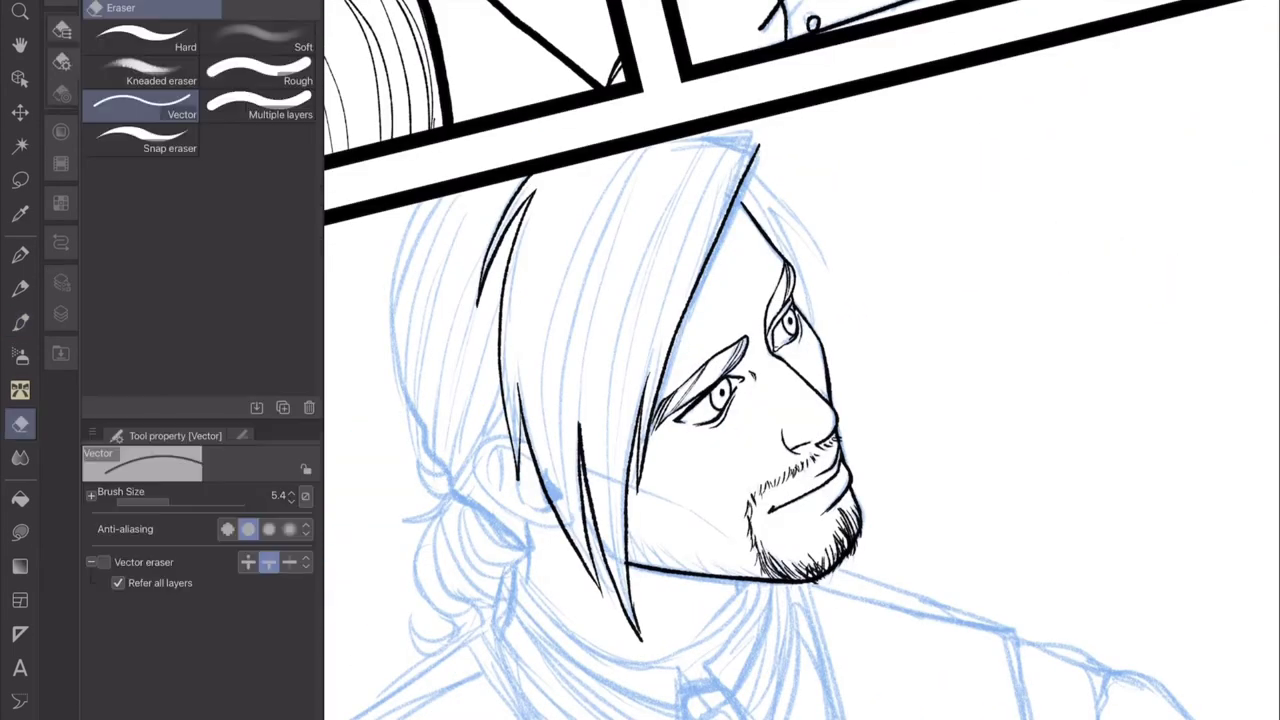
click(103, 562)
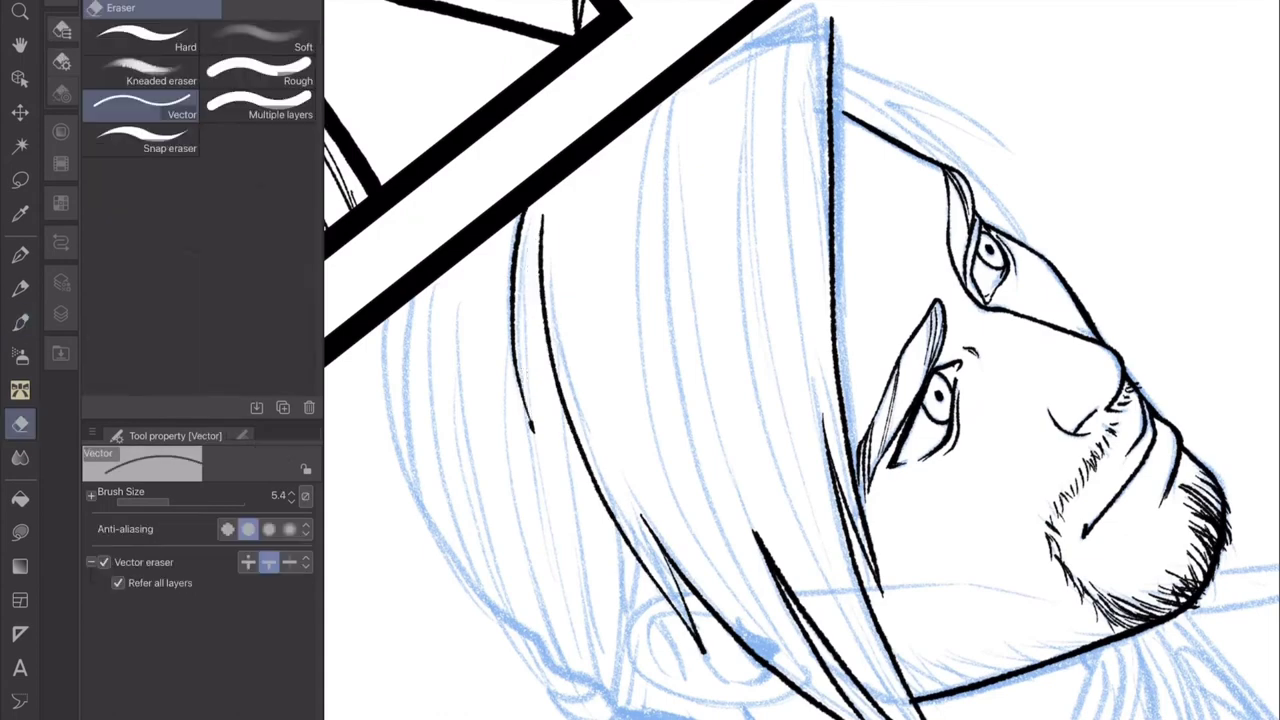
key(p)
mouse_move(536, 210)
mouse_down()
mouse_move(510, 432)
mouse_move(530, 334)
mouse_up()
mouse_move(750, 144)
mouse_down()
mouse_move(708, 254)
mouse_move(790, 450)
mouse_up()
drag(734, 320, 792, 456)
mouse_move(708, 106)
mouse_down()
mouse_move(726, 162)
mouse_move(702, 170)
mouse_up()
key(Tab)
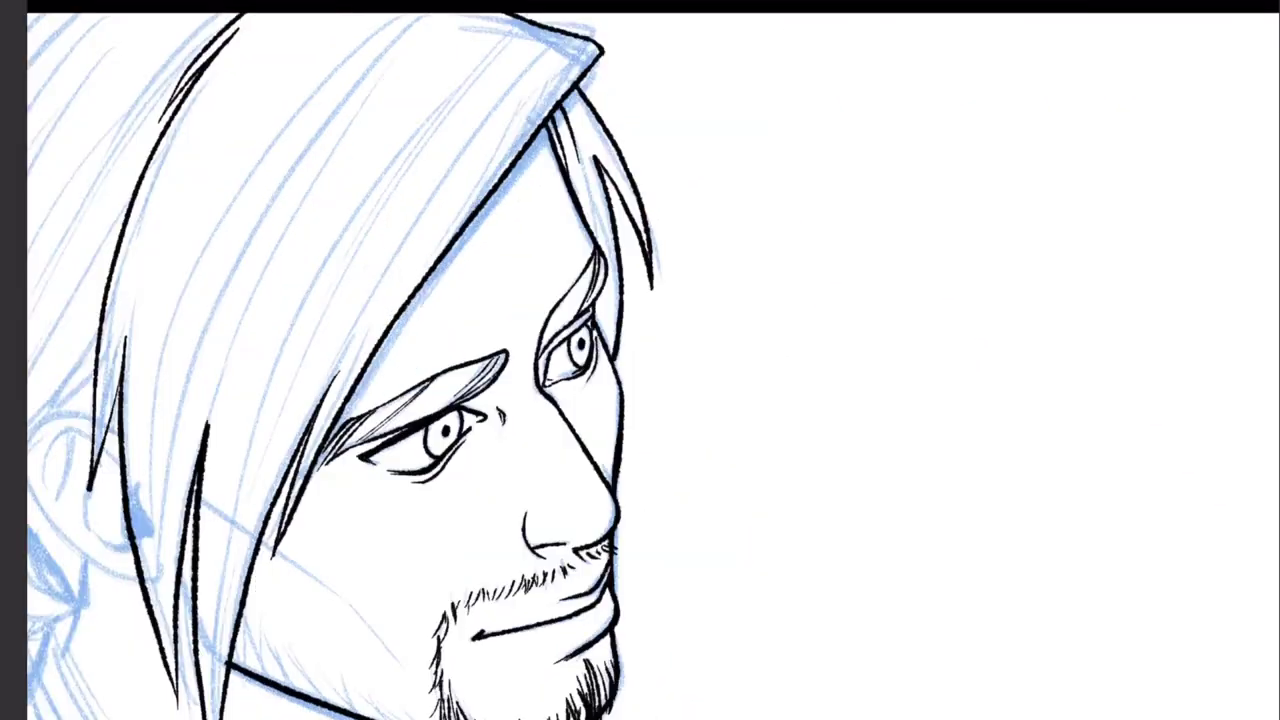
key(Tab)
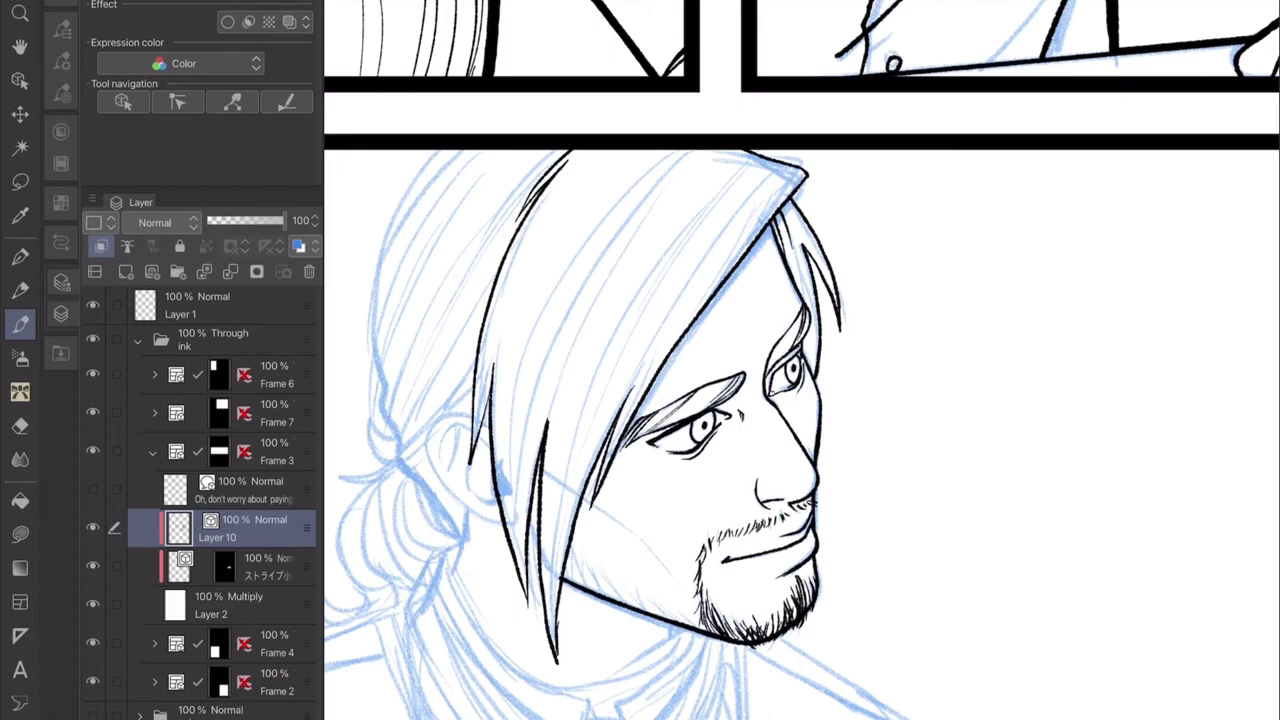
Ink the man's ear behind the front locks, with its outer rim and inner folds.
scroll(800, 360, down, 3)
scroll(800, 360, up, 3)
scroll(800, 360, up, 8)
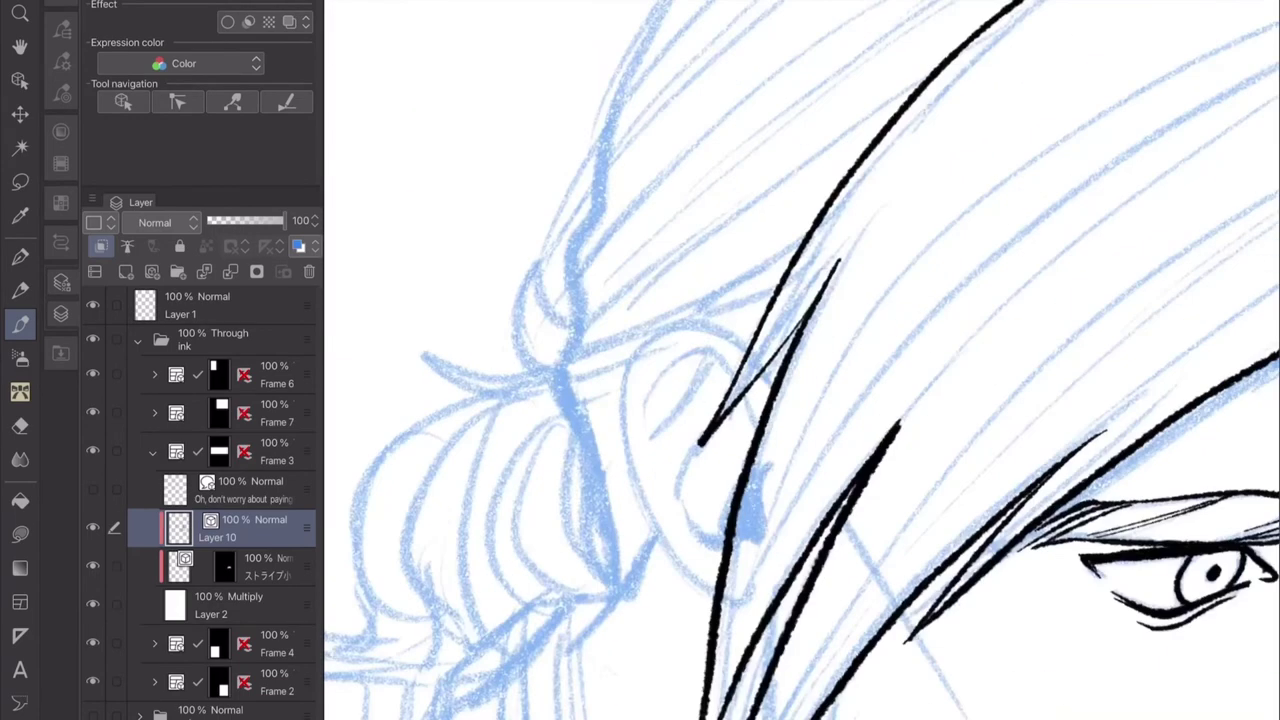
drag(766, 366, 772, 390)
mouse_move(750, 362)
mouse_down()
mouse_move(638, 357)
mouse_move(619, 378)
mouse_move(621, 415)
mouse_move(714, 600)
mouse_up()
key(ctrl+z)
drag(748, 394, 758, 436)
drag(645, 418, 740, 373)
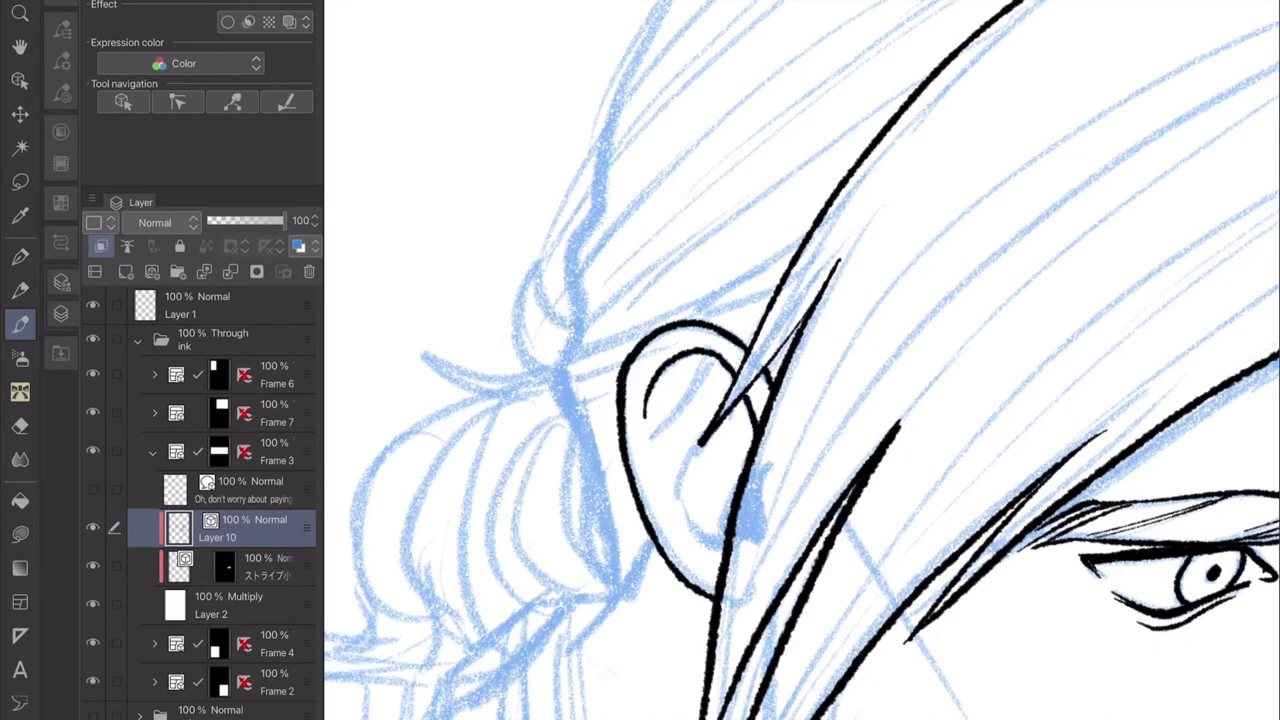
key(ctrl+z)
drag(644, 440, 735, 372)
drag(657, 463, 745, 388)
drag(694, 468, 714, 552)
scroll(800, 360, down, 3)
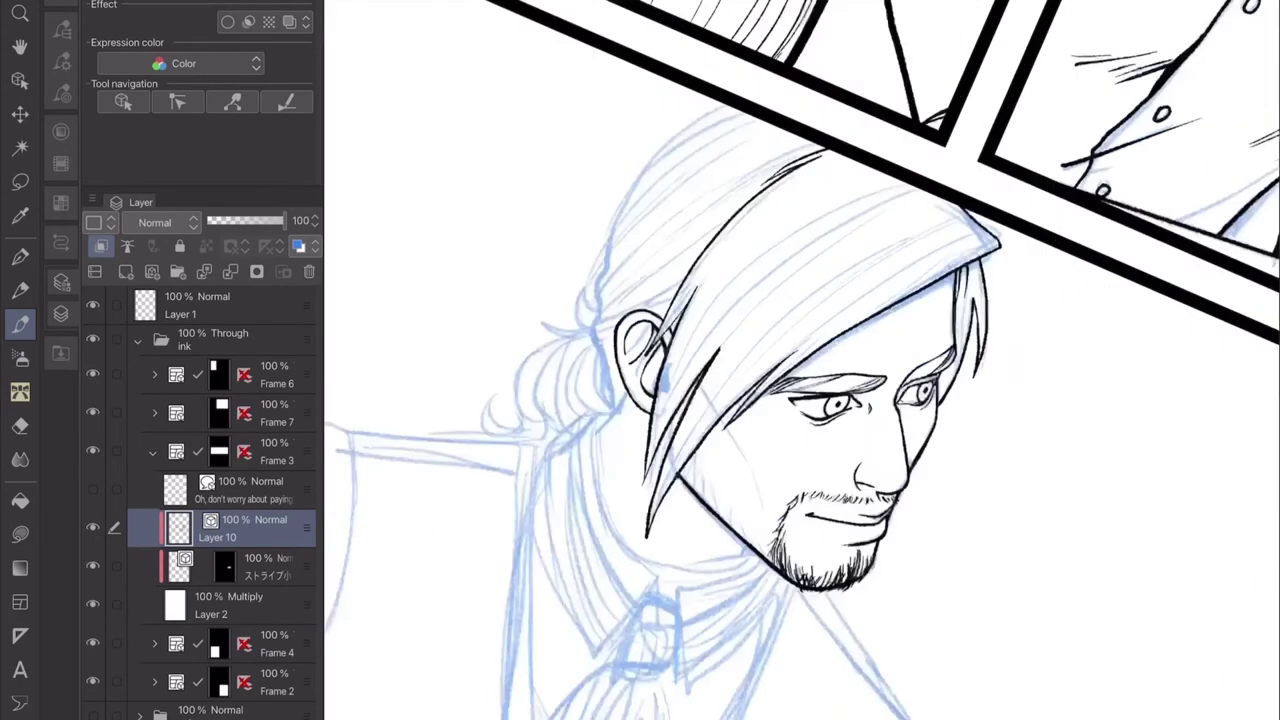
scroll(800, 360, up, 6)
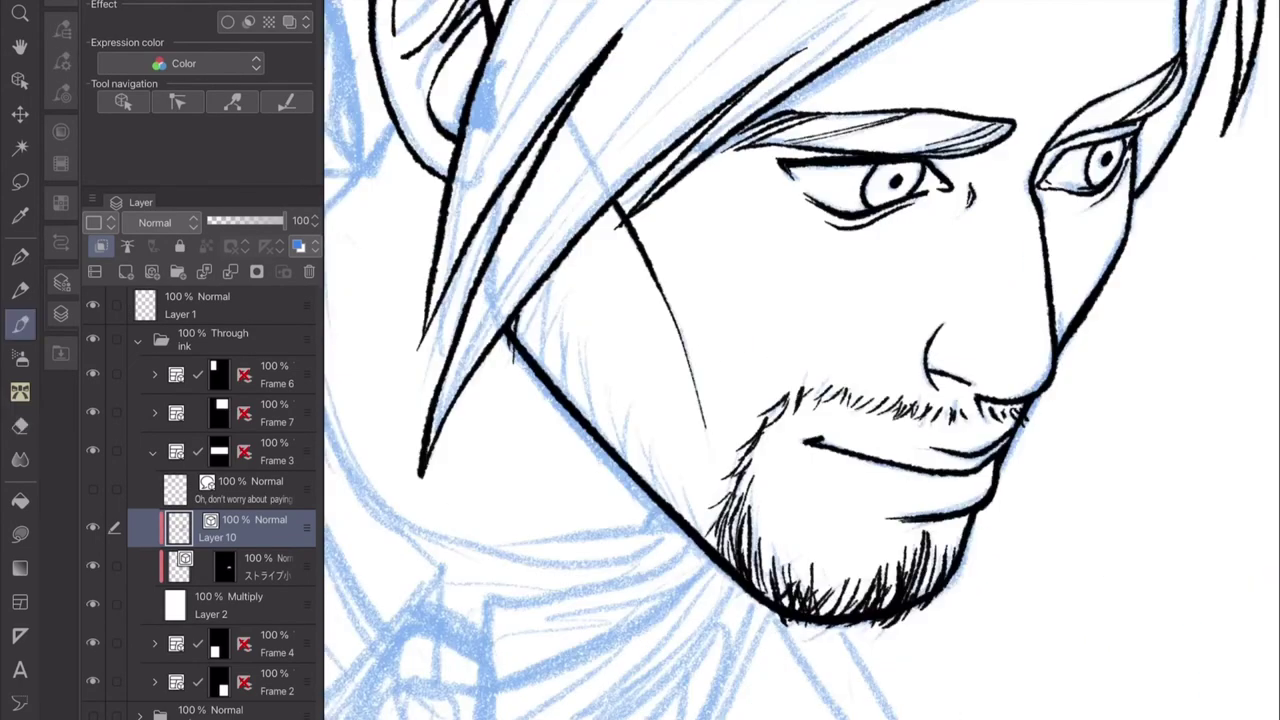
drag(540, 345, 536, 285)
mouse_move(552, 385)
mouse_down()
mouse_move(545, 300)
mouse_move(562, 335)
mouse_up()
drag(584, 420, 576, 365)
drag(596, 430, 588, 360)
drag(622, 462, 612, 410)
mouse_move(588, 440)
mouse_down()
mouse_move(578, 390)
mouse_move(604, 404)
mouse_up()
drag(672, 506, 648, 456)
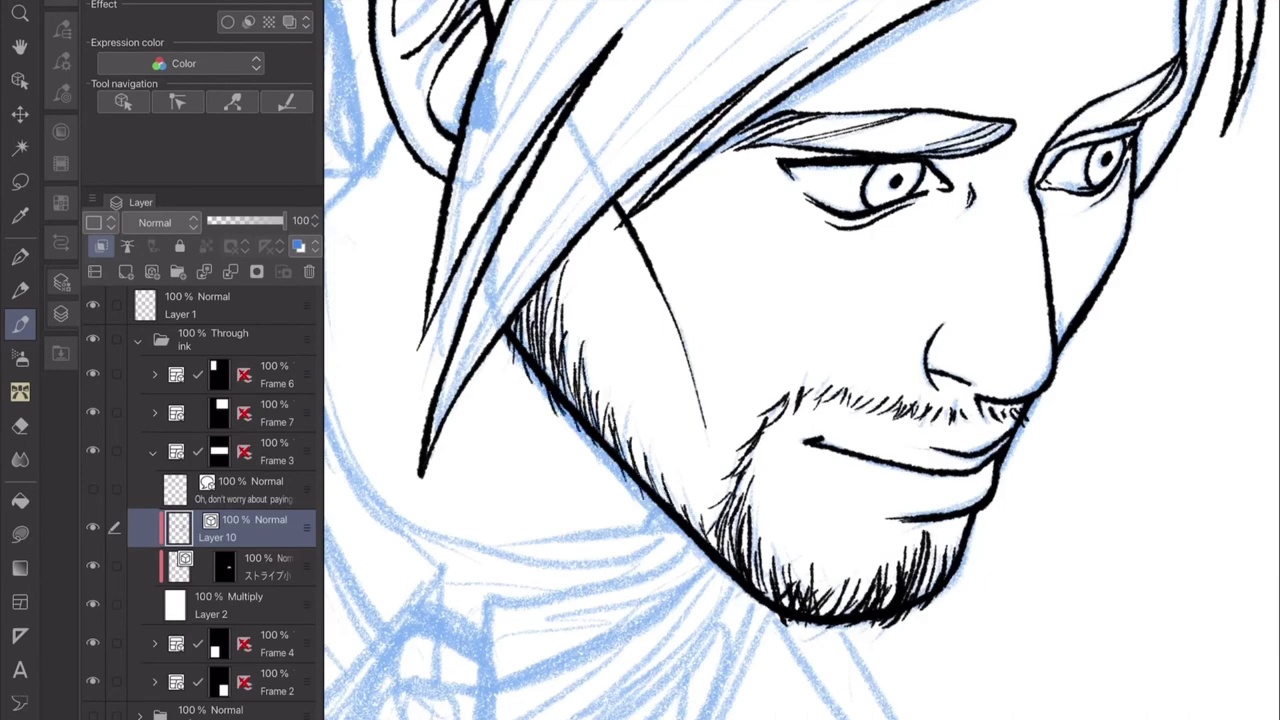
drag(720, 546, 696, 496)
drag(682, 512, 602, 392)
drag(622, 458, 618, 422)
scroll(800, 360, down, 4)
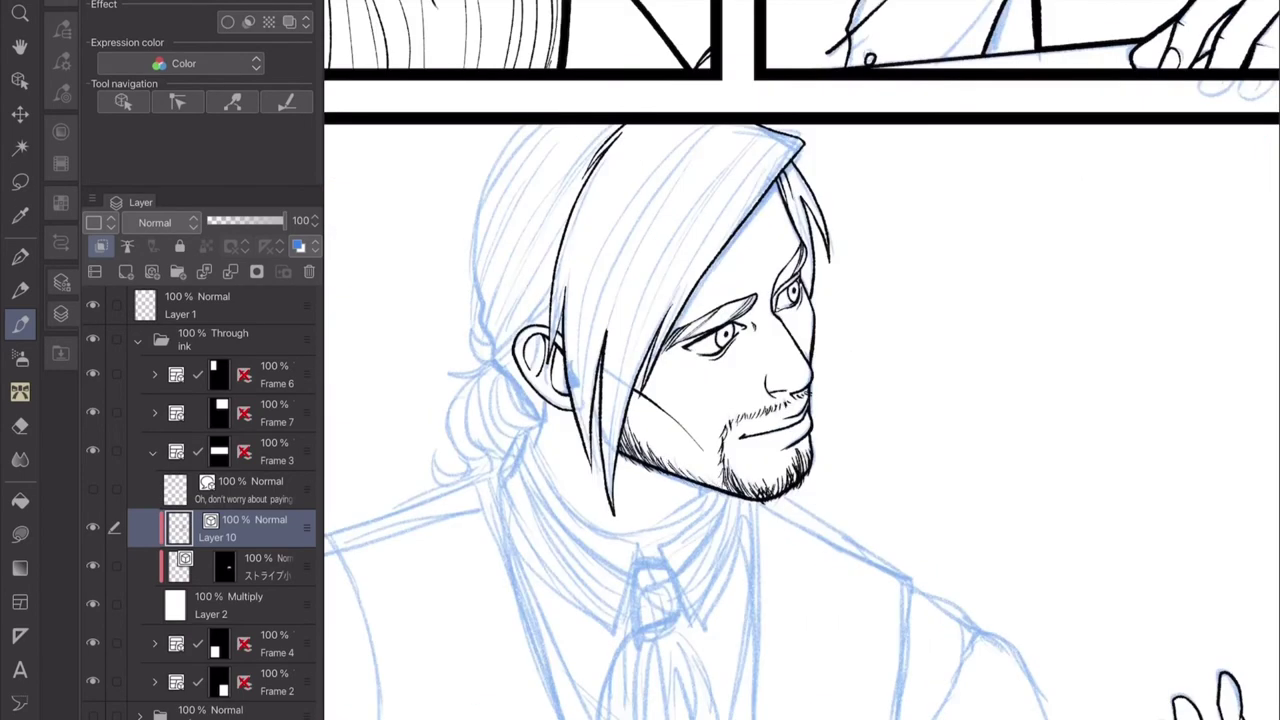
key(ctrl+z)
key(ctrl+z)
scroll(644, 360, up, 5)
key(e)
drag(448, 492, 440, 522)
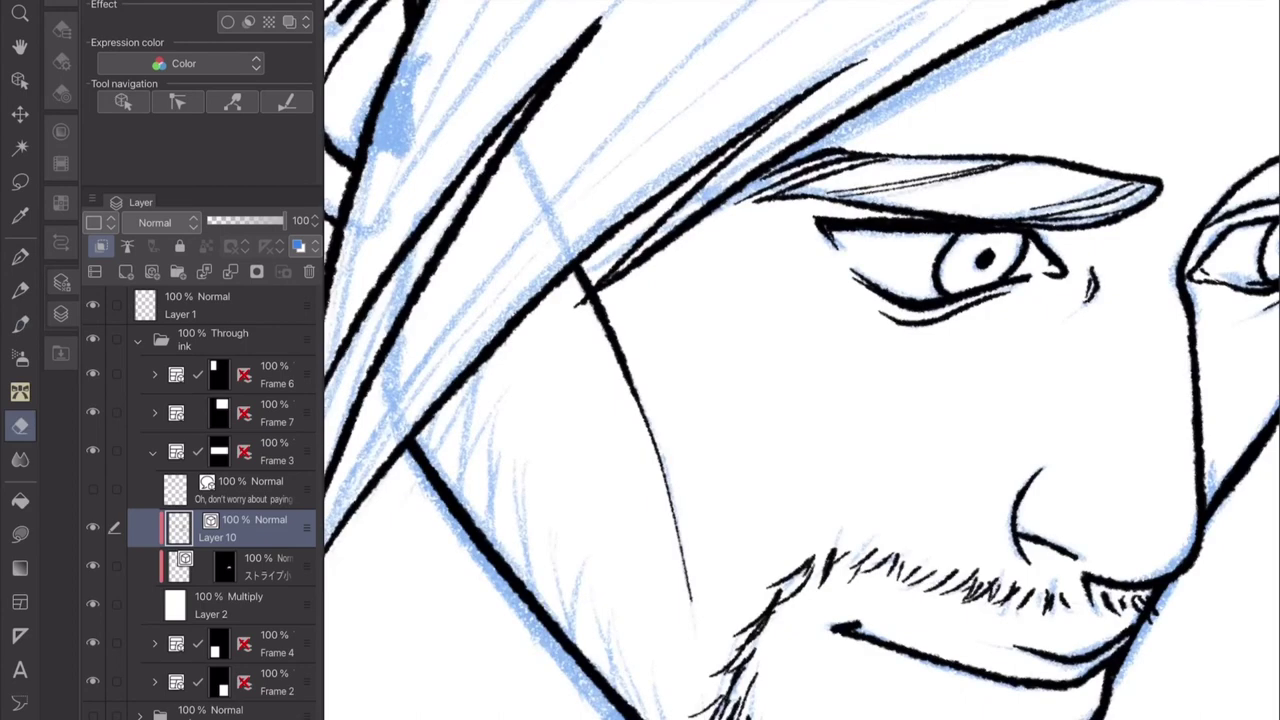
Ink the beard stubble along the man's jaw with fine hair strokes from the front locks toward the goatee.
key(p)
drag(470, 370, 452, 490)
drag(442, 390, 450, 478)
drag(490, 340, 482, 492)
drag(506, 390, 510, 550)
drag(612, 606, 598, 686)
drag(640, 632, 624, 716)
drag(598, 594, 592, 670)
drag(556, 530, 546, 618)
drag(530, 448, 504, 560)
drag(646, 670, 642, 718)
scroll(800, 360, down, 4)
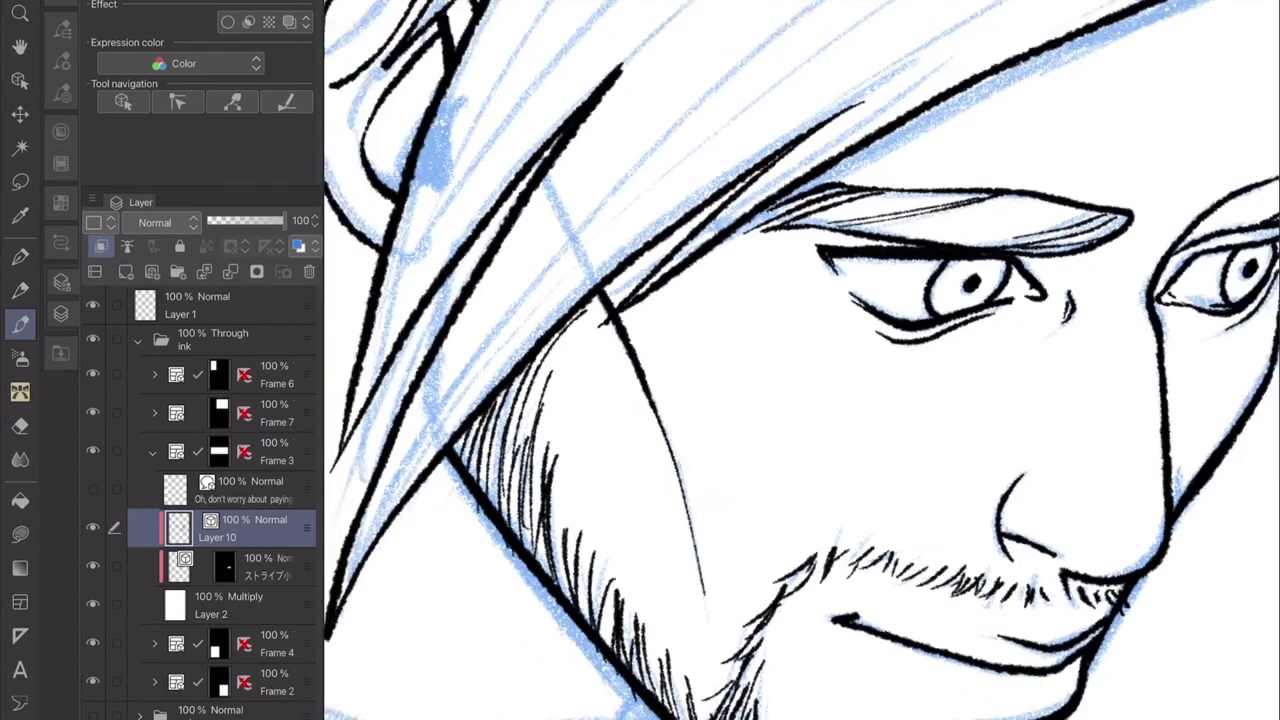
scroll(644, 360, up, 4)
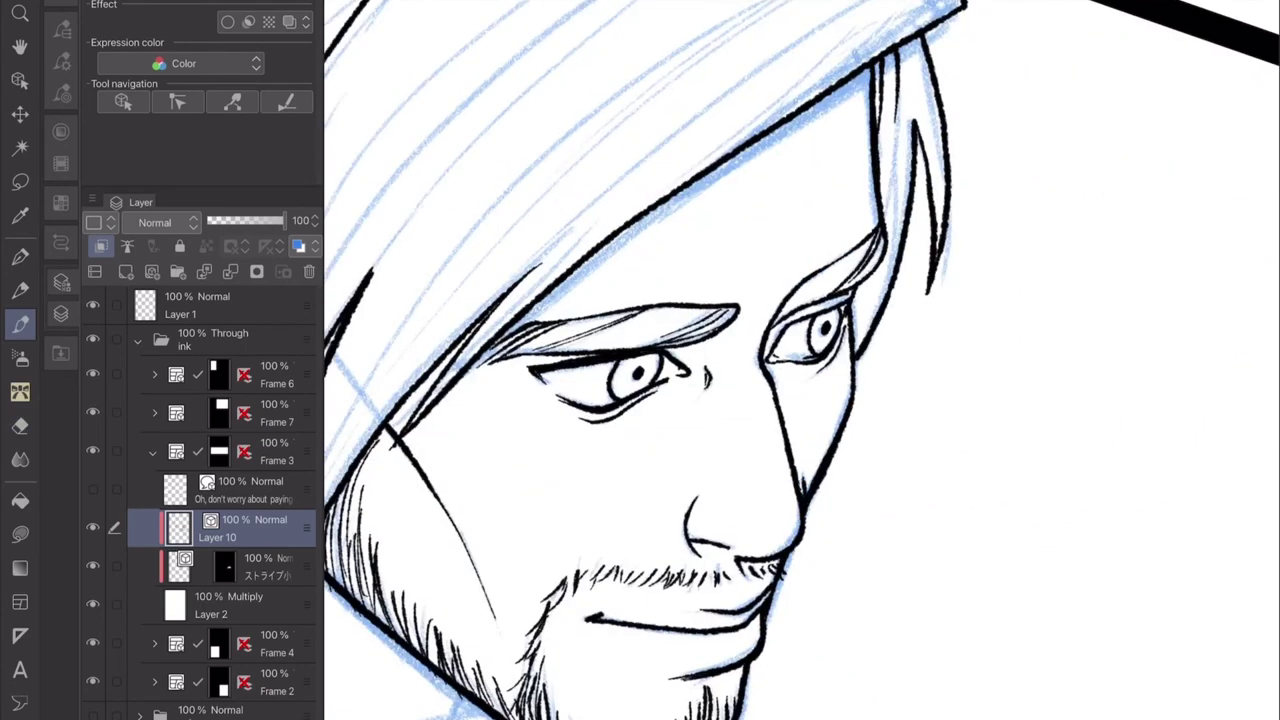
scroll(800, 360, down, 4)
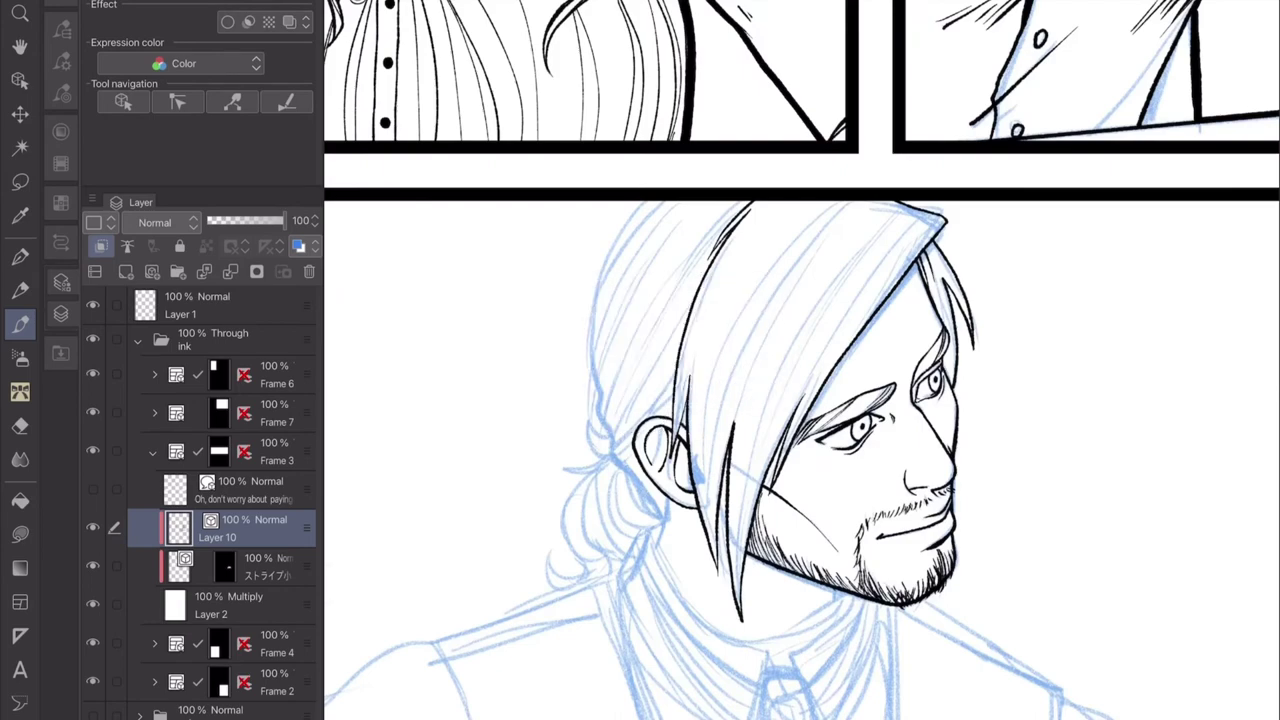
Ink the back of the man's head down to the nape, and the hairline running above the ear to the hair tie.
scroll(800, 360, up, 5)
drag(771, 130, 709, 512)
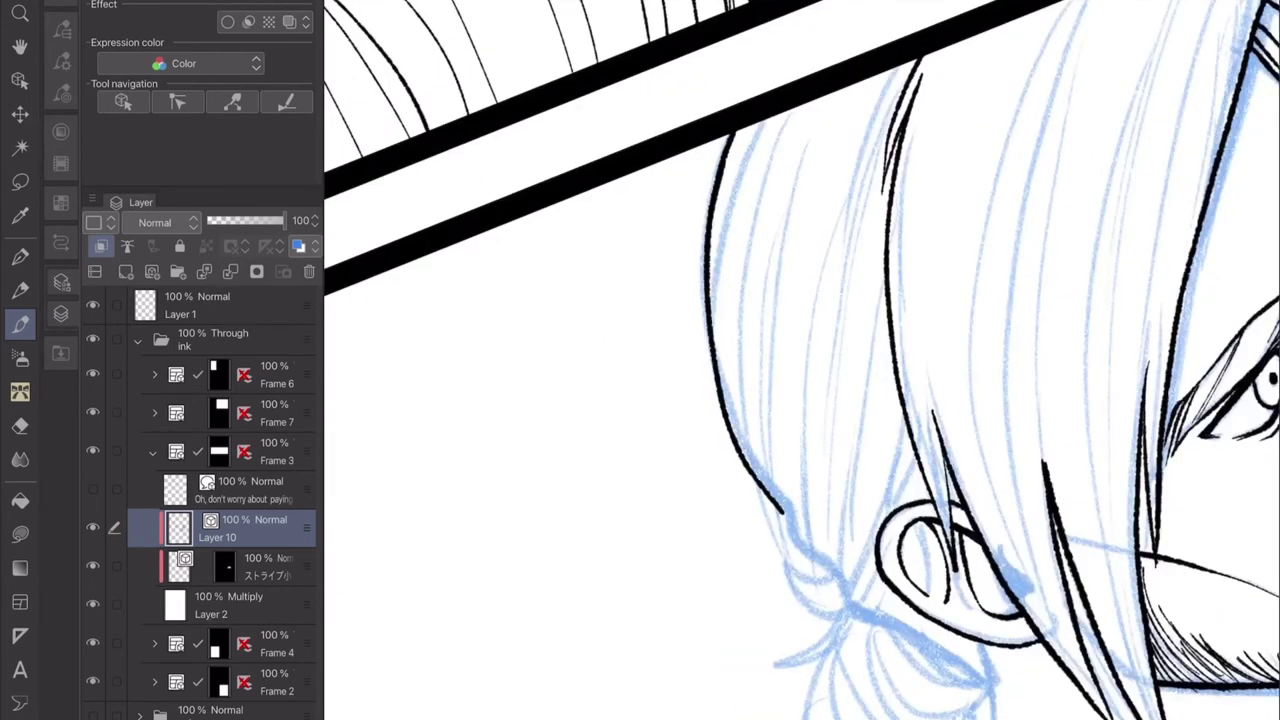
drag(652, 334, 660, 616)
scroll(800, 360, down, 3)
drag(846, 278, 720, 380)
key(e)
key(p)
drag(858, 232, 654, 420)
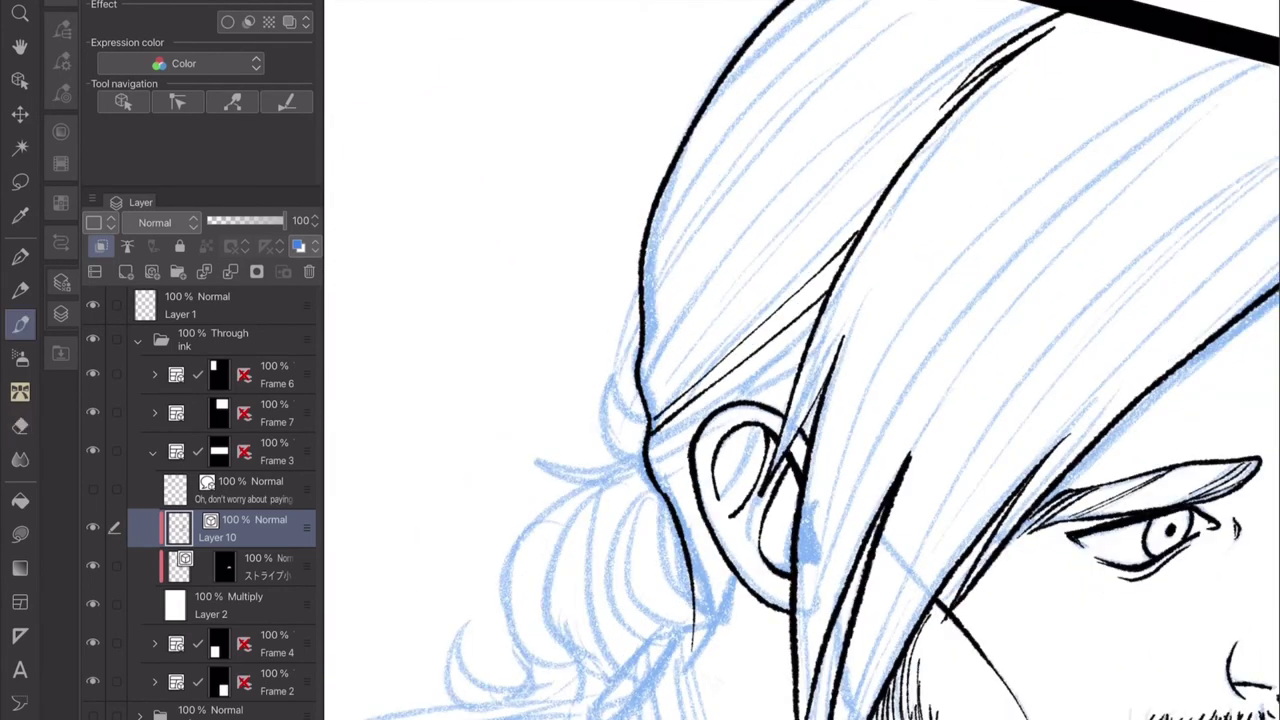
drag(884, 190, 654, 420)
scroll(800, 360, up, 2)
key(ctrl+z)
Fill the man's pulled-back hair with long strands converging on the hair tie.
mouse_move(878, 138)
mouse_down()
mouse_move(698, 496)
mouse_move(706, 526)
mouse_up()
mouse_move(816, 146)
mouse_down()
mouse_move(702, 514)
mouse_move(690, 476)
mouse_up()
drag(854, 140, 710, 436)
drag(856, 242, 706, 478)
scroll(800, 360, down, 3)
scroll(800, 360, up, 3)
drag(572, 60, 478, 490)
Ink the hair behind the man's ear with strands ending in short pointed tips at the nape.
mouse_move(770, 406)
mouse_down()
mouse_move(762, 642)
mouse_move(750, 634)
mouse_up()
drag(800, 444, 788, 490)
scroll(800, 360, down, 3)
mouse_move(706, 420)
mouse_down()
mouse_move(688, 610)
mouse_move(656, 676)
mouse_up()
drag(718, 620, 658, 676)
drag(758, 570, 714, 642)
drag(706, 370, 662, 598)
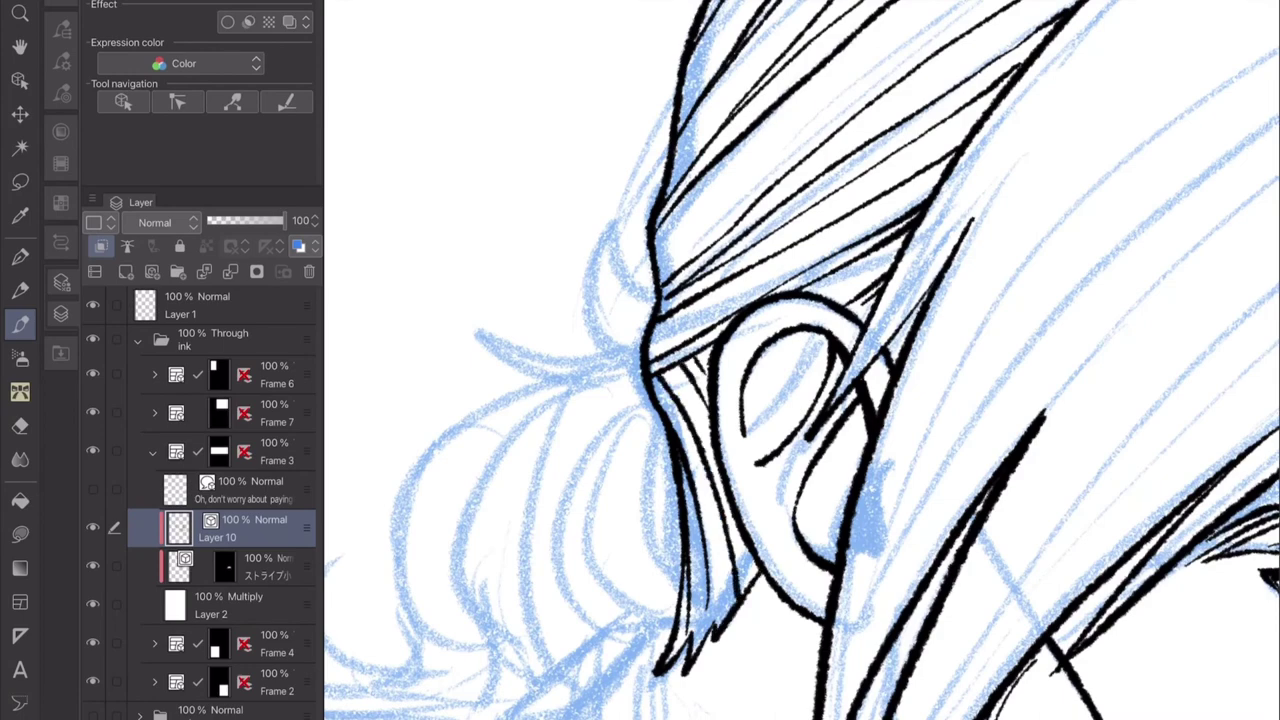
Ink the man's curled ponytail with its outer contour, inner strands and loose wisps at the hair tie.
scroll(800, 360, down, 3)
drag(772, 438, 797, 483)
mouse_move(762, 508)
mouse_down()
mouse_move(797, 493)
mouse_move(760, 618)
mouse_up()
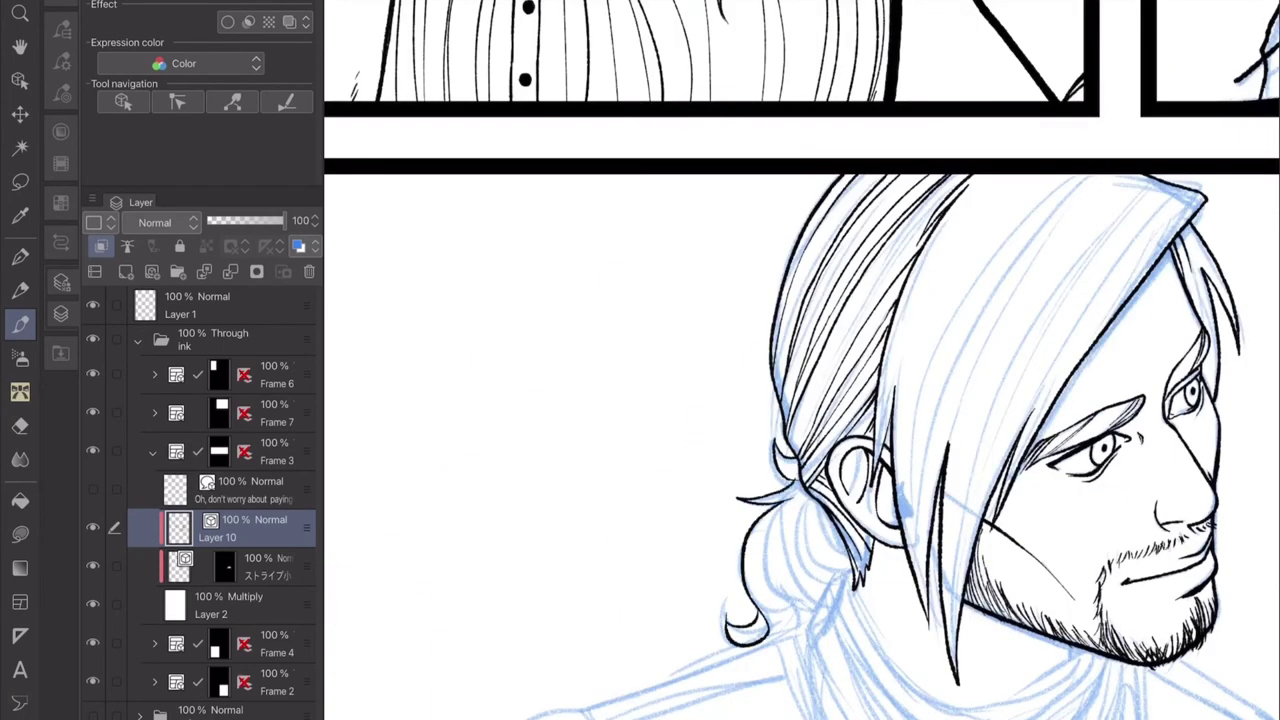
drag(796, 520, 786, 646)
drag(780, 522, 762, 630)
drag(810, 498, 780, 606)
drag(810, 542, 778, 608)
key(e)
key(p)
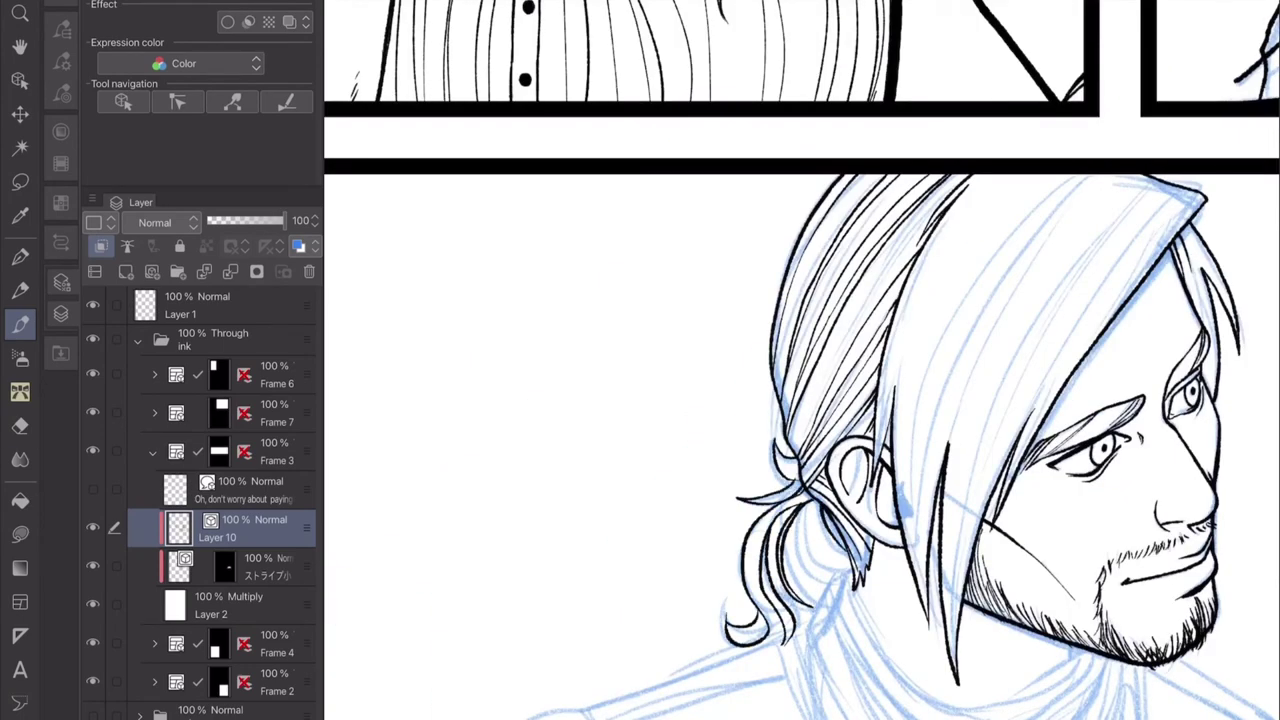
drag(840, 504, 806, 580)
drag(844, 510, 796, 590)
key(e)
key(p)
Ink the upper edge of the cravat around both sides of the man's neck.
drag(900, 500, 700, 235)
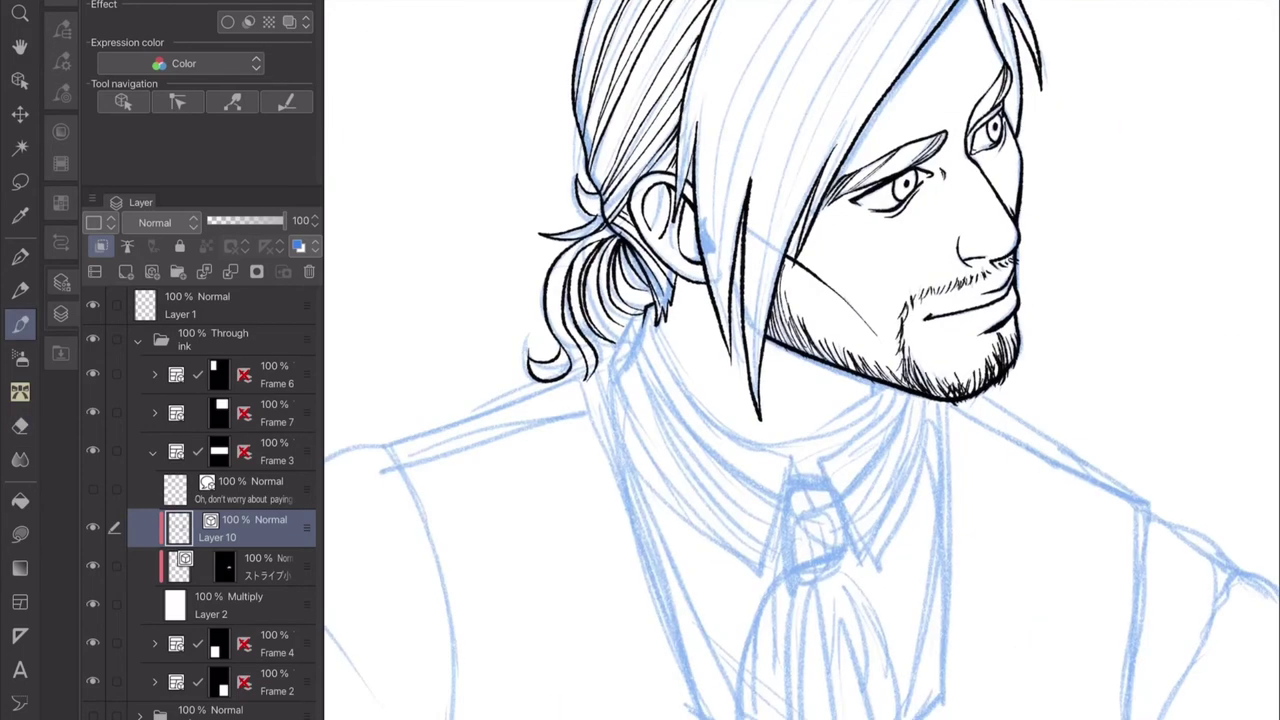
drag(800, 400, 680, 480)
drag(806, 172, 750, 428)
key(ctrl+z)
drag(796, 194, 750, 444)
Ink the cravat's knot at the throat with its curved folds, and save the file.
drag(900, 300, 600, 450)
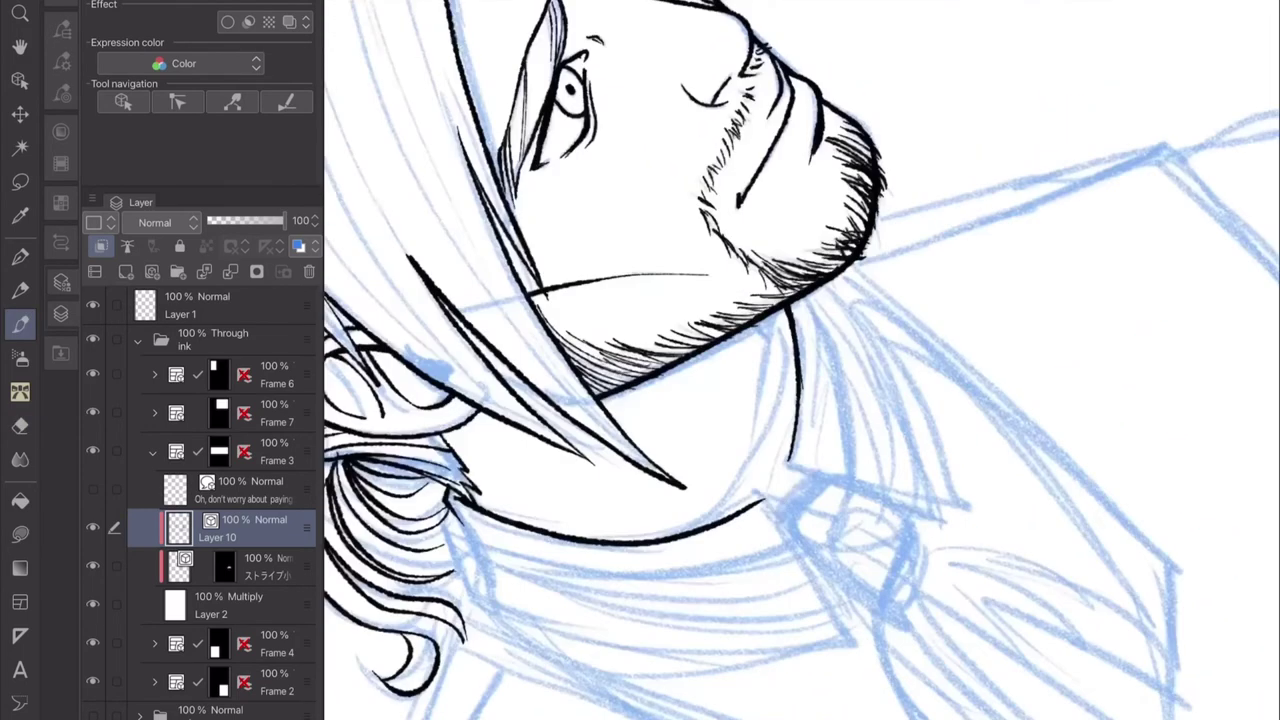
drag(826, 452, 868, 616)
mouse_move(806, 488)
mouse_down()
mouse_move(888, 600)
mouse_move(872, 604)
mouse_up()
mouse_move(810, 472)
mouse_down()
mouse_move(852, 490)
mouse_move(780, 390)
mouse_up()
drag(822, 414, 866, 546)
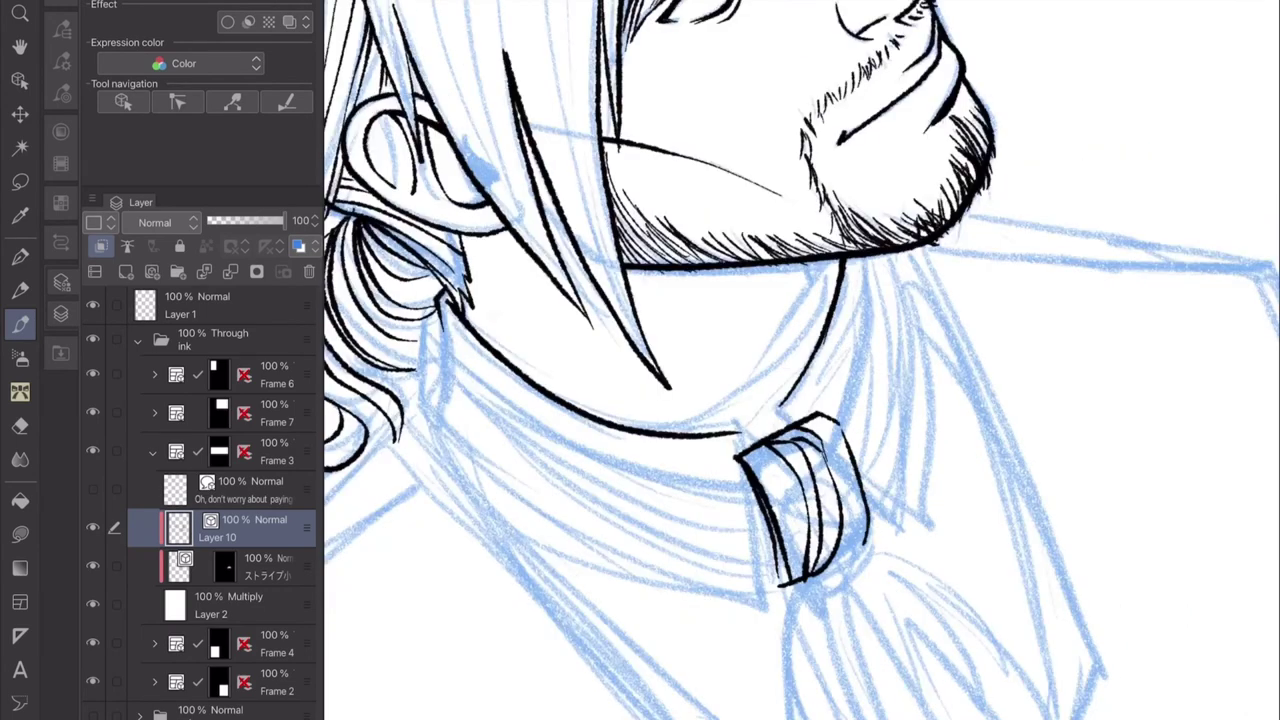
drag(840, 428, 878, 526)
drag(834, 418, 848, 438)
scroll(801, 360, down, 3)
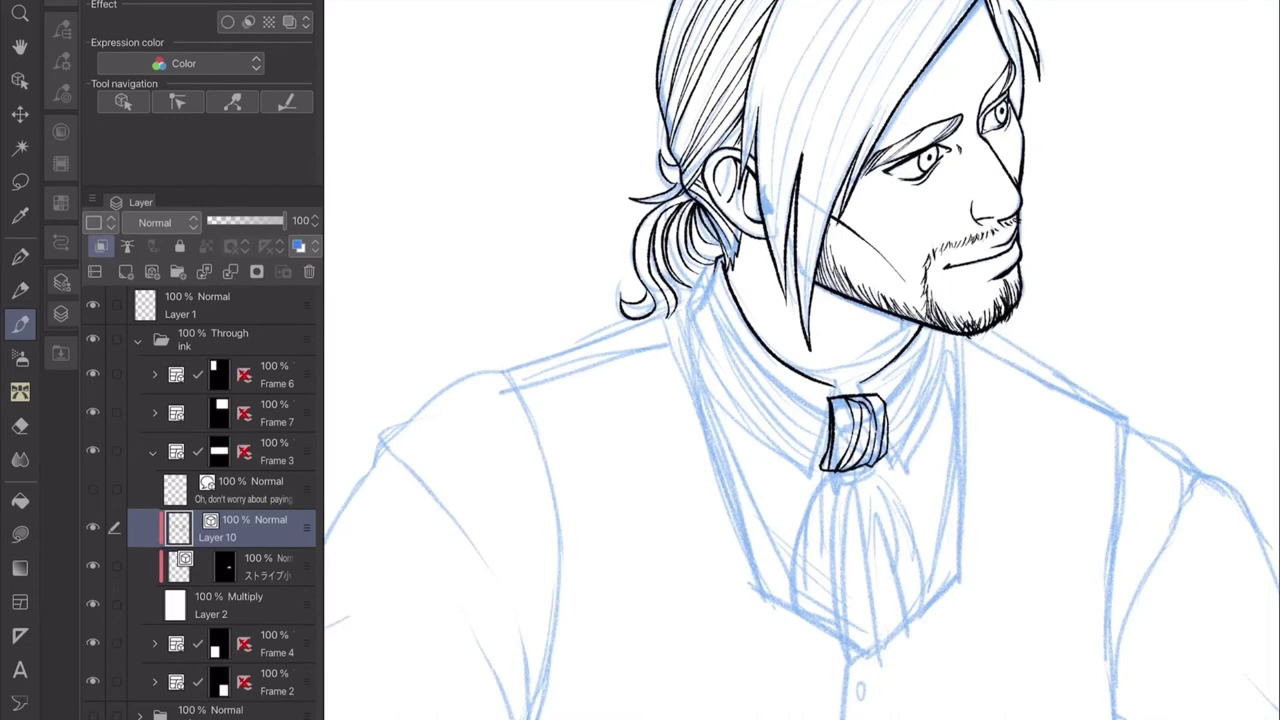
key(ctrl+s)
Ink the cravat's wrapped band on the near side of the neck, with its outer edge and folds running into the knot.
scroll(841, 376, up, 5)
drag(880, 510, 740, 620)
drag(750, 60, 645, 555)
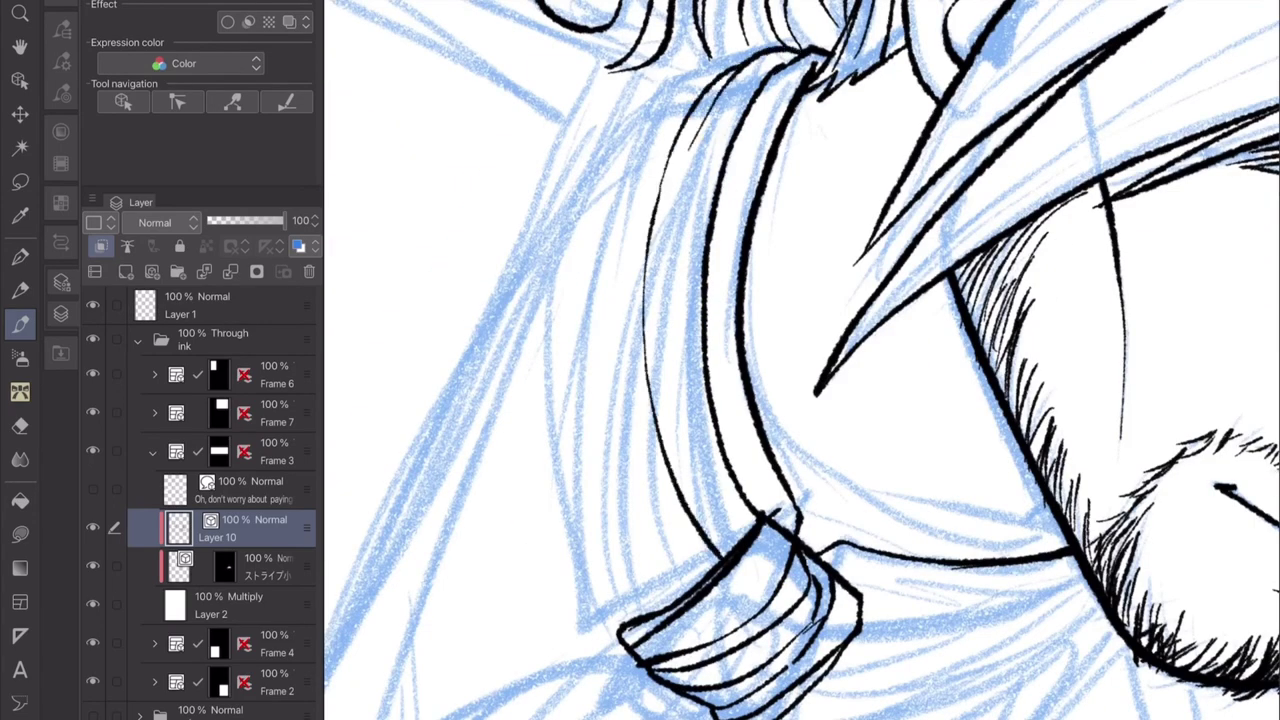
drag(630, 385, 700, 540)
drag(745, 60, 600, 595)
drag(650, 118, 585, 625)
scroll(800, 400, up, 2)
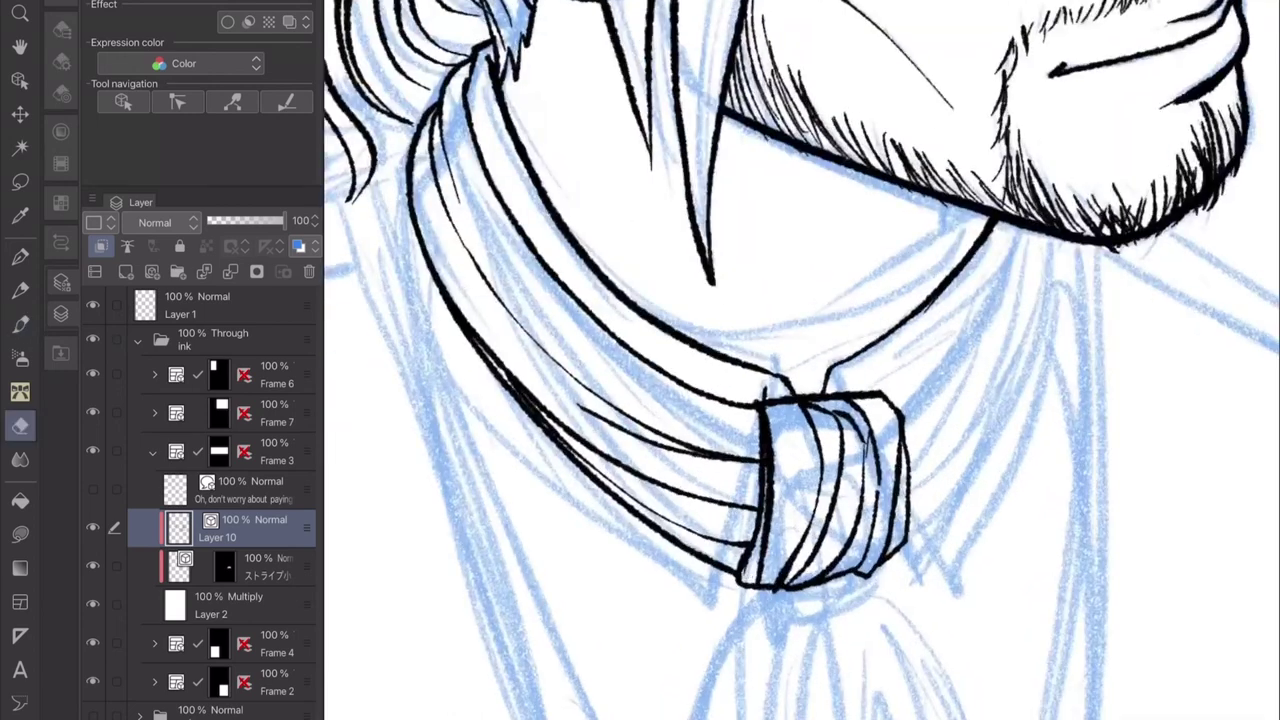
drag(520, 390, 740, 540)
drag(450, 280, 750, 500)
mouse_move(415, 185)
mouse_down()
mouse_move(560, 420)
mouse_move(745, 555)
mouse_up()
drag(800, 400, 700, 450)
scroll(800, 400, down, 3)
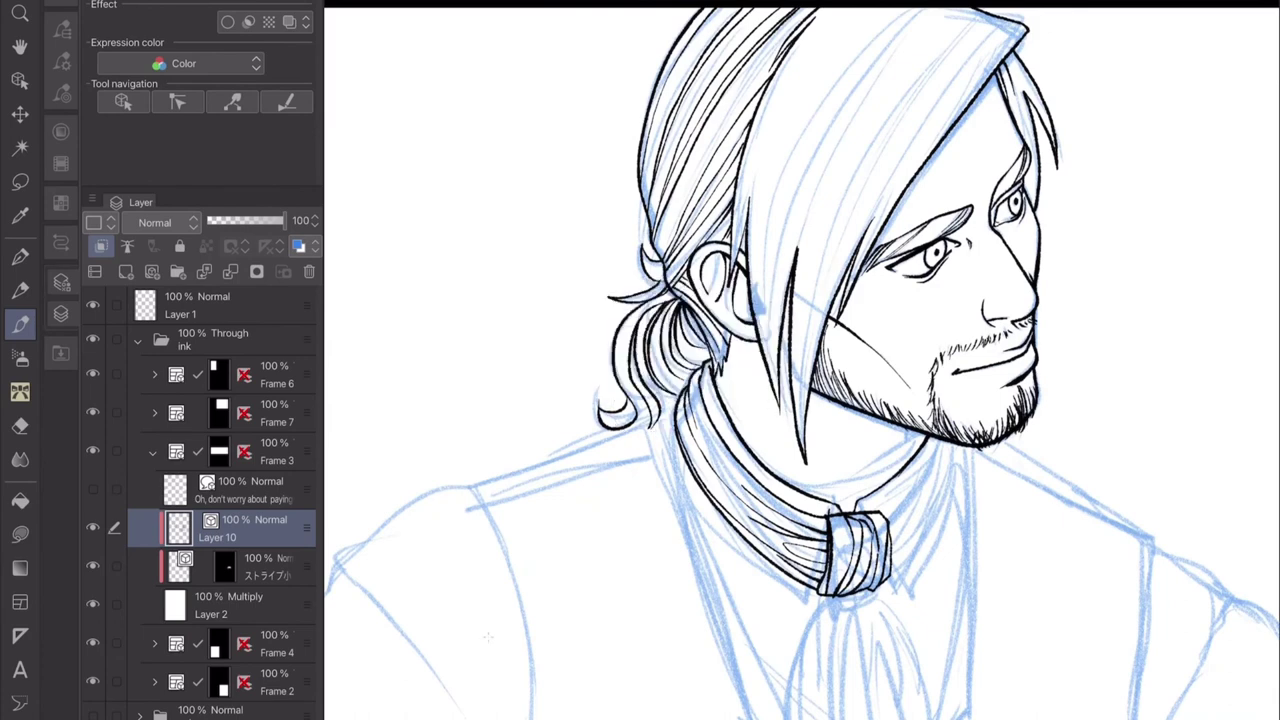
Darken the gap between the pointed locks beside the man's cheek with added hair strokes.
scroll(800, 360, up, 3)
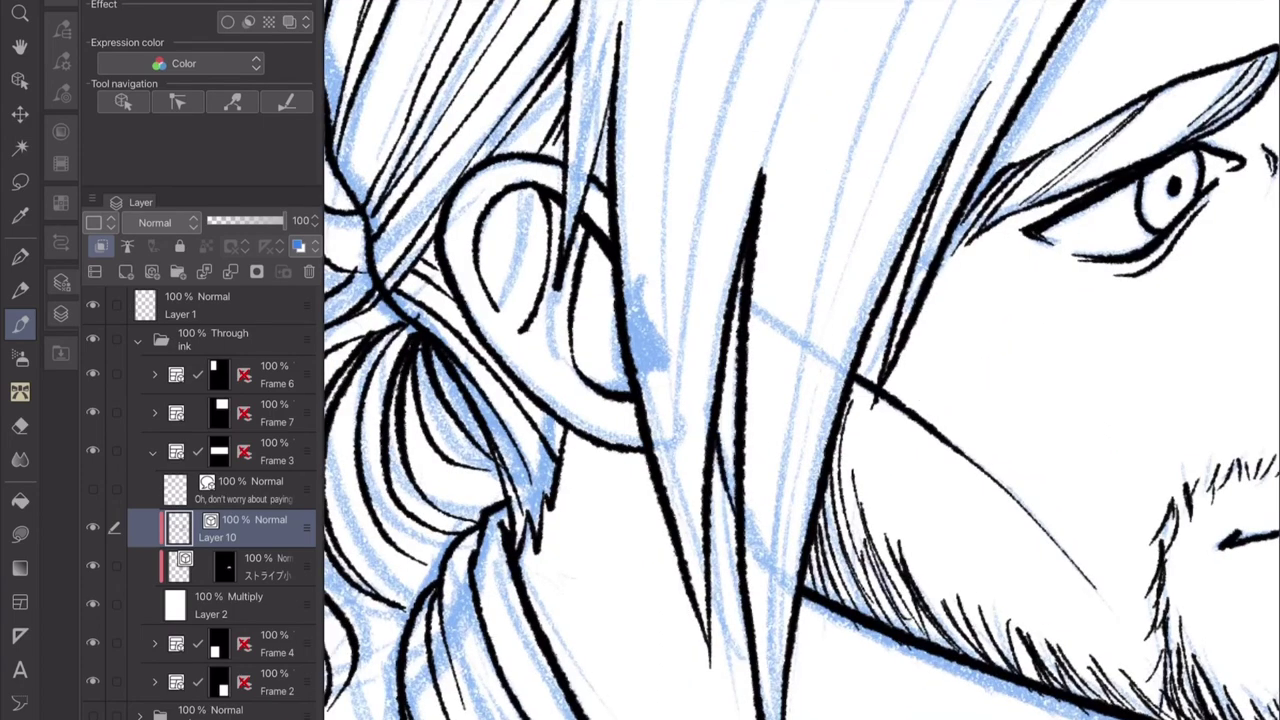
drag(726, 530, 728, 380)
drag(730, 425, 734, 298)
drag(716, 466, 732, 536)
Build up a solid black shadow under the man's jawline with thick overlapping strokes.
scroll(800, 360, up, 3)
drag(748, 588, 750, 292)
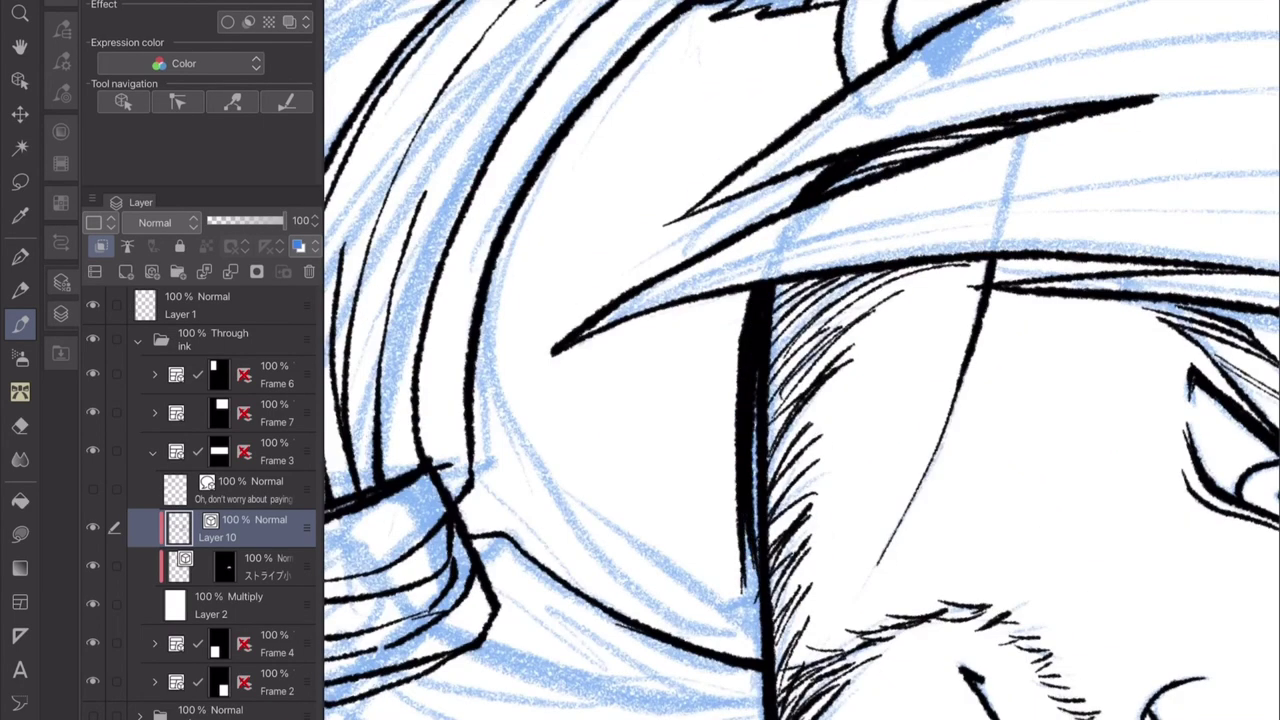
drag(750, 372, 754, 656)
drag(736, 292, 740, 600)
drag(742, 554, 748, 658)
key(w)
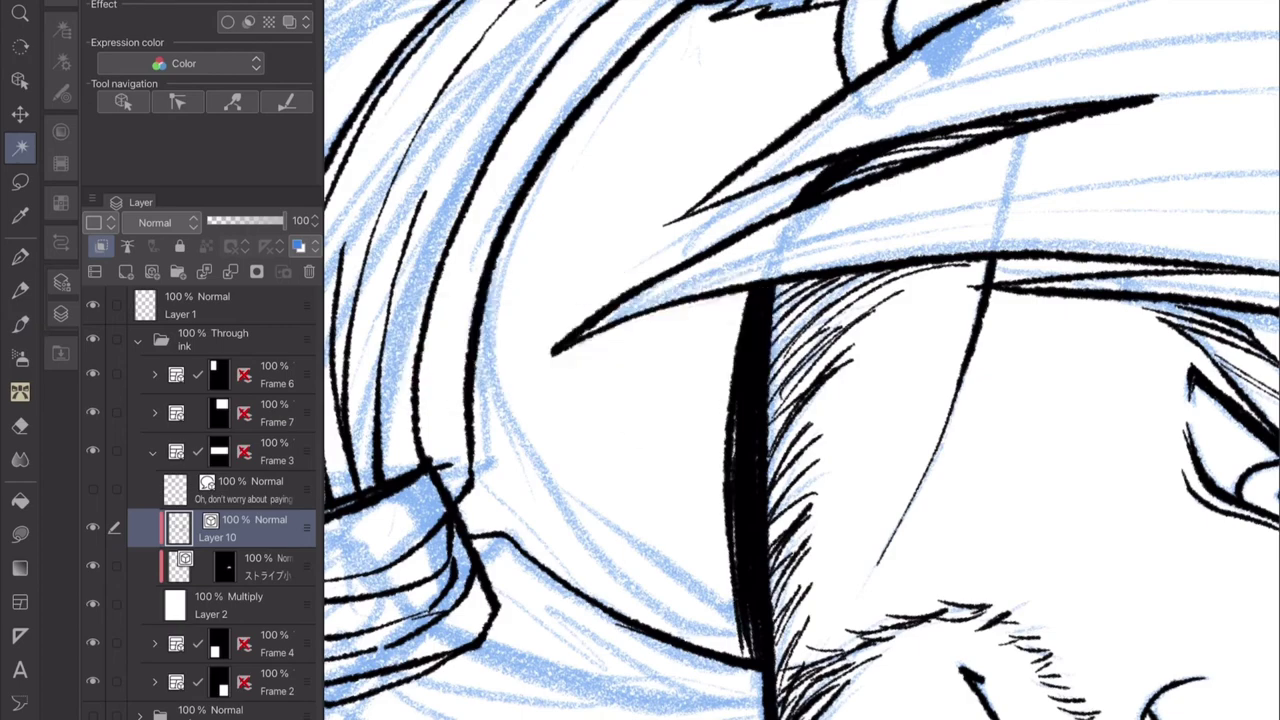
scroll(800, 360, down, 5)
scroll(800, 360, down, 2)
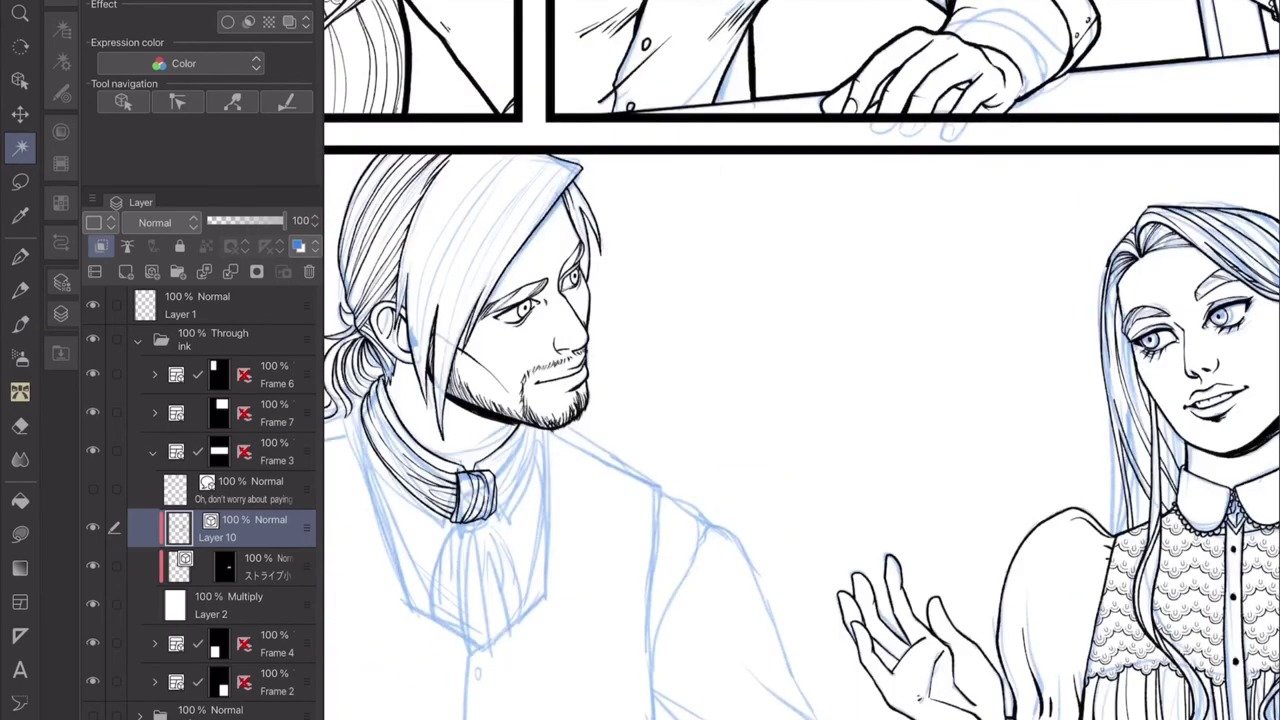
Ink the vest's V-shaped neckline around the hanging cravat, on both sides up to the neck.
scroll(800, 360, up, 4)
key(p)
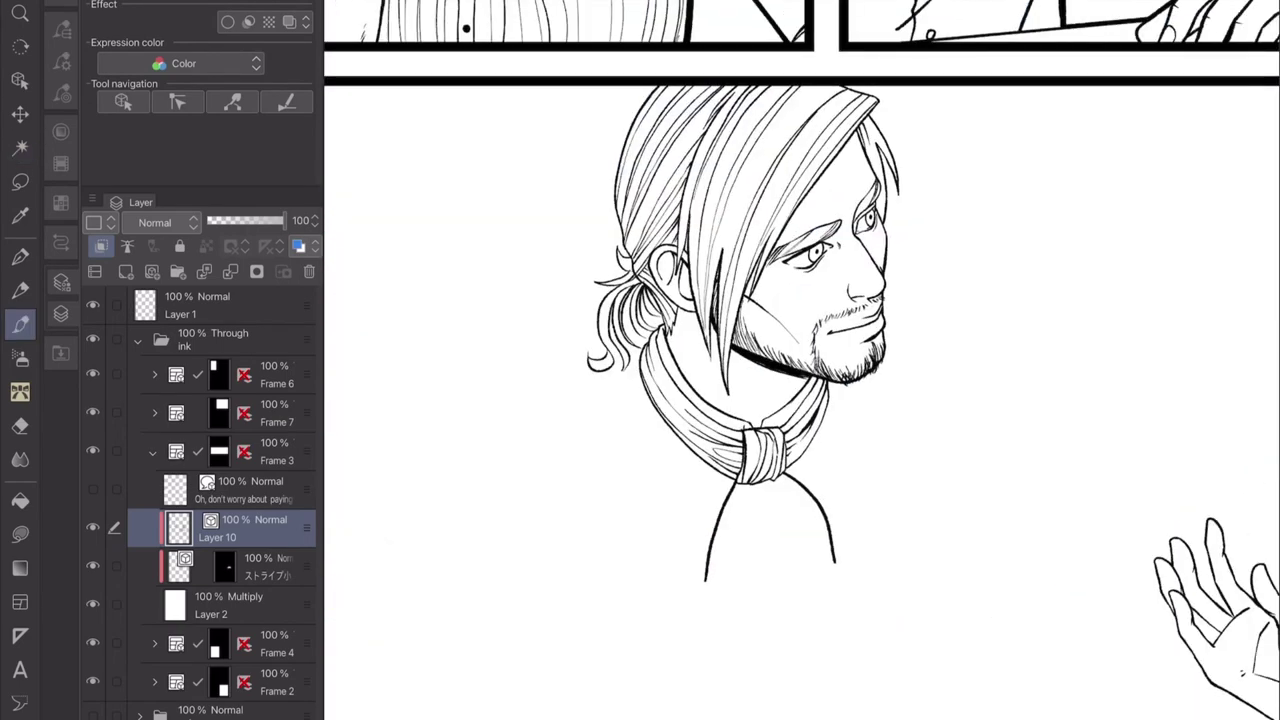
scroll(800, 360, up, 4)
scroll(800, 360, down, 2)
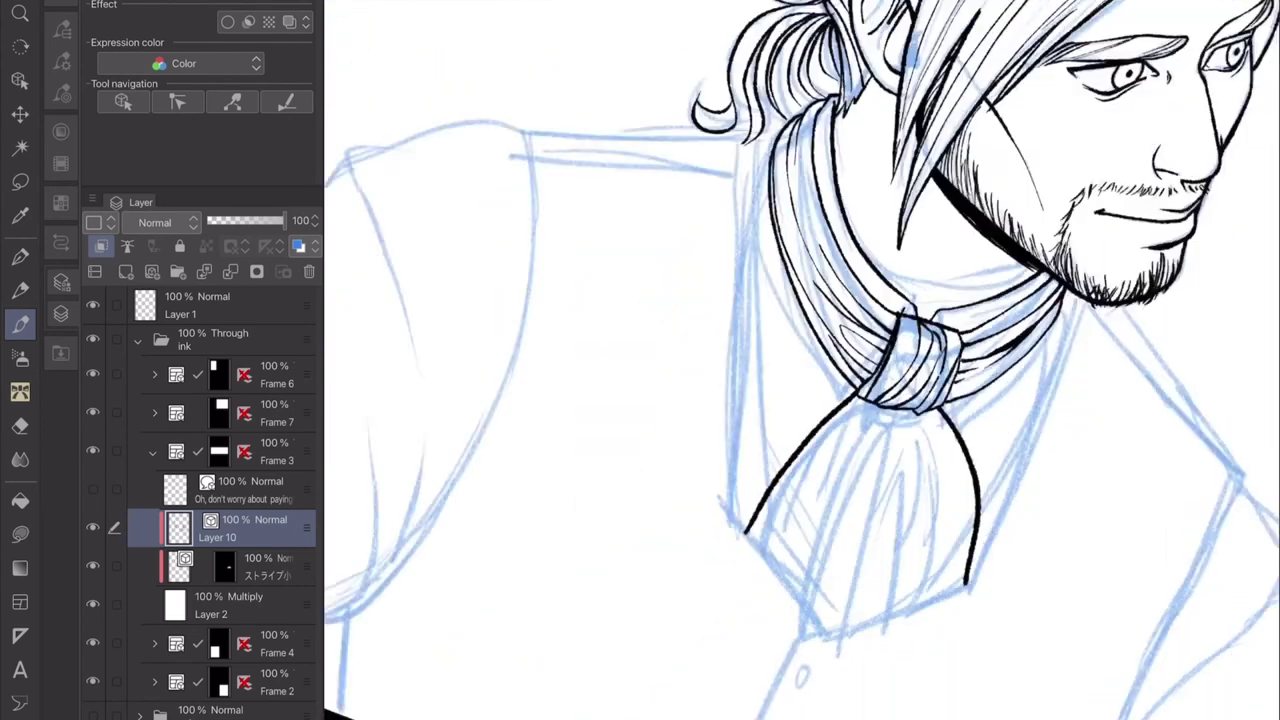
scroll(800, 360, down, 2)
mouse_move(608, 183)
mouse_down()
mouse_move(719, 629)
mouse_move(900, 719)
mouse_move(1093, 613)
mouse_move(1061, 189)
mouse_up()
scroll(800, 360, up, 1)
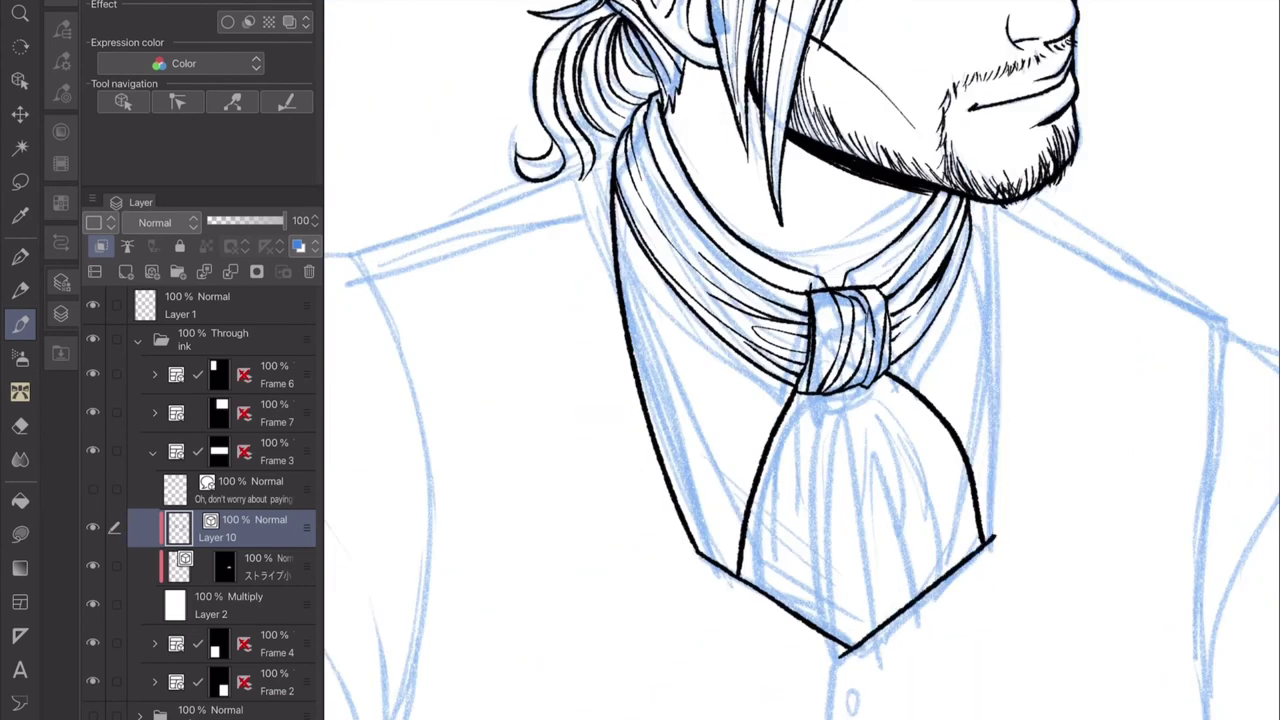
key(e)
drag(970, 210, 995, 546)
key(p)
Clean up the man's cravat knot by erasing stray ink and redrawing its fold lines.
scroll(800, 360, up, 2)
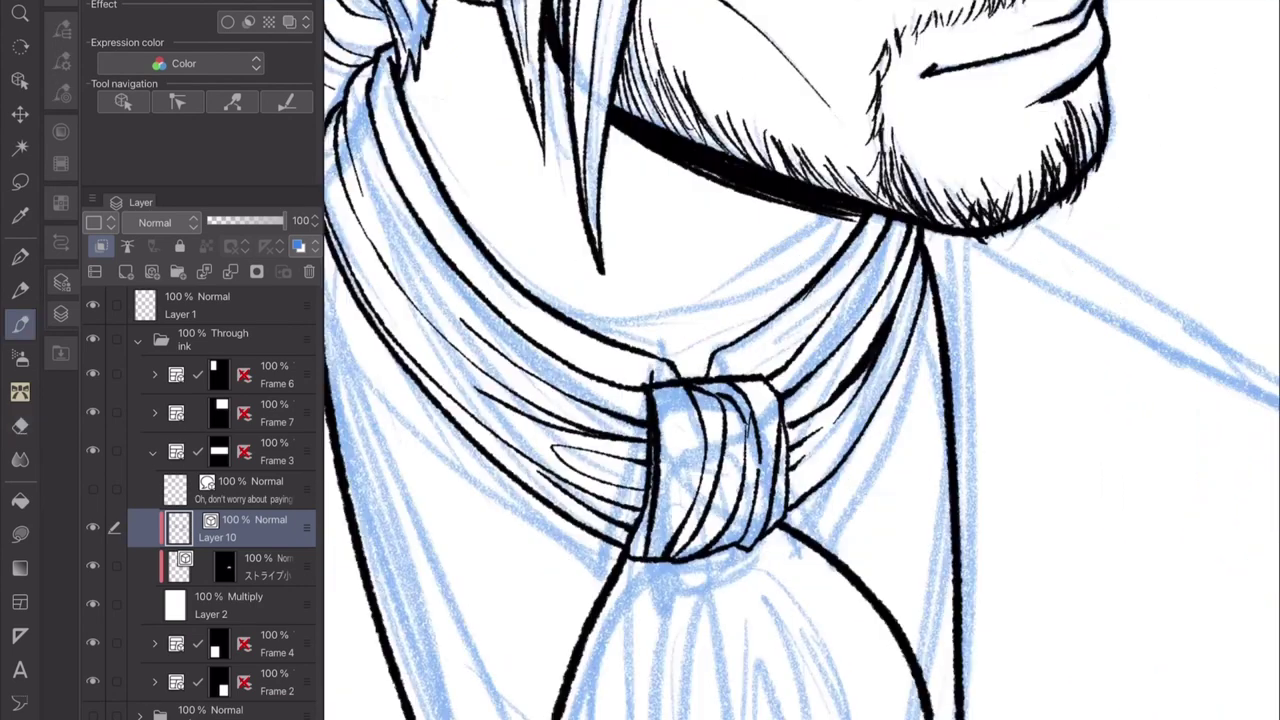
scroll(800, 360, down, 2)
key(e)
drag(845, 320, 840, 420)
key(p)
mouse_move(785, 360)
mouse_down()
mouse_move(865, 430)
mouse_move(832, 429)
mouse_up()
Ink the line running just below the cravat band from the neck toward the knot, on both the near and far sides.
drag(548, 288, 690, 484)
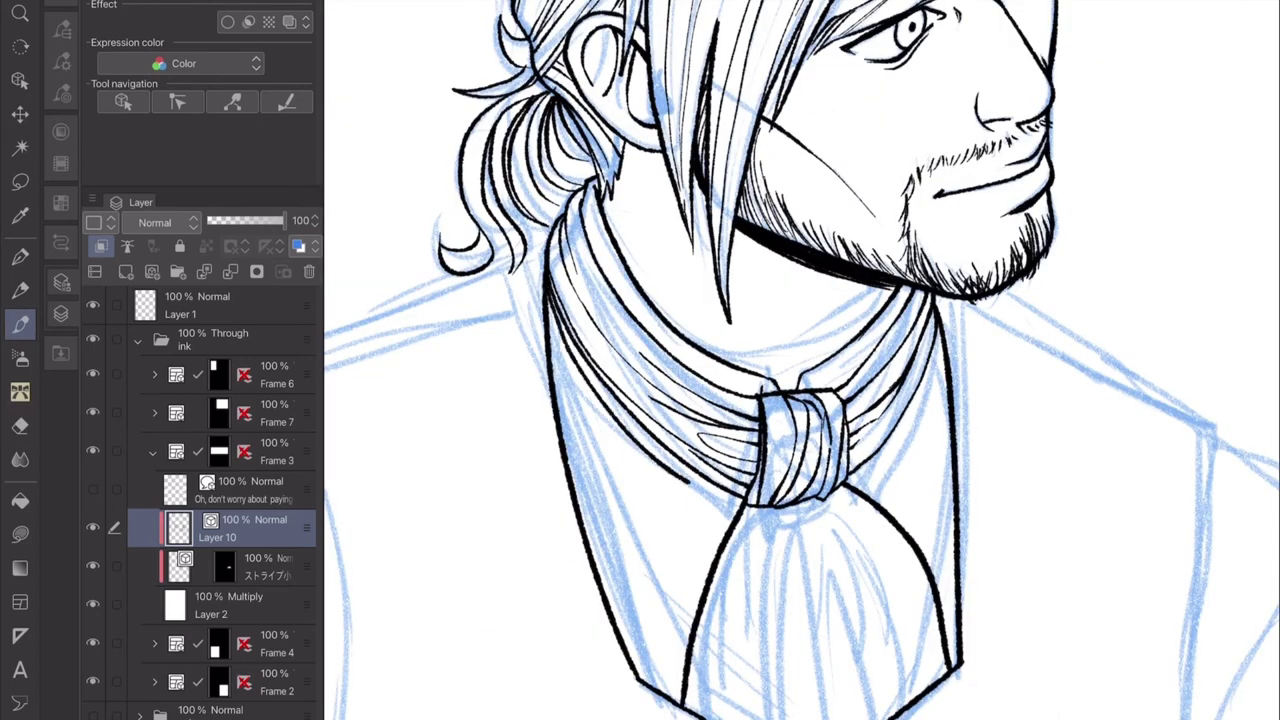
drag(808, 381, 803, 390)
drag(938, 326, 869, 483)
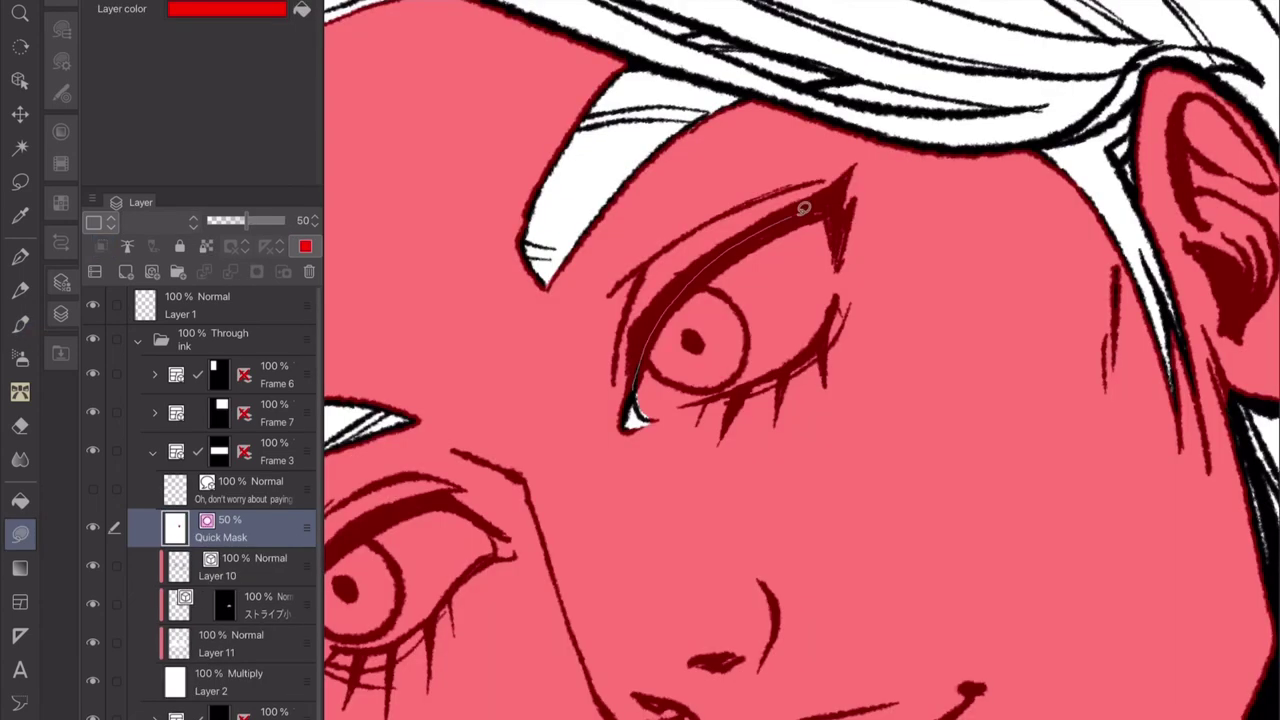
Exclude the woman's eye and lips from the red quick mask covering her face.
scroll(745, 310, up, 5)
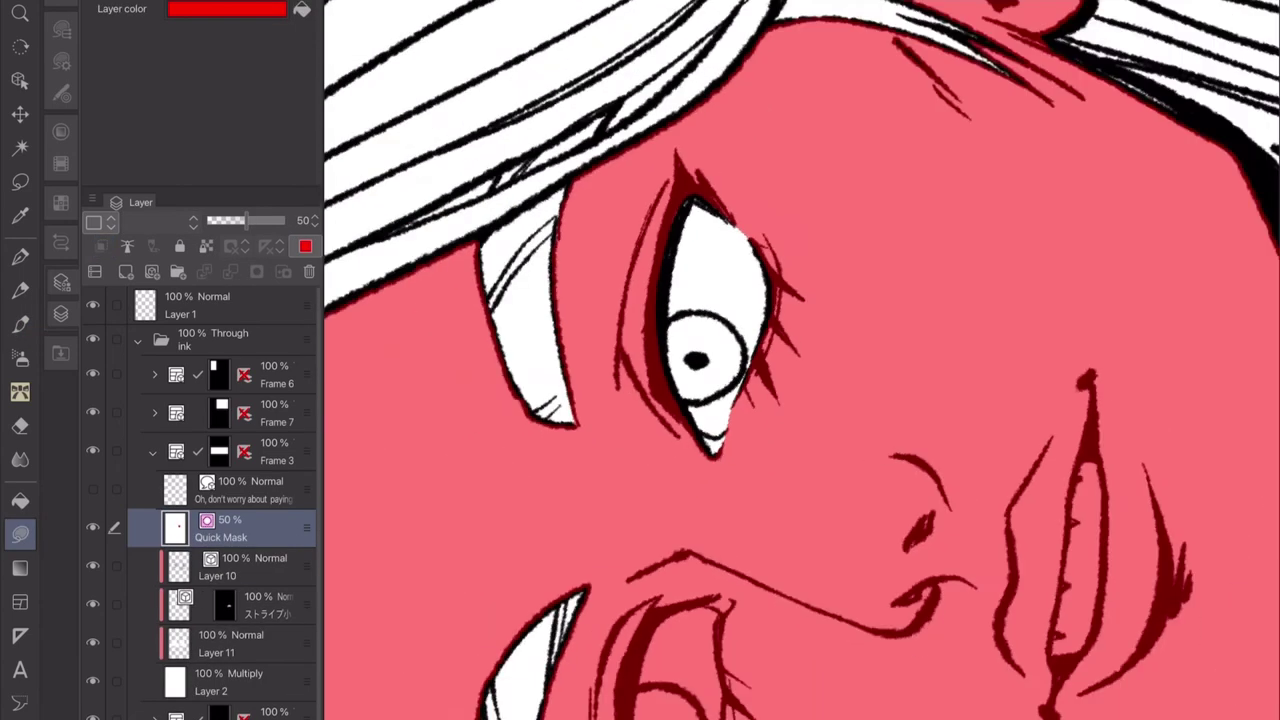
scroll(745, 310, up, 5)
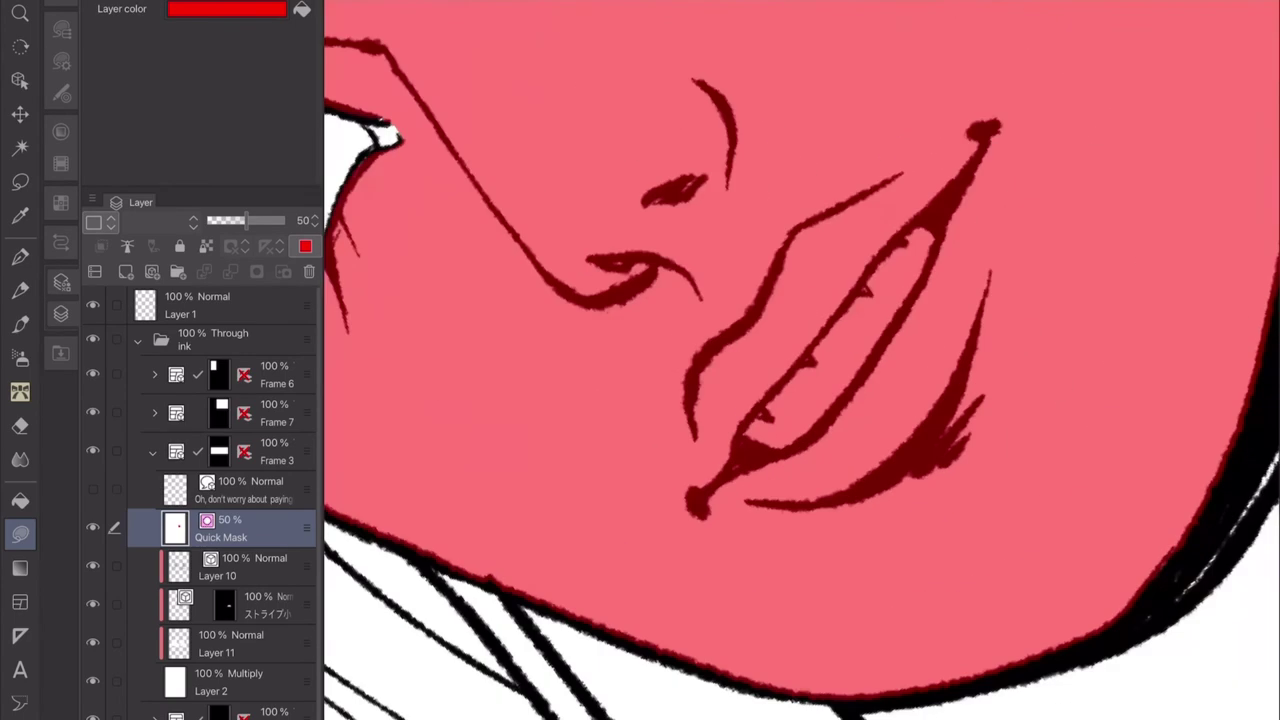
drag(905, 235, 700, 450)
scroll(800, 360, down, 5)
drag(680, 350, 890, 480)
scroll(800, 360, up, 5)
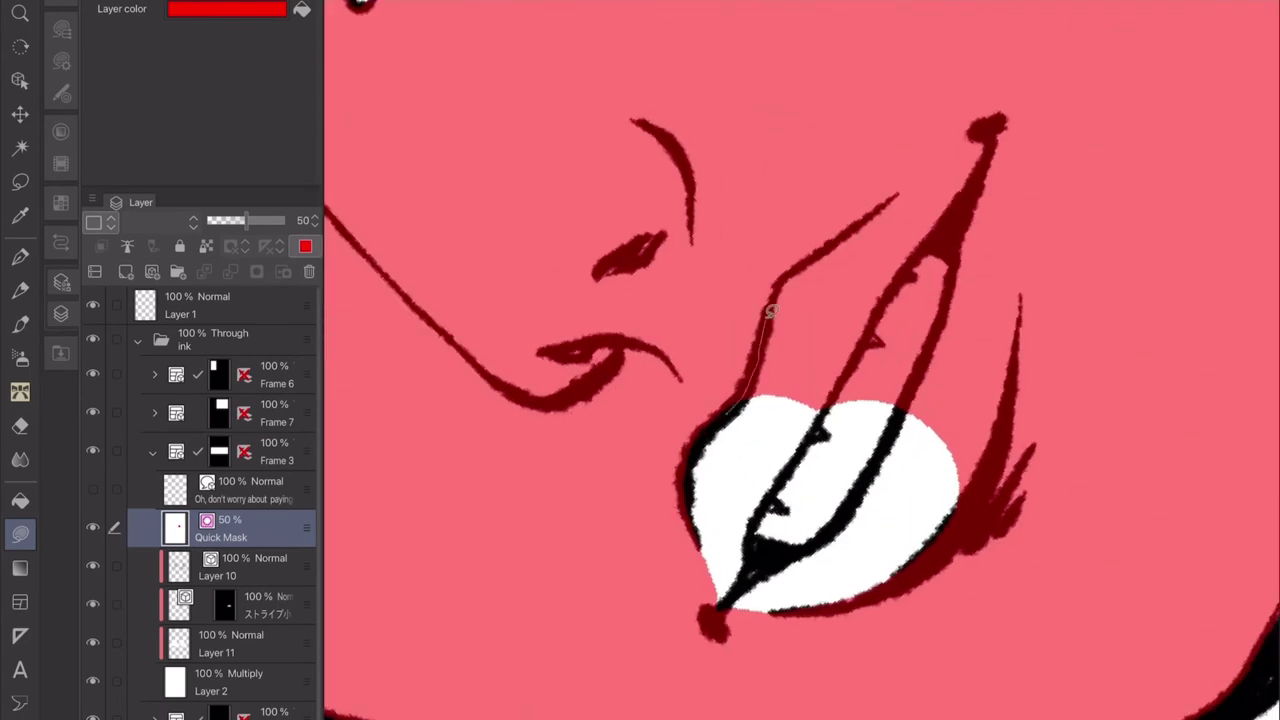
drag(950, 215, 730, 410)
drag(985, 150, 880, 290)
key(ctrl+m)
scroll(800, 360, down, 5)
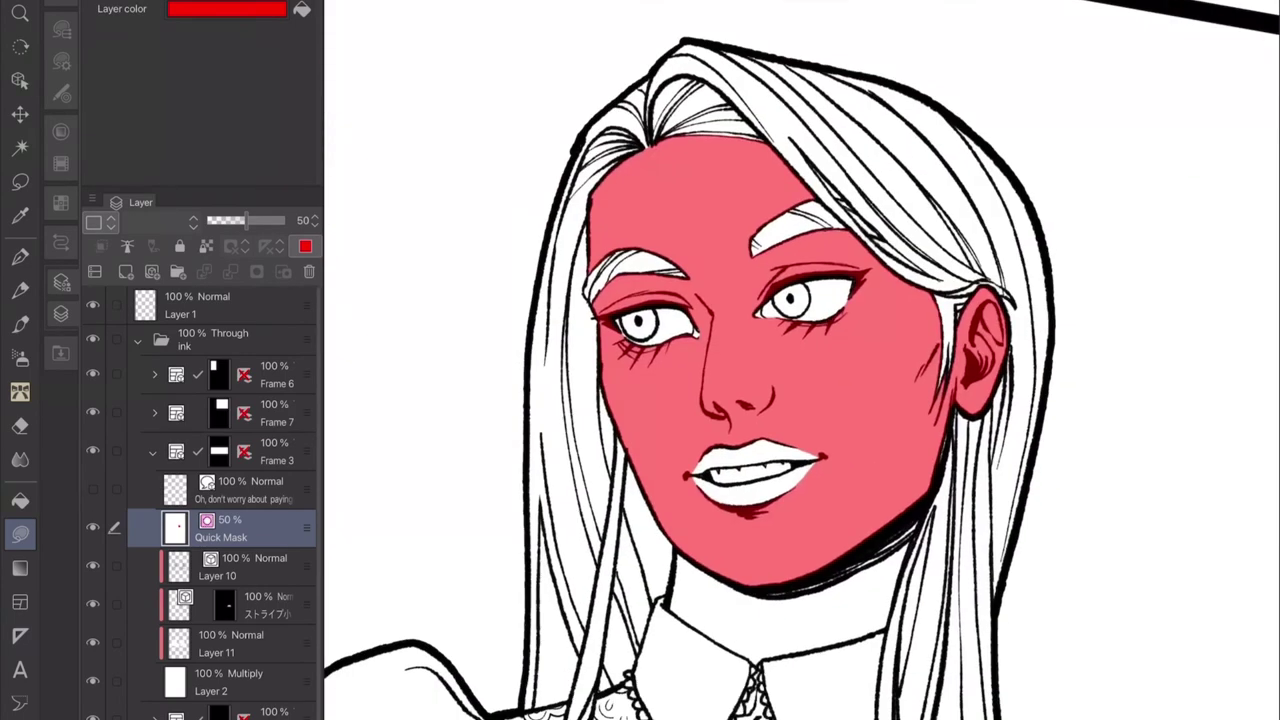
Turn the quick mask into a selection of the woman's face and make Layer 11 active.
key(b)
scroll(800, 360, down, 2)
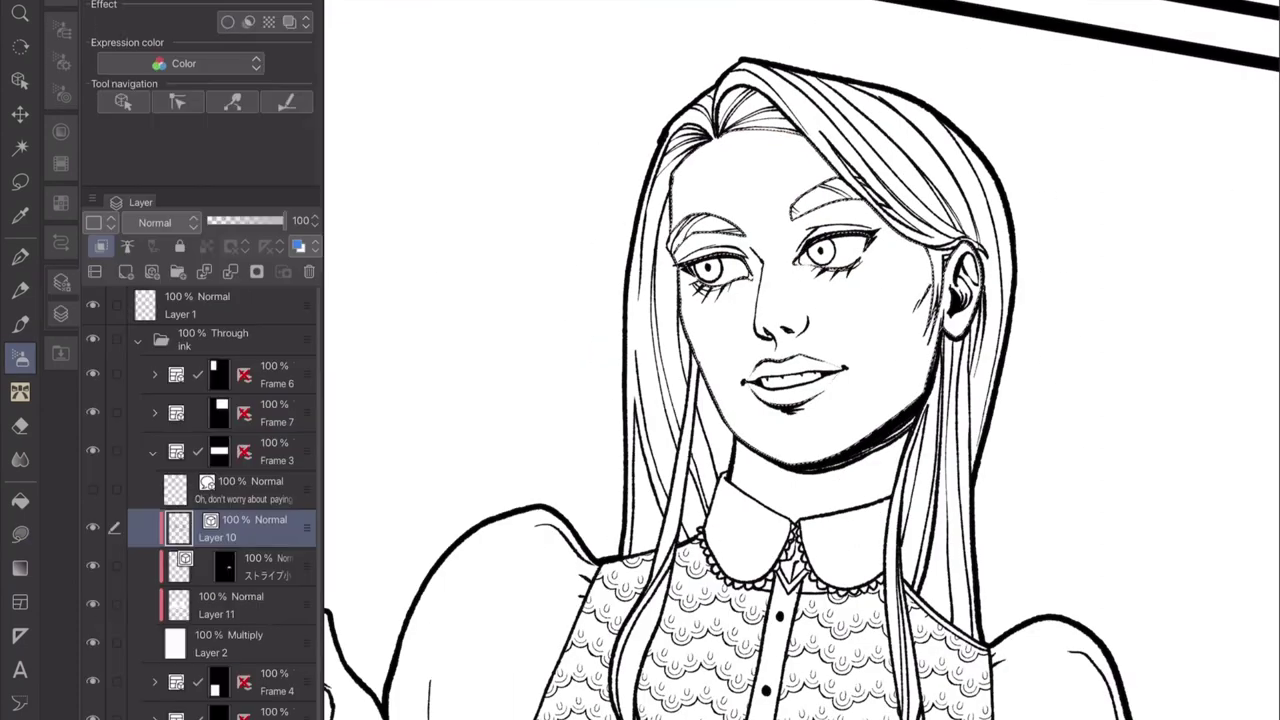
click(230, 605)
Try spraying freckles across the woman's nose and cheeks with the Droplet airbrush at size 400.
click(271, 574)
scroll(800, 360, down, 2)
drag(780, 320, 900, 310)
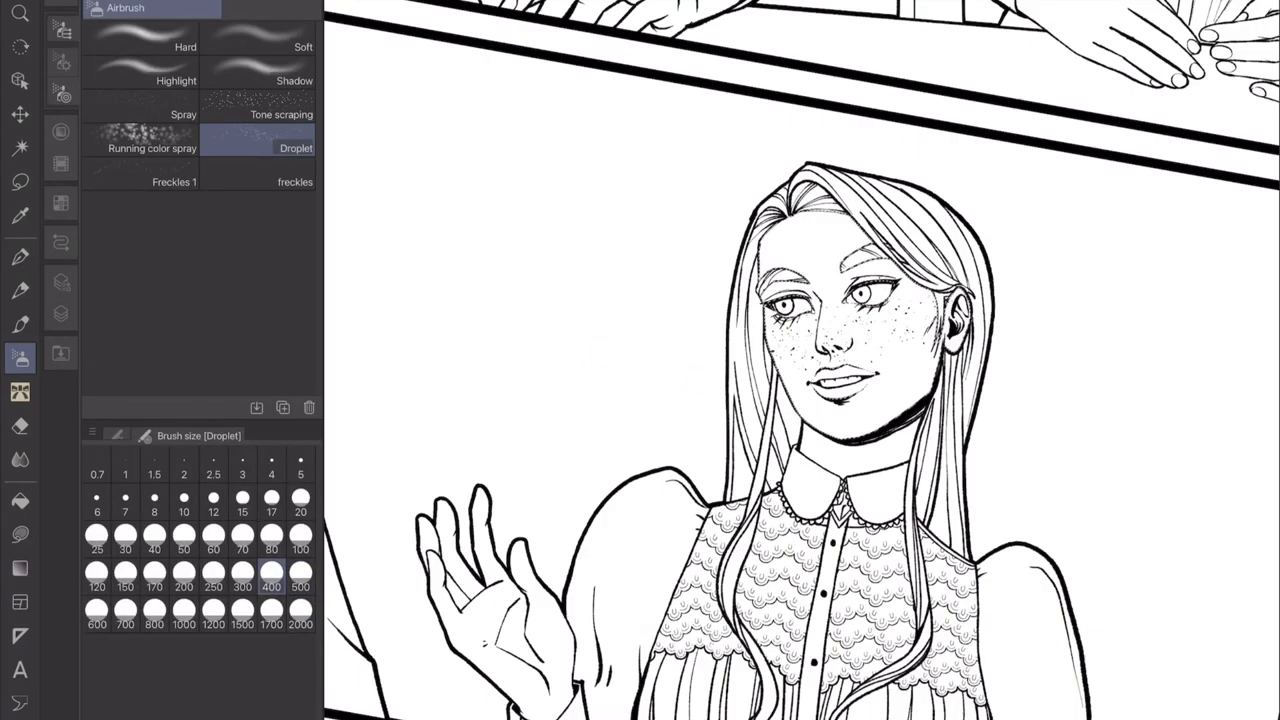
Switch to the Freckles 1 airbrush with a brush size of 300.
click(160, 174)
click(295, 181)
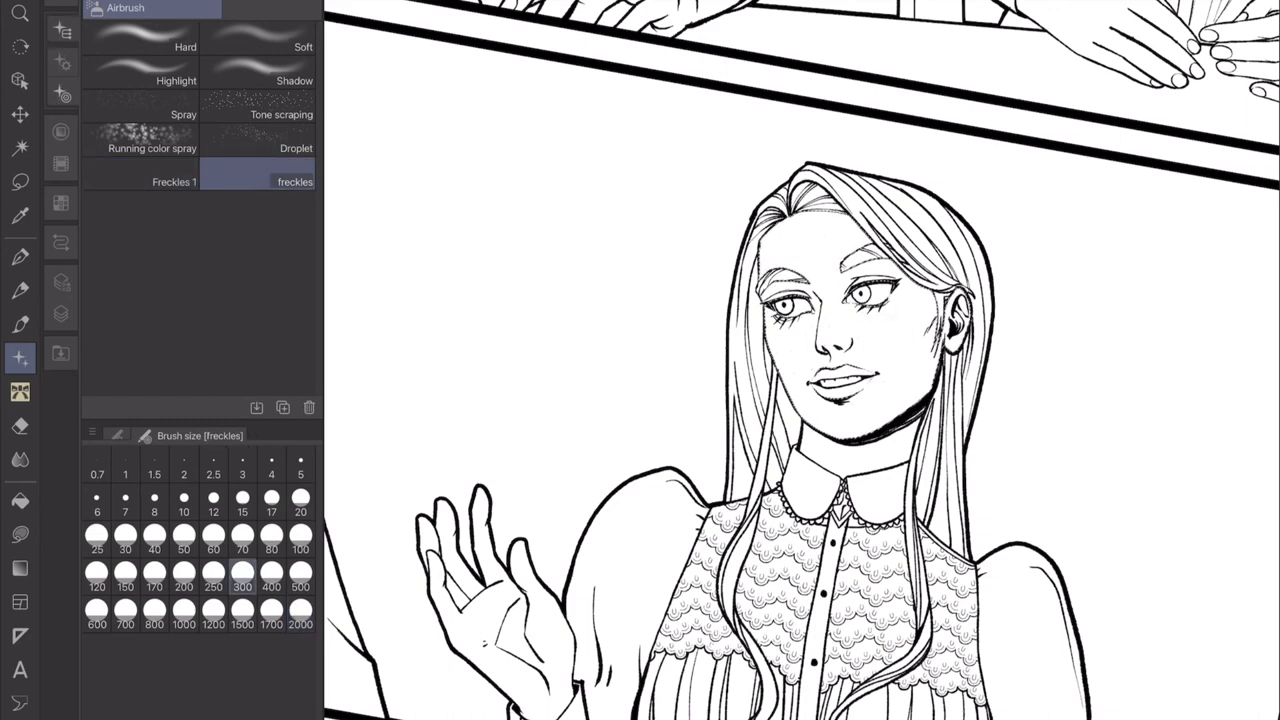
click(175, 181)
click(242, 571)
Set the Freckles 1 particle size to 9.9 in its spraying effect settings and spray freckles across the woman's nose and cheeks.
click(117, 435)
click(256, 435)
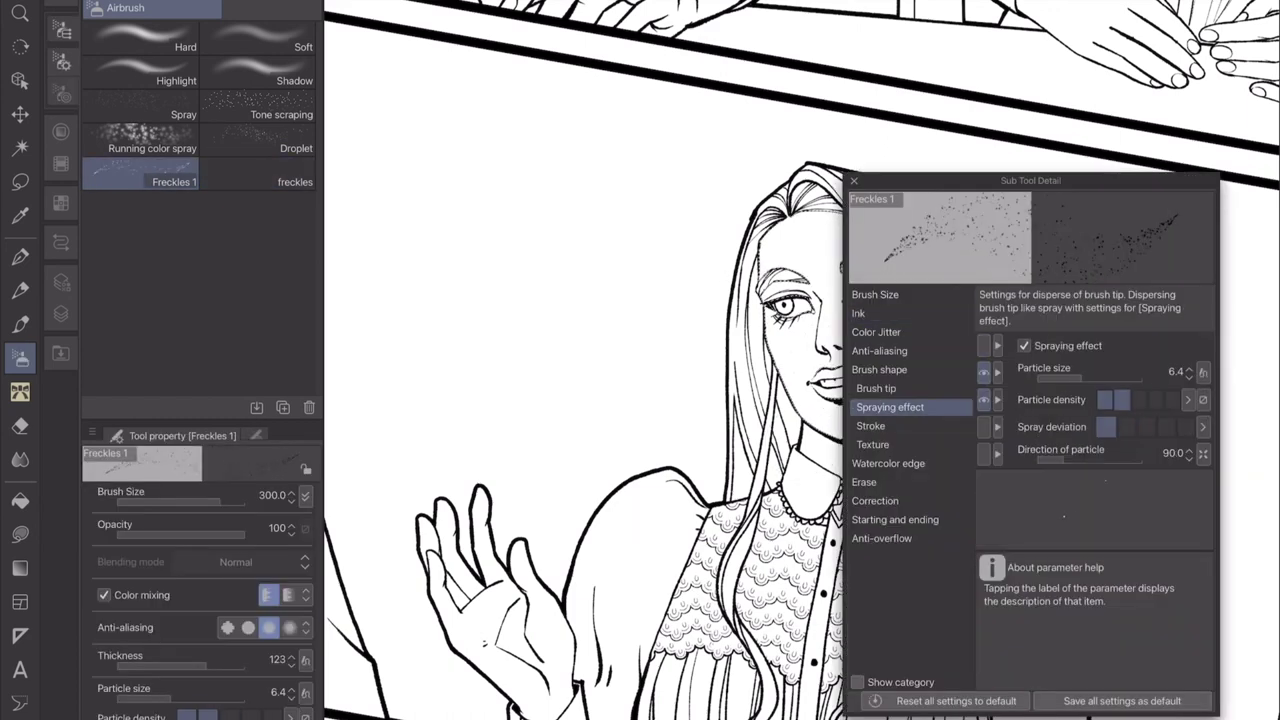
drag(1030, 180, 485, 205)
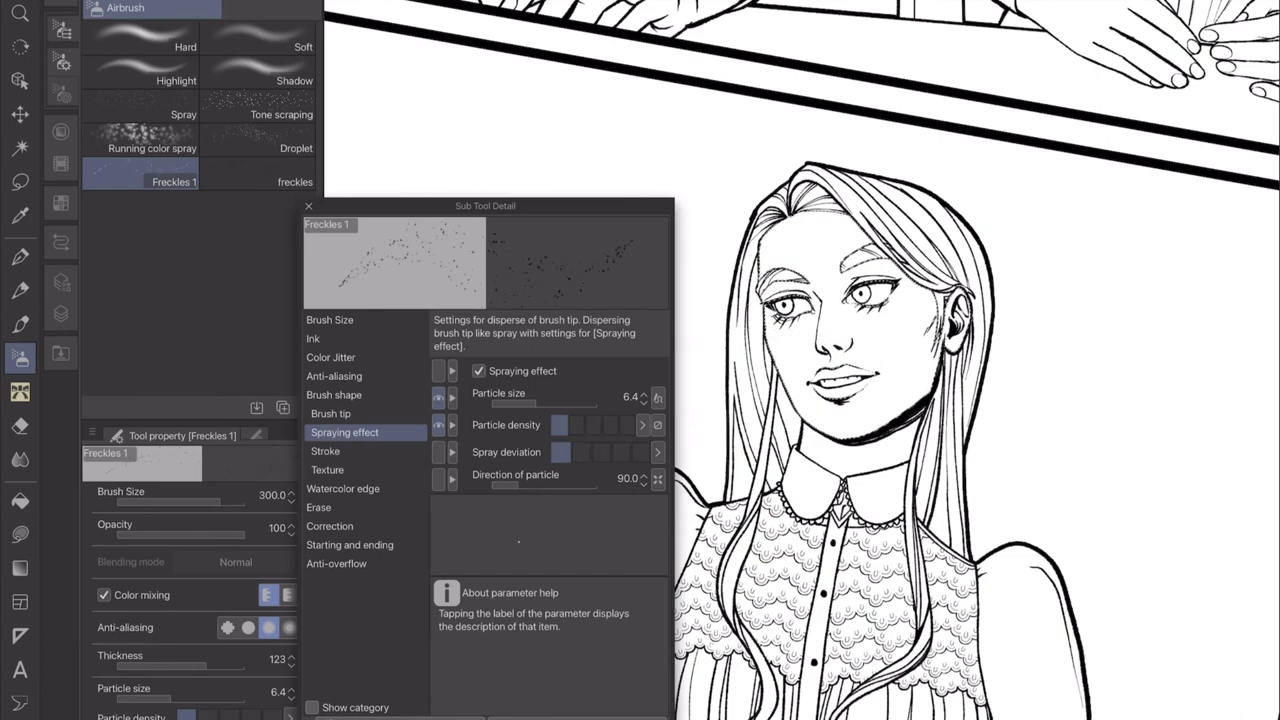
click(530, 400)
drag(790, 320, 915, 325)
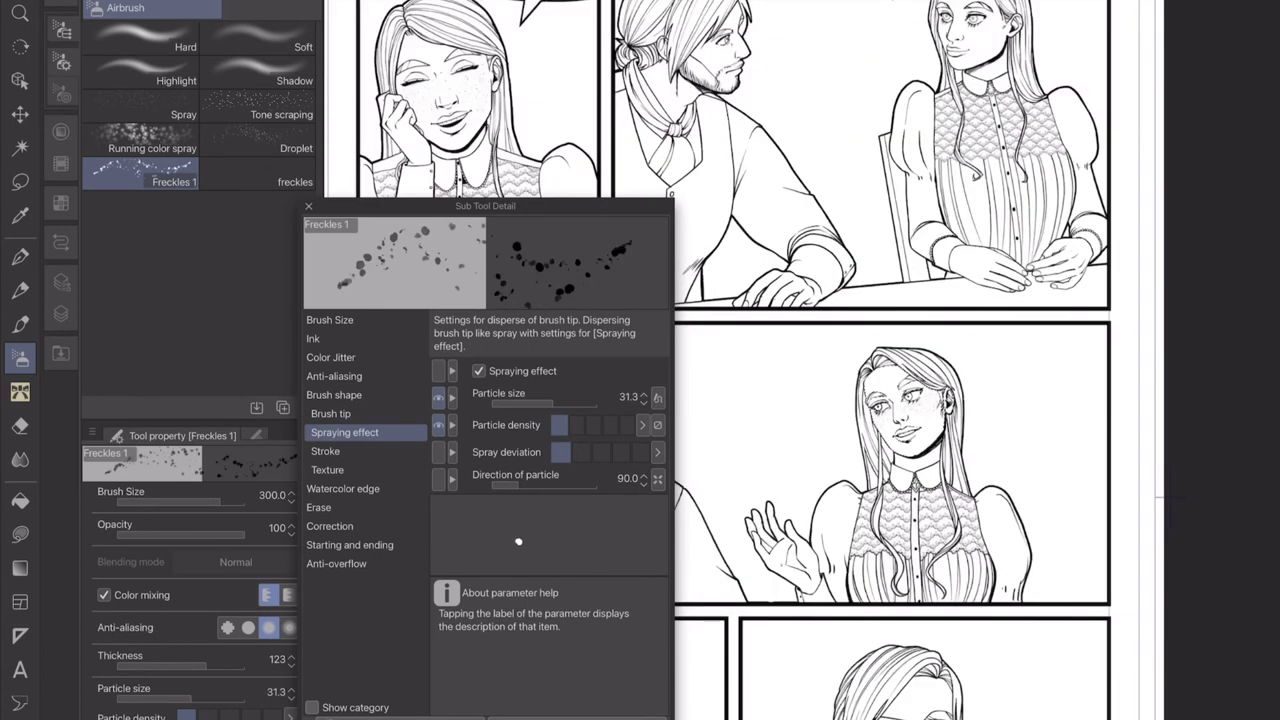
key(Escape)
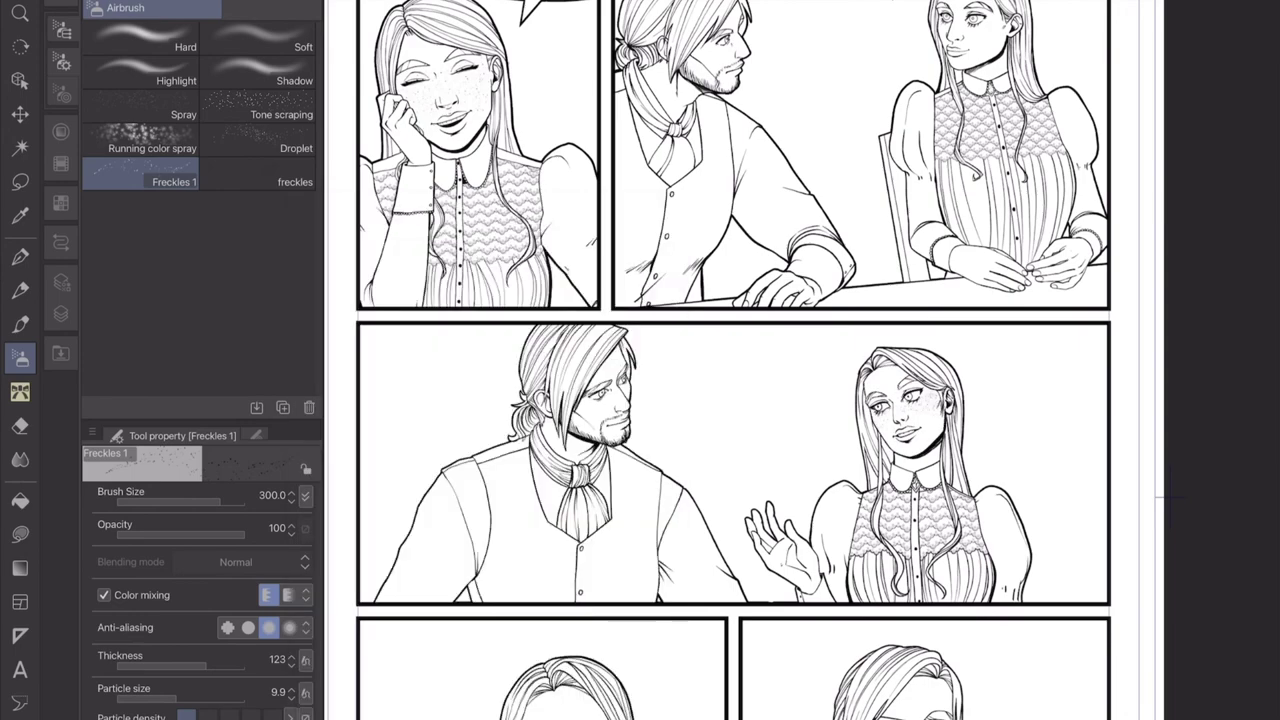